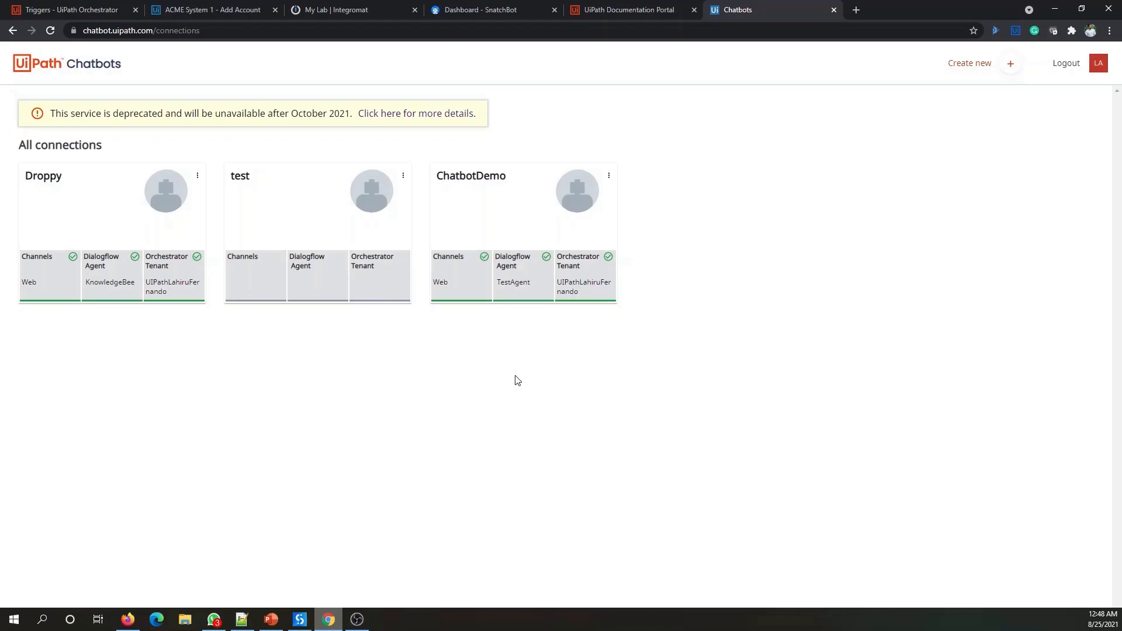
# - Check ACME_Bank_Trigger in the Orchestrator triggers list, then return to the SnatchBot dashboard
pyautogui.click(71, 7)
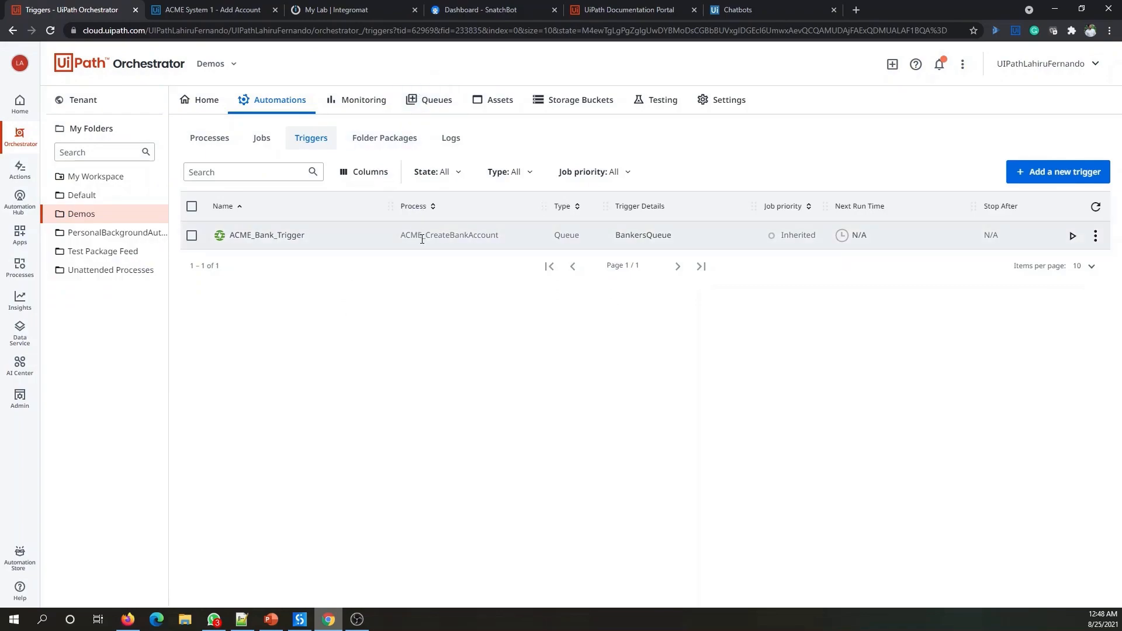
pyautogui.click(474, 8)
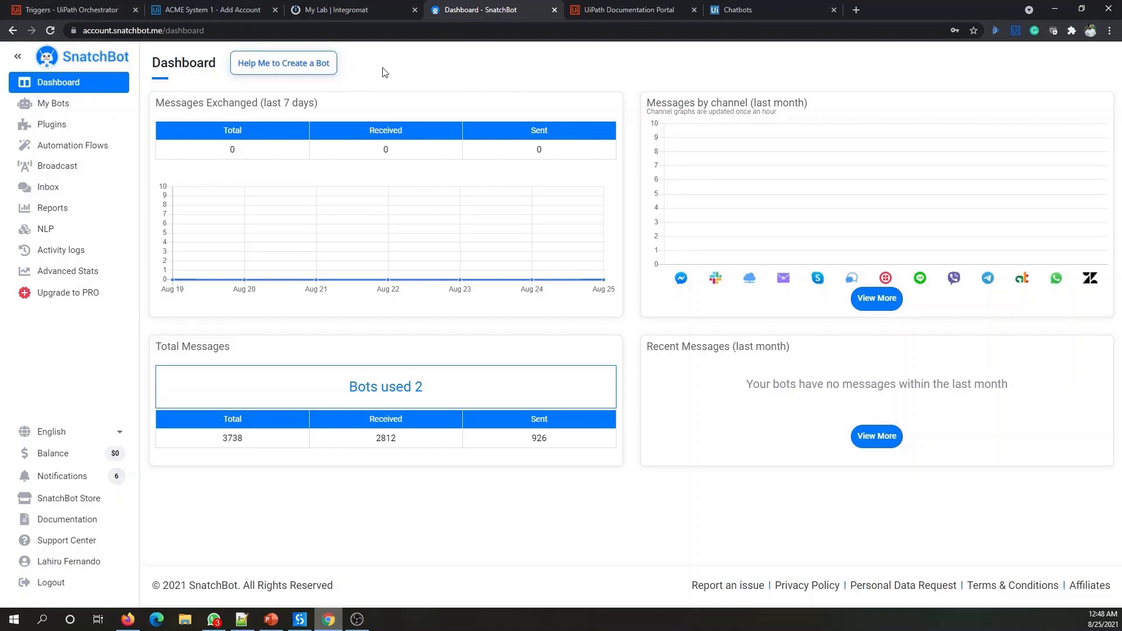
# - Switch to the Integromat My Lab dashboard tab
pyautogui.click(352, 7)
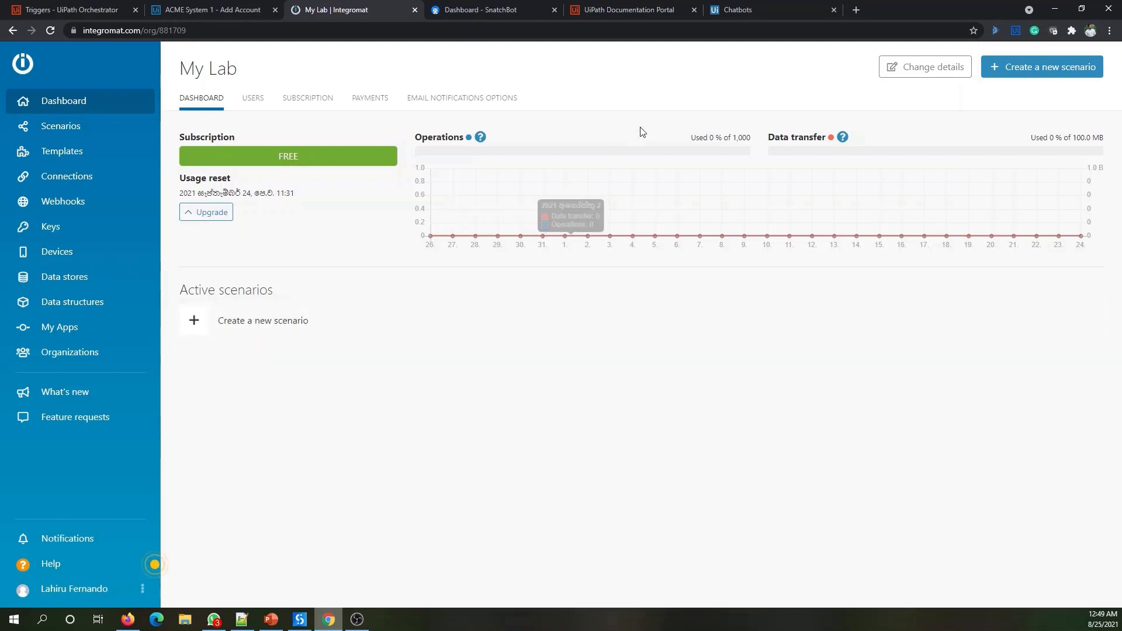
# - Read the Integromat Operations help popover, then move to the ACME System 1 Add Account form
pyautogui.click(480, 137)
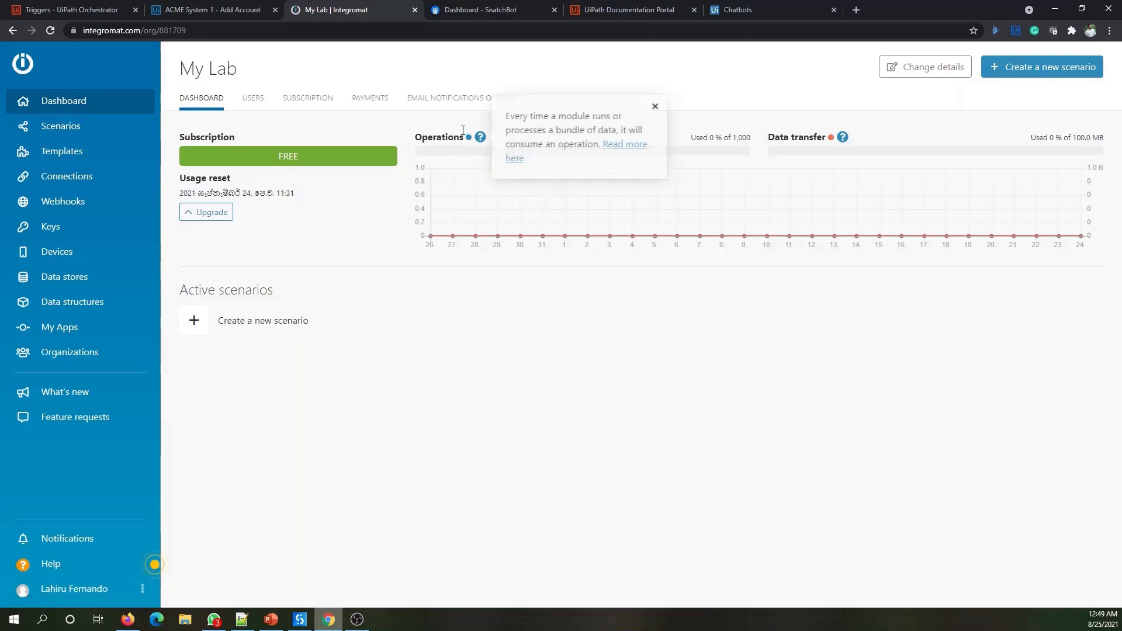
pyautogui.click(210, 9)
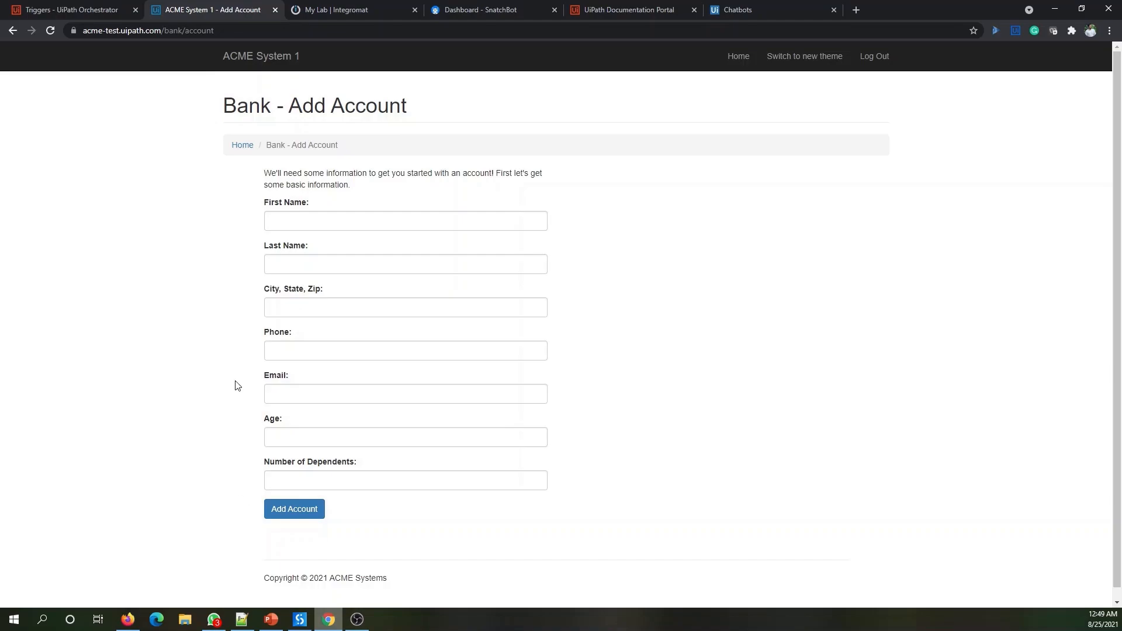
# - Reach Bank > Add Account from the ACME System 1 dashboard, then return to Orchestrator Triggers
pyautogui.click(268, 65)
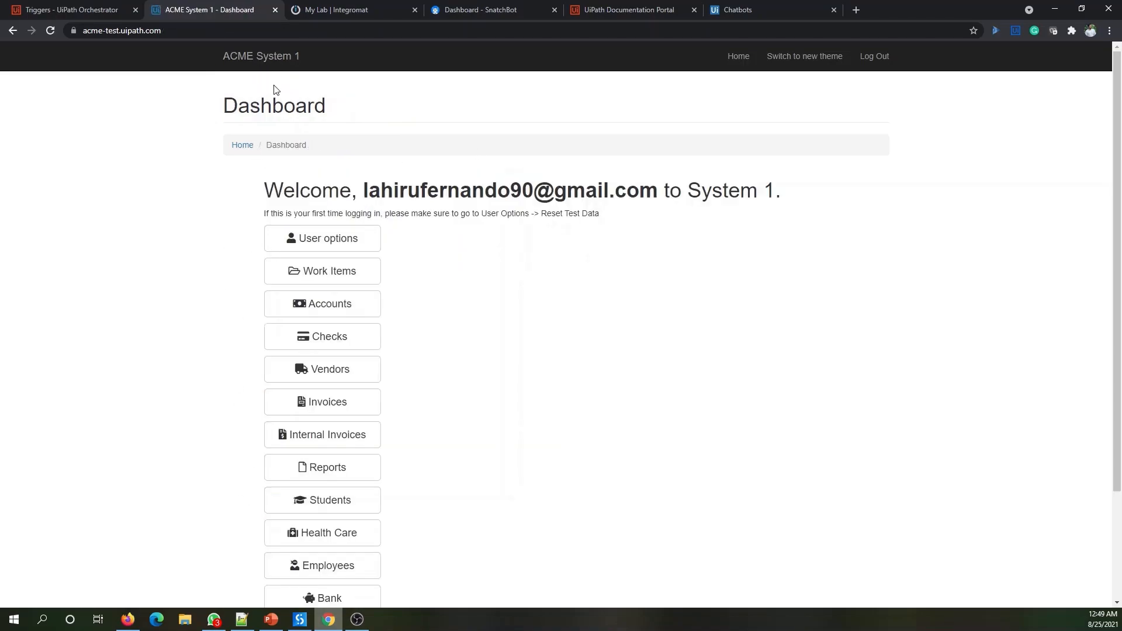
pyautogui.scroll(-2, 534, 226)
pyautogui.scroll(-1, 532, 225)
pyautogui.moveTo(331, 478)
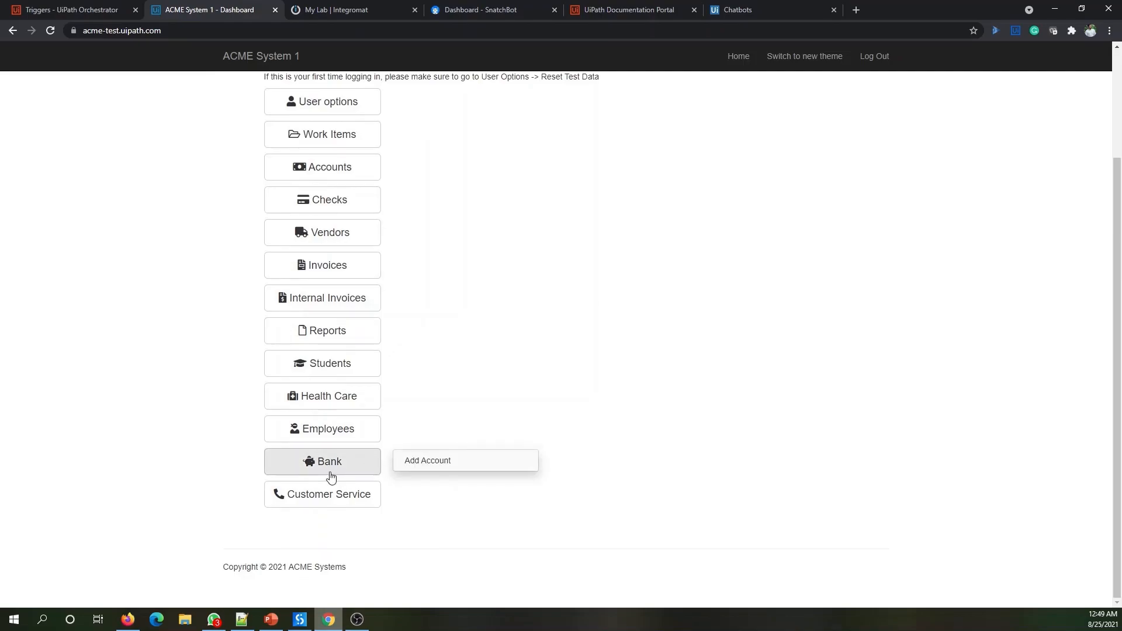
pyautogui.click(450, 465)
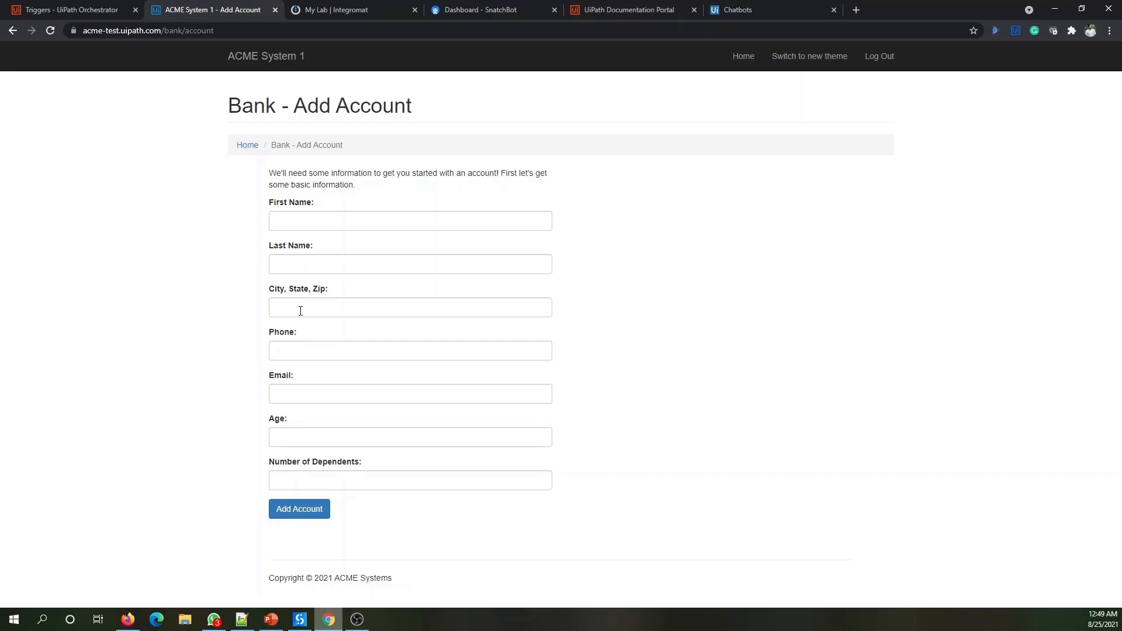
pyautogui.click(73, 10)
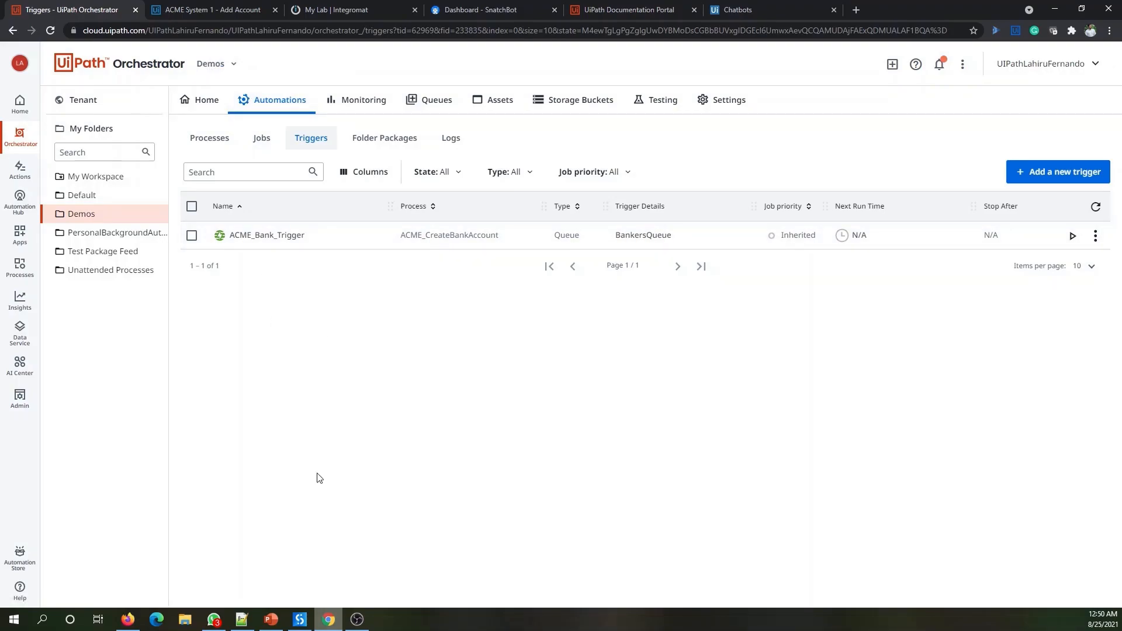
# - Review the ACME_CreateBankAccount Main workflow in UiPath Studio up to the account-created check
pyautogui.click(300, 620)
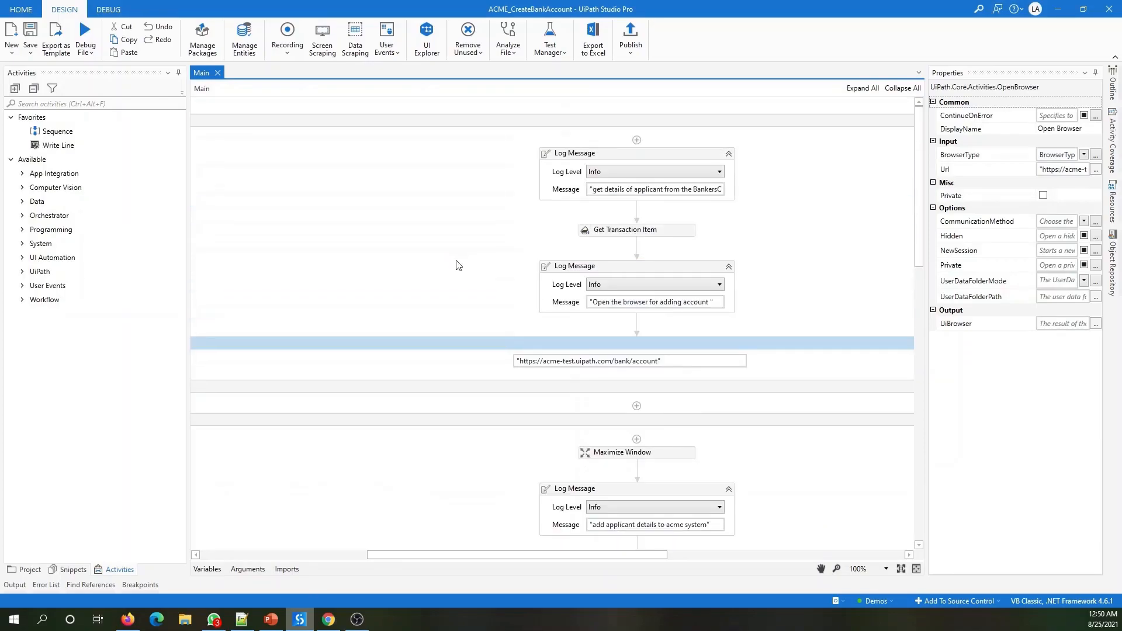
pyautogui.moveTo(920, 135); pyautogui.dragTo(906, 419)
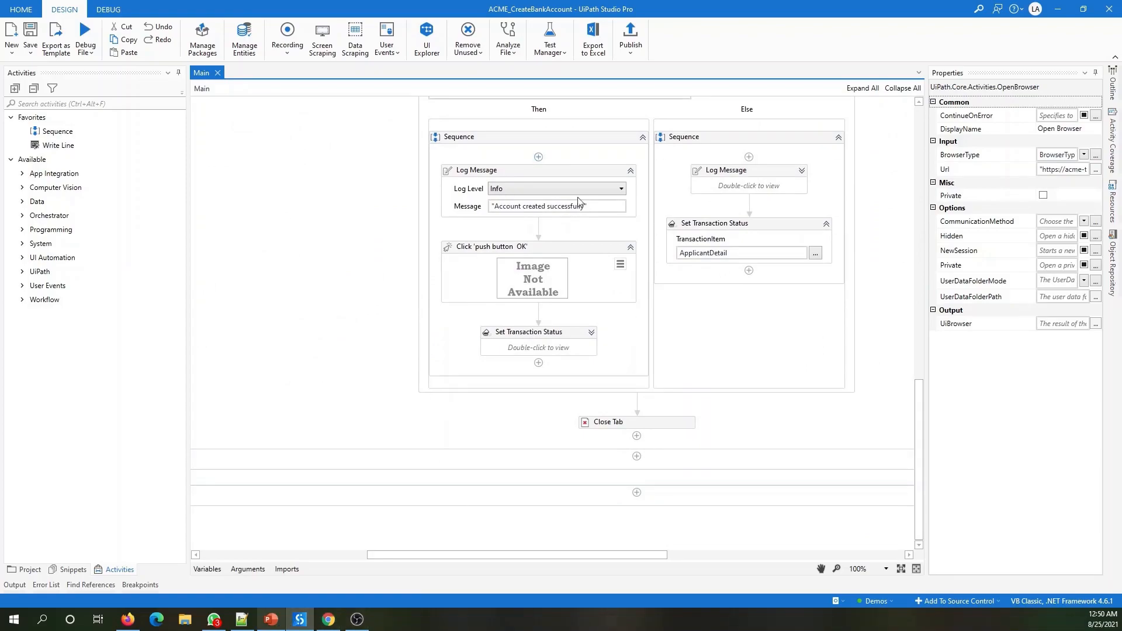
pyautogui.scroll(5, 435, 472)
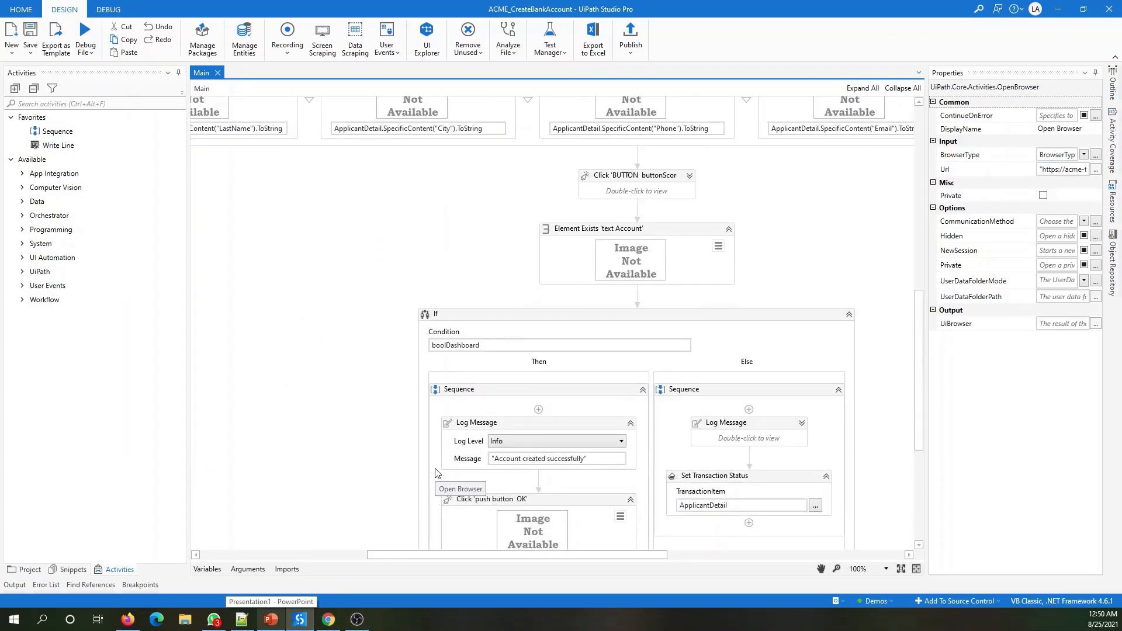
pyautogui.scroll(7, 435, 473)
pyautogui.scroll(3, 677, 257)
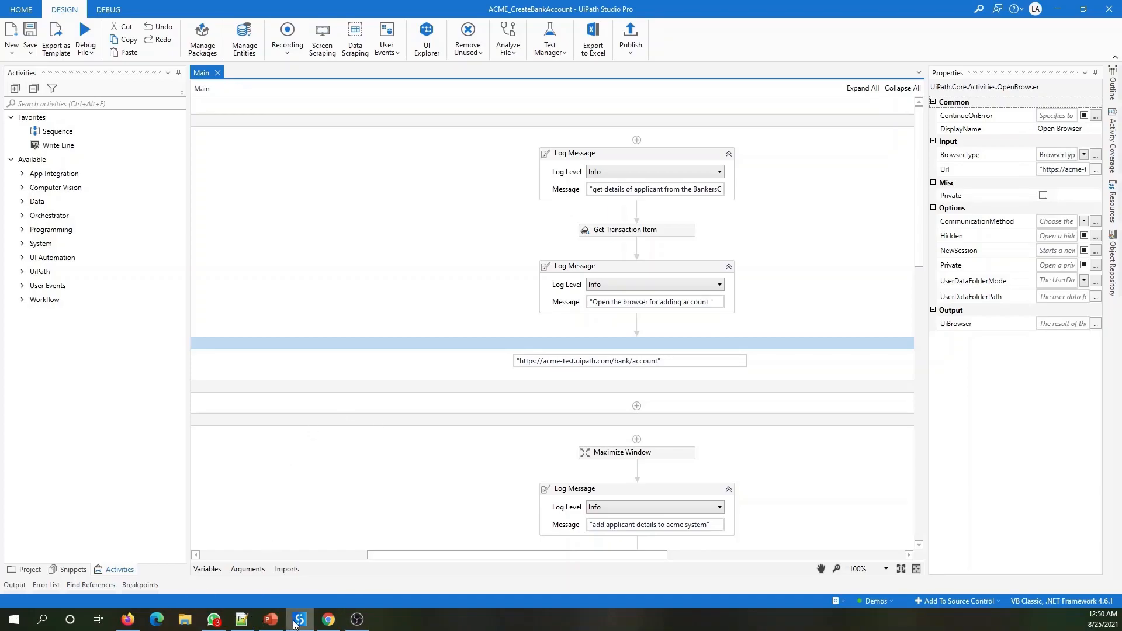
# - Bring Chrome back from Studio and switch to the SnatchBot dashboard tab
pyautogui.click(339, 624)
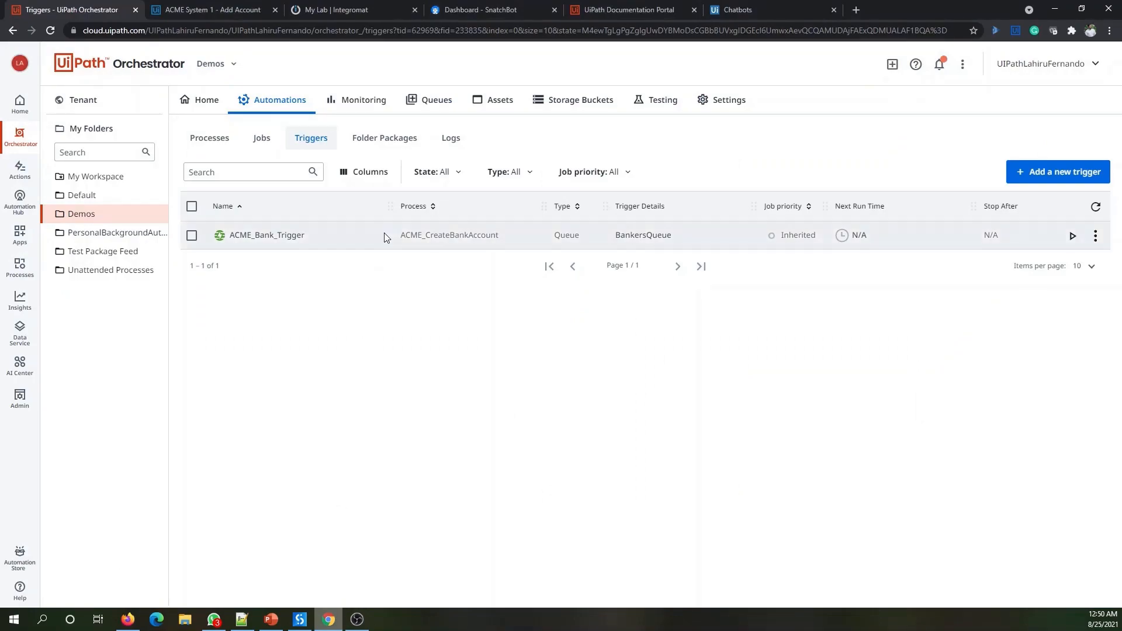
pyautogui.click(466, 6)
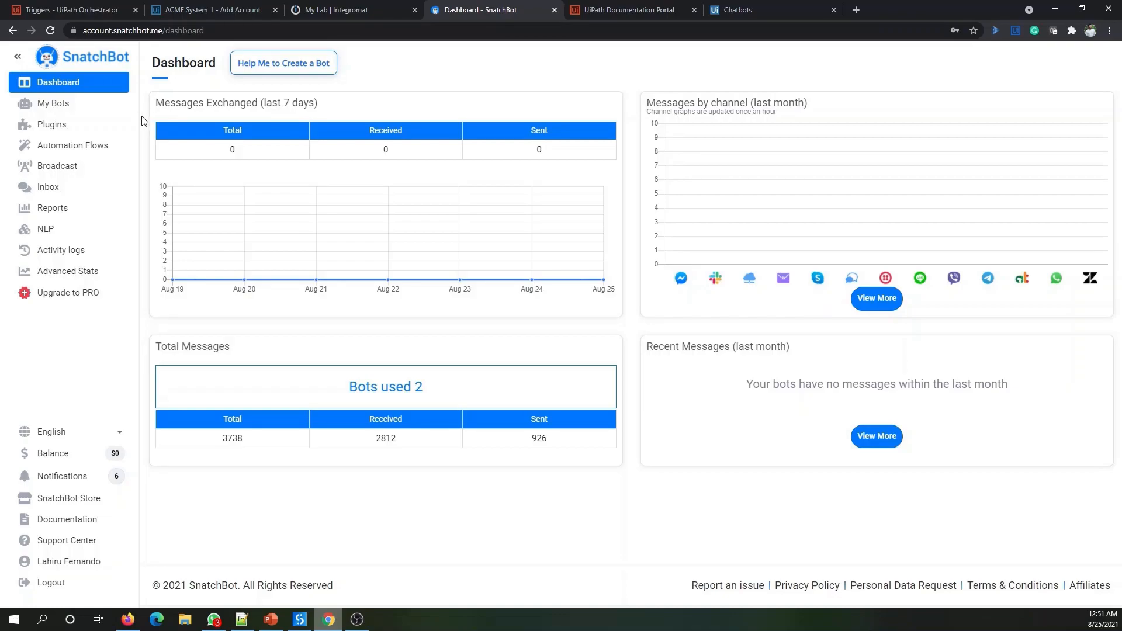
# - Go to the 'My Lab | Integromat' tab showing 0 of 1,000 operations used
pyautogui.click(350, 8)
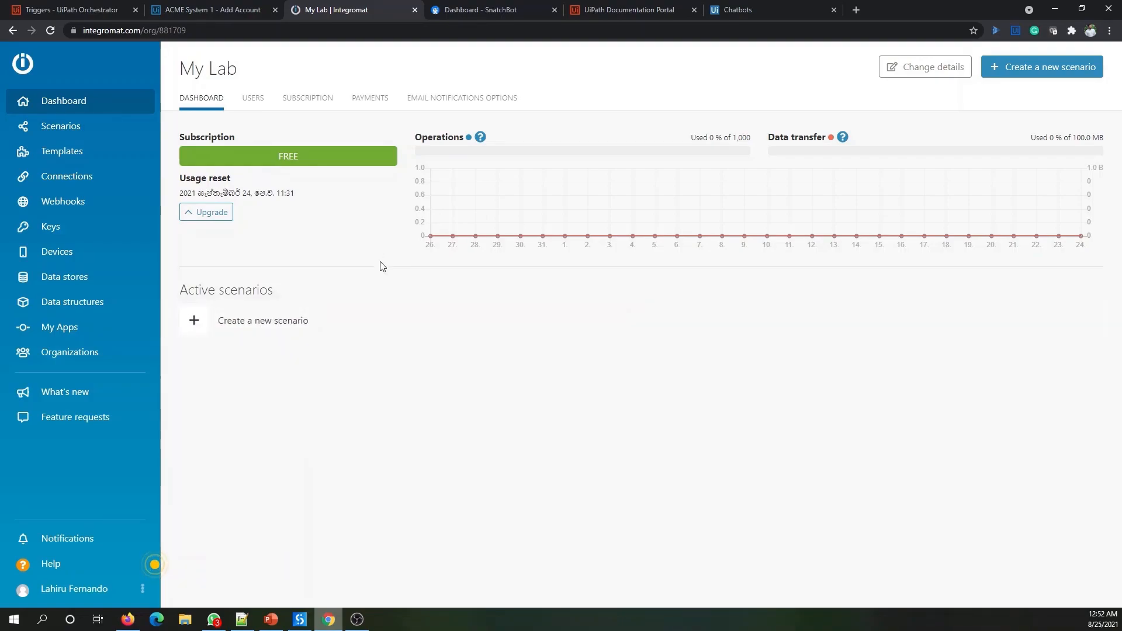
# - Return to the 'Dashboard - SnatchBot' tab
pyautogui.click(474, 7)
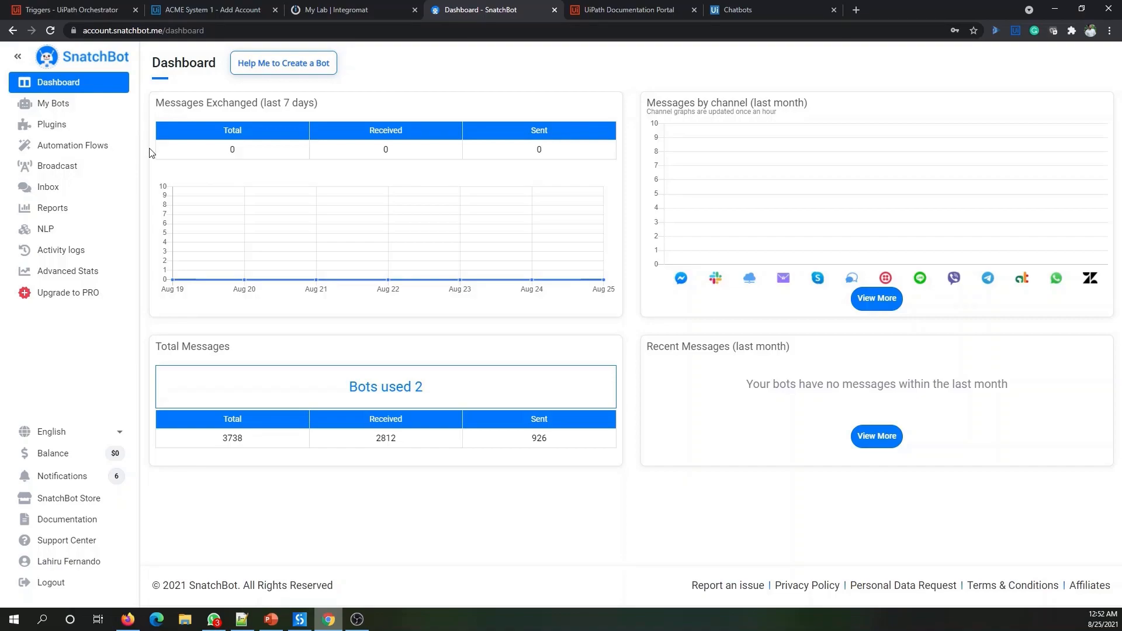
# - Start a new Blank bot from My Bots and place the cursor in its Name field
pyautogui.click(78, 108)
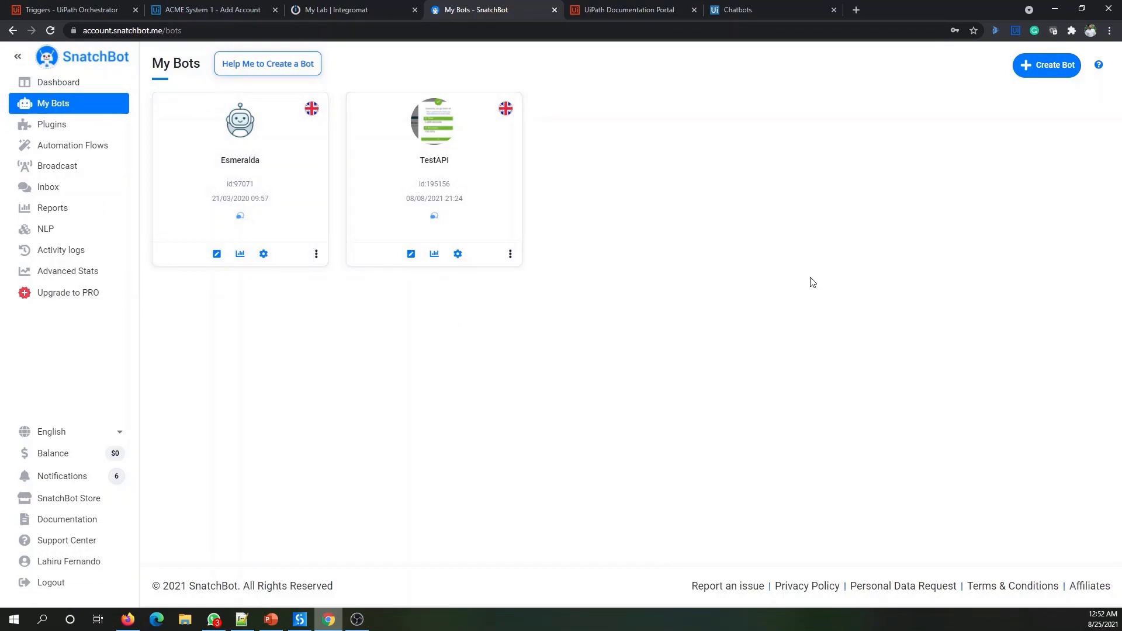
pyautogui.click(1062, 76)
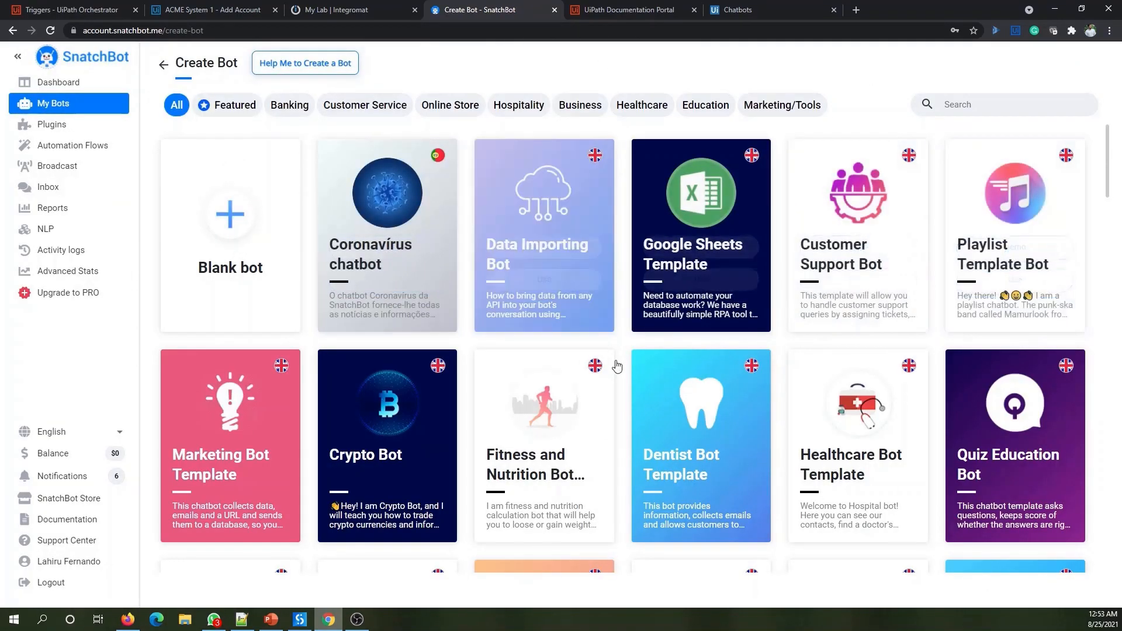
pyautogui.click(238, 219)
pyautogui.click(612, 279)
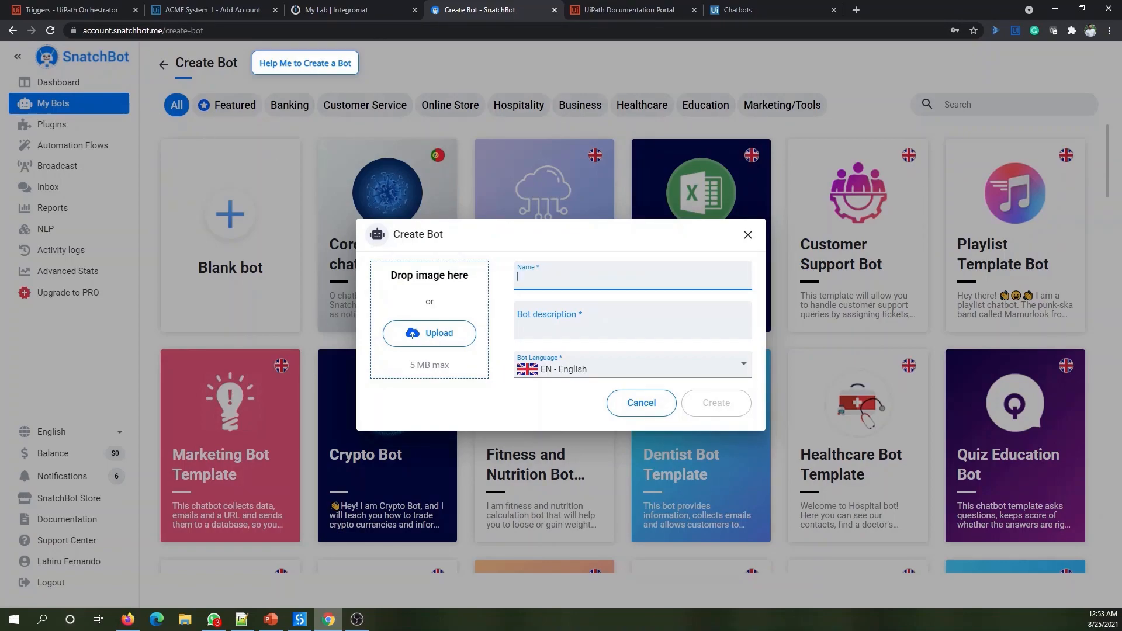
# - Name the bot Banker and upload Banker.png from Downloads as its picture
pyautogui.hotkey('alt', 'Tab')
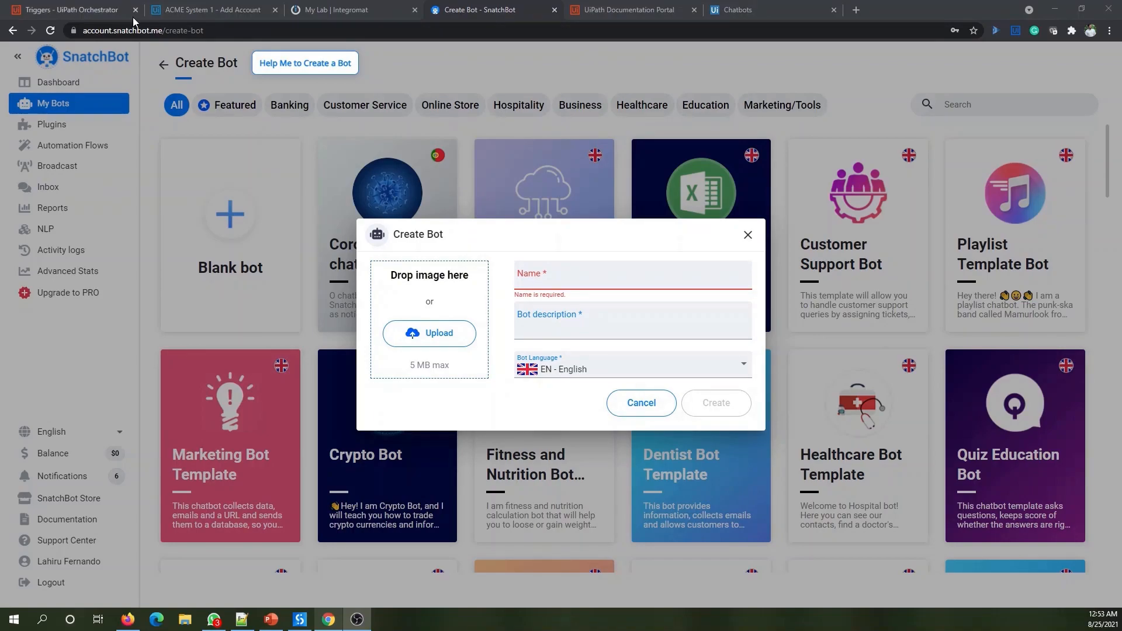
pyautogui.click(587, 277)
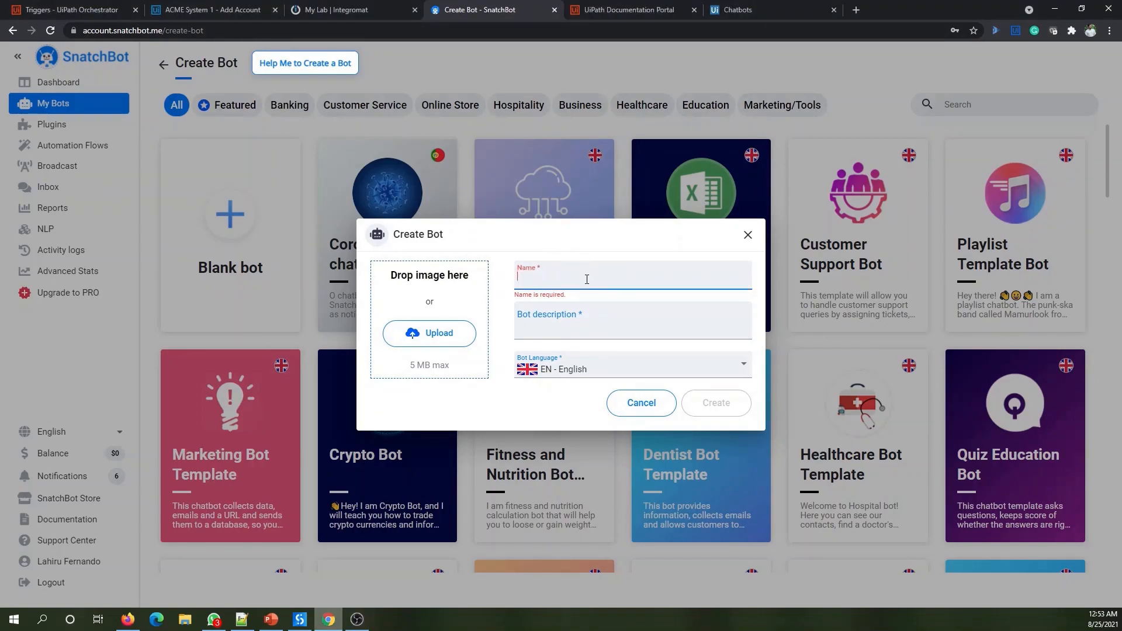
pyautogui.write('Banker')
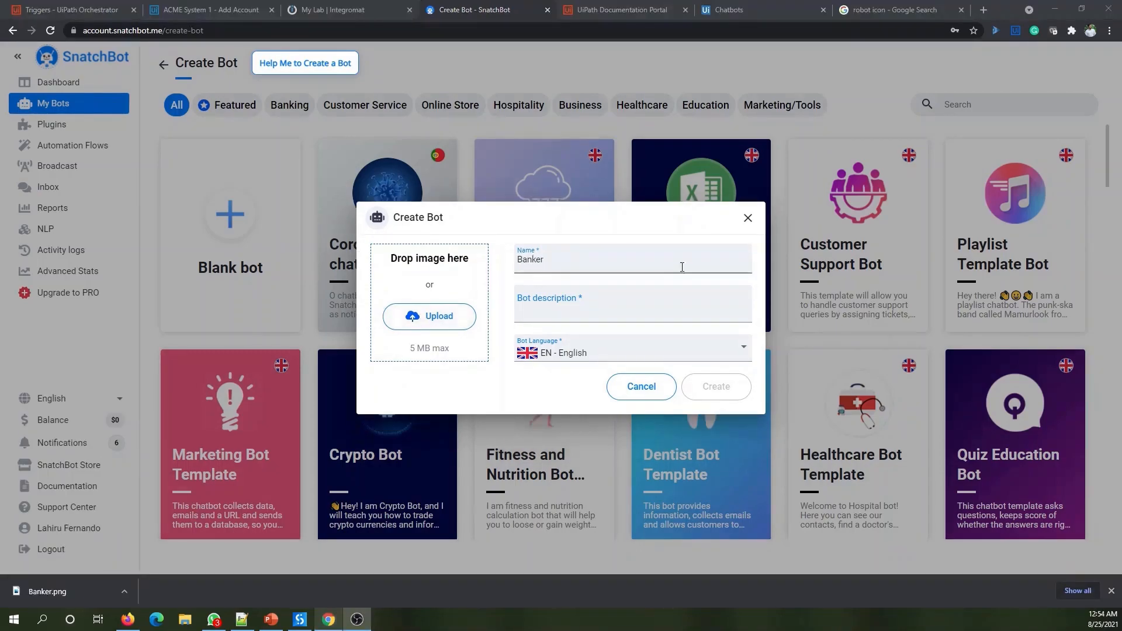
pyautogui.click(436, 315)
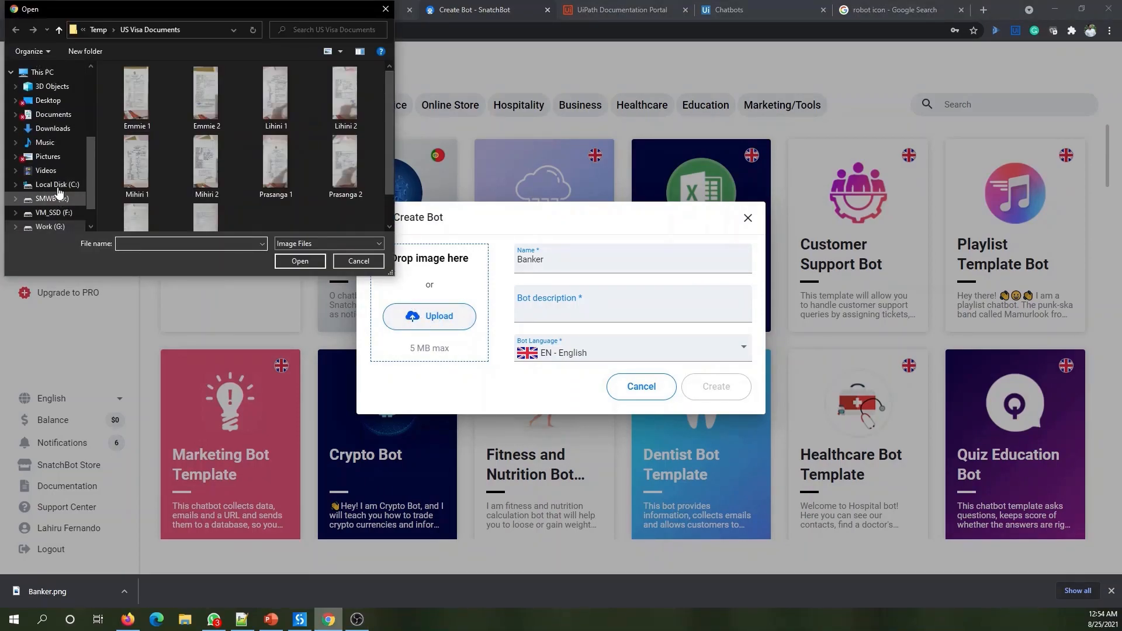
pyautogui.click(53, 133)
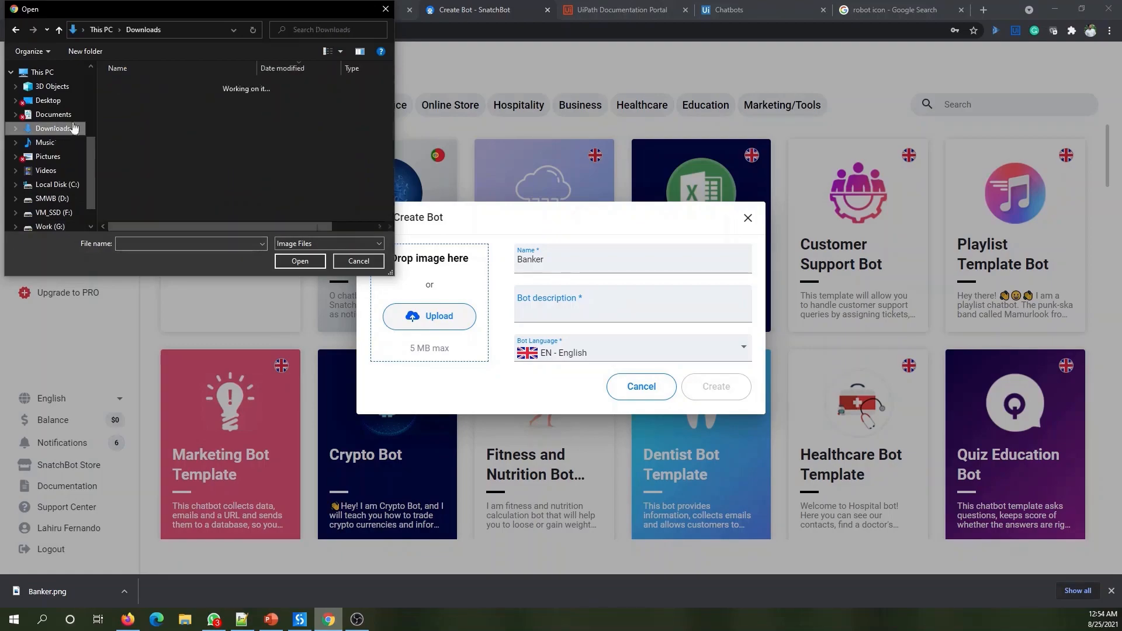
pyautogui.click(129, 102)
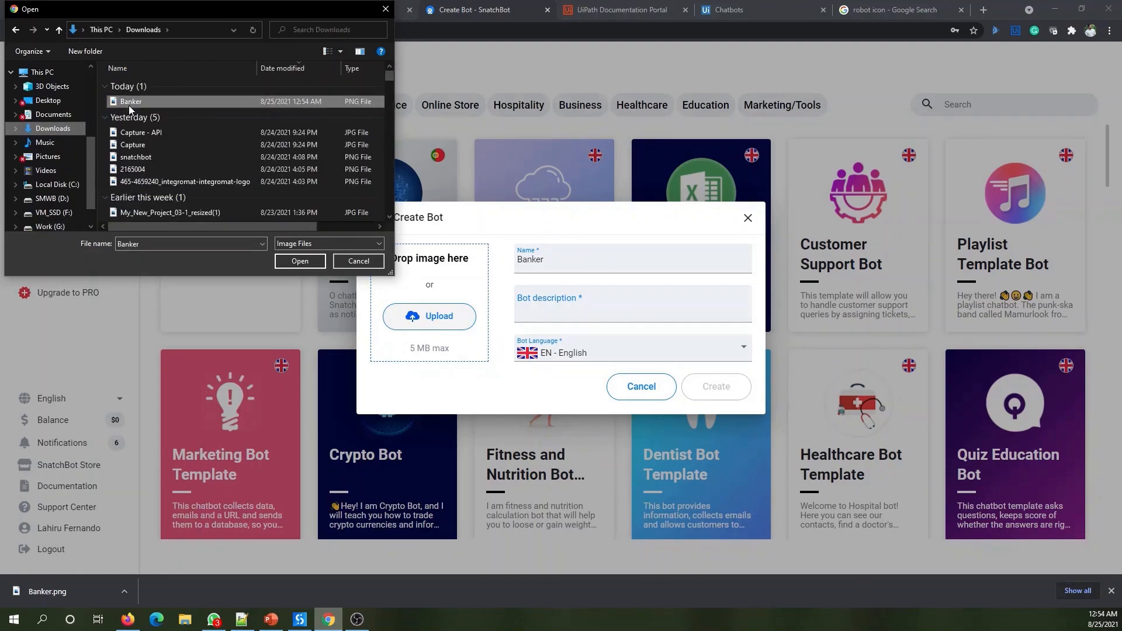
pyautogui.click(298, 261)
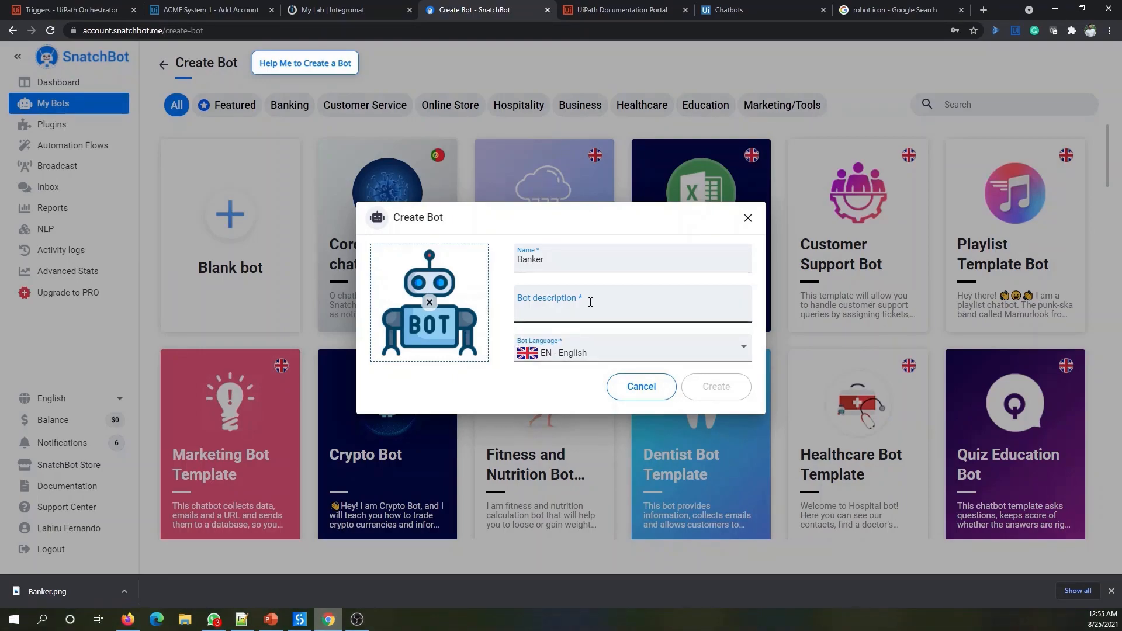
# - Add the description 'Banker Chatbot Demo' and create the bot
pyautogui.click(565, 316)
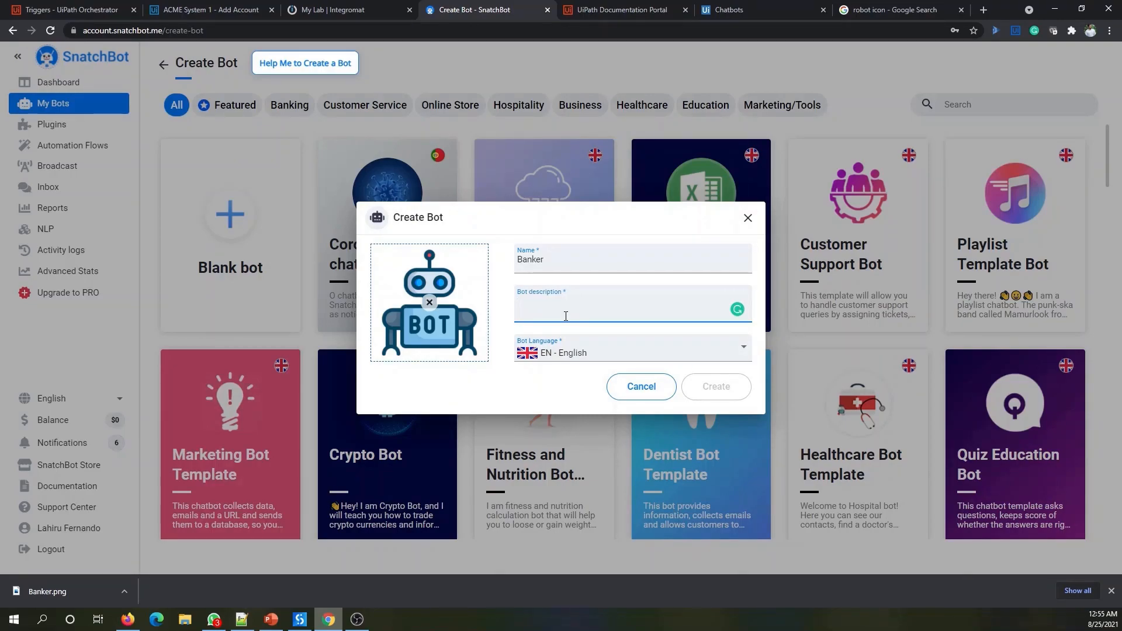
pyautogui.write('Banker Chat')
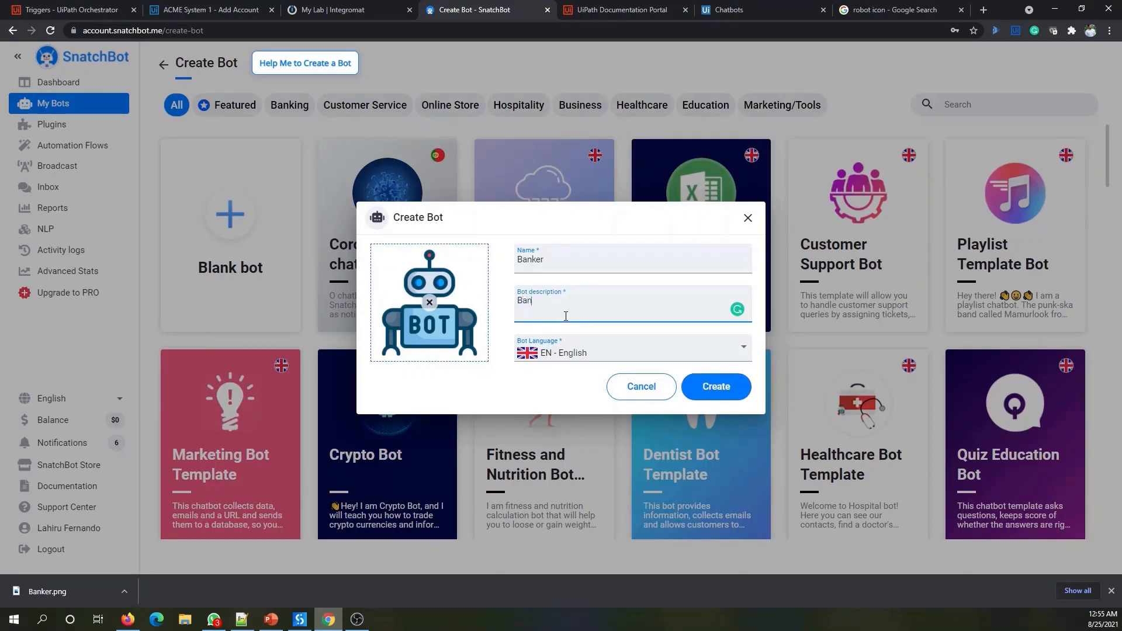
pyautogui.write('bot Demo')
pyautogui.click(733, 397)
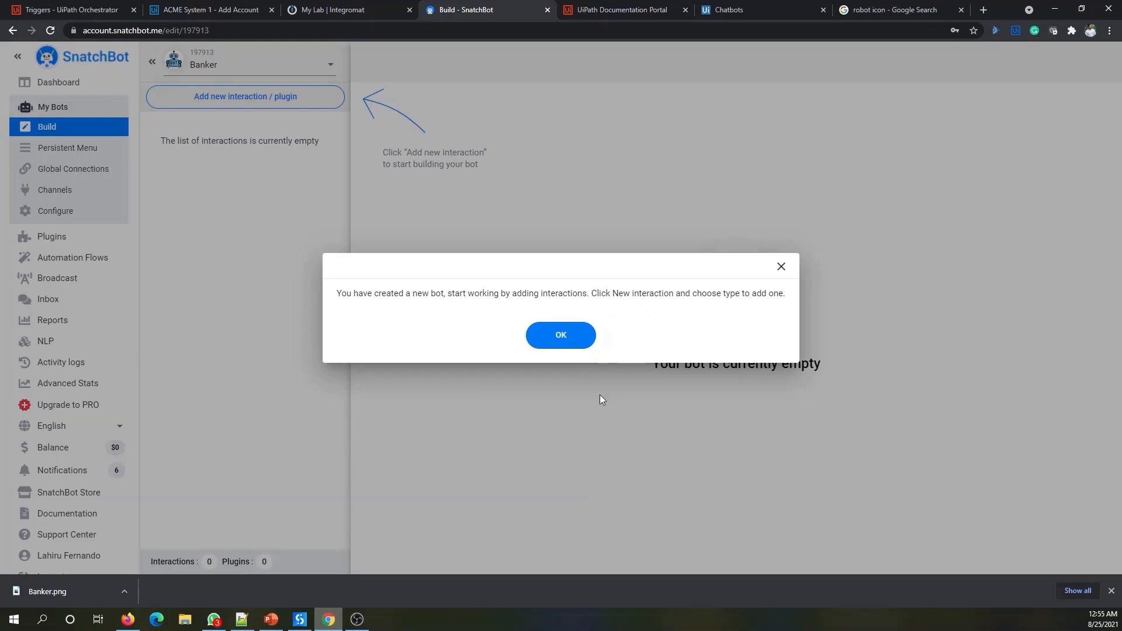
# - Dismiss the 'You have created a new bot' notice to reach the empty Banker build page
pyautogui.click(562, 334)
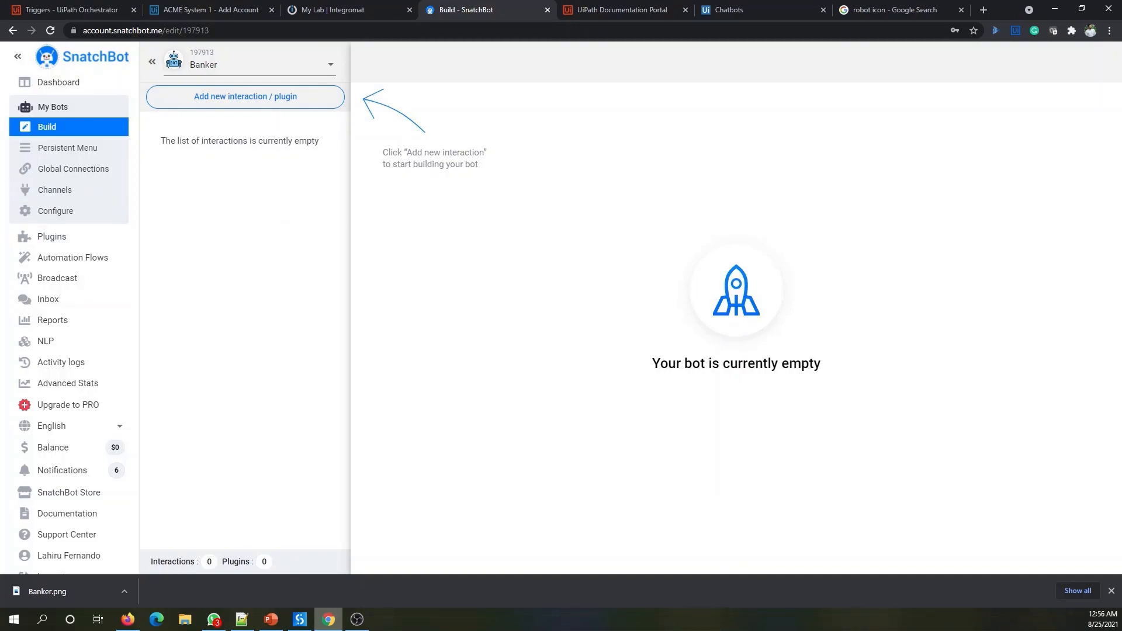
# - Add a Bot Statement interaction named 'Welcome' to the Banker bot
pyautogui.click(224, 99)
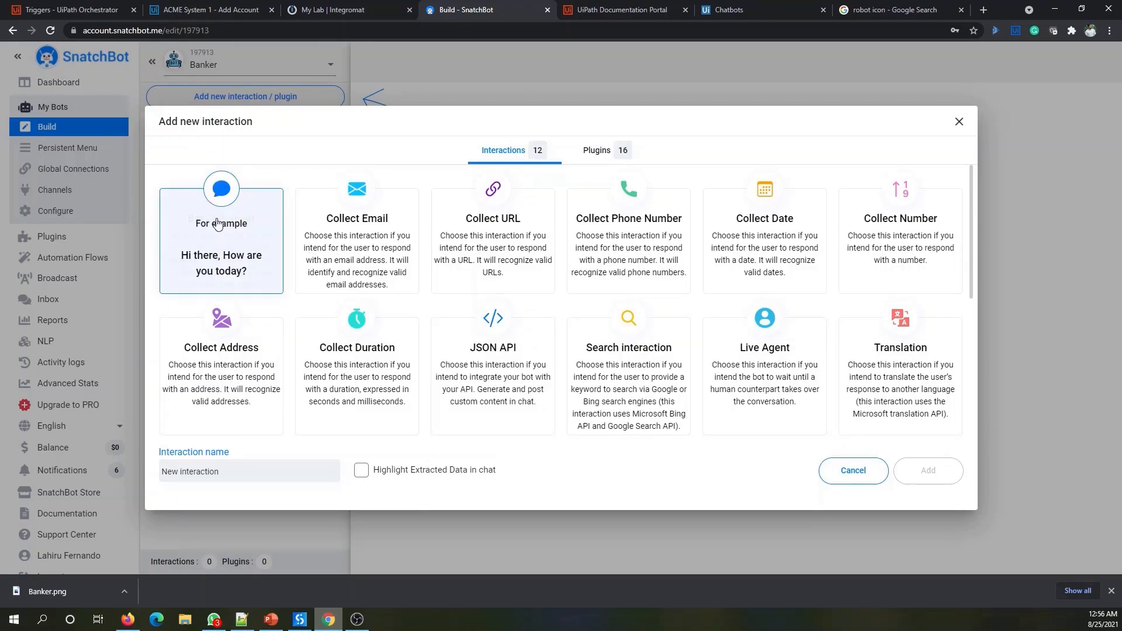
pyautogui.click(191, 215)
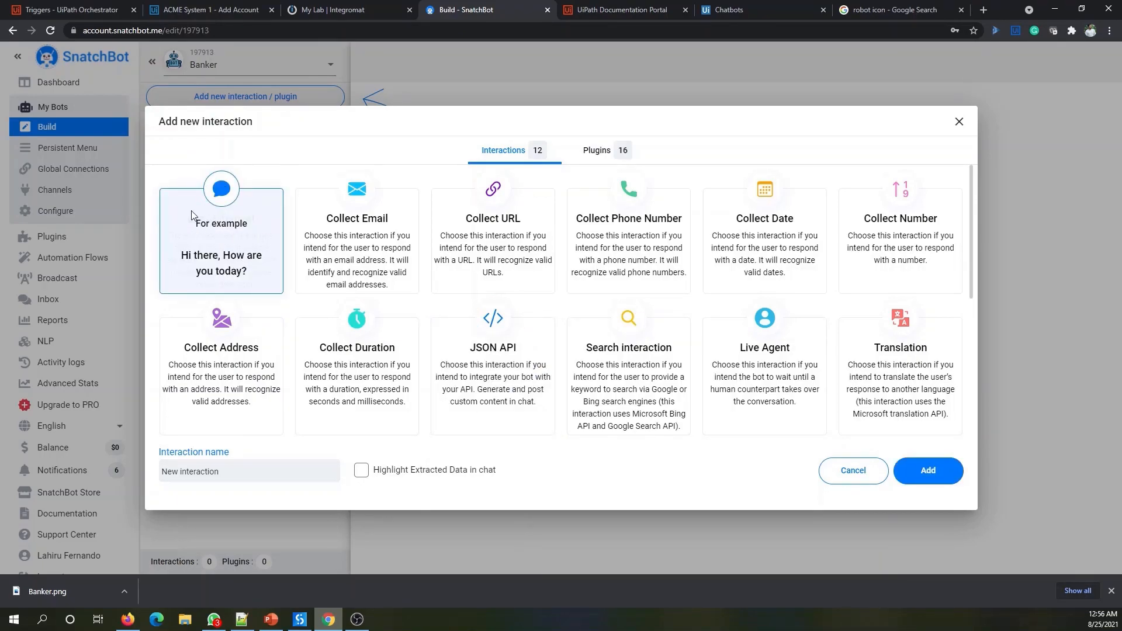
pyautogui.tripleClick(246, 471)
pyautogui.write('Welcome')
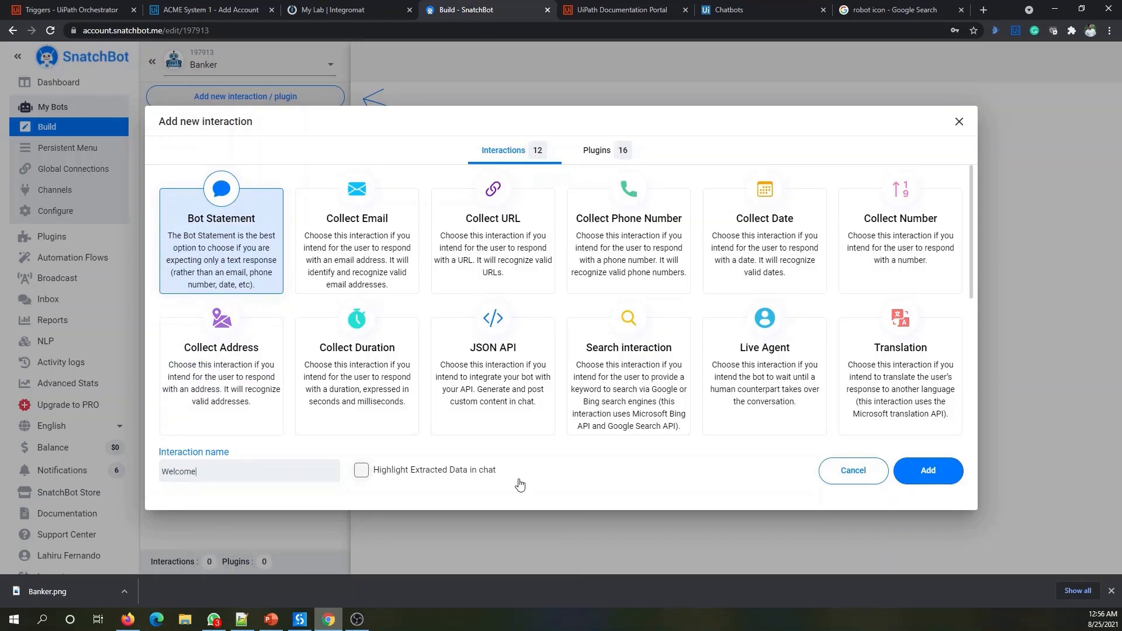
pyautogui.click(928, 473)
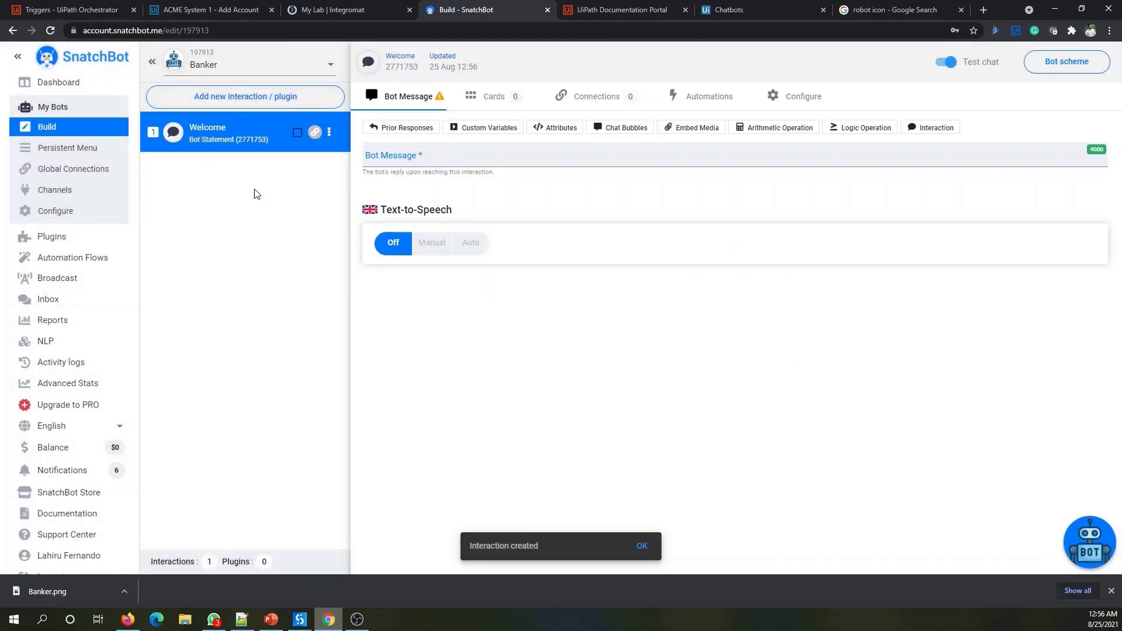
# - Write the Welcome message as 'Hi,' then 'I am Banker Bot. How can I help you today?' on a new line
pyautogui.click(408, 155)
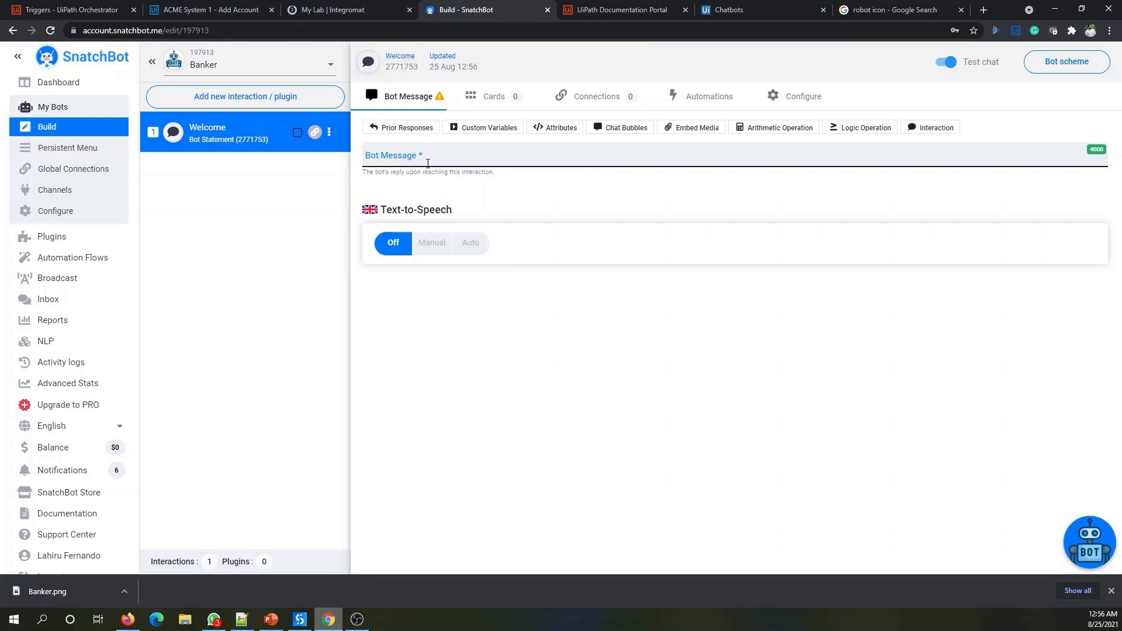
pyautogui.click(440, 156)
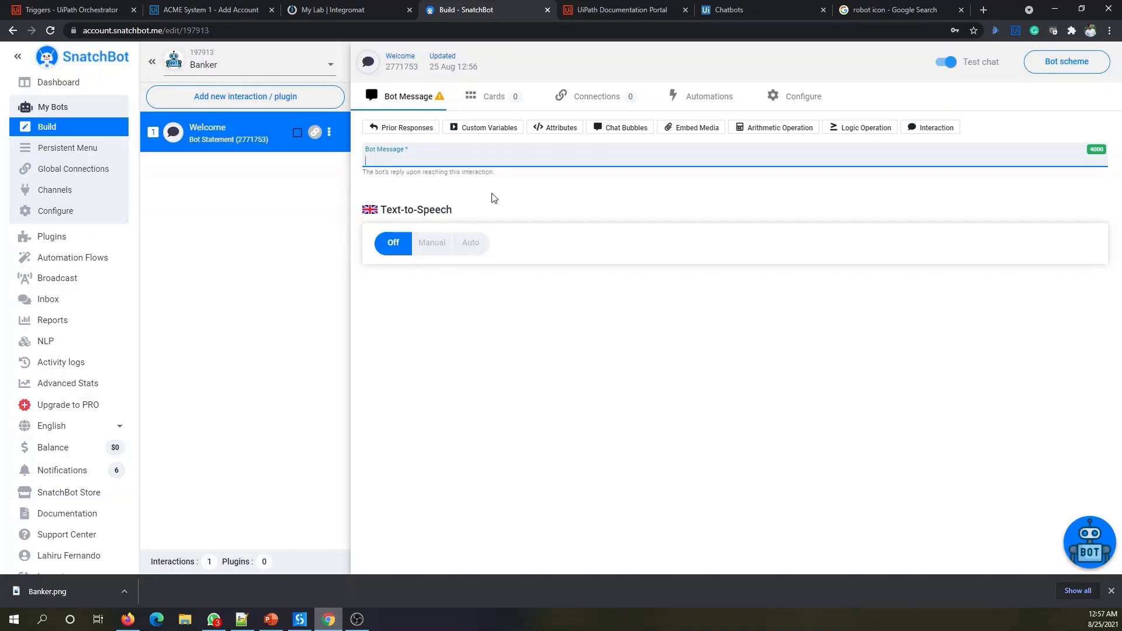
pyautogui.write('Hi,')
pyautogui.press('Return')
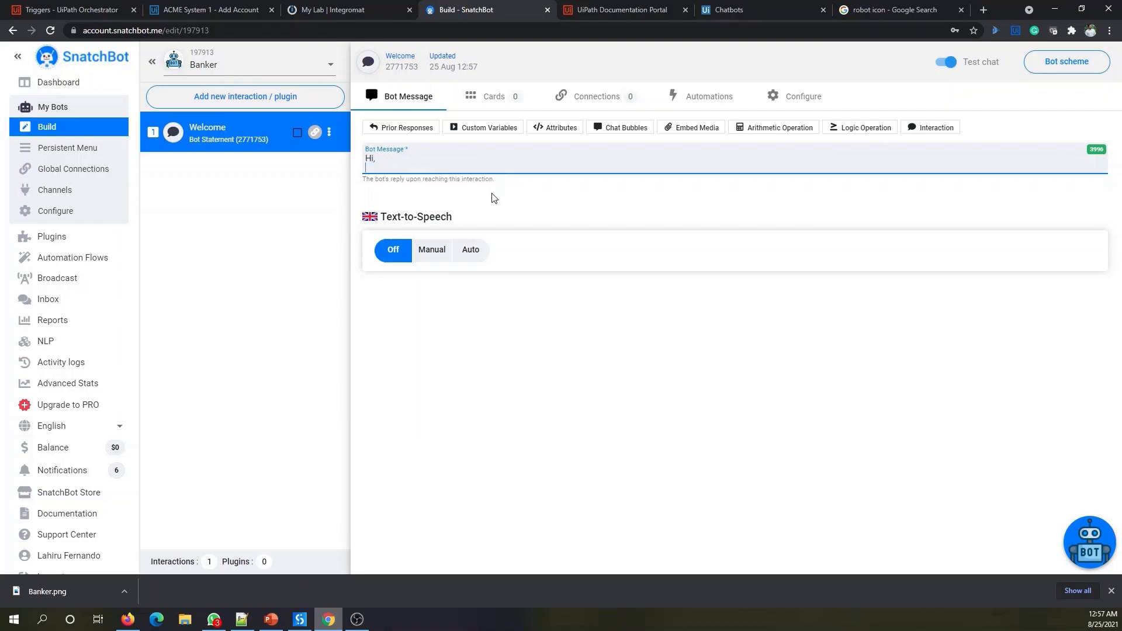
pyautogui.write('I am Banker Bot. How can i')
pyautogui.press('BackSpace')
pyautogui.write('I help you today?')
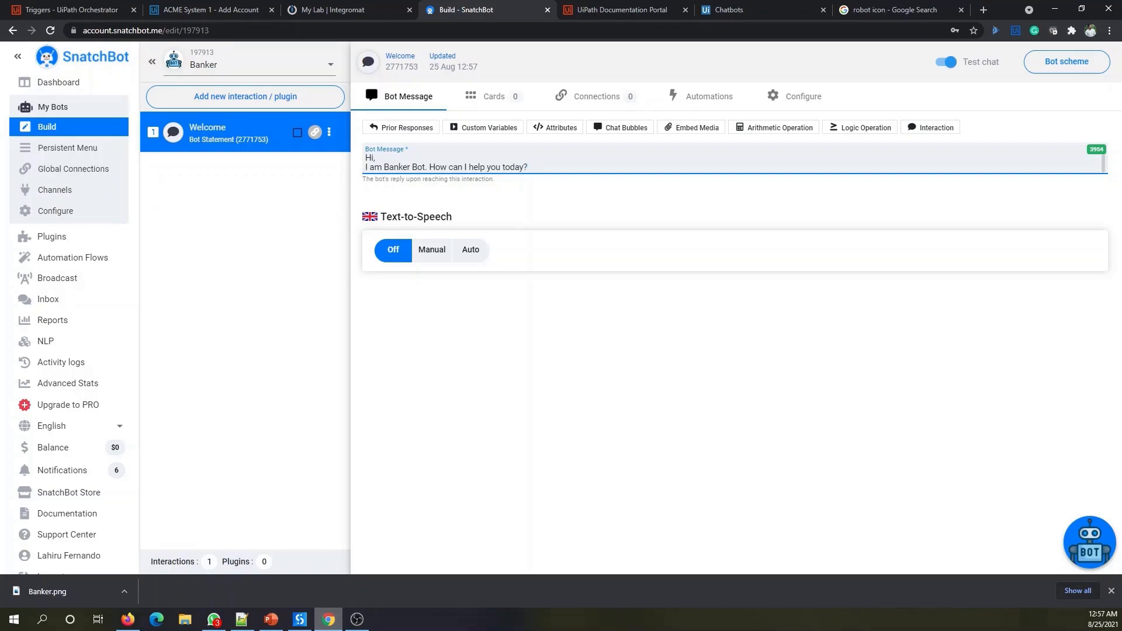
pyautogui.hotkey('alt', 'Tab')
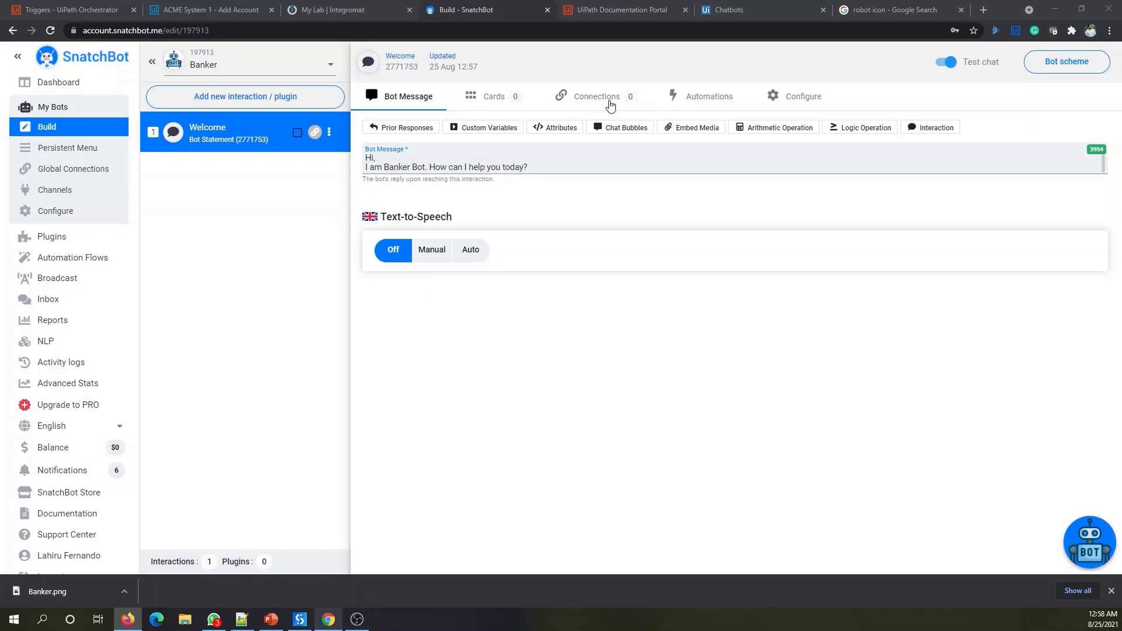
# - Give Welcome an 'Add Bank Account' quick reply, declining to attach a connection
pyautogui.click(609, 103)
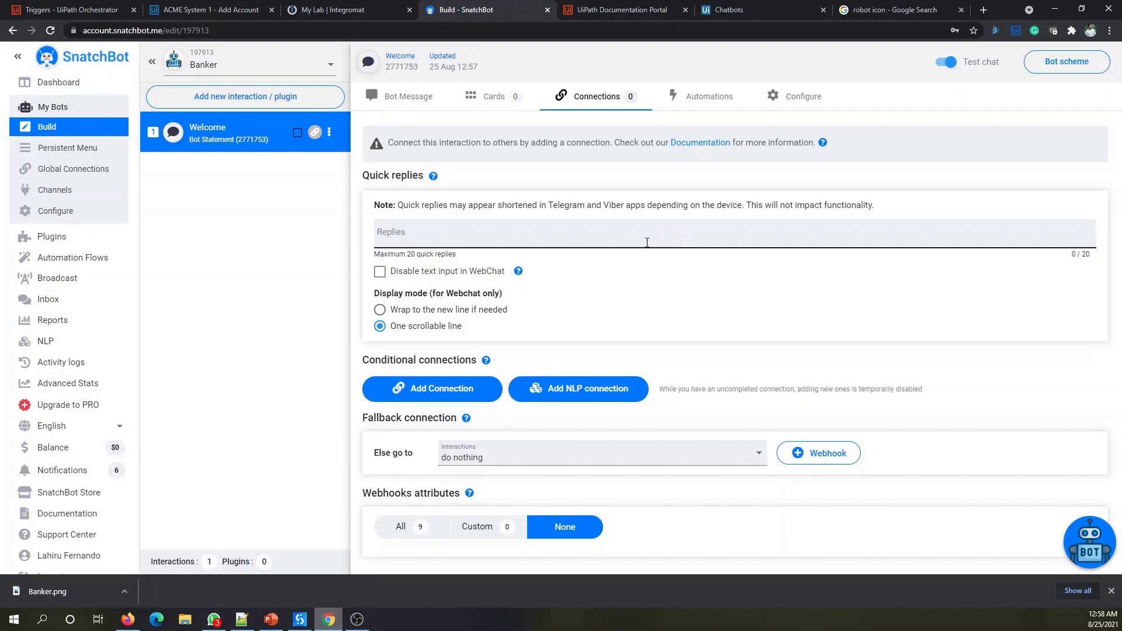
pyautogui.moveTo(524, 265)
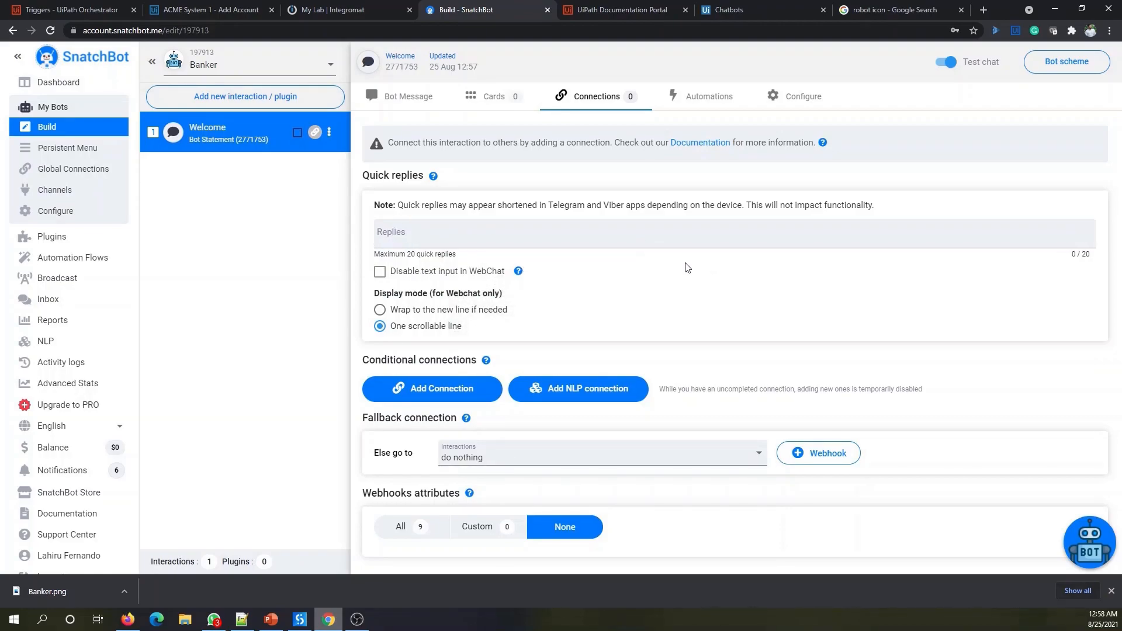
pyautogui.click(459, 246)
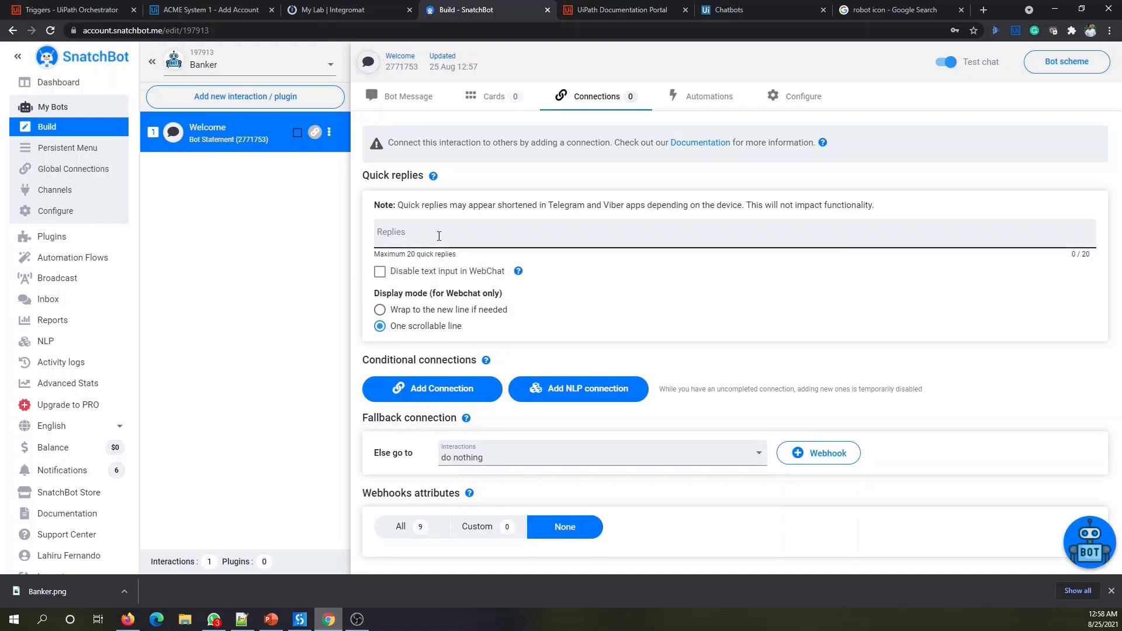
pyautogui.click(452, 239)
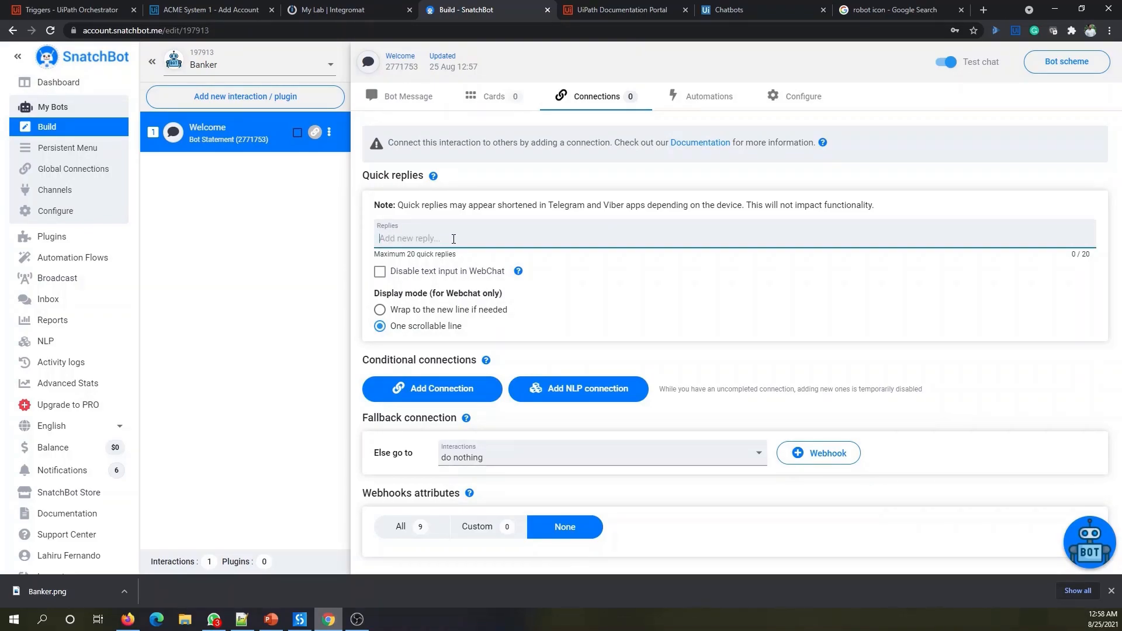
pyautogui.write('Add Bank Account')
pyautogui.press('Return')
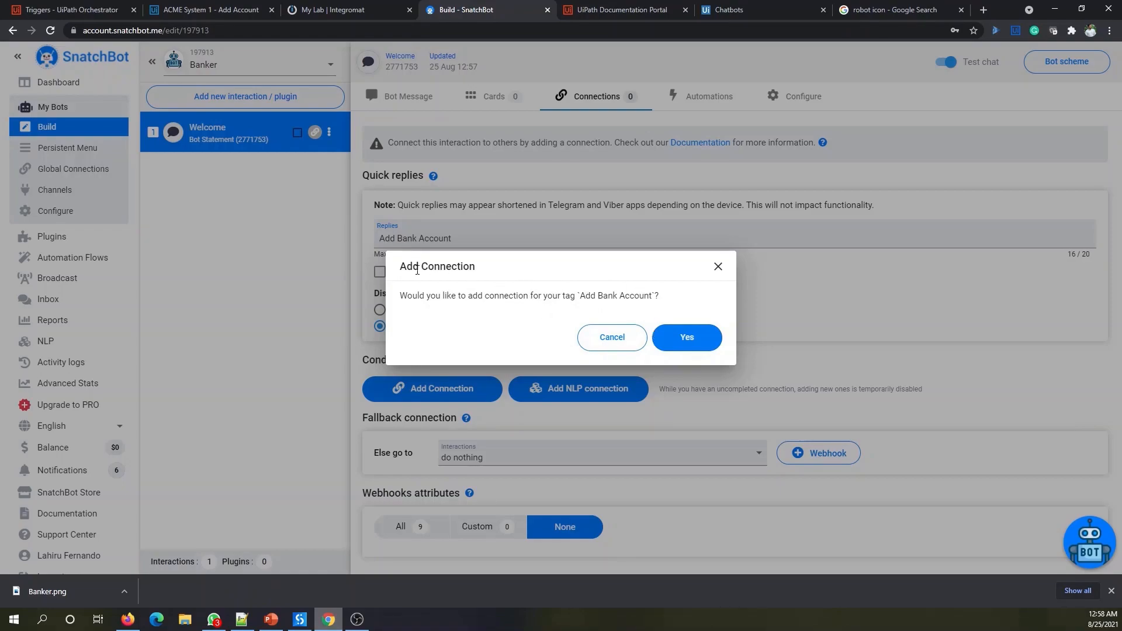
pyautogui.click(614, 343)
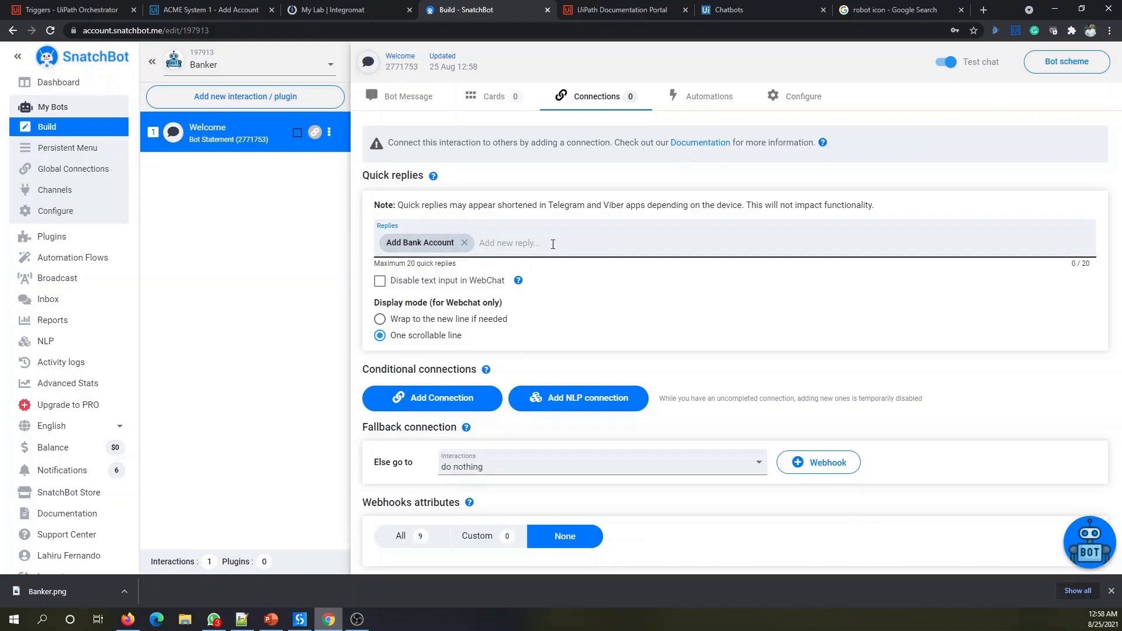
# - Add a 'Loan Application' quick reply, disable WebChat text input, and launch the test chat
pyautogui.click(519, 243)
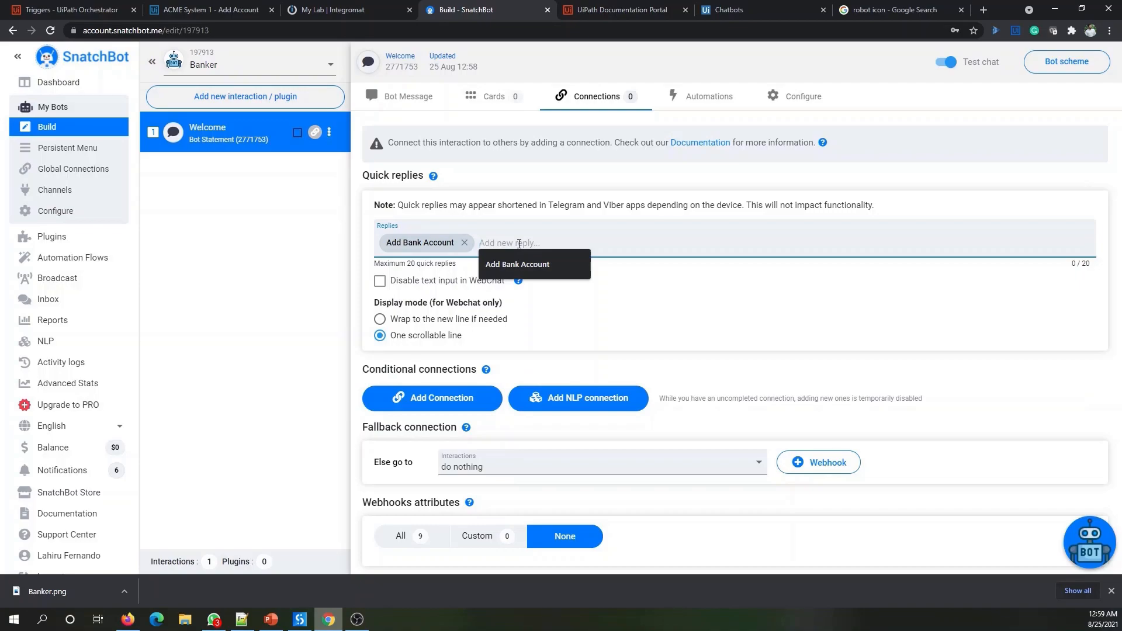
pyautogui.write('Apply for')
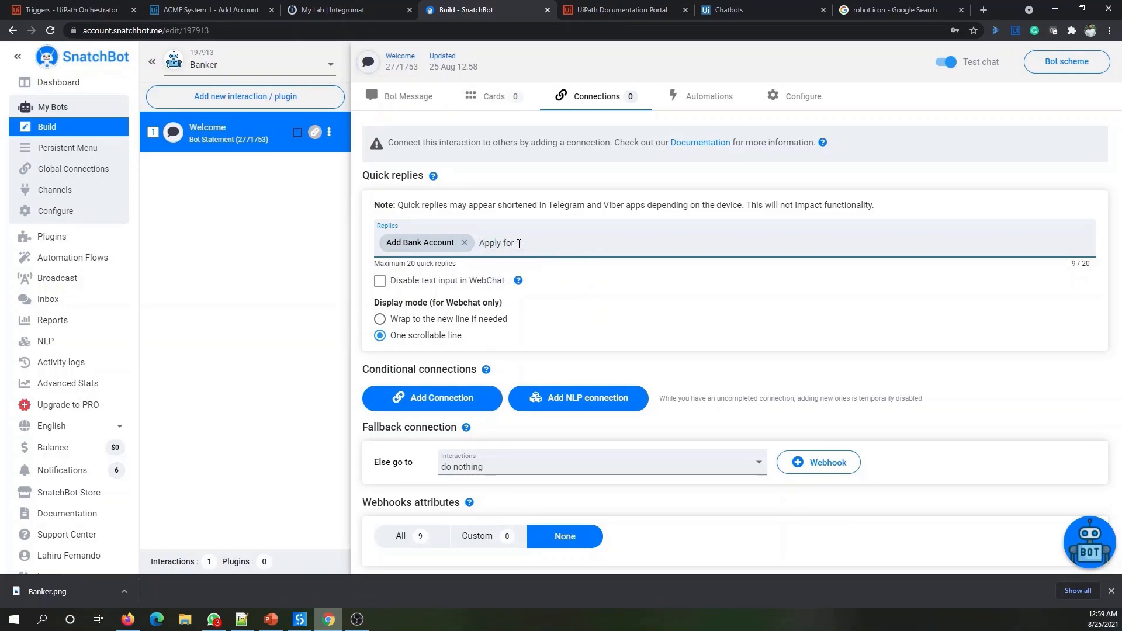
pyautogui.press('BackSpace')
pyautogui.press('BackSpace')
pyautogui.press('BackSpace')
pyautogui.press('BackSpace')
pyautogui.write('Loan Application')
pyautogui.press('Return')
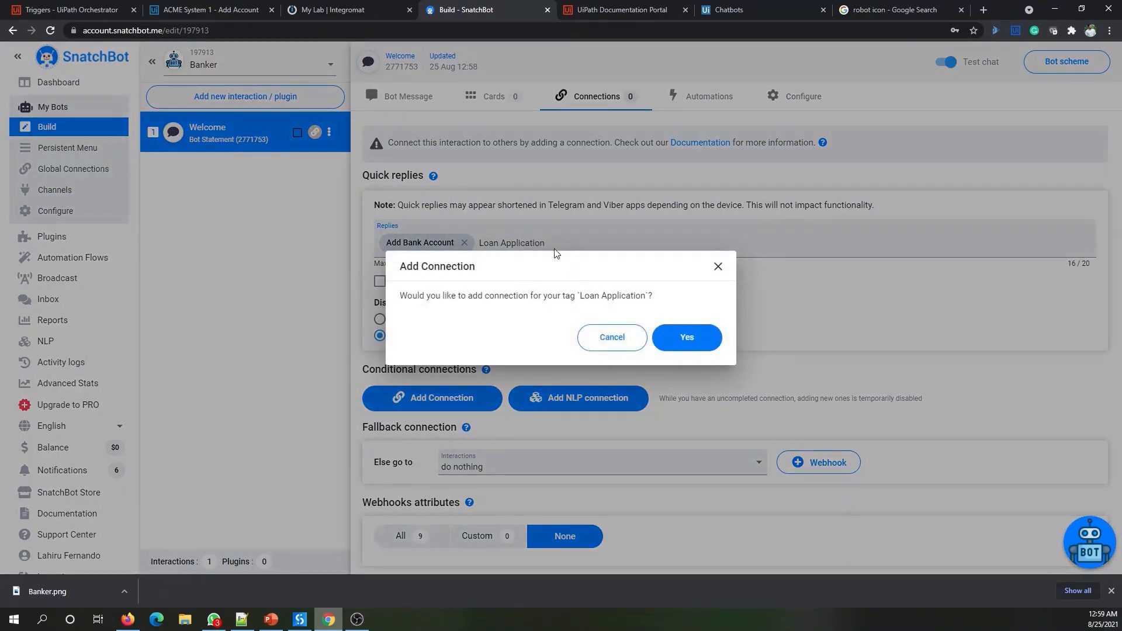
pyautogui.click(612, 339)
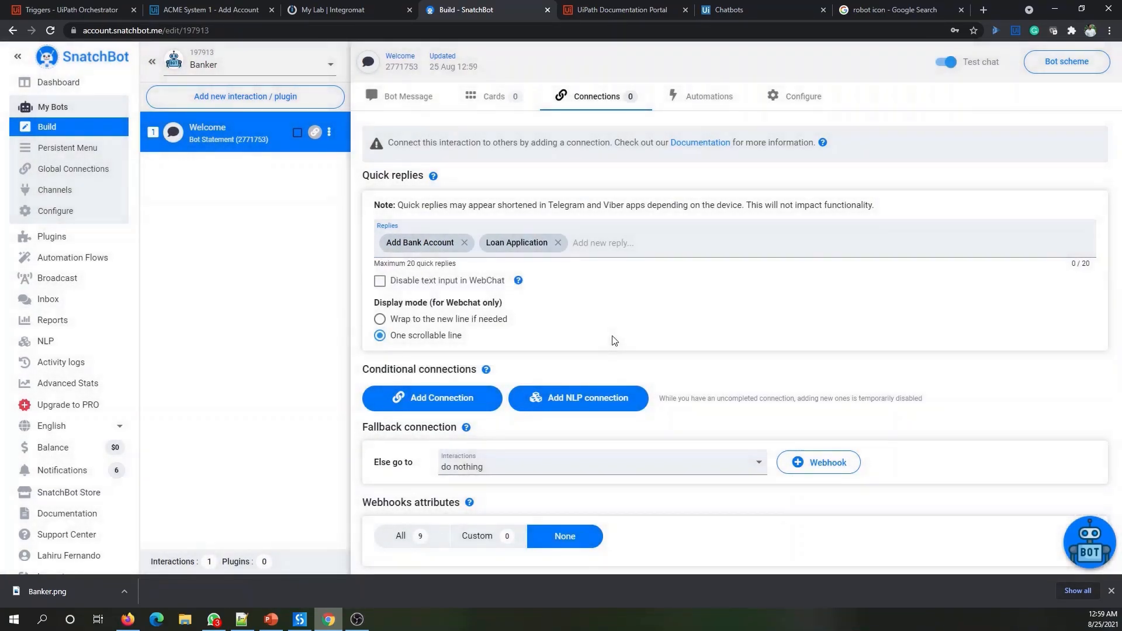
pyautogui.click(380, 281)
pyautogui.click(1096, 550)
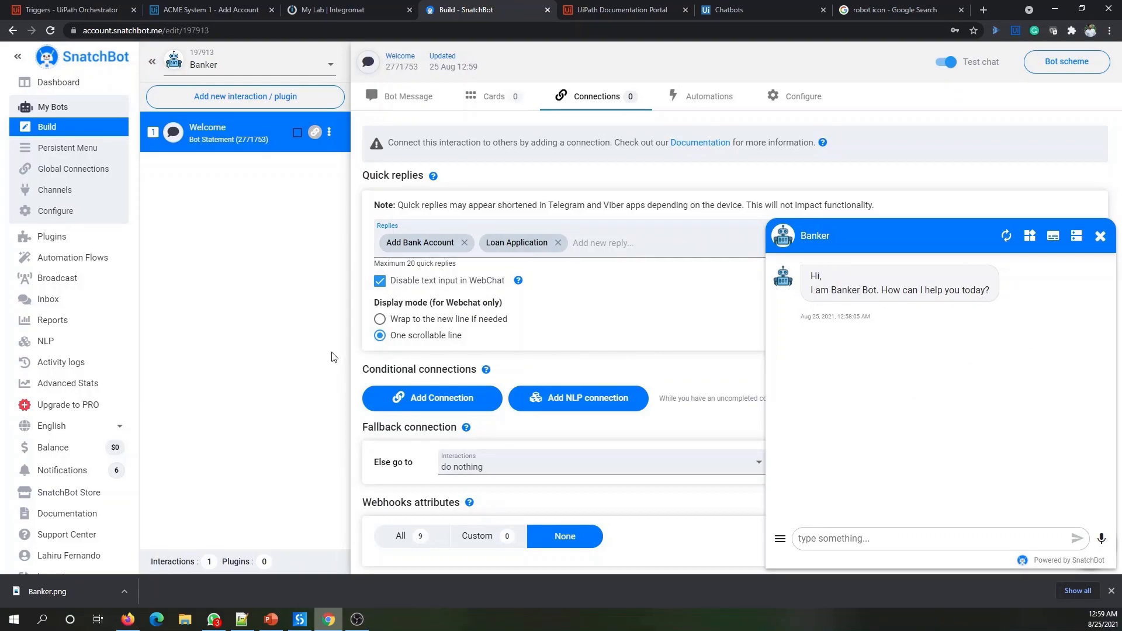
# - Restart the test conversation, then switch to the UiPath Documentation Portal tab
pyautogui.click(834, 530)
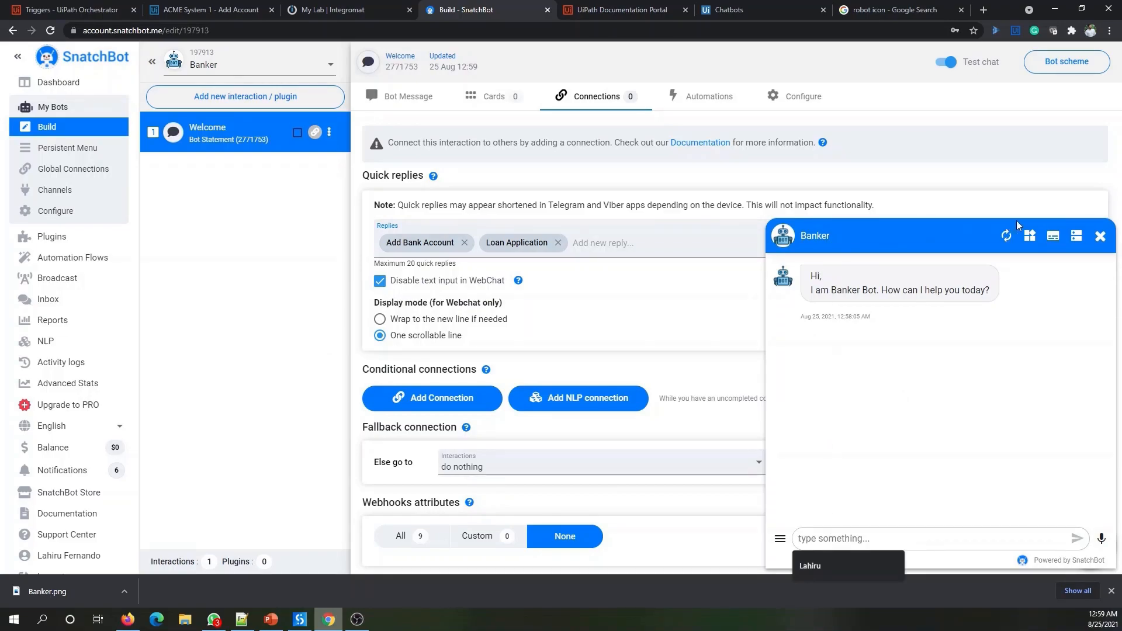
pyautogui.click(1005, 236)
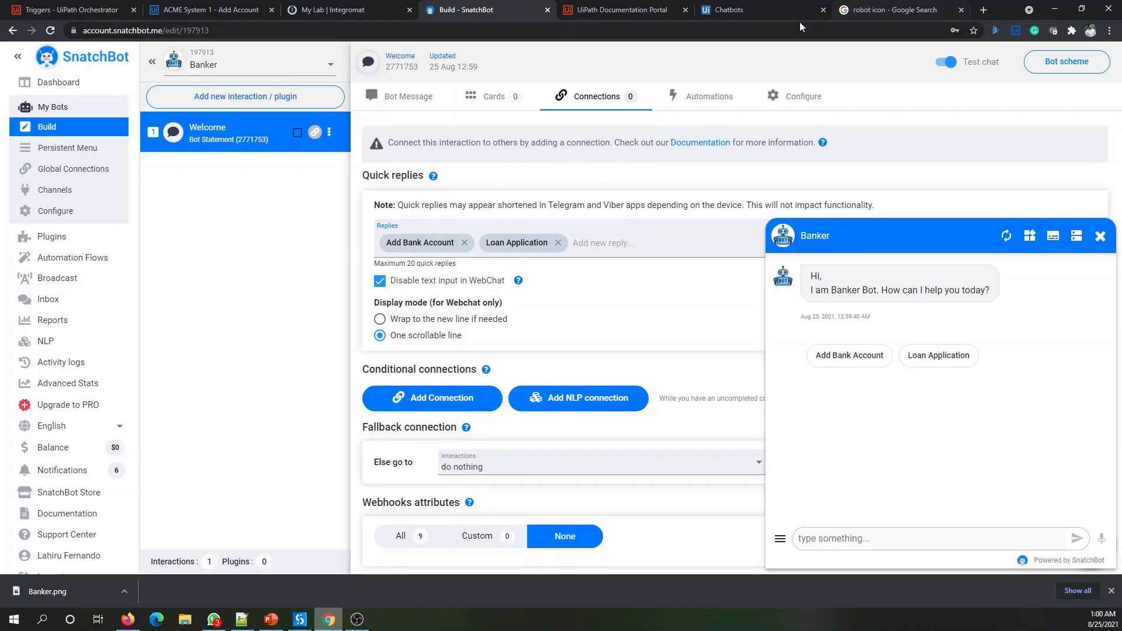
pyautogui.click(620, 10)
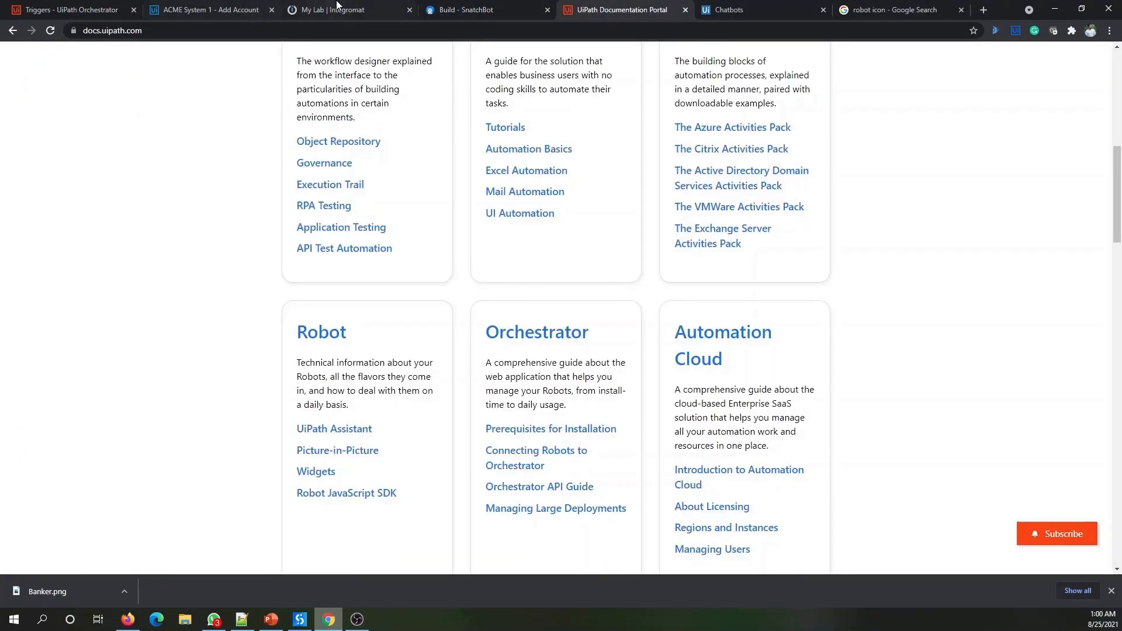
# - Review the ACME Bank - Add Account form, then return to the SnatchBot builder
pyautogui.click(193, 10)
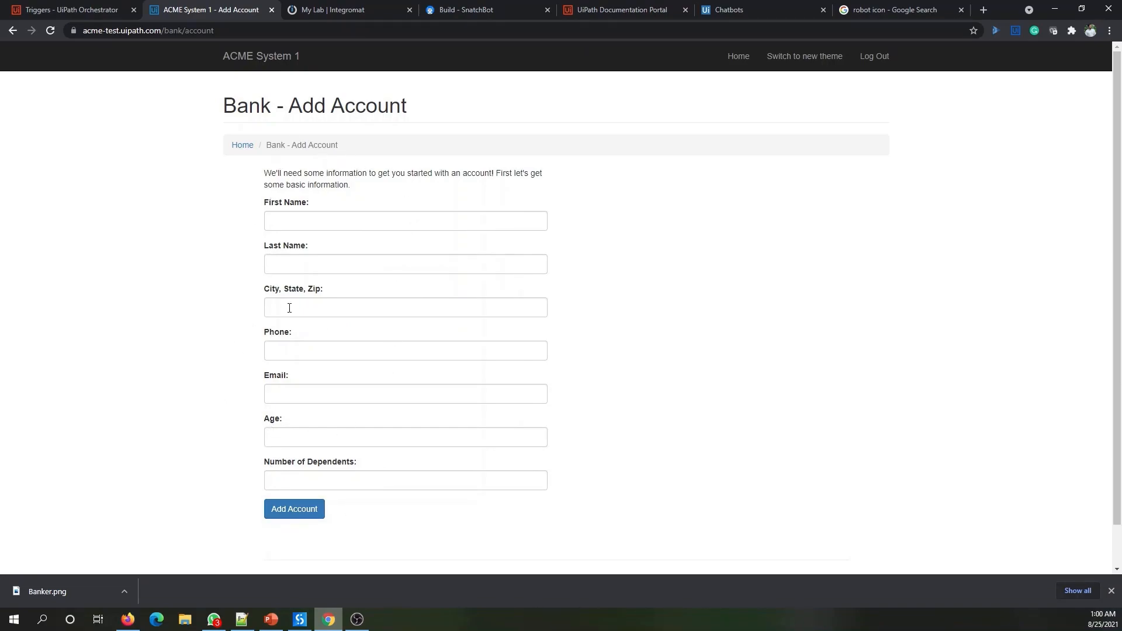
pyautogui.click(454, 7)
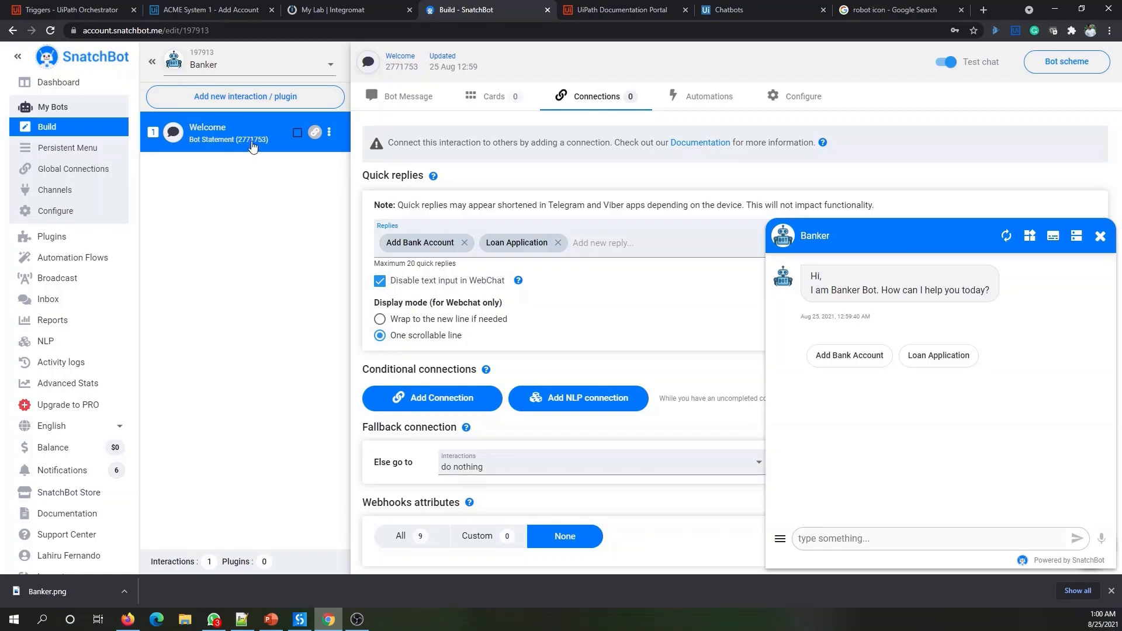
# - Add a Bot Statement interaction named 'Add Account: First Name'
pyautogui.click(249, 98)
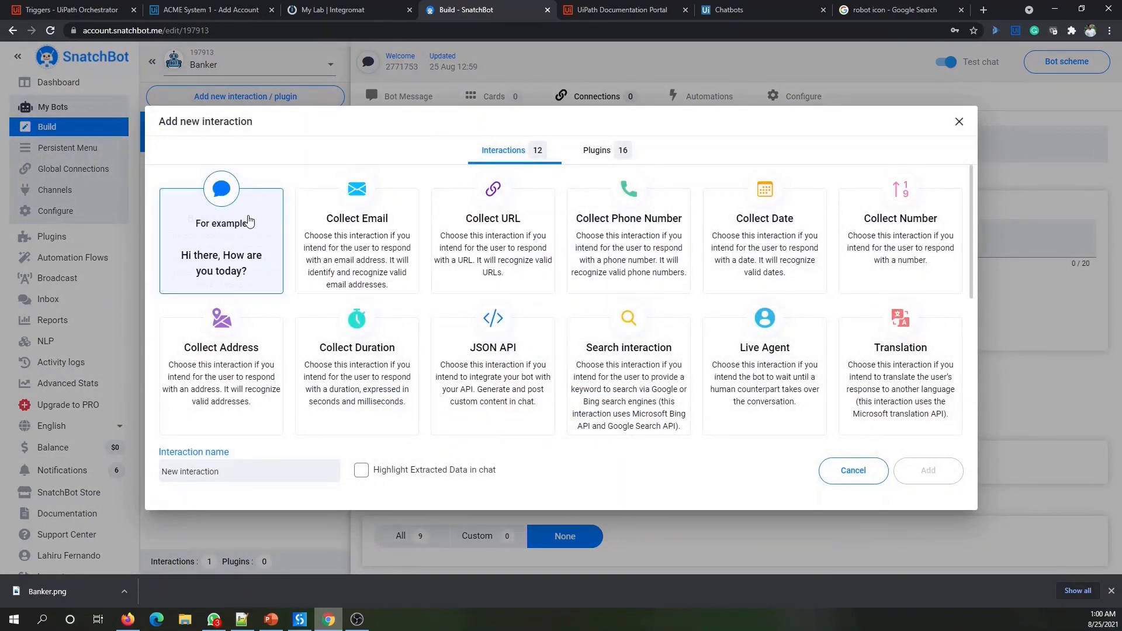
pyautogui.click(244, 235)
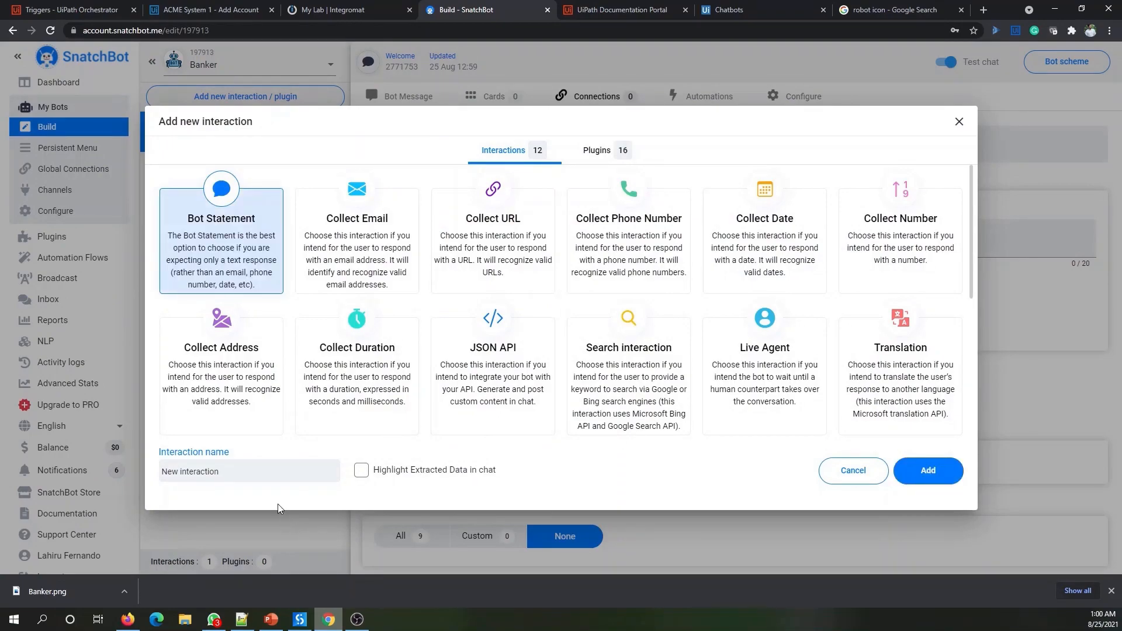
pyautogui.tripleClick(274, 471)
pyautogui.write('A')
pyautogui.hotkey('alt', 'Tab')
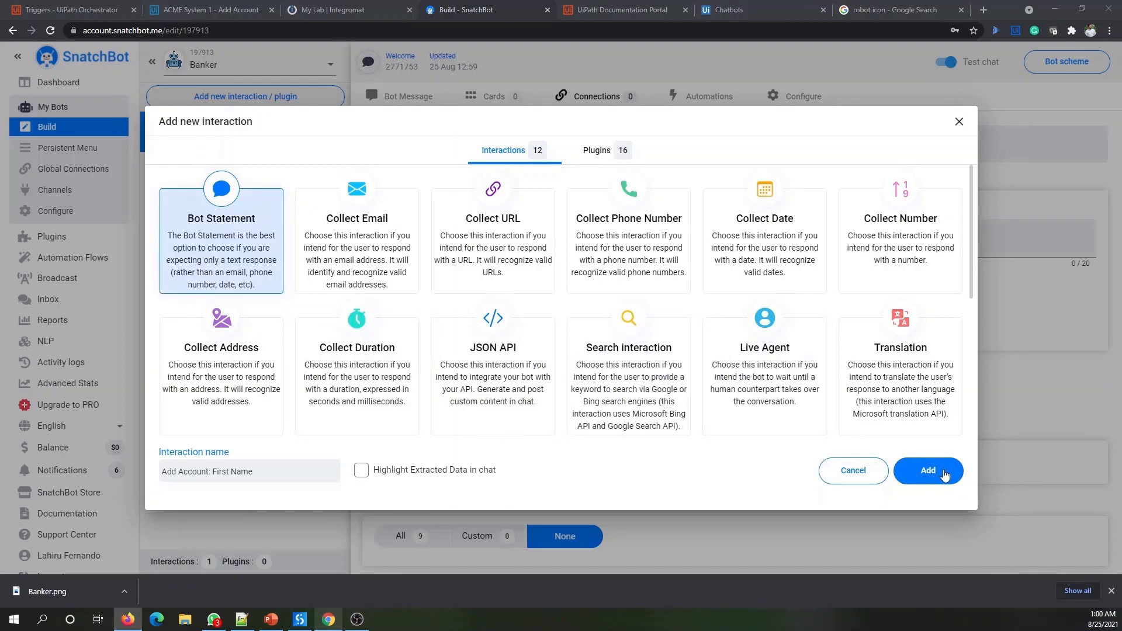
pyautogui.click(945, 475)
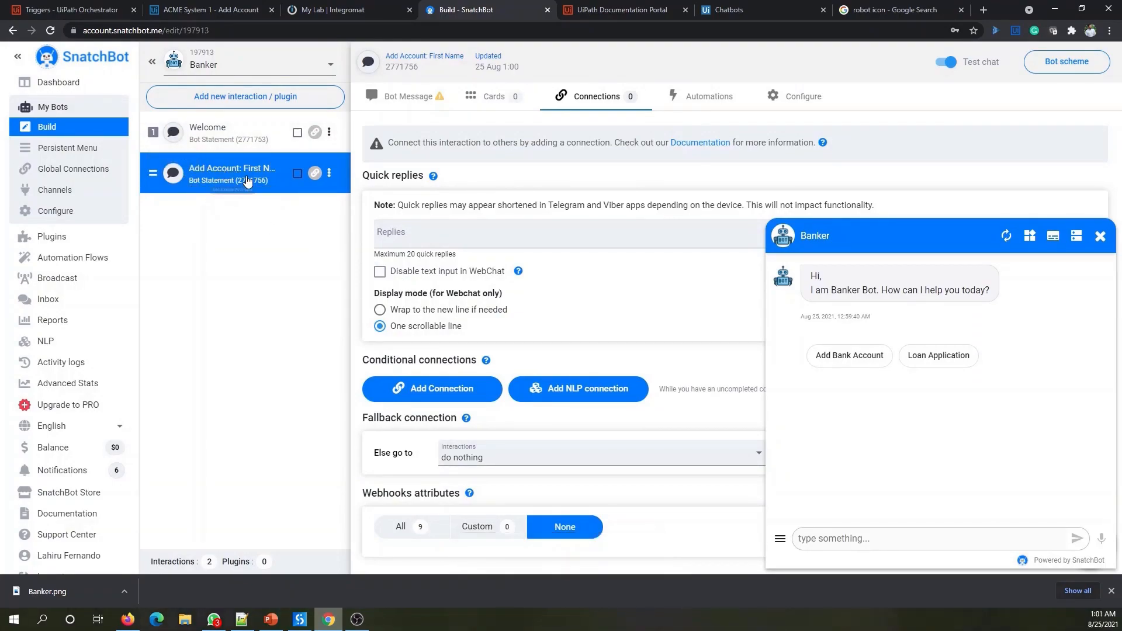
# - Set the First Name interaction's message to 'Please provide your first name', then reopen Welcome
pyautogui.click(417, 99)
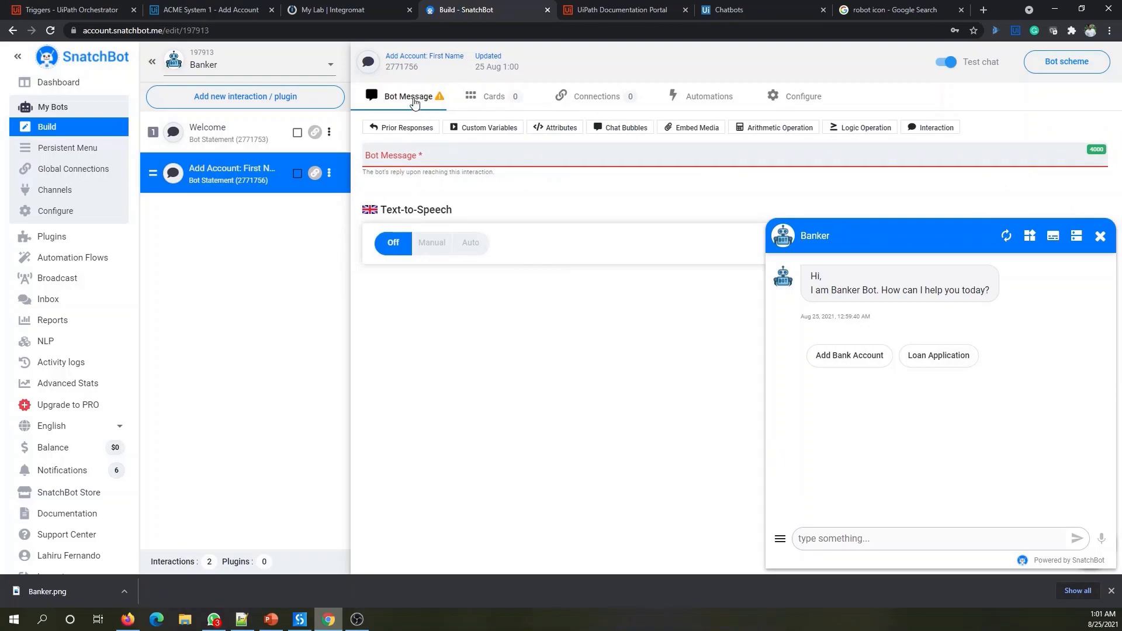
pyautogui.click(427, 159)
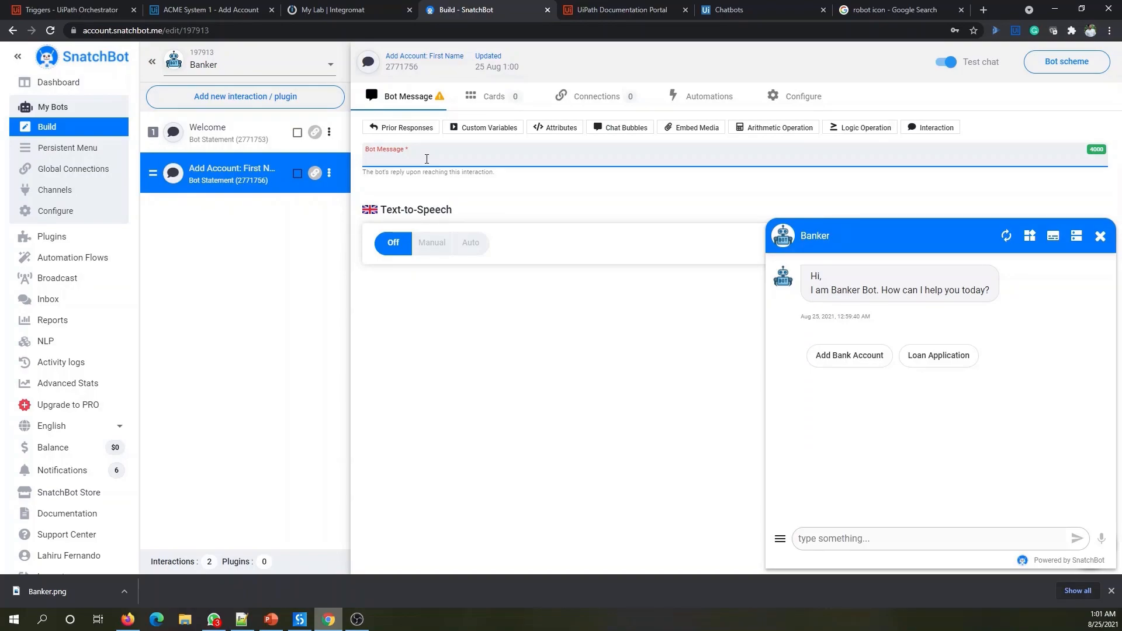
pyautogui.write('Please provide your first name')
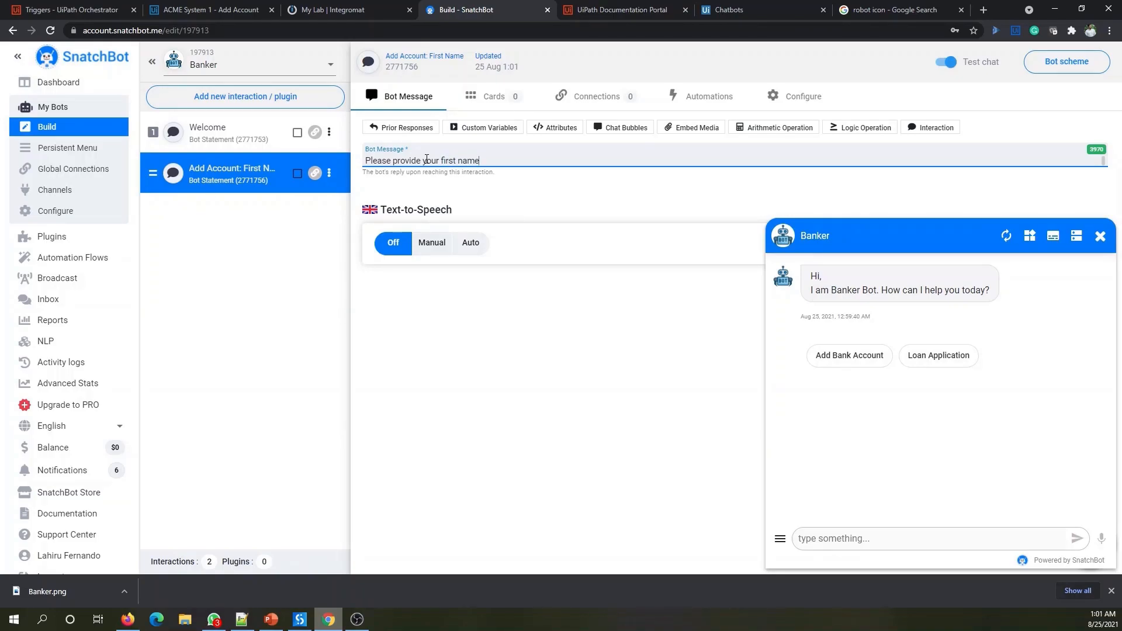
pyautogui.click(276, 332)
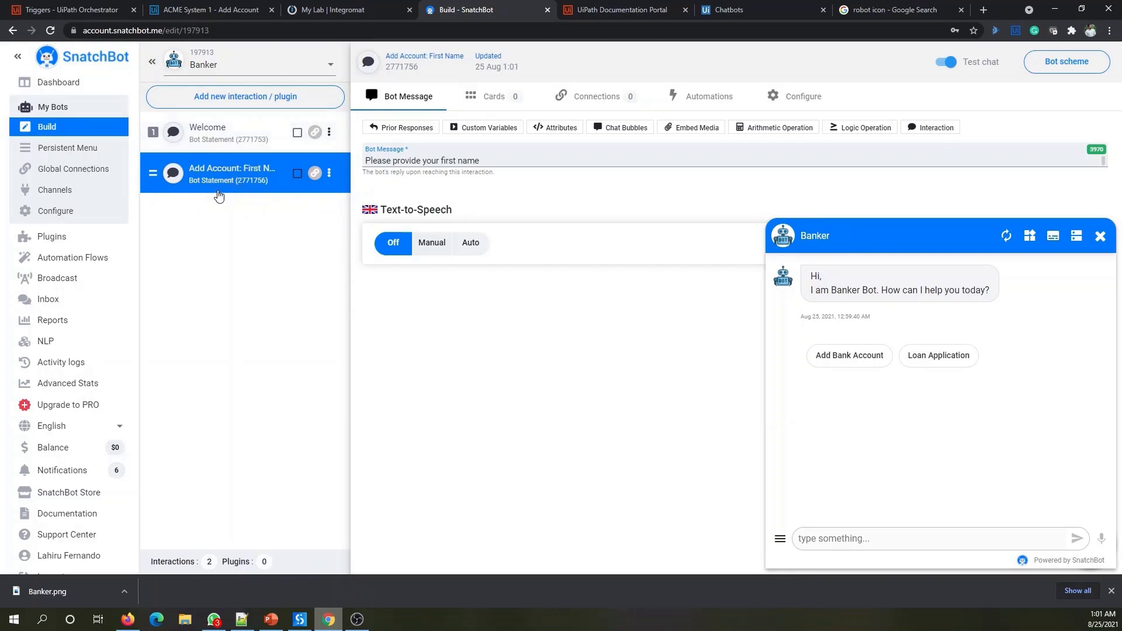
pyautogui.click(222, 131)
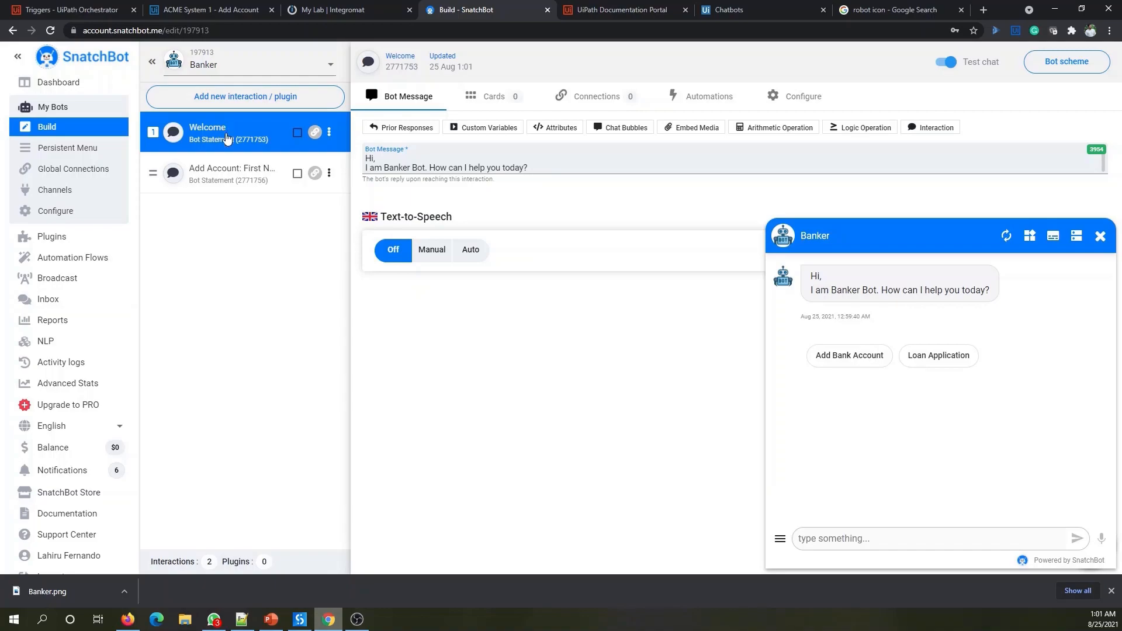
# - Close the test chat and add an empty conditional connection to Welcome
pyautogui.click(604, 106)
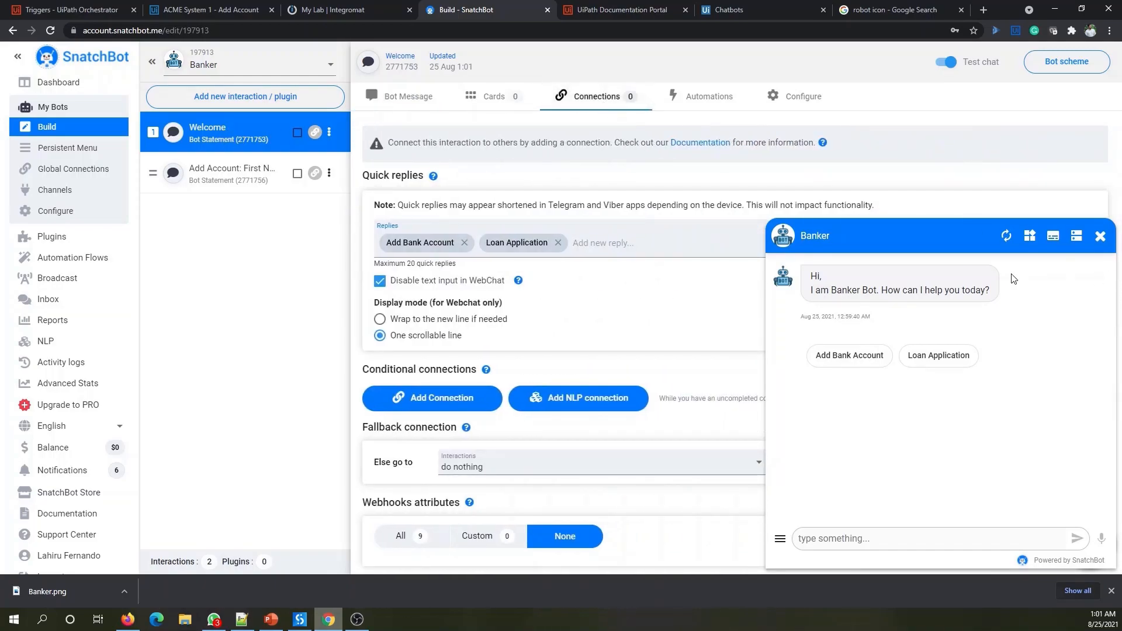
pyautogui.click(1101, 235)
pyautogui.scroll(-1, 758, 204)
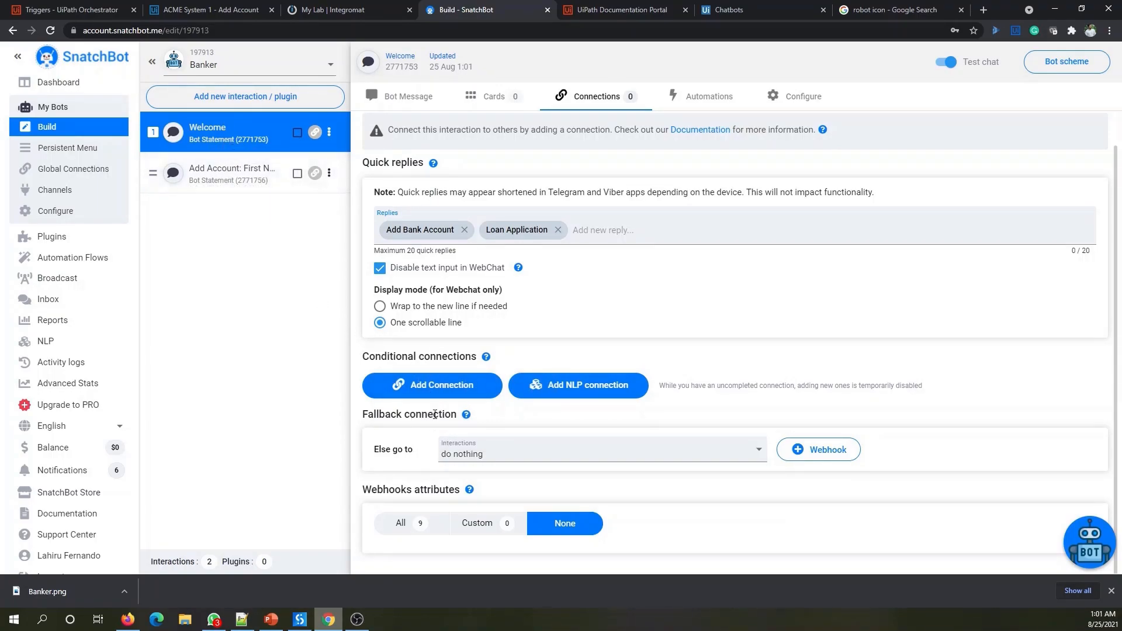
pyautogui.click(436, 386)
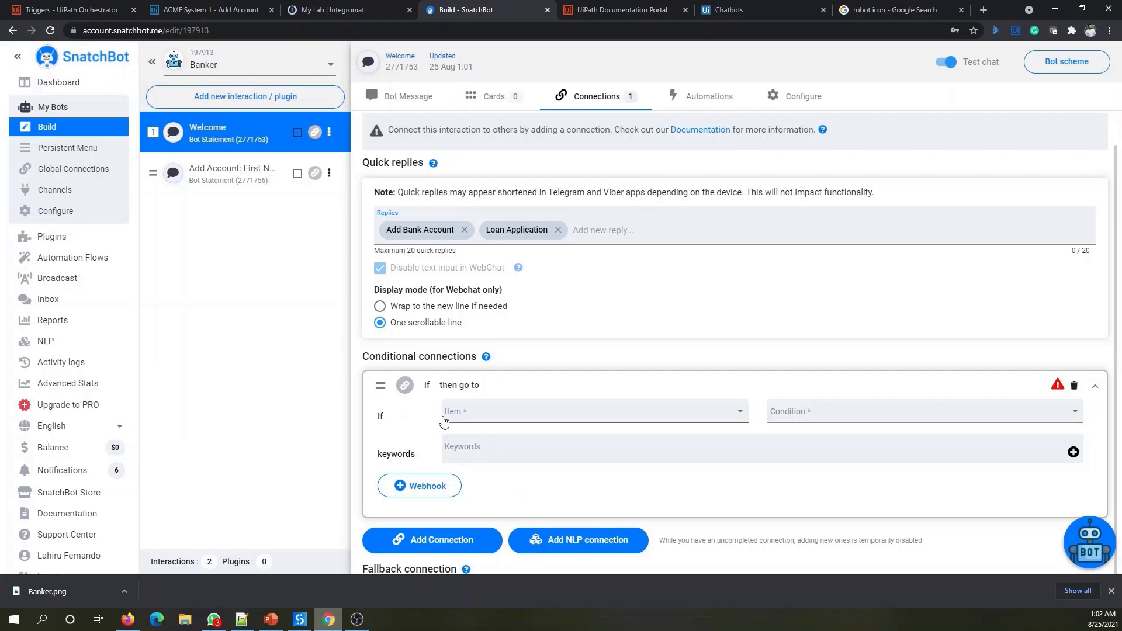
# - Make Welcome's connection test this interaction's response for the whole word 'Add Bank Account'
pyautogui.click(506, 419)
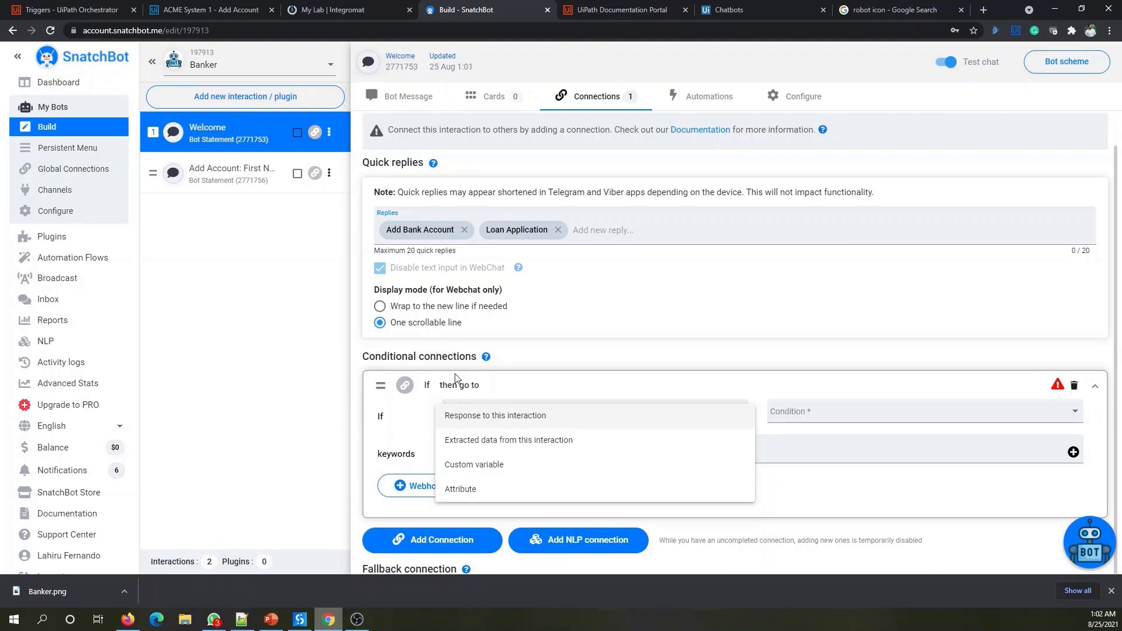
pyautogui.click(504, 419)
pyautogui.click(790, 420)
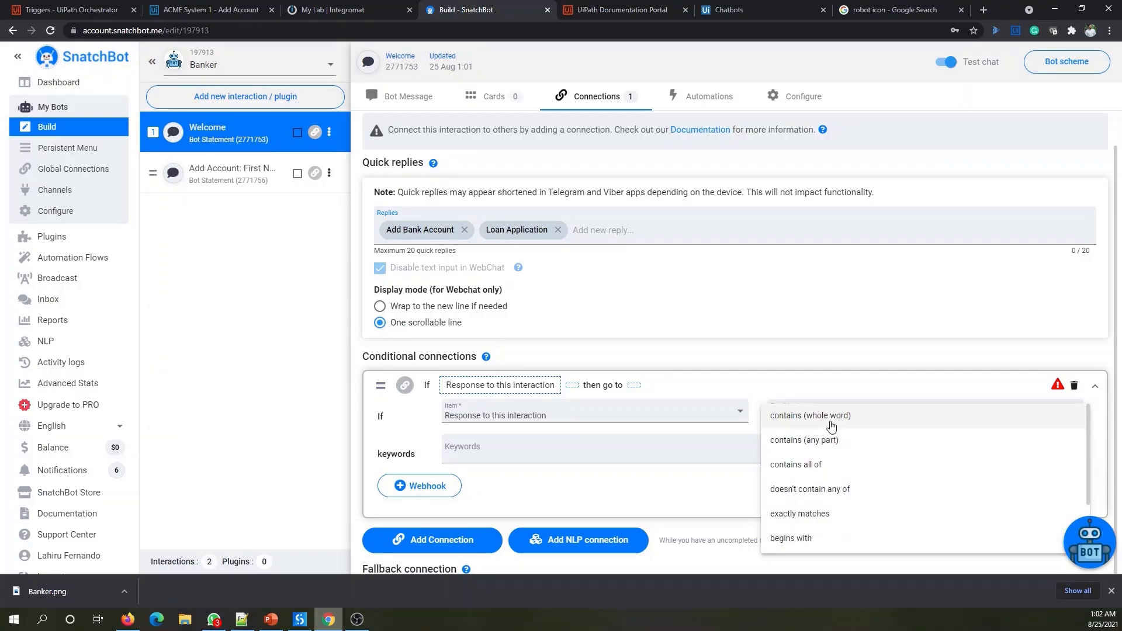
pyautogui.scroll(-1, 856, 495)
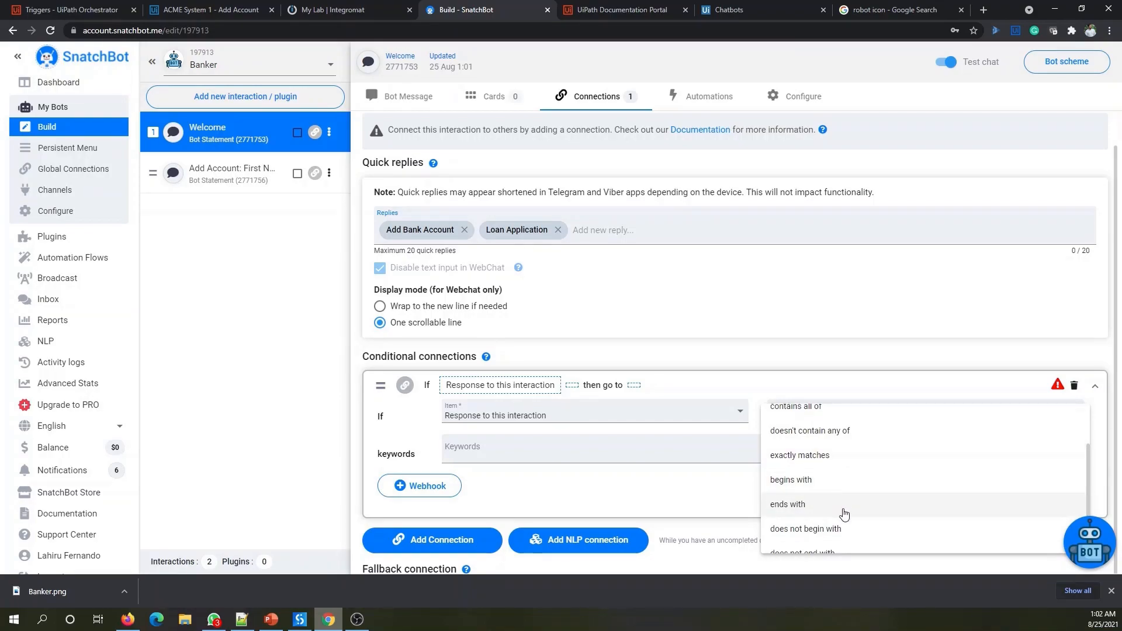
pyautogui.scroll(1, 847, 515)
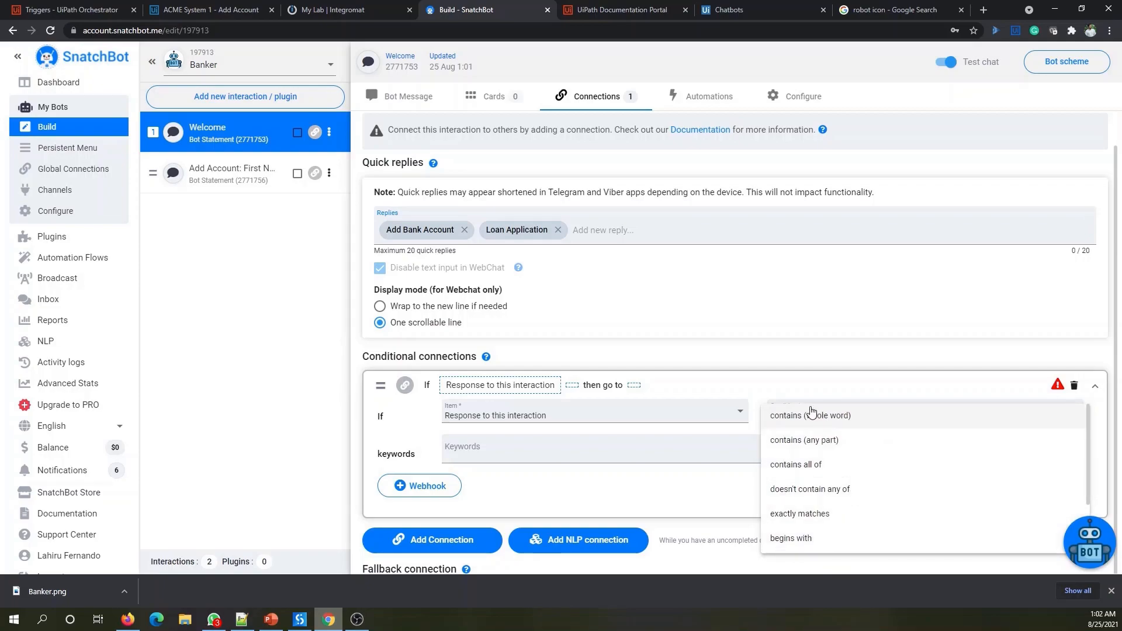
pyautogui.click(854, 422)
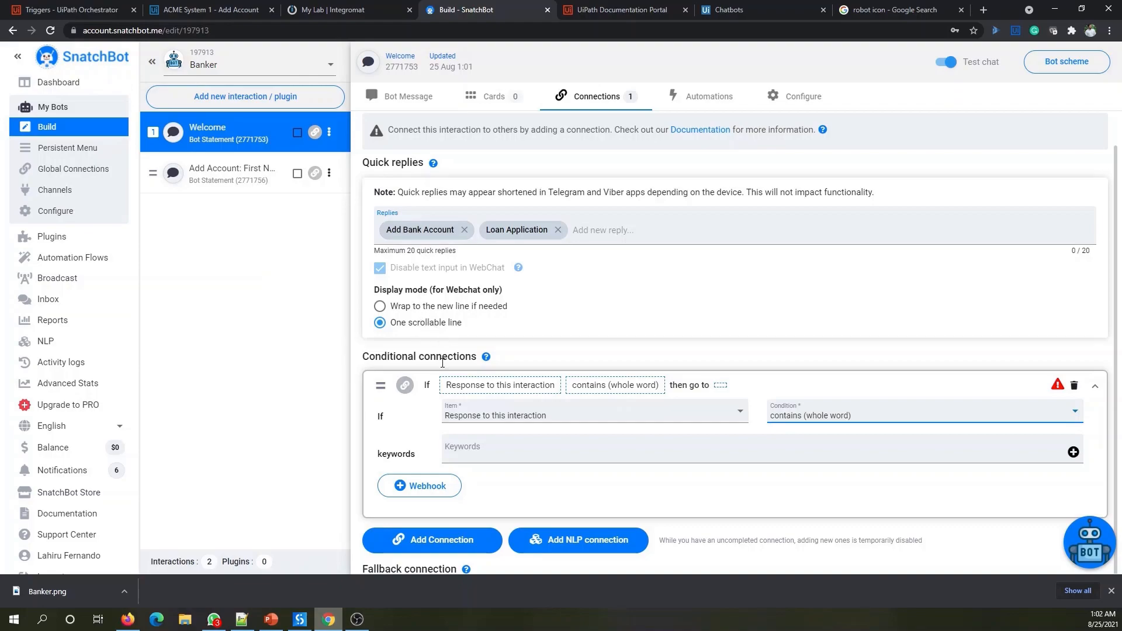
pyautogui.click(477, 461)
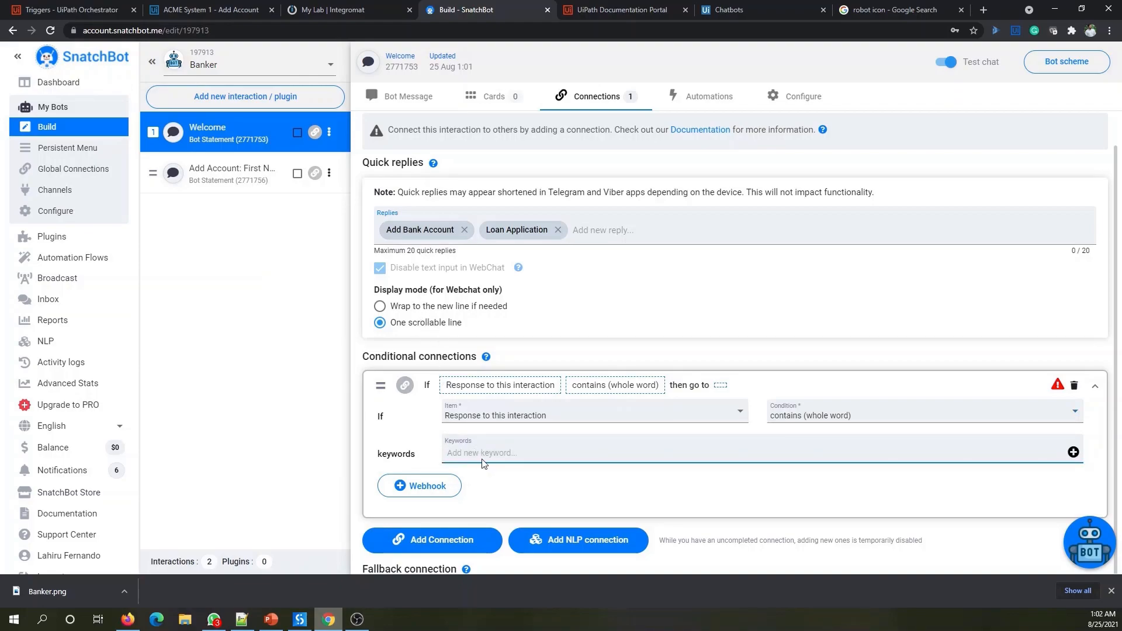
pyautogui.write('Add Bank Account')
pyautogui.click(1073, 453)
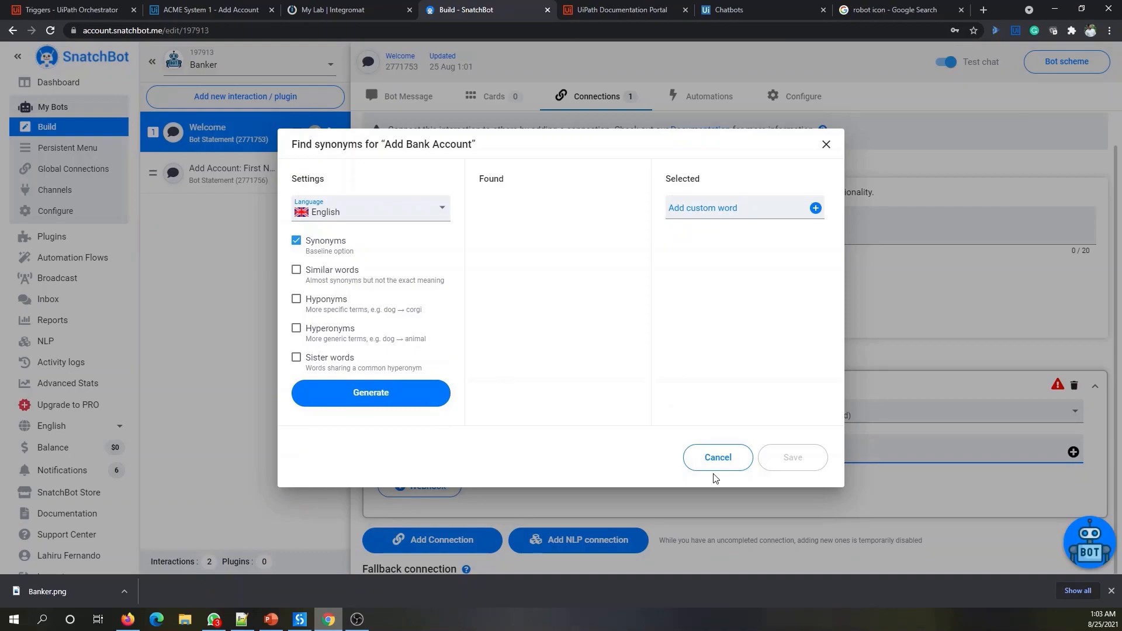
pyautogui.click(716, 456)
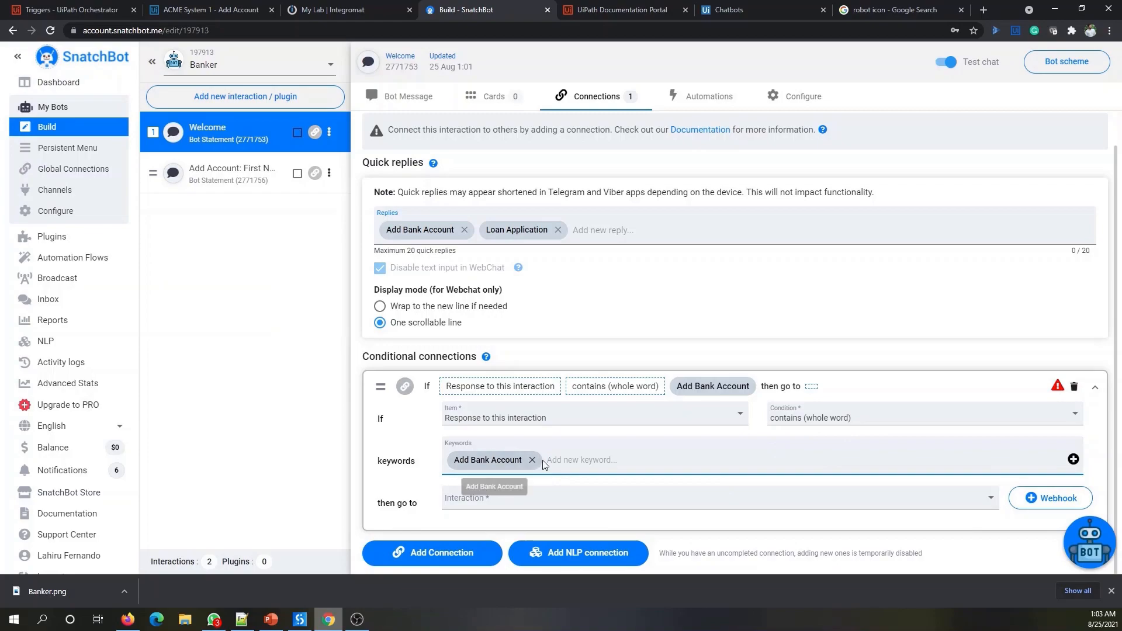
# - Route the connection to the Add Account: First Name interaction
pyautogui.click(510, 498)
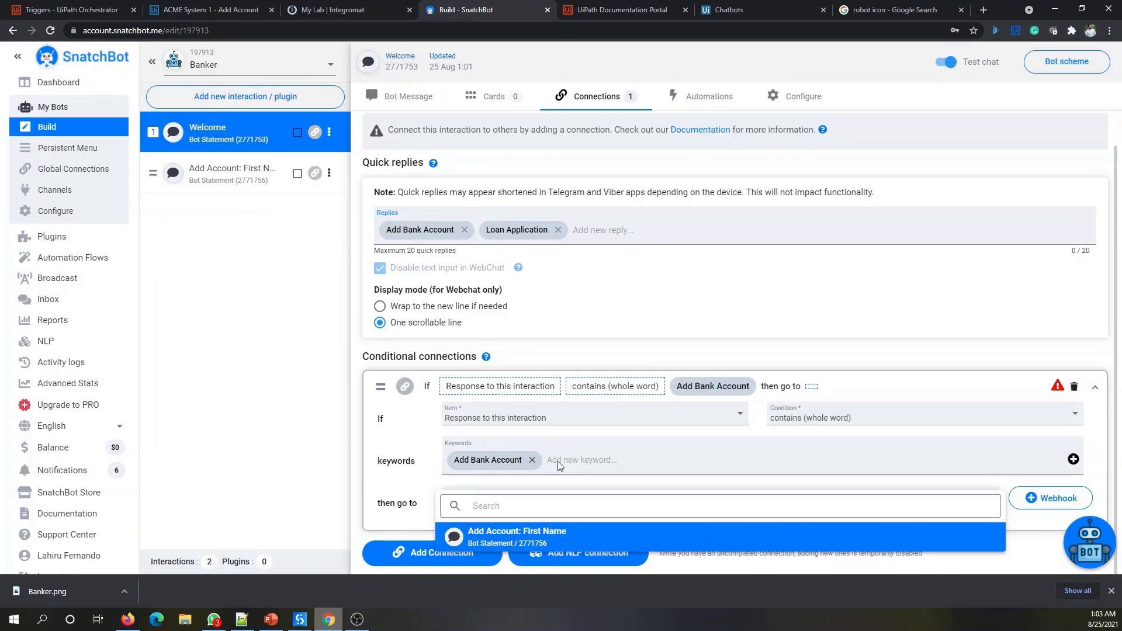
pyautogui.click(528, 536)
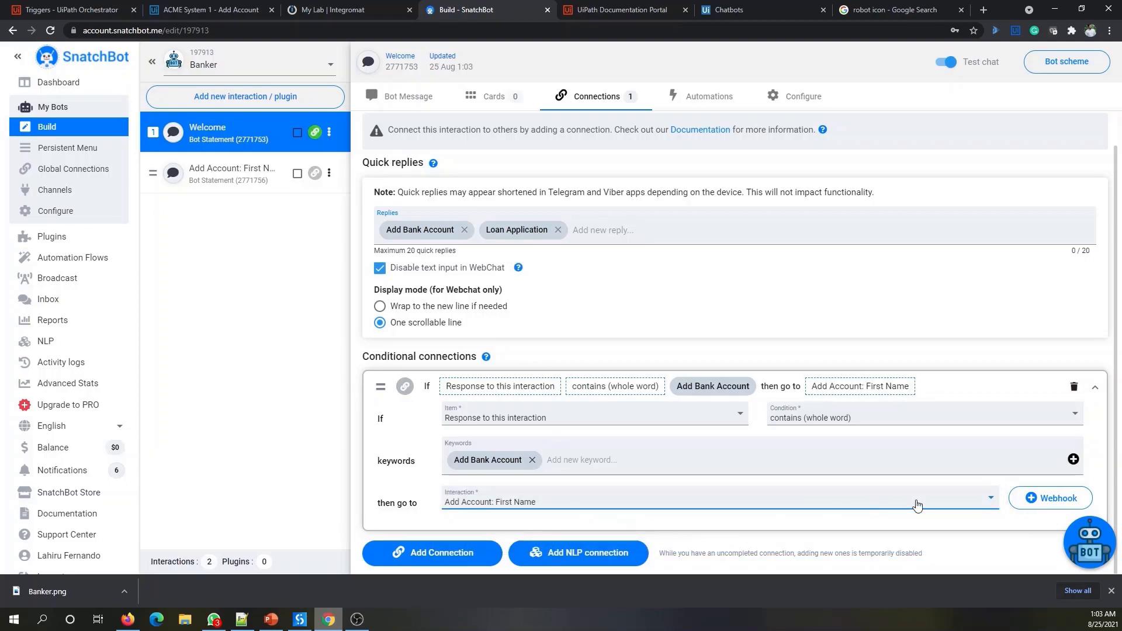
pyautogui.scroll(-2, 948, 323)
pyautogui.scroll(-1, 948, 322)
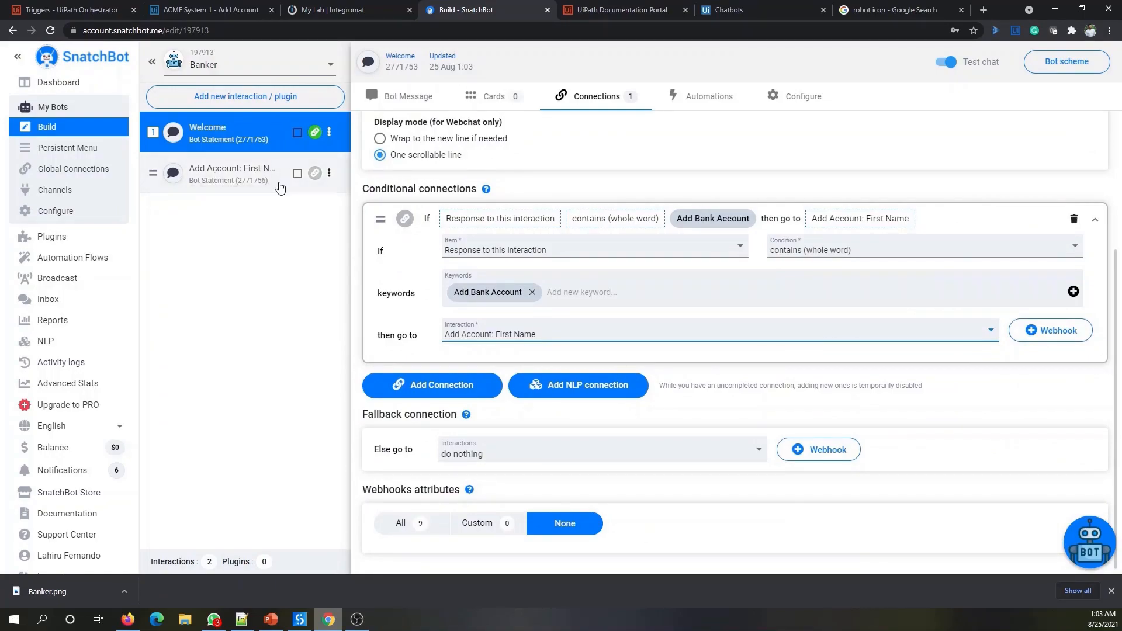
pyautogui.moveTo(315, 133)
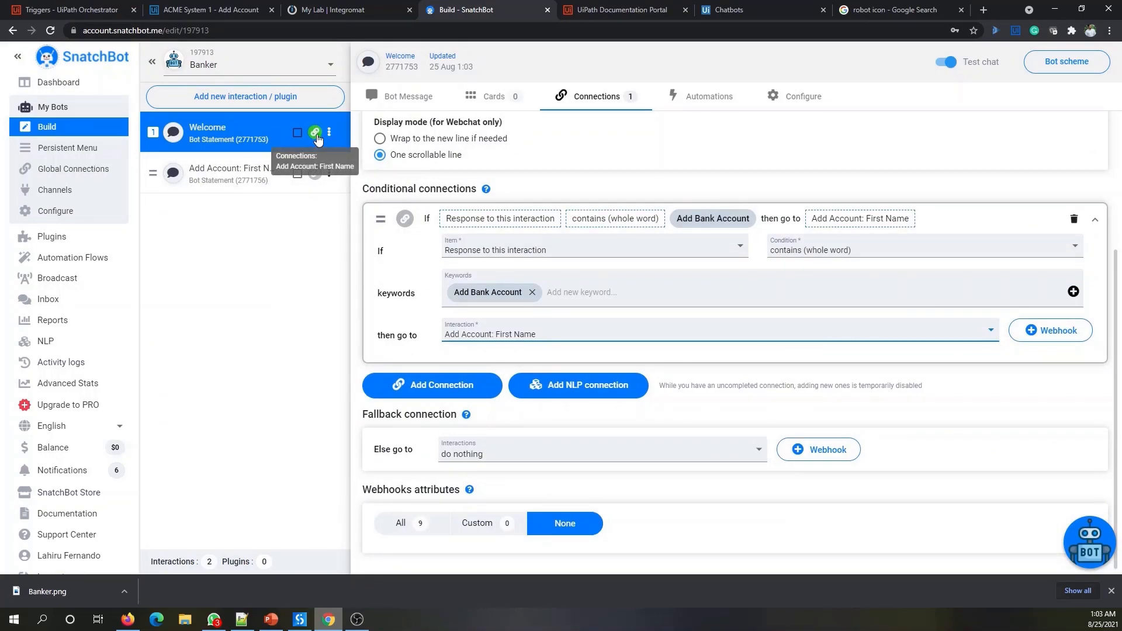
# - Restart the test chat, choose Add Bank Account, and confirm it asks for the first name
pyautogui.click(1078, 537)
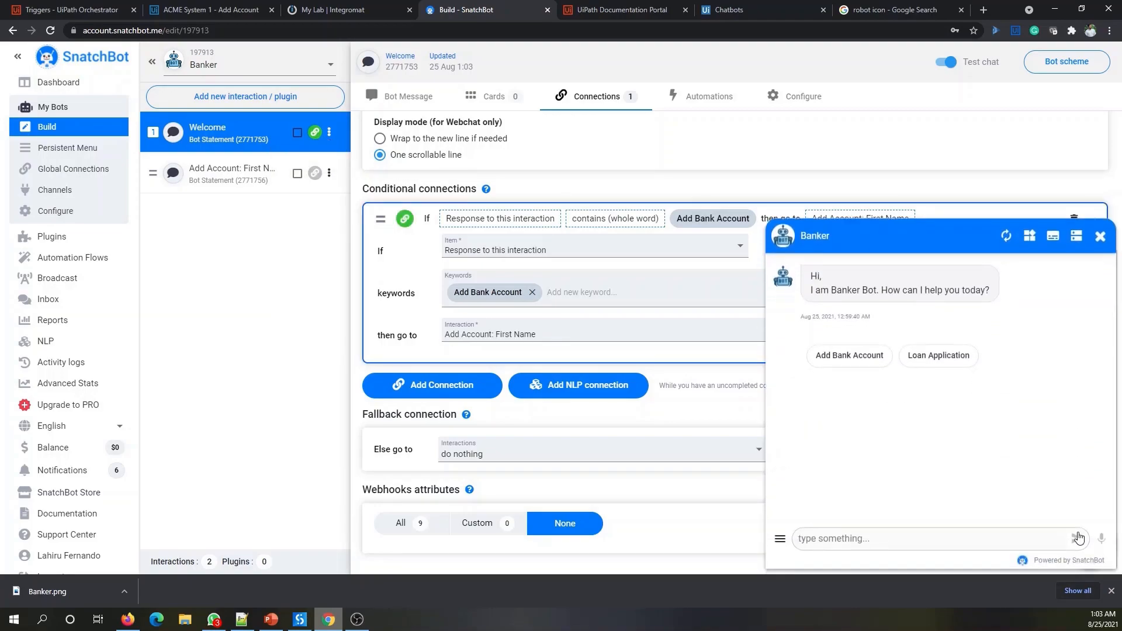
pyautogui.click(1005, 234)
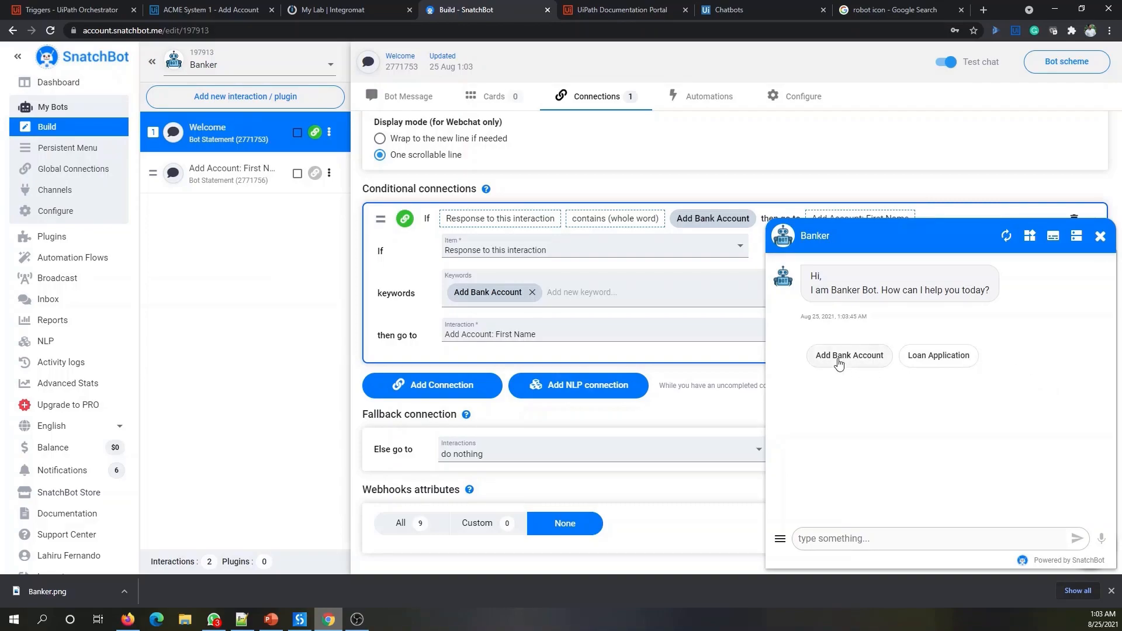
pyautogui.click(851, 363)
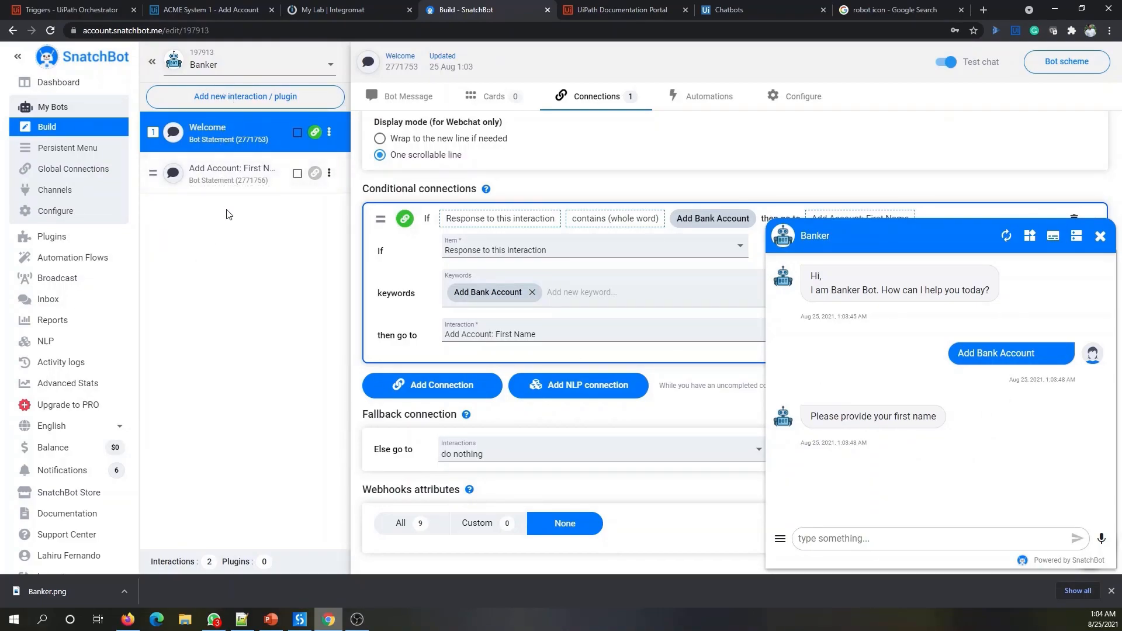
pyautogui.click(225, 179)
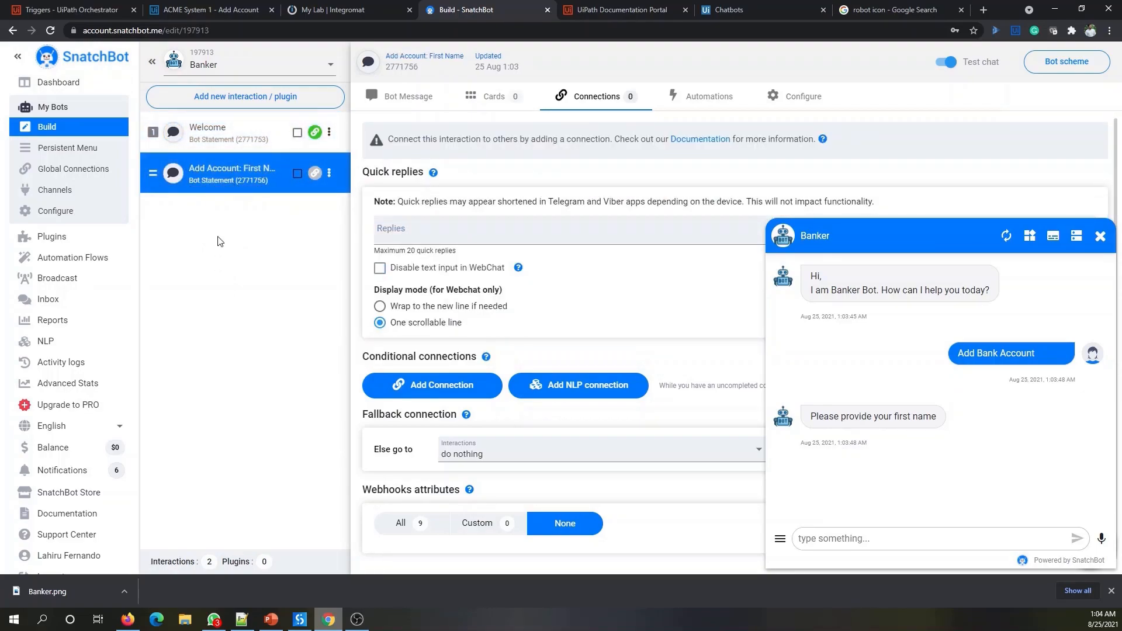
# - Close the test chat and view the Add Account: First Name bot message
pyautogui.click(1100, 236)
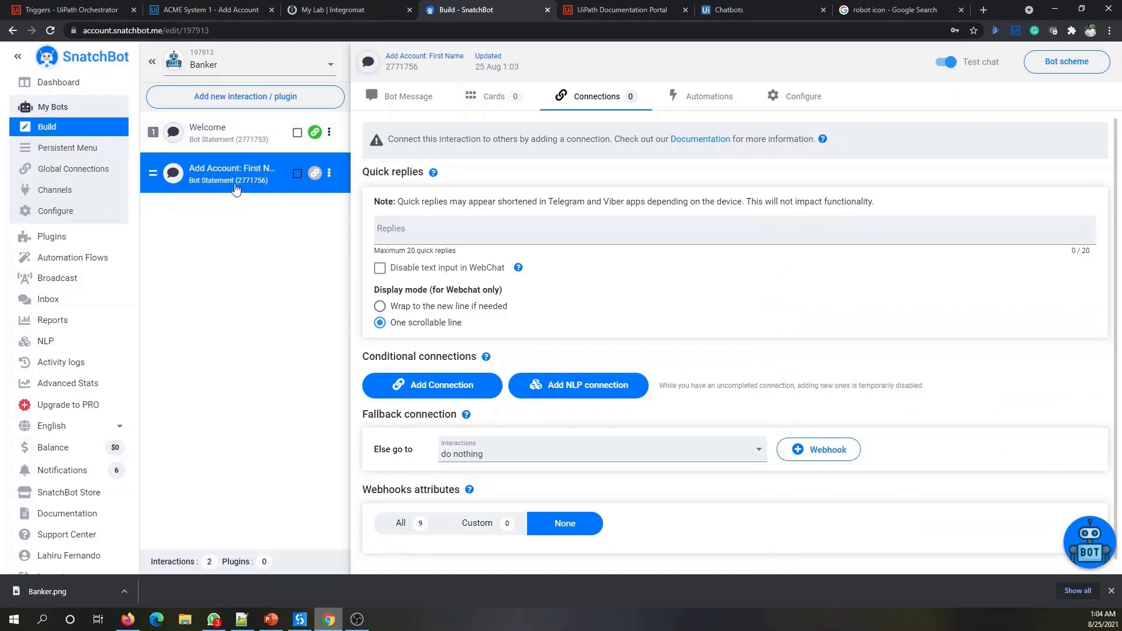
pyautogui.click(394, 95)
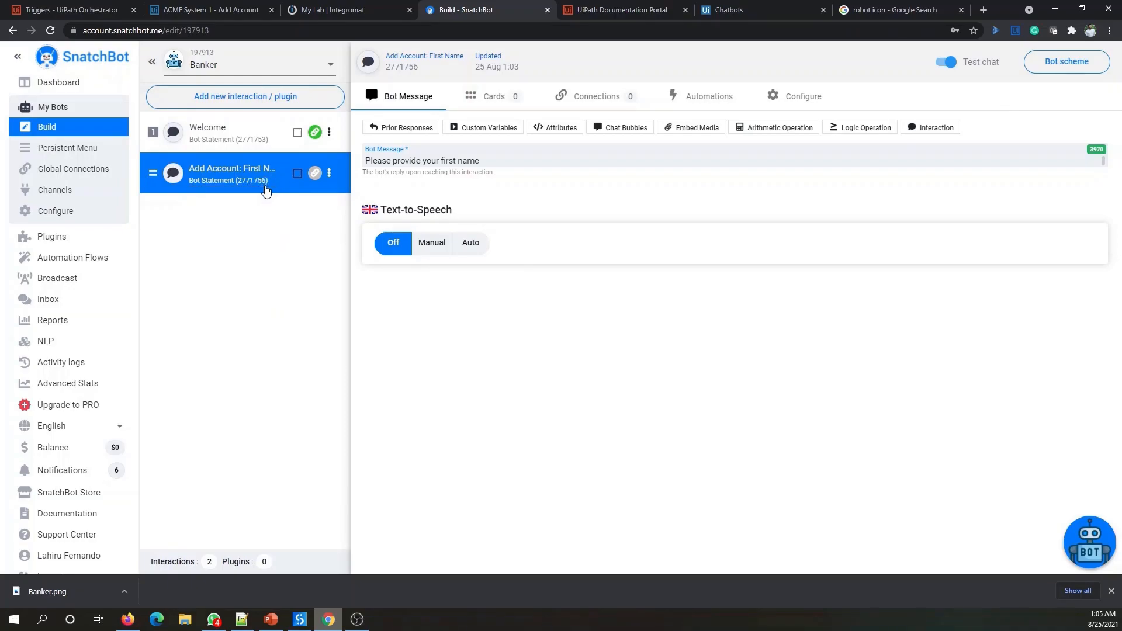
pyautogui.hotkey('alt', 'Tab')
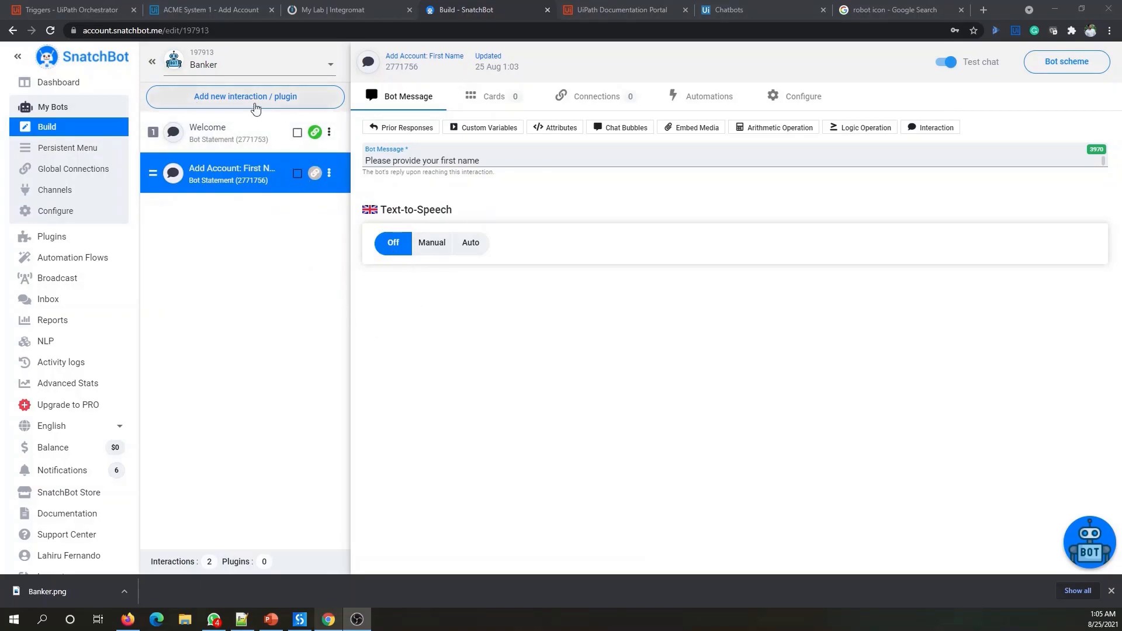
# - Add a Bot Statement interaction named 'Add Account: Last Name'
pyautogui.click(243, 99)
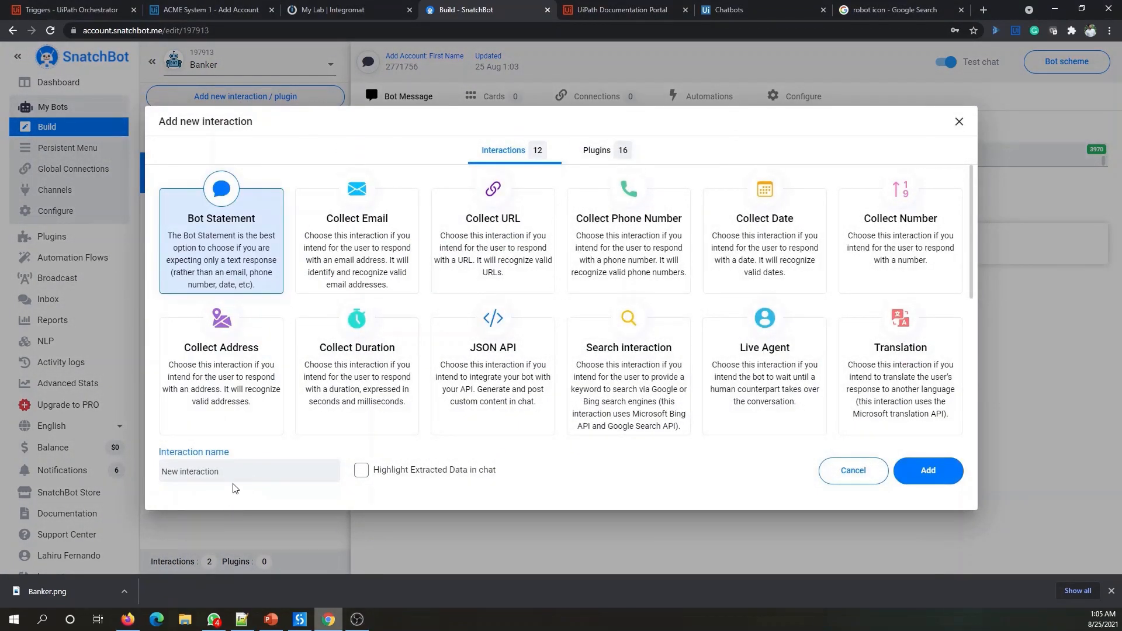
pyautogui.tripleClick(256, 472)
pyautogui.write('Ad')
pyautogui.click(934, 478)
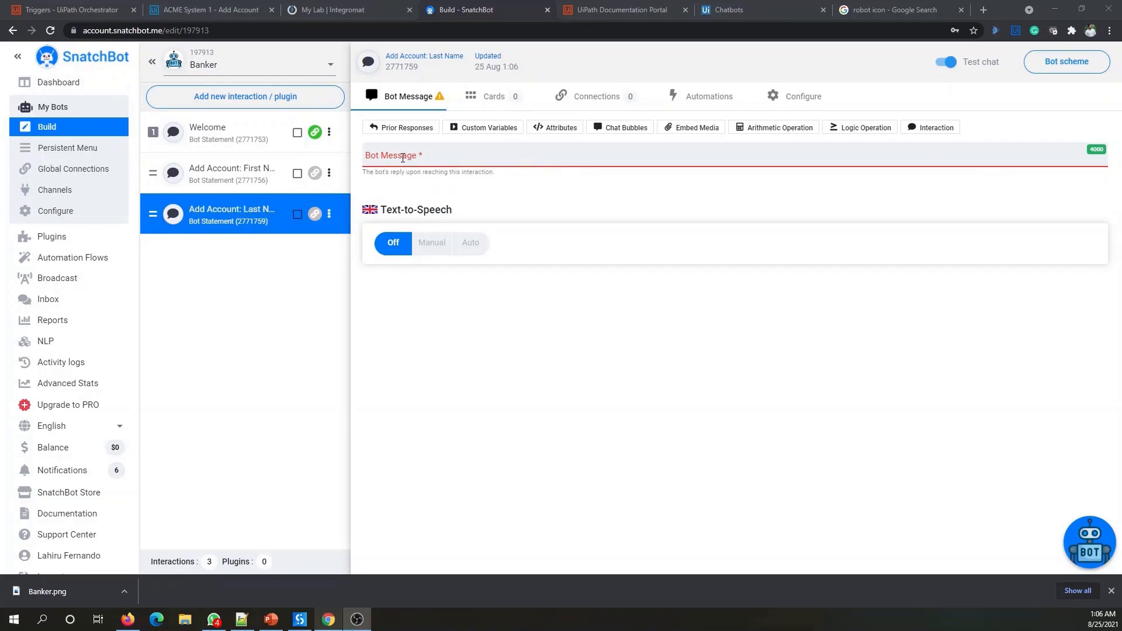
# - Set the Last Name interaction's bot message to 'Please provide the Last Name'
pyautogui.click(403, 159)
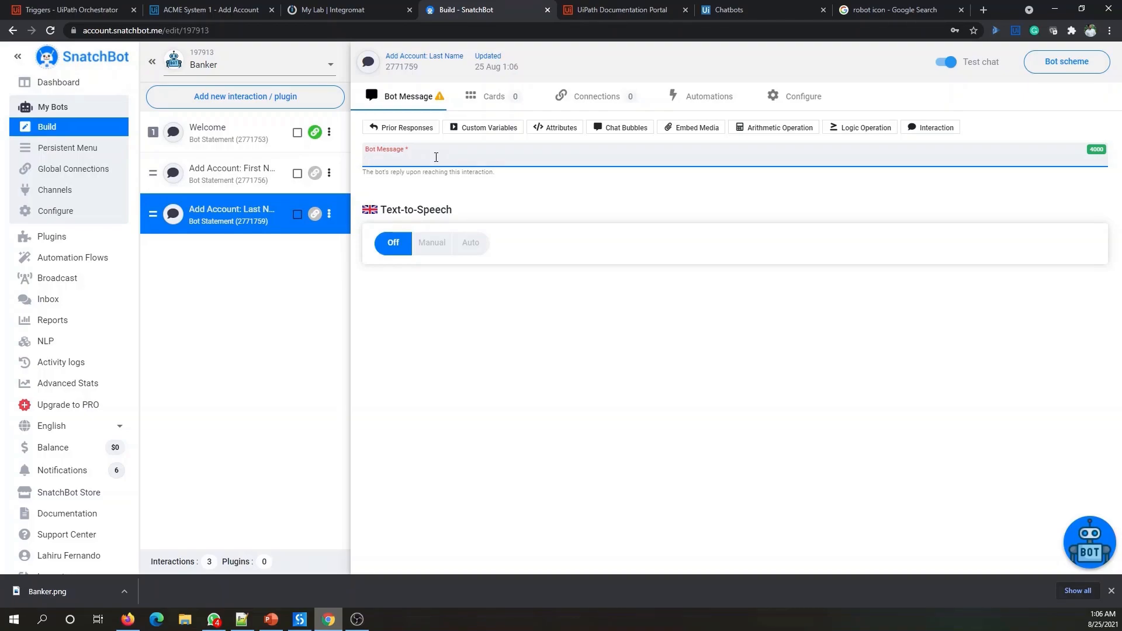
pyautogui.write('Please provide the Last Name')
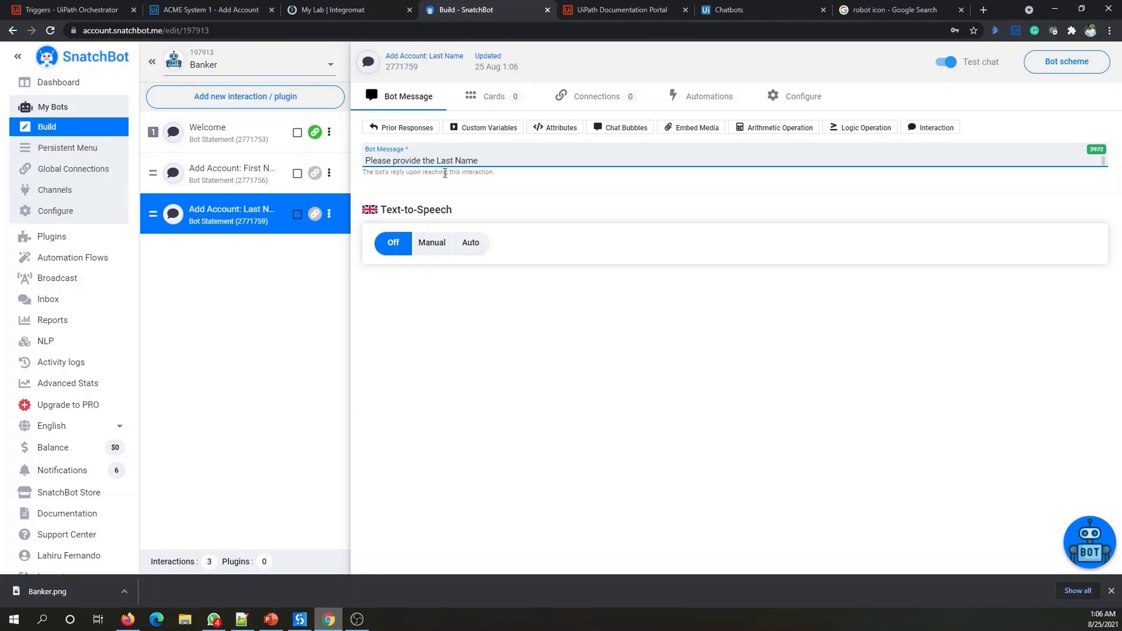
pyautogui.click(544, 369)
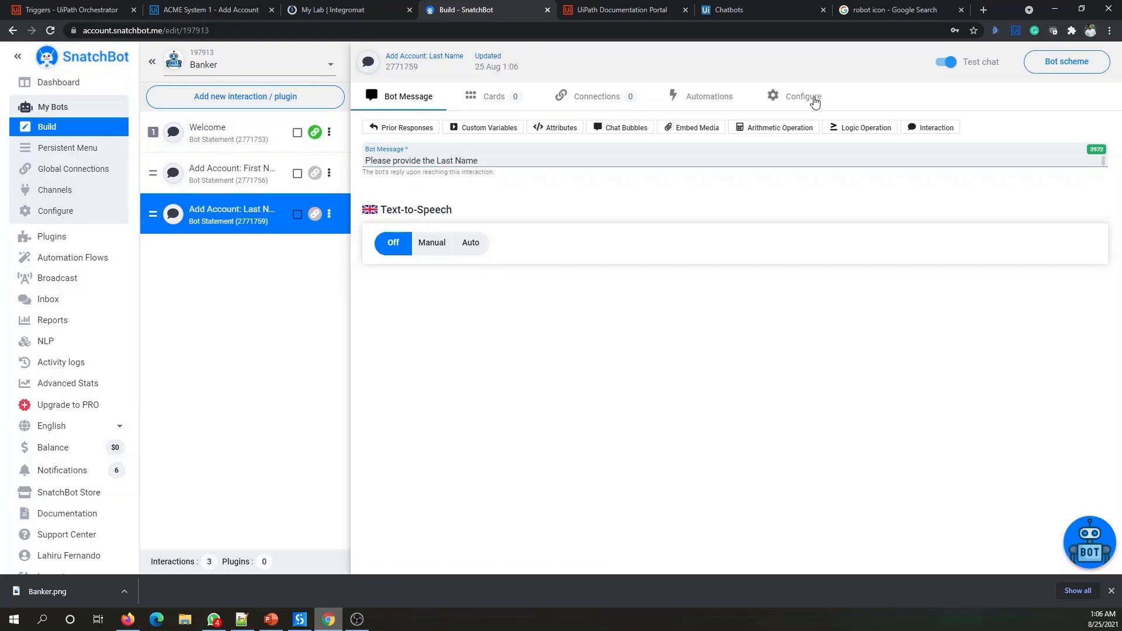
pyautogui.click(815, 101)
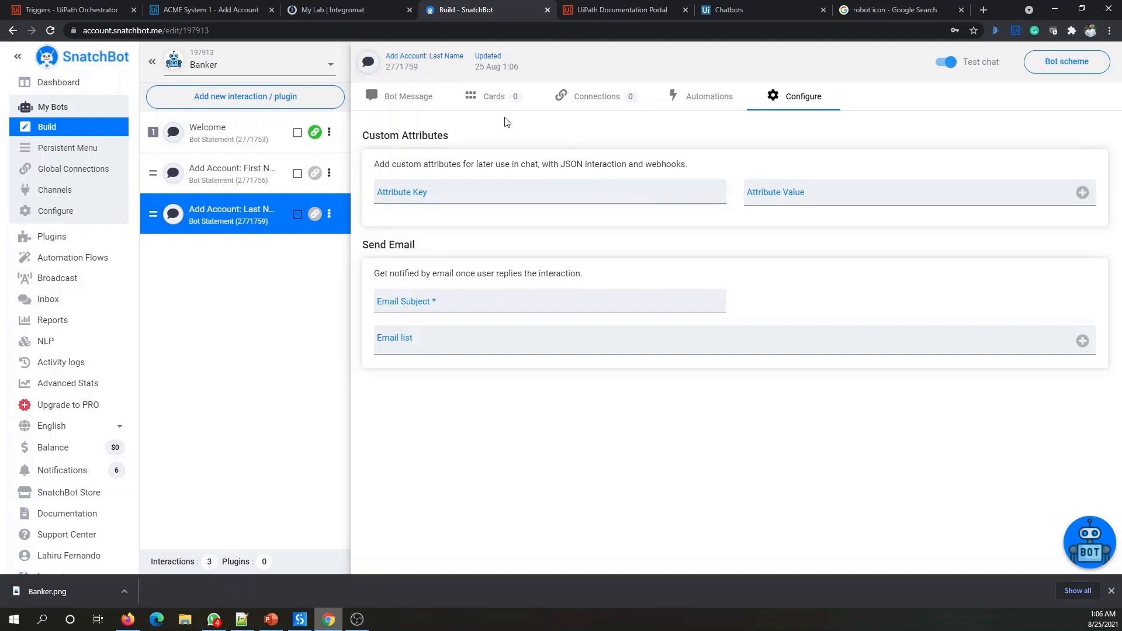
pyautogui.click(409, 99)
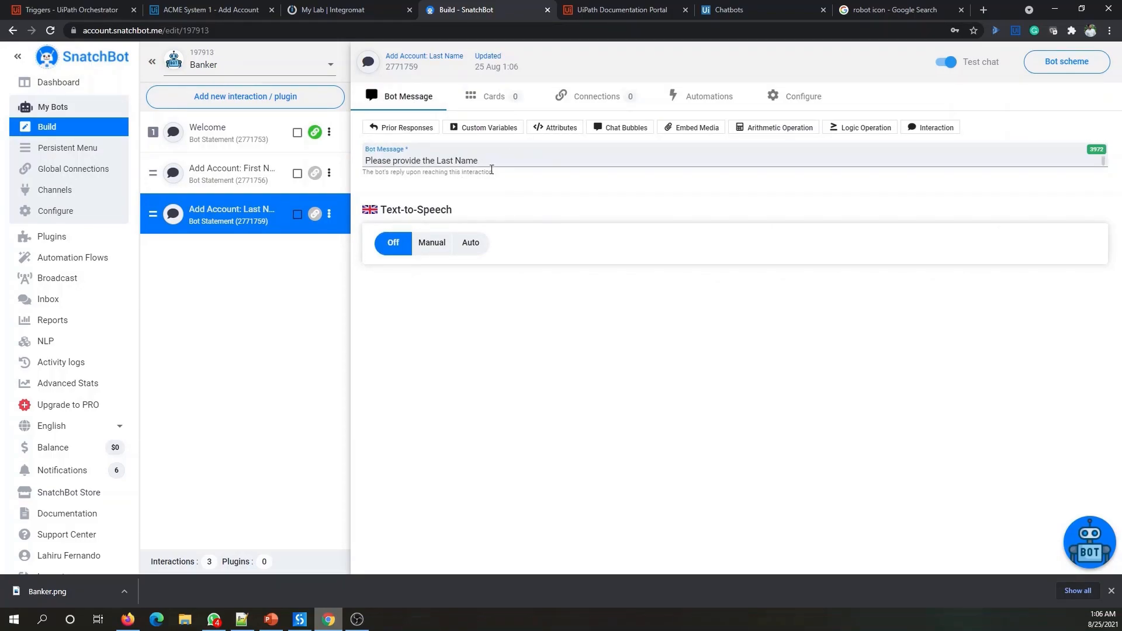
pyautogui.click(490, 158)
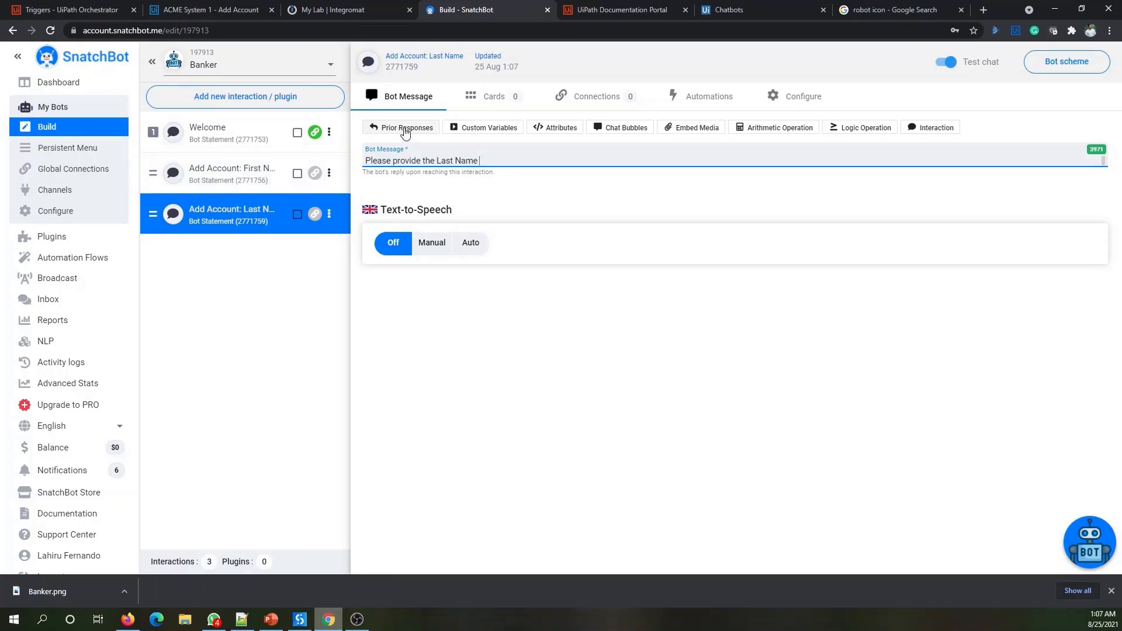
# - Append a prior-response placeholder for interaction 2771756 to the Last Name prompt
pyautogui.click(405, 129)
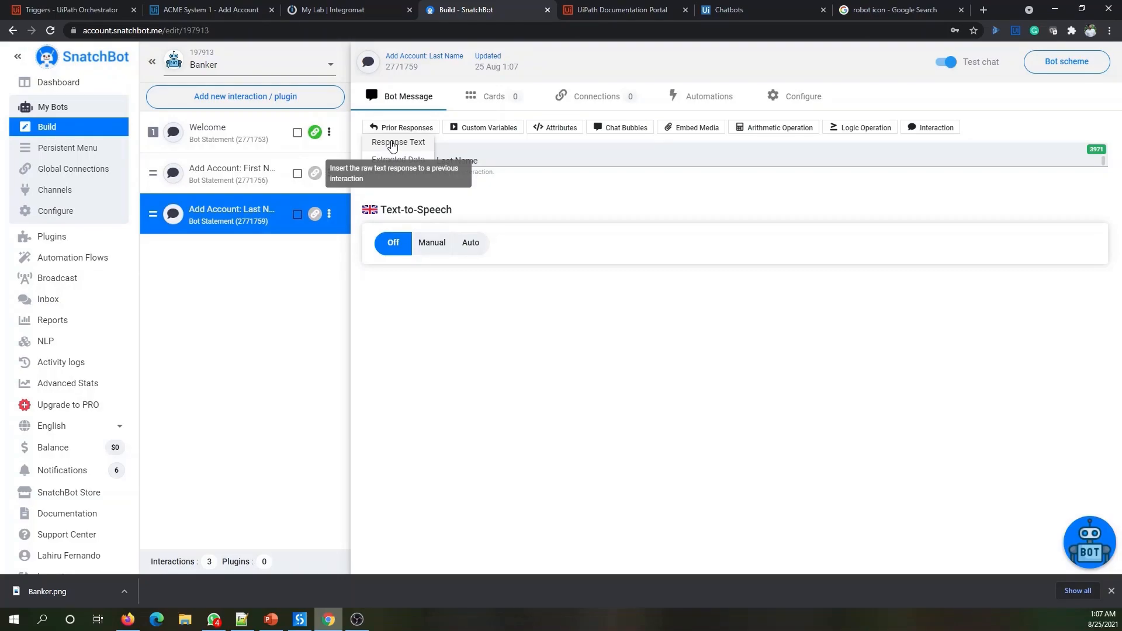
pyautogui.click(392, 143)
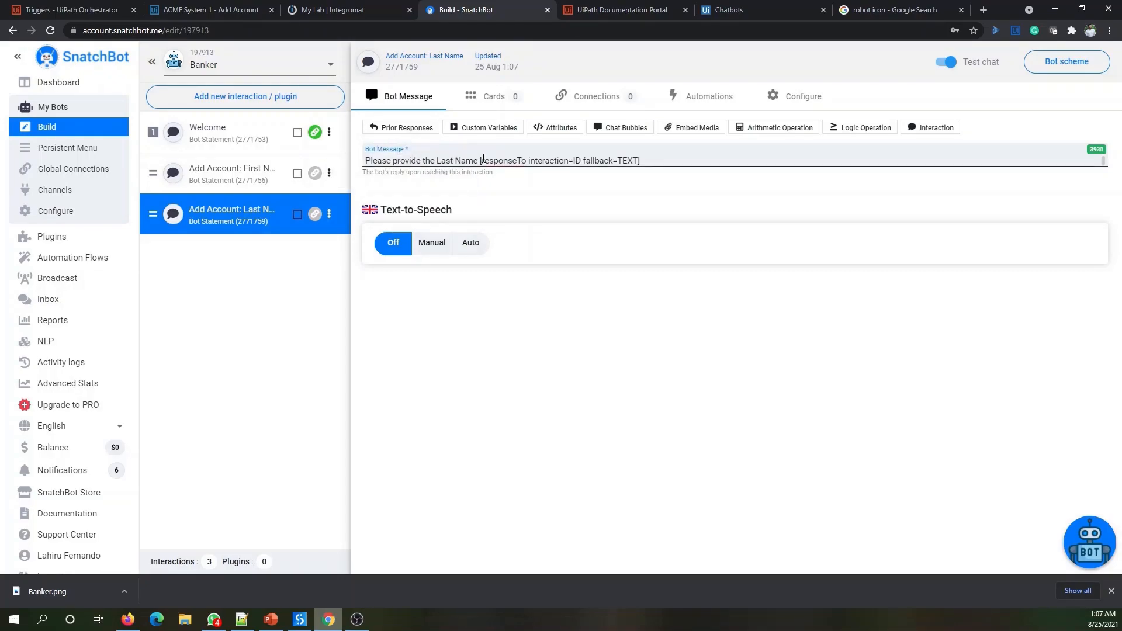
pyautogui.moveTo(483, 158); pyautogui.dragTo(641, 159)
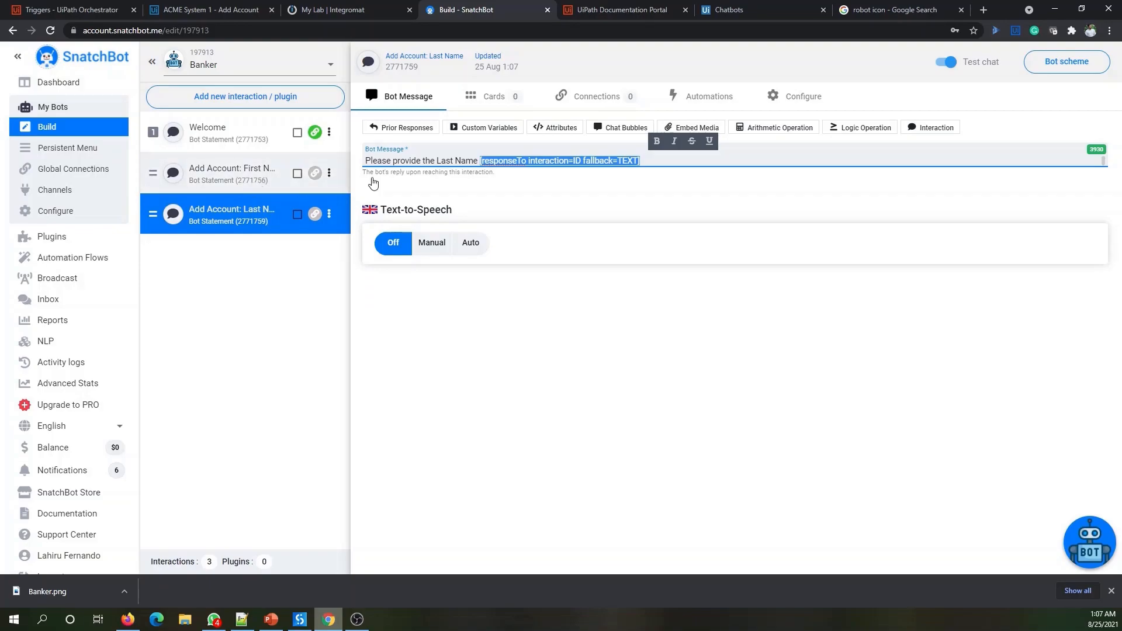
pyautogui.click(581, 164)
pyautogui.press('BackSpace')
pyautogui.press('BackSpace')
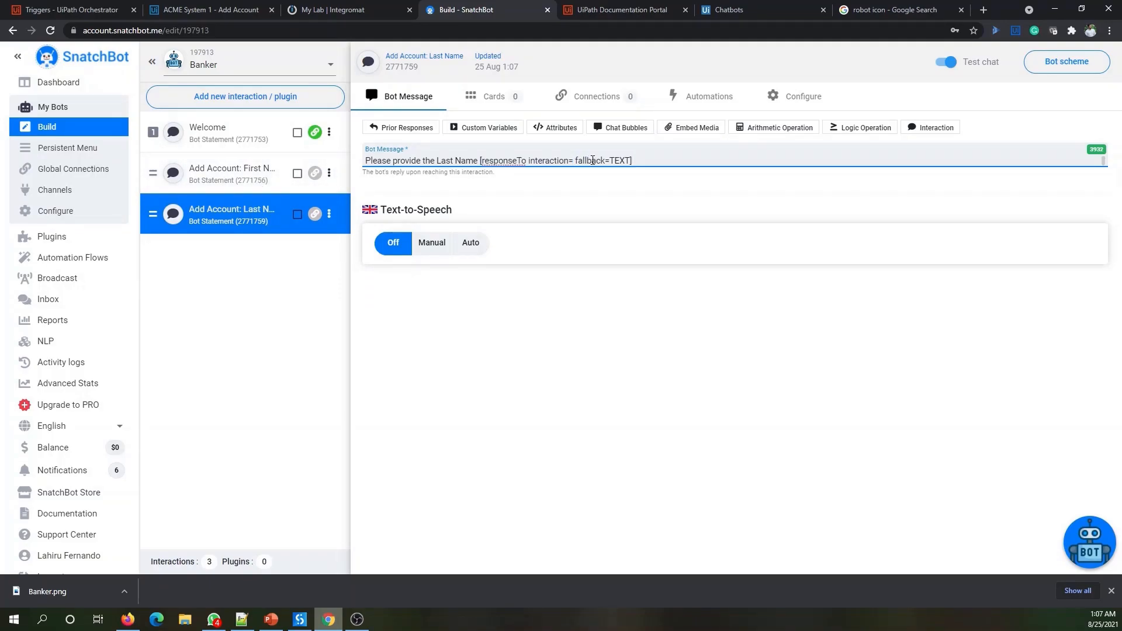
pyautogui.write('2771756')
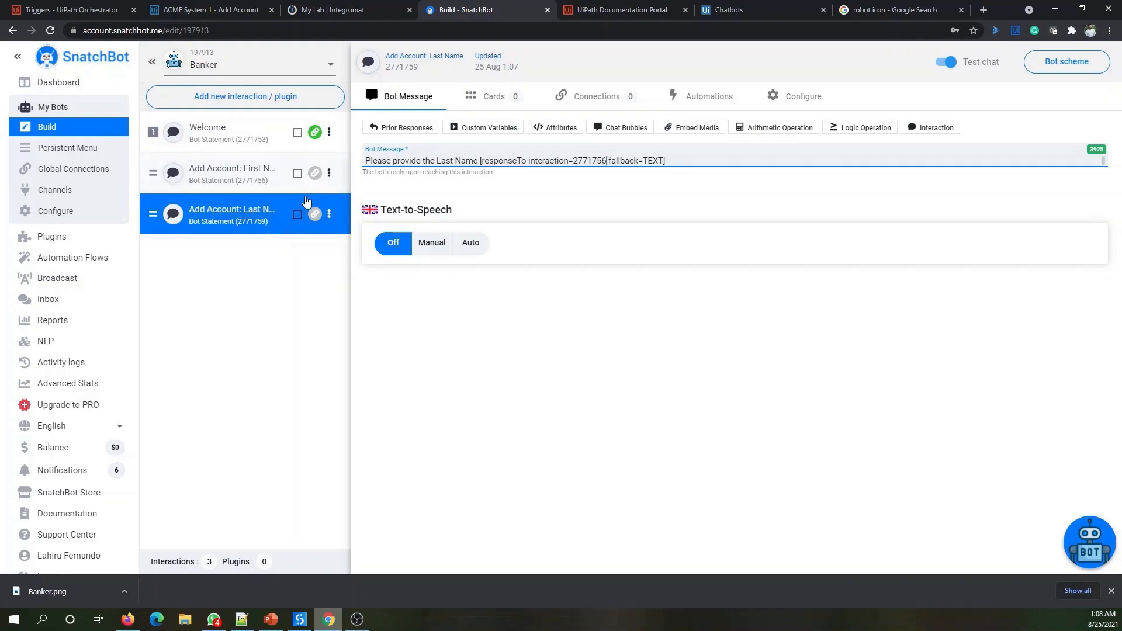
pyautogui.click(249, 187)
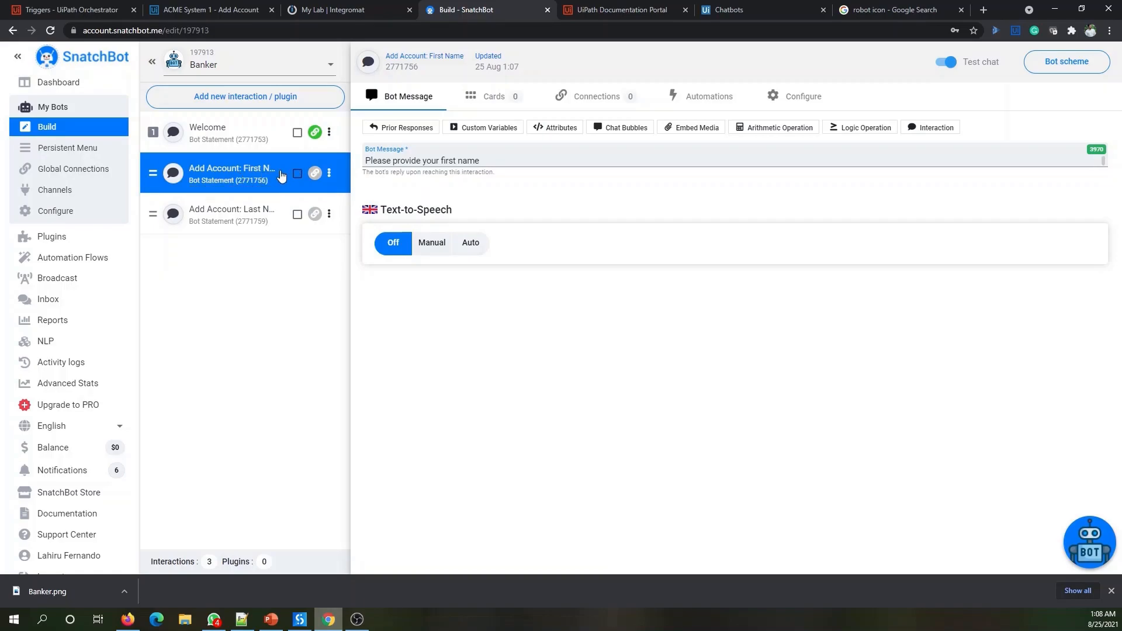
# - Add a First Name connection testing this interaction's response with 'doesn't contain any of'
pyautogui.click(608, 100)
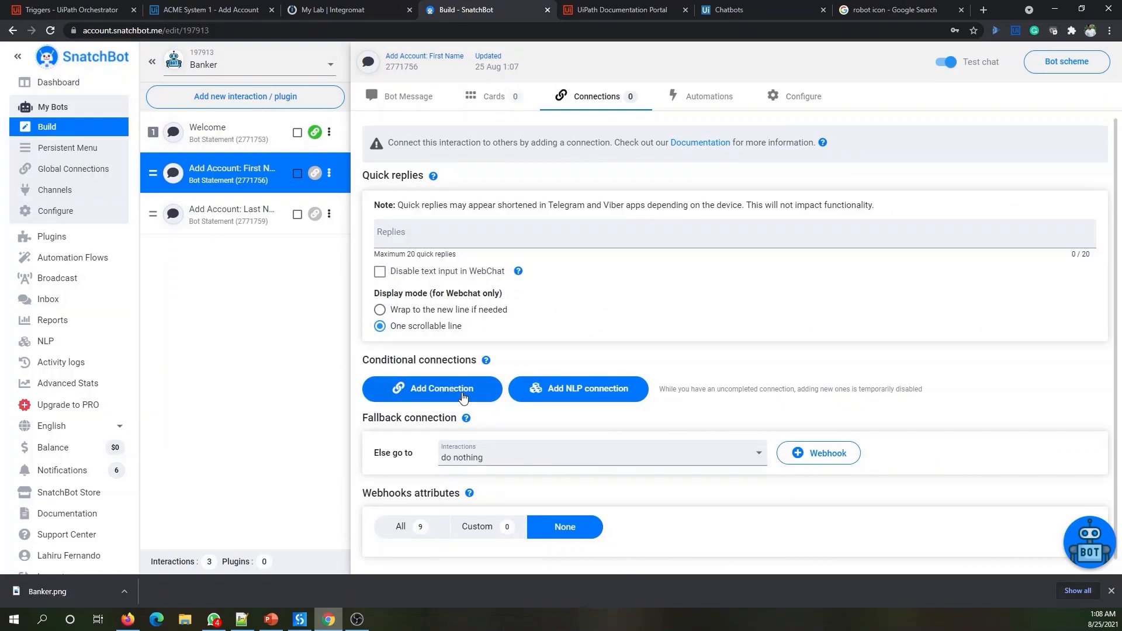
pyautogui.click(464, 394)
pyautogui.scroll(-2, 721, 234)
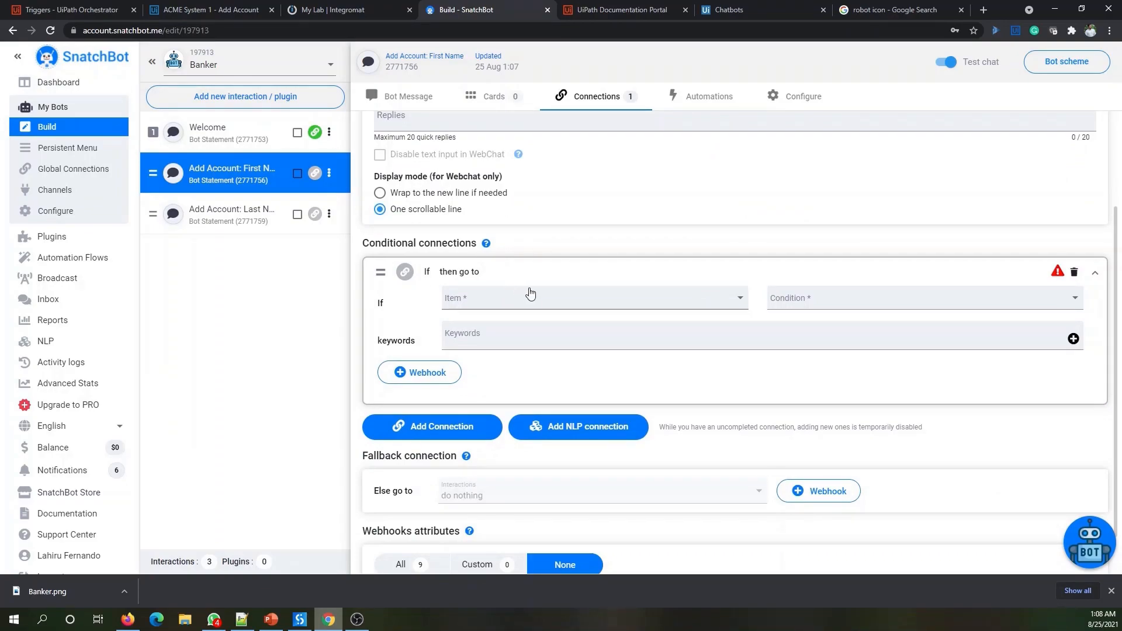
pyautogui.scroll(2, 503, 275)
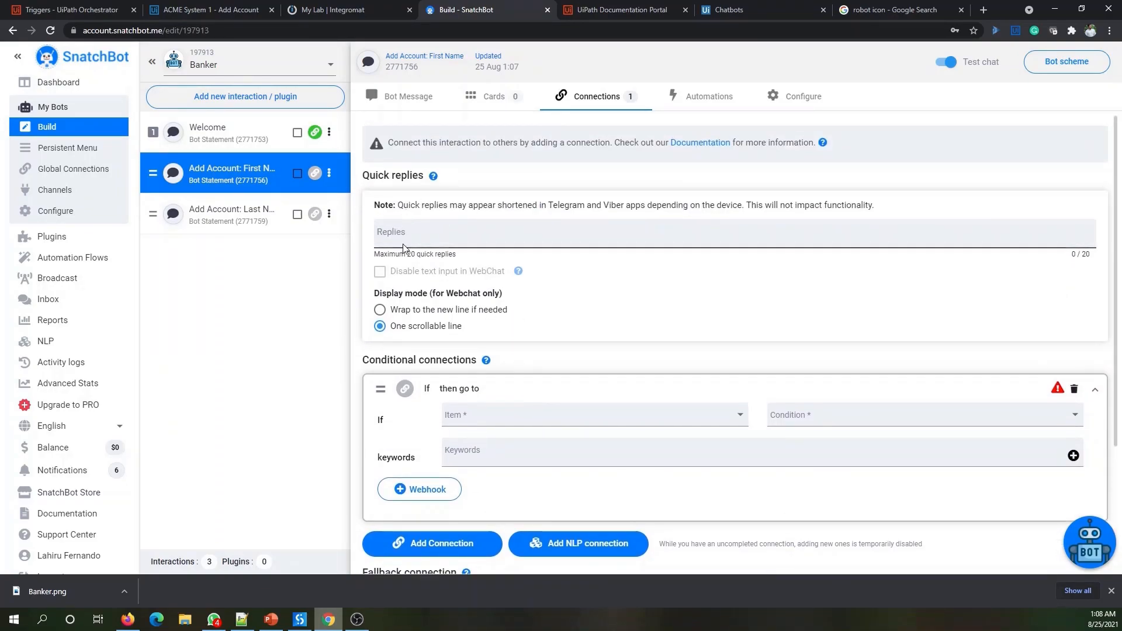
pyautogui.scroll(-2, 610, 289)
pyautogui.click(507, 304)
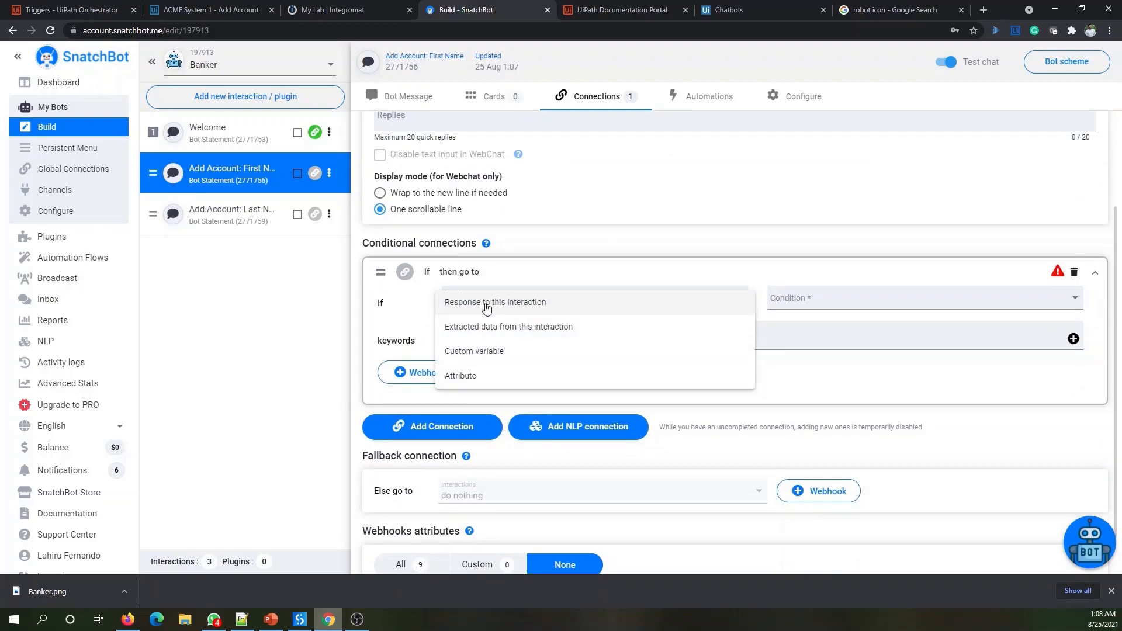
pyautogui.click(495, 303)
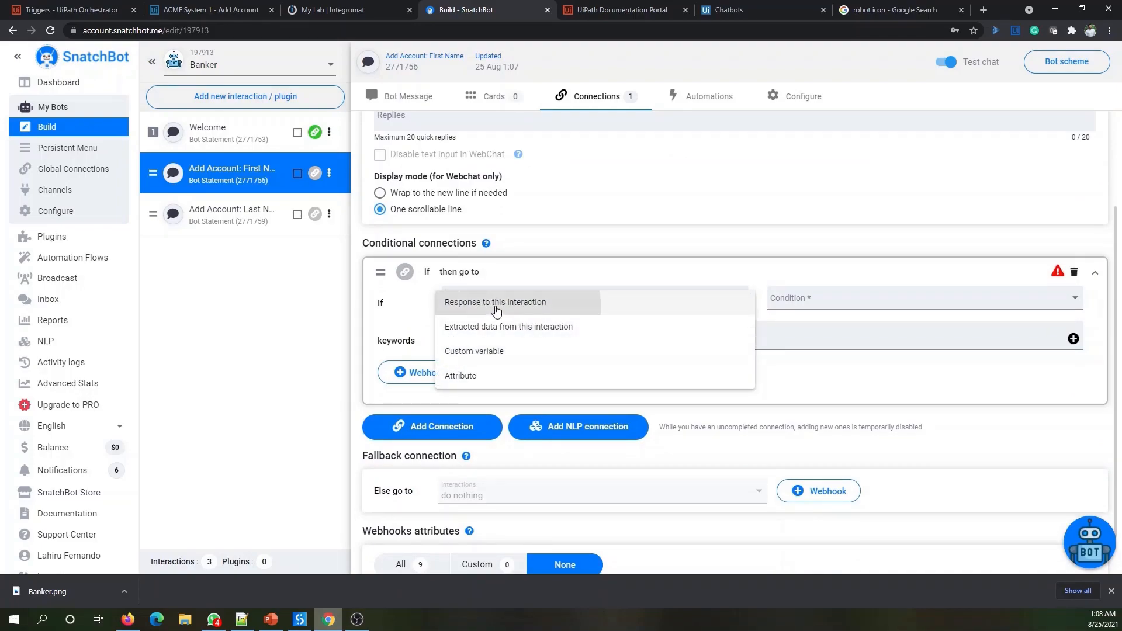
pyautogui.click(796, 301)
pyautogui.scroll(-2, 847, 350)
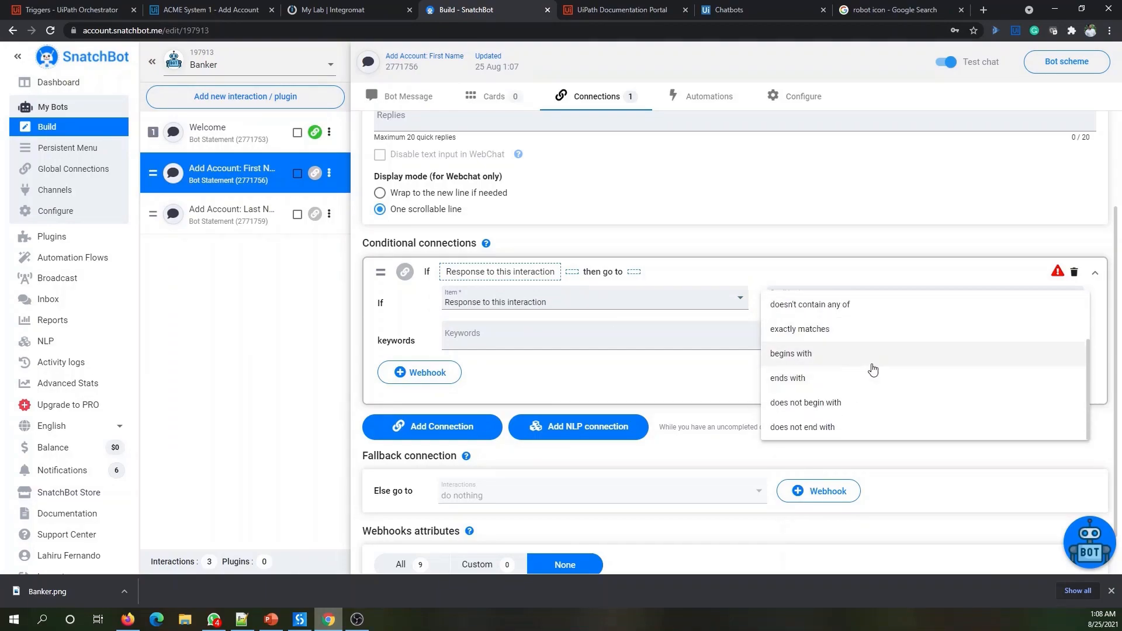
pyautogui.scroll(3, 888, 368)
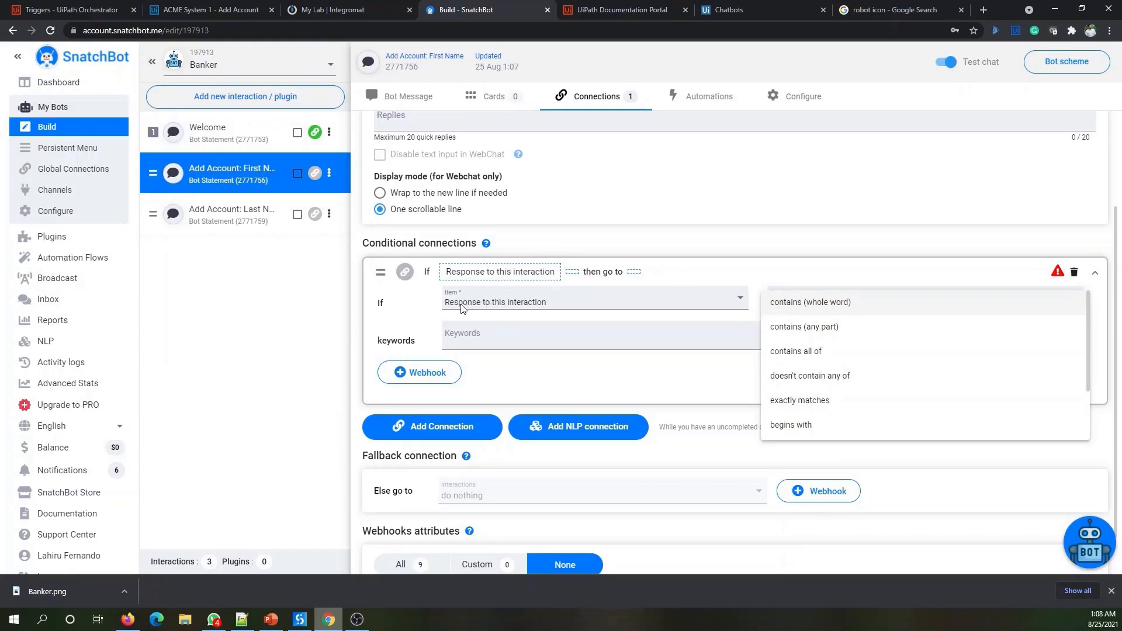
pyautogui.click(841, 381)
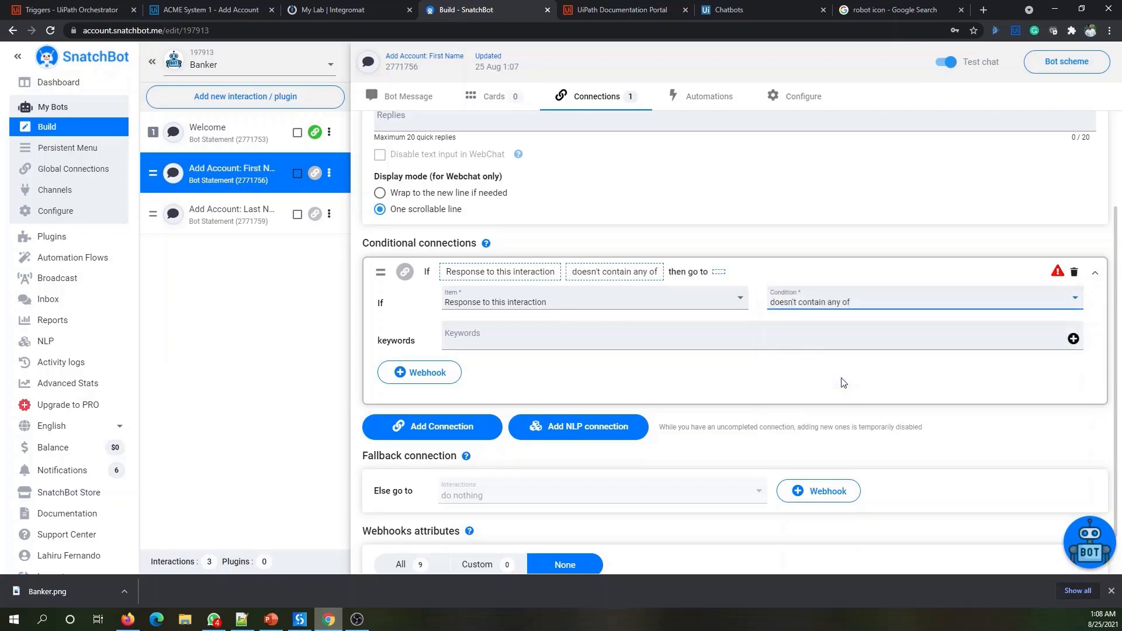
# - Add the keywords '.' and '@' to the condition
pyautogui.click(462, 340)
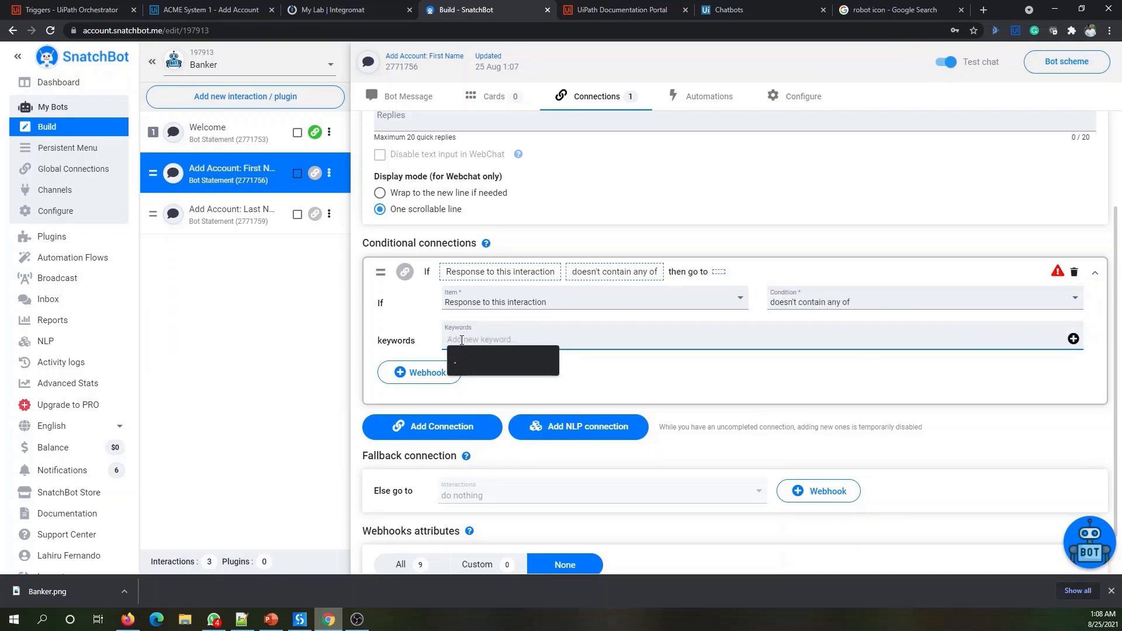
pyautogui.write('.')
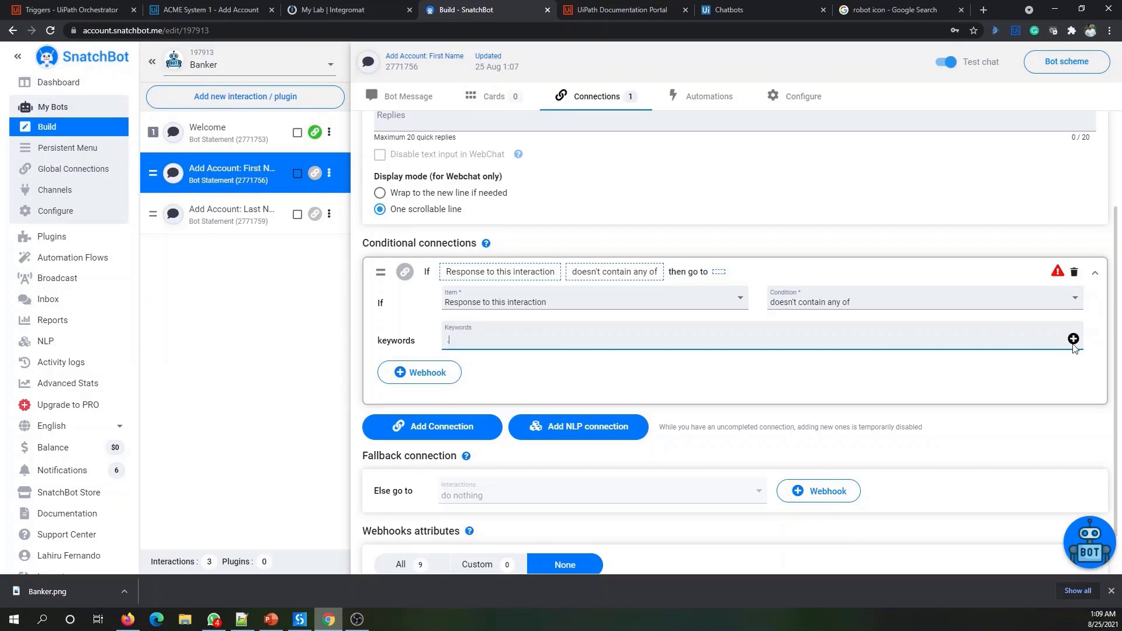
pyautogui.click(1073, 340)
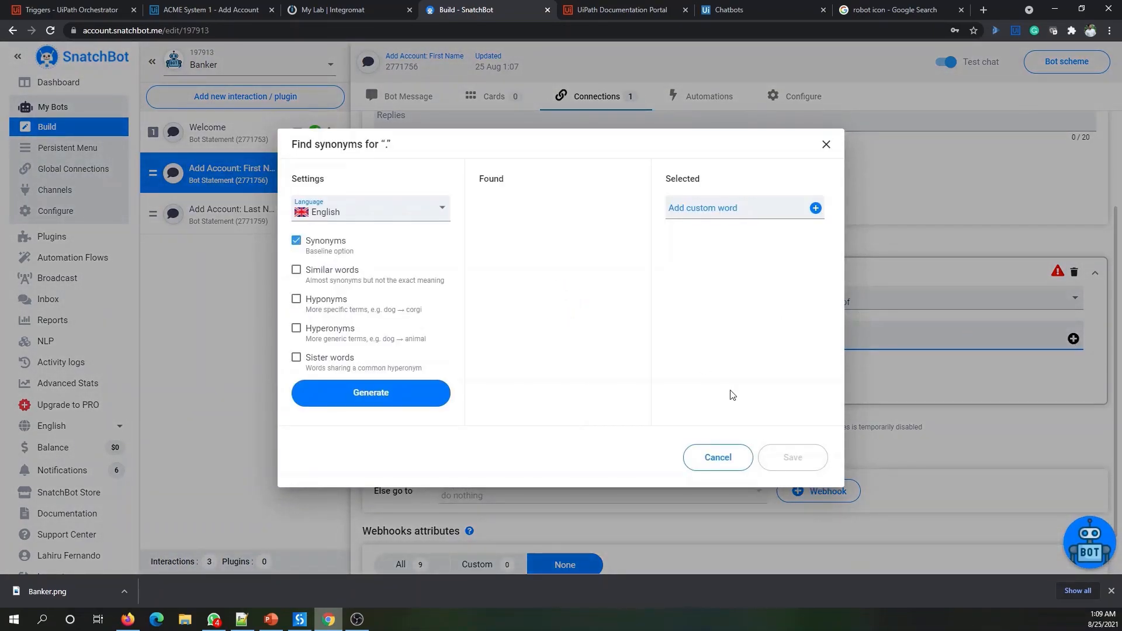
pyautogui.click(715, 465)
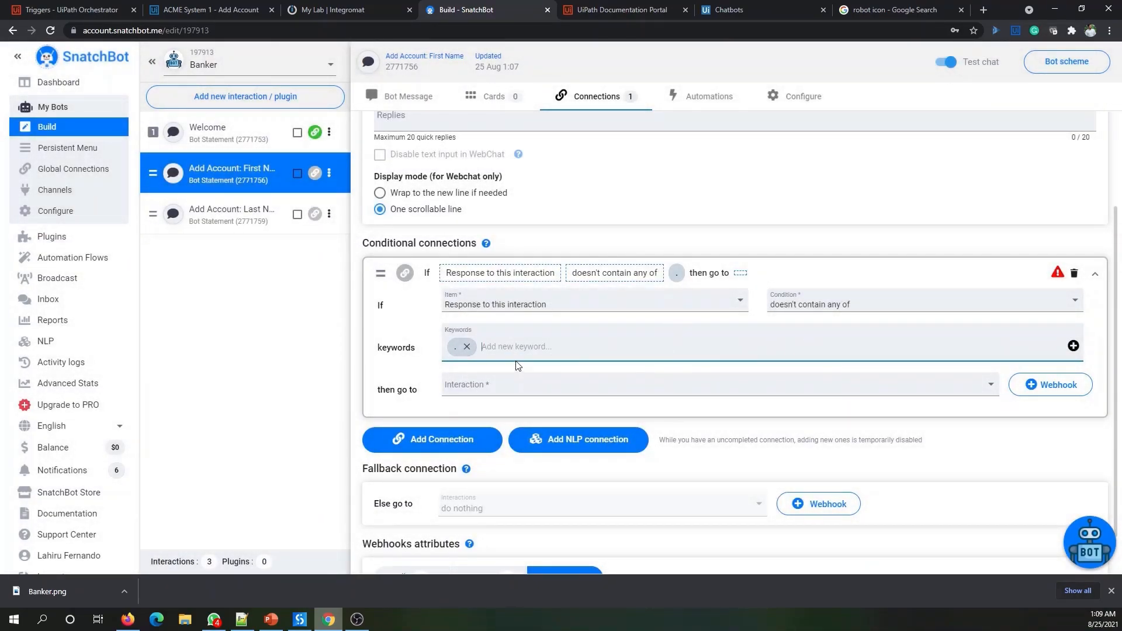
pyautogui.write('@')
pyautogui.click(1073, 346)
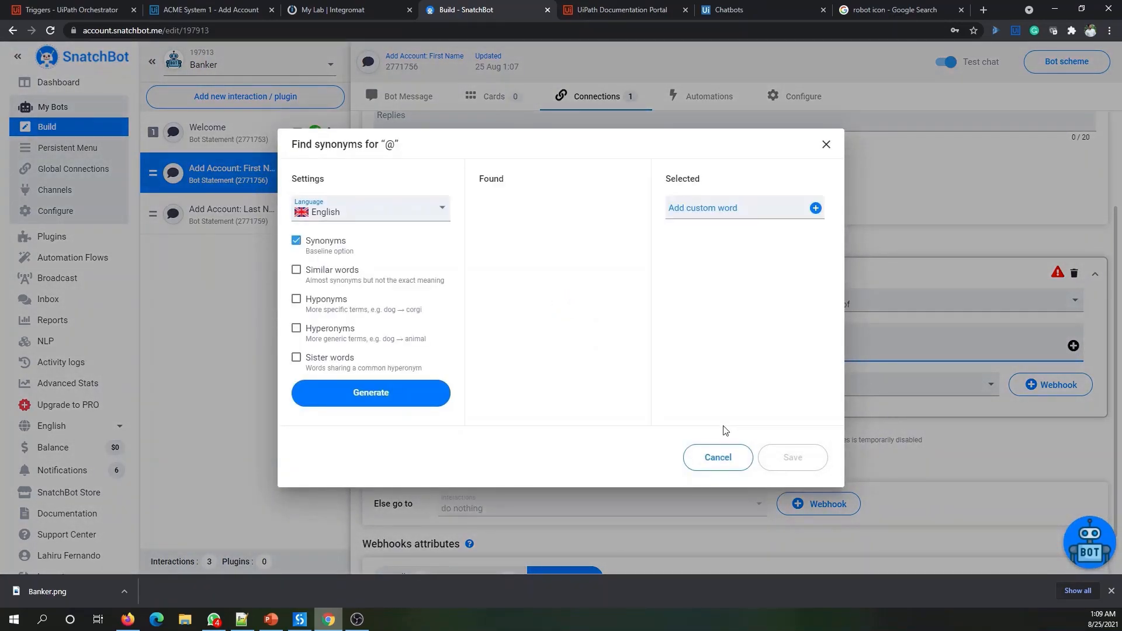
pyautogui.click(718, 456)
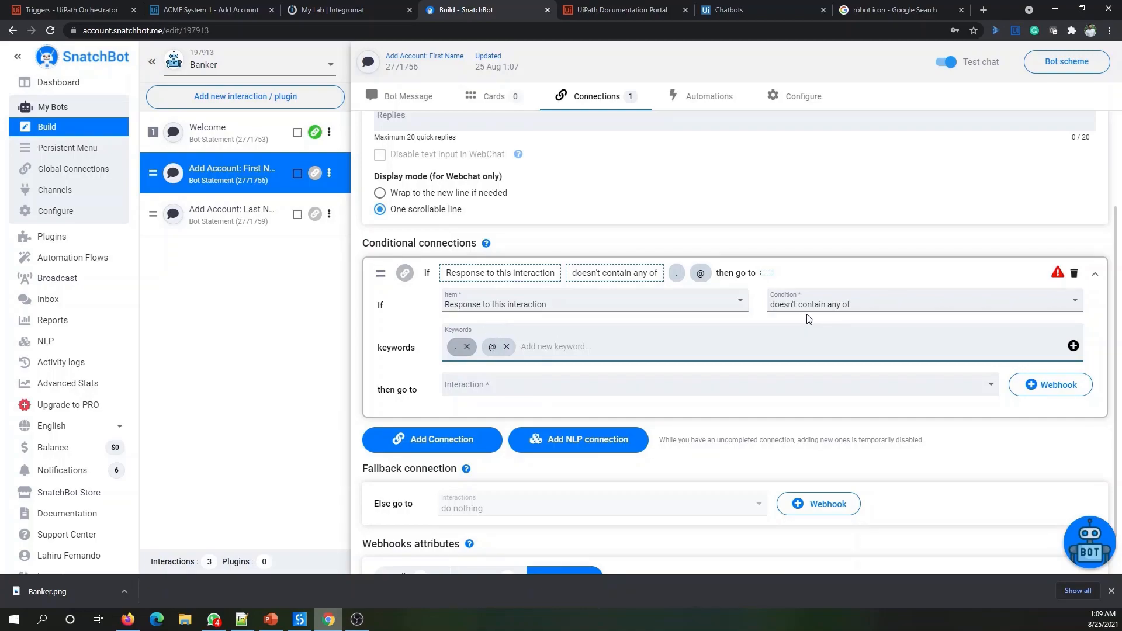
# - Send matching replies on to the Add Account: Last Name interaction
pyautogui.click(471, 390)
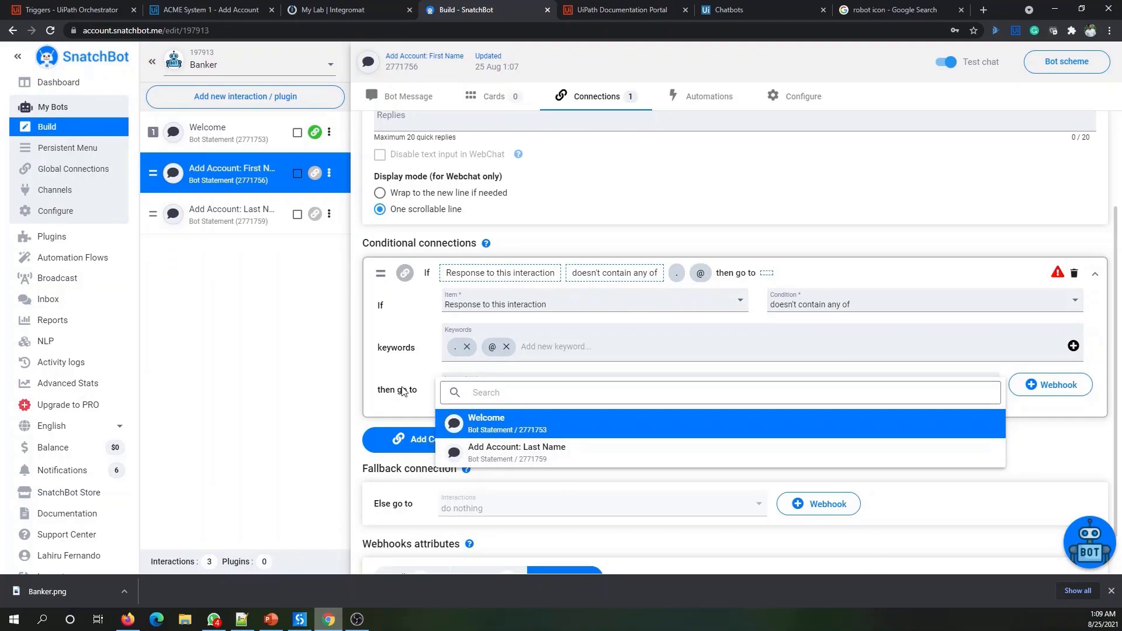
pyautogui.click(425, 405)
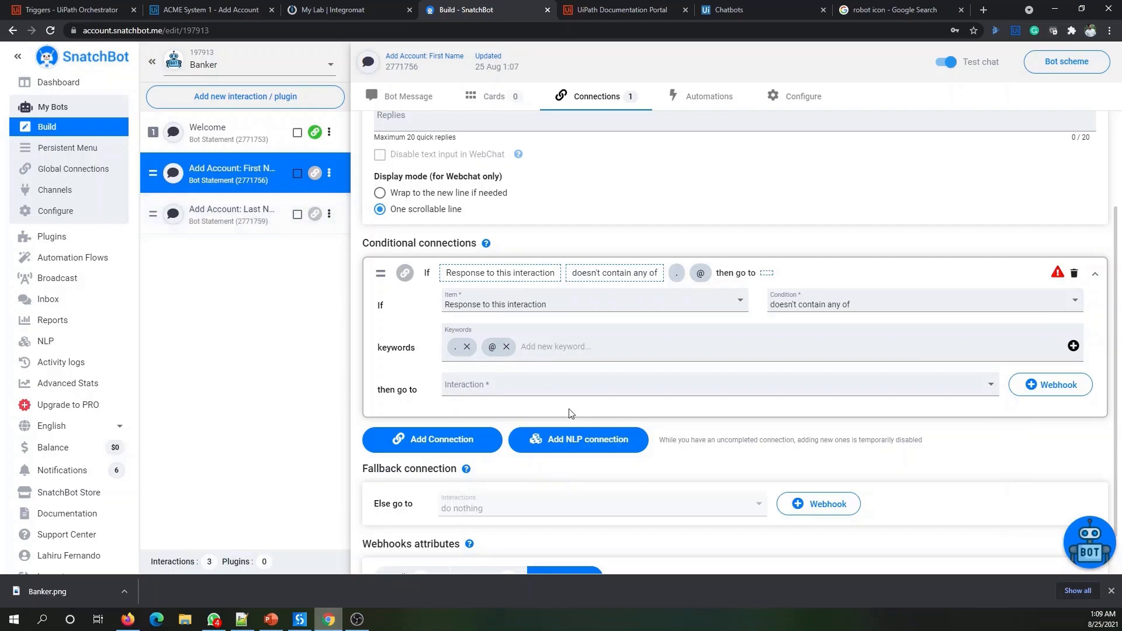
pyautogui.click(968, 384)
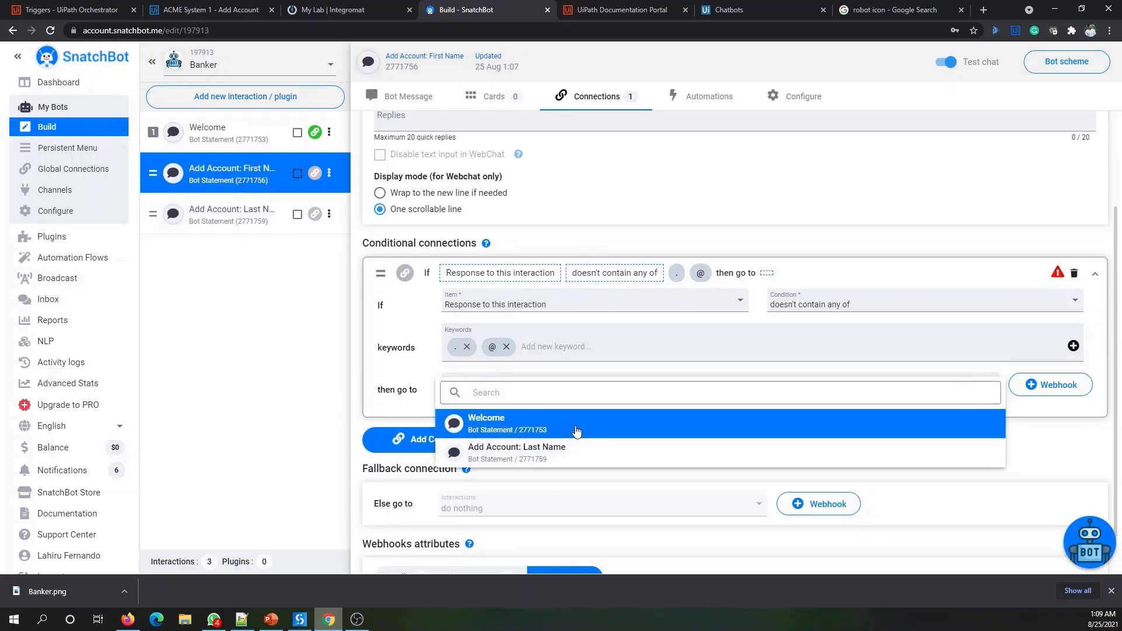
pyautogui.click(400, 402)
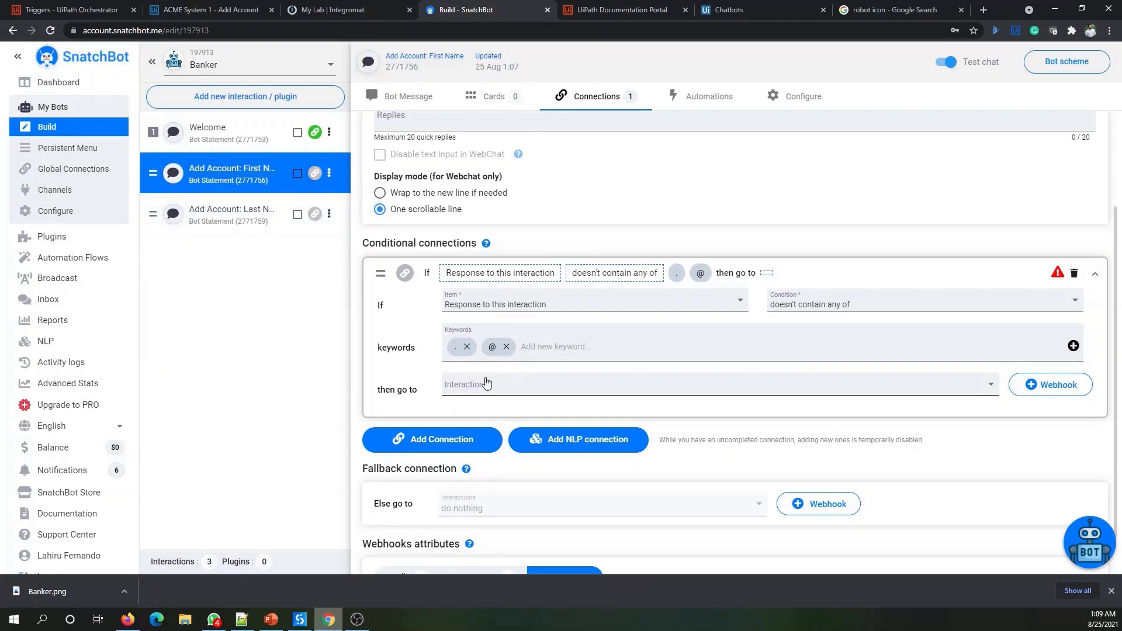
pyautogui.click(457, 383)
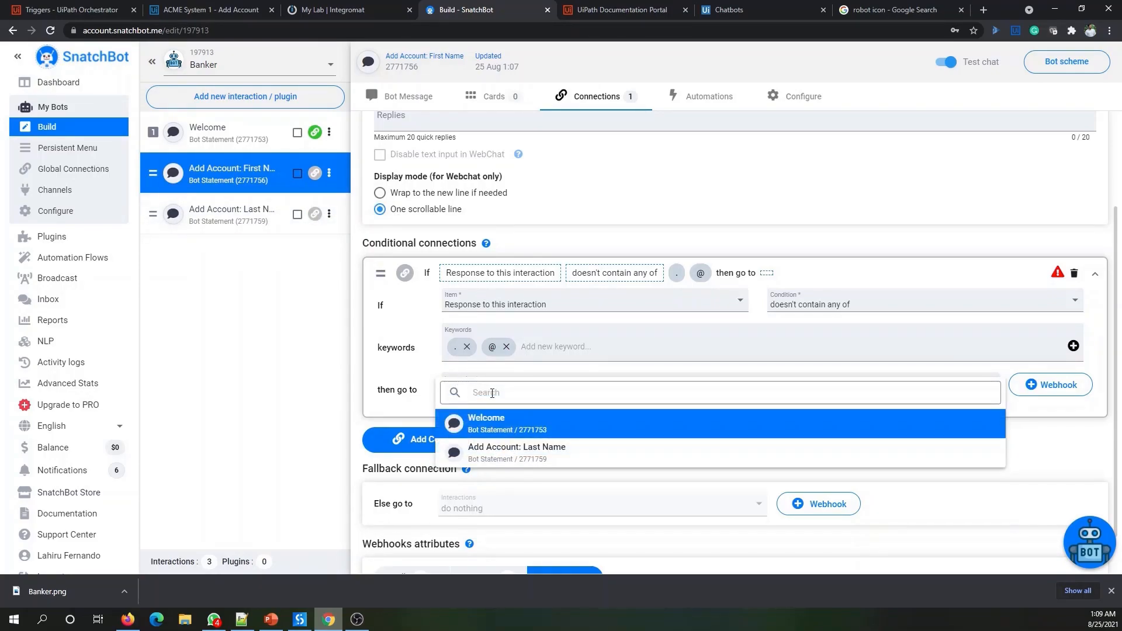
pyautogui.write('Last')
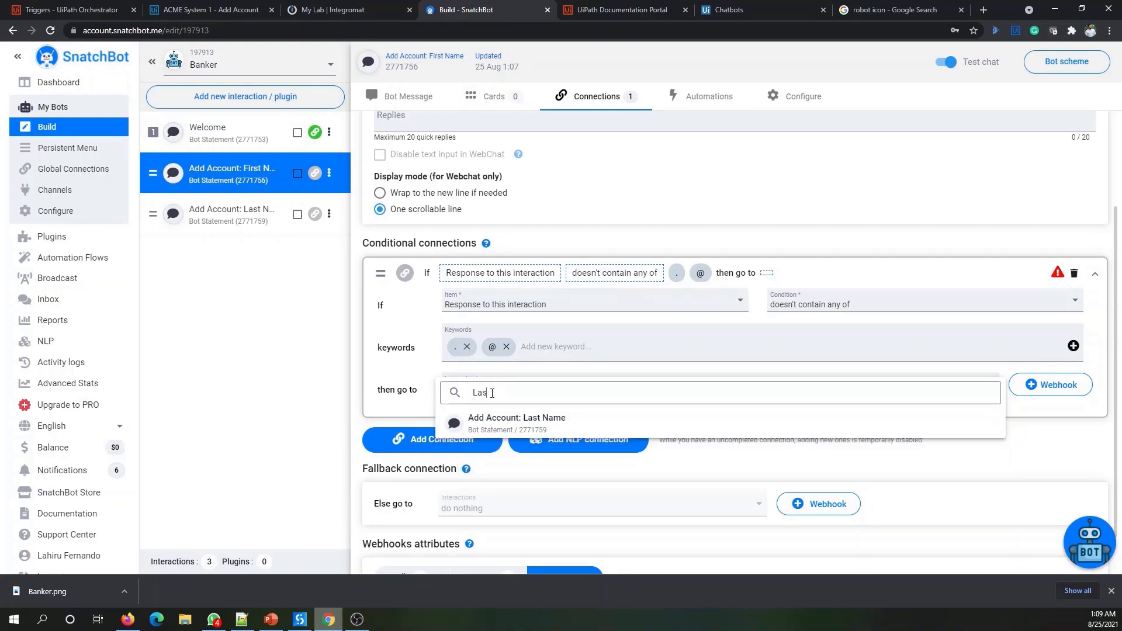
pyautogui.click(567, 422)
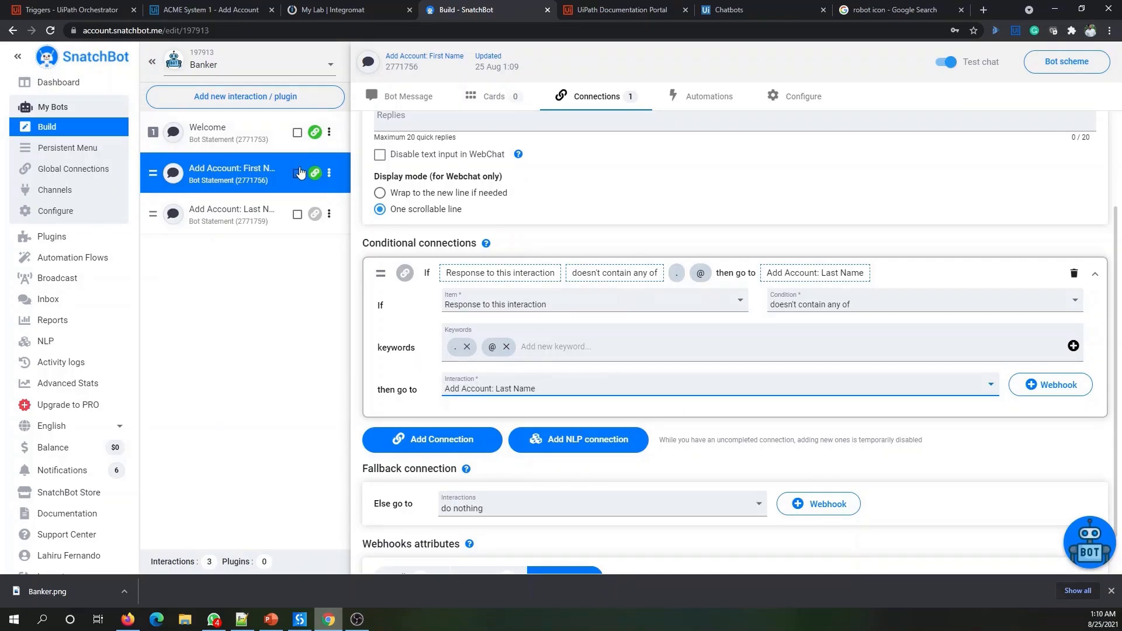
# - Open the Add Account: Last Name interaction's bot message
pyautogui.moveTo(316, 176)
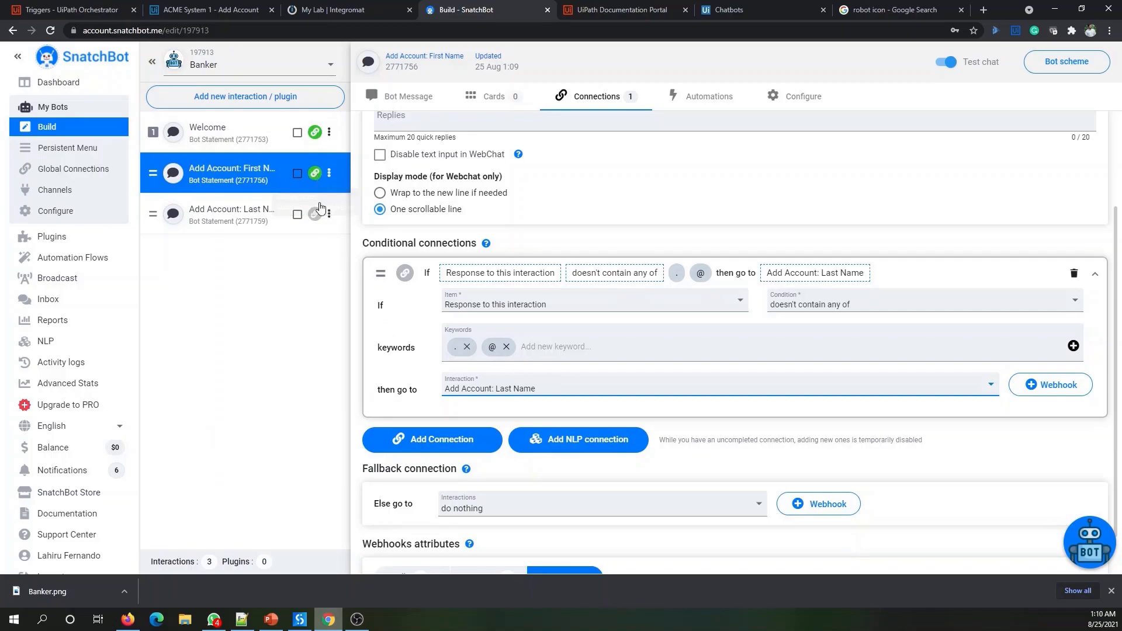
pyautogui.click(254, 214)
pyautogui.click(406, 98)
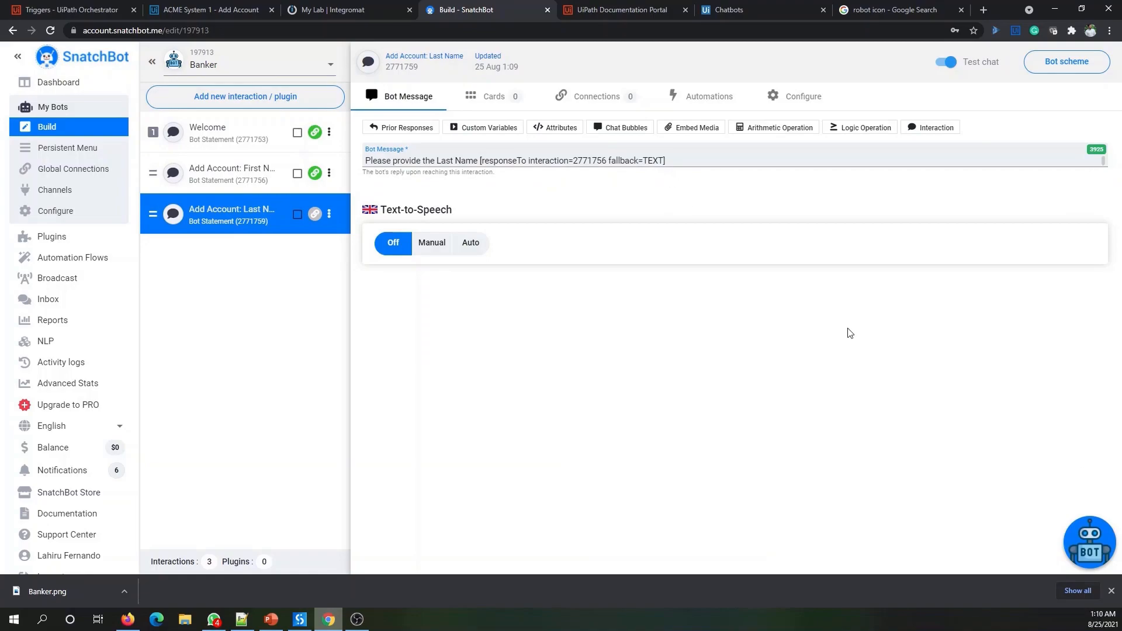
# - Restart the test chat, choose Add Bank Account, and send a sample first name
pyautogui.click(1088, 543)
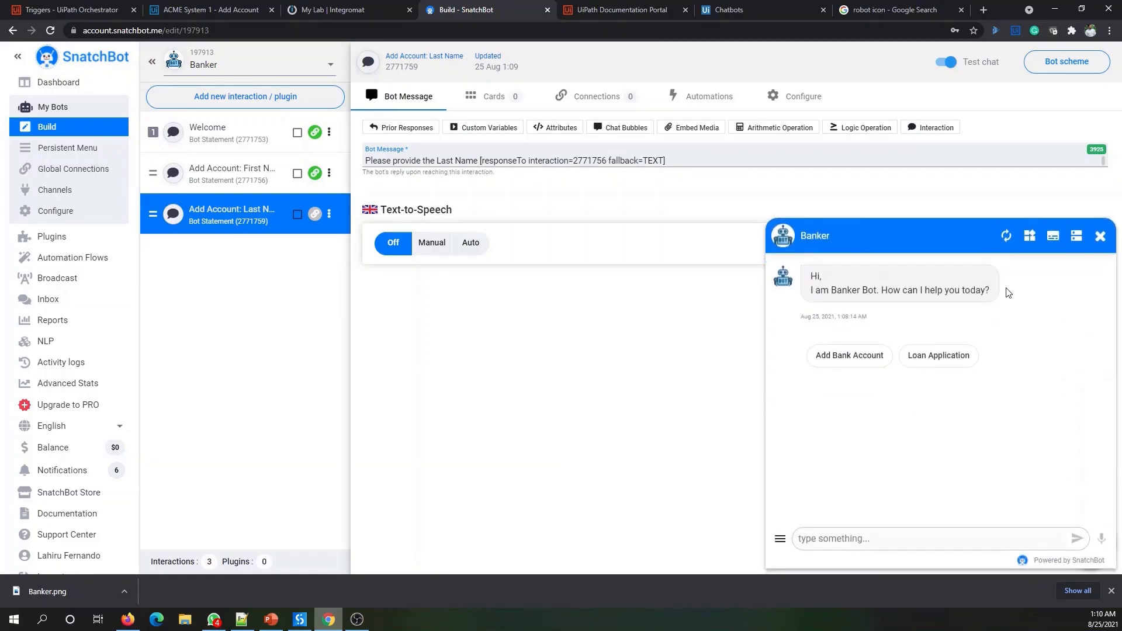
pyautogui.click(1006, 235)
pyautogui.click(853, 353)
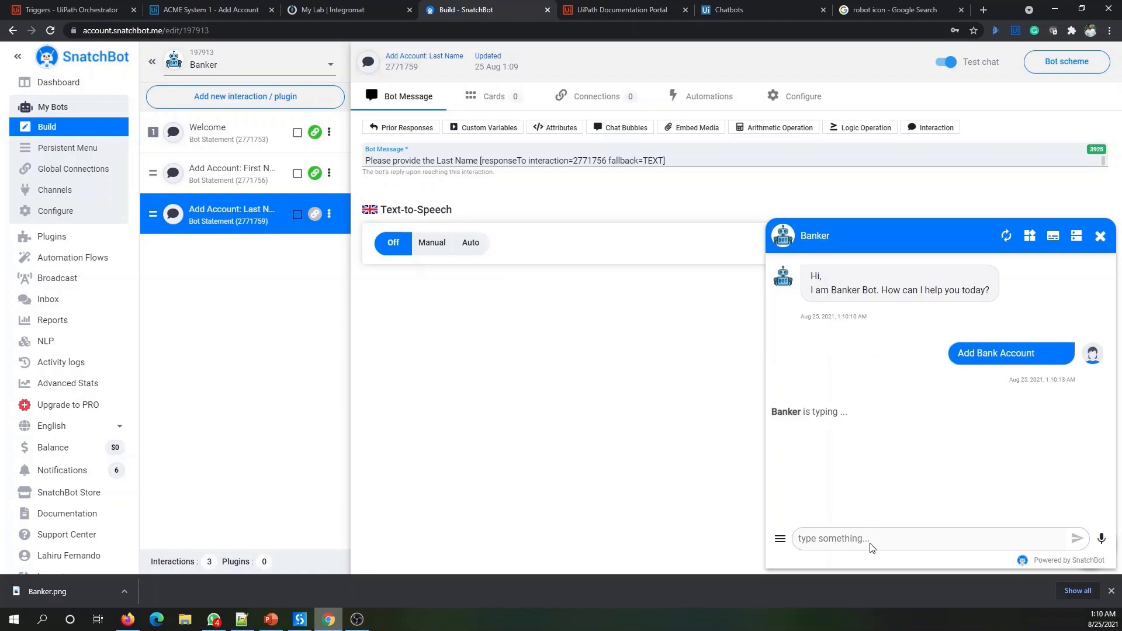
pyautogui.click(897, 535)
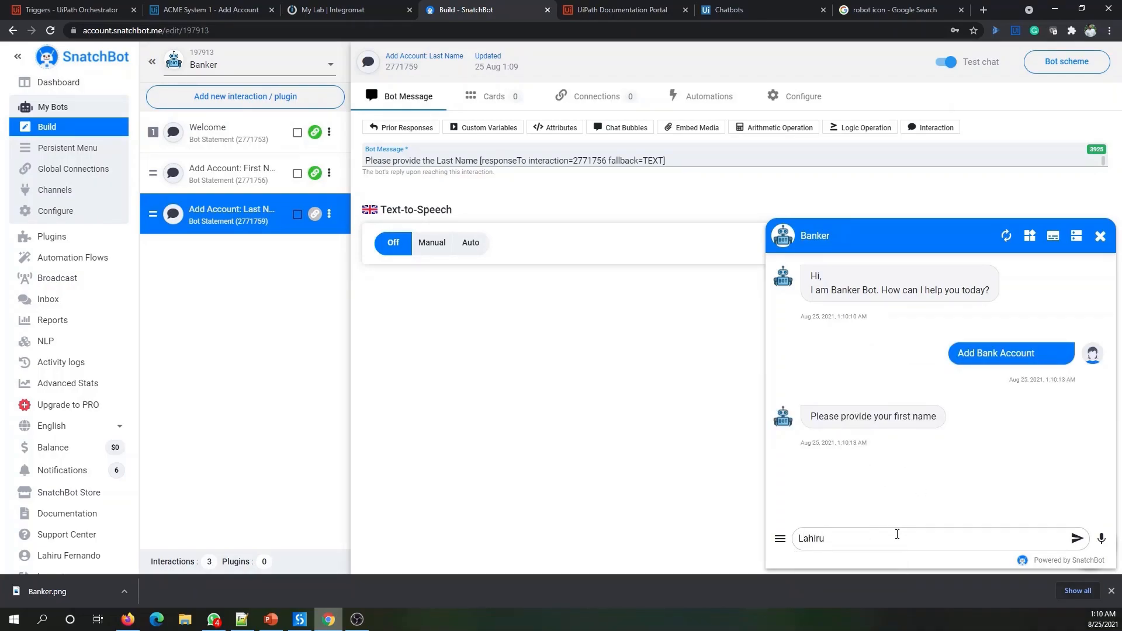
pyautogui.press('Return')
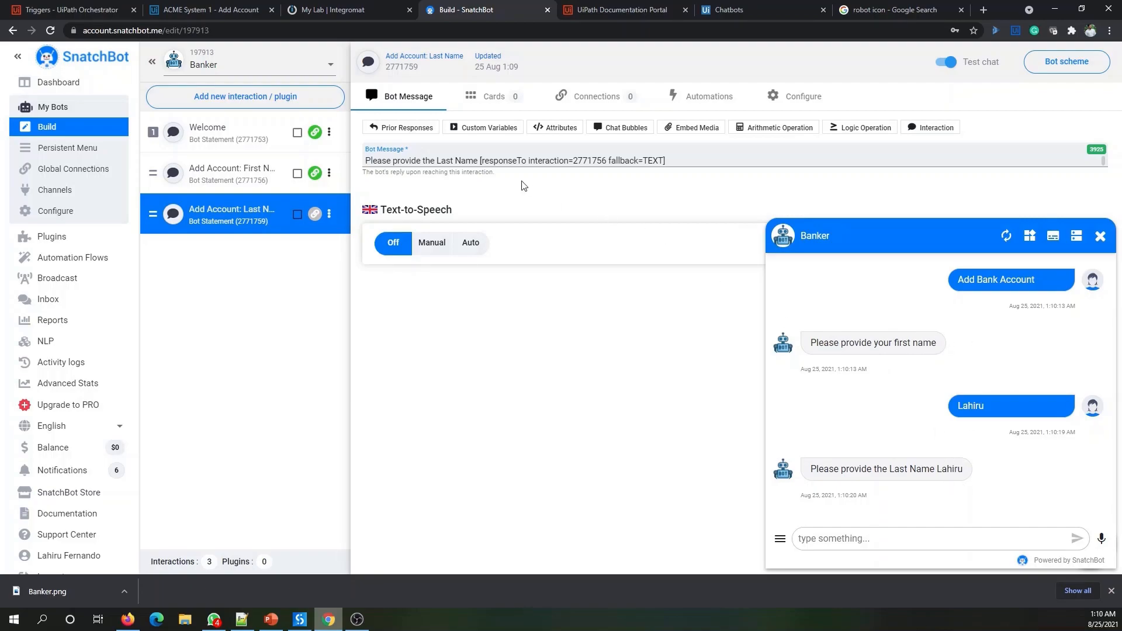
# - Delete the responseTo placeholder so the prompt reads just 'Please provide the Last Name'
pyautogui.moveTo(479, 161); pyautogui.dragTo(673, 159)
pyautogui.click(500, 162)
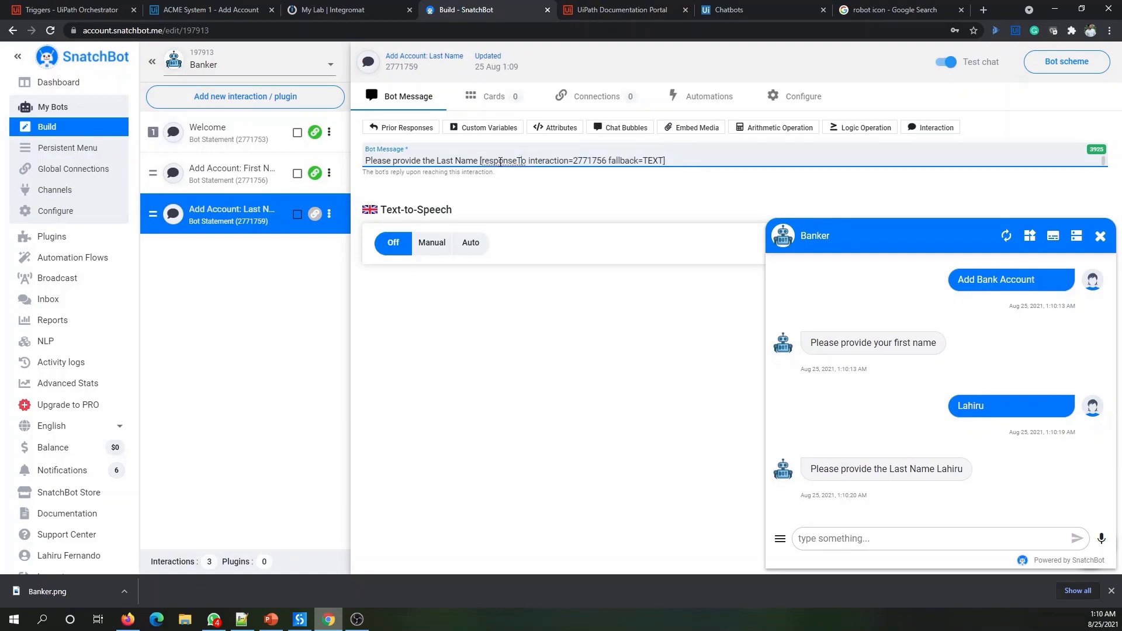
pyautogui.moveTo(480, 160); pyautogui.dragTo(671, 160)
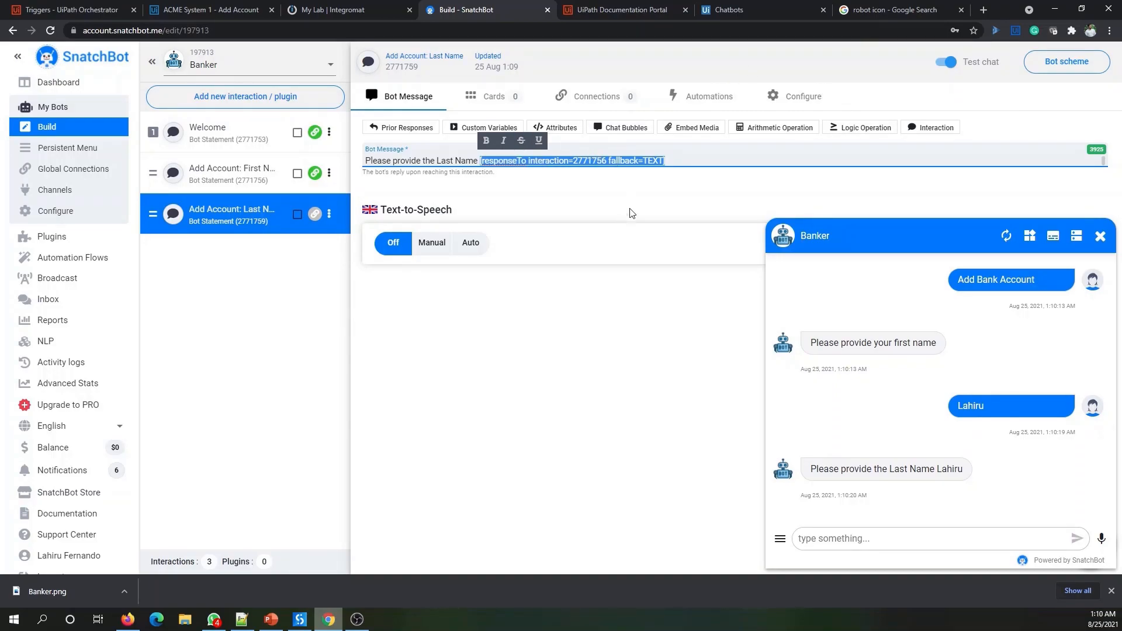
pyautogui.click(696, 166)
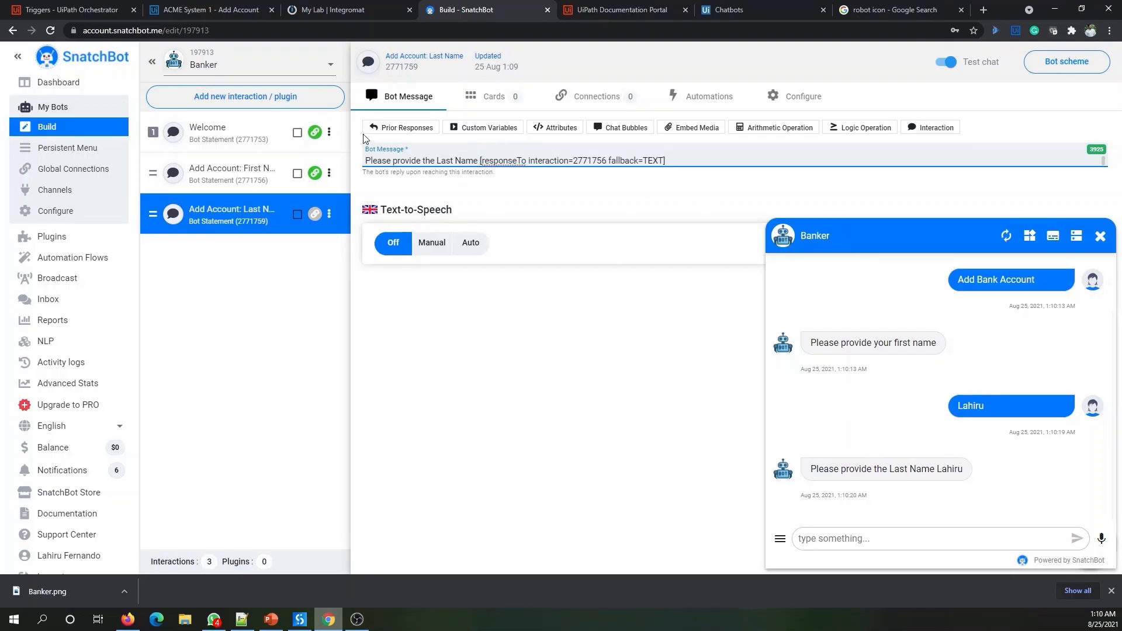
pyautogui.moveTo(480, 162); pyautogui.dragTo(738, 178)
pyautogui.hotkey('ctrl', 'c')
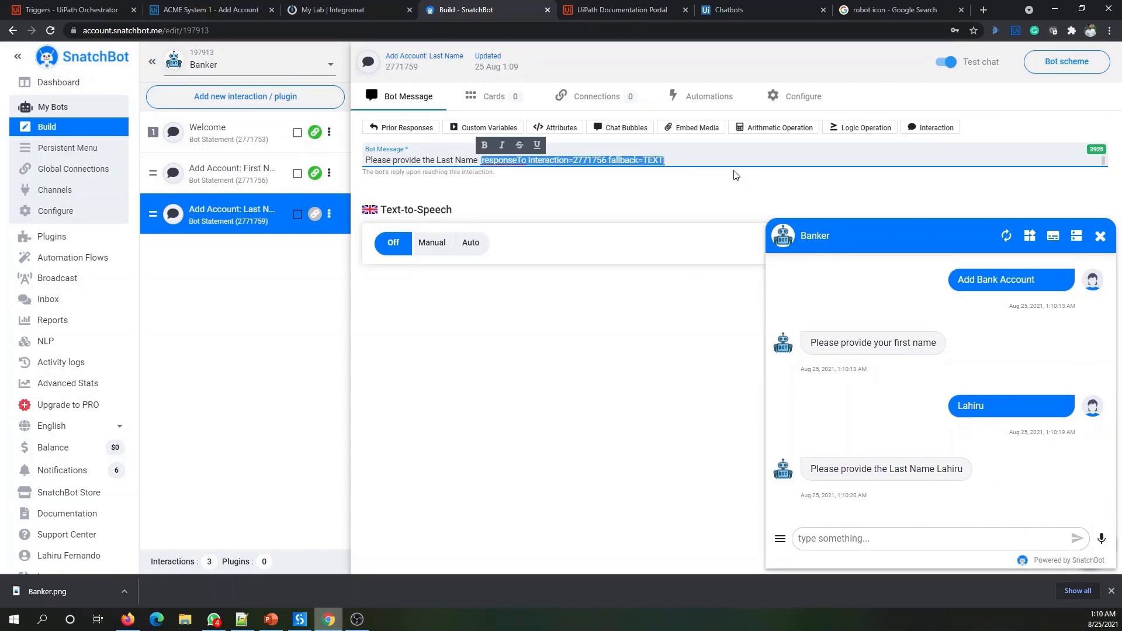
pyautogui.press('BackSpace')
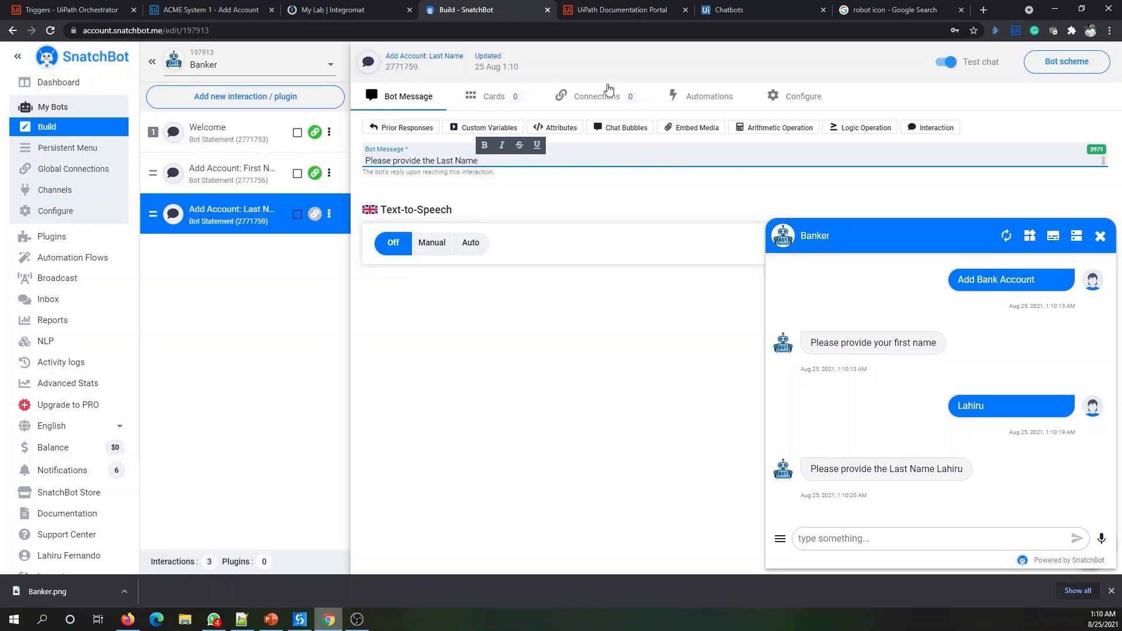
pyautogui.click(819, 102)
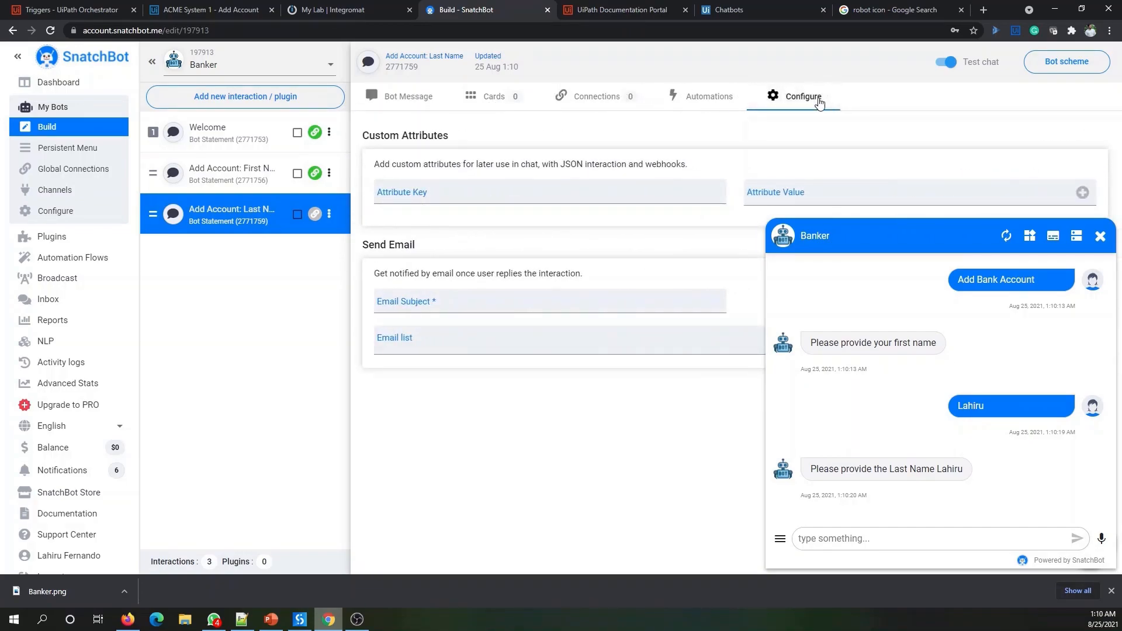
# - Store a firstName custom attribute valued with the pasted first-name response placeholder
pyautogui.click(1101, 236)
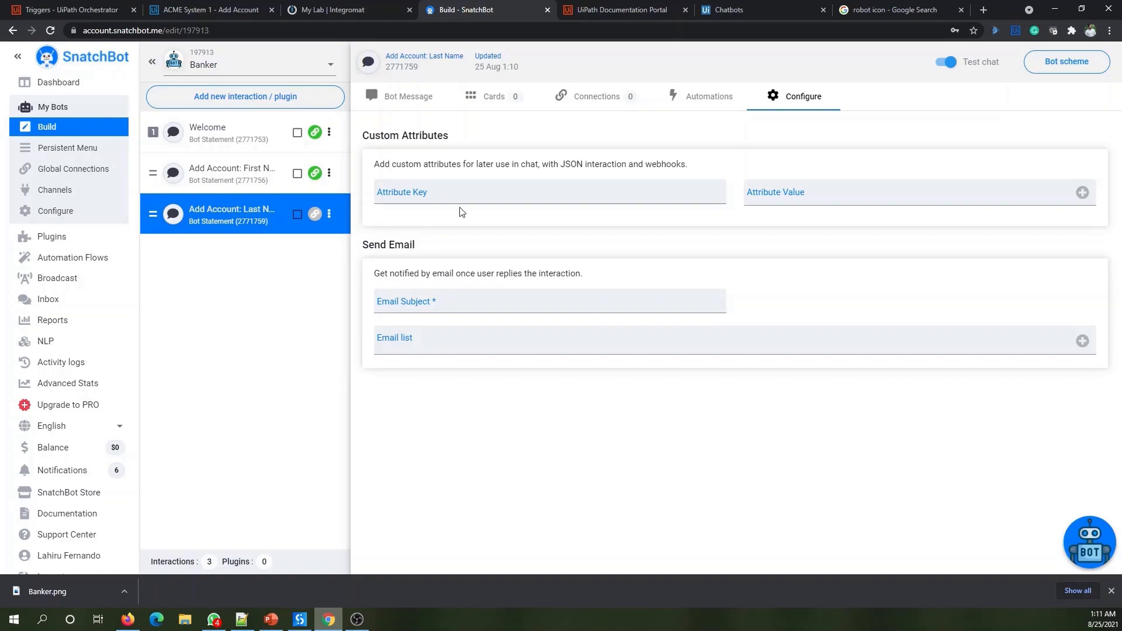
pyautogui.click(469, 196)
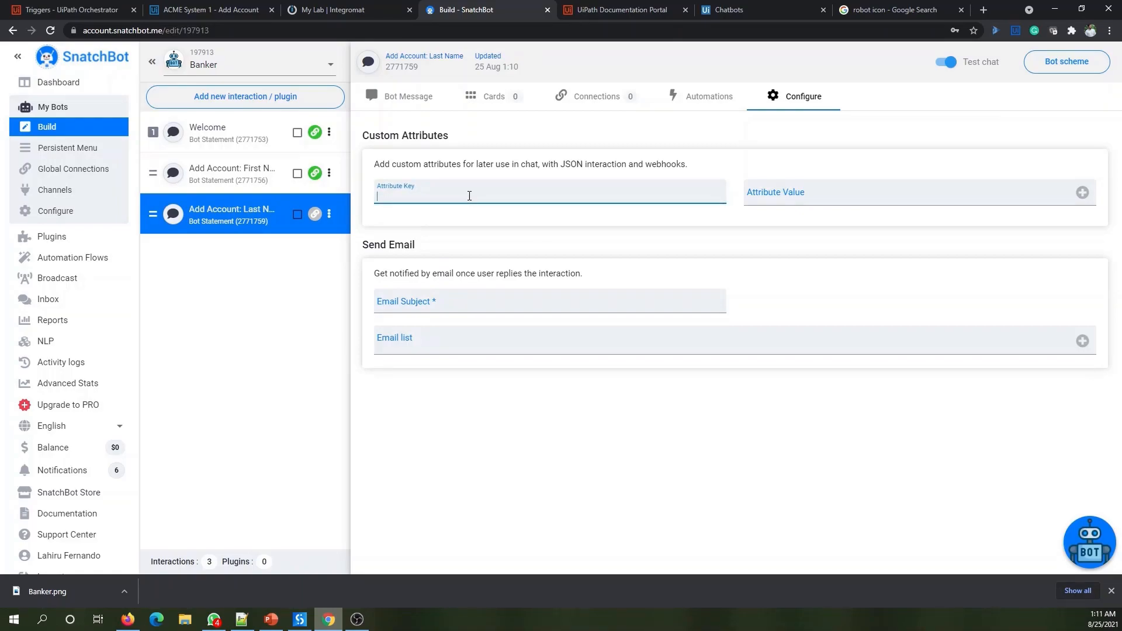
pyautogui.write('frs')
pyautogui.click(841, 196)
pyautogui.hotkey('ctrl', 'v')
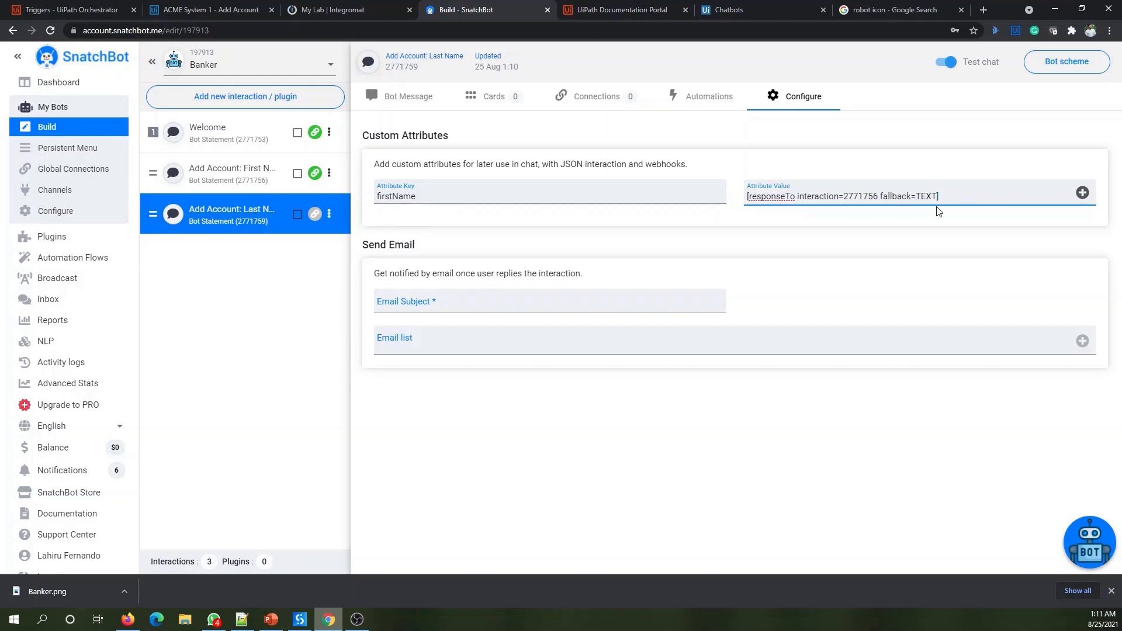
pyautogui.click(1083, 193)
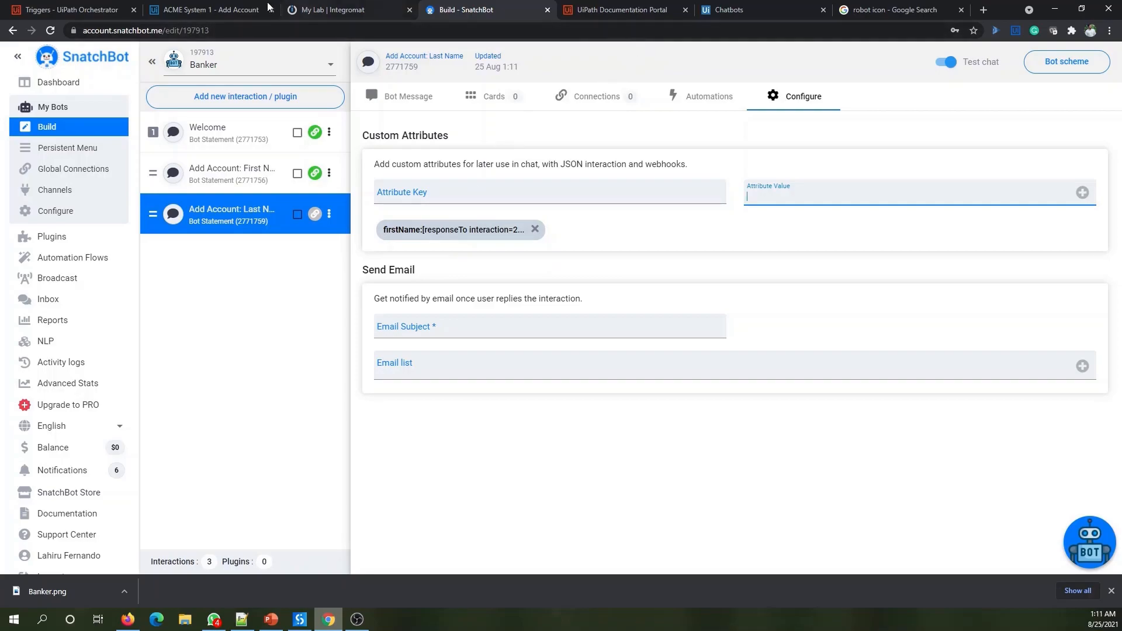
pyautogui.click(236, 10)
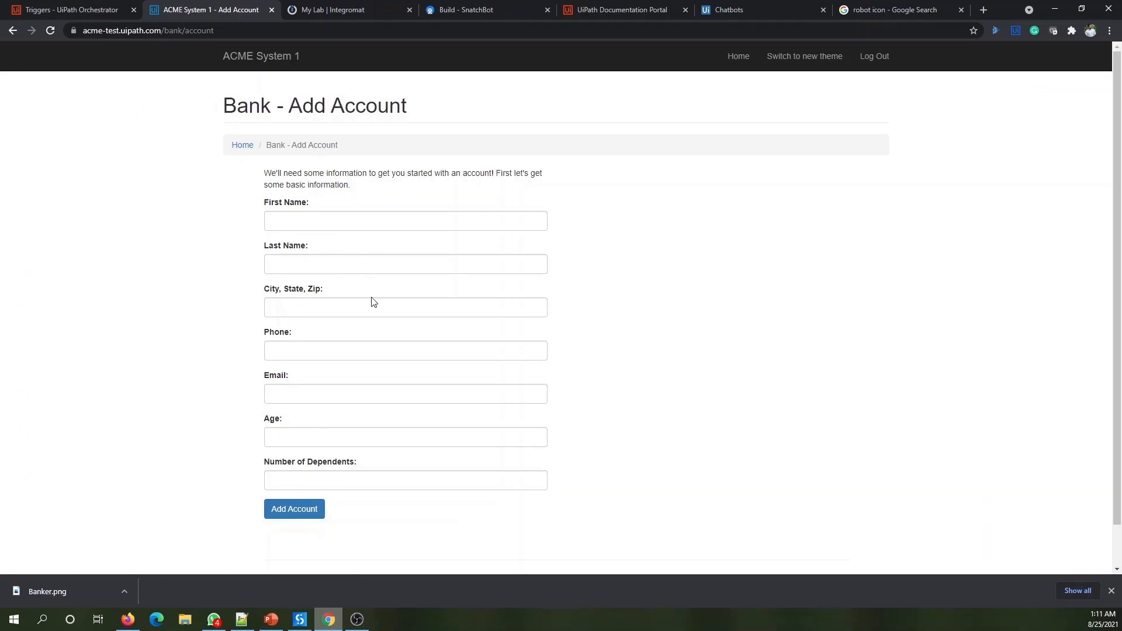
# - Start a new SnatchBot interaction, then bring the ACME Bank Add Account form back up
pyautogui.click(450, 16)
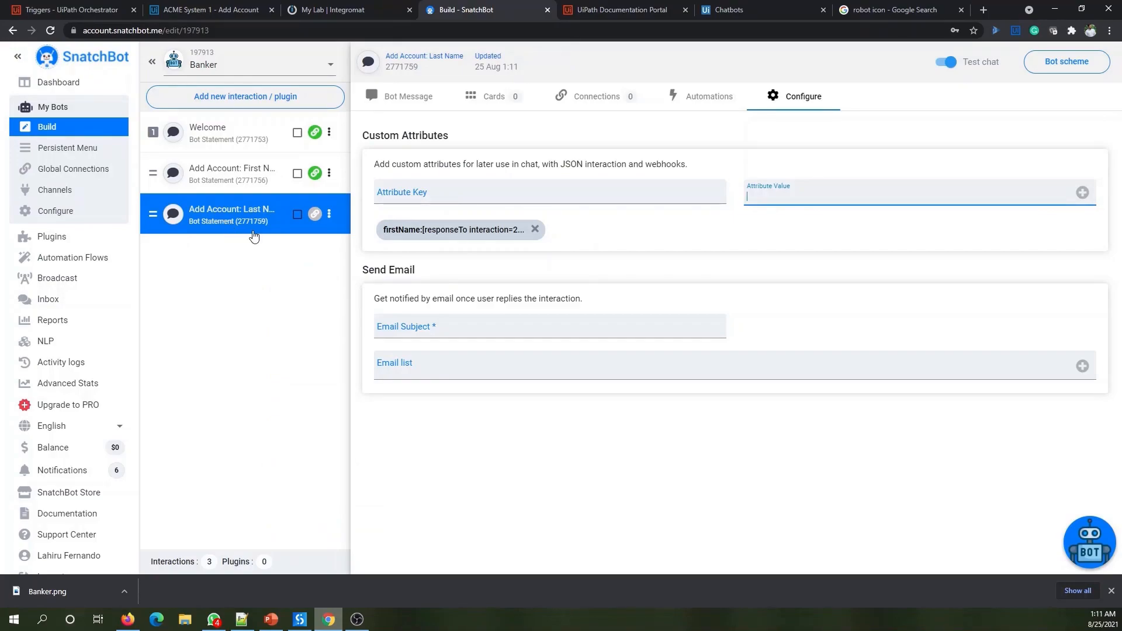
pyautogui.click(239, 96)
pyautogui.click(215, 7)
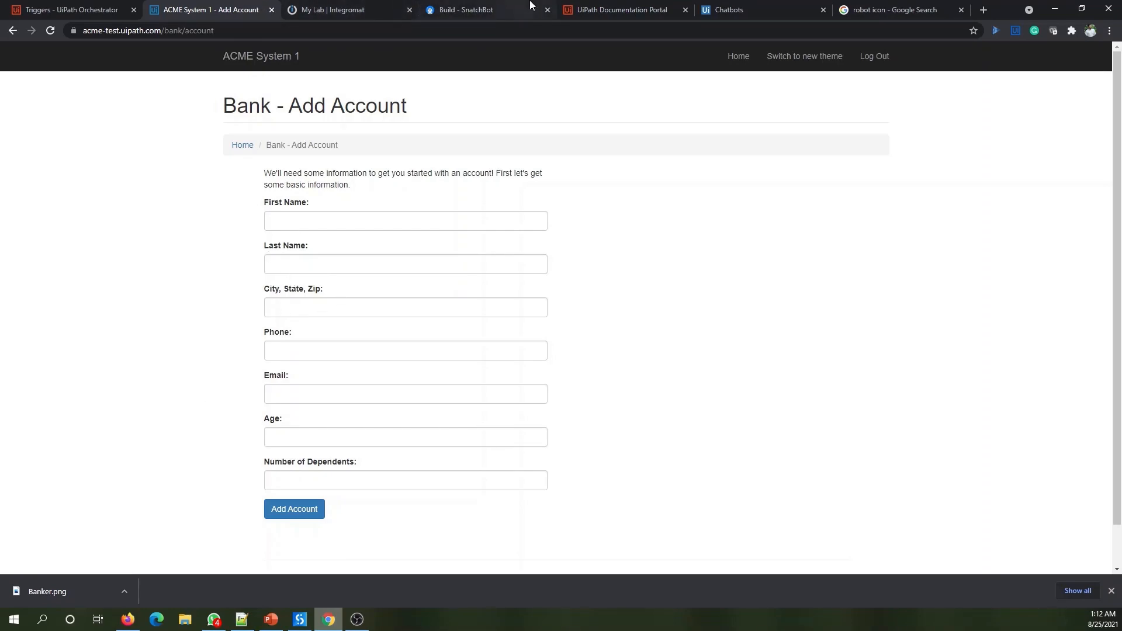
# - Create a new Bot Statement interaction named 'Add Account: City'
pyautogui.click(510, 6)
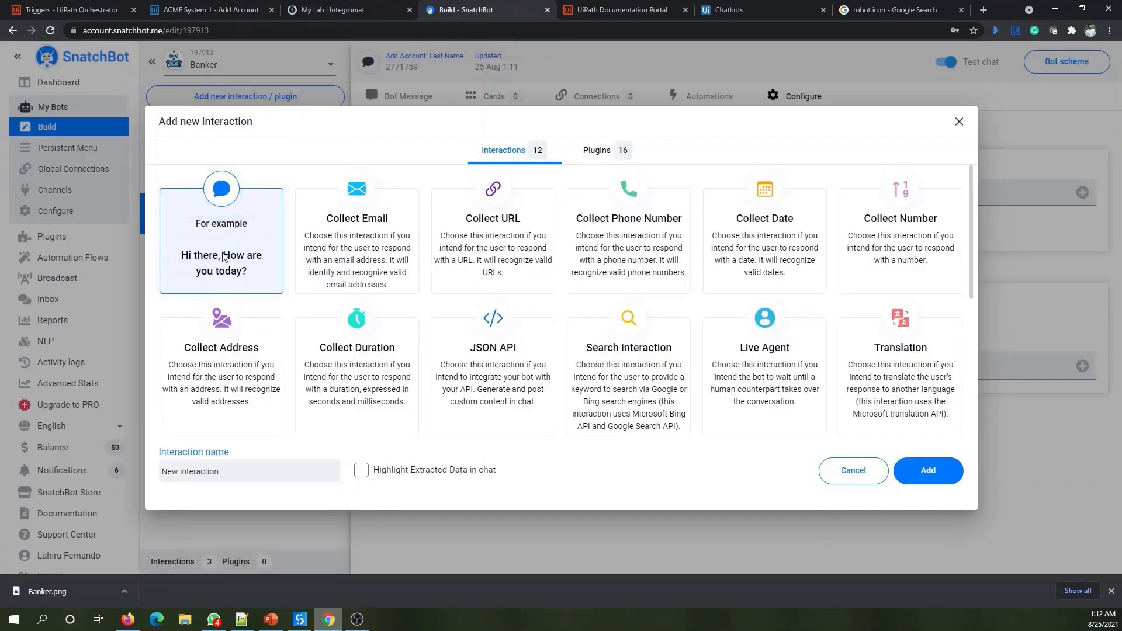
pyautogui.tripleClick(214, 471)
pyautogui.write('Add Account: City')
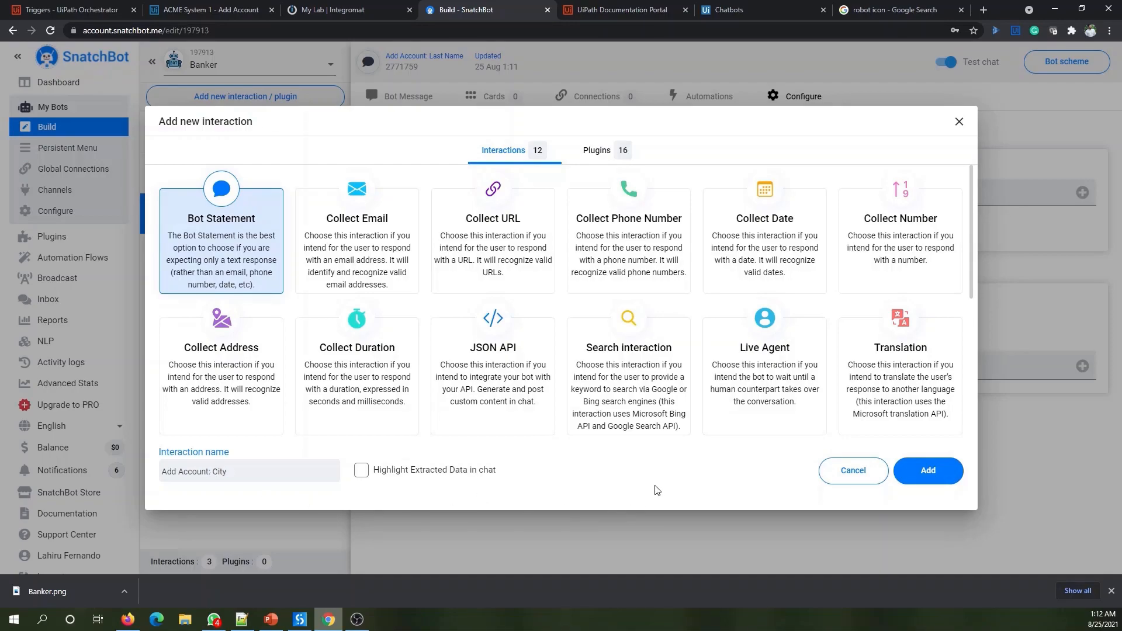
pyautogui.click(928, 471)
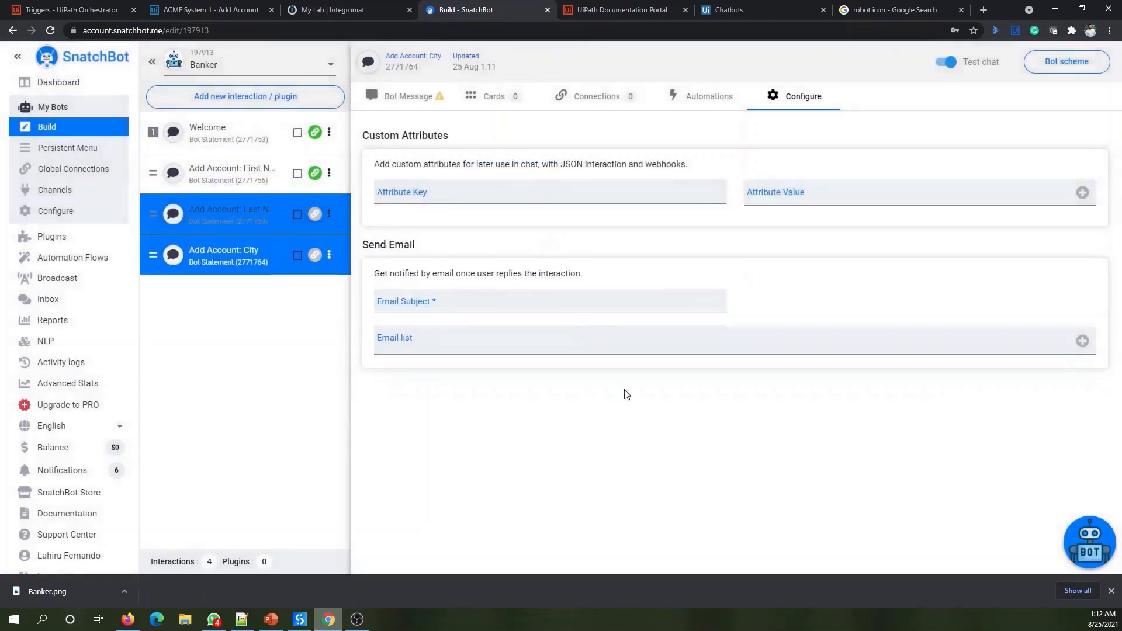
# - Write the City interaction's bot message 'Provide your current city'
pyautogui.hotkey('alt', 'Tab')
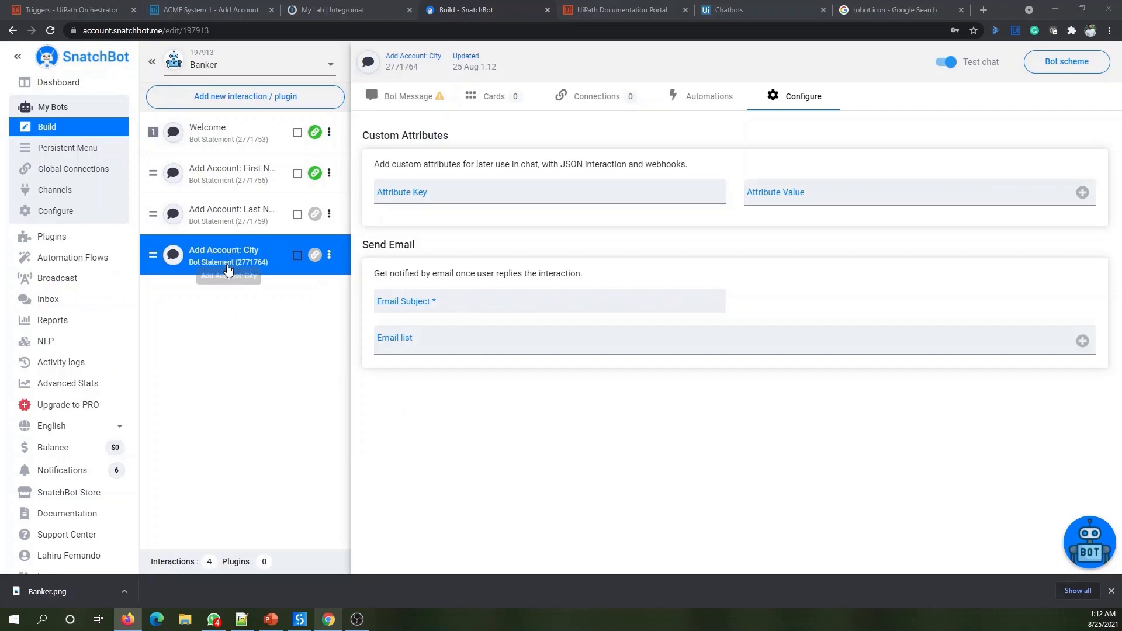
pyautogui.click(451, 193)
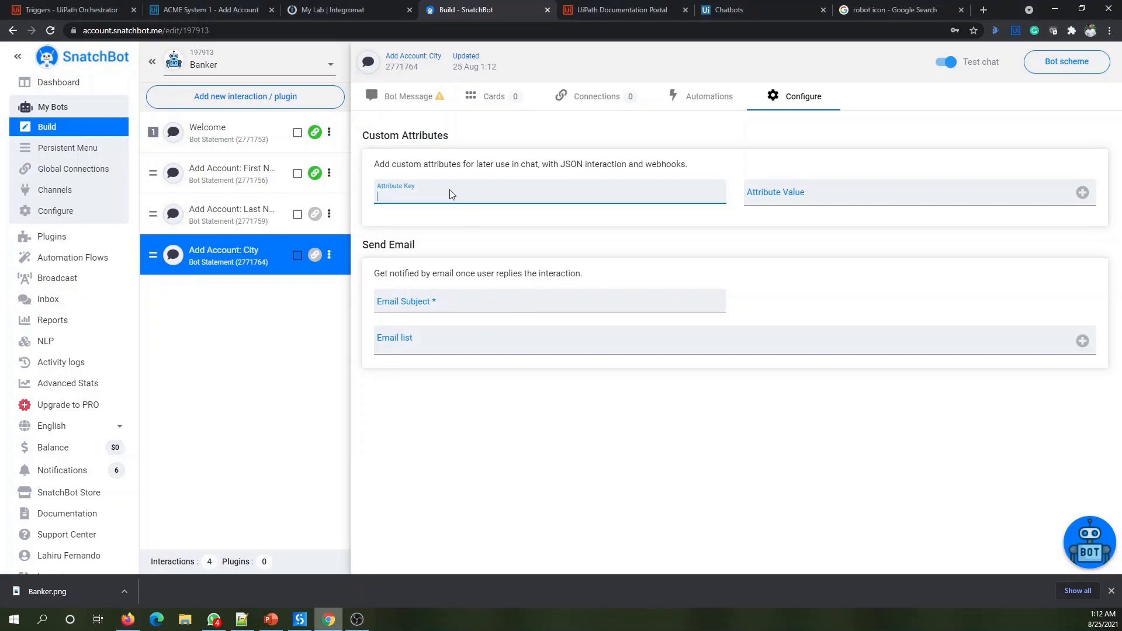
pyautogui.click(404, 98)
pyautogui.click(465, 162)
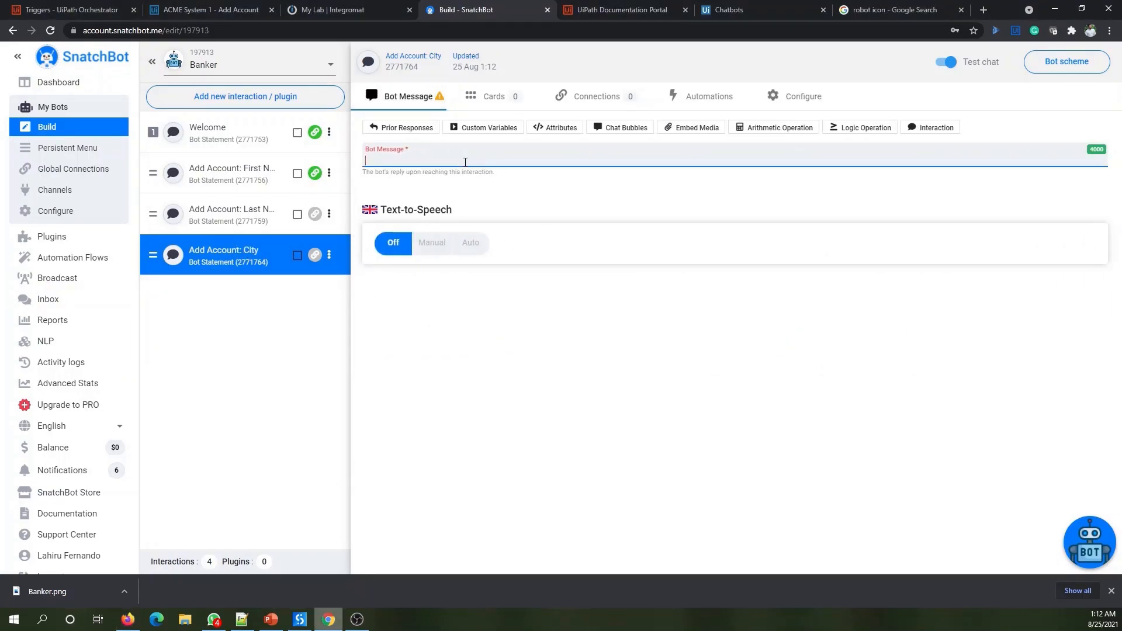
pyautogui.write('Provi')
pyautogui.press('BackSpace')
pyautogui.press('BackSpace')
pyautogui.write('Pro')
pyautogui.write('urrent city')
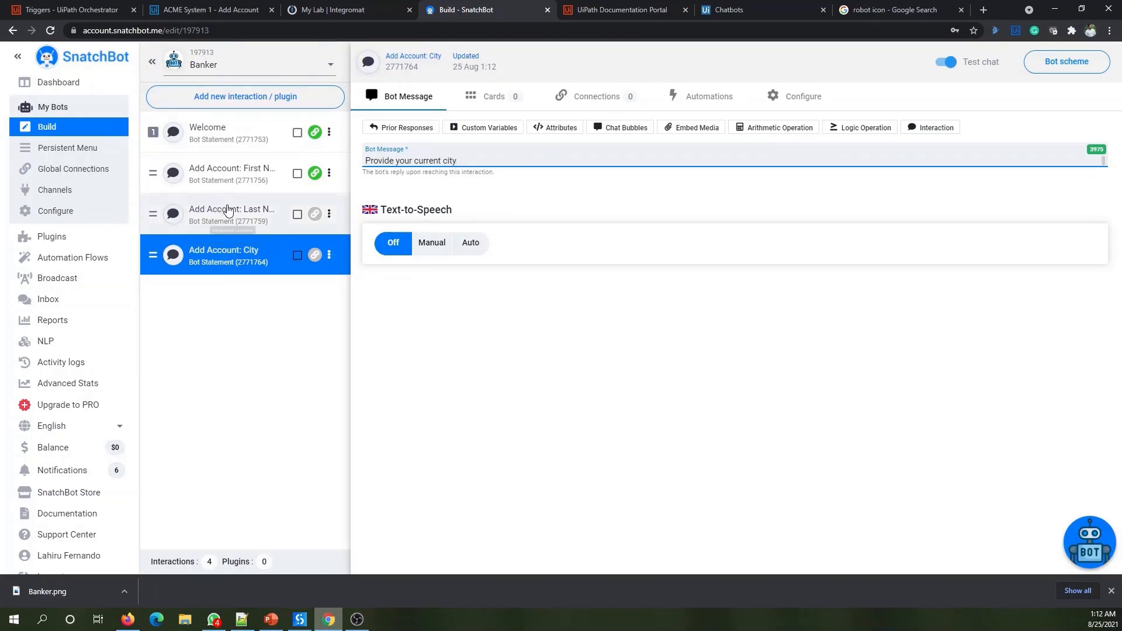
# - Open the Add Account: Last Name interaction from the list
pyautogui.click(239, 223)
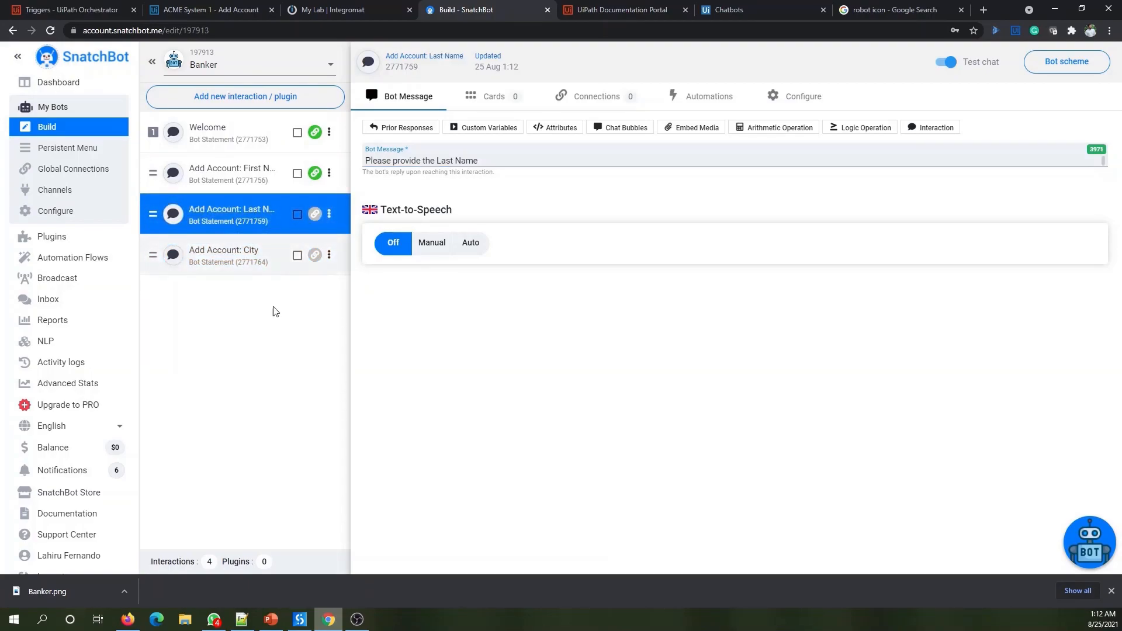
# - Add a Last Name connection conditioned on the response not containing any of the keywords
pyautogui.click(605, 93)
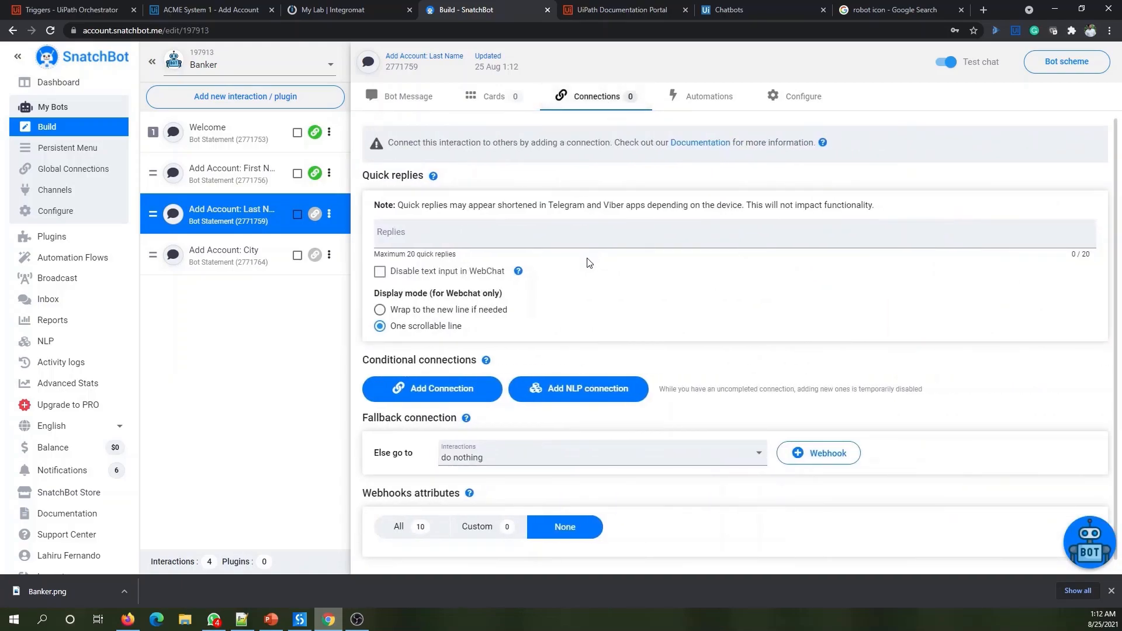
pyautogui.click(444, 391)
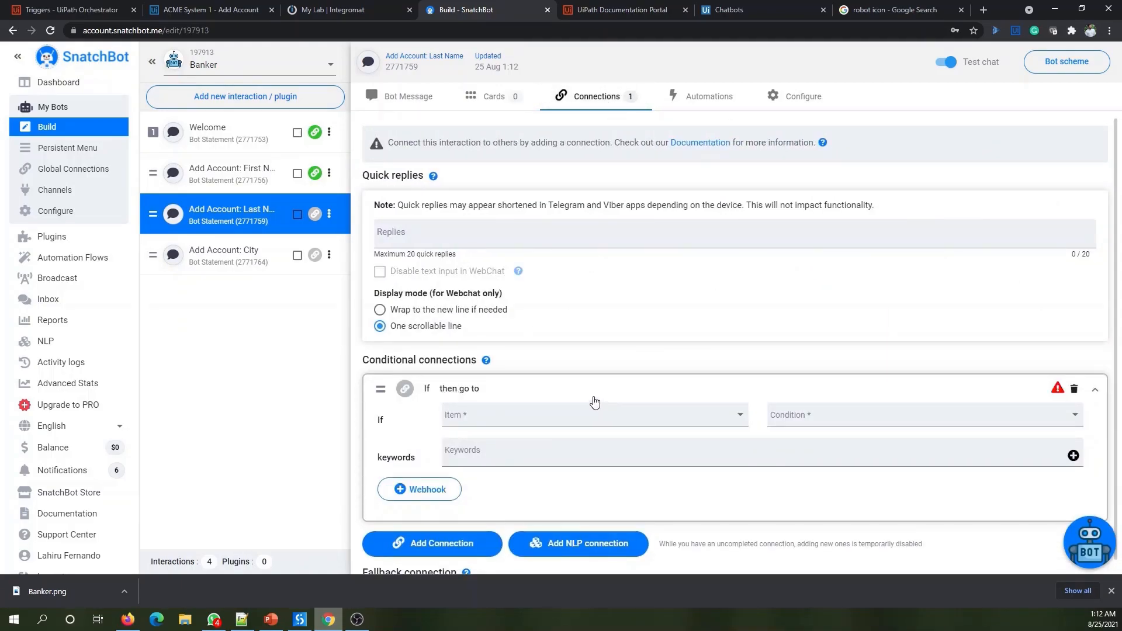
pyautogui.click(499, 416)
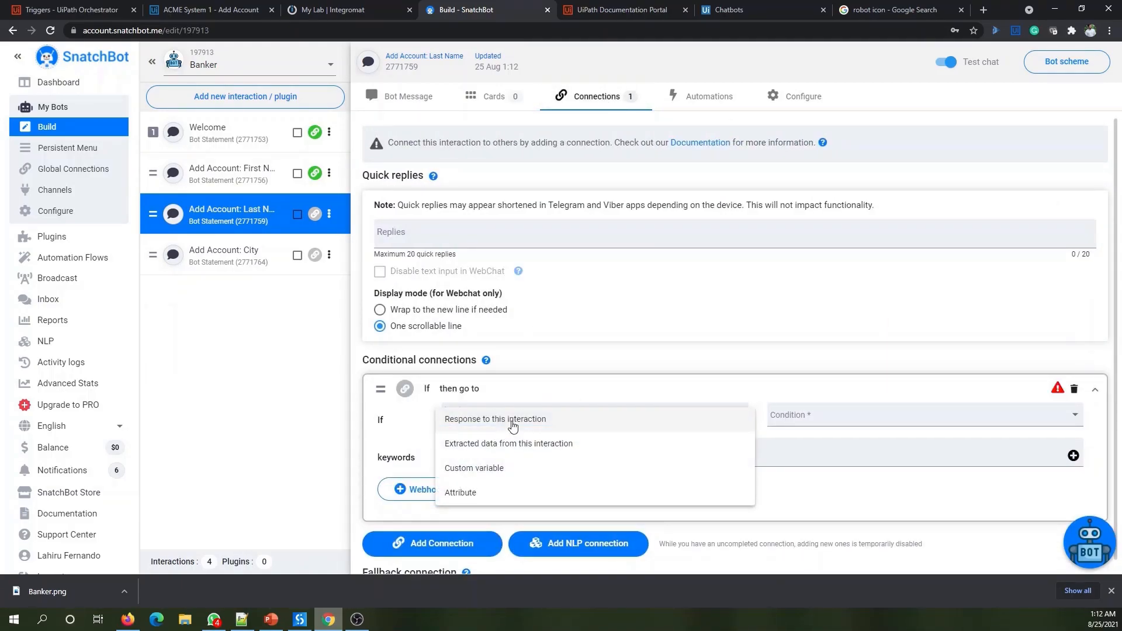
pyautogui.click(500, 418)
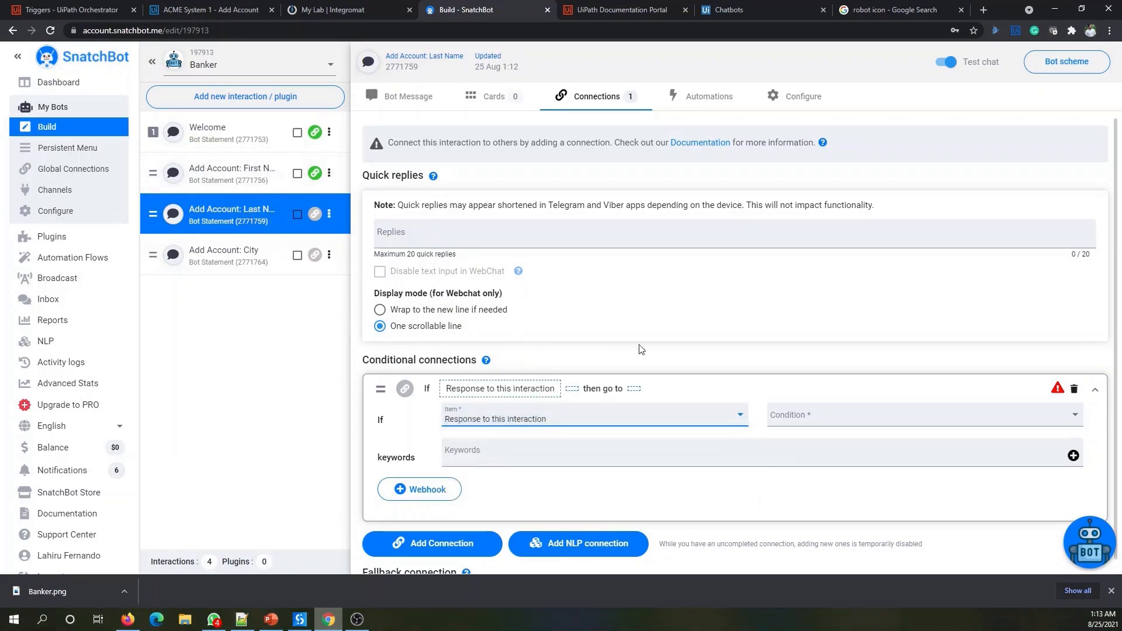
pyautogui.click(810, 418)
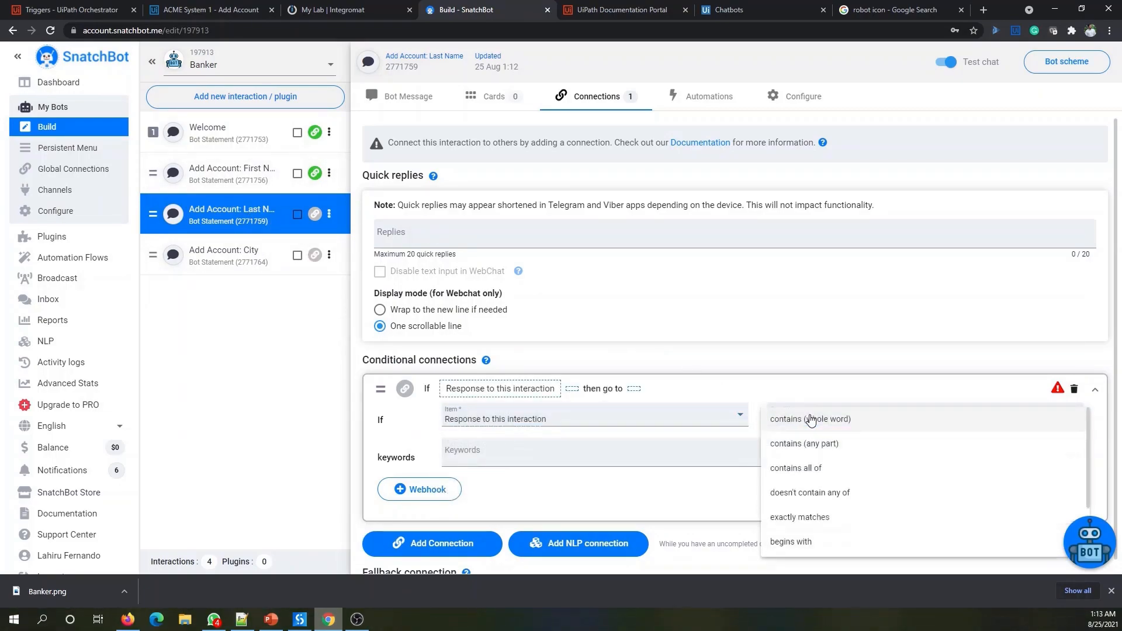
pyautogui.click(820, 493)
# - Add '.' and '@' as the condition's keywords
pyautogui.click(515, 455)
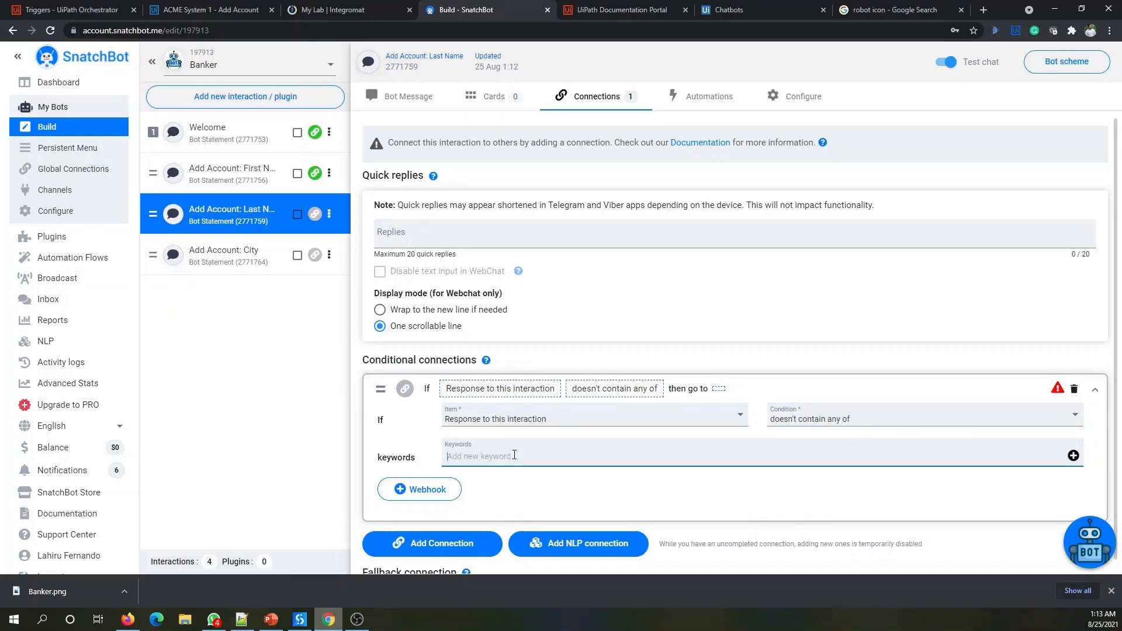
pyautogui.write('.')
pyautogui.click(1073, 455)
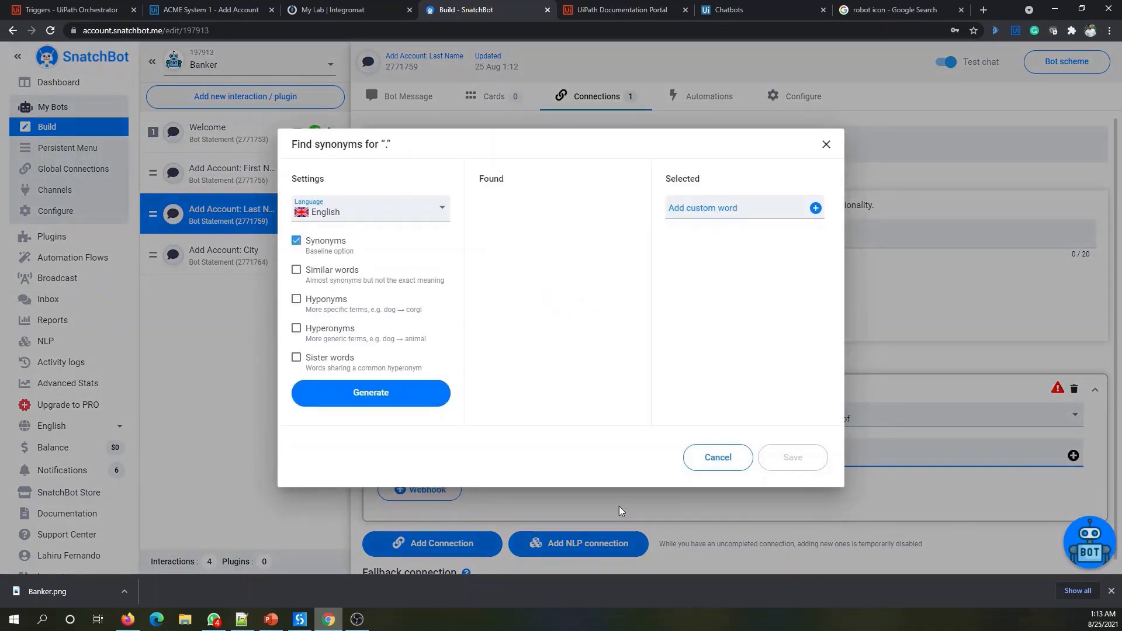
pyautogui.click(715, 457)
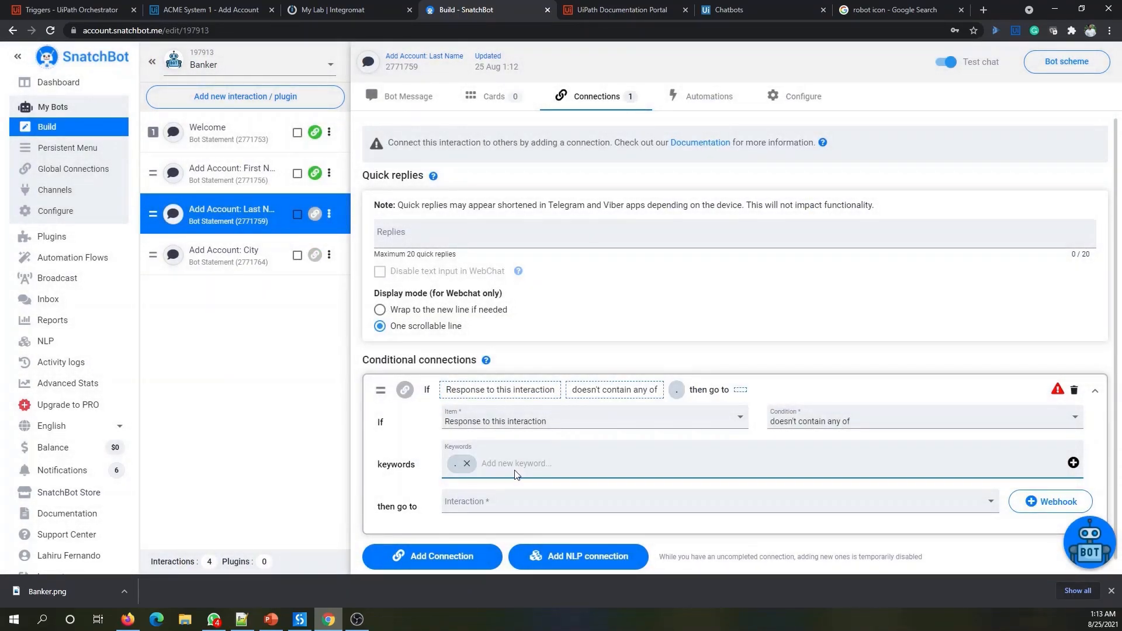
pyautogui.write('.')
pyautogui.click(1074, 463)
pyautogui.click(717, 456)
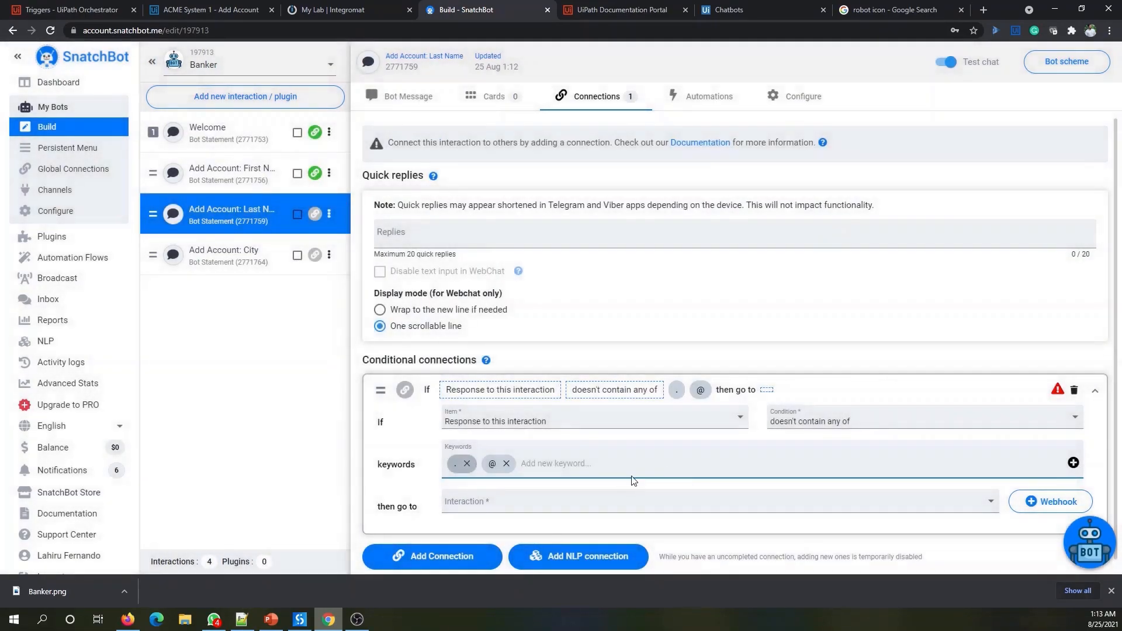
# - Route matching replies to Add Account: City
pyautogui.click(532, 505)
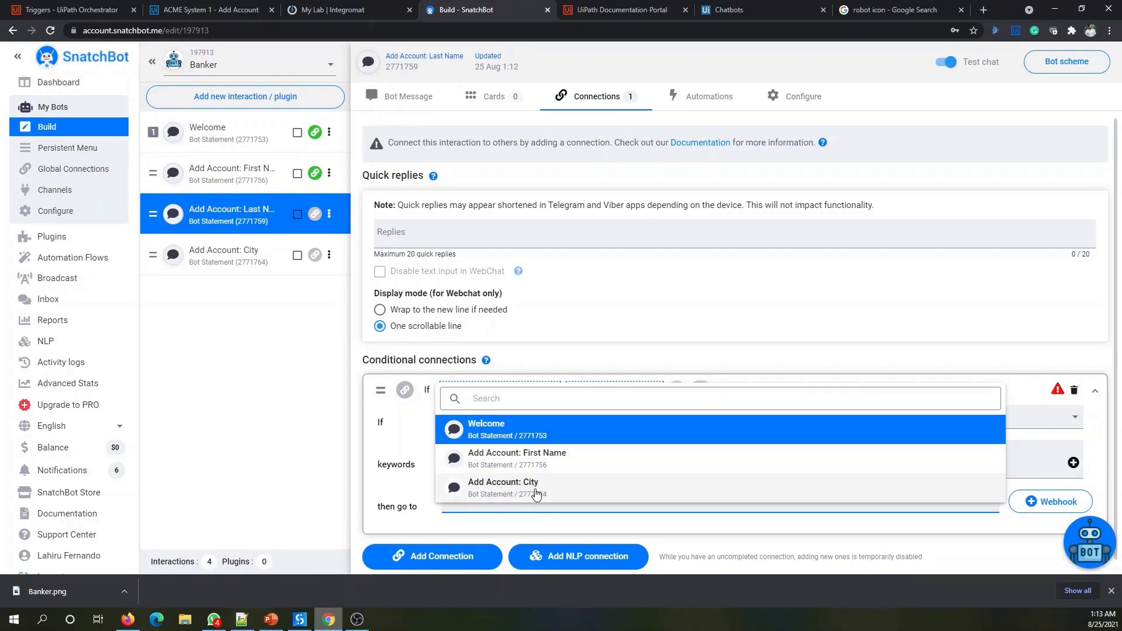
pyautogui.click(532, 490)
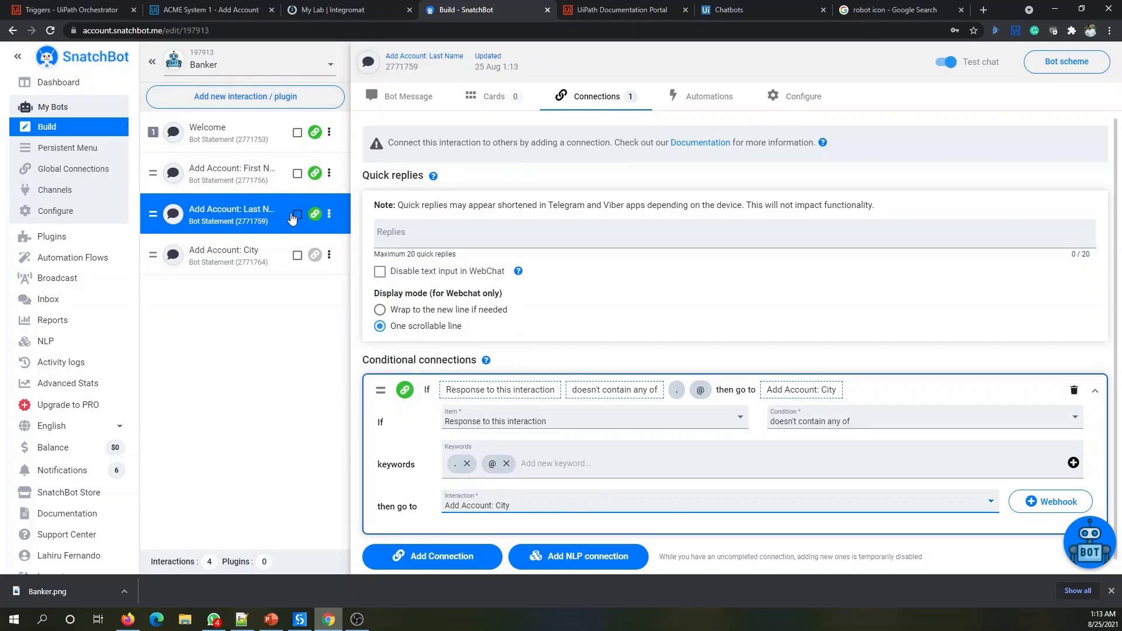
pyautogui.click(795, 98)
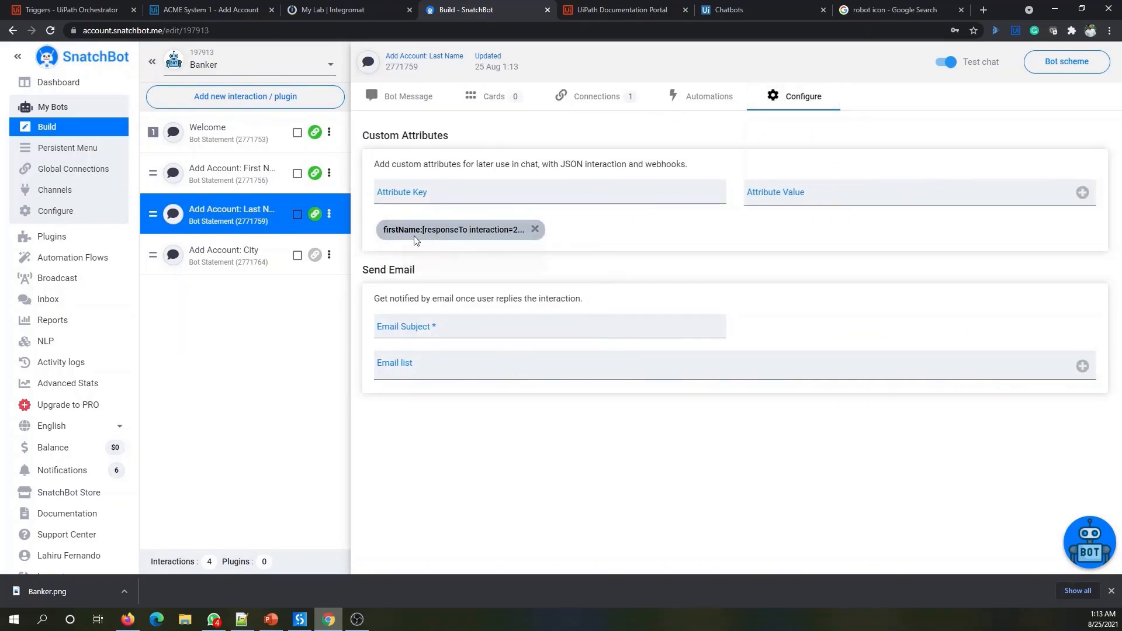
# - On Add Account: City, save custom attribute lastName = [responseTo interaction=2771759 fallback=TEXT]
pyautogui.click(231, 259)
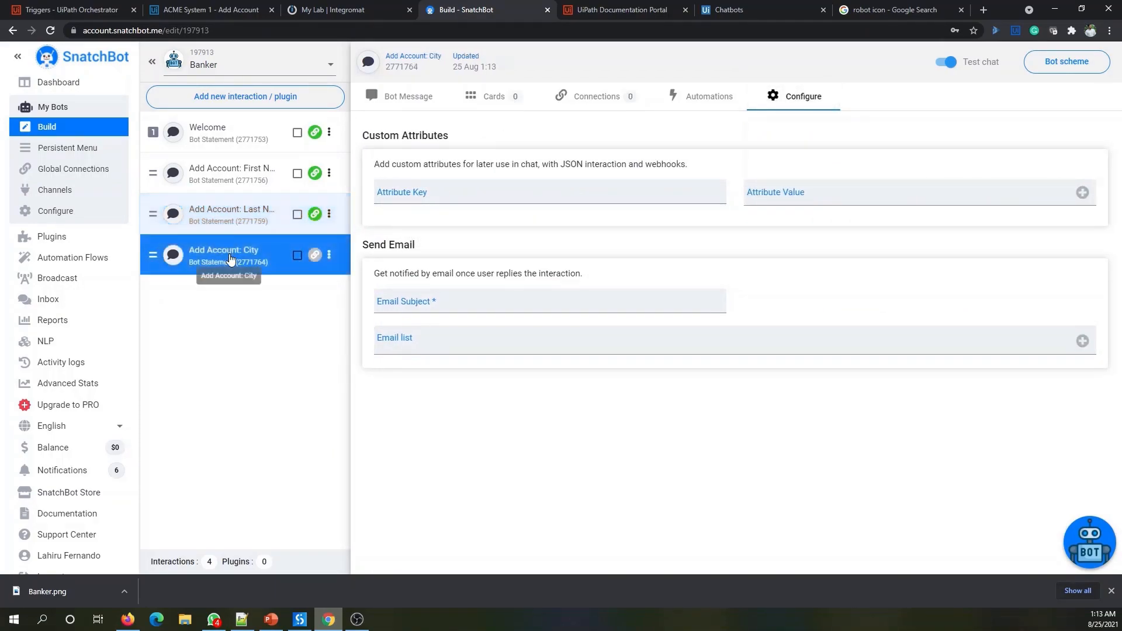
pyautogui.click(406, 97)
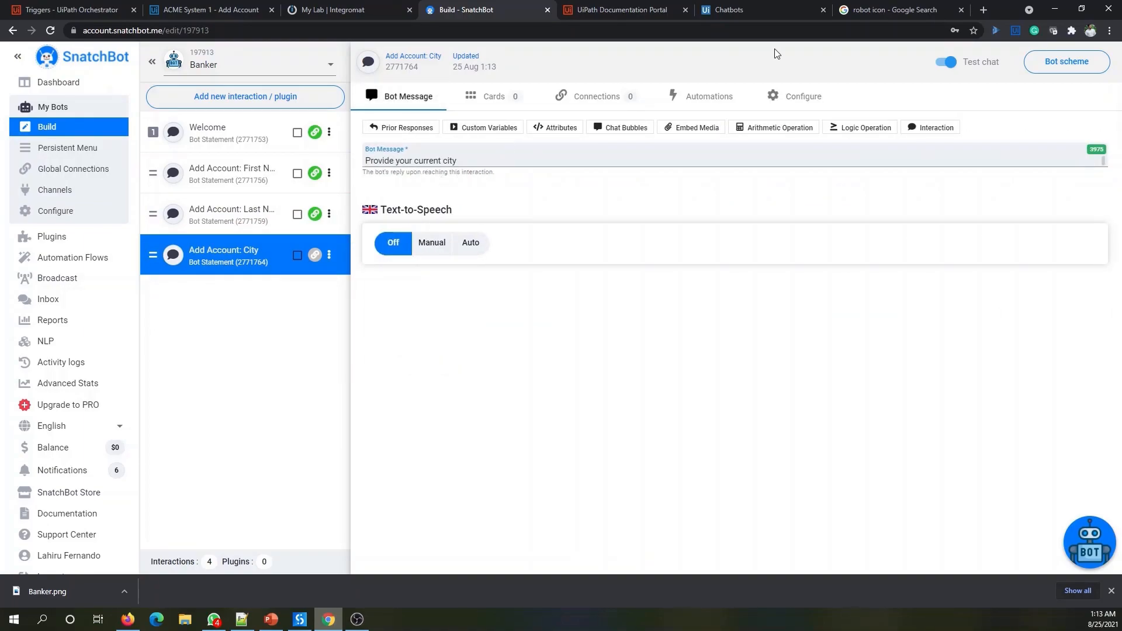
pyautogui.click(803, 100)
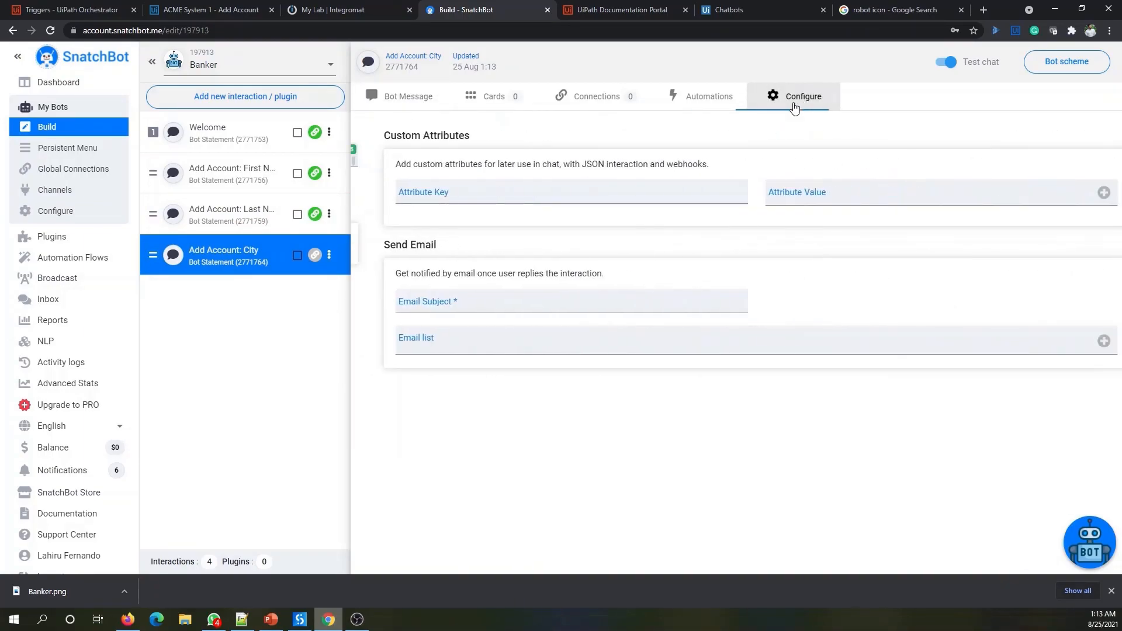
pyautogui.click(475, 197)
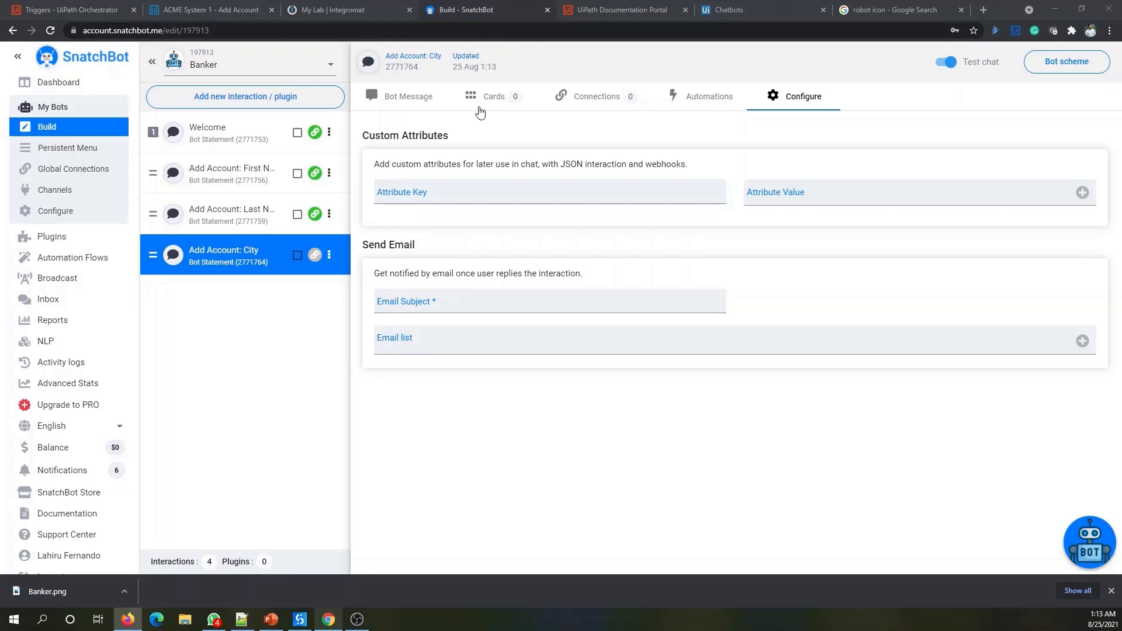
pyautogui.click(433, 196)
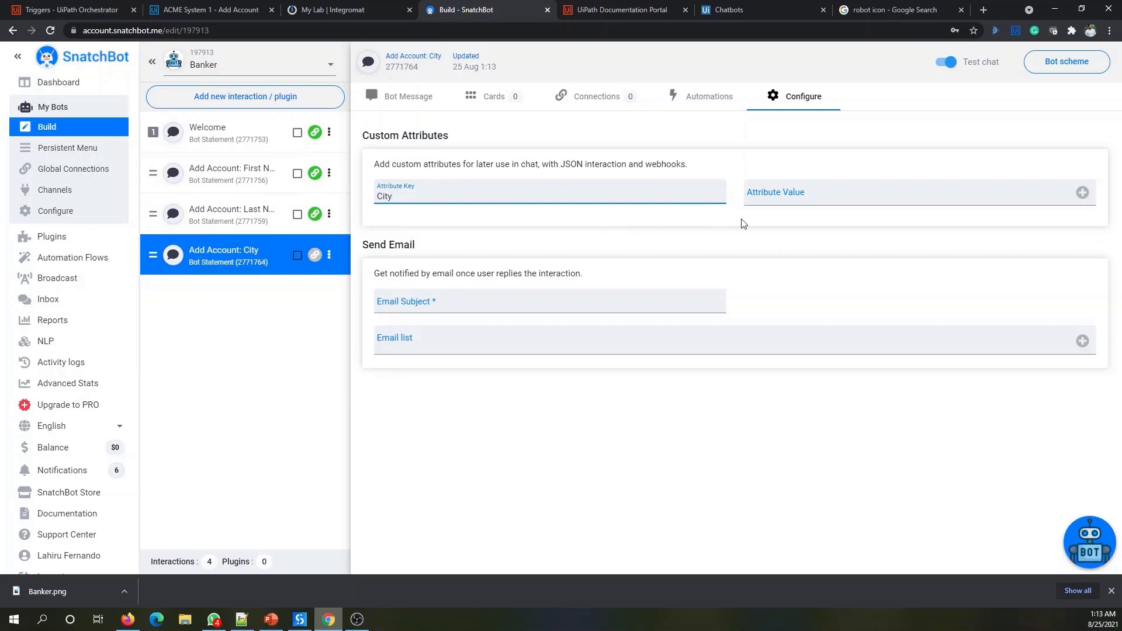
pyautogui.click(813, 195)
pyautogui.write('[responseTo interaction=2771756 fallback=TEXT]')
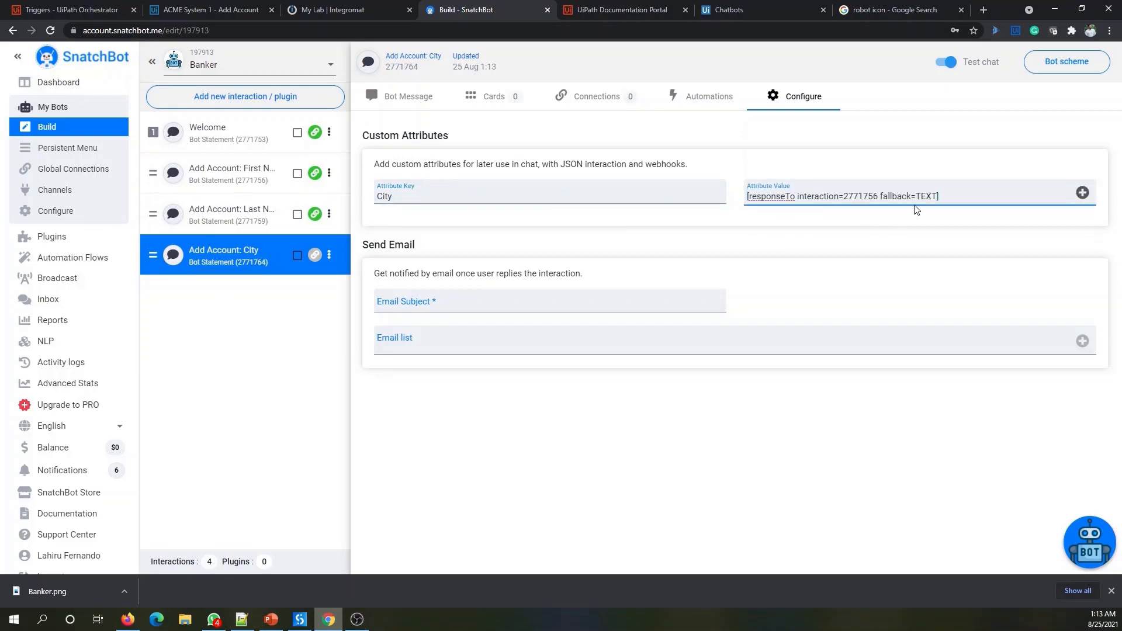
pyautogui.doubleClick(863, 197)
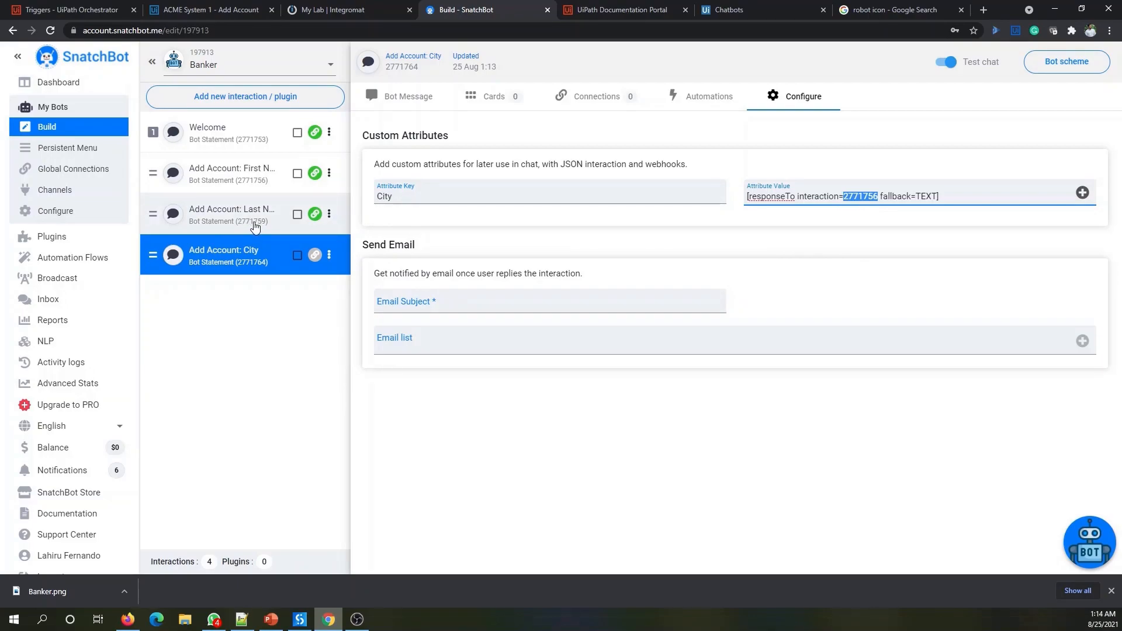
pyautogui.click(868, 198)
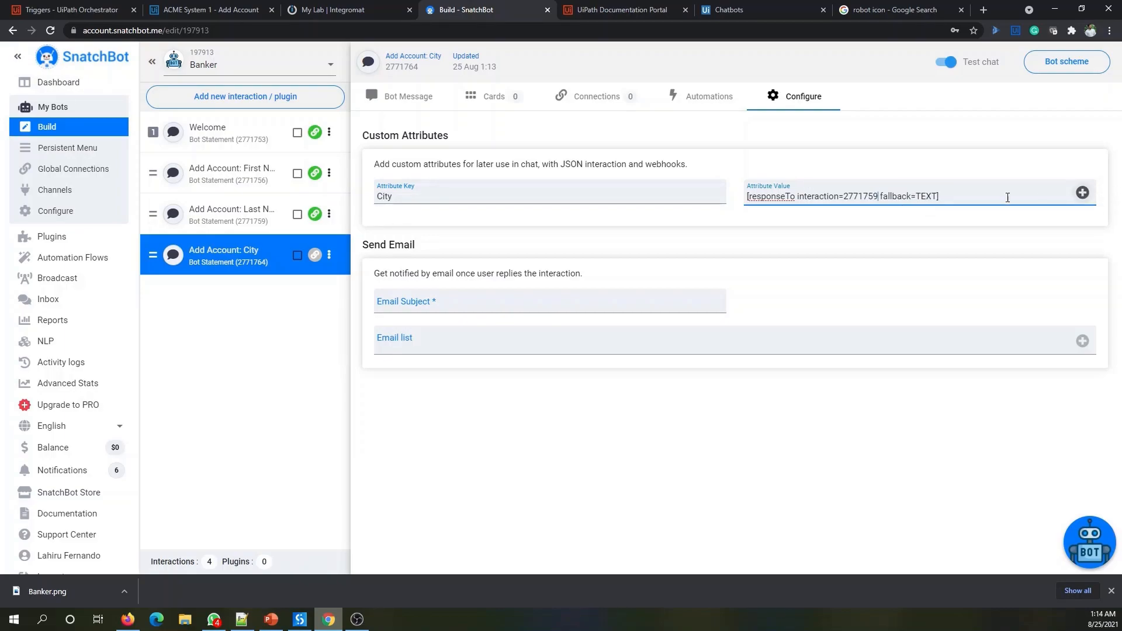
pyautogui.moveTo(409, 196); pyautogui.dragTo(362, 188)
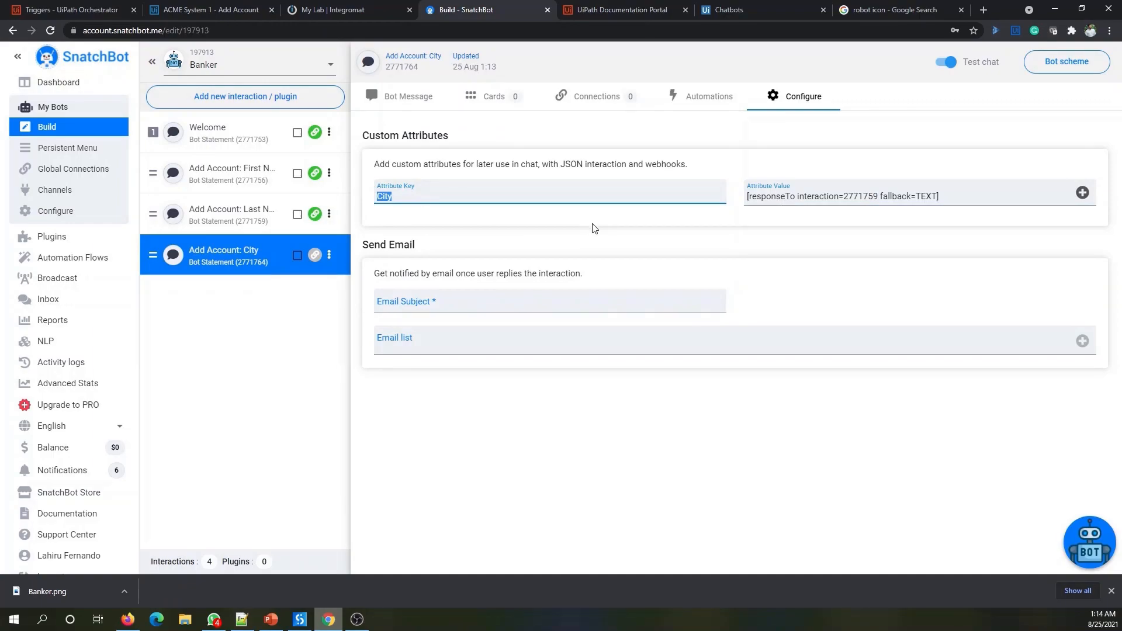
pyautogui.write('lastName')
pyautogui.click(1083, 193)
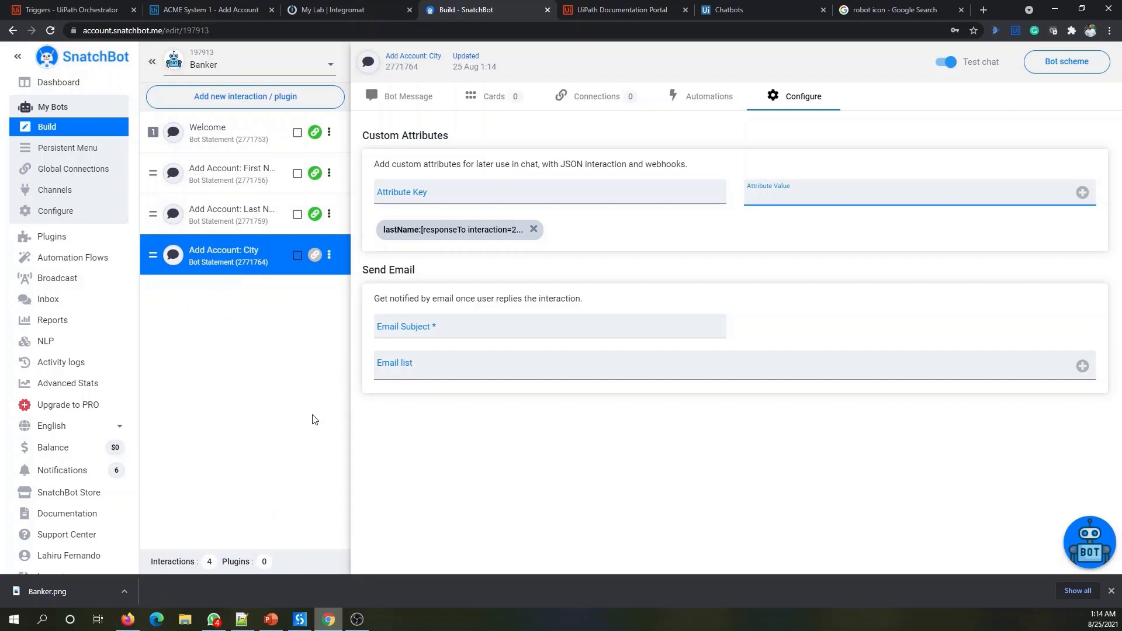
# - Switch back to the SnatchBot Banker bot builder window
pyautogui.hotkey('alt', 'Tab')
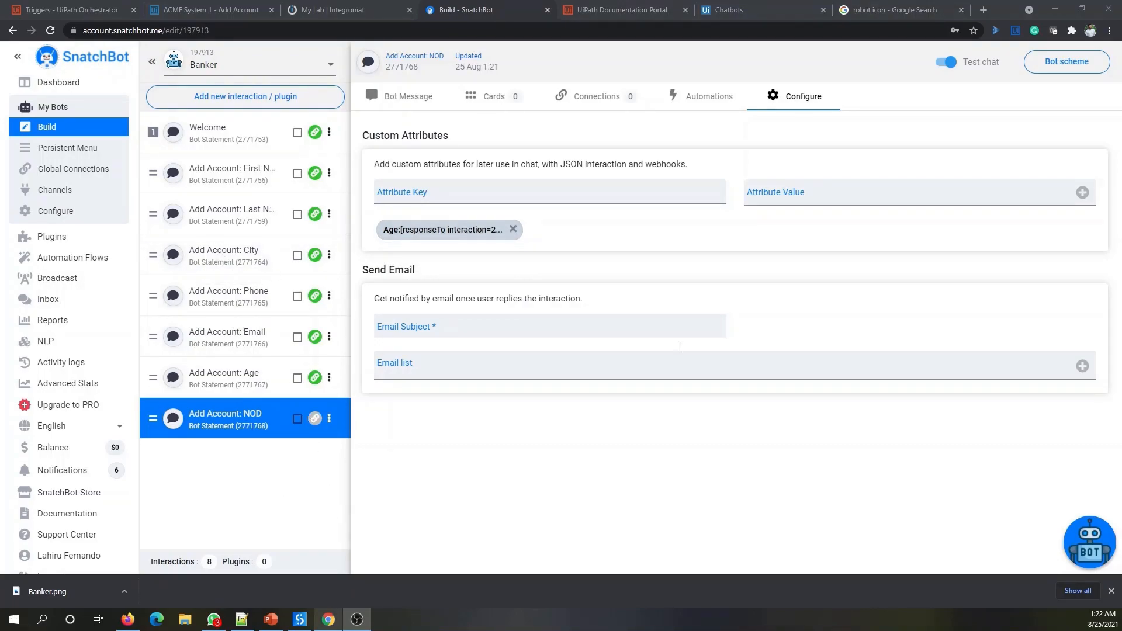
# - Restart the Banker test chat, choose Add Bank Account, and send a first name
pyautogui.click(1086, 541)
pyautogui.click(1005, 235)
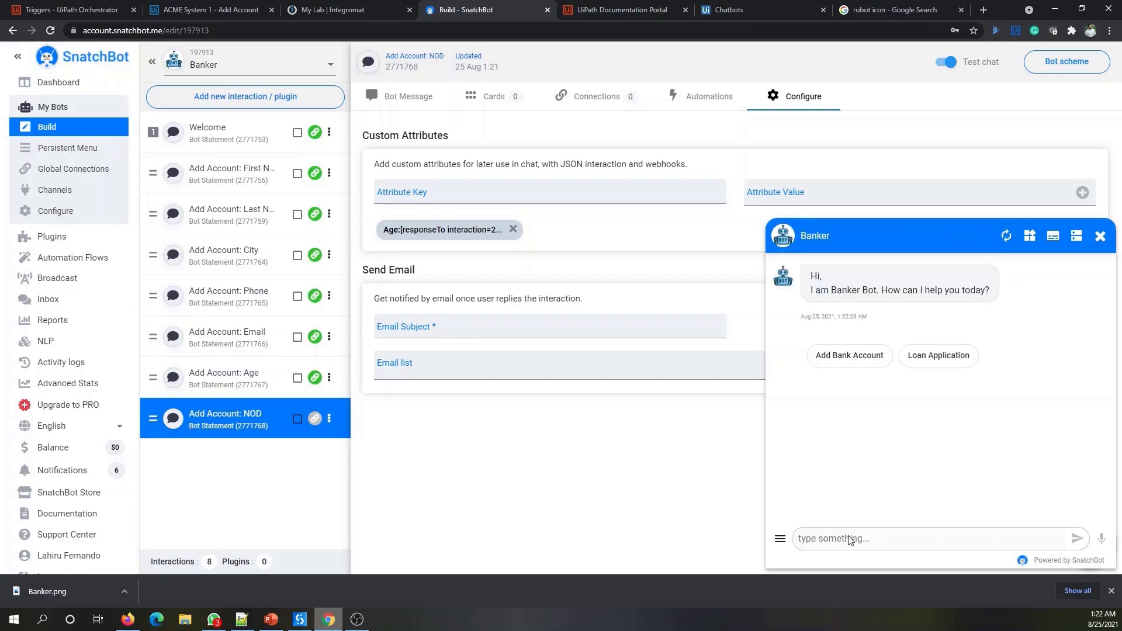
pyautogui.click(831, 362)
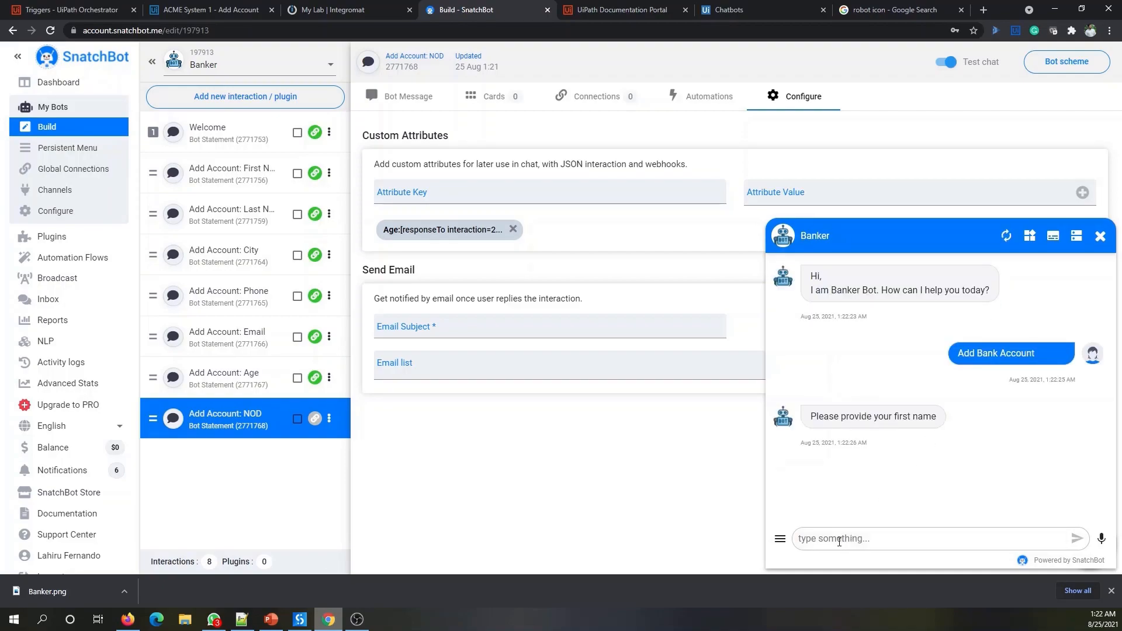
pyautogui.write('Lahriu')
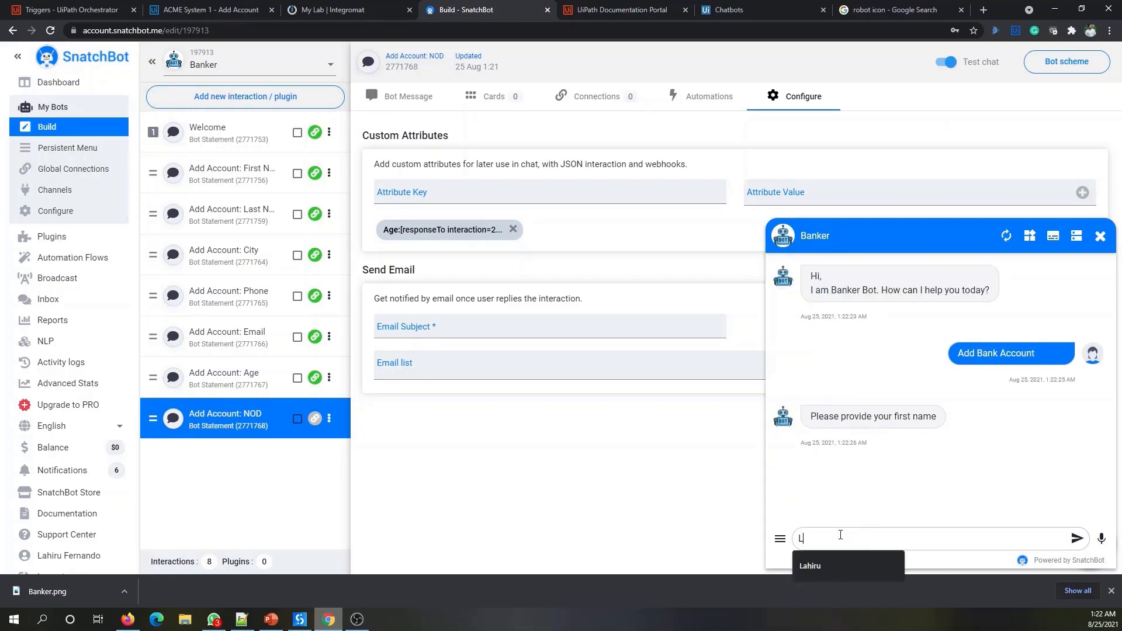
pyautogui.press('BackSpace')
pyautogui.press('BackSpace')
pyautogui.write('iru')
pyautogui.press('Return')
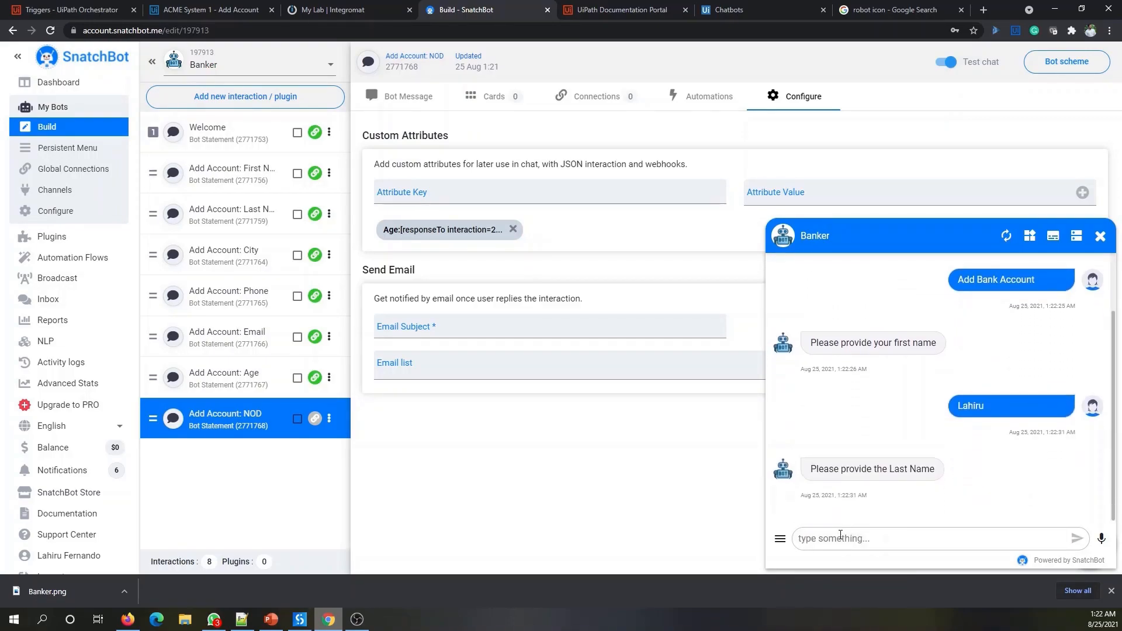
# - Answer the last name, city and phone number prompts in the test chat
pyautogui.click(841, 538)
pyautogui.press('Return')
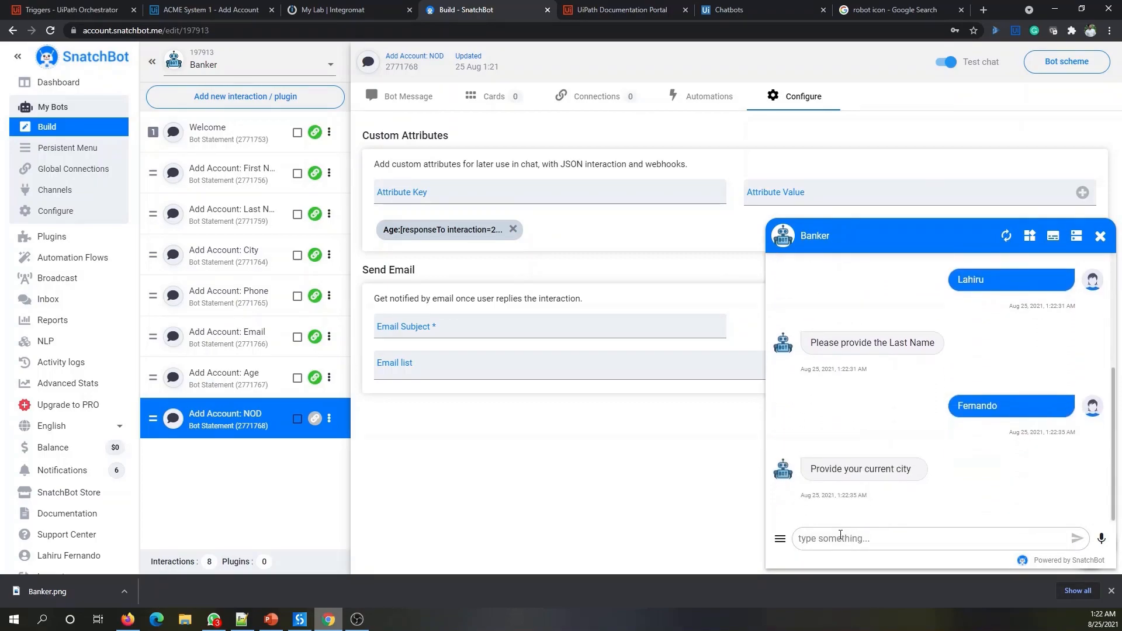
pyautogui.click(841, 537)
pyautogui.write('Colombo')
pyautogui.press('Return')
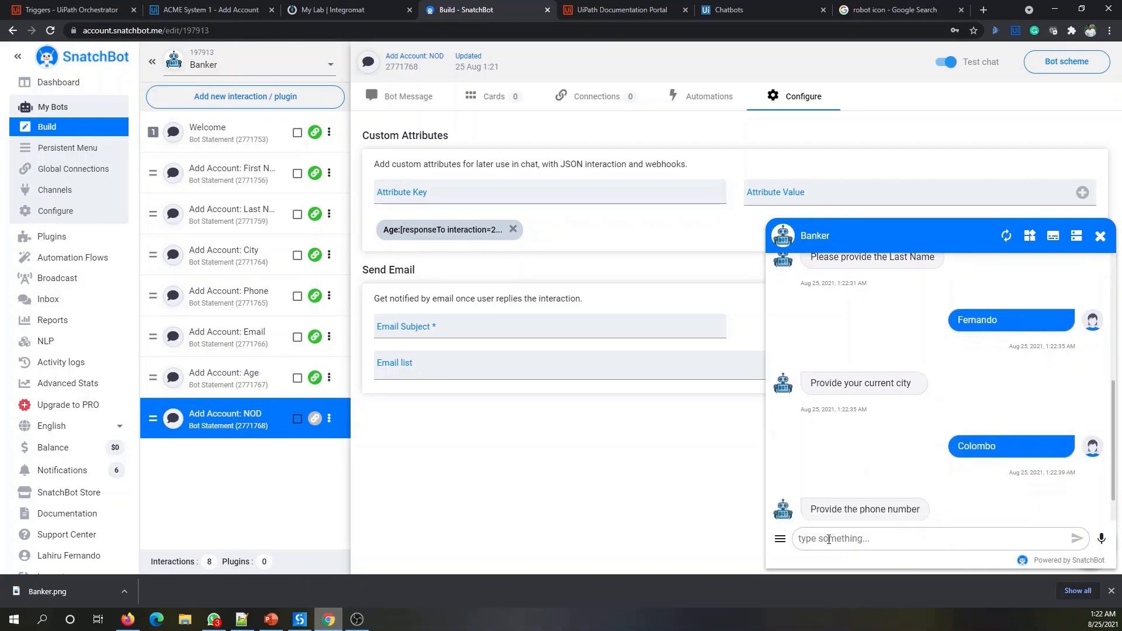
pyautogui.click(831, 537)
pyautogui.press('Return')
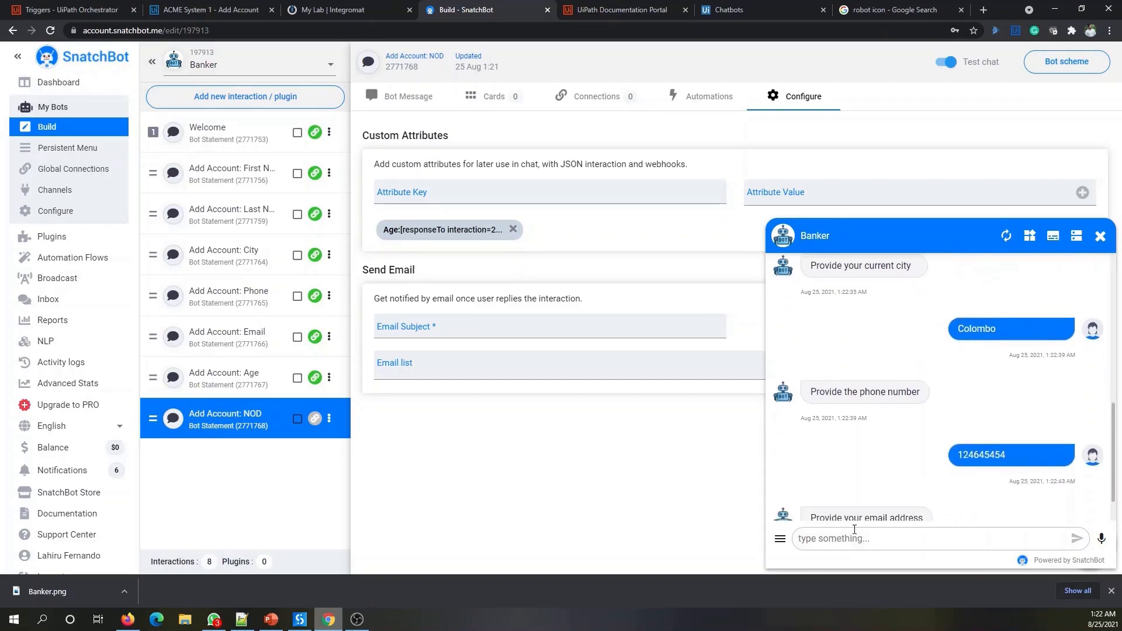
# - Send an e-mail address, age 31 and 1 dependent to finish the flow
pyautogui.click(837, 538)
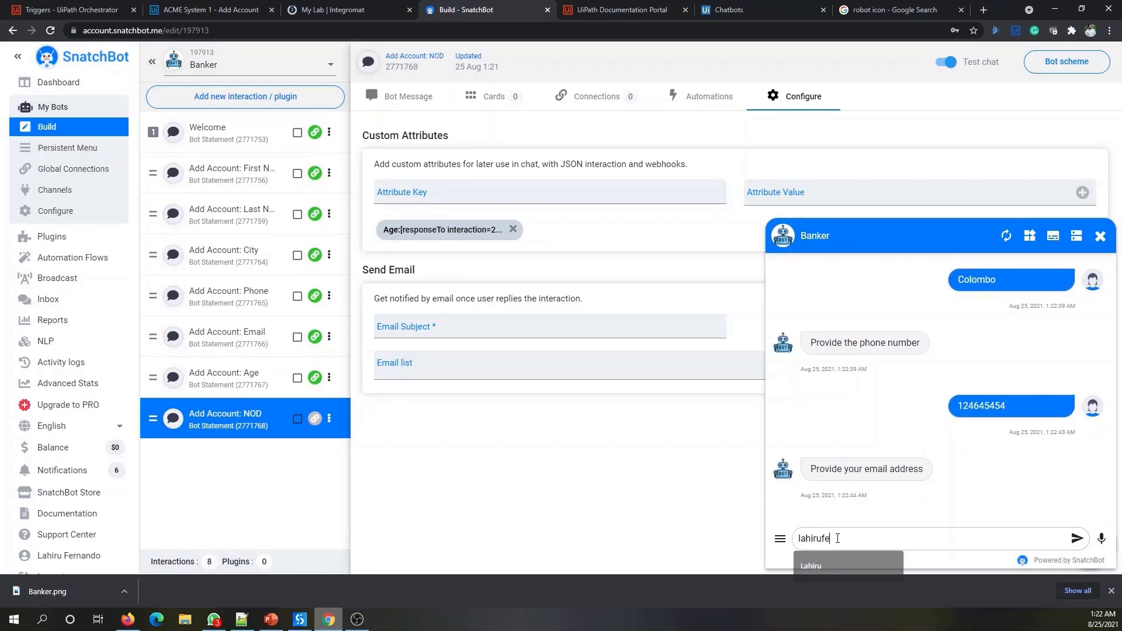
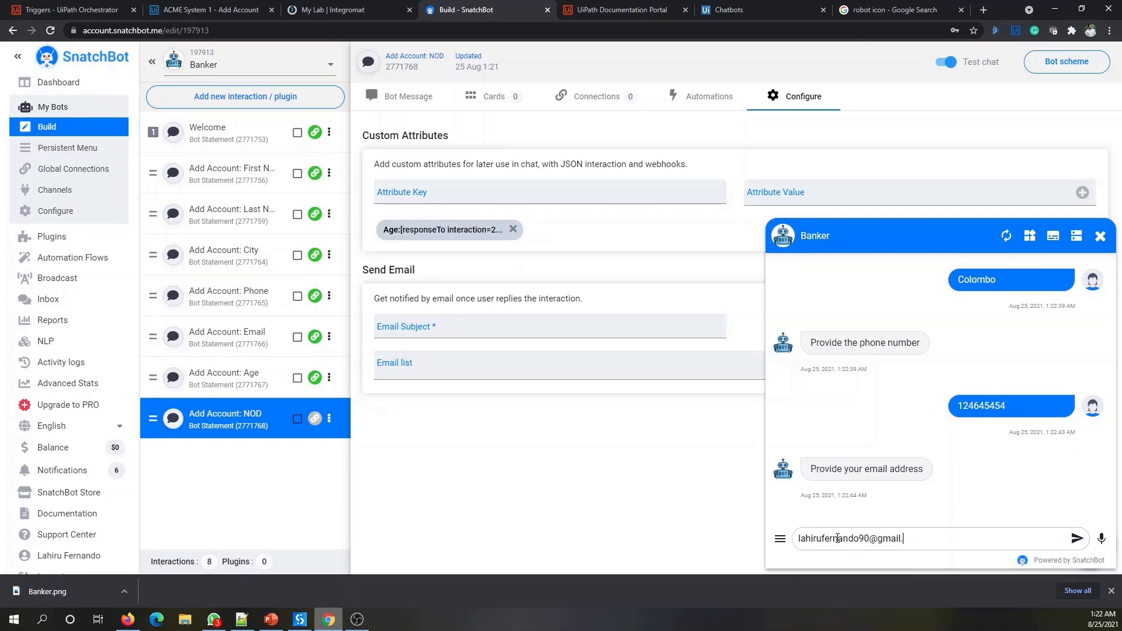
pyautogui.press('Return')
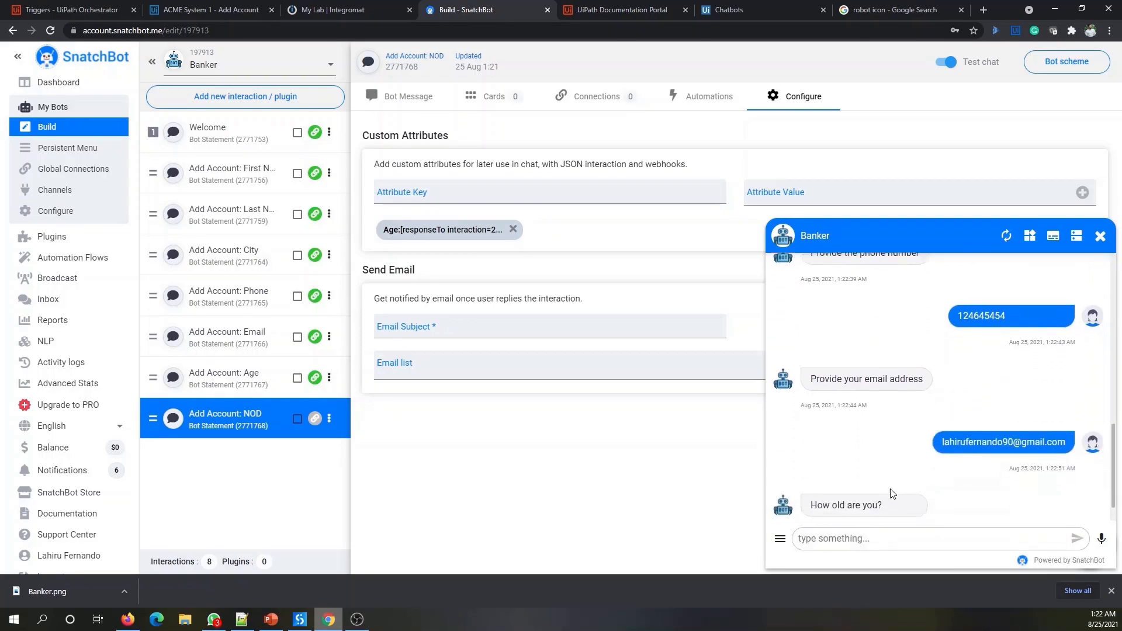
pyautogui.click(873, 544)
pyautogui.write('31')
pyautogui.press('Return')
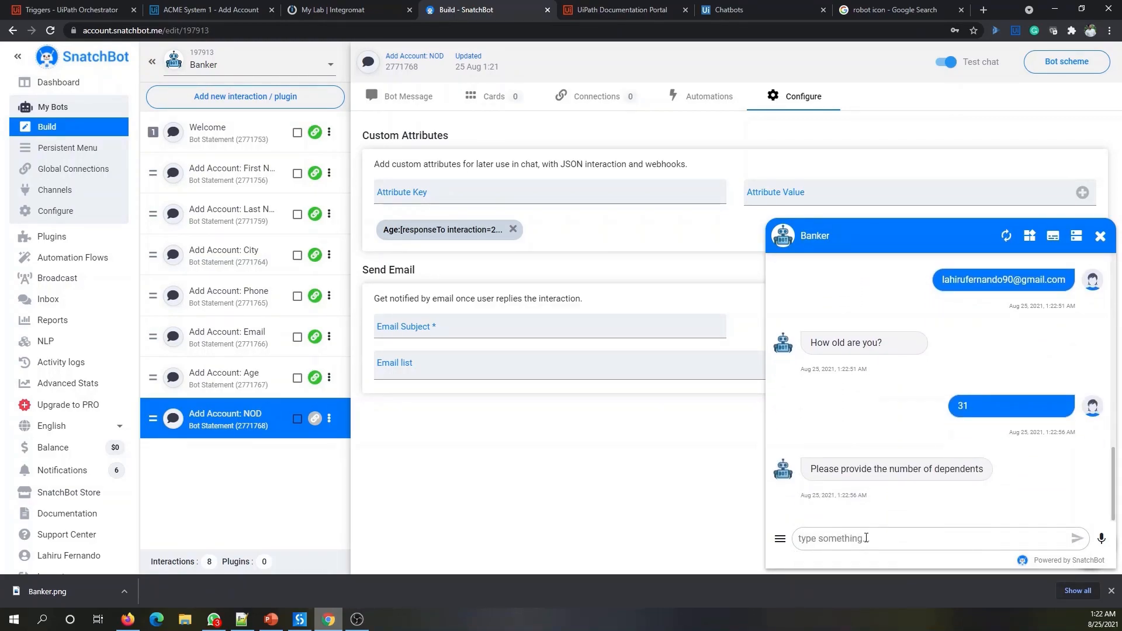
pyautogui.click(866, 539)
pyautogui.write('1')
pyautogui.press('Return')
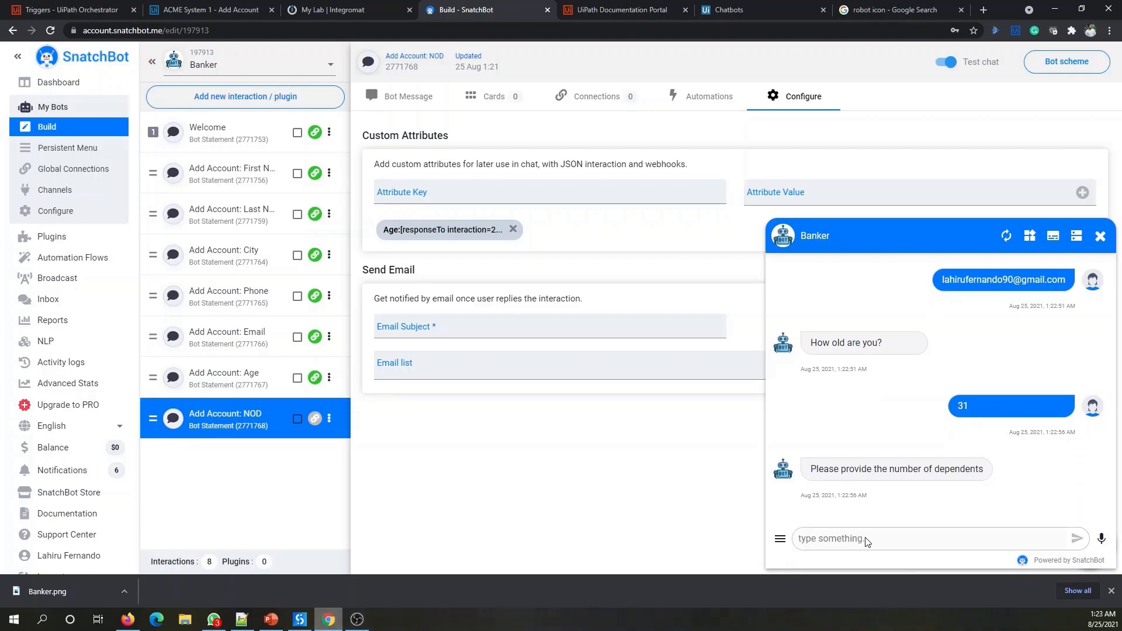
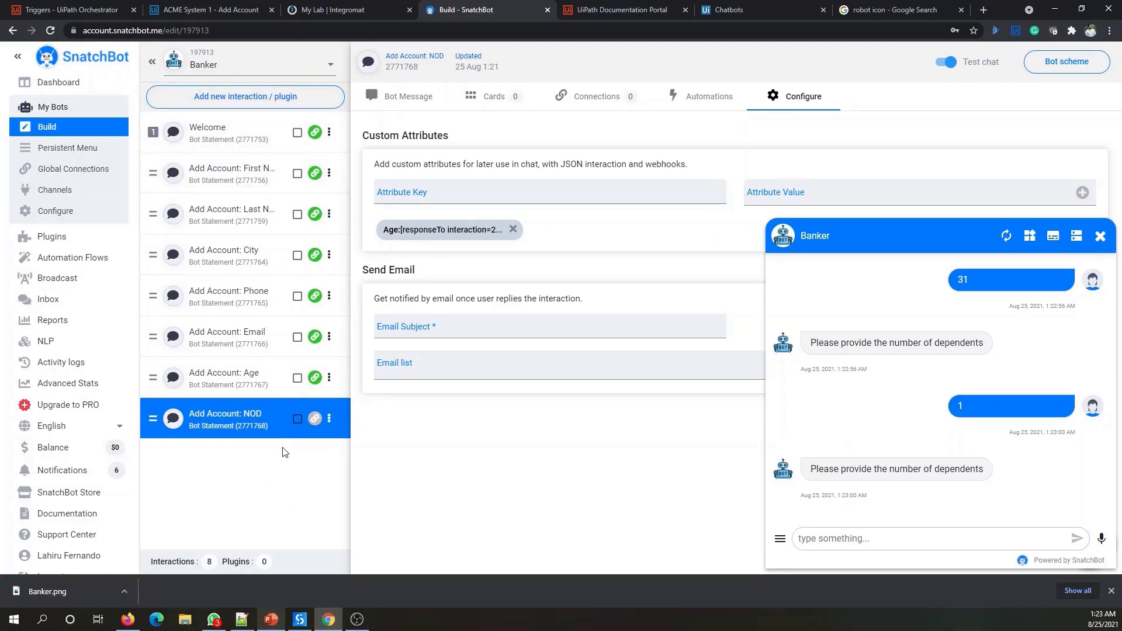
# - Add a Bot Statement interaction named 'Confirmation' to the Banker bot
pyautogui.click(222, 96)
pyautogui.click(202, 245)
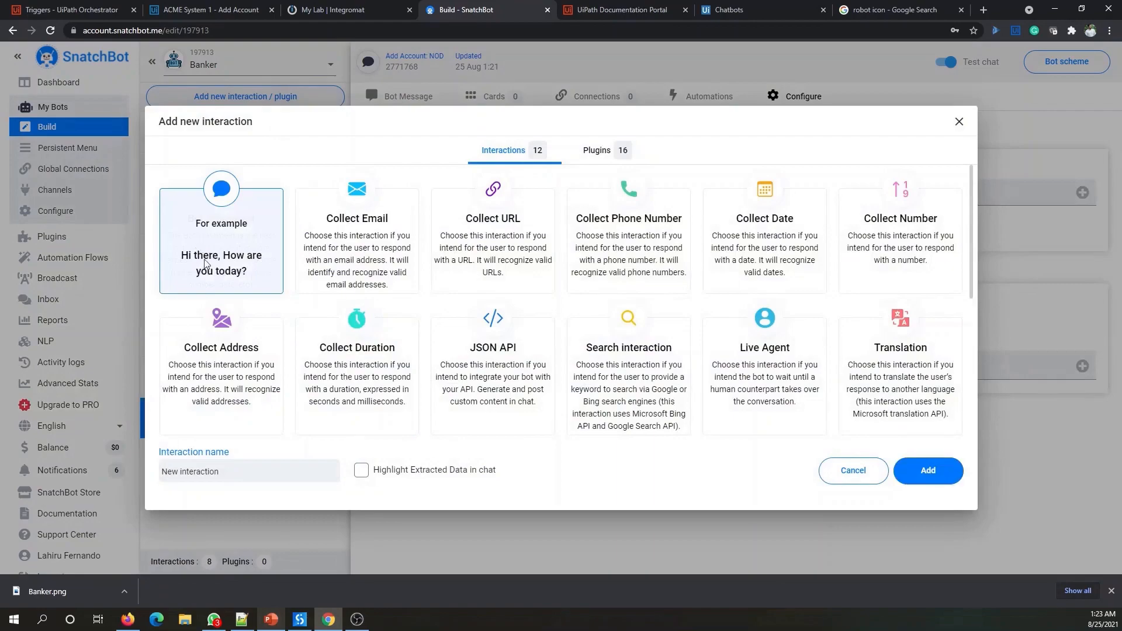
pyautogui.tripleClick(212, 471)
pyautogui.write('Confirmation')
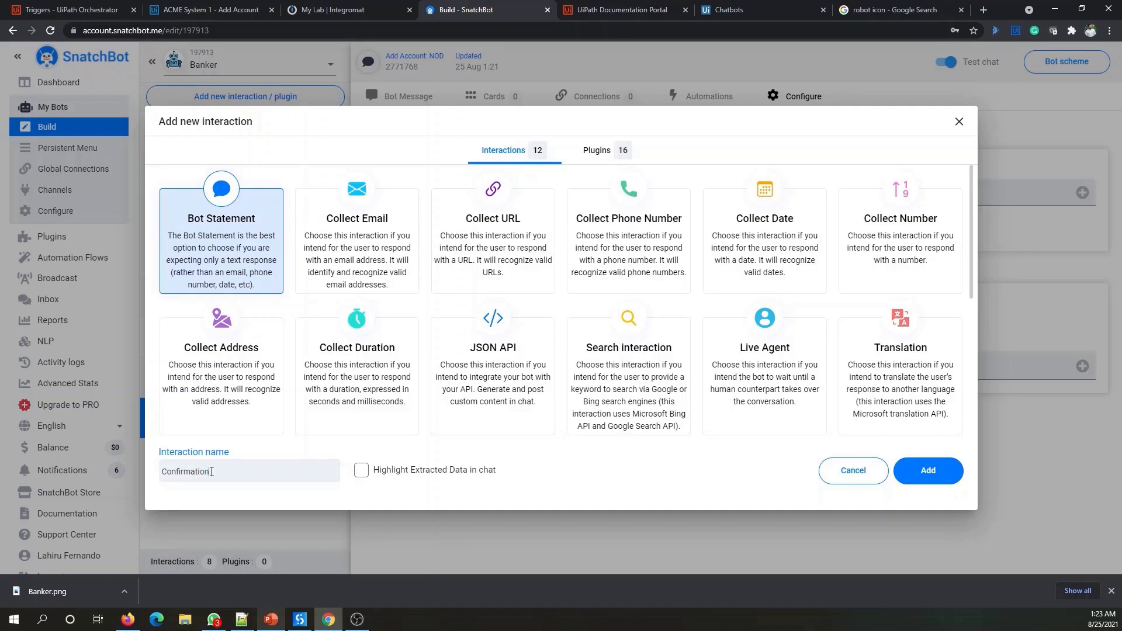
pyautogui.click(928, 473)
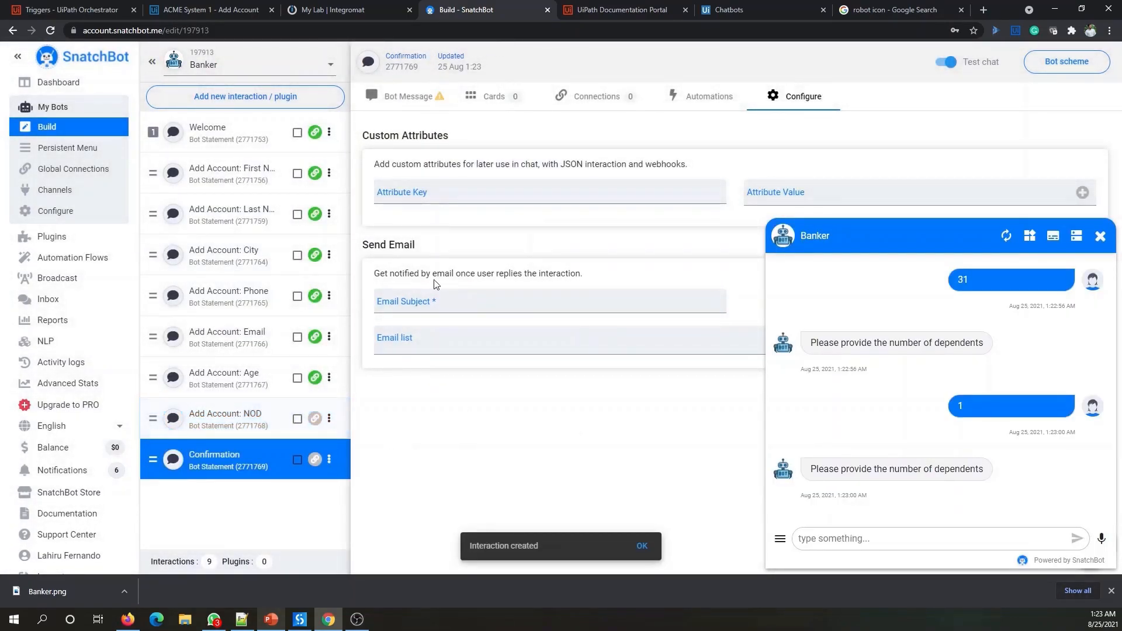
# - Open the Confirmation interaction's Bot Message editor and close the test chat
pyautogui.click(398, 101)
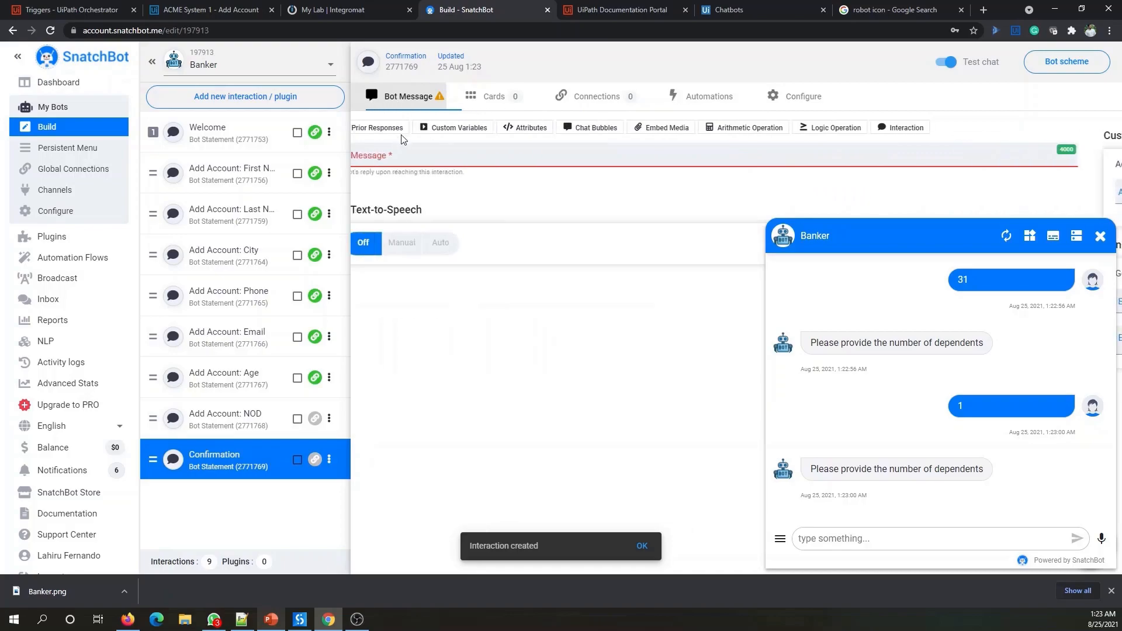
pyautogui.click(431, 161)
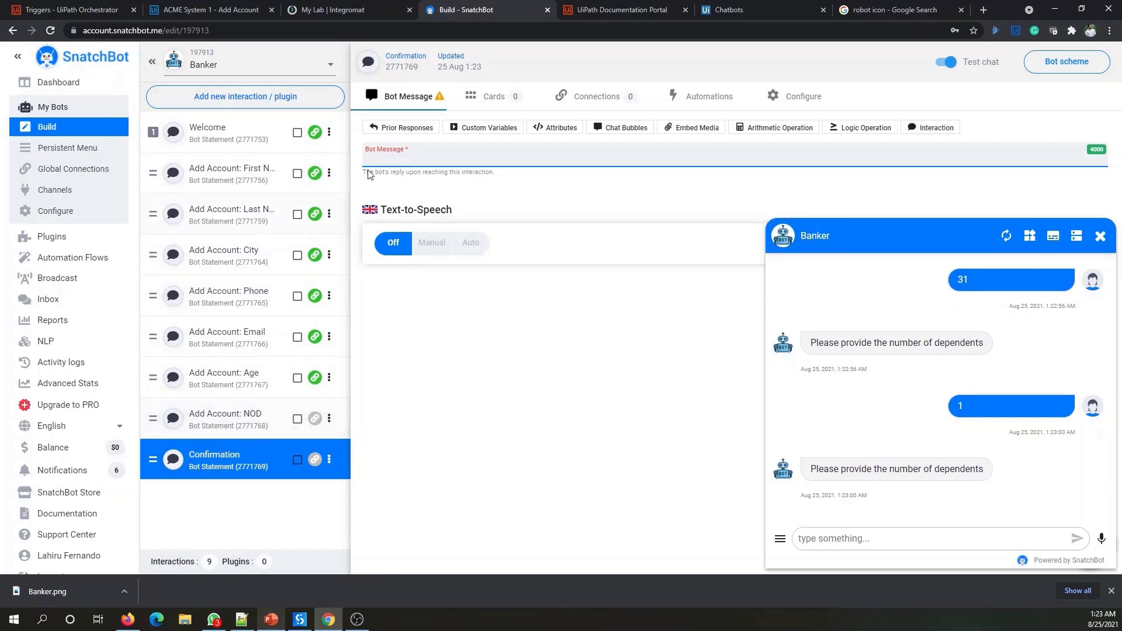
pyautogui.click(460, 205)
pyautogui.click(1100, 238)
pyautogui.click(437, 156)
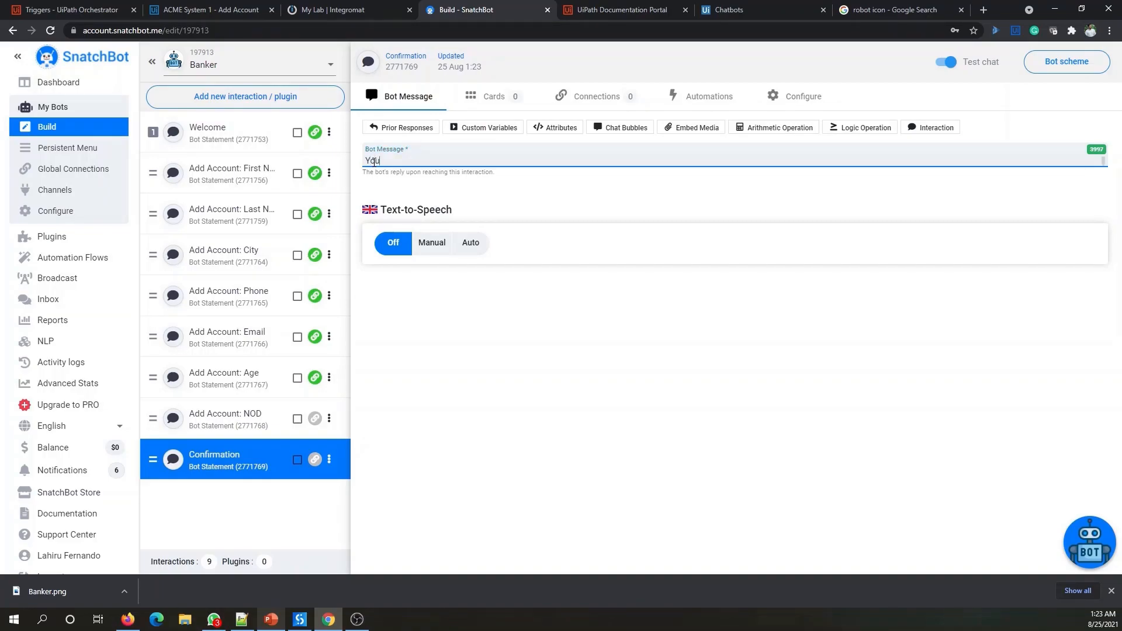
# - Write 'The values you have provided are:' followed by a 'First Name:' line
pyautogui.write('The values you have ro')
pyautogui.press('BackSpace')
pyautogui.press('BackSpace')
pyautogui.write('provided are:')
pyautogui.press('Return')
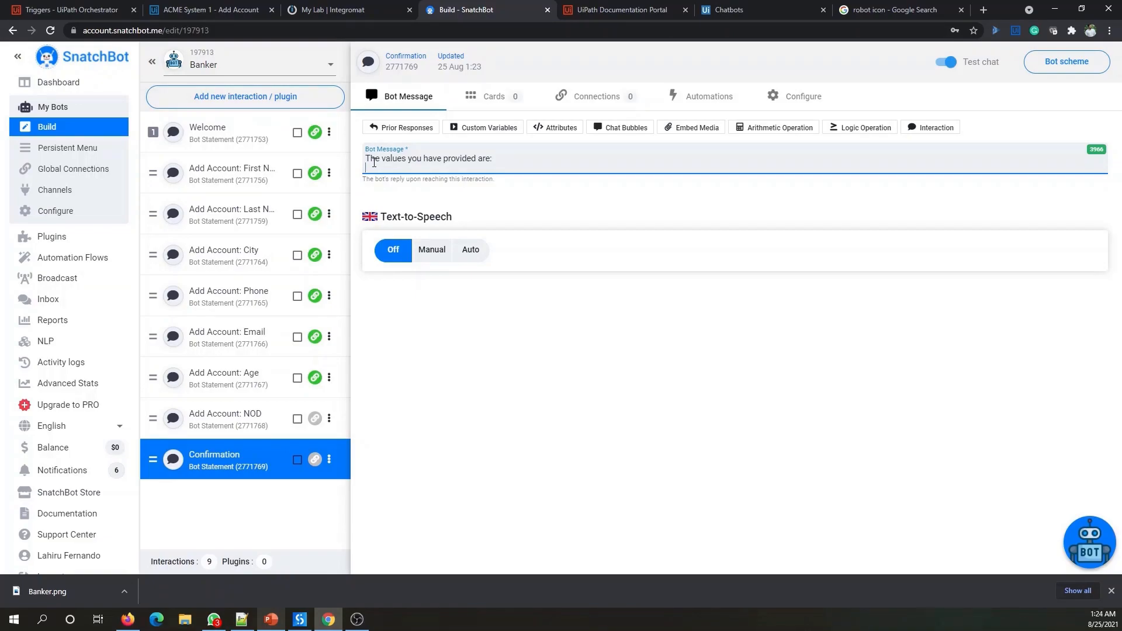
pyautogui.write('First Name:')
# - Insert a Prior Responses Response Text placeholder for interaction 2771756 and copy the line
pyautogui.click(408, 128)
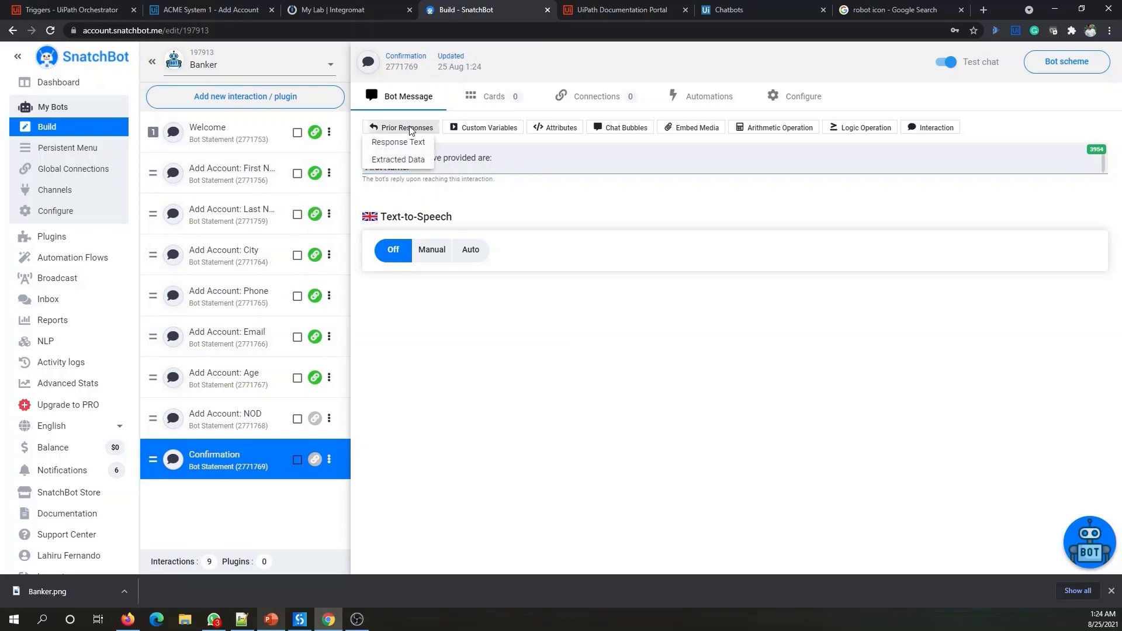
pyautogui.click(399, 142)
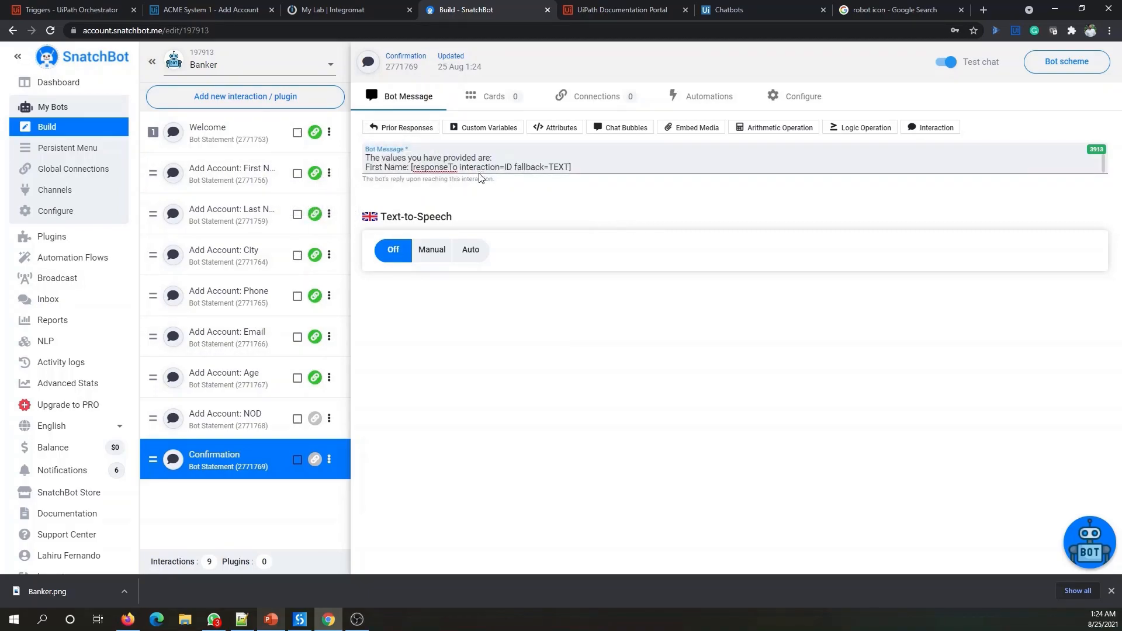
pyautogui.doubleClick(506, 167)
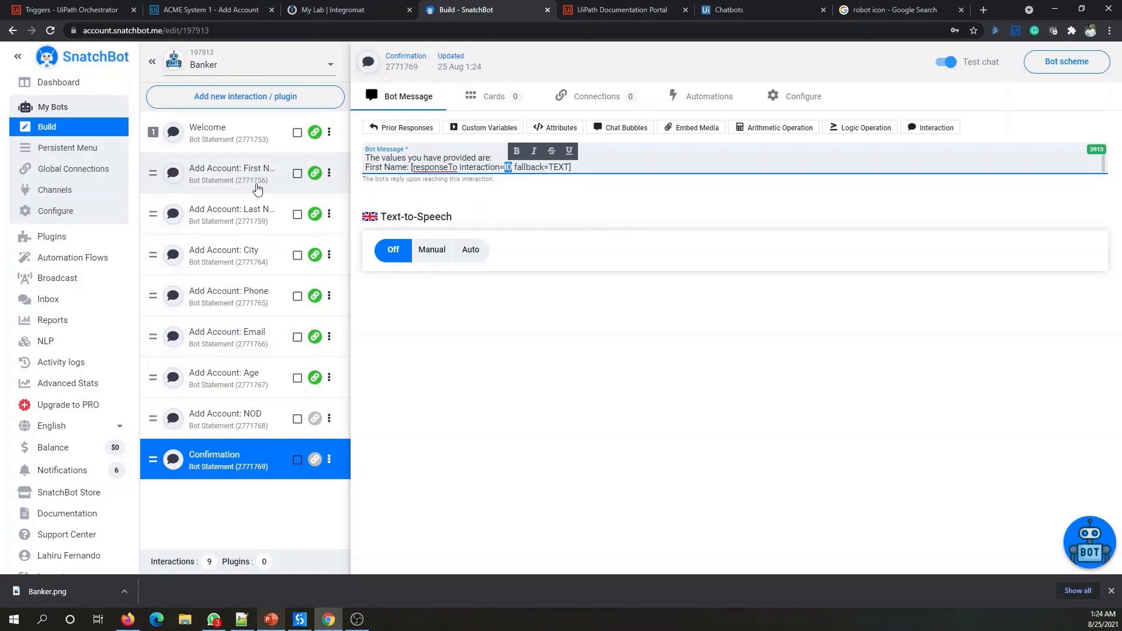
pyautogui.write('2771756')
pyautogui.moveTo(620, 166); pyautogui.dragTo(357, 176)
pyautogui.hotkey('ctrl', 'c')
pyautogui.click(607, 168)
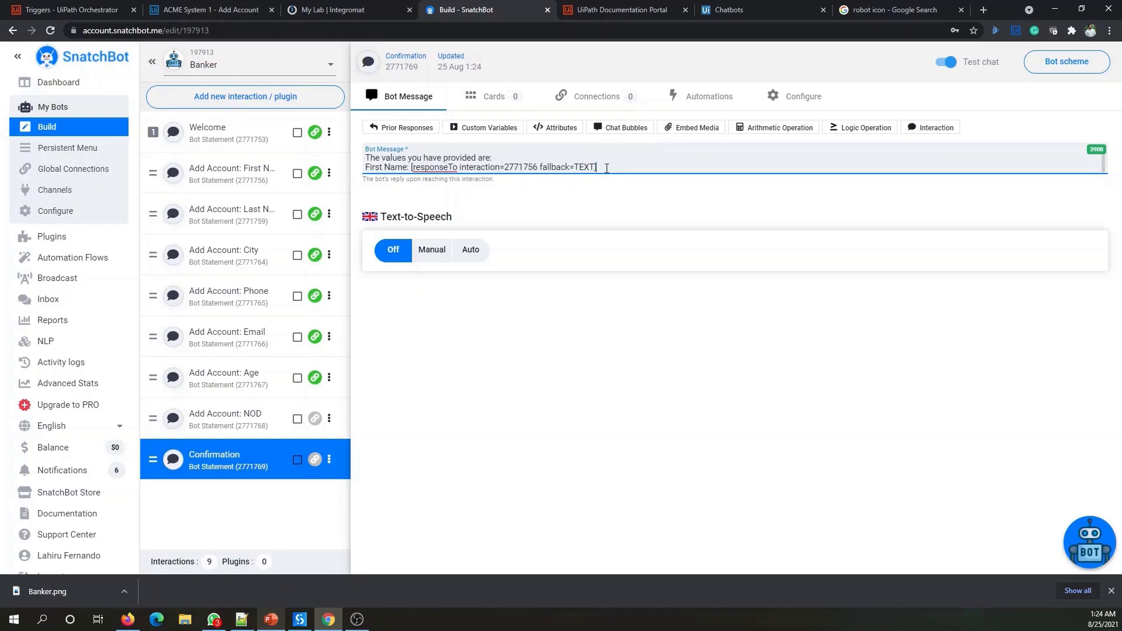
pyautogui.press('Return')
# - Add a 'Last Name:' line pulling the reply to interaction 2771759
pyautogui.write('Last')
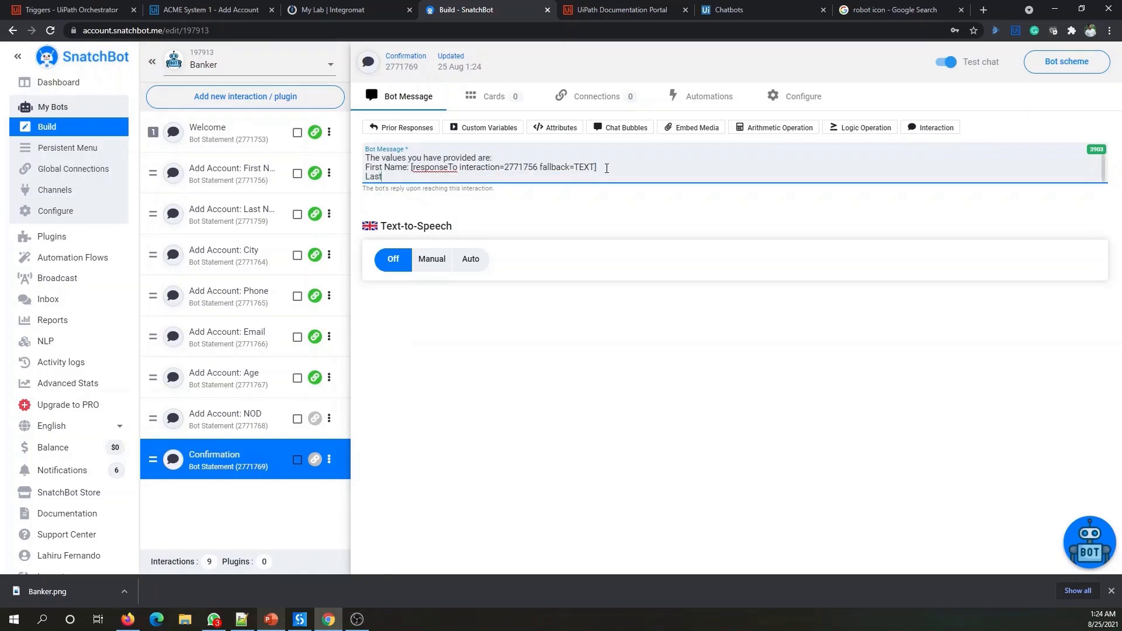
pyautogui.write(' Name:')
pyautogui.hotkey('ctrl', 'v')
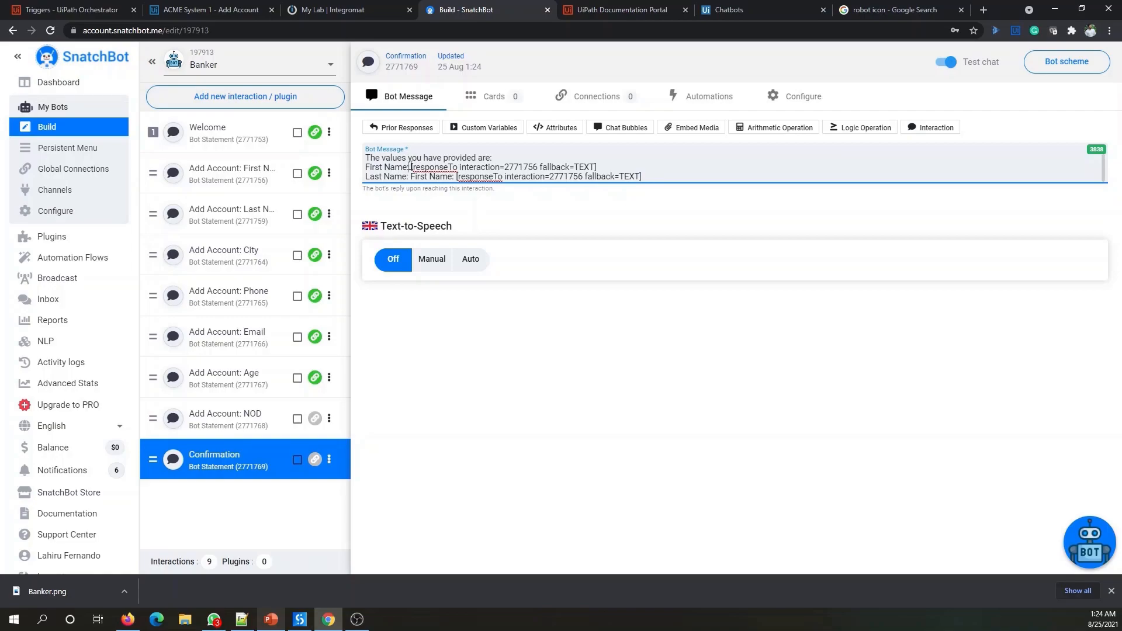
pyautogui.doubleClick(442, 167)
pyautogui.moveTo(609, 168); pyautogui.dragTo(411, 176)
pyautogui.press('BackSpace')
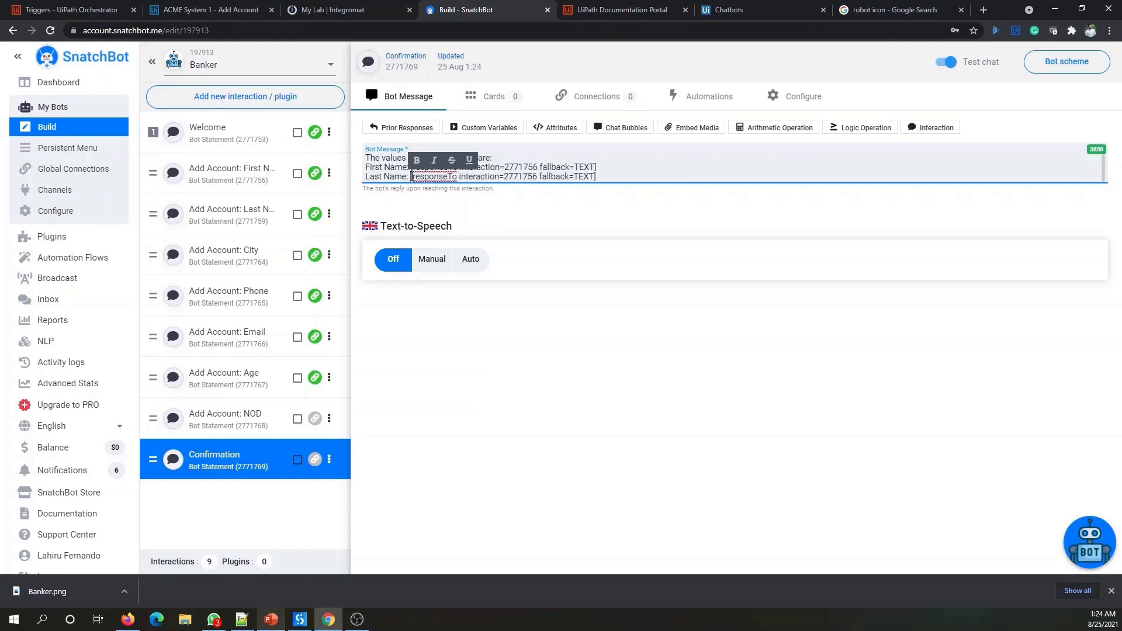
pyautogui.doubleClick(524, 177)
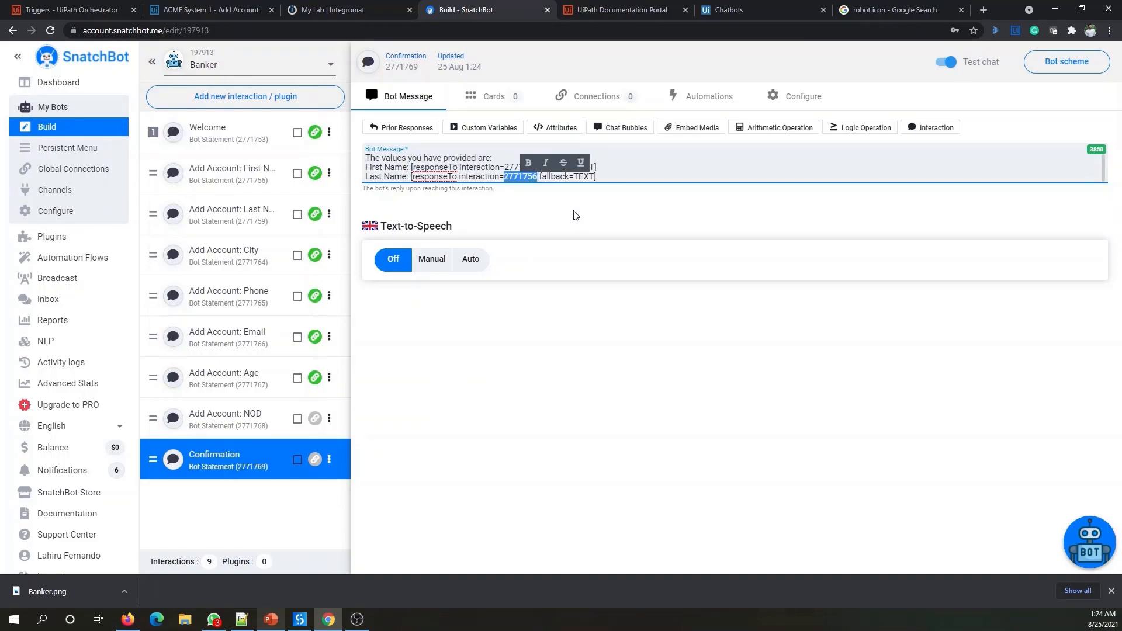
pyautogui.write('277175')
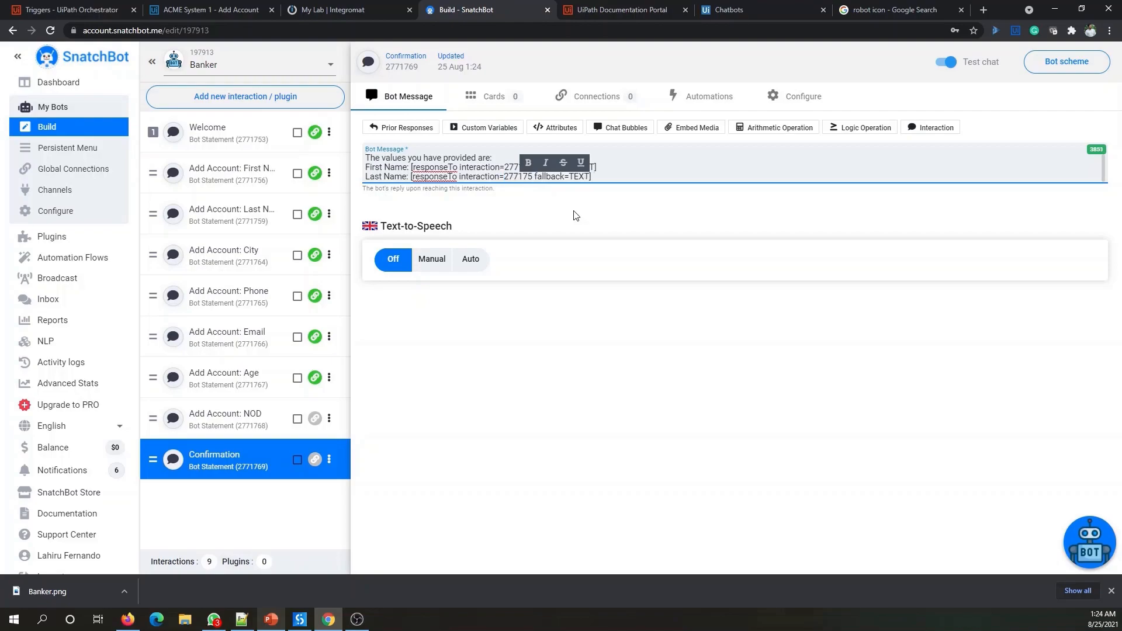
pyautogui.write('9')
pyautogui.click(619, 174)
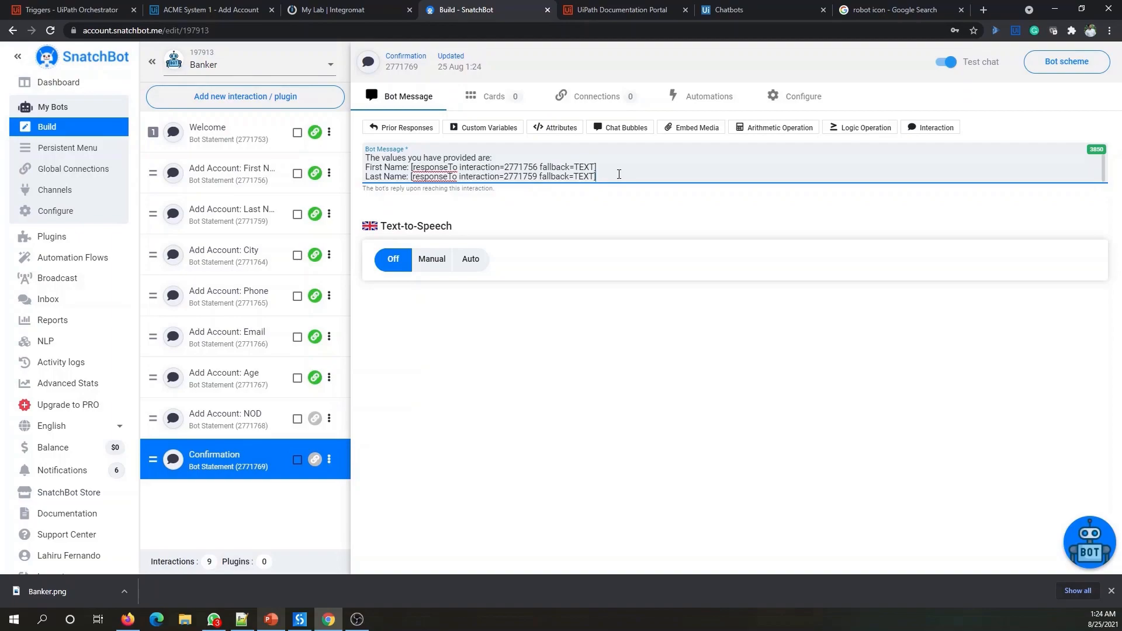
pyautogui.press('Return')
# - Add a City line referencing the reply to interaction 2771764
pyautogui.write('Cut')
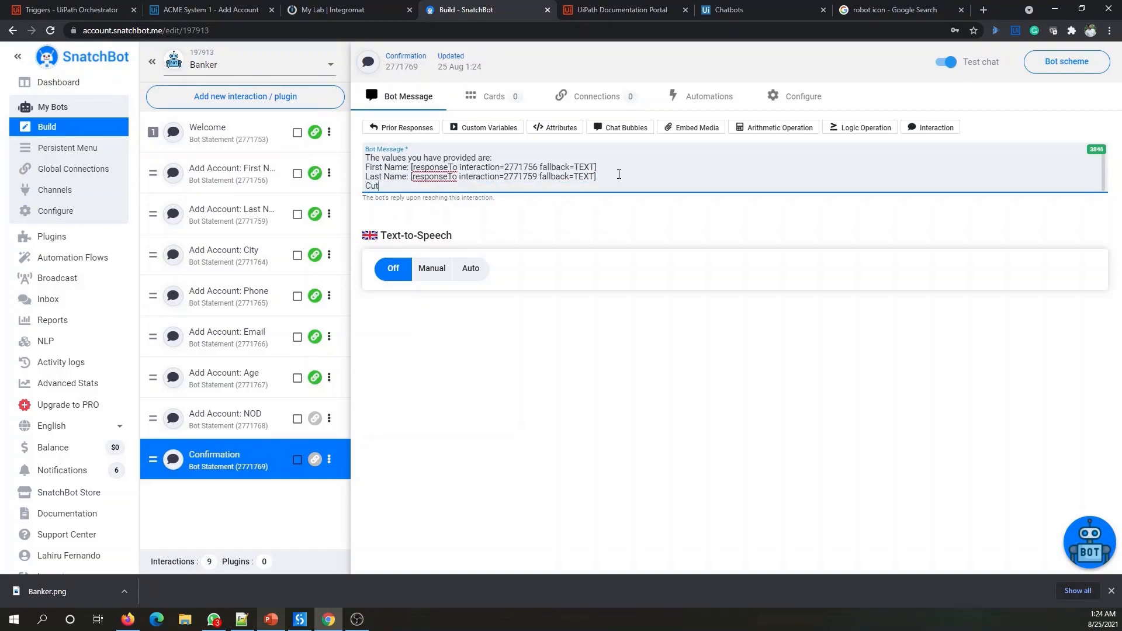
pyautogui.write('ity:')
pyautogui.write('[responseTo interaction=2771756 fallback=TEXT]')
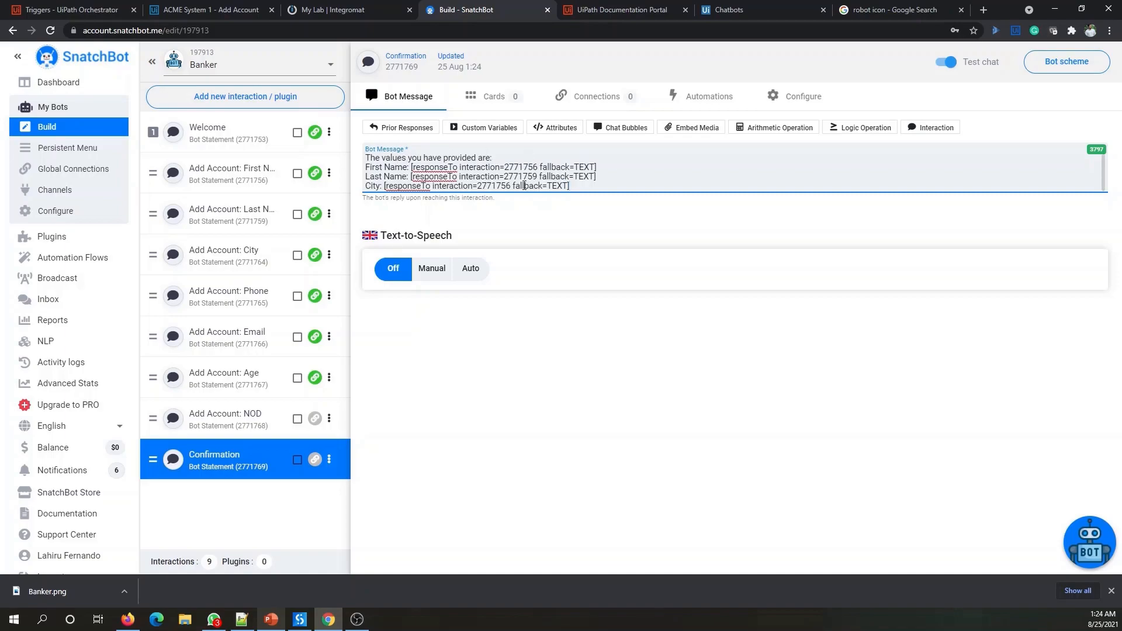
pyautogui.moveTo(500, 186); pyautogui.dragTo(510, 189)
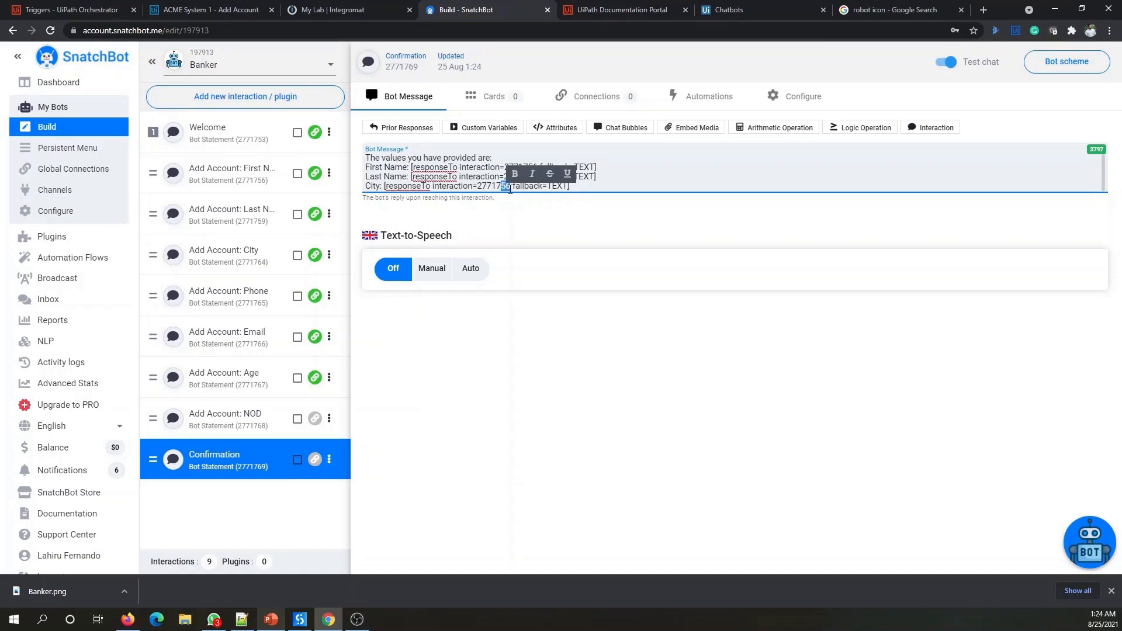
pyautogui.write('64')
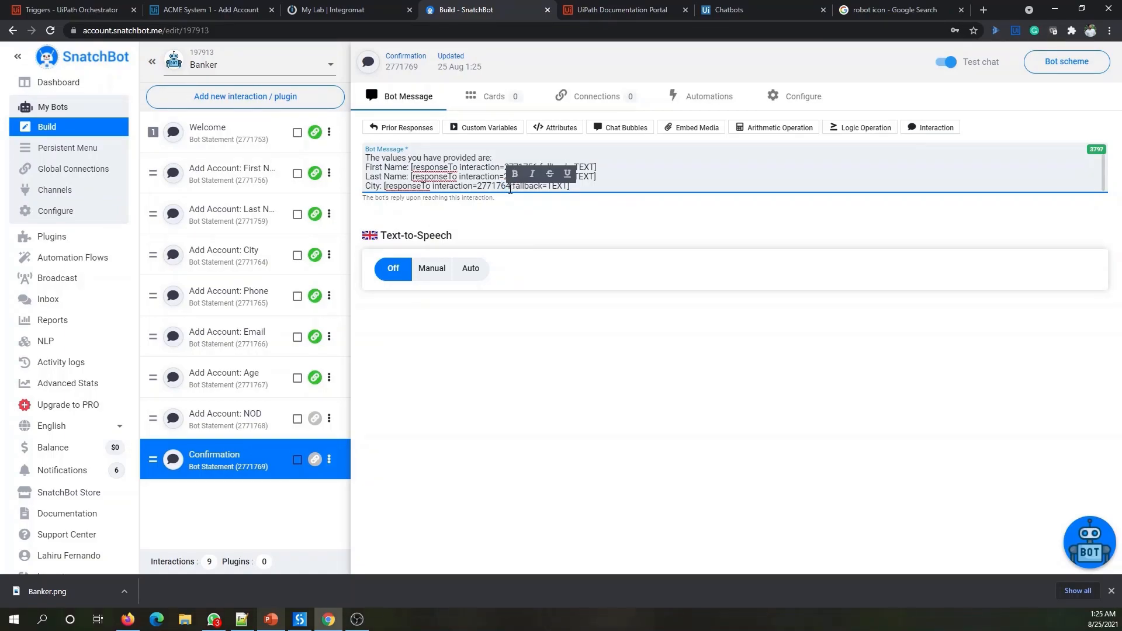
pyautogui.click(598, 186)
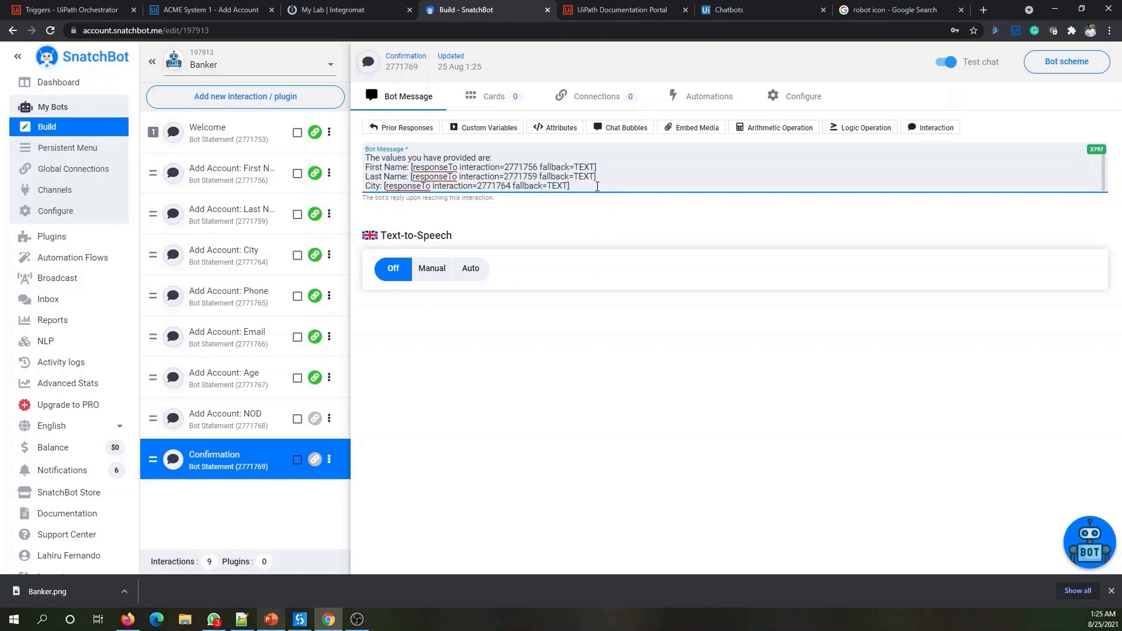
pyautogui.press('Return')
# - Add a 'Phone Number:' line referencing the reply to interaction 2771765
pyautogui.write('[responseTo interaction=2771756 fallback=TEXT]')
pyautogui.hotkey('ctrl', 'z')
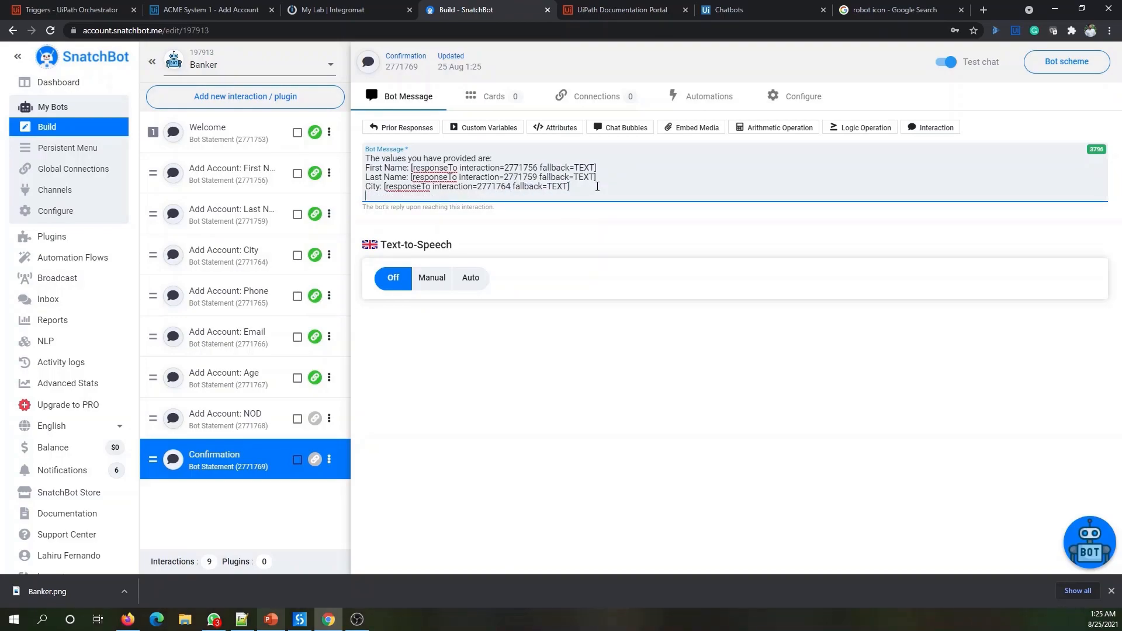
pyautogui.write('Phone Number:')
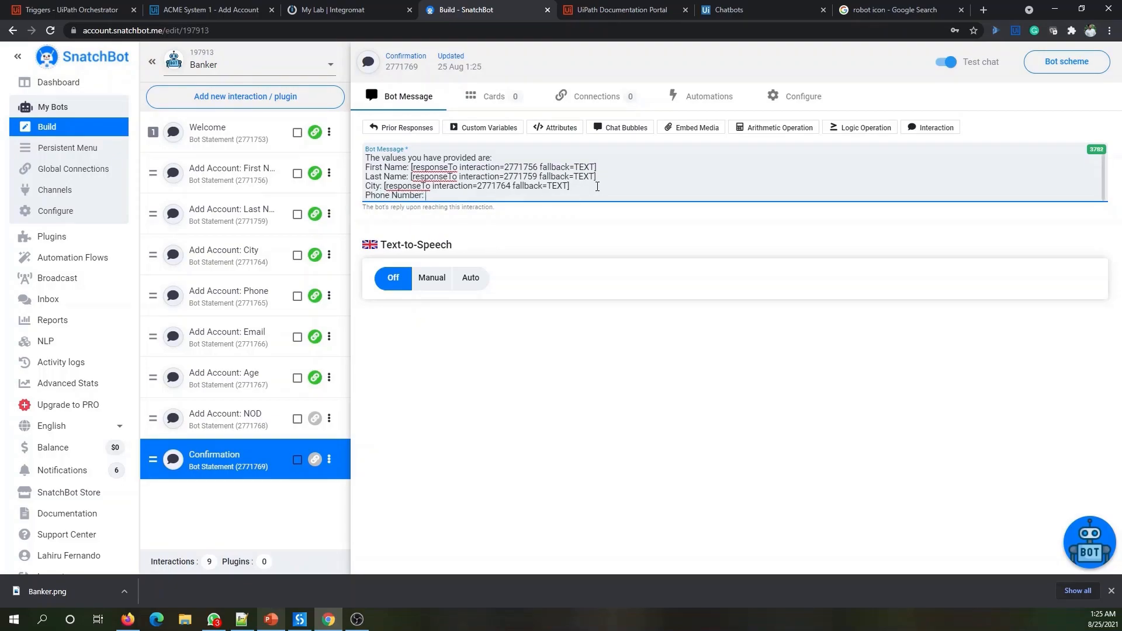
pyautogui.write('[responseTo interaction=2771756 fallback=TEXT]')
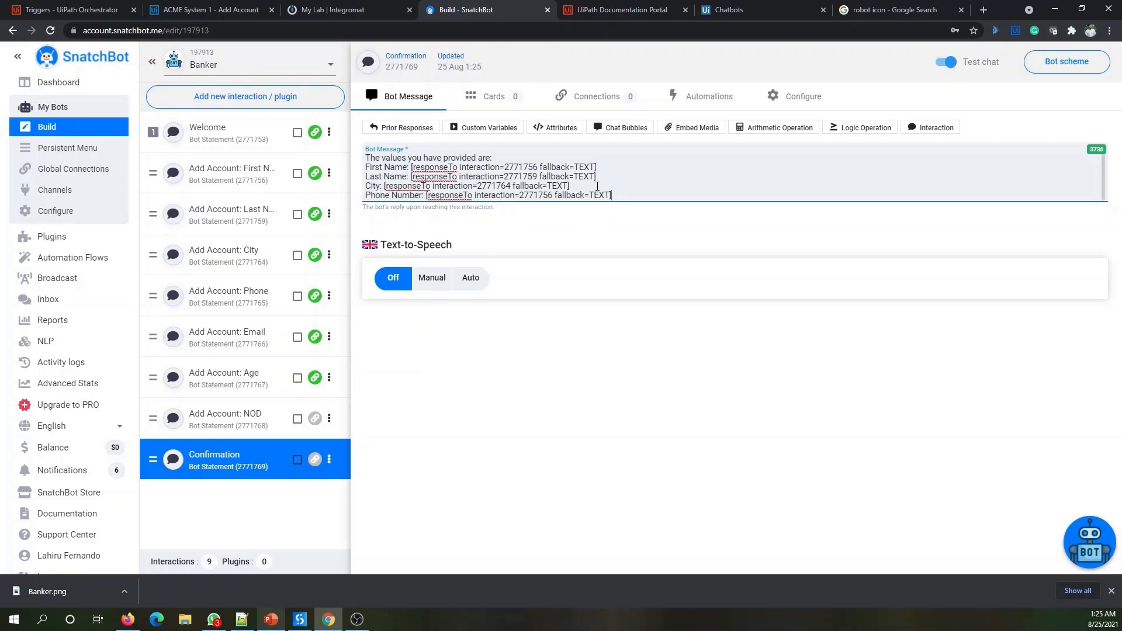
pyautogui.click(552, 195)
pyautogui.write('==')
pyautogui.write('65')
pyautogui.press('BackSpace')
pyautogui.press('BackSpace')
pyautogui.press('BackSpace')
pyautogui.press('BackSpace')
# - Add an 'Email:' line referencing the reply to interaction 2771766
pyautogui.press('Return')
pyautogui.write('Email:')
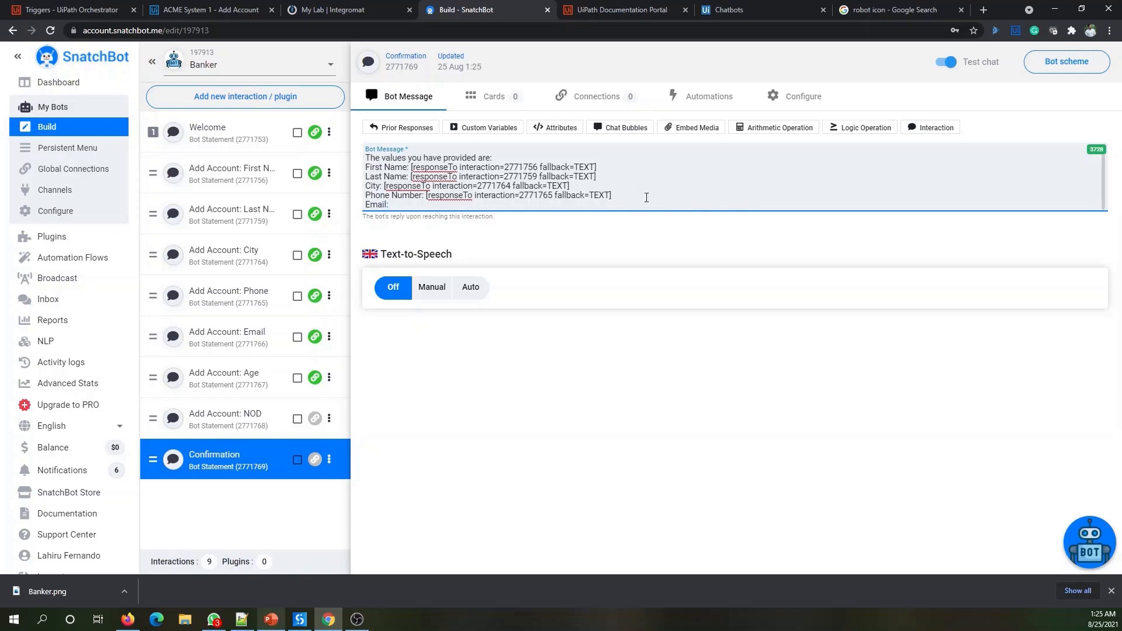
pyautogui.write('[responseTo interaction=2771756 fallback=TEXT]')
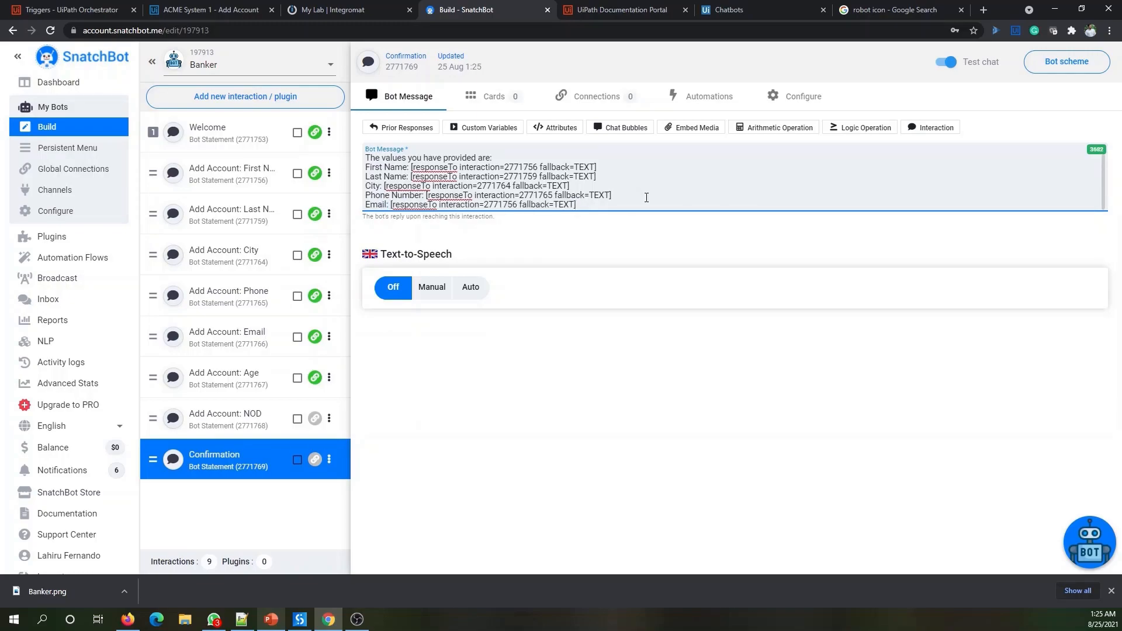
pyautogui.press('Left')
pyautogui.press('Left')
pyautogui.press('Left')
pyautogui.press('Left')
pyautogui.press('Left')
pyautogui.press('BackSpace')
pyautogui.press('BackSpace')
pyautogui.write('66')
# - Add an 'Age:' line referencing the reply to interaction 2771767
pyautogui.press('Return')
pyautogui.write('[responseTo interaction=2771756 fallback=TEXT]')
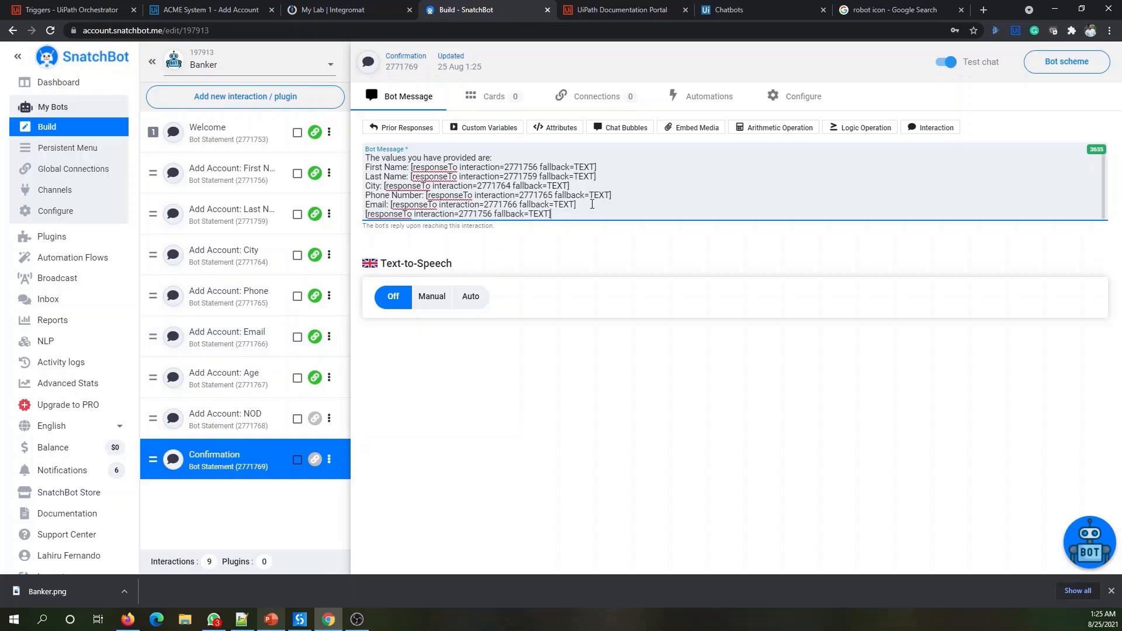
pyautogui.click(367, 214)
pyautogui.write('Age')
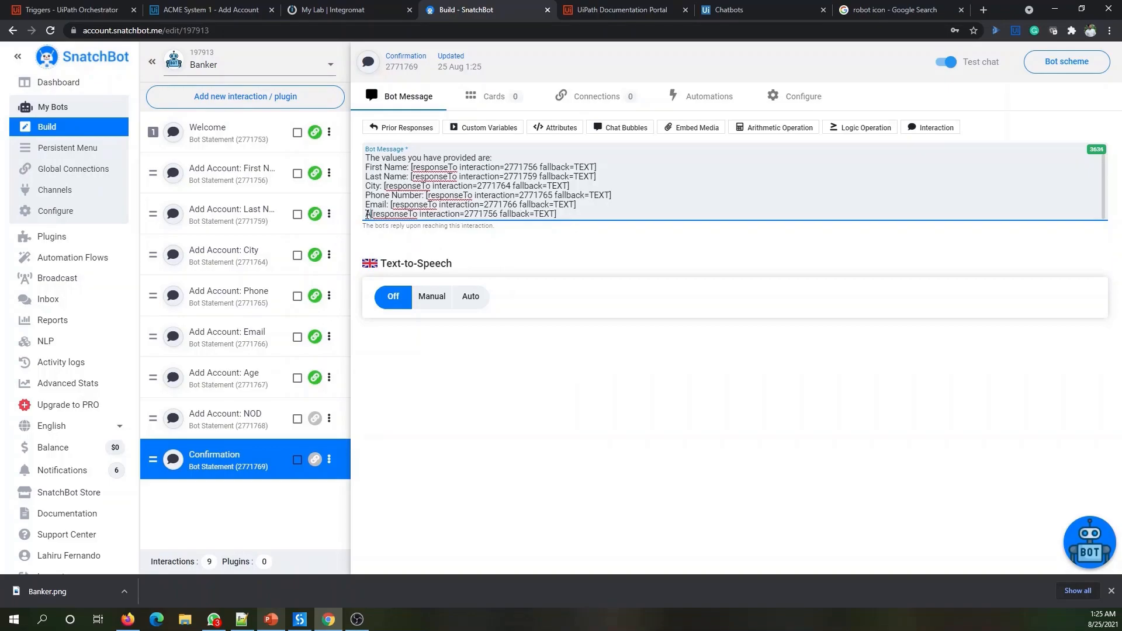
pyautogui.write(':')
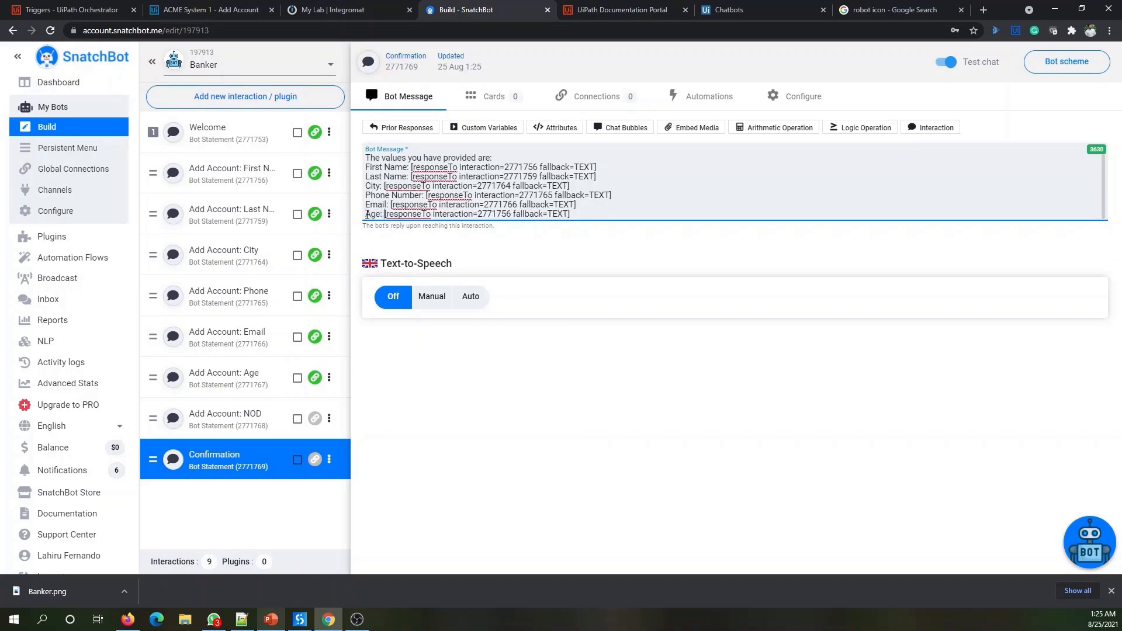
pyautogui.moveTo(501, 214); pyautogui.dragTo(511, 214)
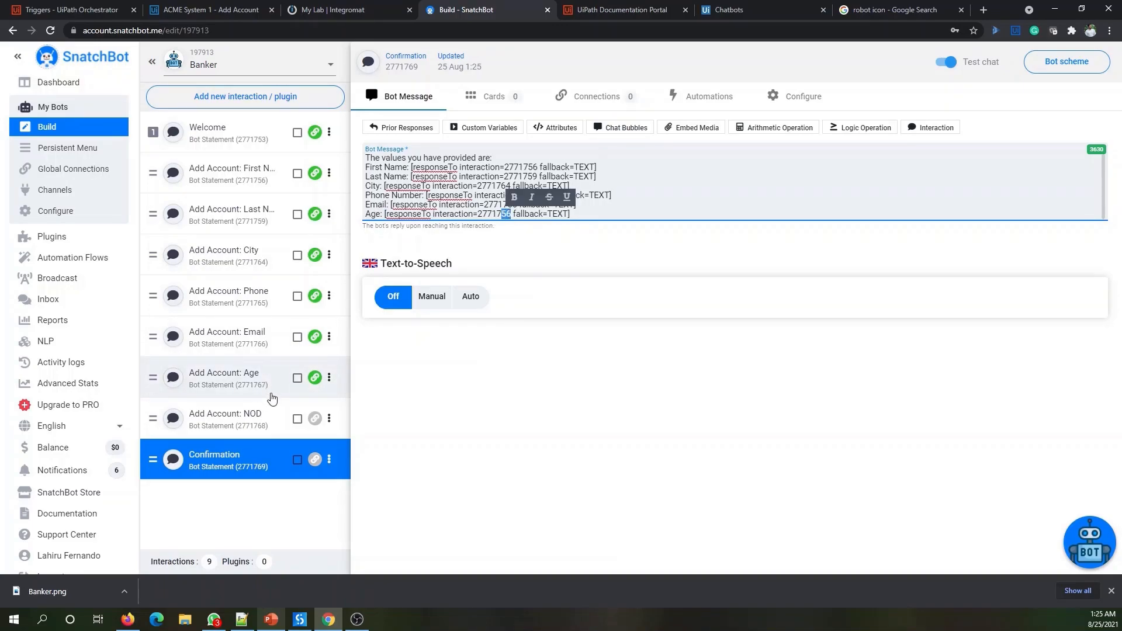
pyautogui.write('67')
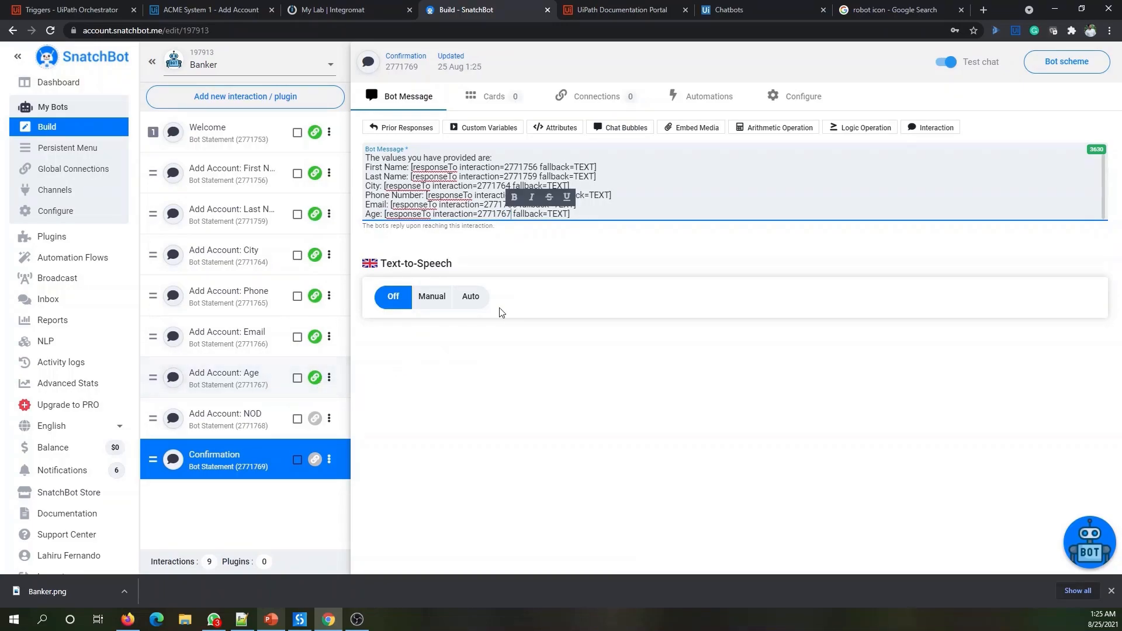
pyautogui.click(587, 215)
# - Add a 'Number of Dependants:' line referencing the reply to interaction 2771768
pyautogui.press('Return')
pyautogui.write('Nu')
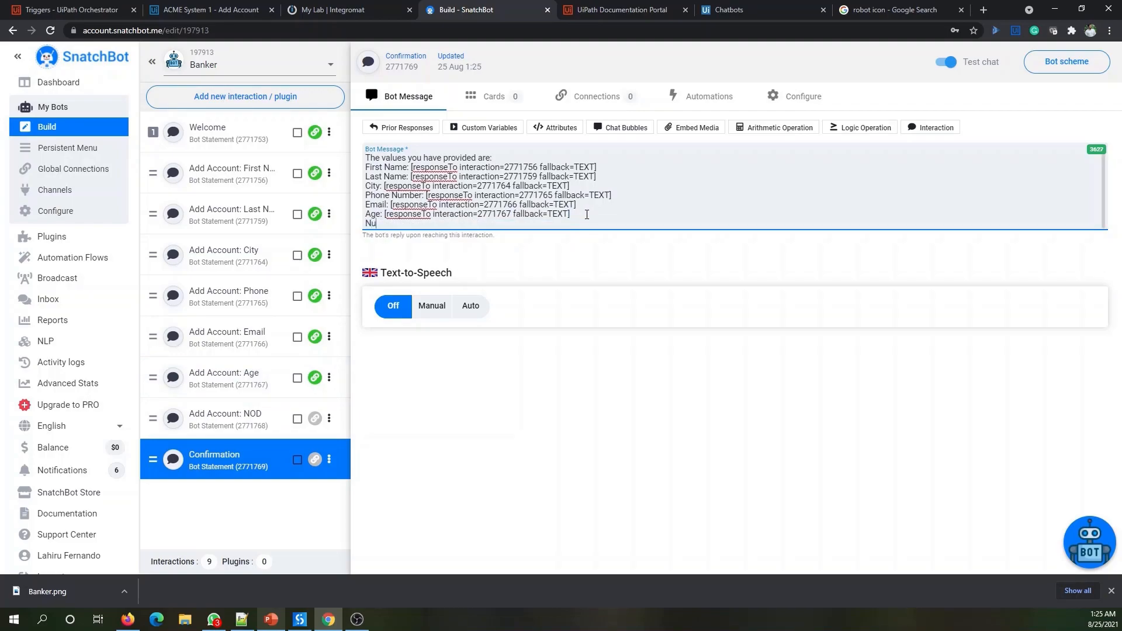
pyautogui.write('mber of Dependants:')
pyautogui.write('[responseTo interaction=2771756 fallback=TEXT]')
pyautogui.moveTo(583, 223); pyautogui.dragTo(574, 223)
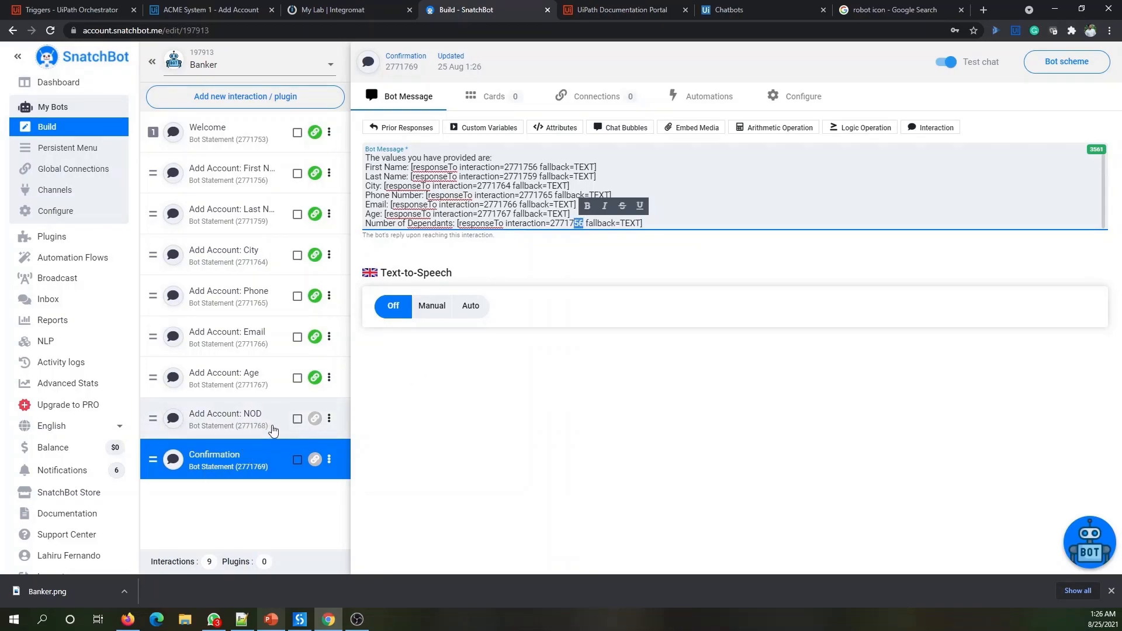
pyautogui.write('68')
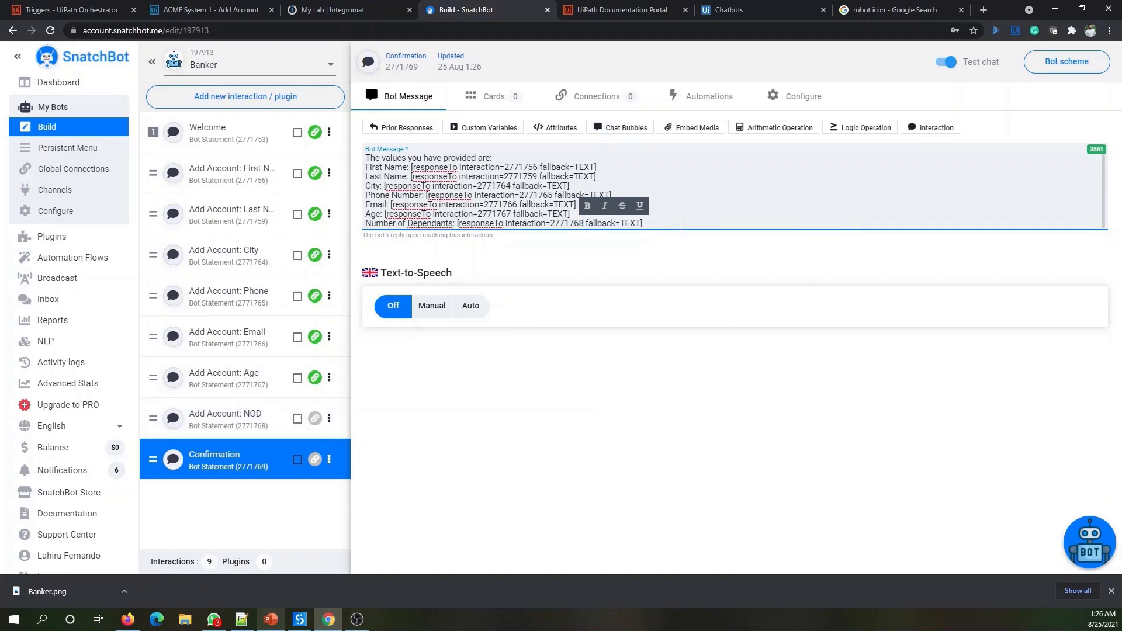
pyautogui.click(722, 214)
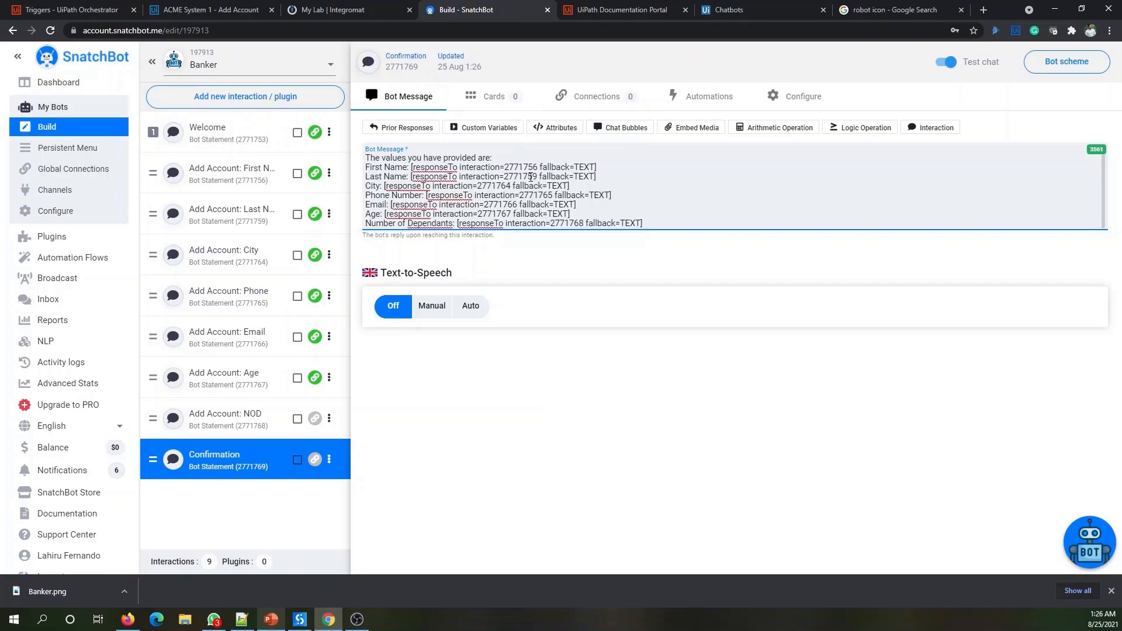
# - Add Yes and No quick replies to Confirmation without linking connections
pyautogui.click(606, 104)
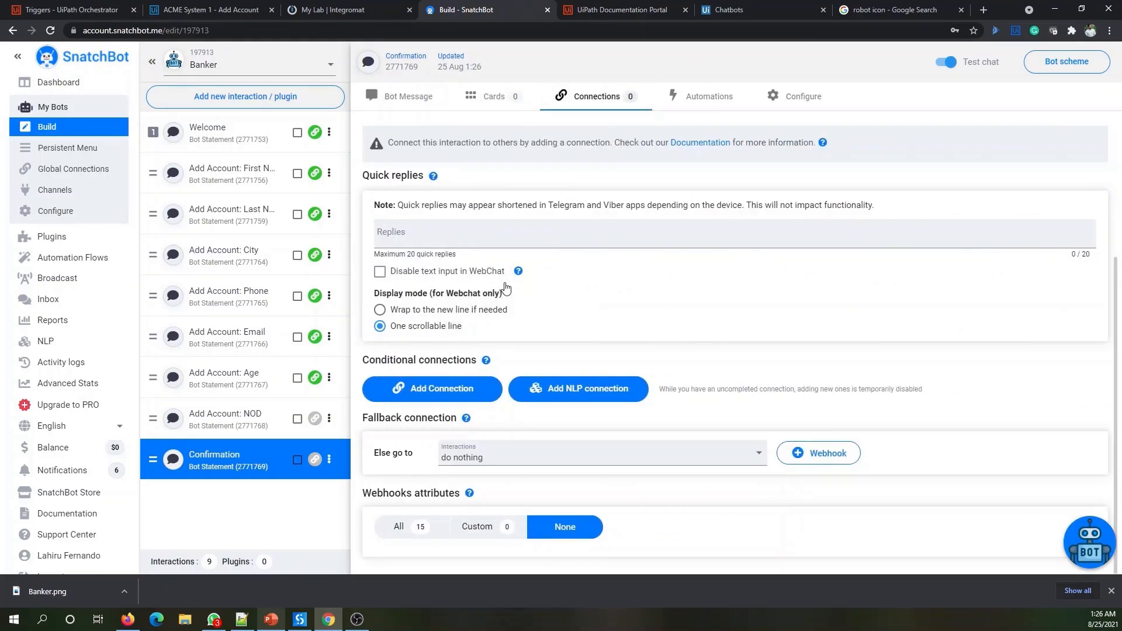
pyautogui.click(455, 235)
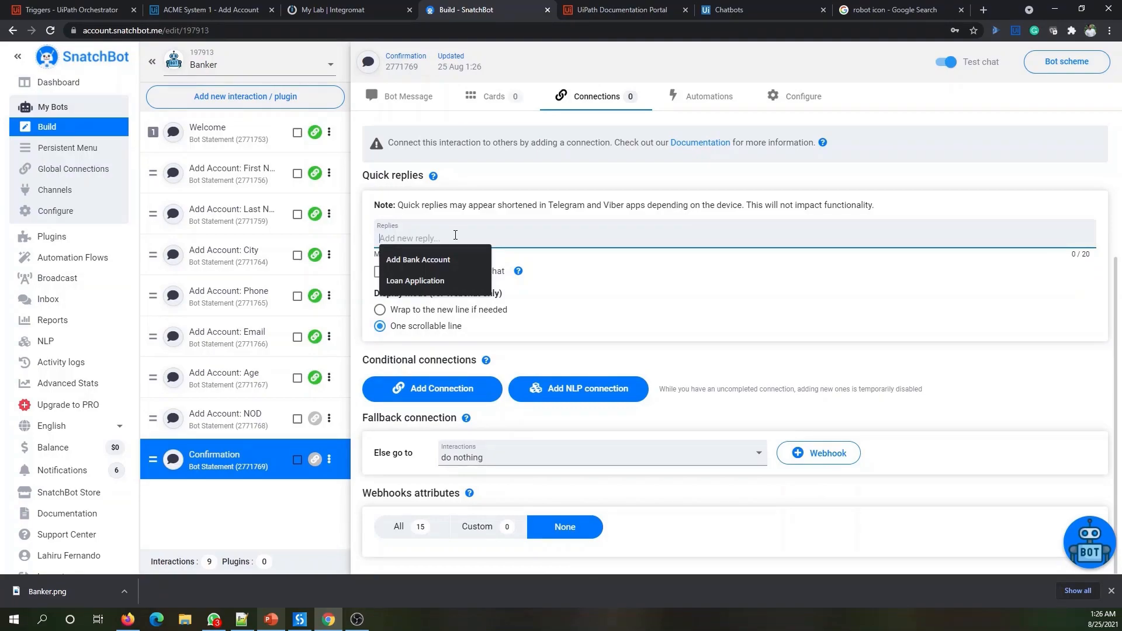
pyautogui.write('Yes')
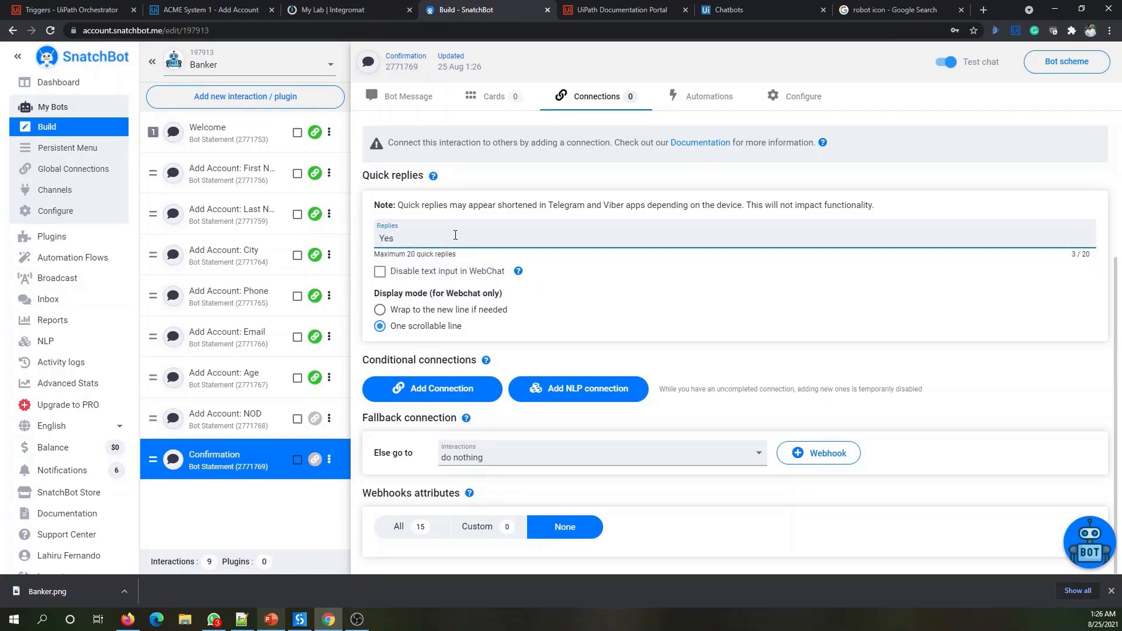
pyautogui.press('Return')
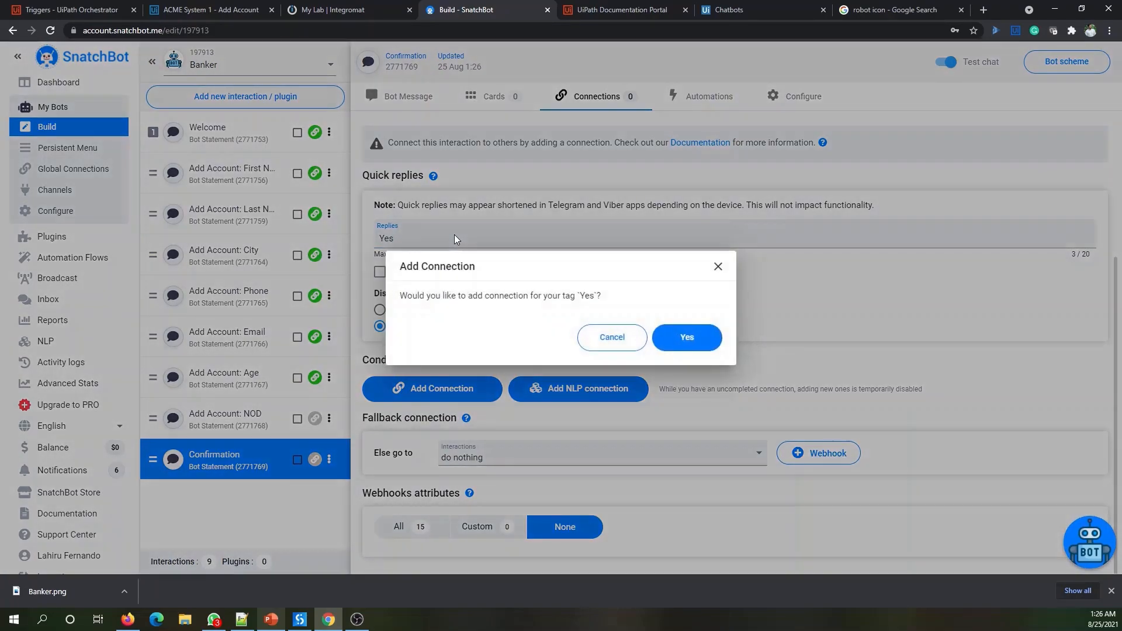
pyautogui.click(612, 337)
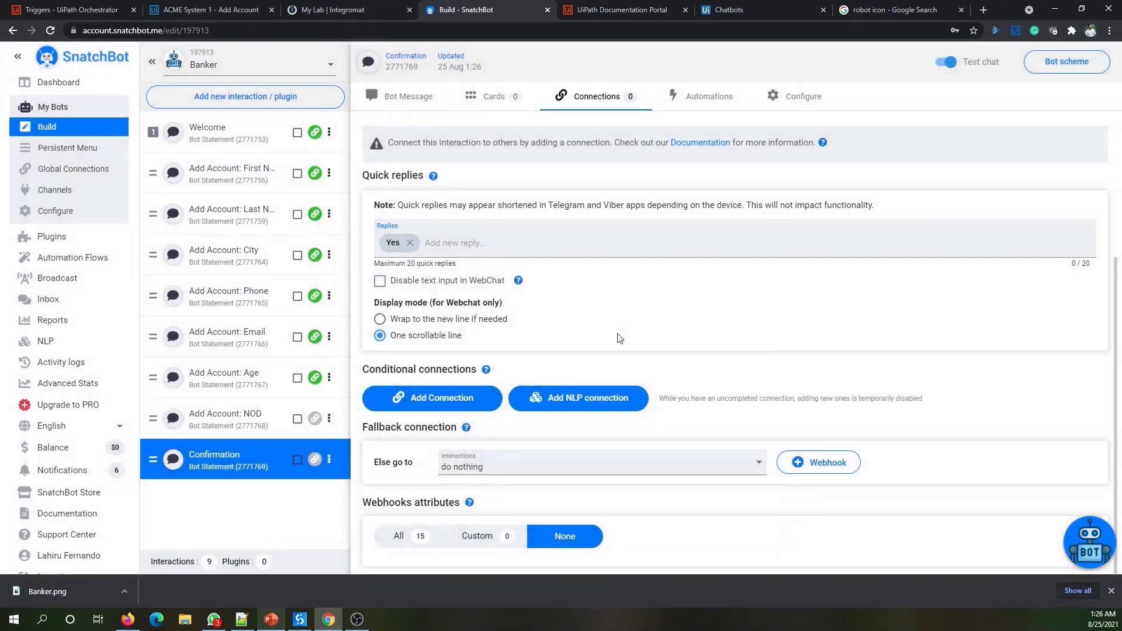
pyautogui.click(525, 253)
pyautogui.write('No')
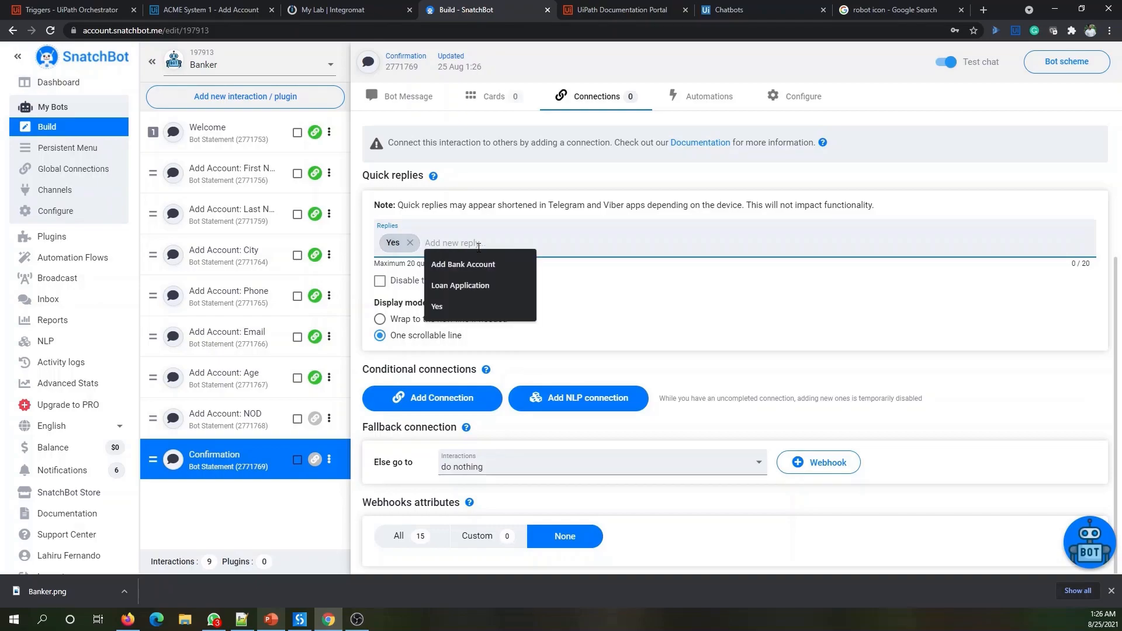
pyautogui.press('Return')
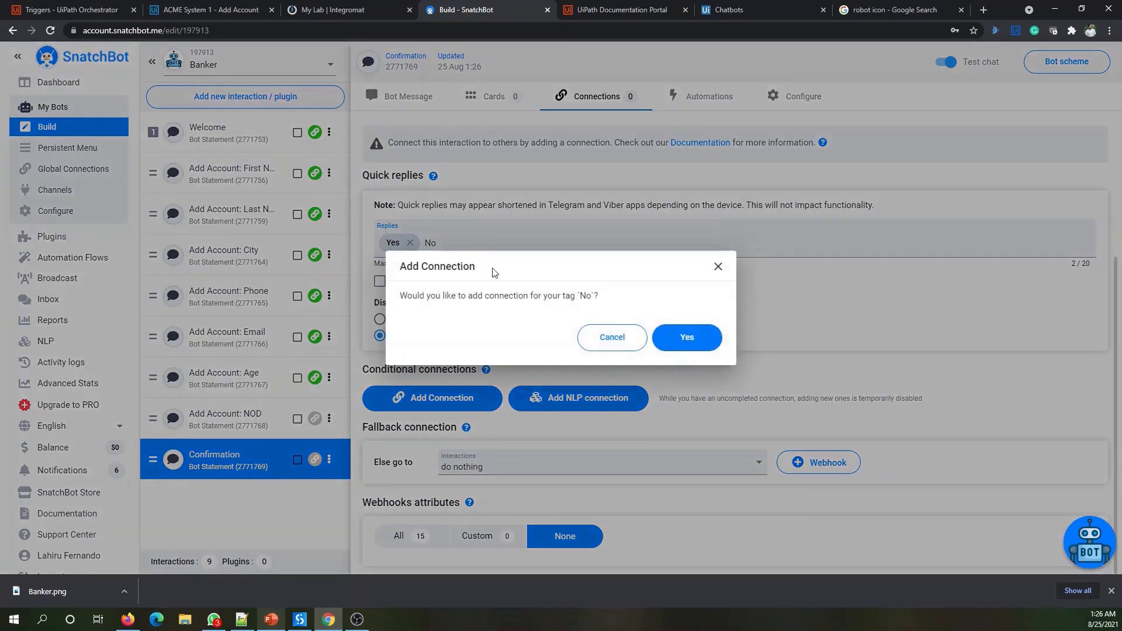
pyautogui.click(611, 337)
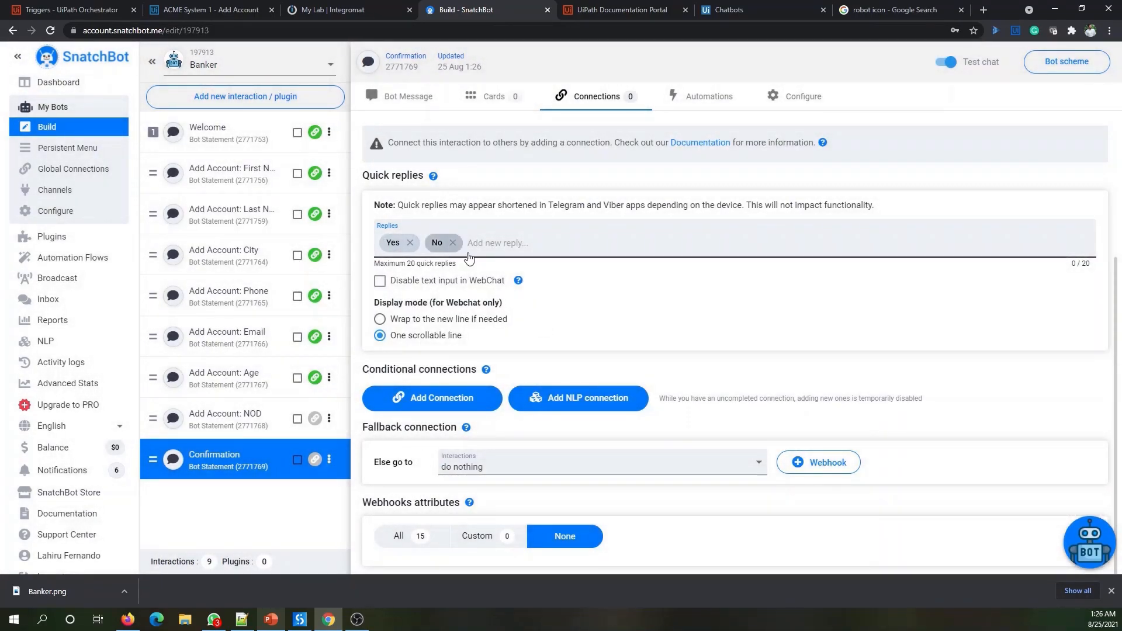
# - End the message with 'Are we OK to proceed?' and disable text input in WebChat
pyautogui.click(415, 107)
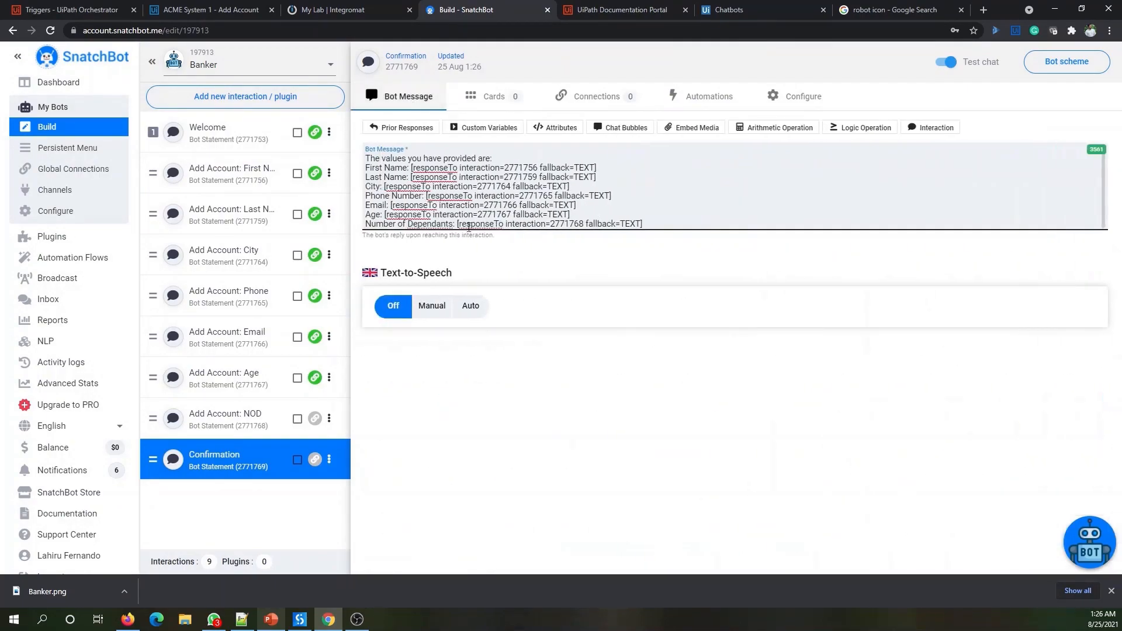
pyautogui.click(687, 224)
pyautogui.press('Return')
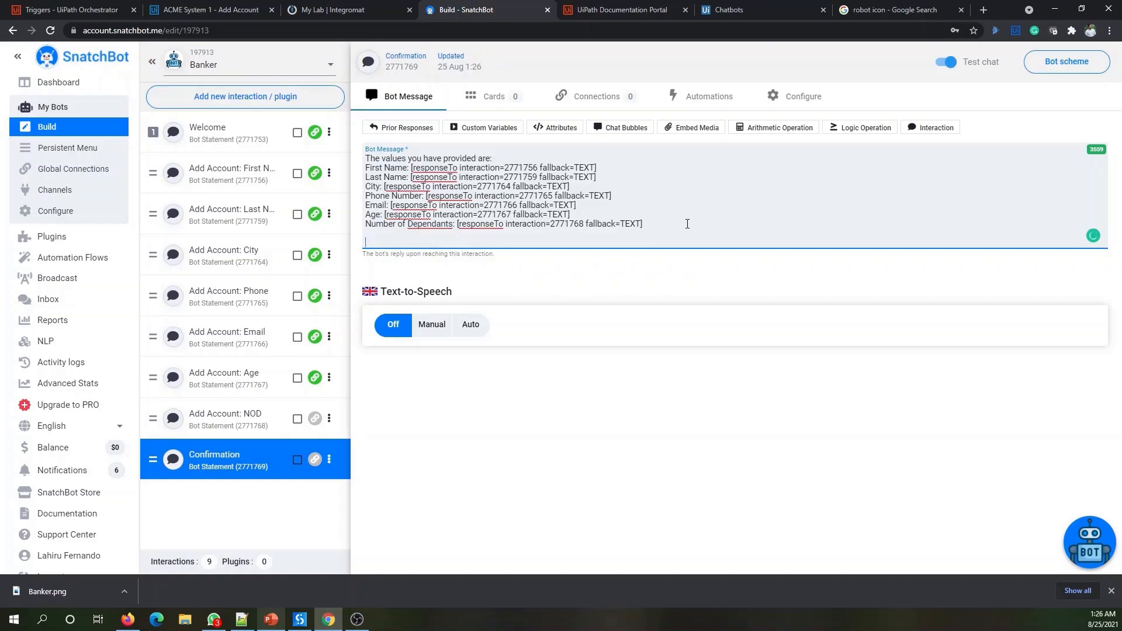
pyautogui.write('Are')
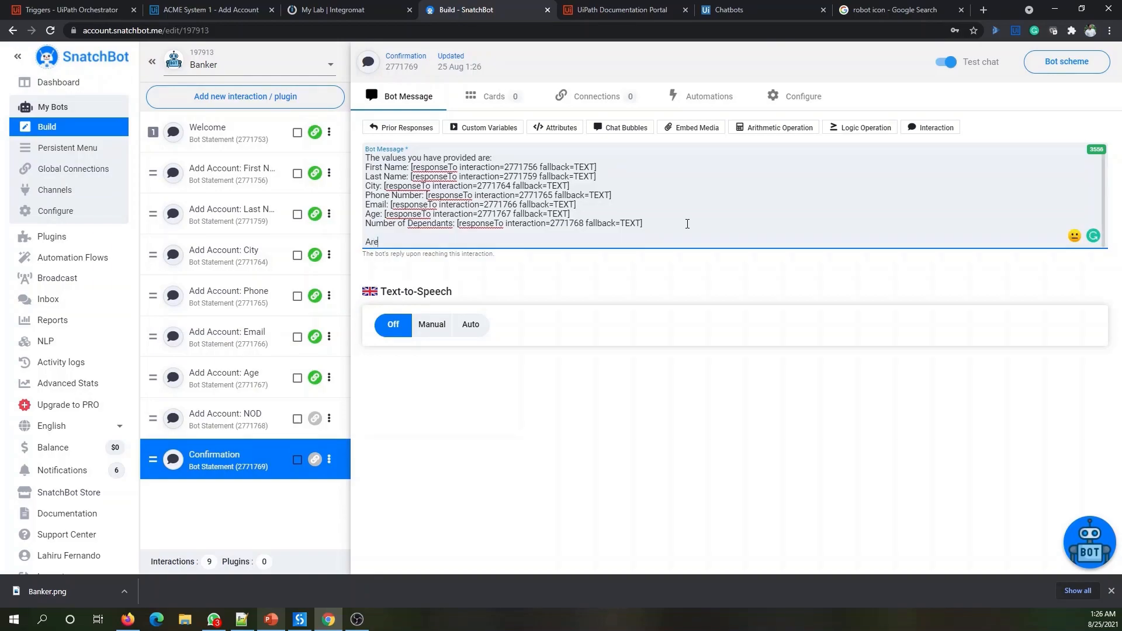
pyautogui.write(' we OK to proceed?')
pyautogui.click(590, 98)
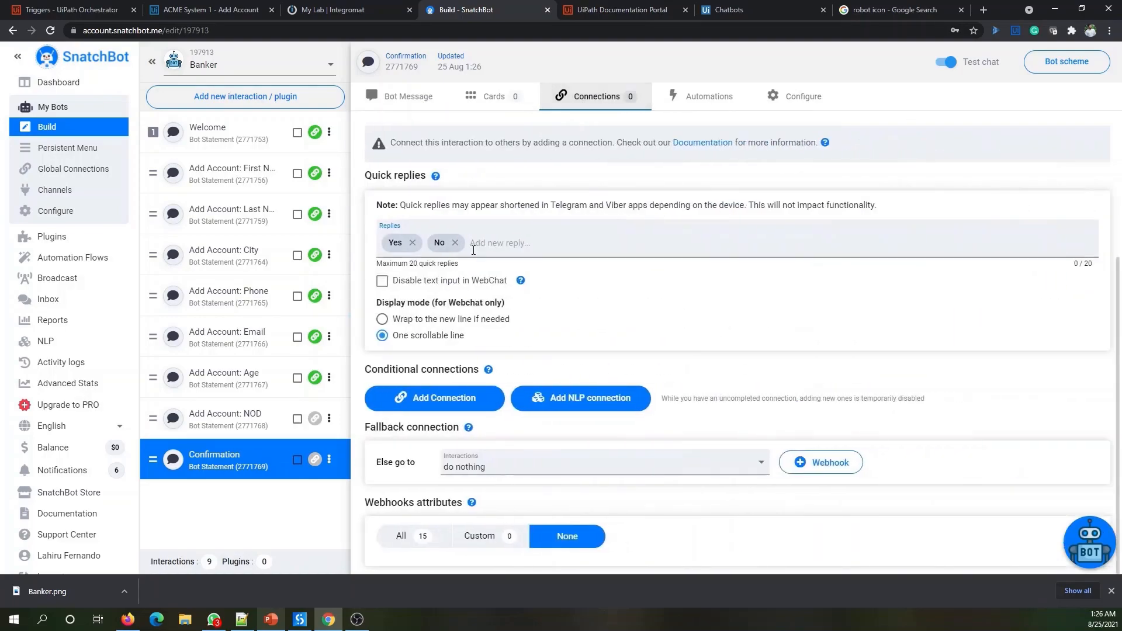
pyautogui.click(380, 282)
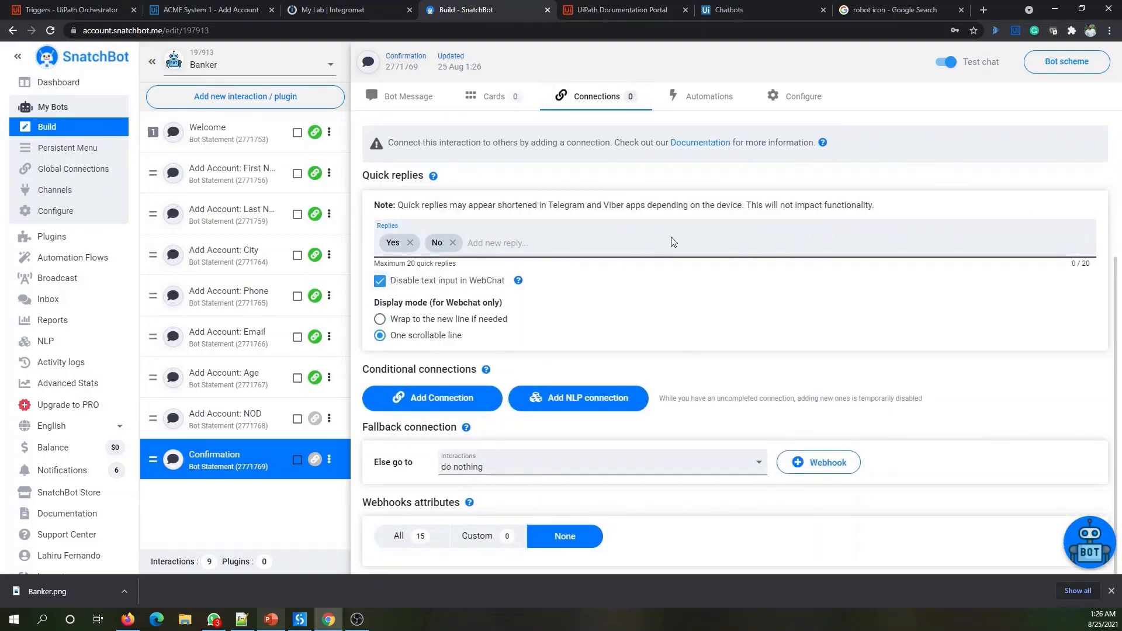
# - Restart the test chat, choose Add Bank Account, and send a first name, last name and city
pyautogui.click(1097, 547)
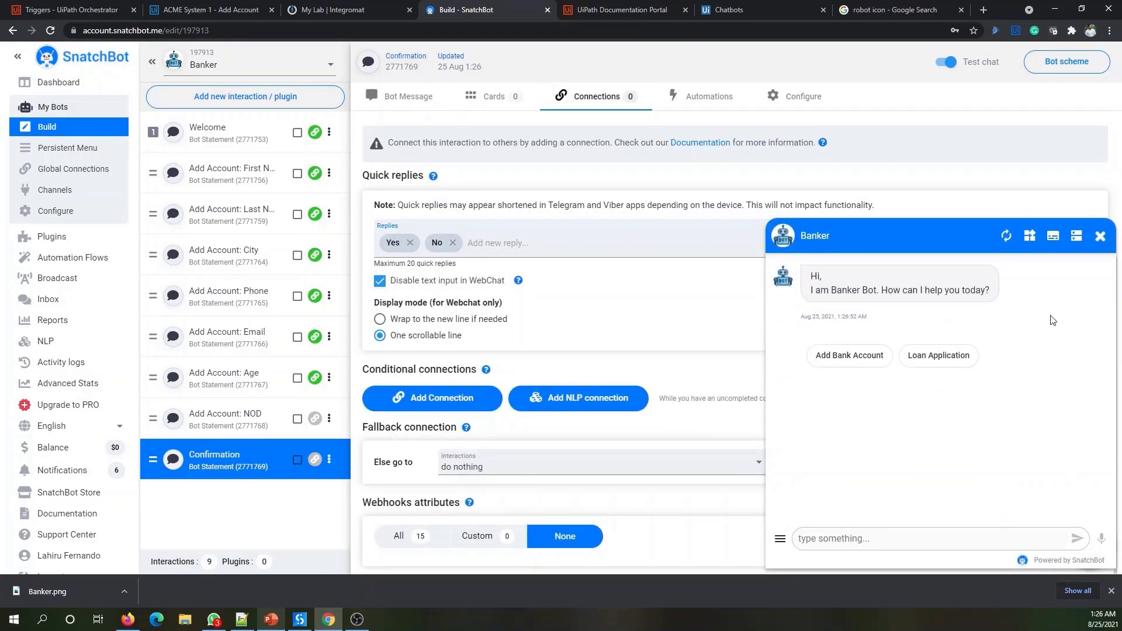
pyautogui.click(1009, 235)
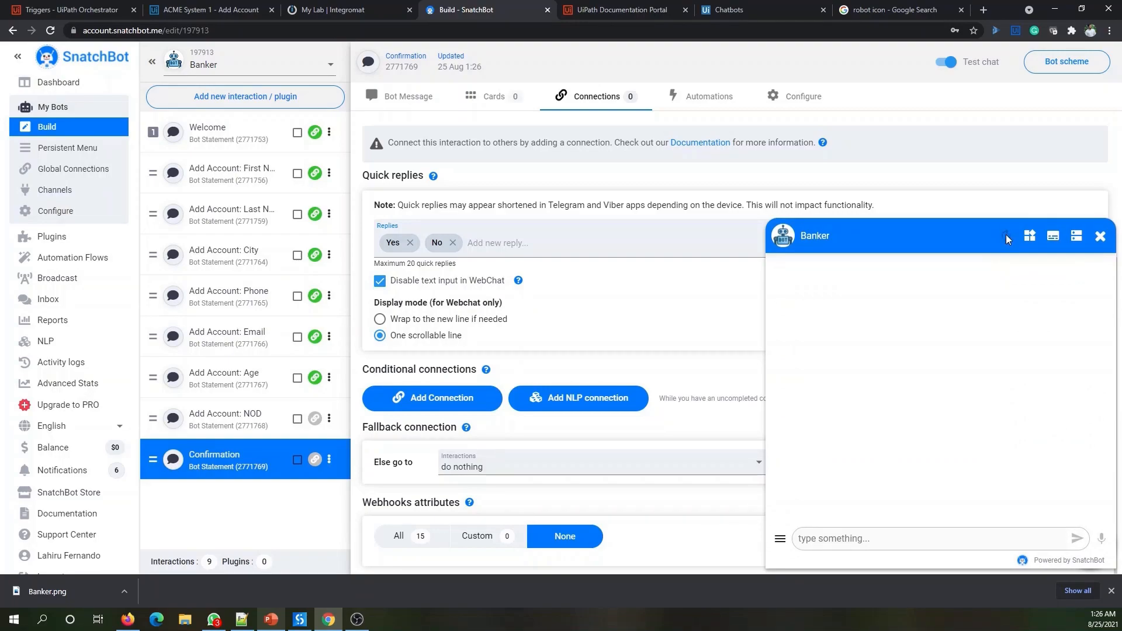
pyautogui.click(848, 358)
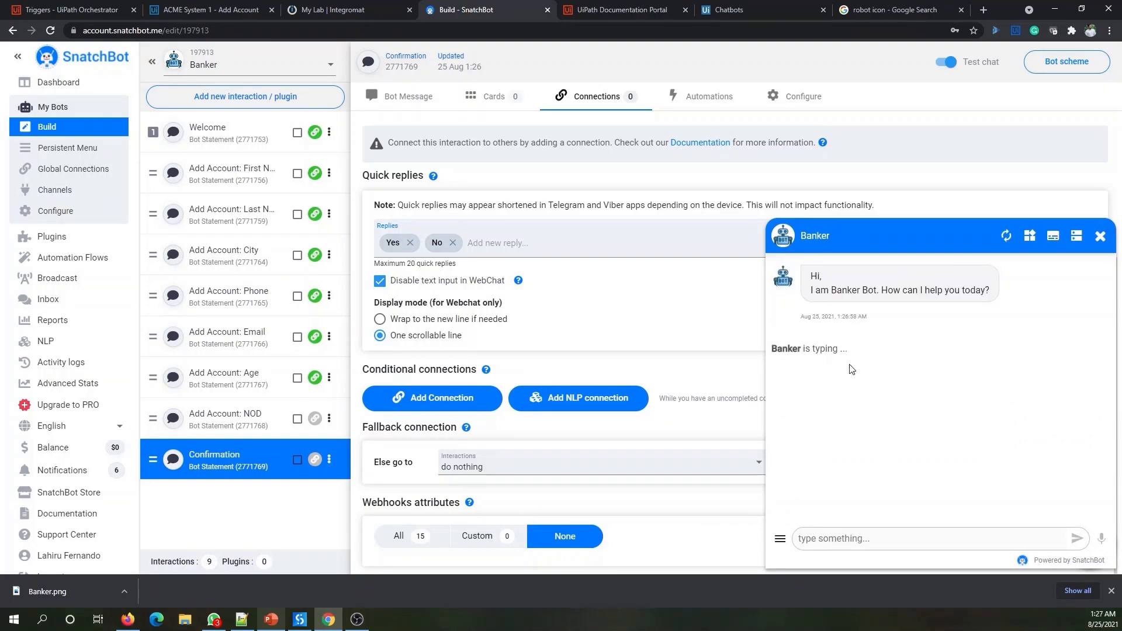
pyautogui.click(836, 538)
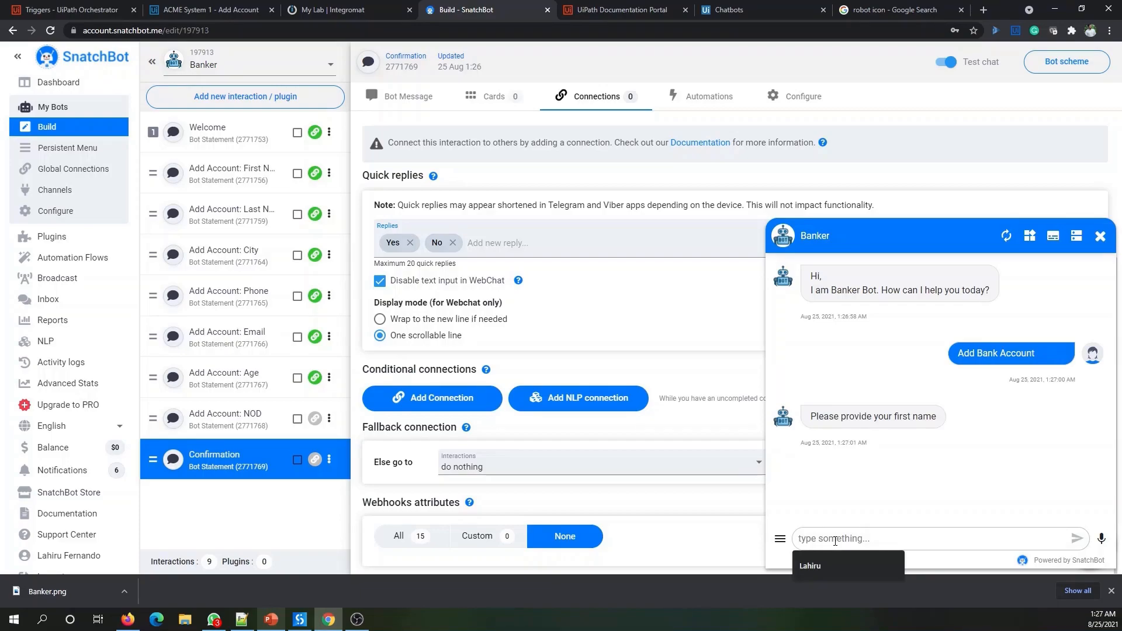
pyautogui.press('Return')
pyautogui.press('Return')
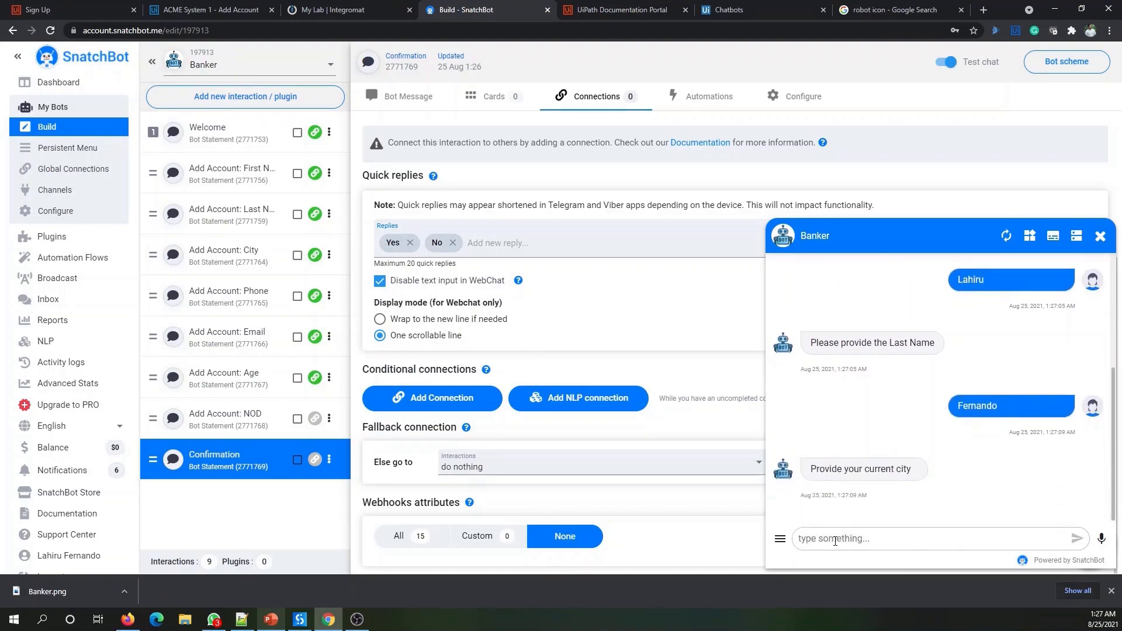
pyautogui.write('Colombo')
pyautogui.press('Return')
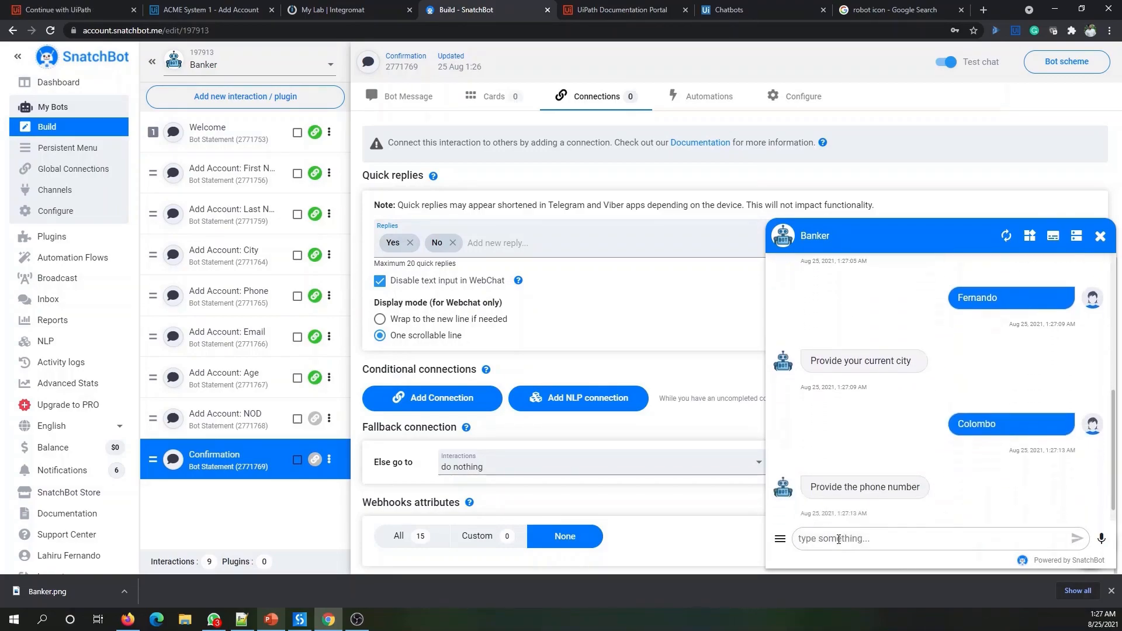
# - Send a phone number, an e-mail address, age 31 and 1 dependant, then select Add Account: NOD
pyautogui.click(839, 538)
pyautogui.write('12454')
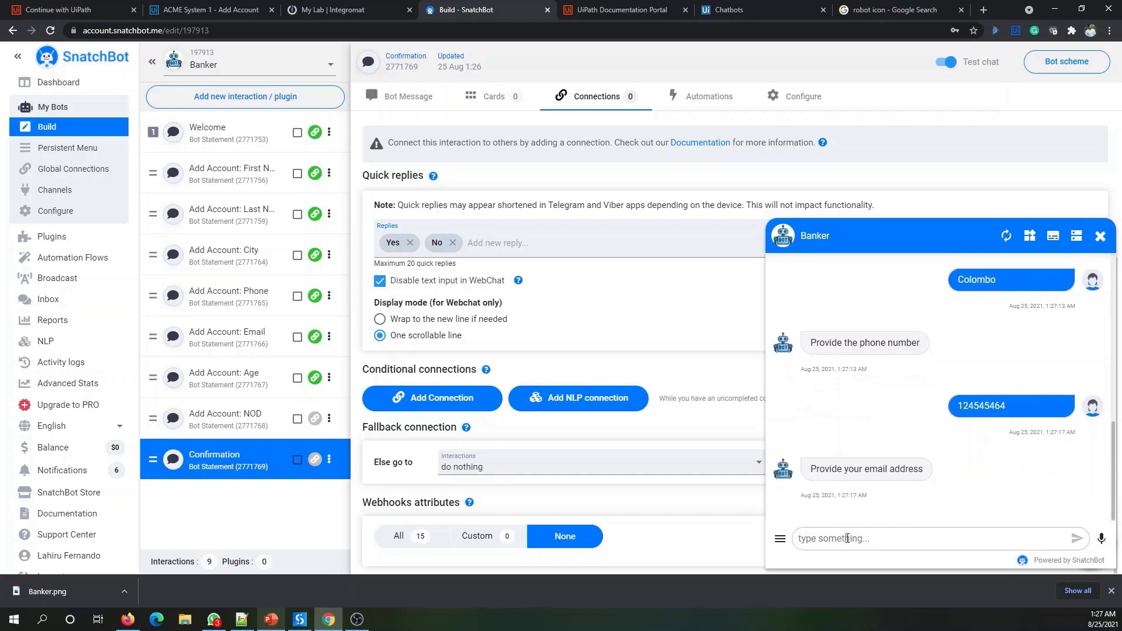
pyautogui.click(848, 538)
pyautogui.press('Return')
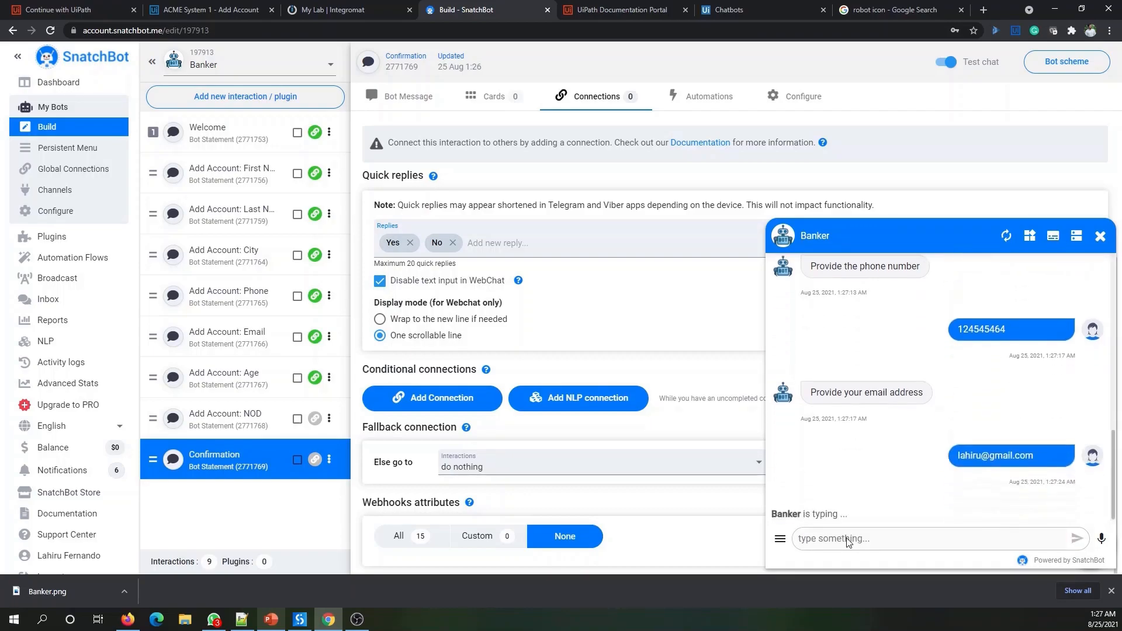
pyautogui.click(847, 538)
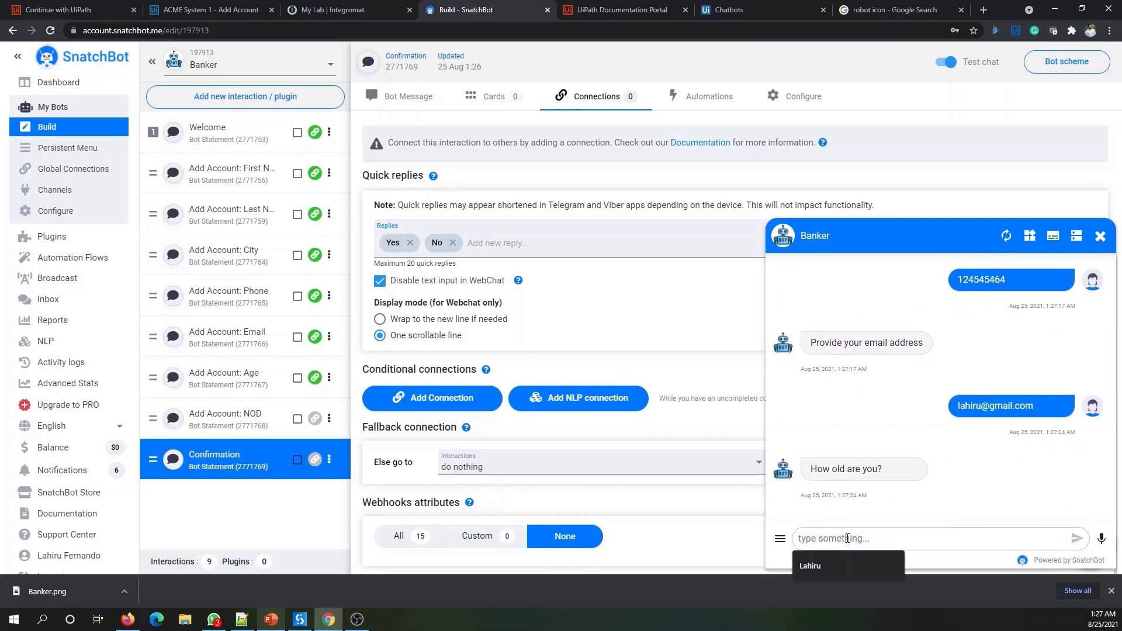
pyautogui.write('31')
pyautogui.press('Return')
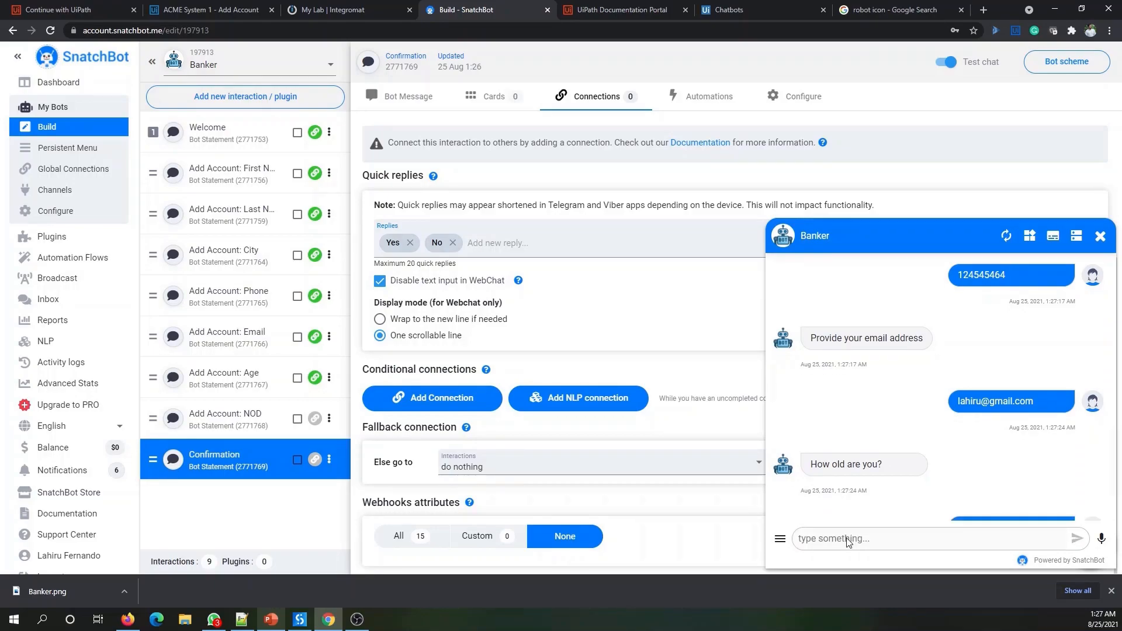
pyautogui.click(847, 538)
pyautogui.write('1')
pyautogui.press('Return')
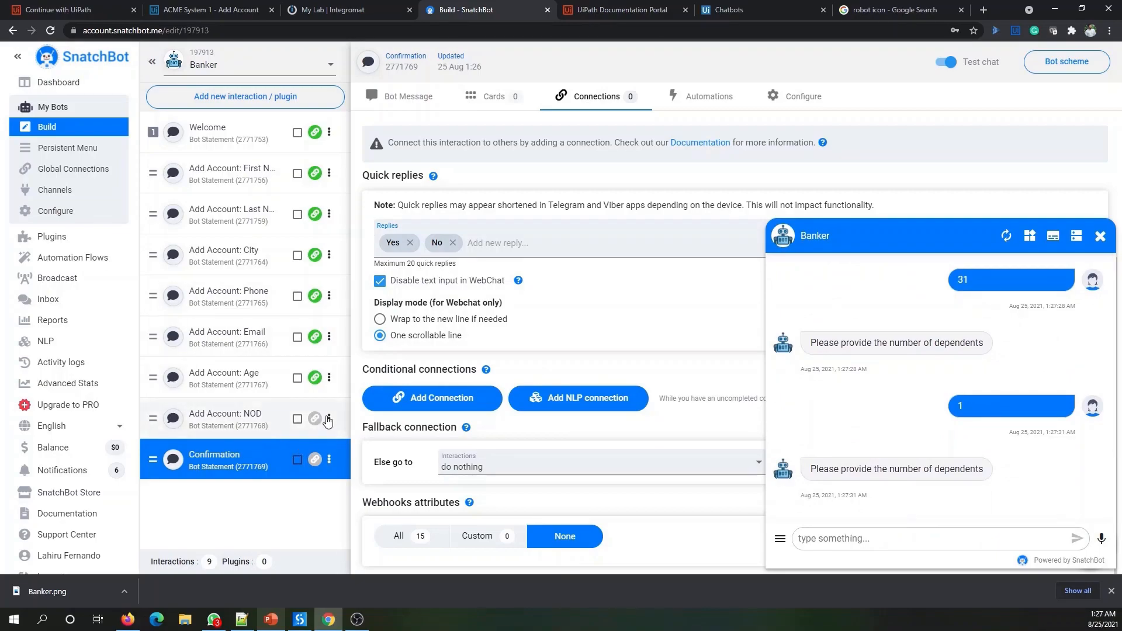
pyautogui.click(227, 424)
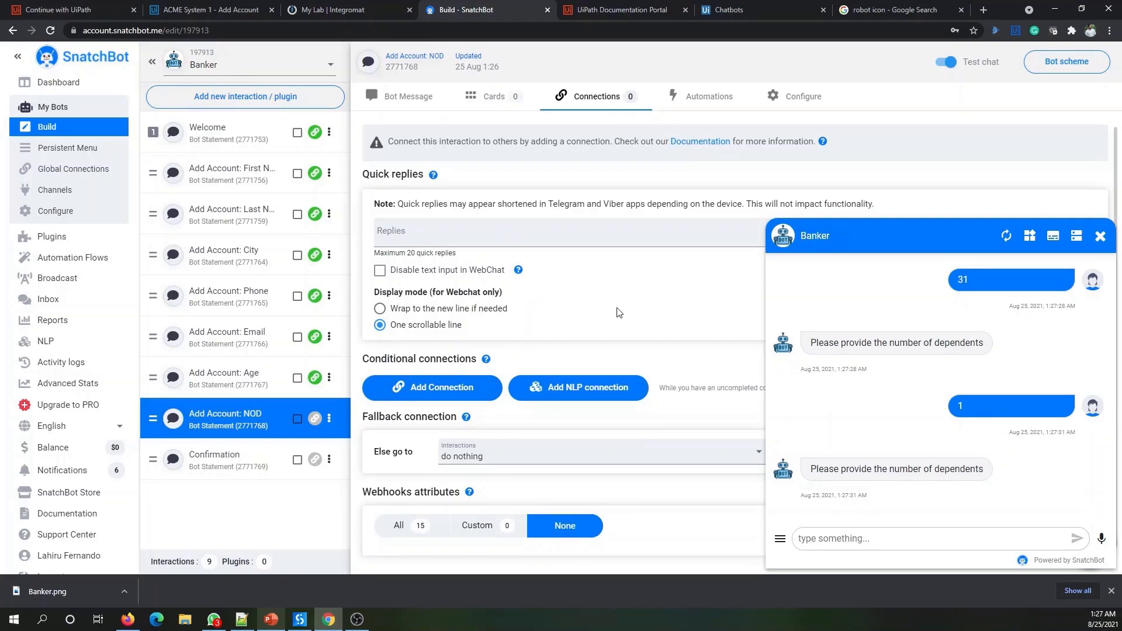
# - Add a connection conditioned on this interaction's response with 'doesn't contain any of'
pyautogui.click(436, 389)
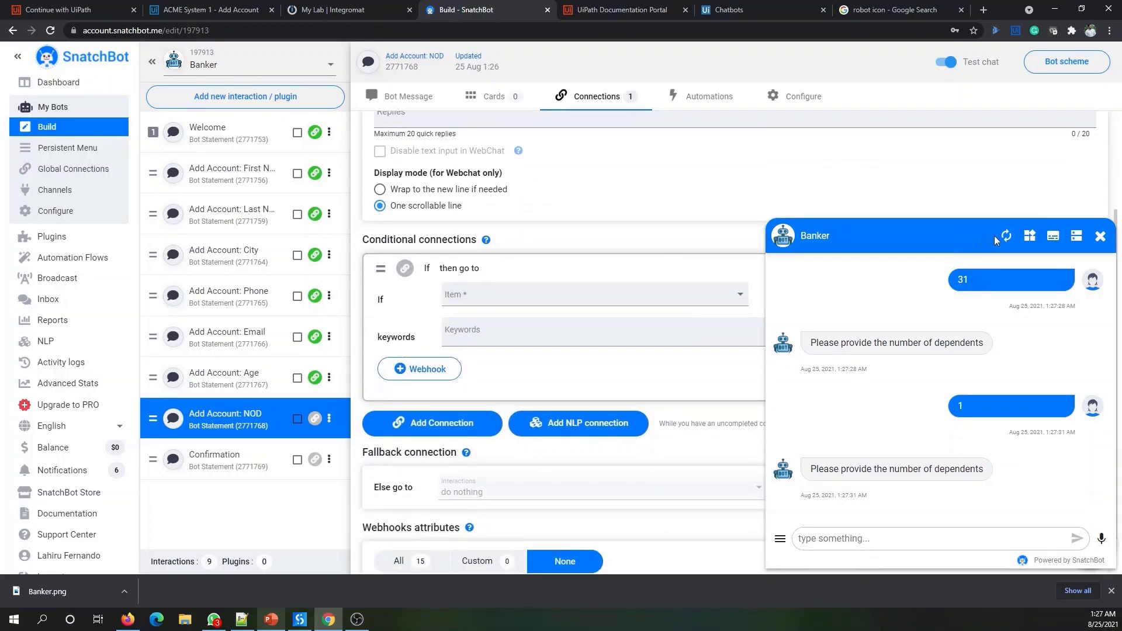
pyautogui.click(1100, 235)
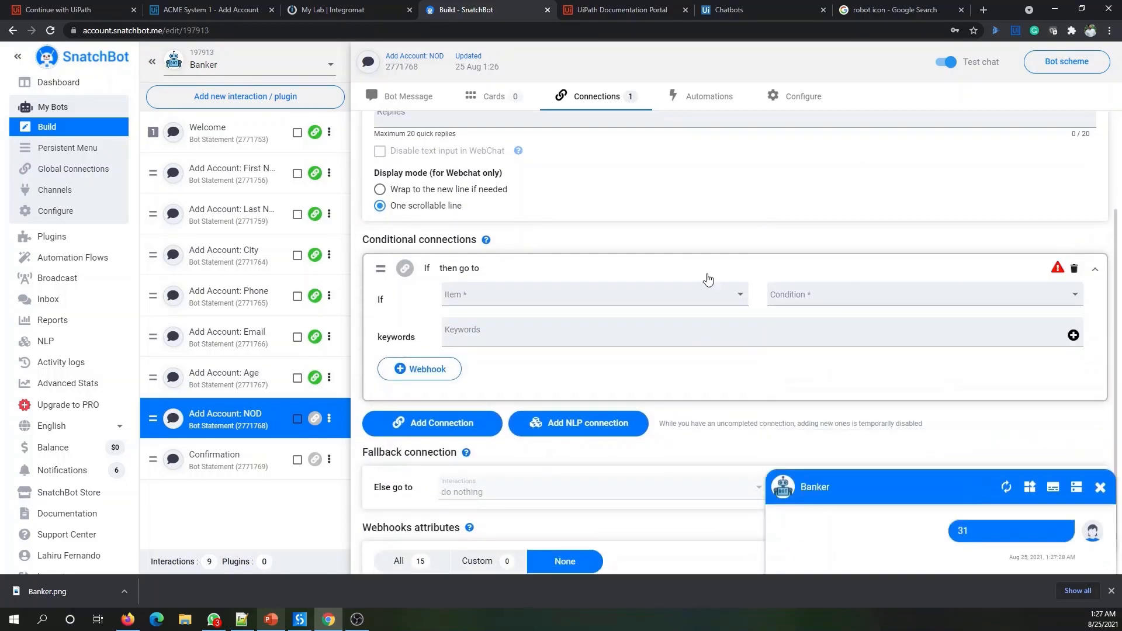
pyautogui.click(501, 294)
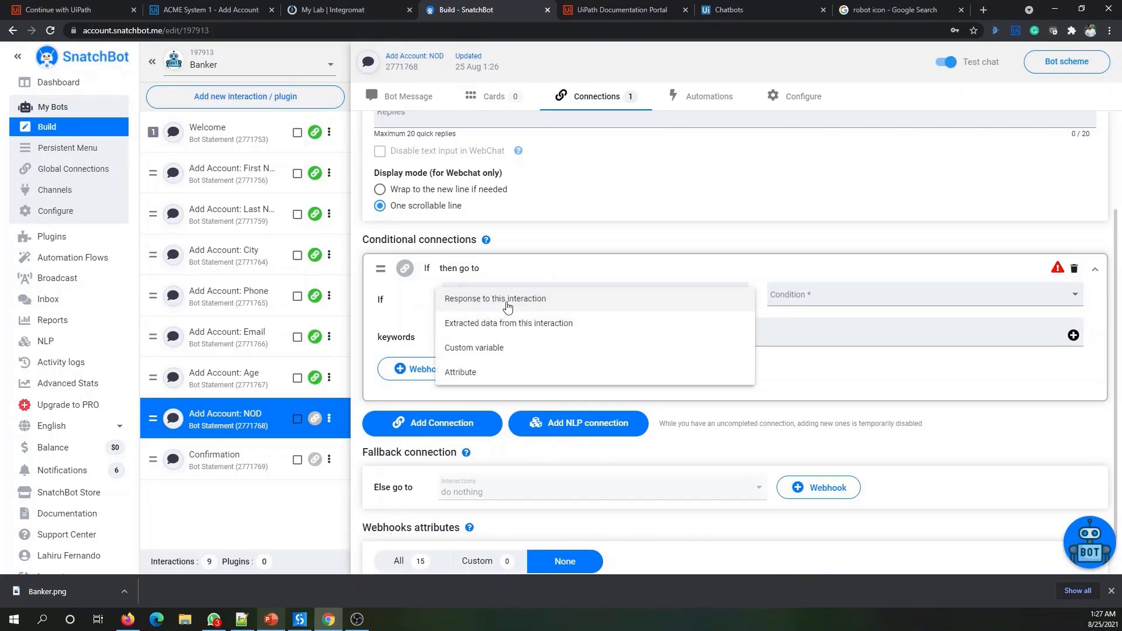
pyautogui.click(504, 300)
pyautogui.click(771, 290)
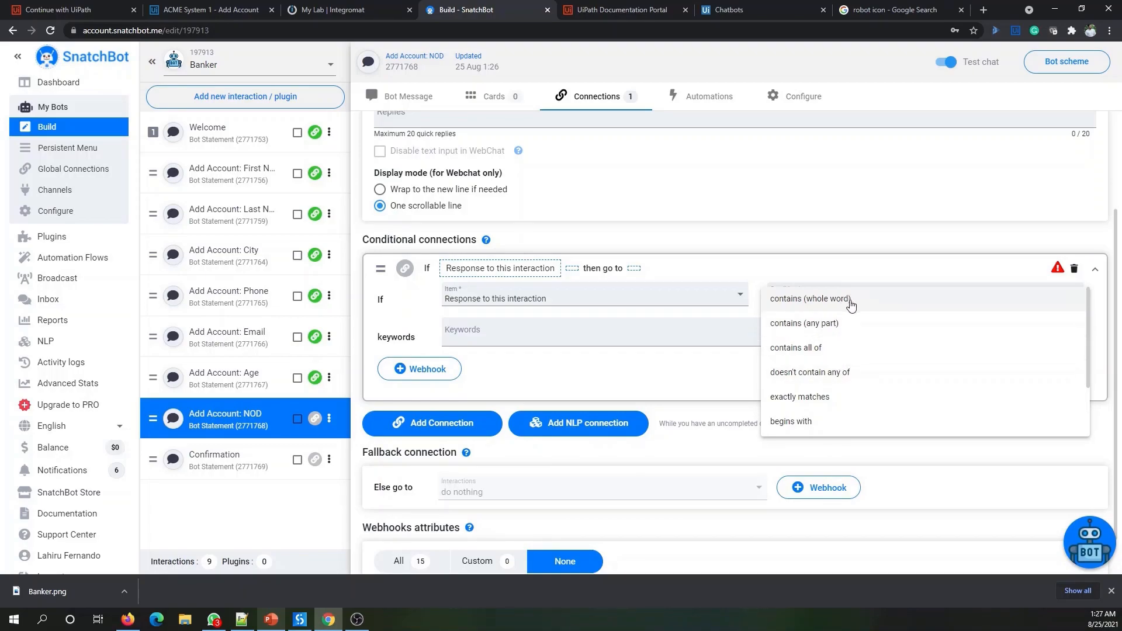
pyautogui.click(853, 375)
# - Add the keyword '.' without synonyms and route the connection to Confirmation
pyautogui.click(497, 338)
pyautogui.write('.')
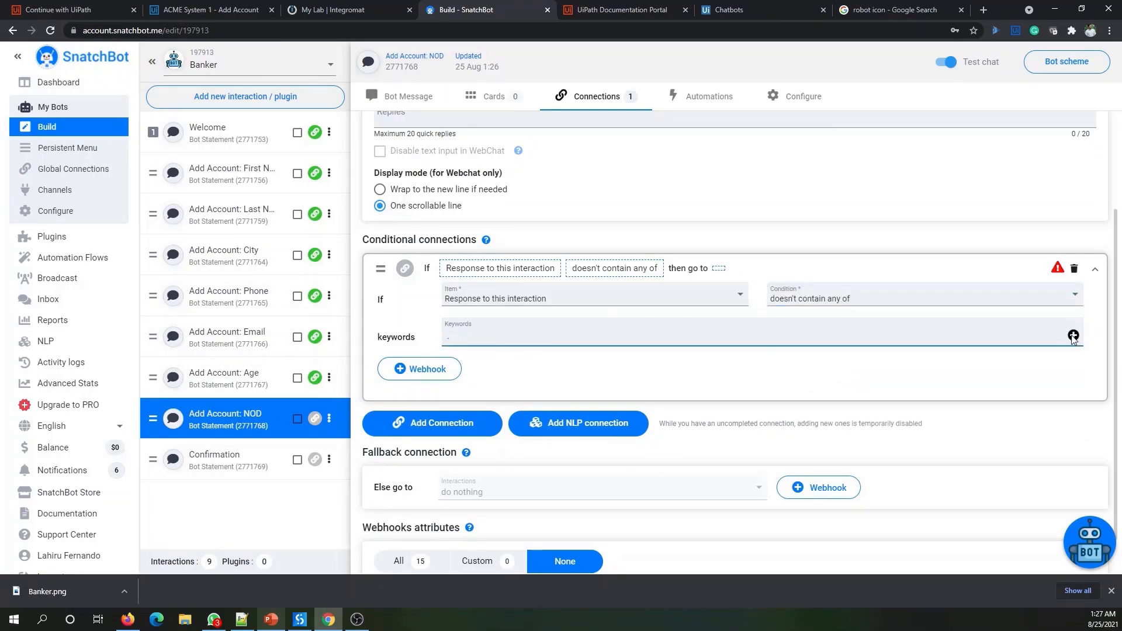
pyautogui.click(1073, 336)
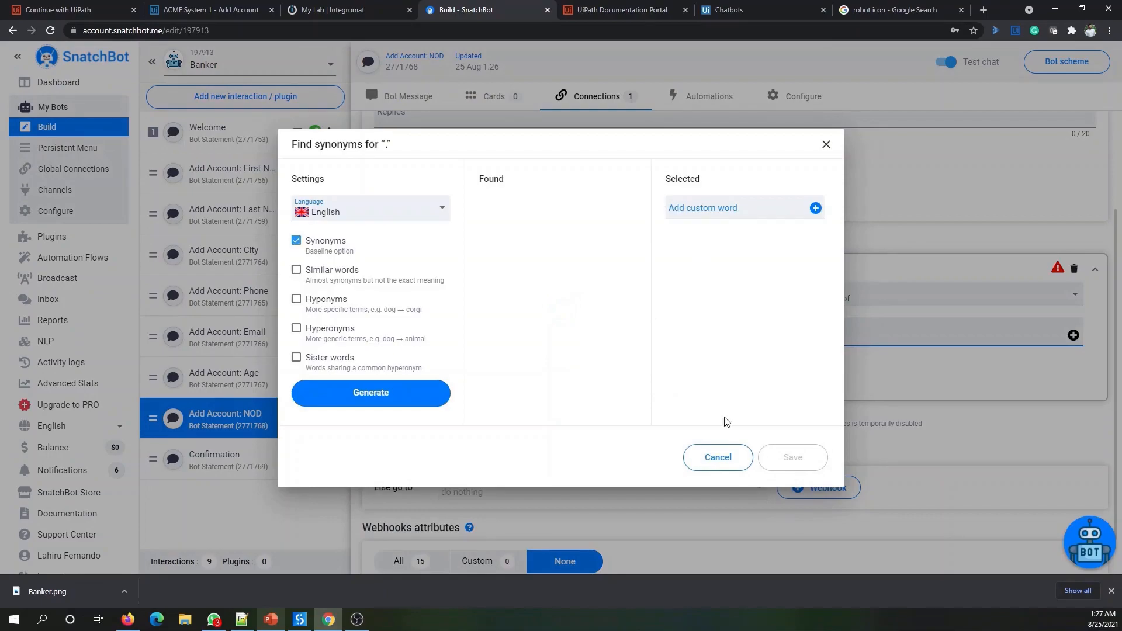
pyautogui.click(718, 457)
pyautogui.click(473, 389)
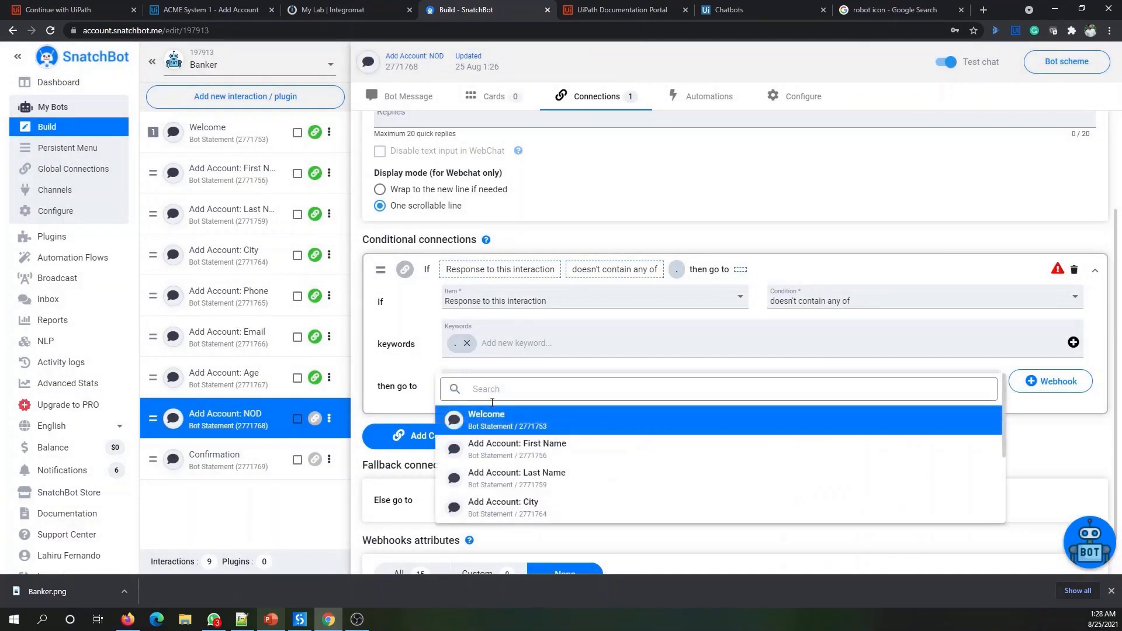
pyautogui.scroll(-3, 640, 497)
pyautogui.click(640, 513)
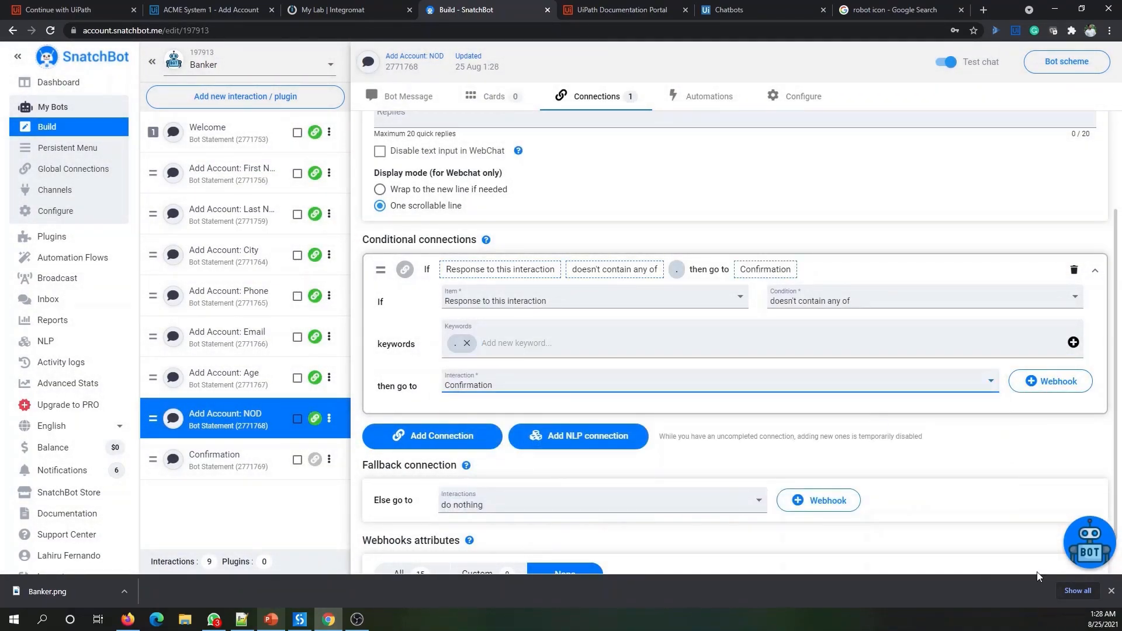
pyautogui.click(1099, 553)
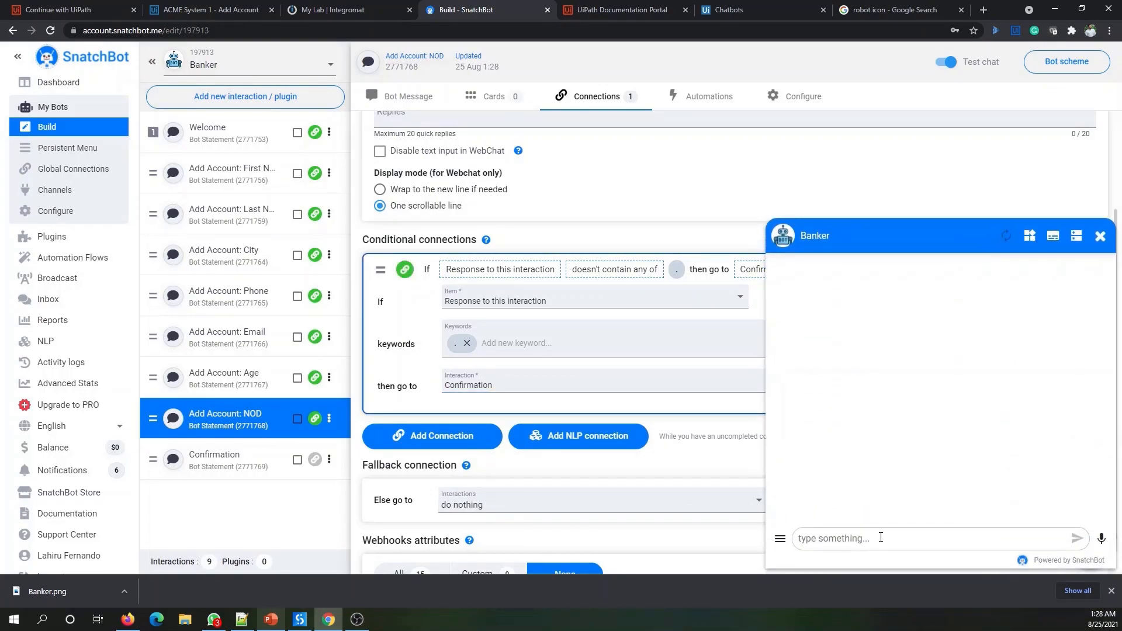
# - Start Add Bank Account in the test chat and send a first name, last name, city and phone number
pyautogui.click(841, 362)
pyautogui.click(808, 358)
pyautogui.click(847, 368)
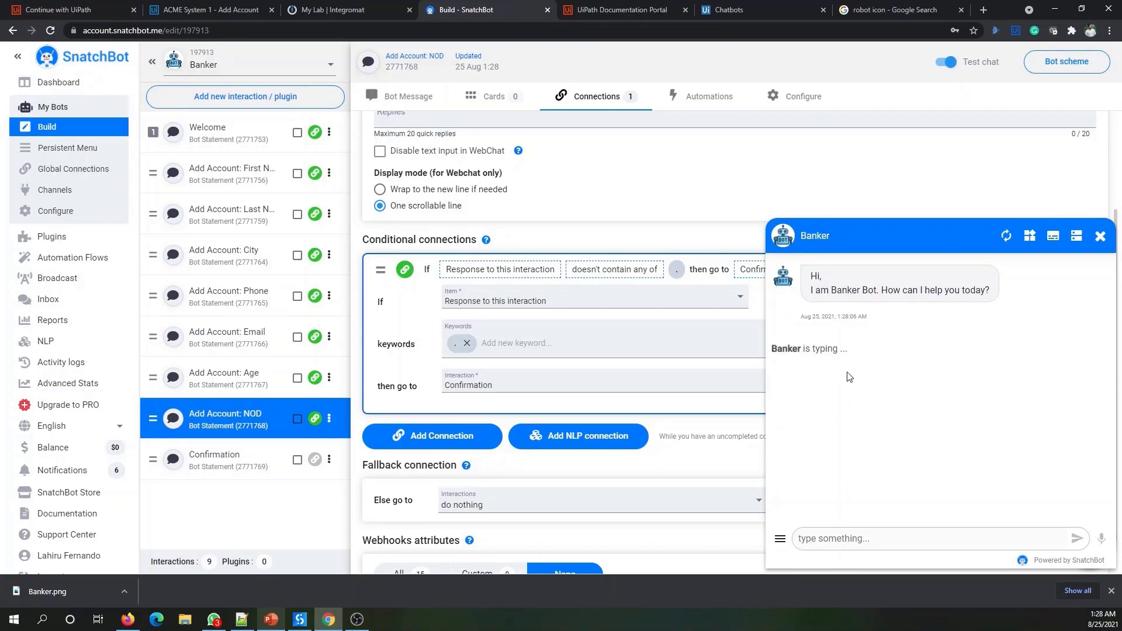
pyautogui.click(865, 539)
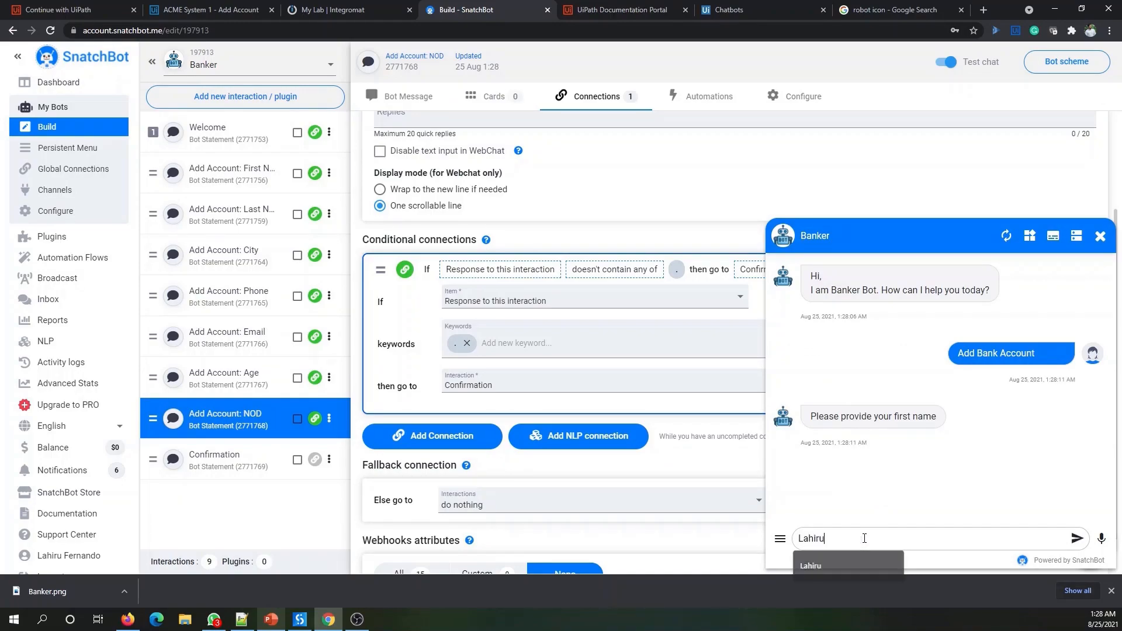
pyautogui.press('Return')
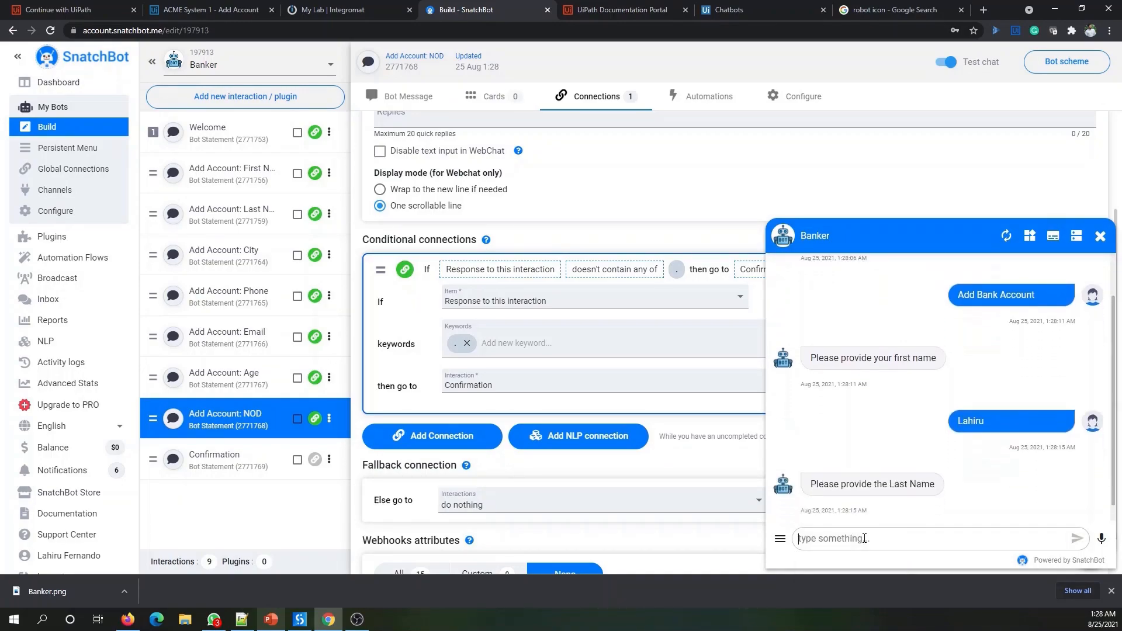
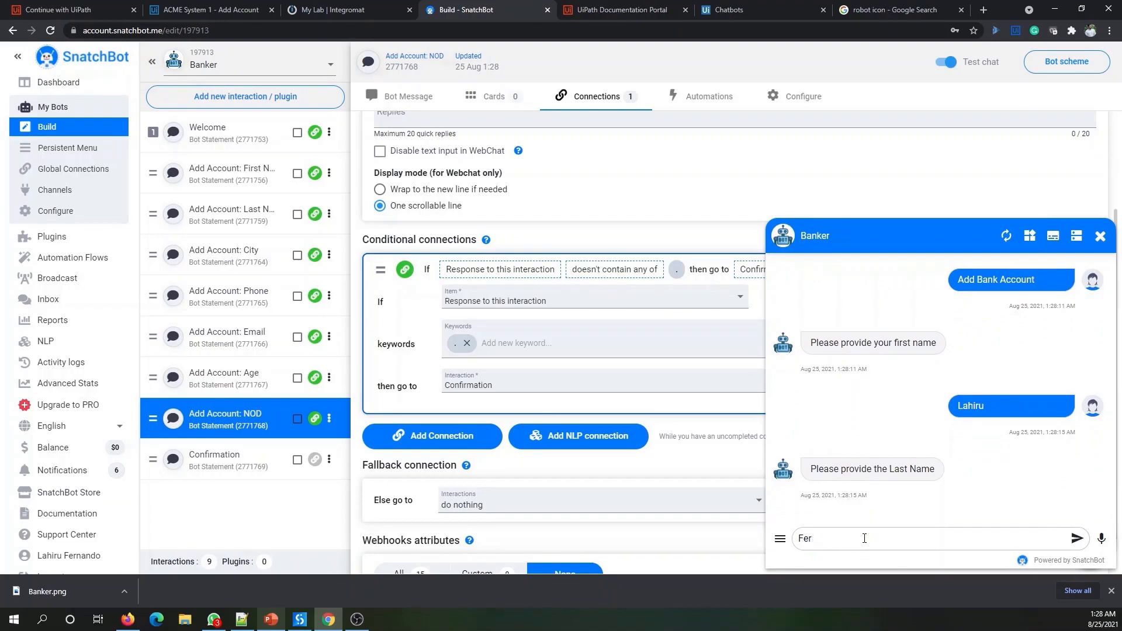
pyautogui.press('Return')
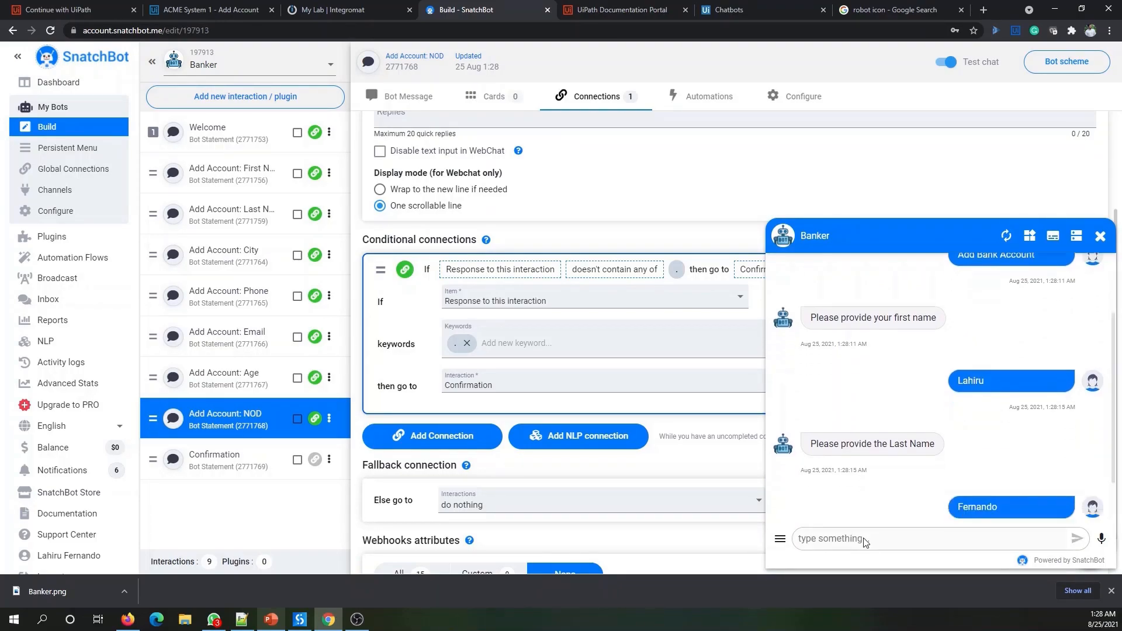
pyautogui.write('Colombo')
pyautogui.press('Return')
pyautogui.write('12445454')
pyautogui.press('Return')
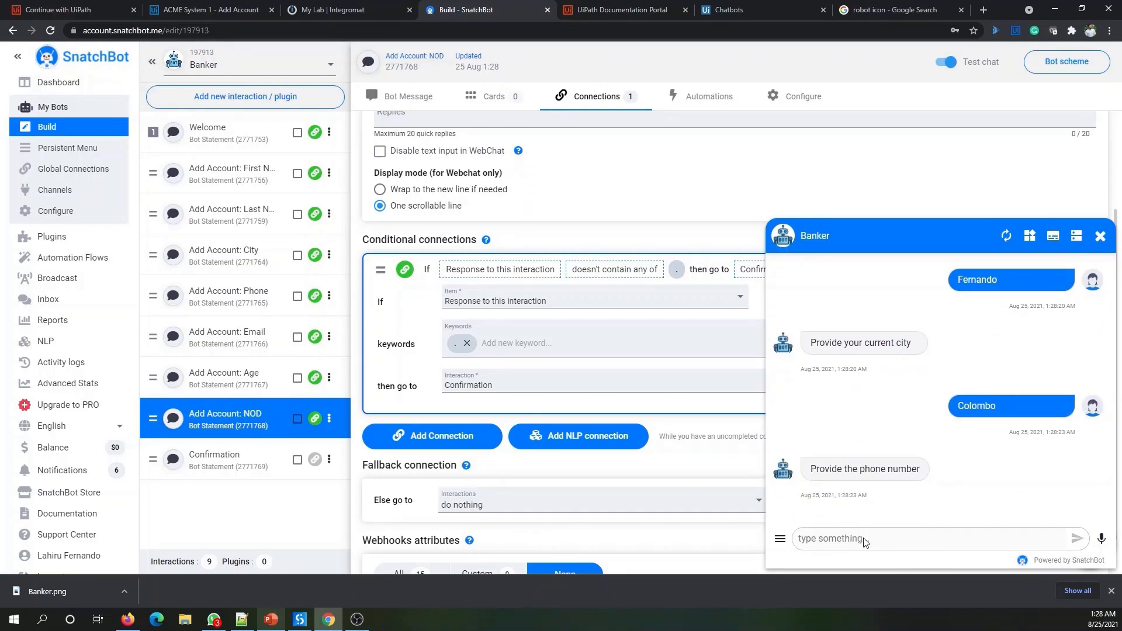
# - Send an e-mail address, age 31 and 1 dependant, then switch to the UiPath sign-in page
pyautogui.click(865, 538)
pyautogui.press('Return')
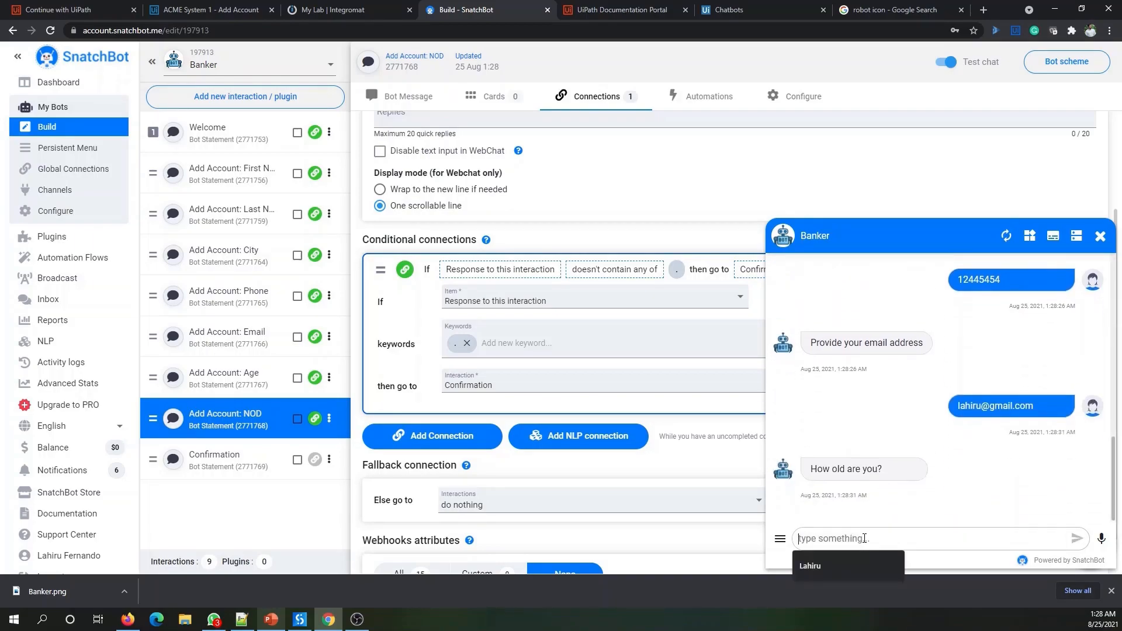
pyautogui.write('31')
pyautogui.press('Return')
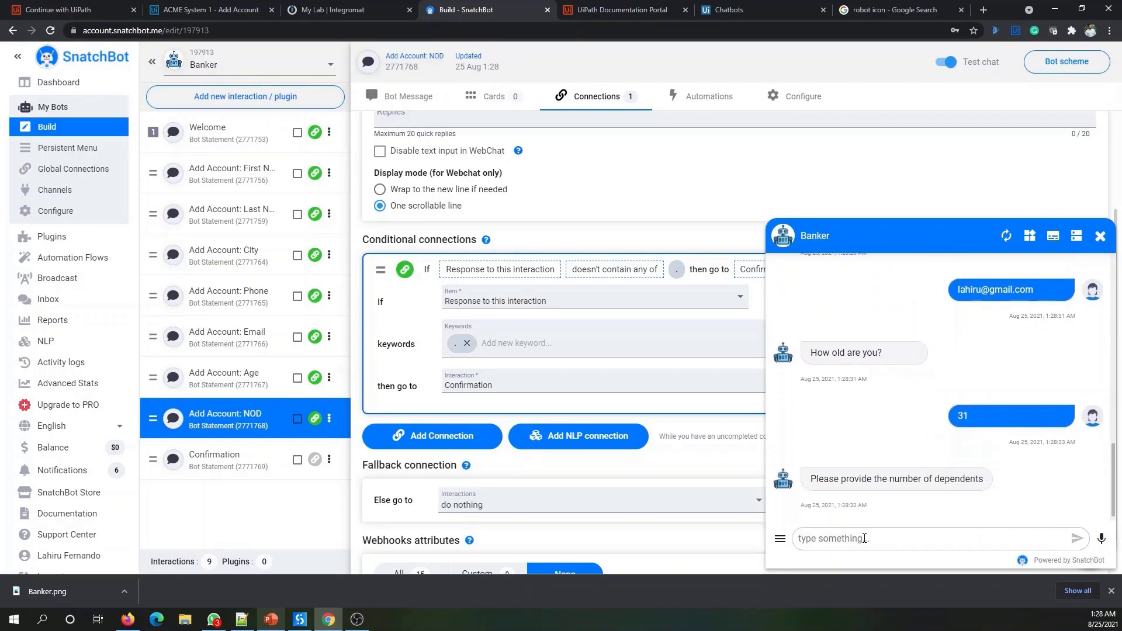
pyautogui.write('1')
pyautogui.press('Return')
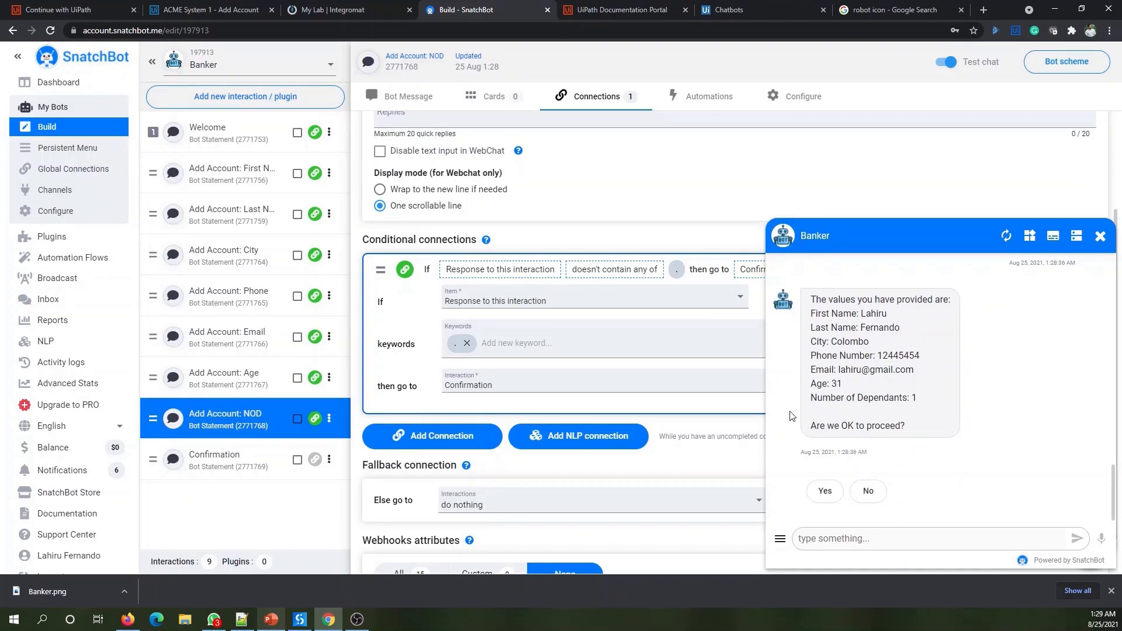
pyautogui.click(108, 10)
pyautogui.click(540, 283)
# - Sign in to UiPath with the saved password and open Orchestrator for the personal organization
pyautogui.click(514, 310)
pyautogui.click(531, 332)
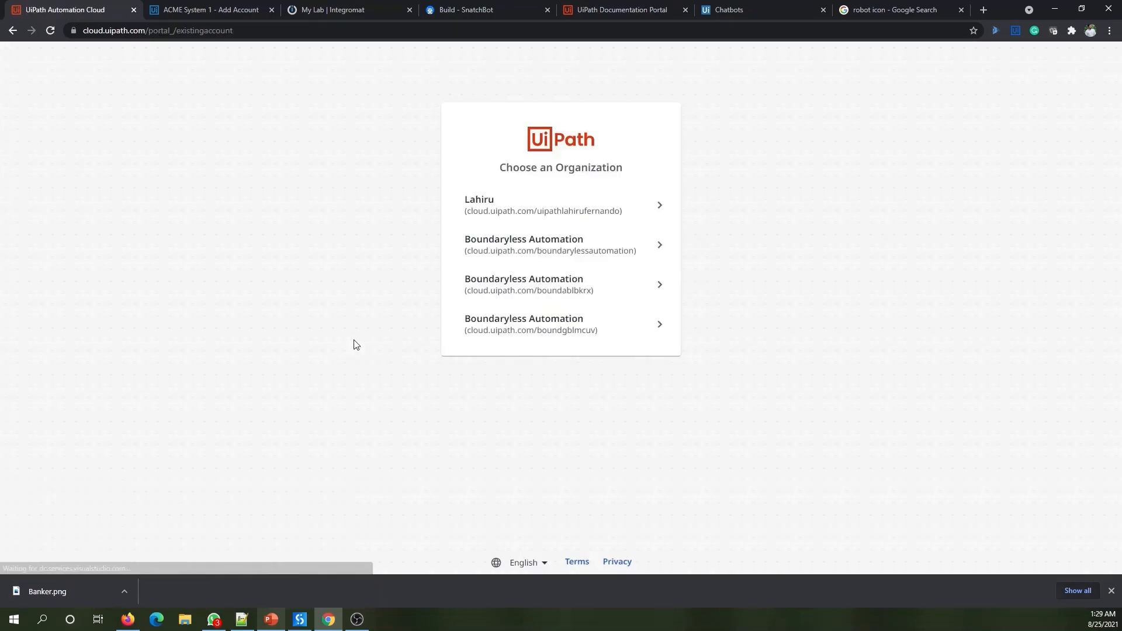
pyautogui.click(543, 213)
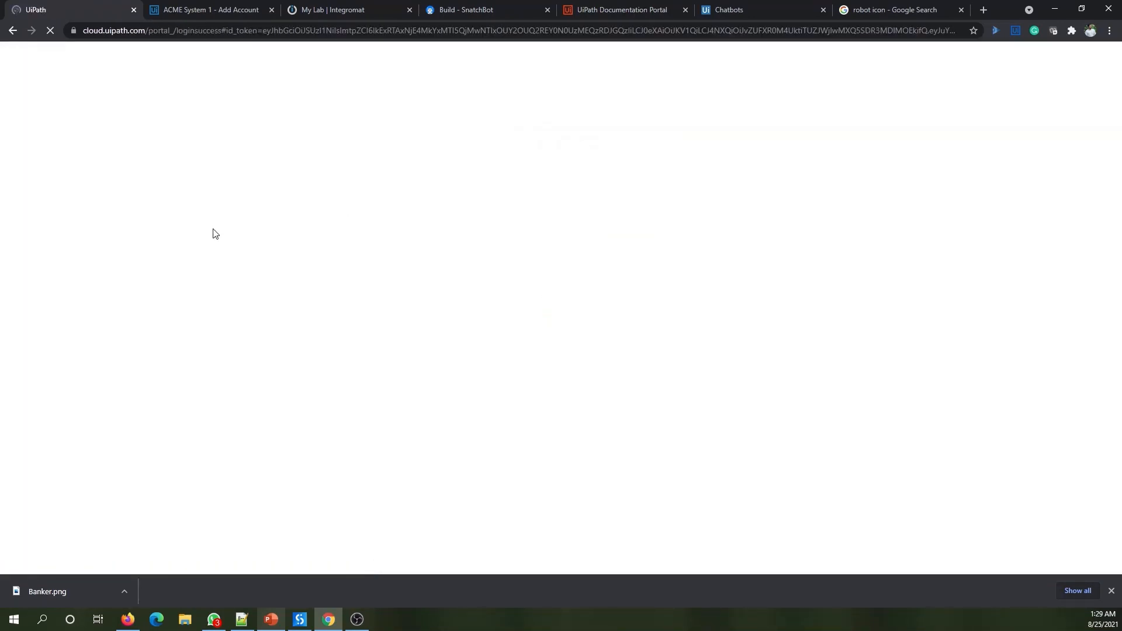
pyautogui.click(137, 172)
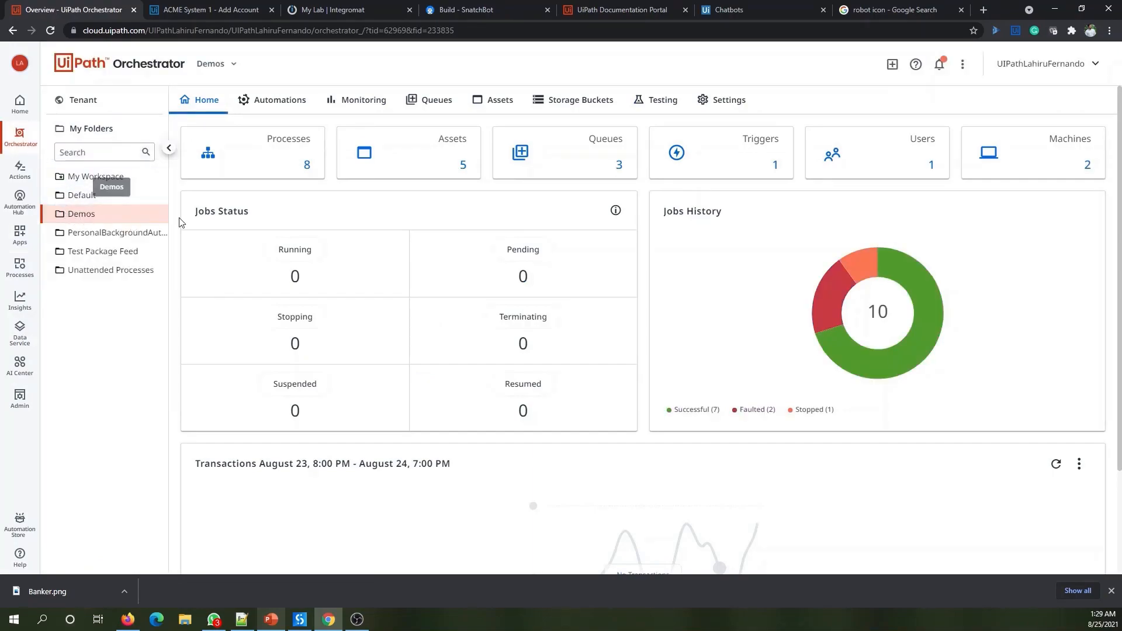
# - Check the Demos queues' BankersQueue, linked to ACME_CreateBankAccount, then return to SnatchBot
pyautogui.click(409, 117)
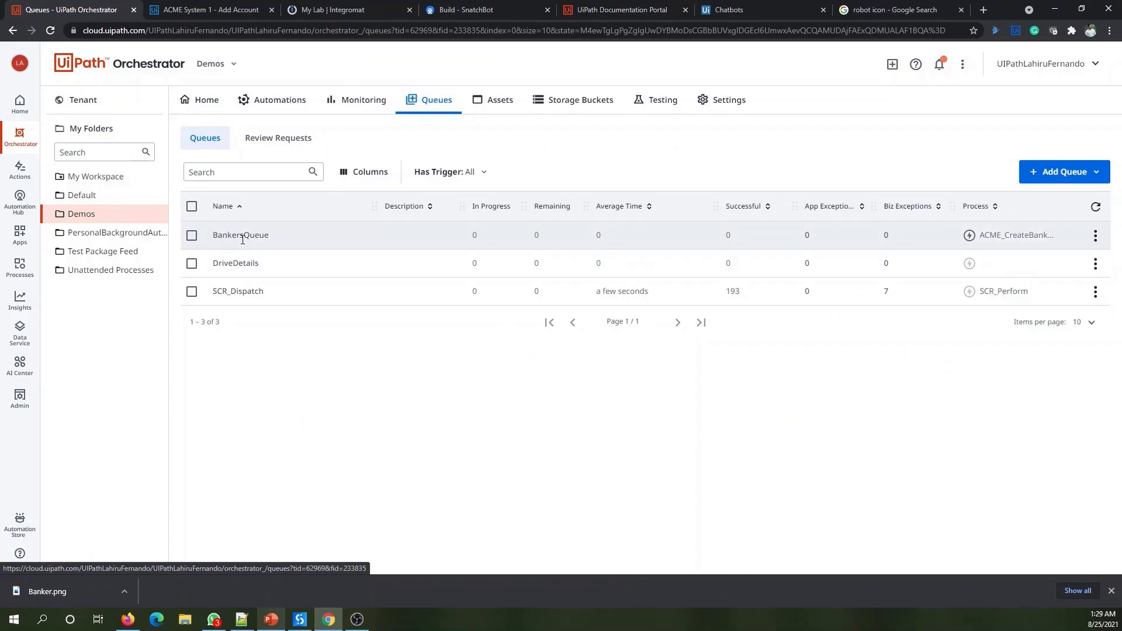
pyautogui.doubleClick(214, 234)
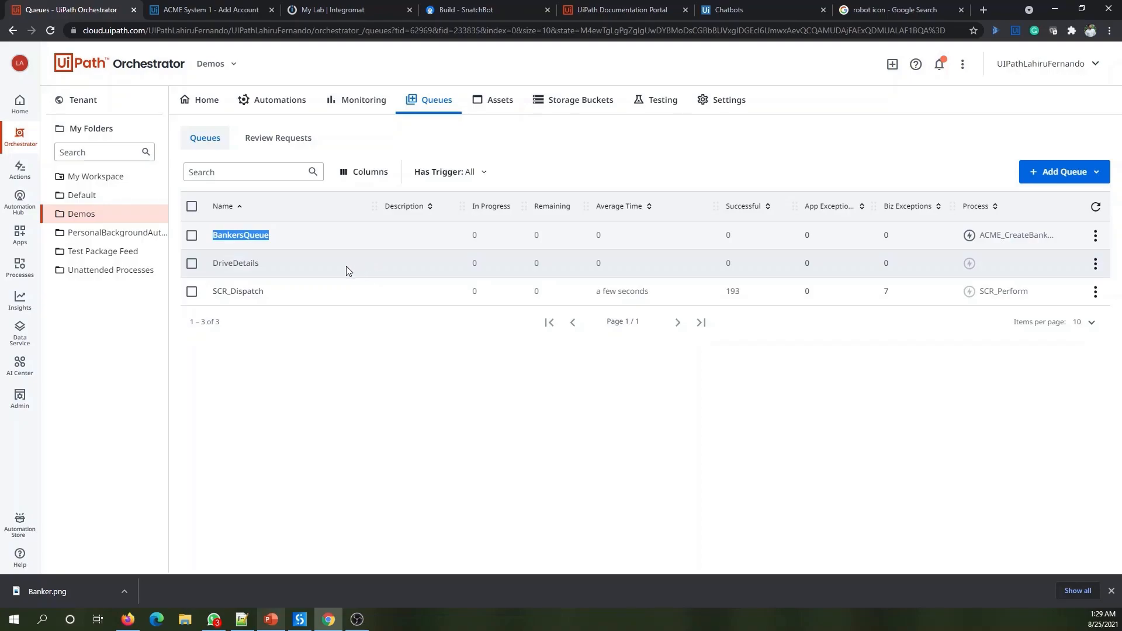
pyautogui.click(450, 10)
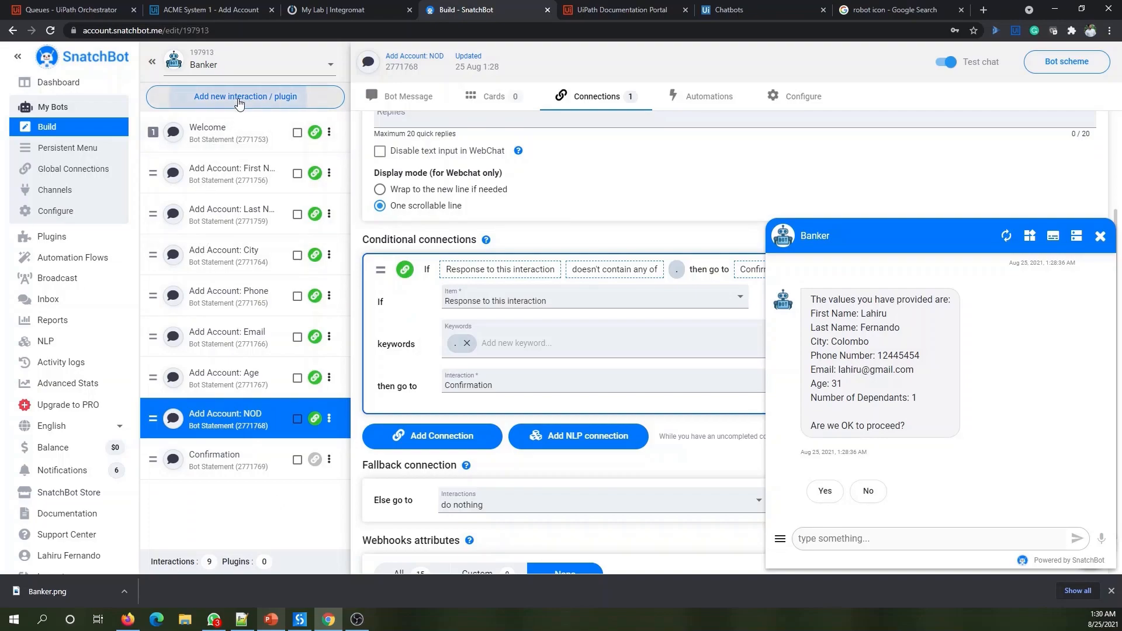
# - Add a JSON API interaction to the Banker bot, replacing its default name with 'Insert into Queue'
pyautogui.click(237, 98)
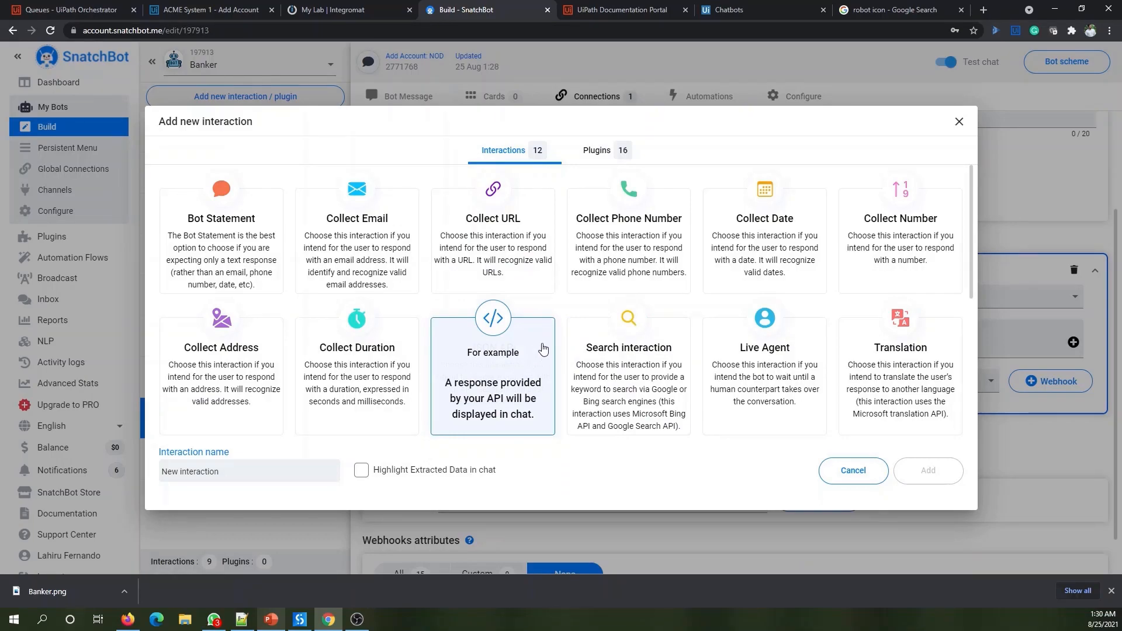
pyautogui.click(510, 370)
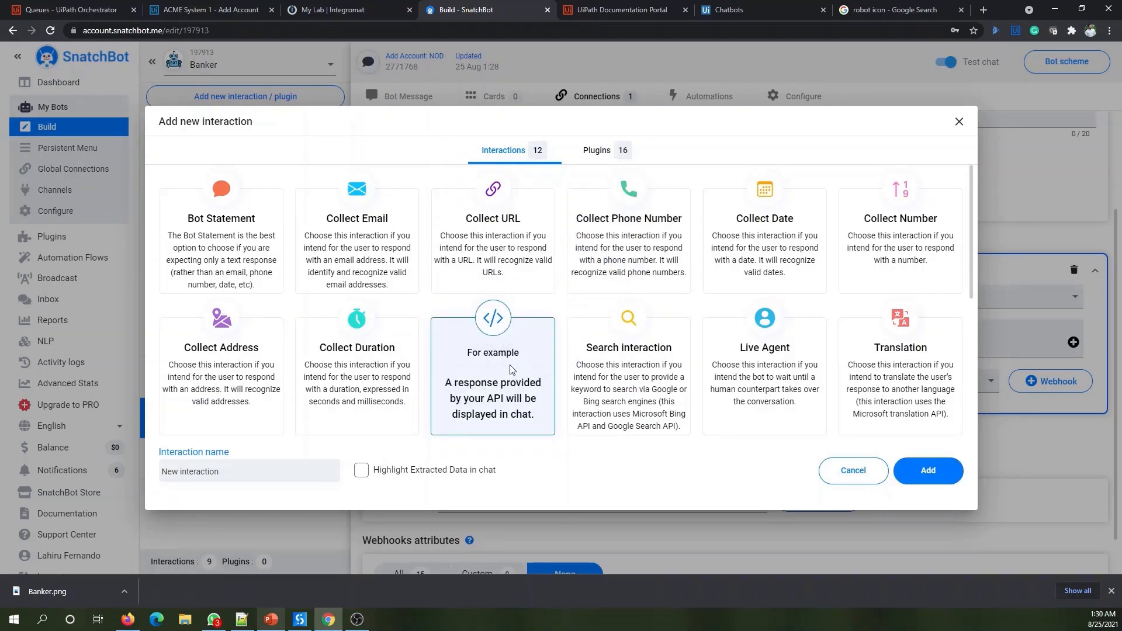
pyautogui.tripleClick(237, 474)
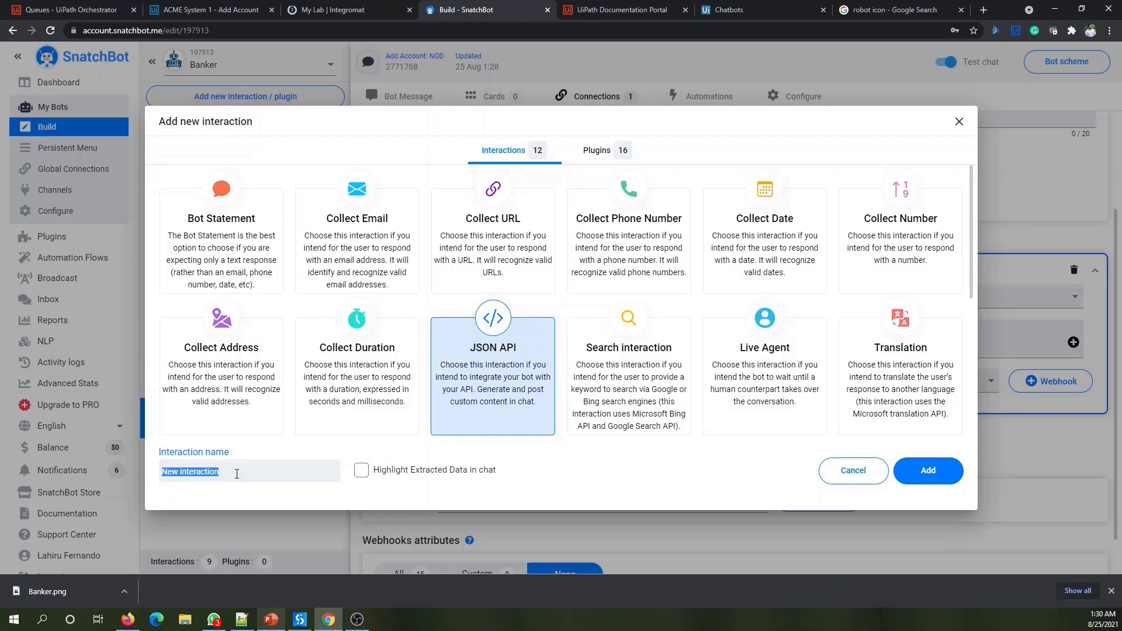
pyautogui.press('BackSpace')
pyautogui.click(928, 471)
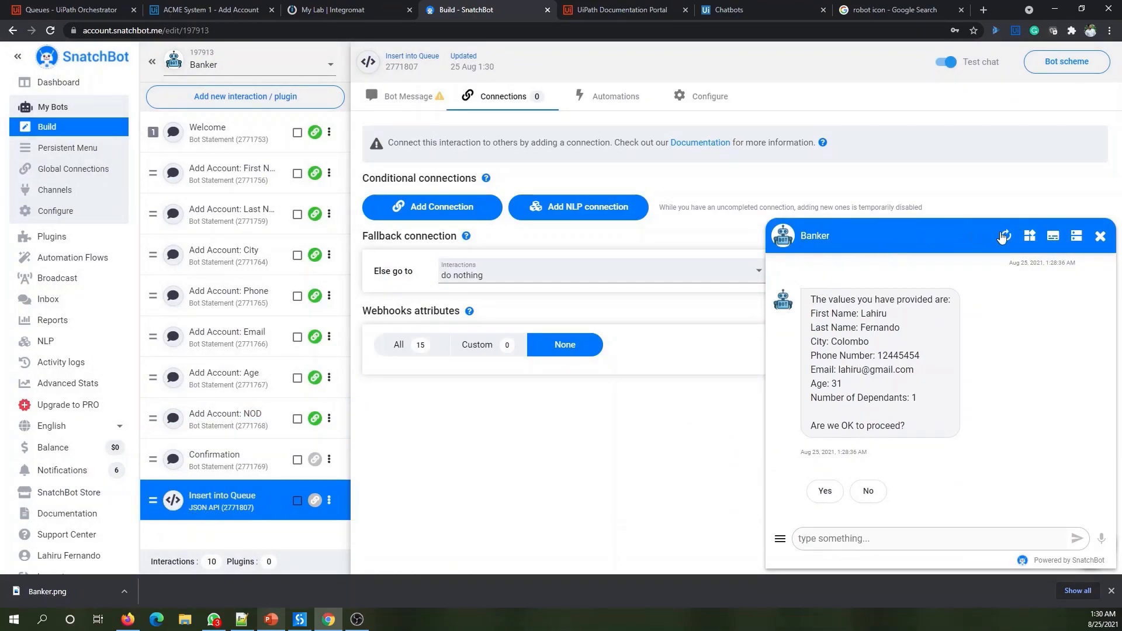
# - Give Confirmation a connection on its response that contains the whole word 'Yes'
pyautogui.click(243, 456)
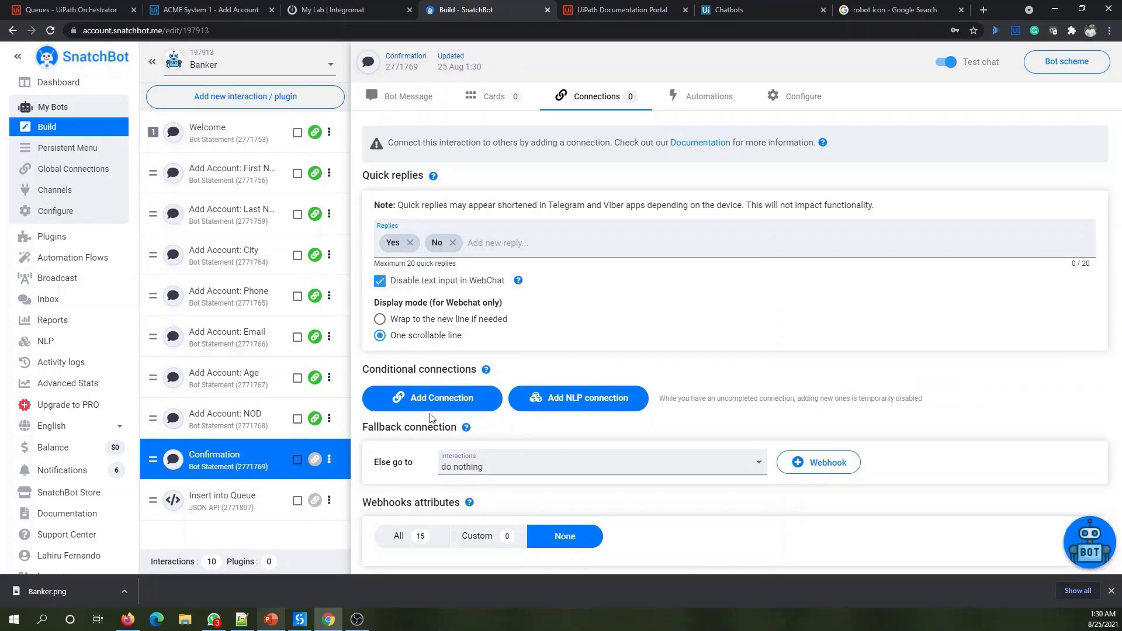
pyautogui.click(438, 399)
pyautogui.click(500, 428)
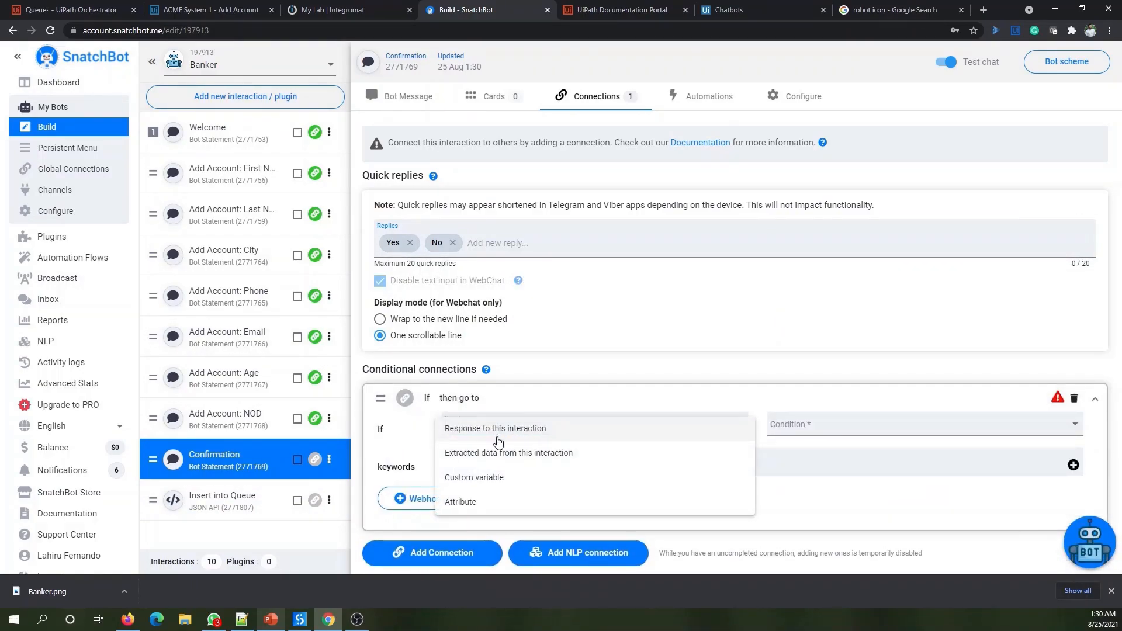
pyautogui.click(500, 431)
pyautogui.click(814, 425)
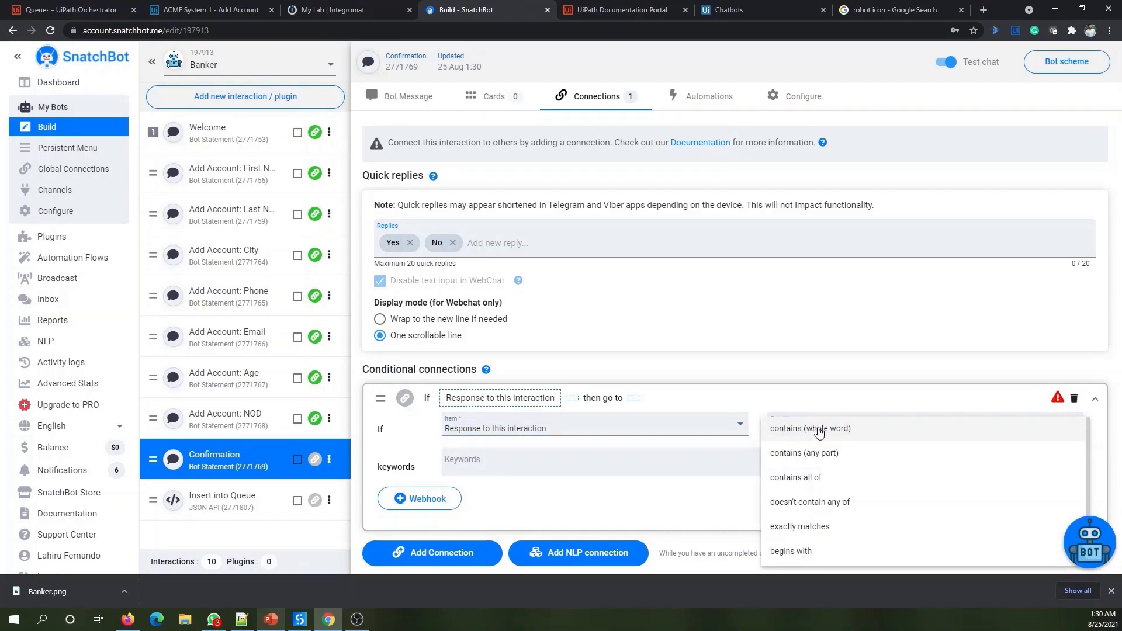
pyautogui.click(814, 429)
pyautogui.click(490, 471)
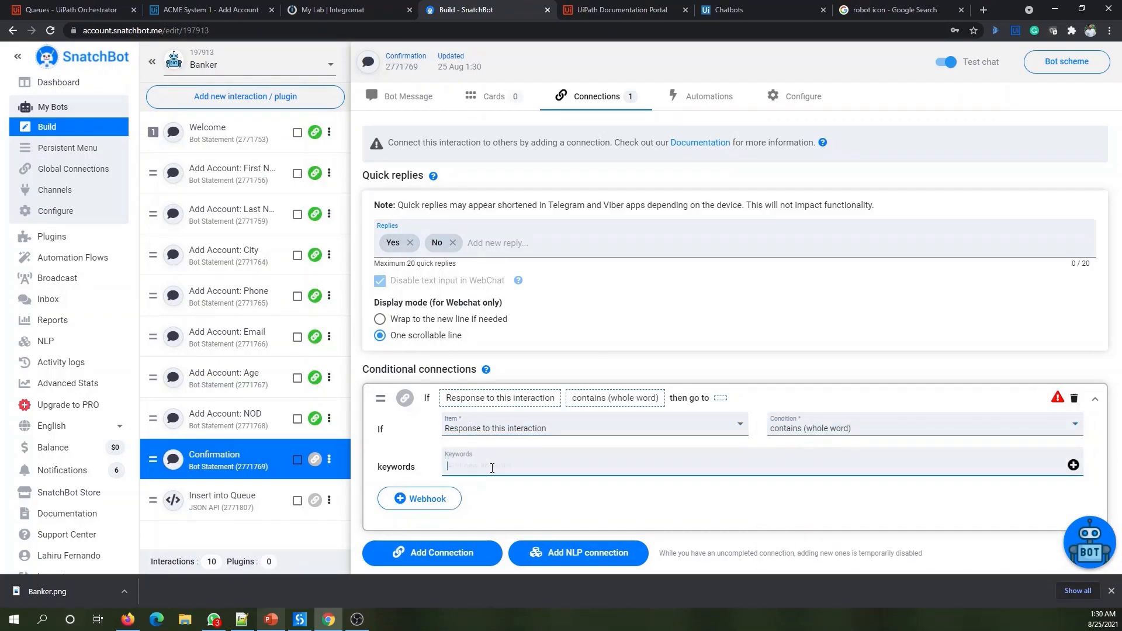
pyautogui.write('Yes')
pyautogui.click(1073, 466)
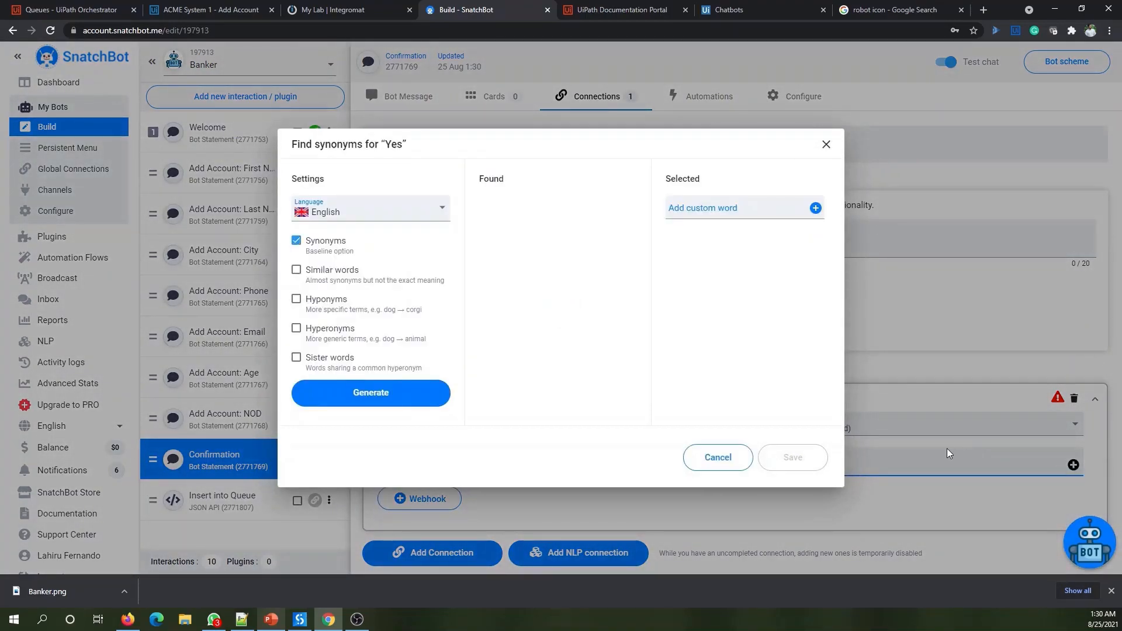
pyautogui.click(717, 458)
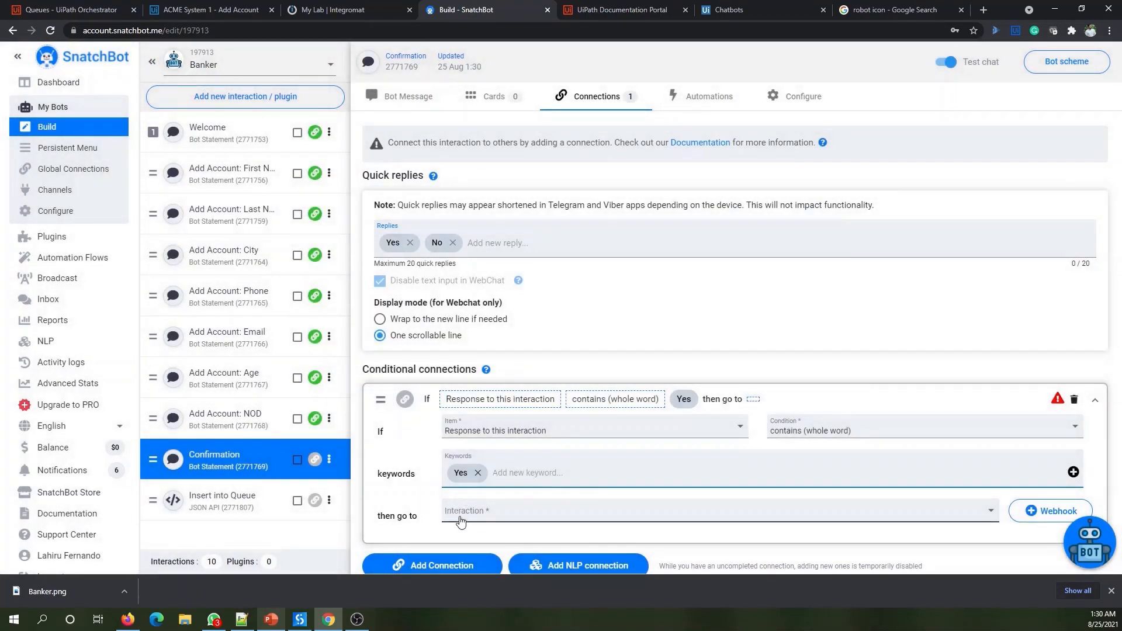
# - Route that connection to Insert into Queue and open Insert into Queue
pyautogui.click(498, 520)
pyautogui.scroll(-3, 553, 503)
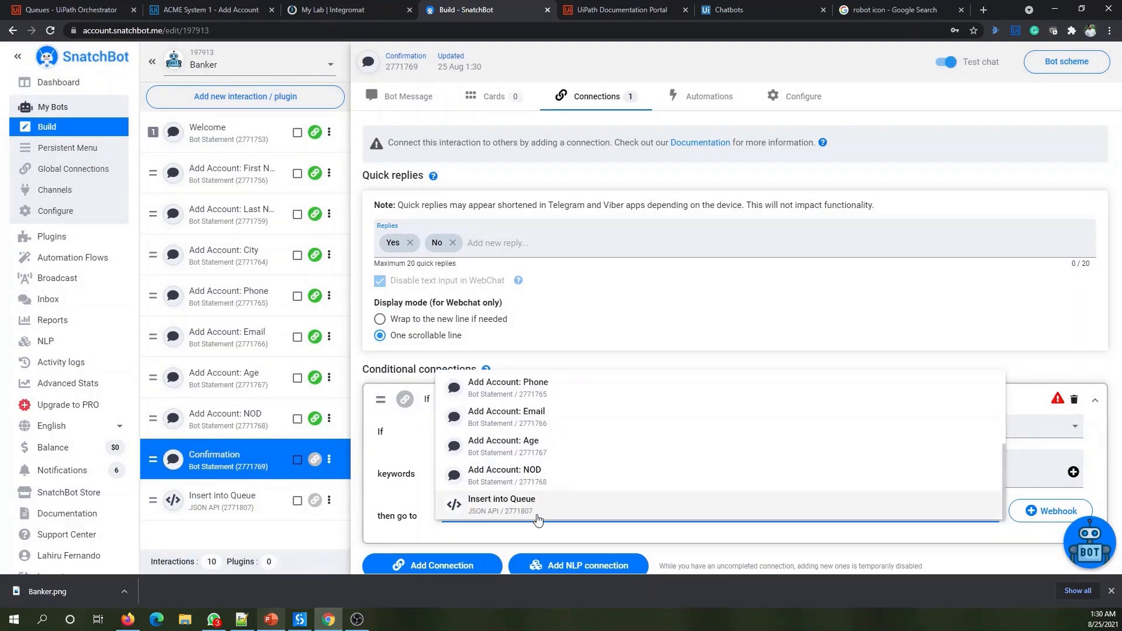
pyautogui.click(520, 505)
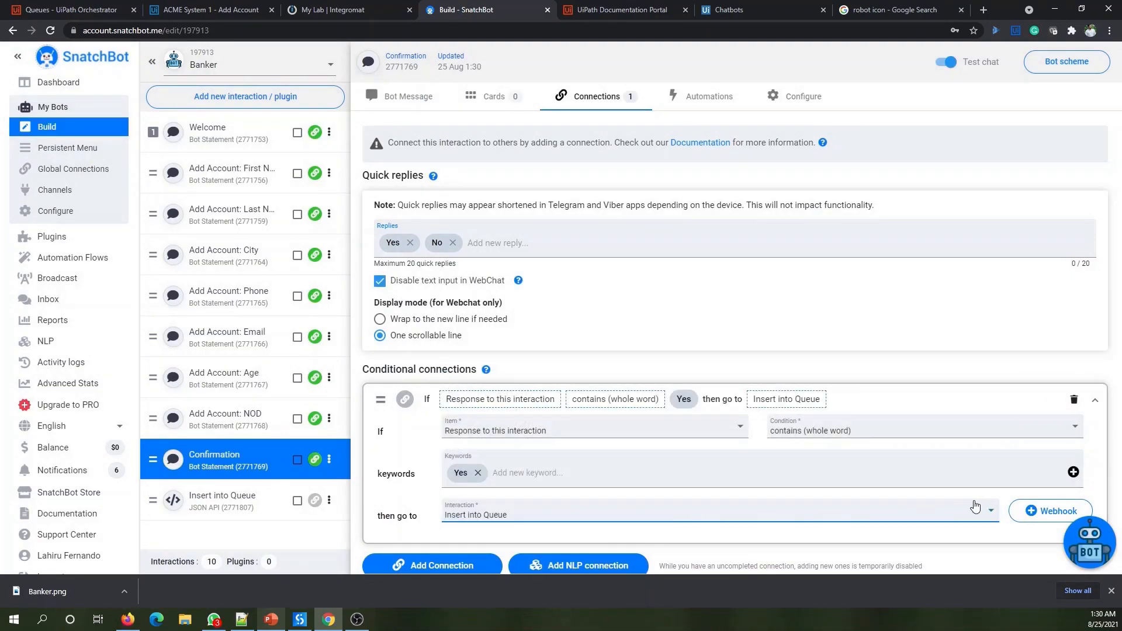
pyautogui.click(252, 512)
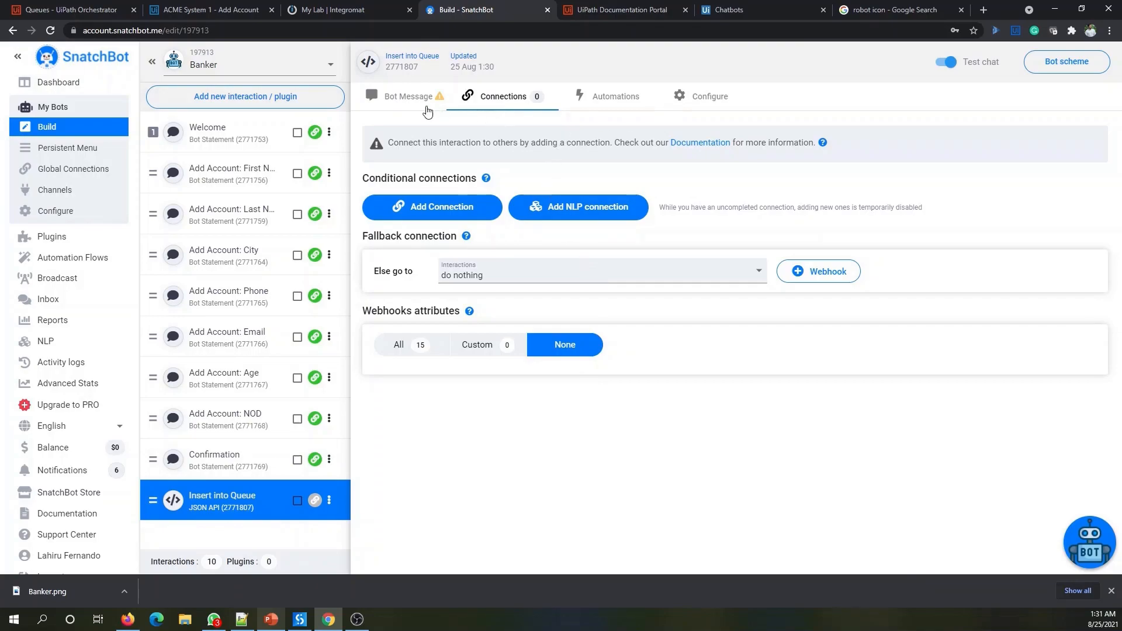
# - Enter 'Something went wrong. Please try again later' as Insert into Queue's error response
pyautogui.click(409, 98)
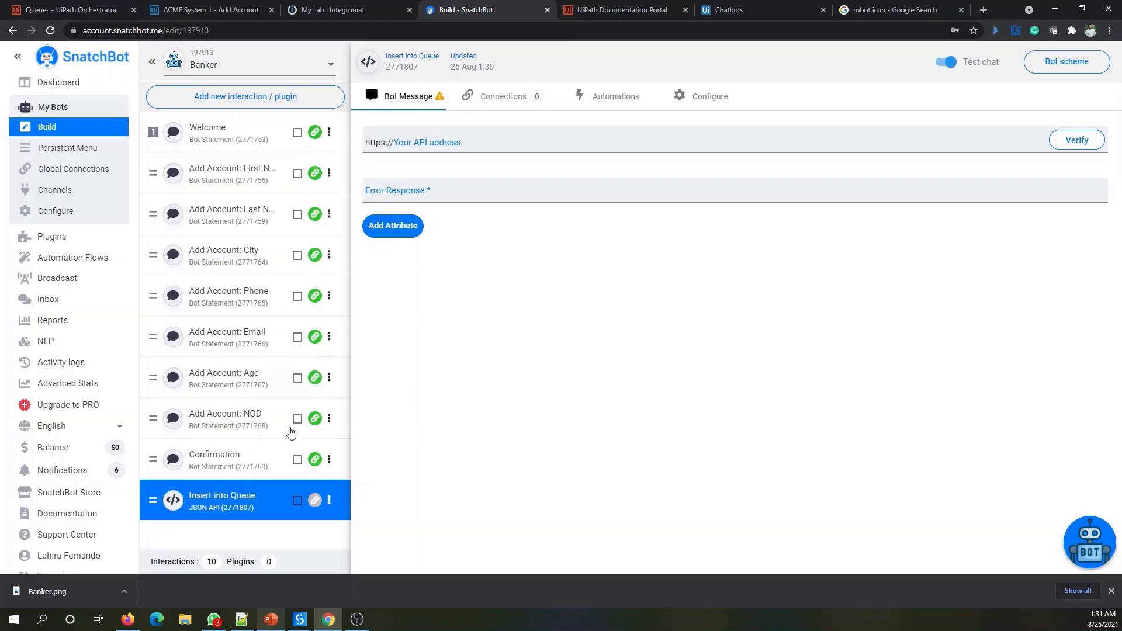
pyautogui.click(238, 458)
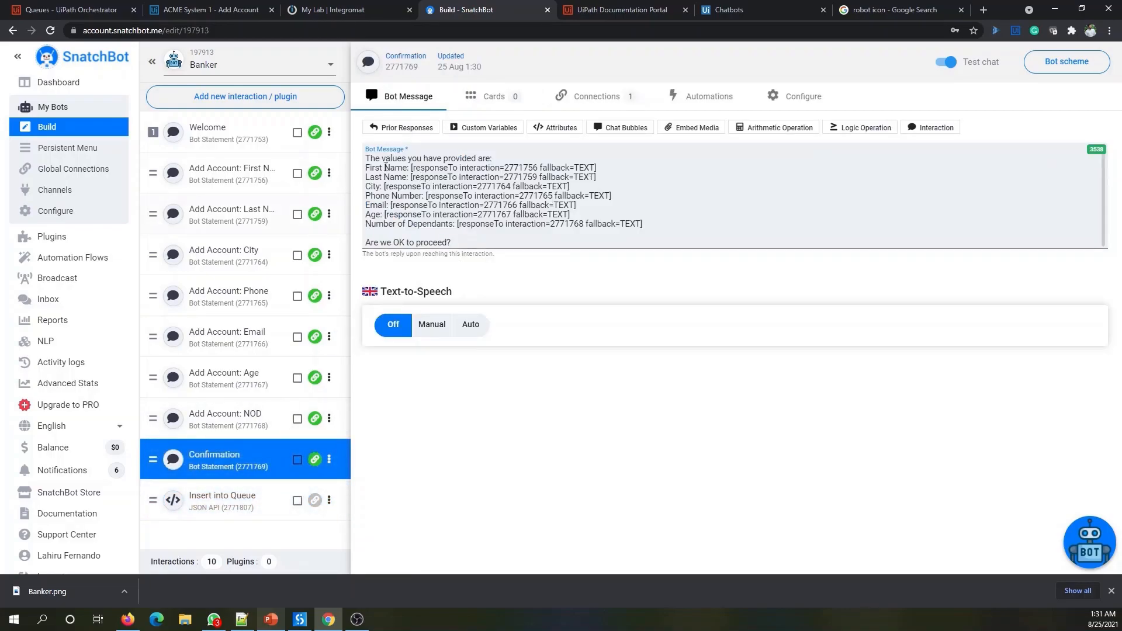
pyautogui.click(217, 499)
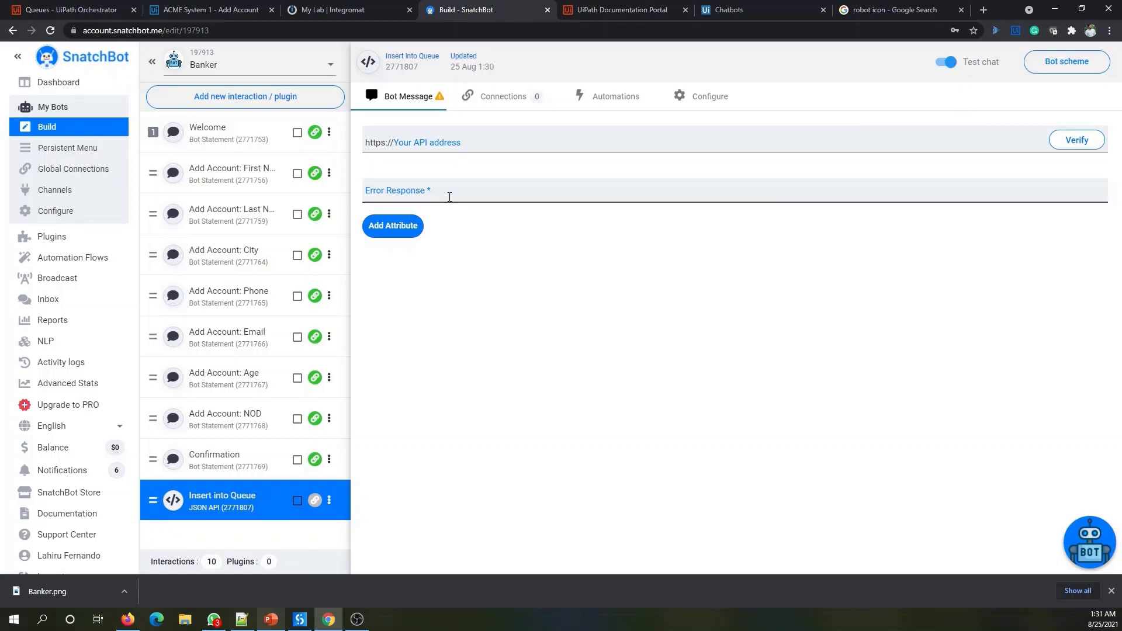
pyautogui.click(489, 195)
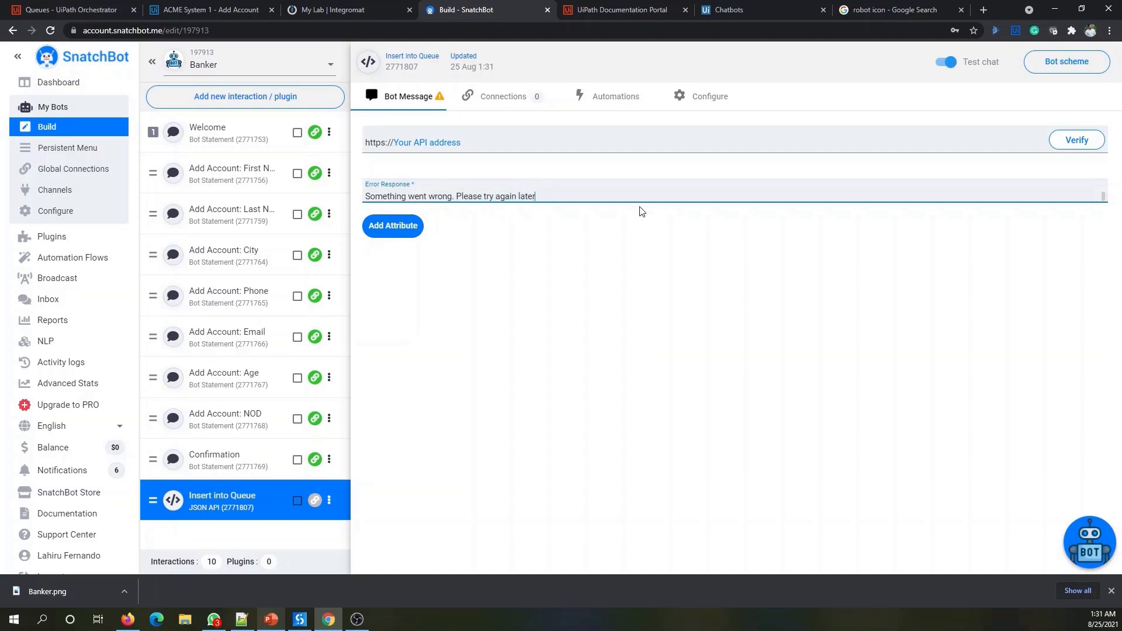
pyautogui.click(538, 345)
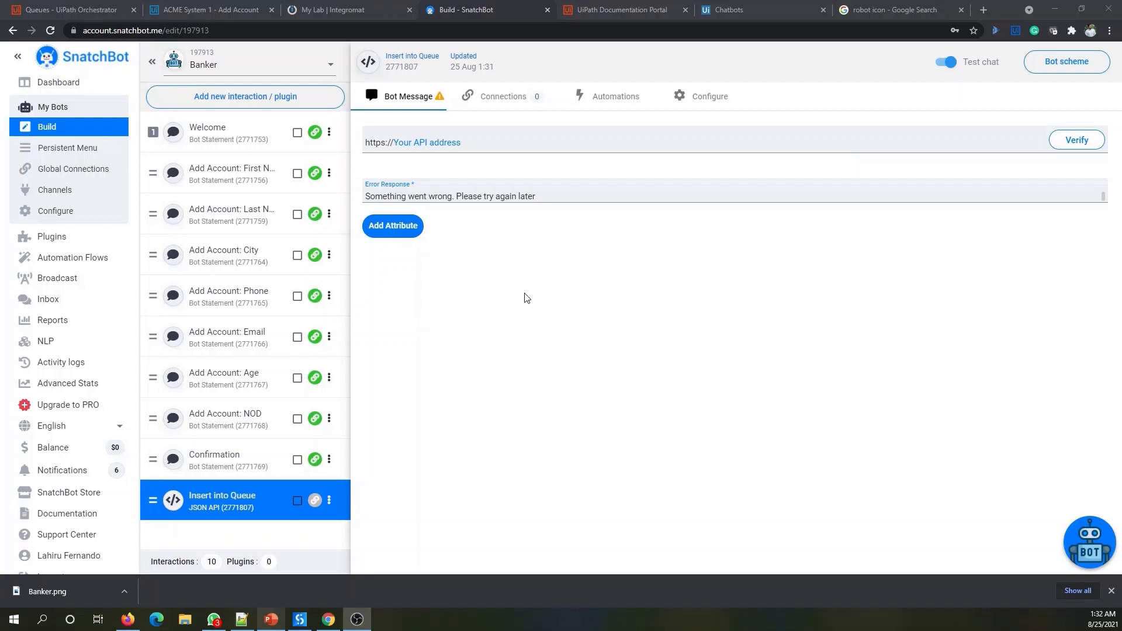
# - Add firstName, lastName and City as attributes sent by Insert into Queue
pyautogui.click(401, 227)
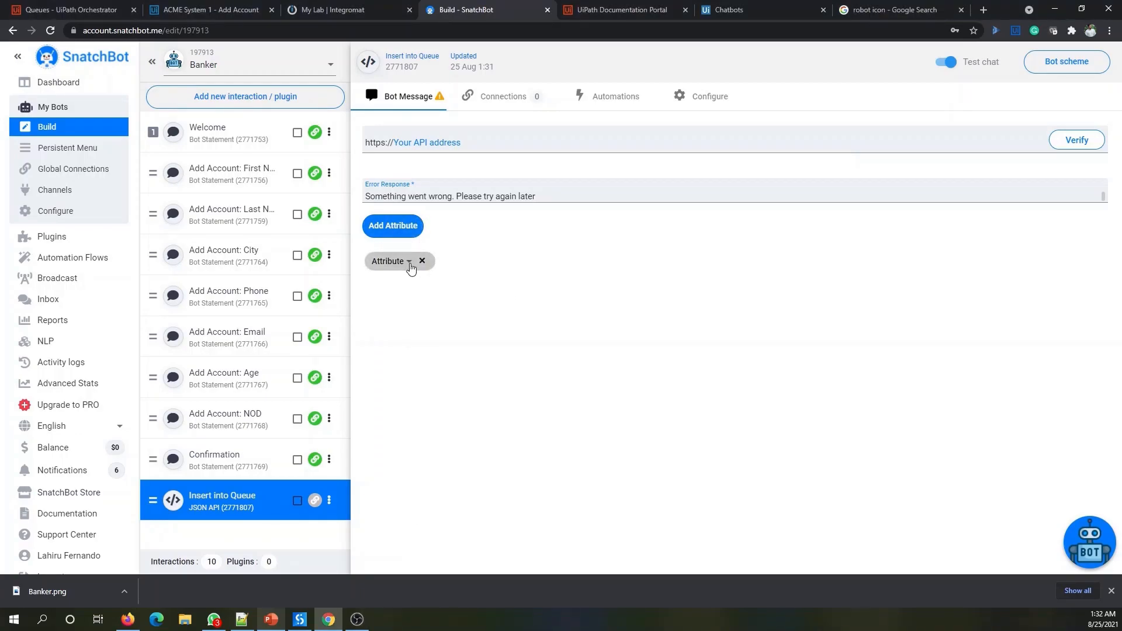
pyautogui.click(409, 262)
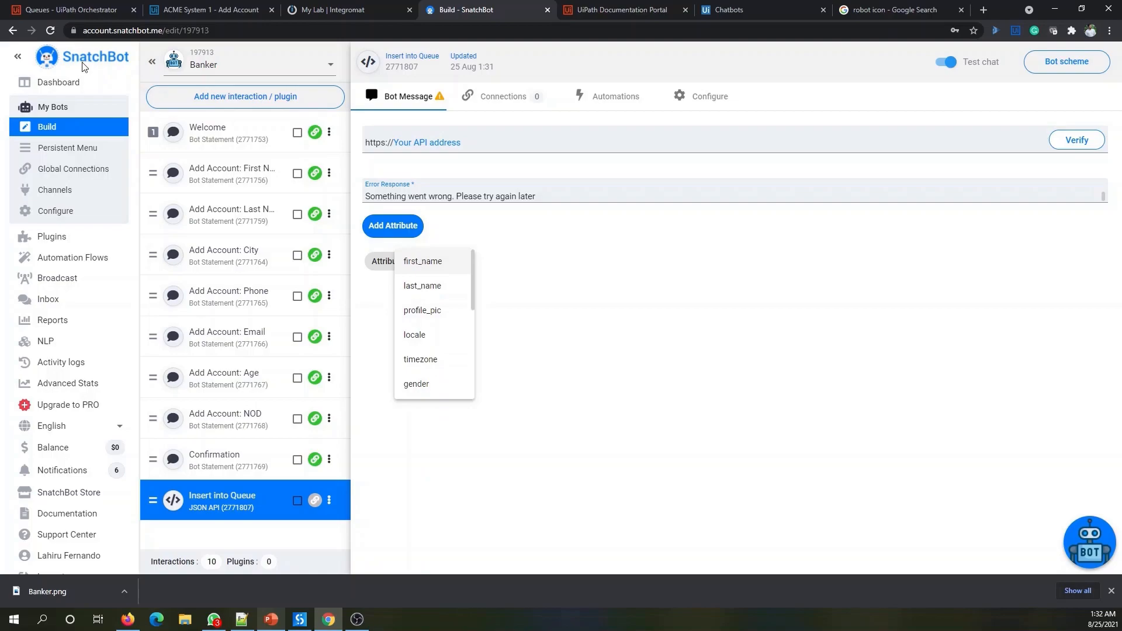
pyautogui.scroll(-1, 433, 291)
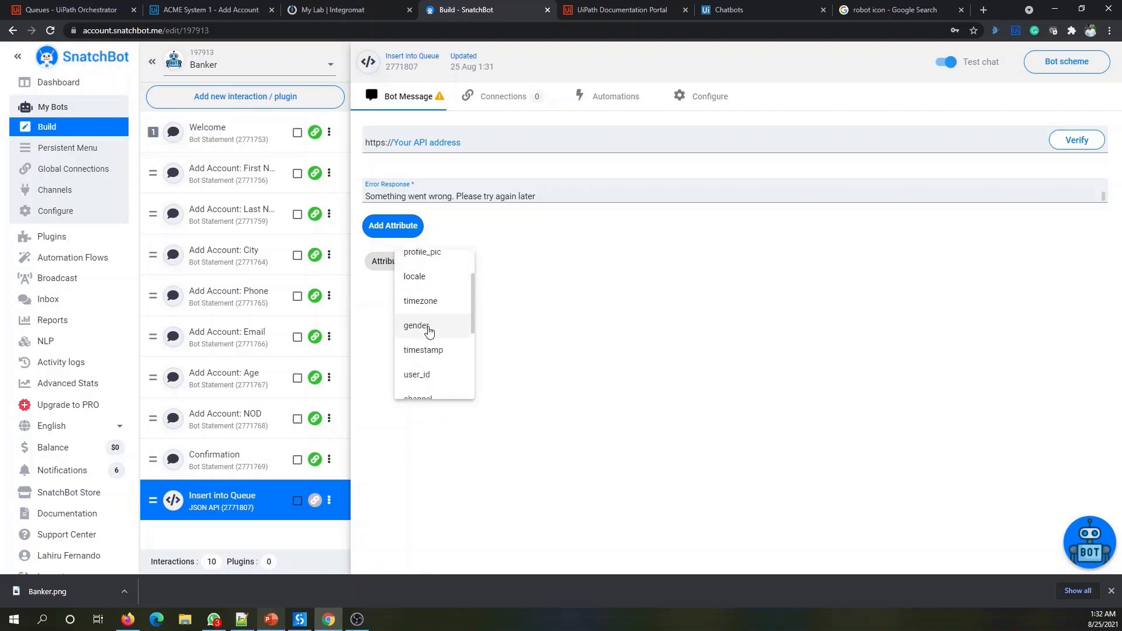
pyautogui.scroll(-3, 432, 292)
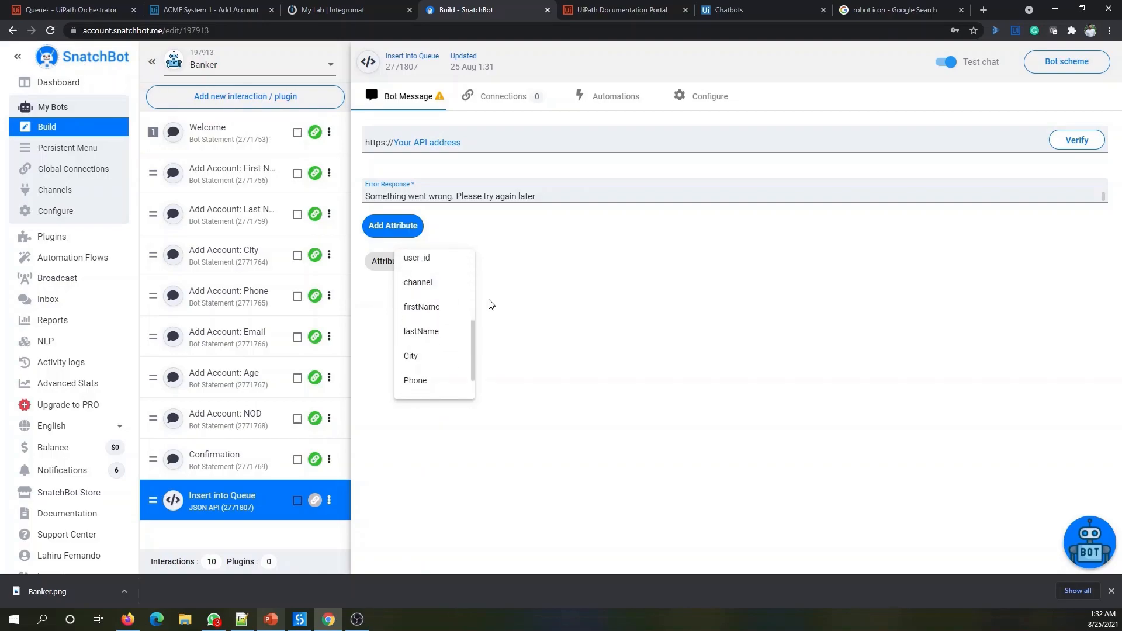
pyautogui.click(440, 316)
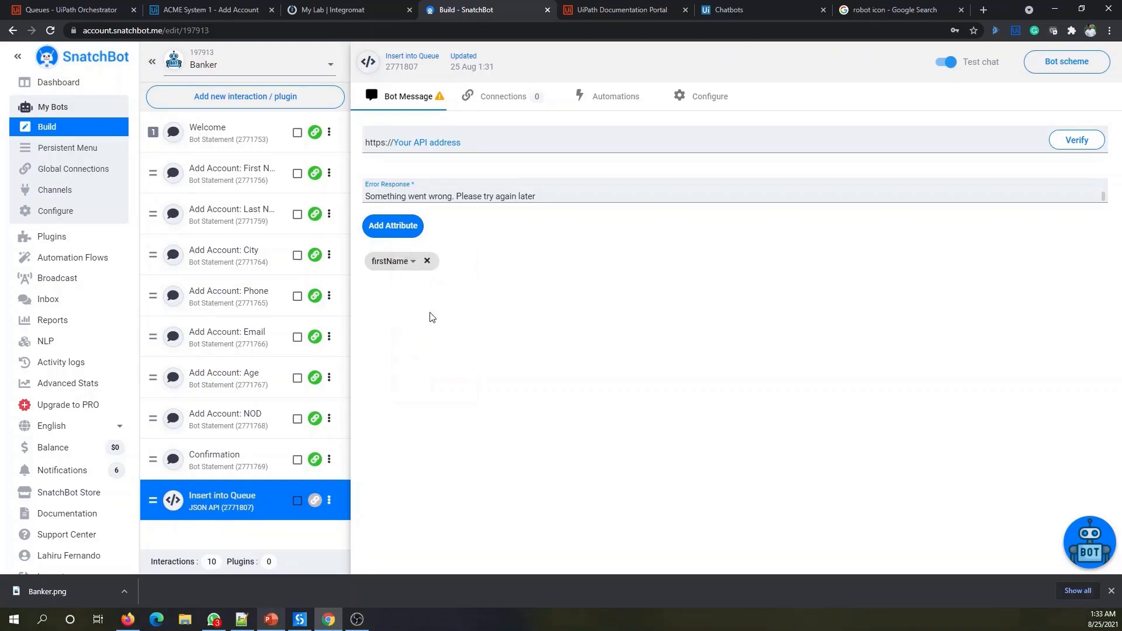
pyautogui.click(393, 226)
pyautogui.click(485, 261)
pyautogui.scroll(-5, 532, 351)
pyautogui.scroll(2, 514, 321)
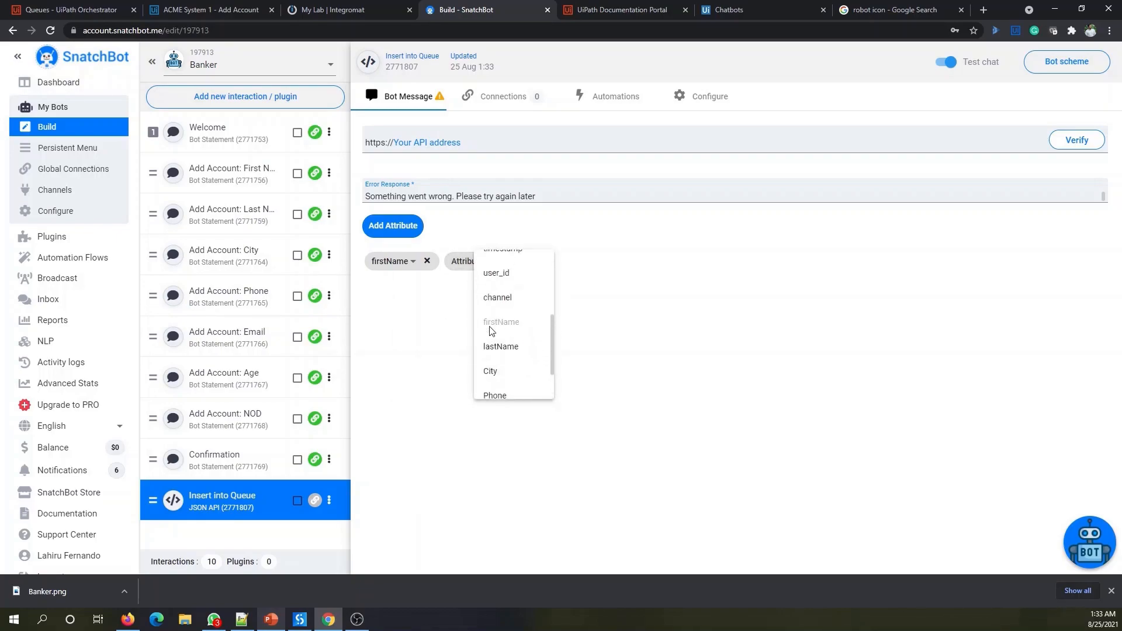
pyautogui.click(525, 351)
pyautogui.click(403, 226)
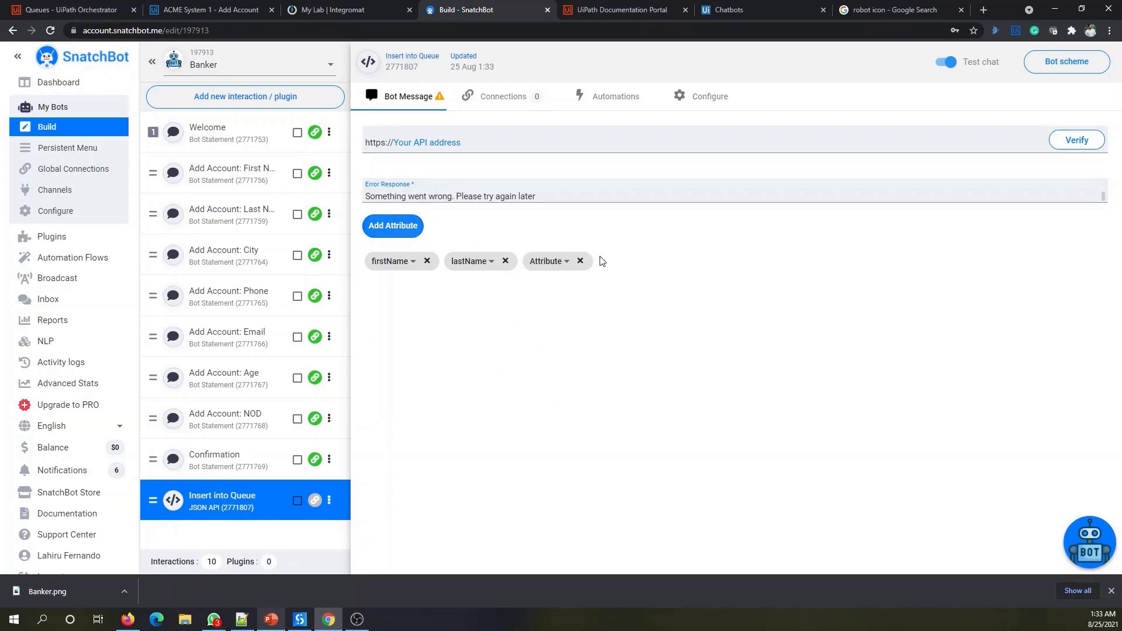
pyautogui.click(565, 262)
pyautogui.scroll(-5, 619, 362)
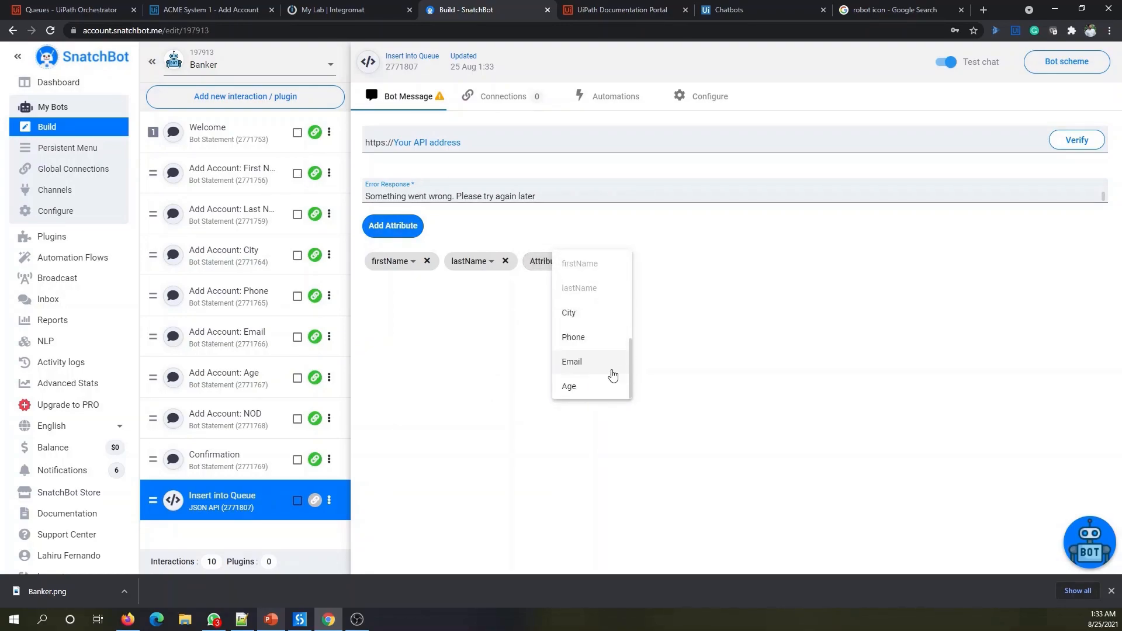
pyautogui.click(579, 311)
# - Add Phone, Email and Age attributes, then open the Add Account: NOD interaction
pyautogui.click(393, 226)
pyautogui.click(627, 262)
pyautogui.scroll(-5, 652, 316)
pyautogui.click(647, 341)
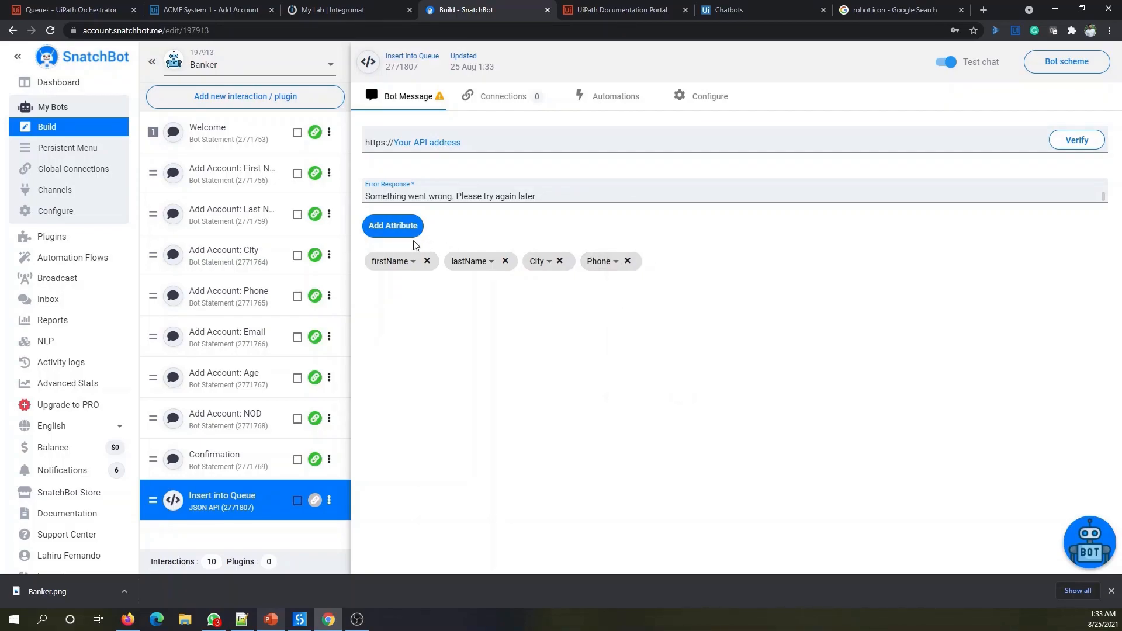
pyautogui.click(414, 227)
pyautogui.click(689, 263)
pyautogui.scroll(-5, 719, 316)
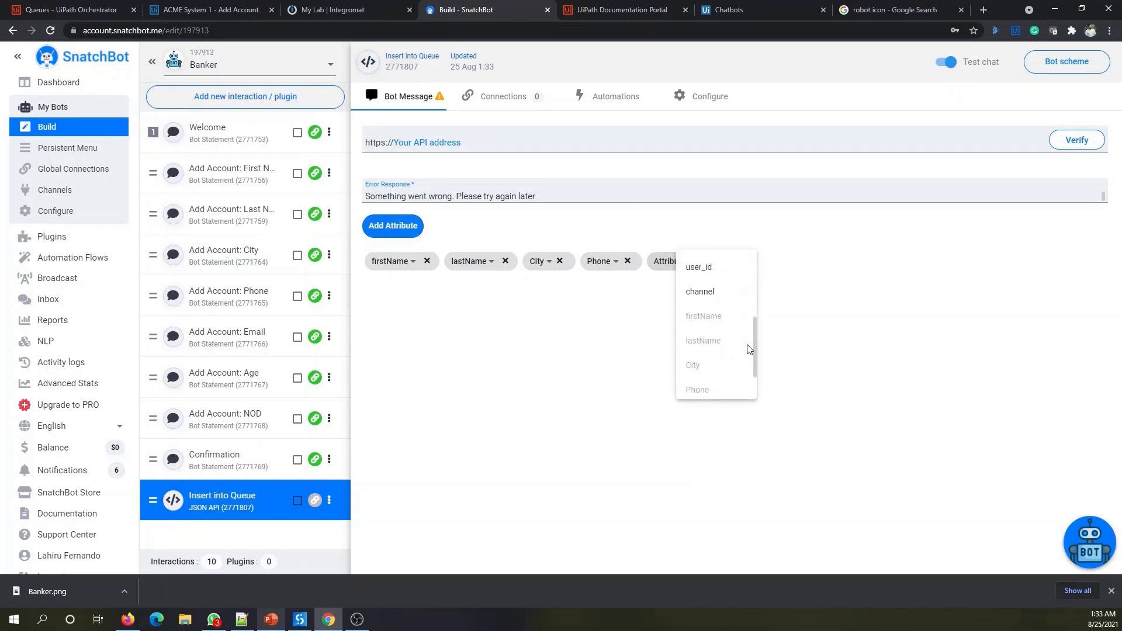
pyautogui.click(710, 361)
pyautogui.click(408, 228)
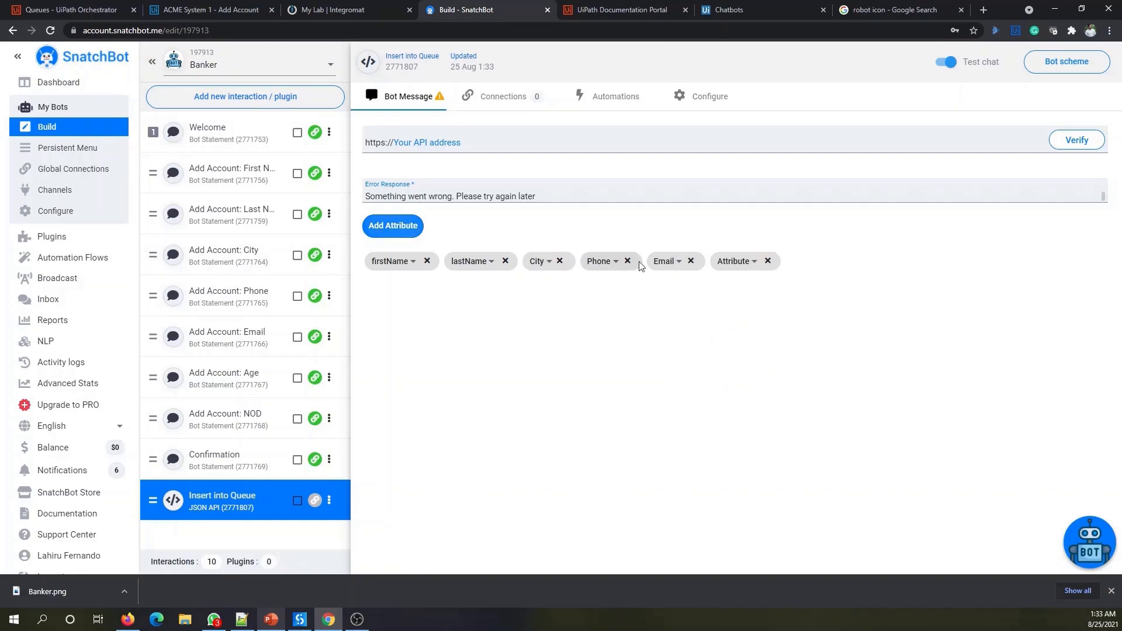
pyautogui.click(735, 263)
pyautogui.scroll(-5, 783, 351)
pyautogui.click(773, 386)
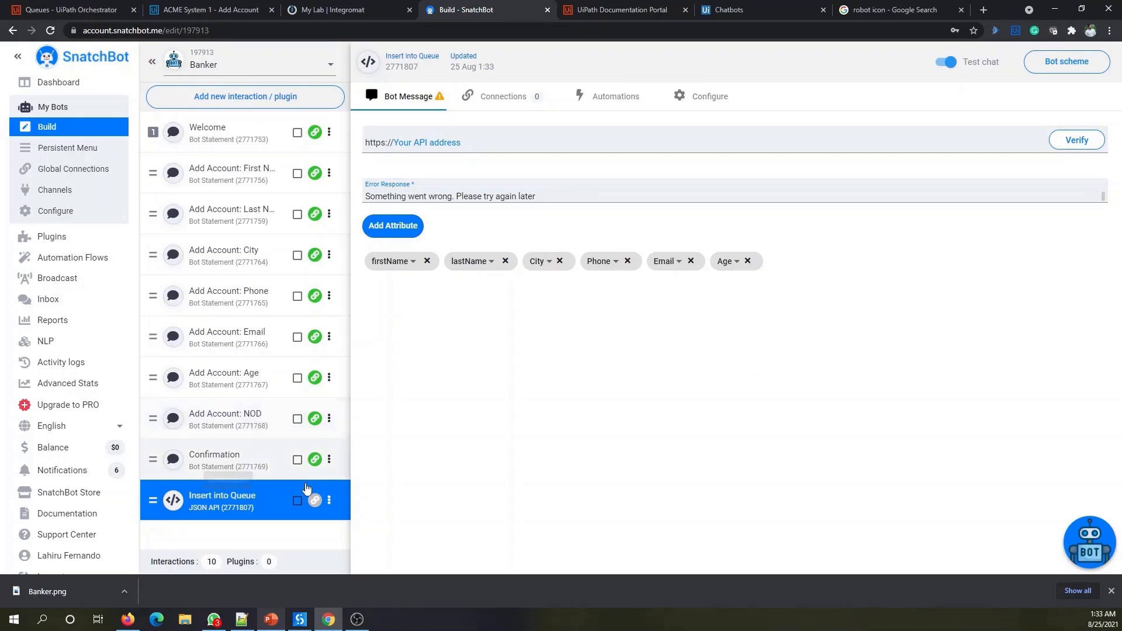
pyautogui.click(234, 424)
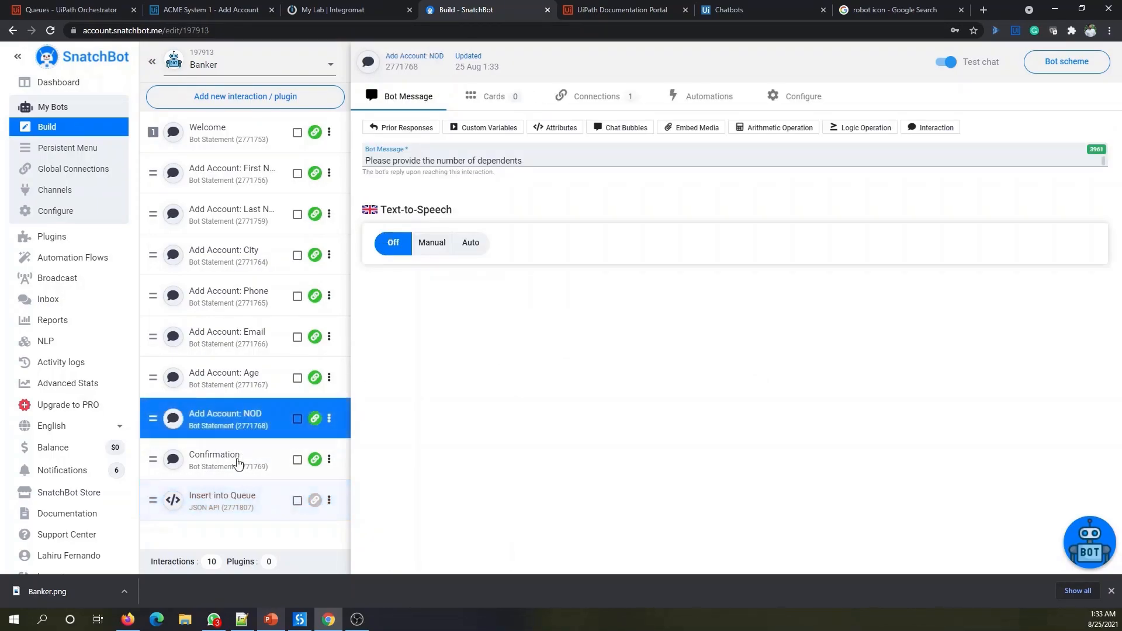
# - Give Confirmation a custom attribute NOD whose value is the pasted reply reference
pyautogui.click(238, 461)
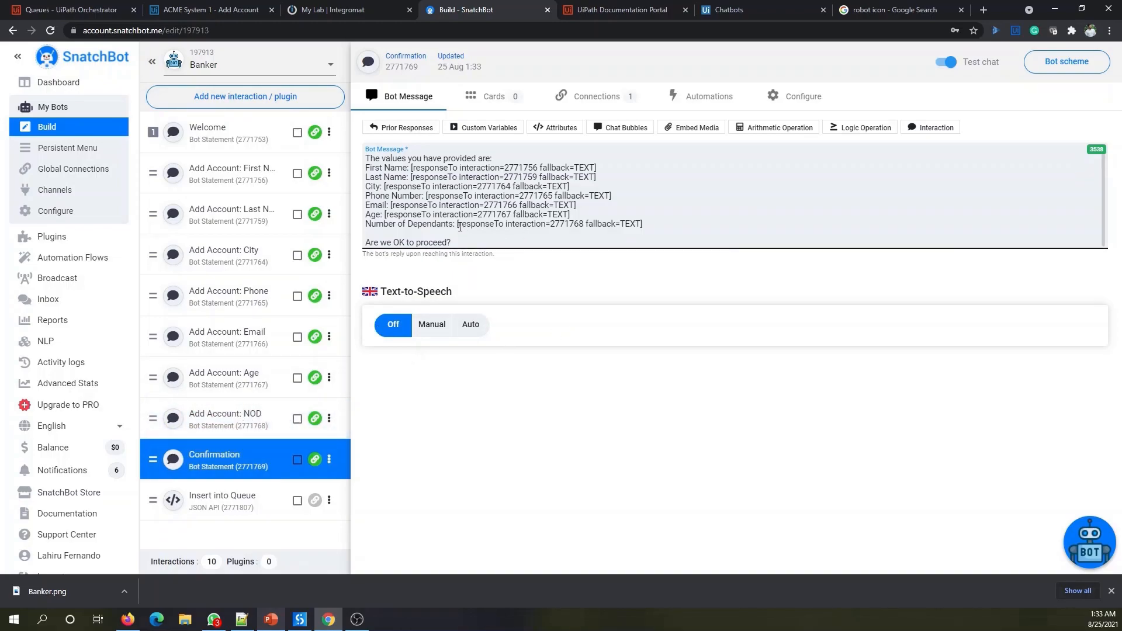
pyautogui.moveTo(458, 224); pyautogui.dragTo(667, 224)
pyautogui.hotkey('ctrl', 'c')
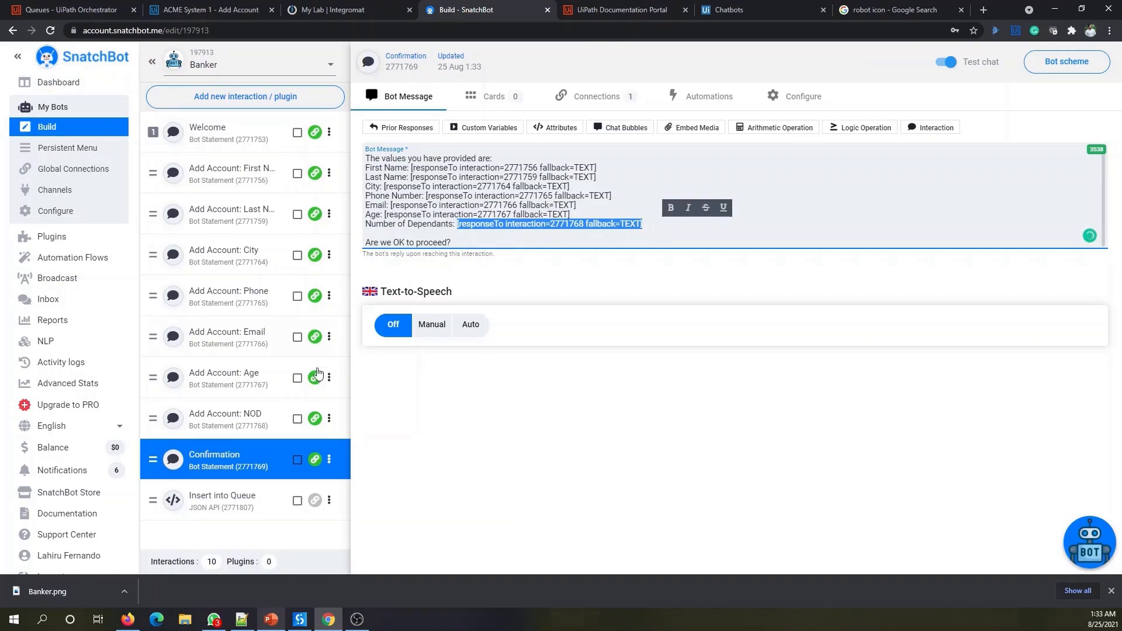
pyautogui.click(239, 457)
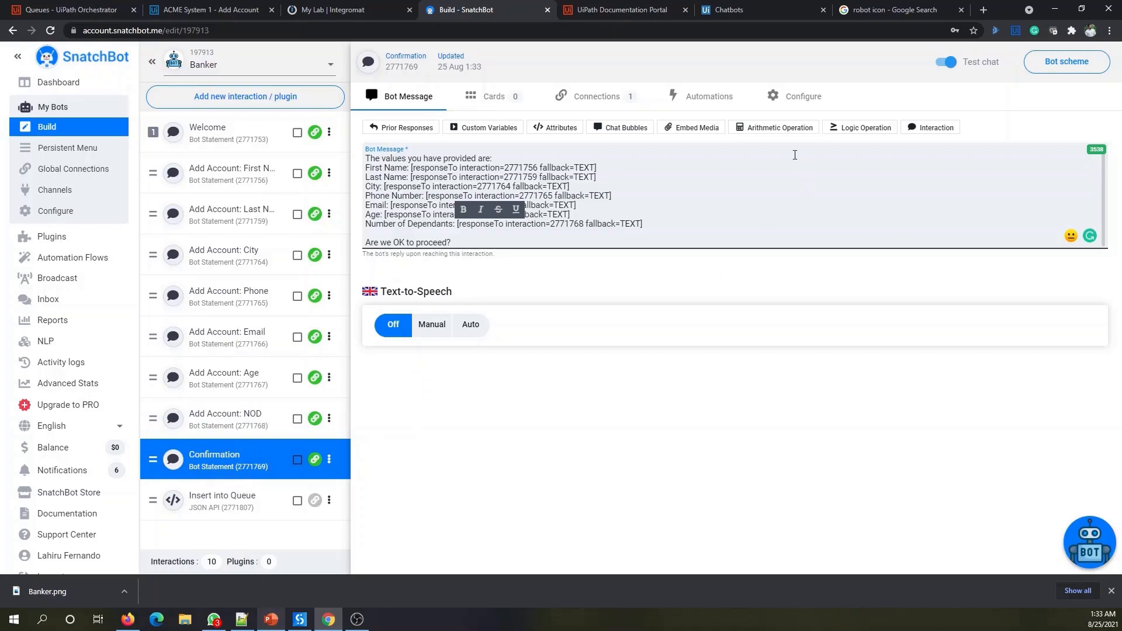
pyautogui.click(801, 108)
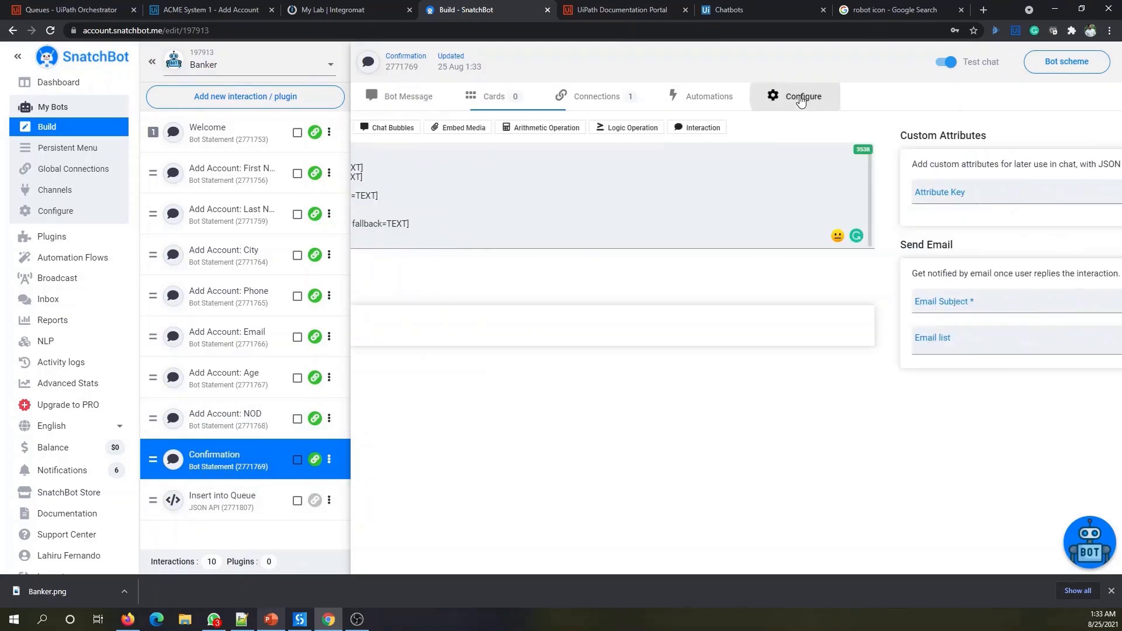
pyautogui.click(421, 198)
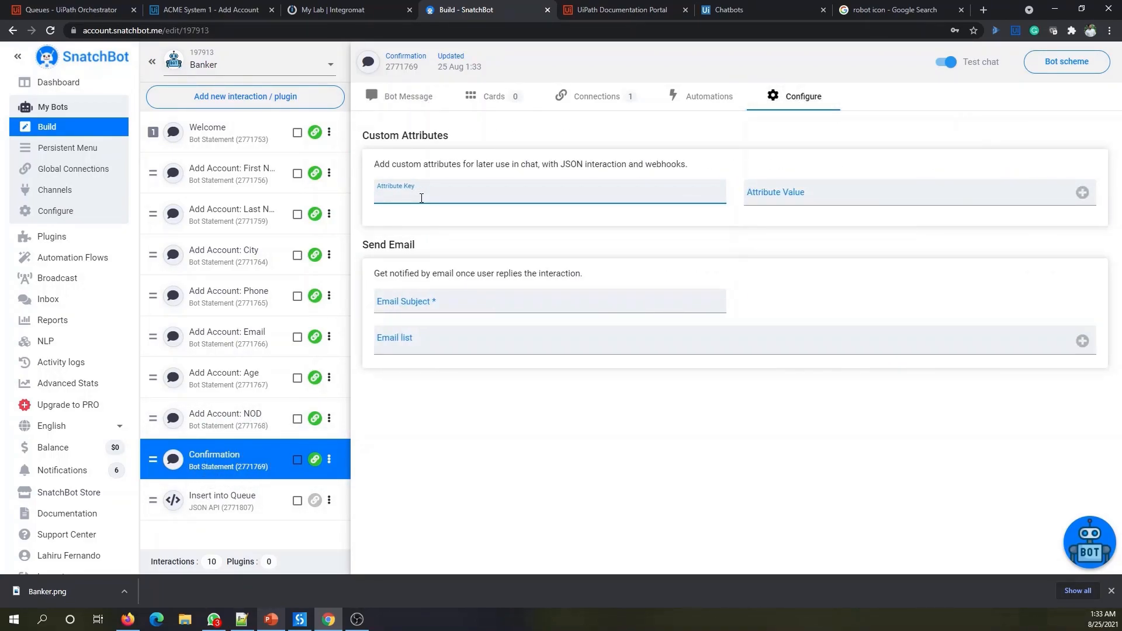
pyautogui.click(824, 198)
pyautogui.hotkey('ctrl', 'v')
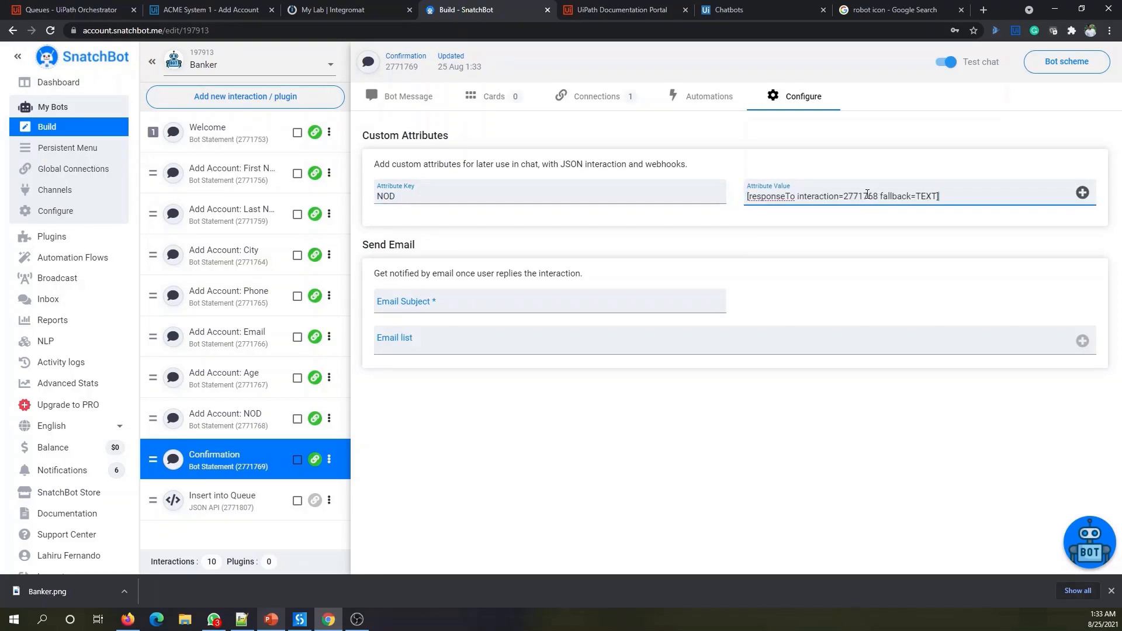
pyautogui.click(1082, 192)
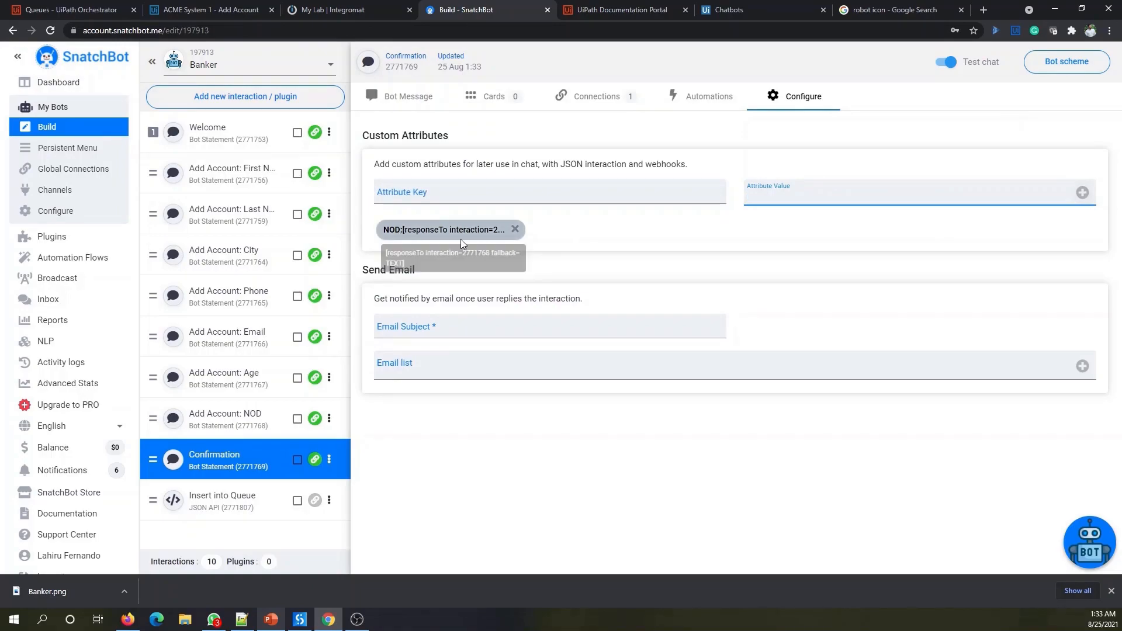
# - Add a seventh, unset attribute to Insert into Queue's JSON API request
pyautogui.click(226, 509)
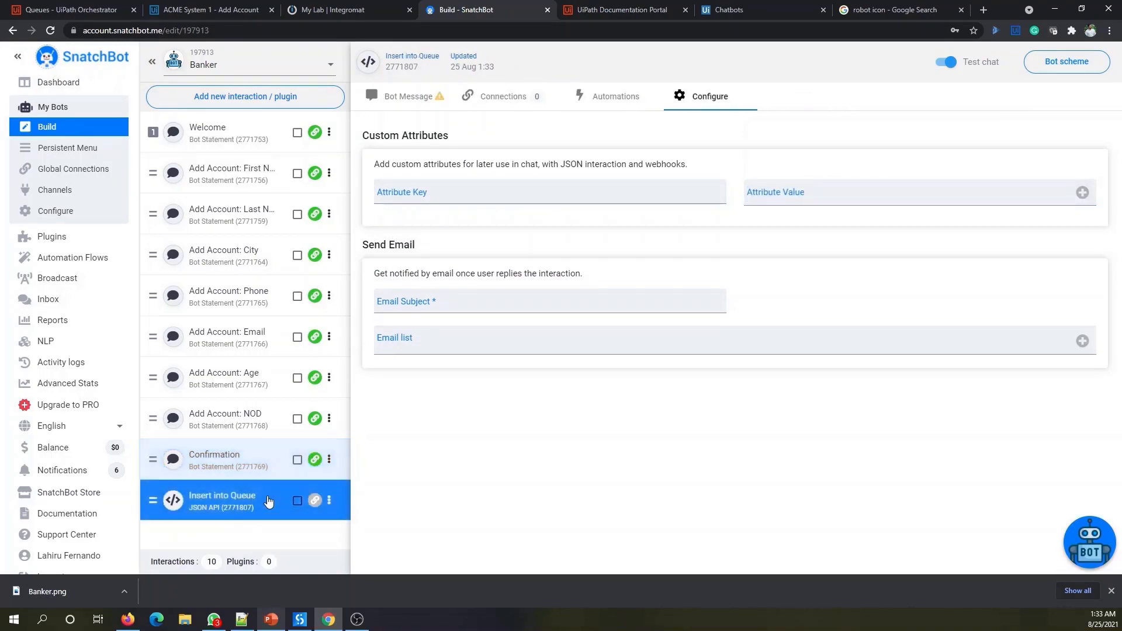
pyautogui.click(403, 97)
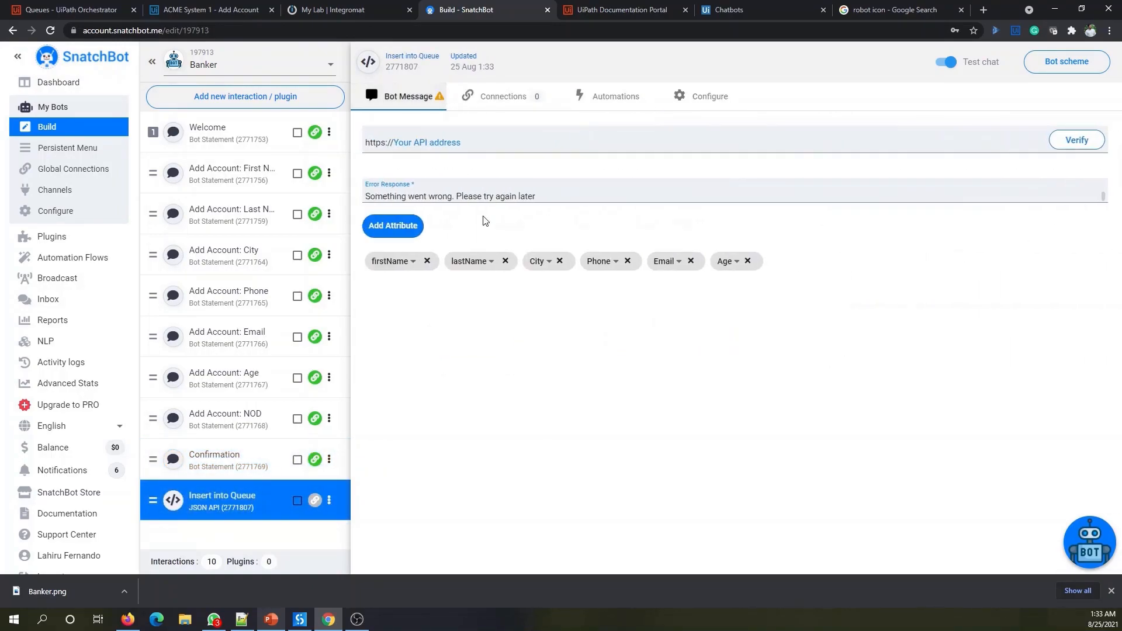
pyautogui.click(401, 231)
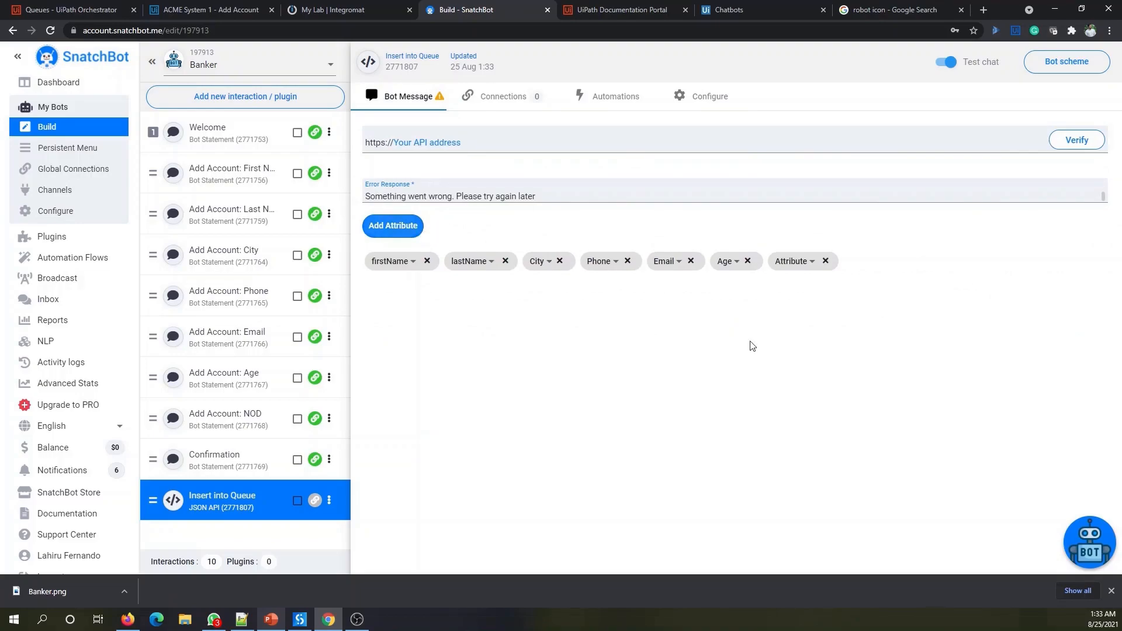
# - Set Insert into Queue's seventh attribute to NOD, then switch to Integromat's My Lab dashboard
pyautogui.click(807, 261)
pyautogui.scroll(-3, 836, 374)
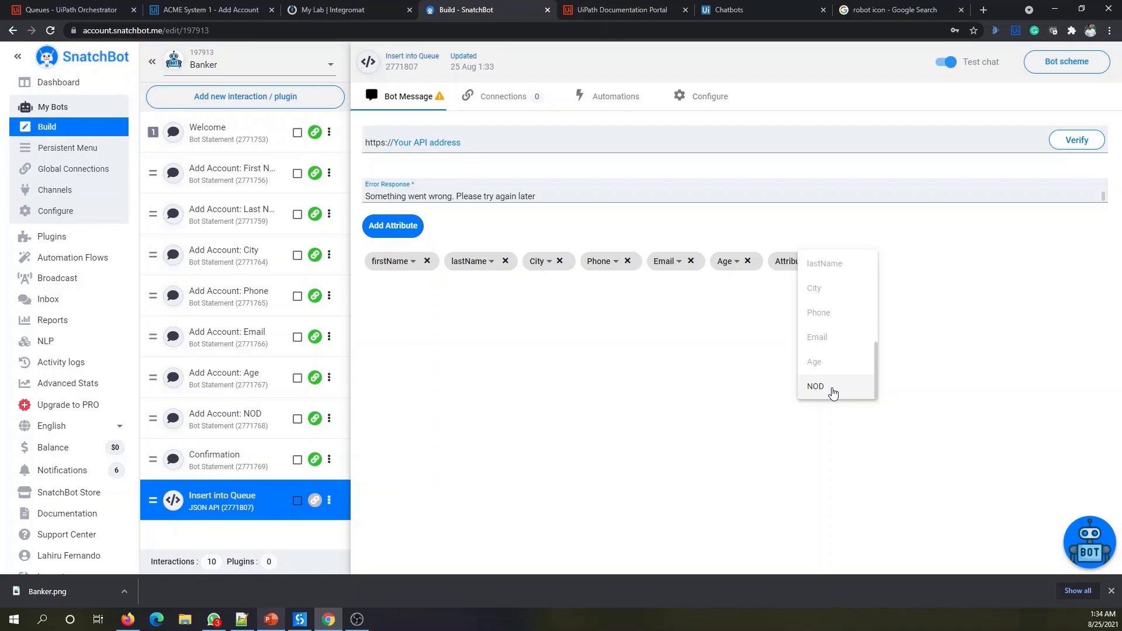
pyautogui.click(834, 389)
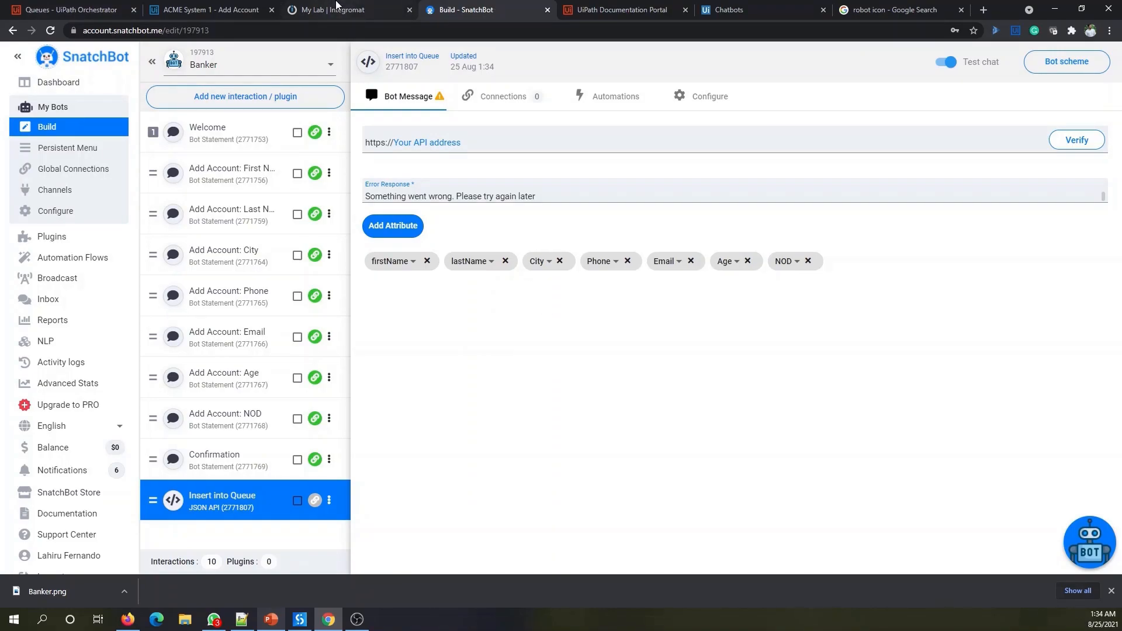
pyautogui.click(309, 12)
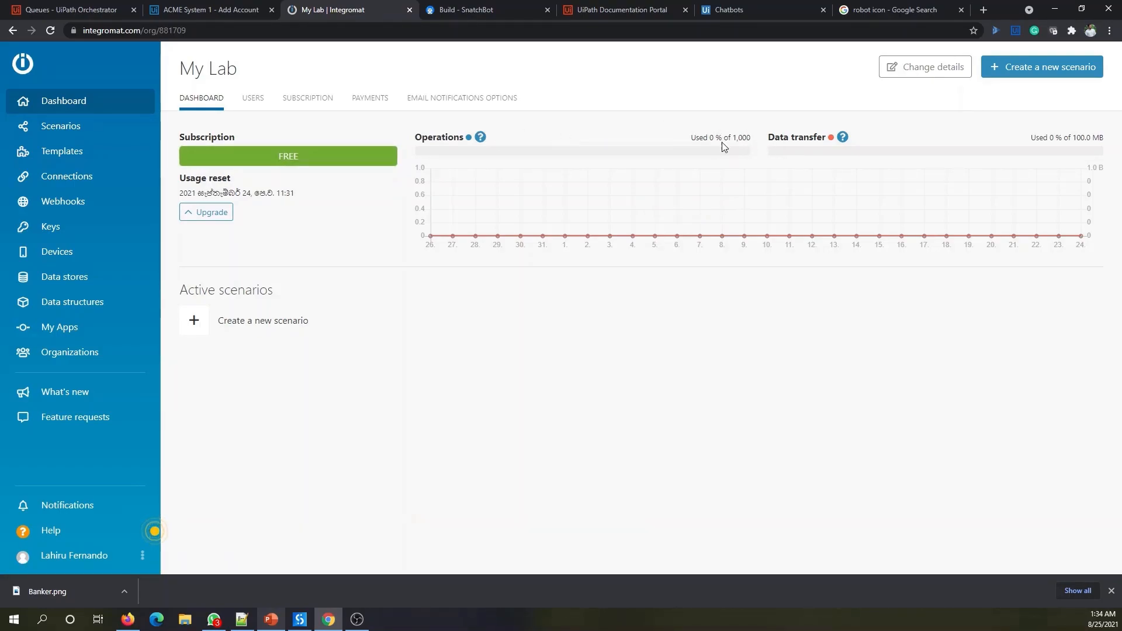
pyautogui.click(481, 137)
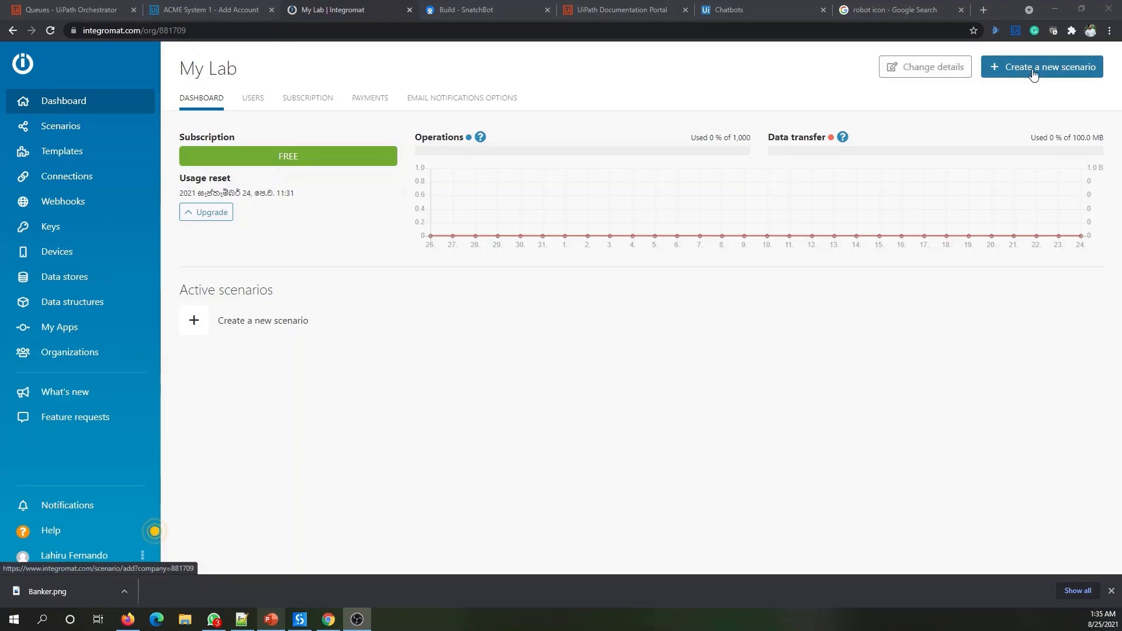
# - Create a new scenario and choose the Webhooks app, found by searching 'Webhook', as its first module
pyautogui.click(1085, 80)
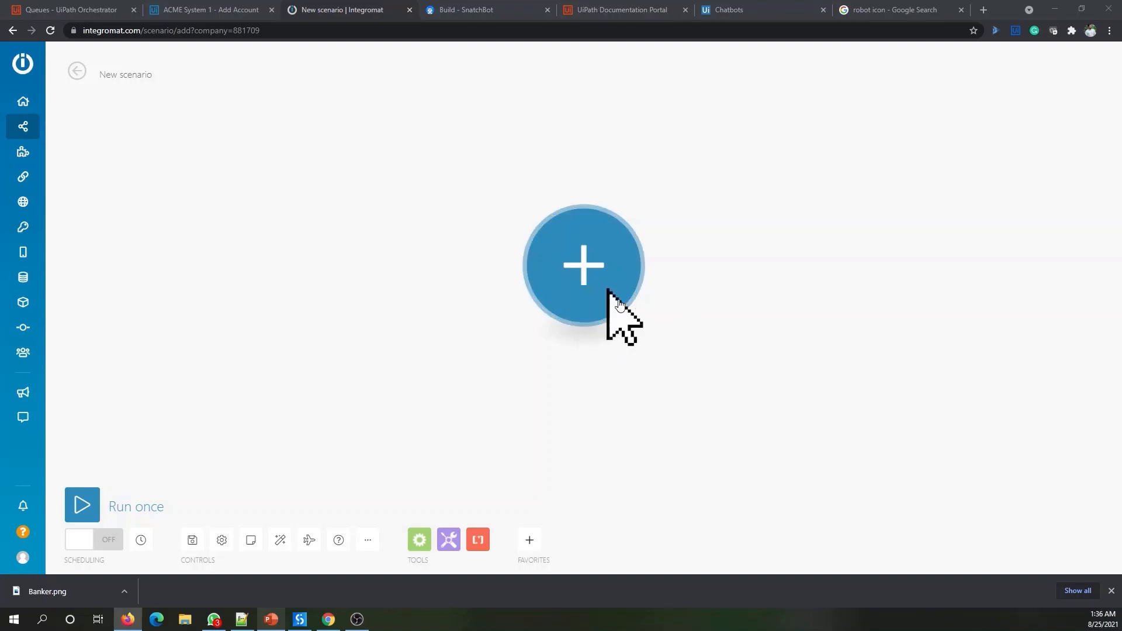
pyautogui.click(583, 275)
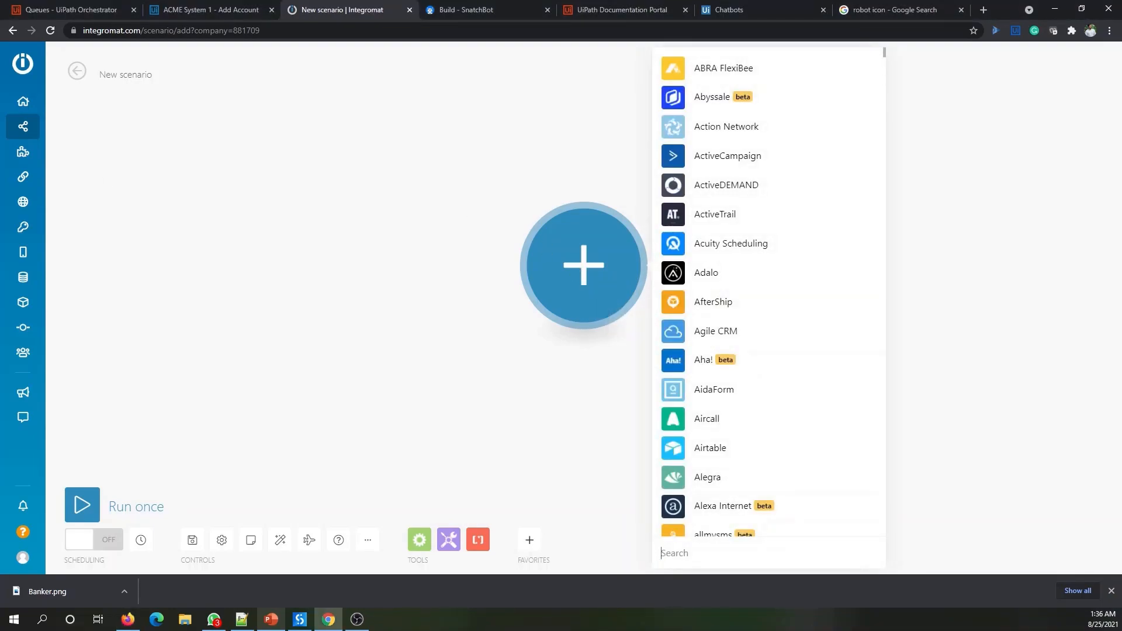
pyautogui.hotkey('alt', 'Tab')
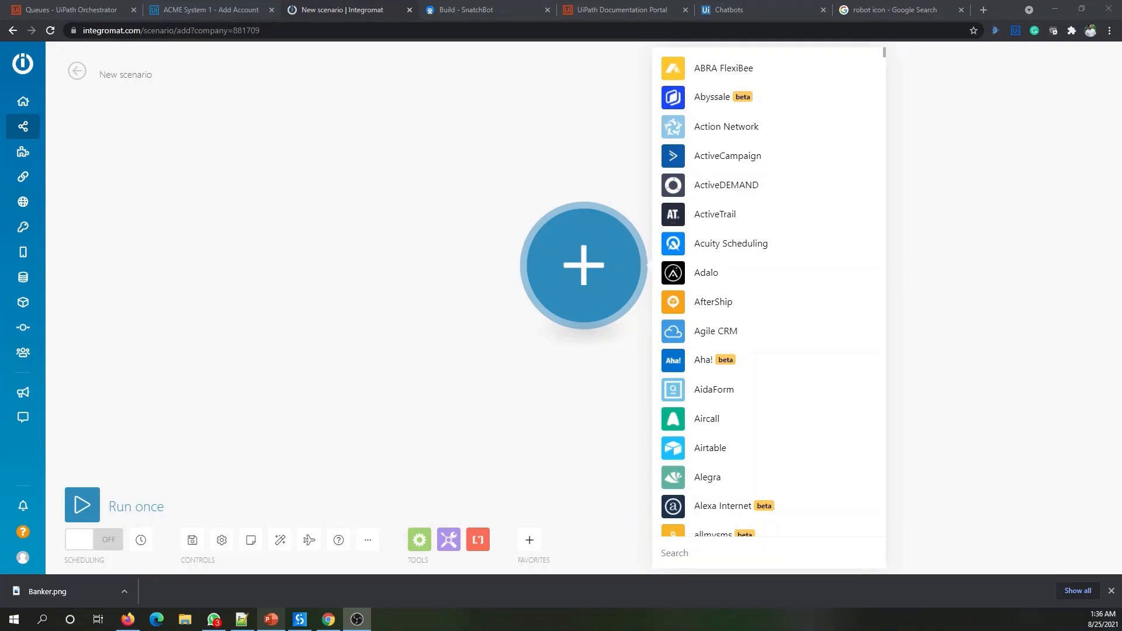
pyautogui.hotkey('alt', 'Tab')
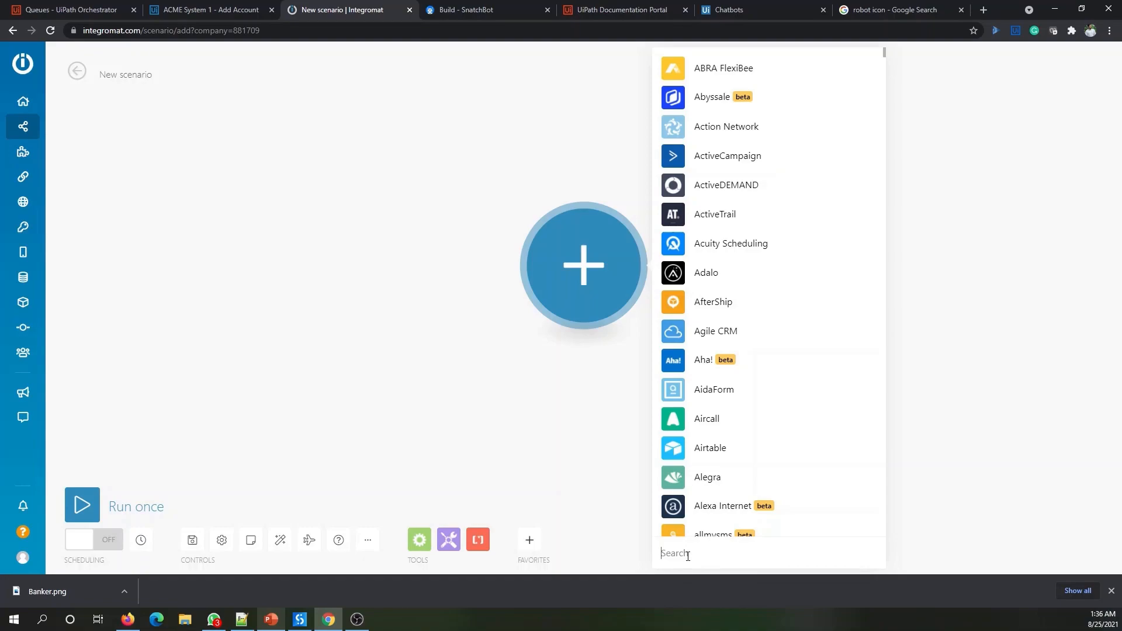
pyautogui.write('Webho')
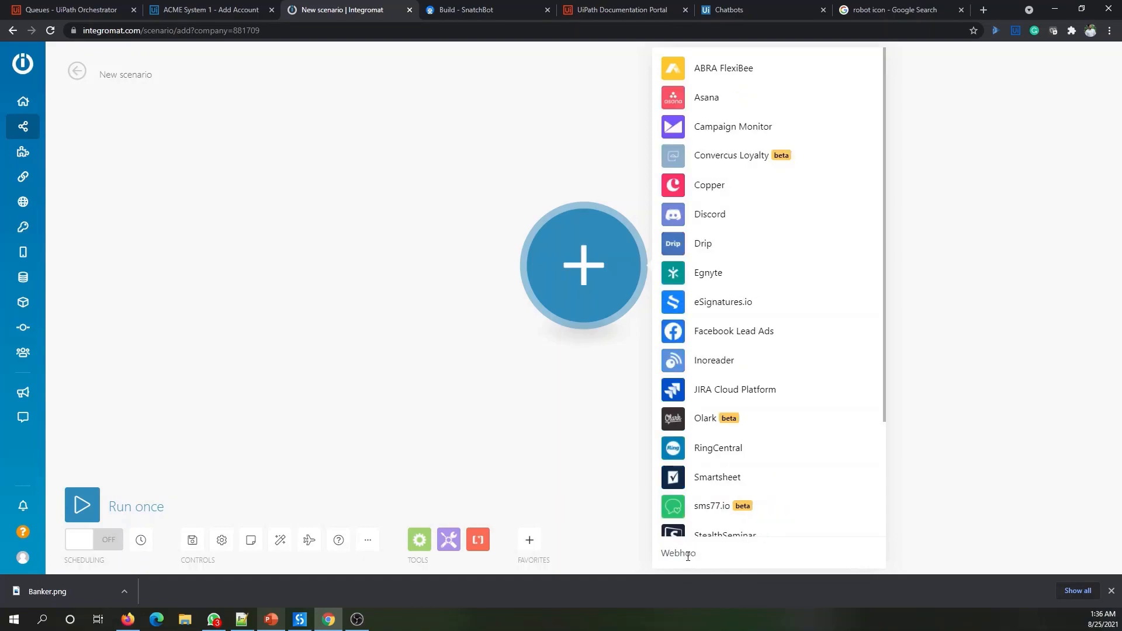
pyautogui.write('ok')
pyautogui.scroll(-3, 799, 368)
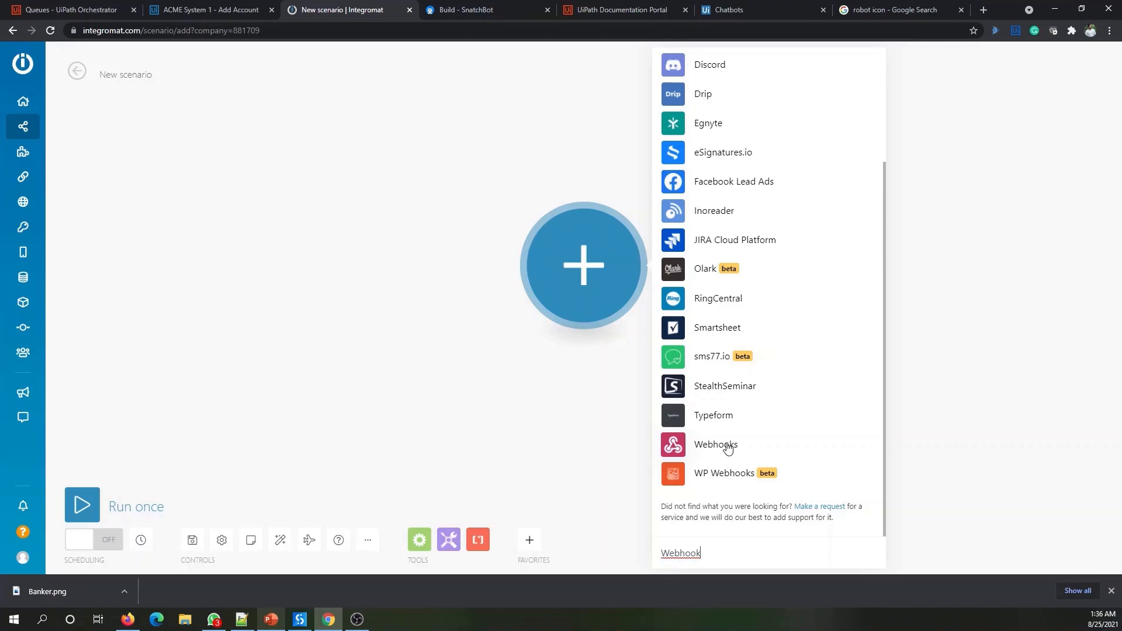
pyautogui.click(727, 448)
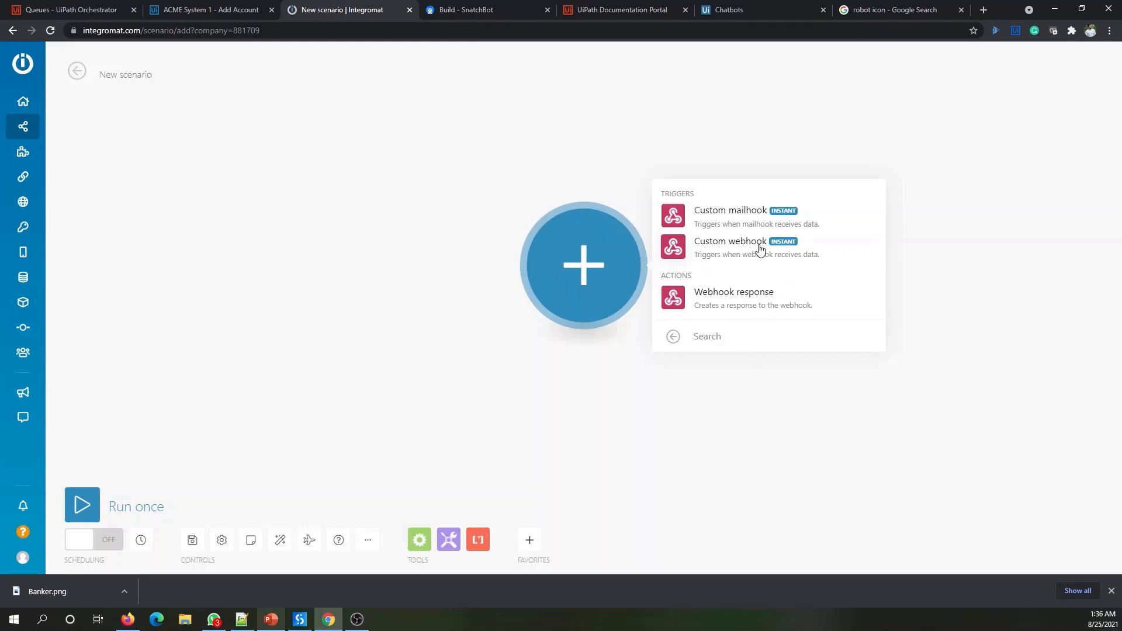
# - Add a Custom webhook trigger named 'Create UiPath Queue Item' and copy its address
pyautogui.click(736, 250)
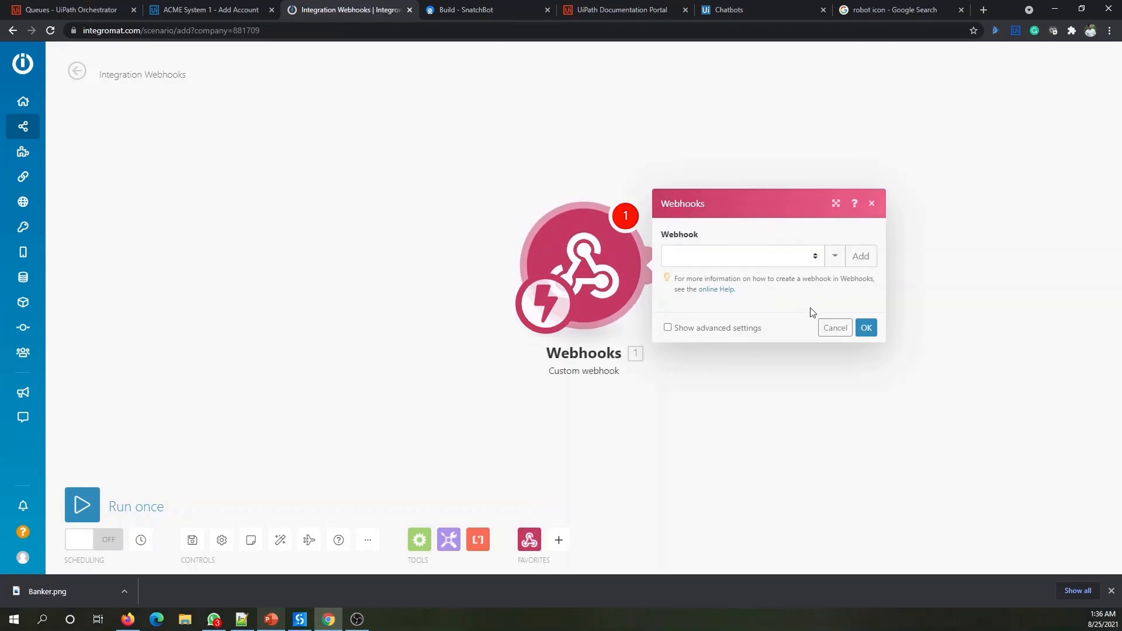
pyautogui.click(766, 257)
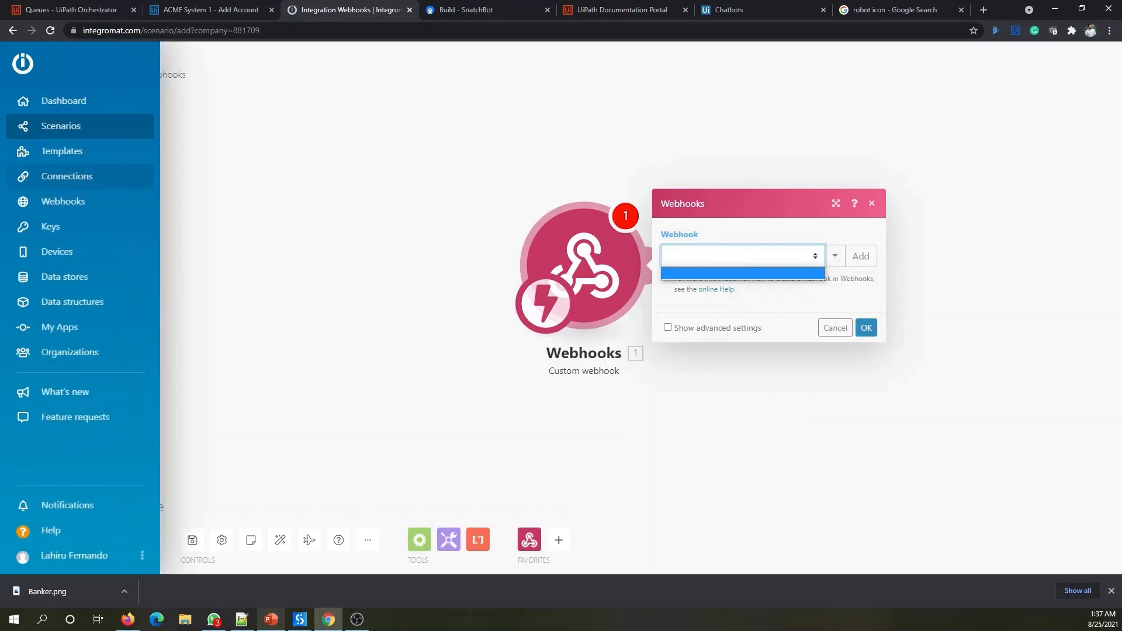
pyautogui.hotkey('alt', 'Tab')
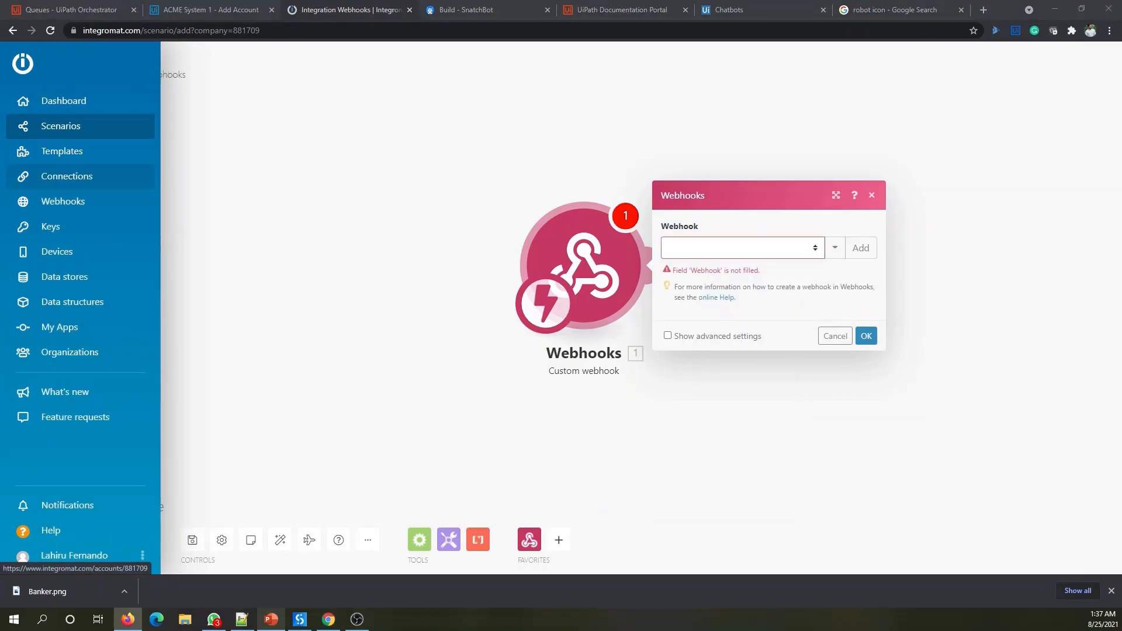
pyautogui.click(866, 257)
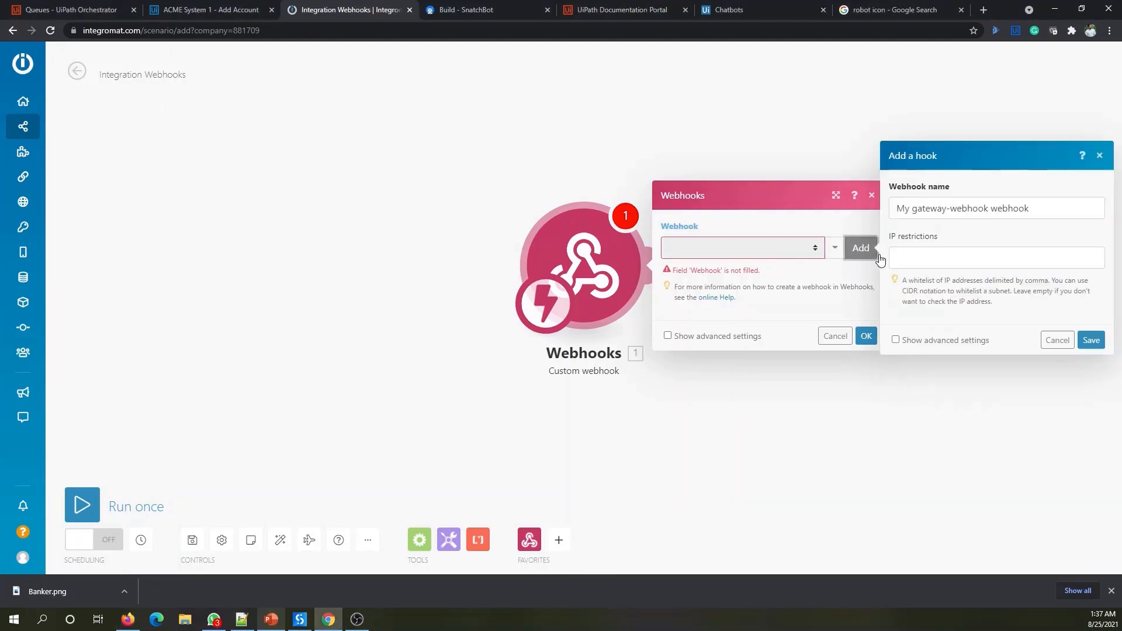
pyautogui.moveTo(1039, 205); pyautogui.dragTo(853, 206)
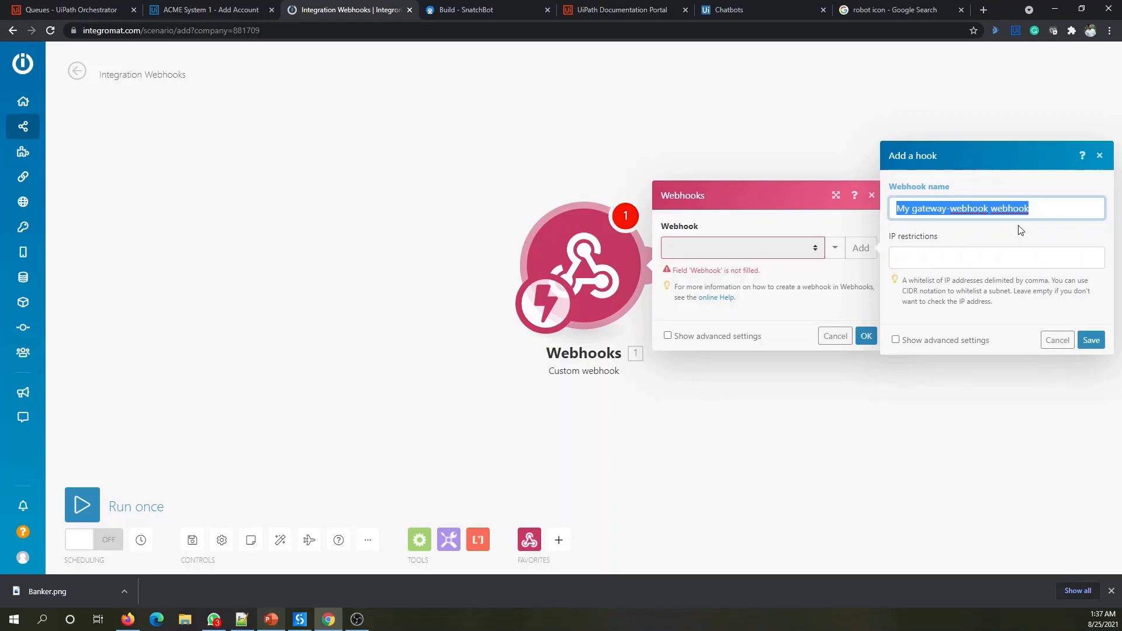
pyautogui.write('Create UiPath Queue Item')
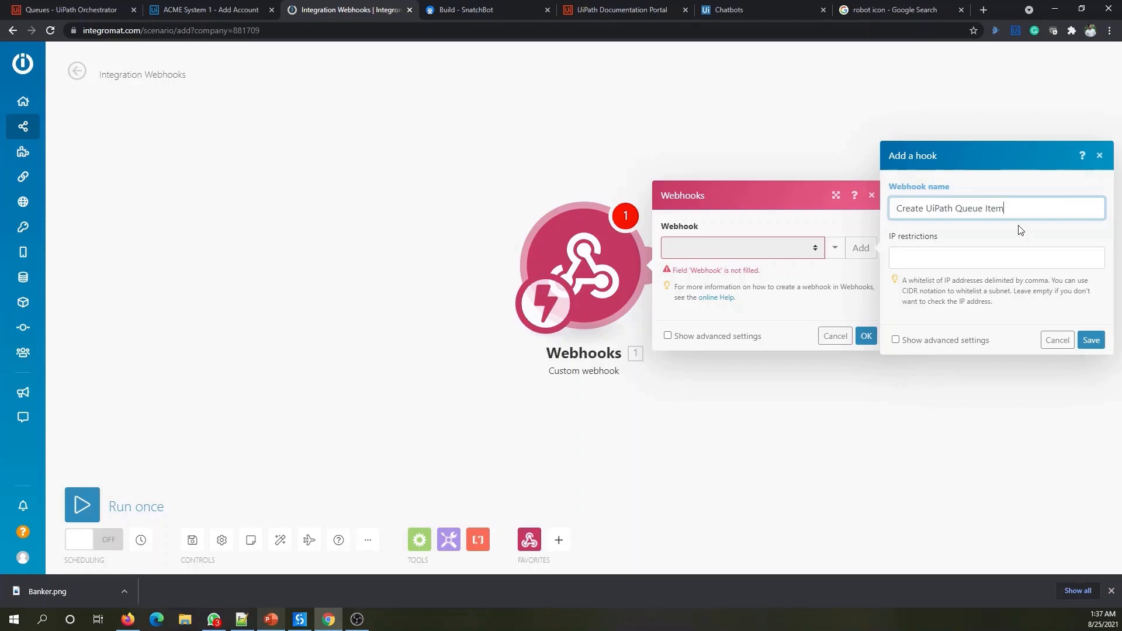
pyautogui.click(1091, 341)
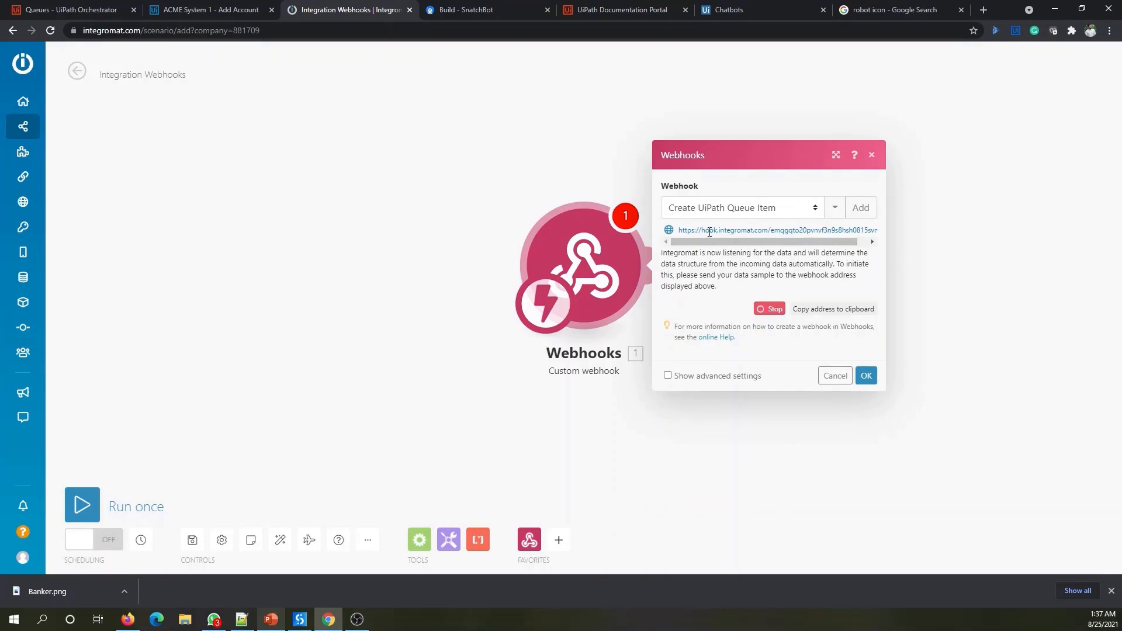
pyautogui.click(853, 313)
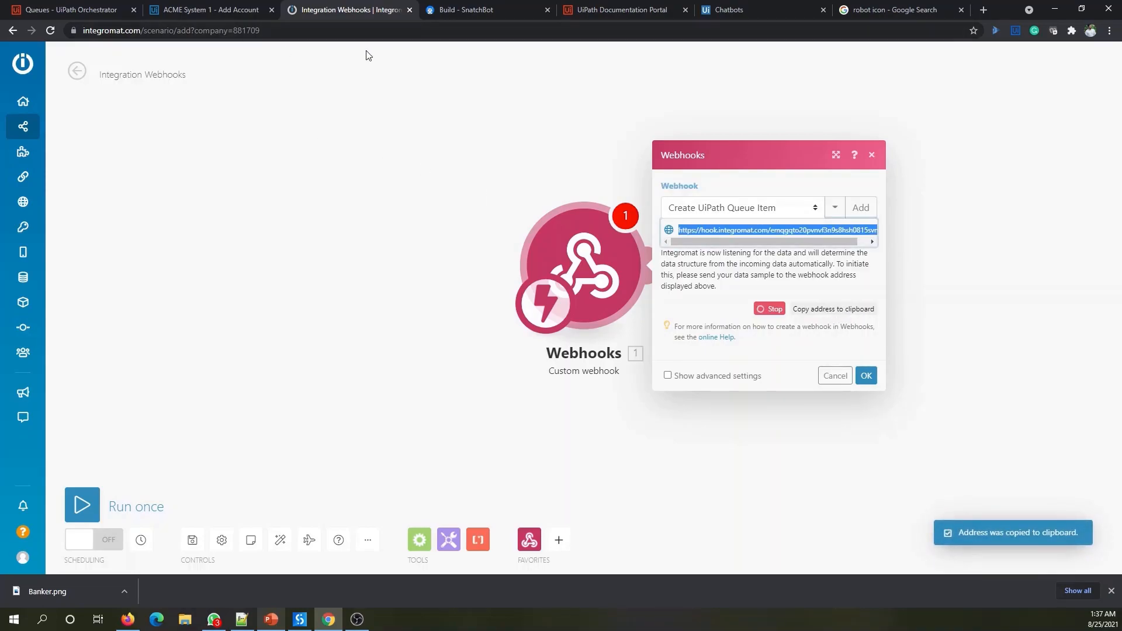
pyautogui.click(461, 10)
# - Paste the webhook URL as Insert into Queue's API address and set the Integromat webhook listening again
pyautogui.click(411, 146)
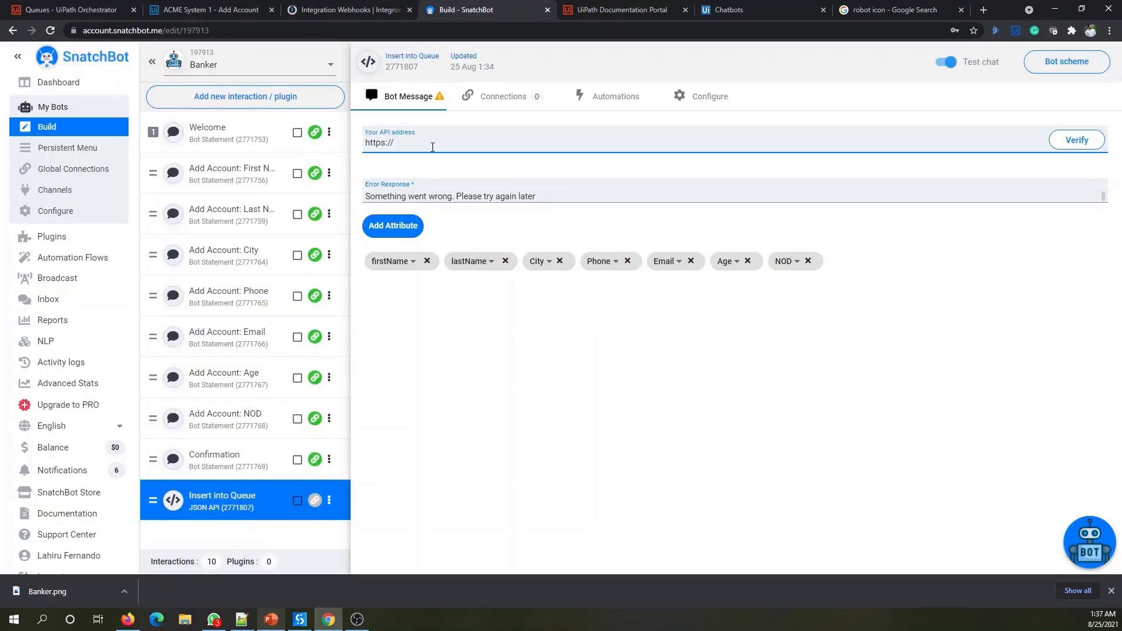
pyautogui.hotkey('ctrl', 'v')
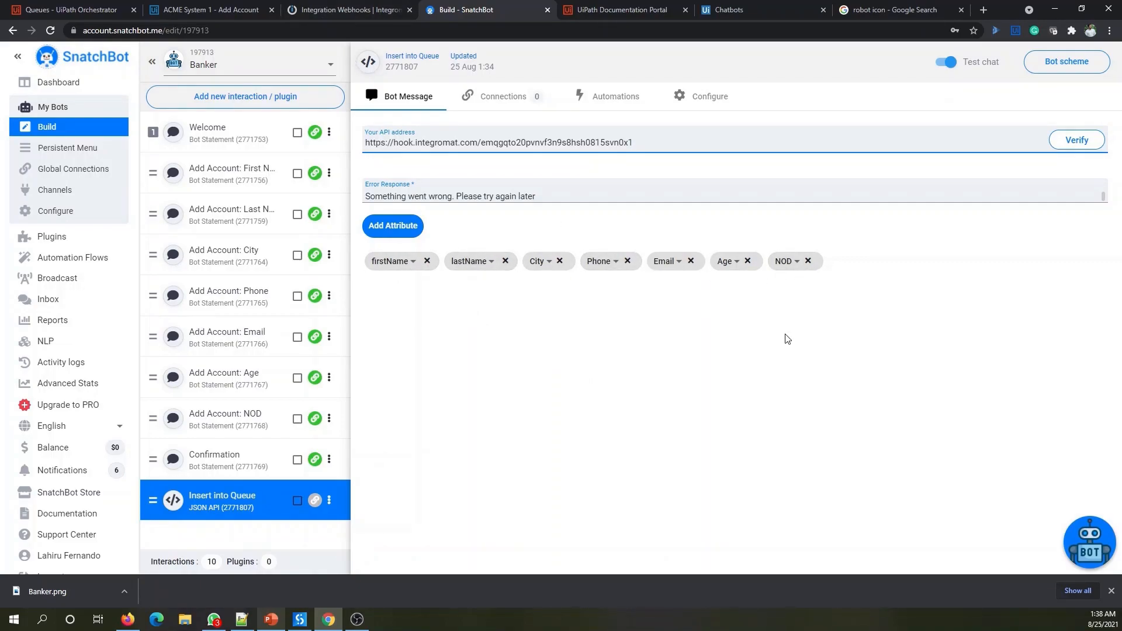
pyautogui.click(359, 4)
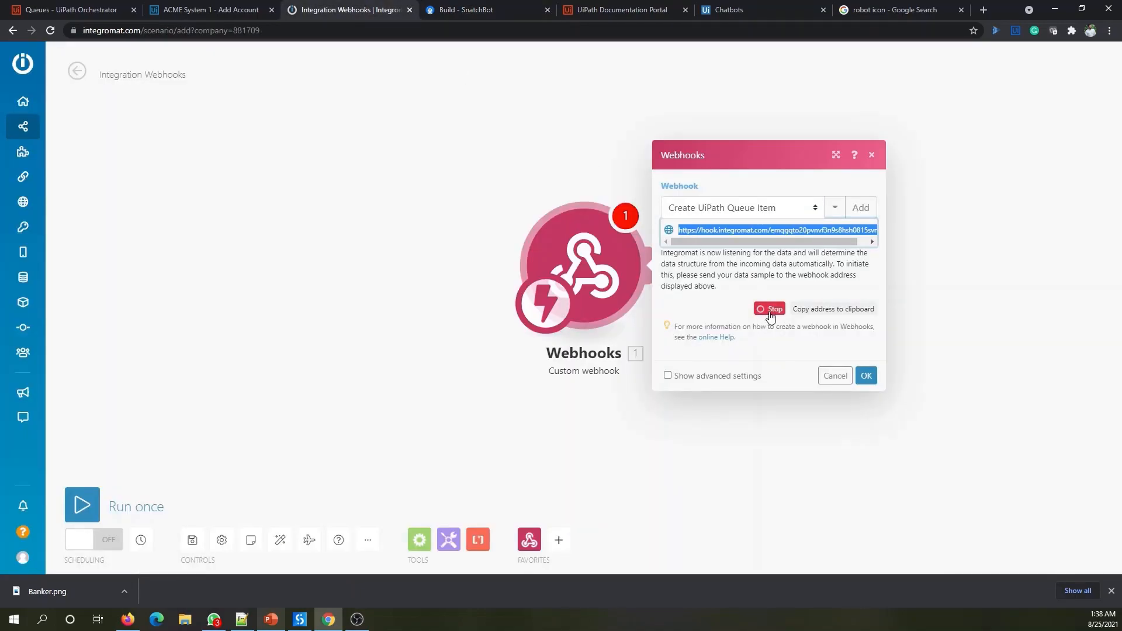
pyautogui.click(866, 377)
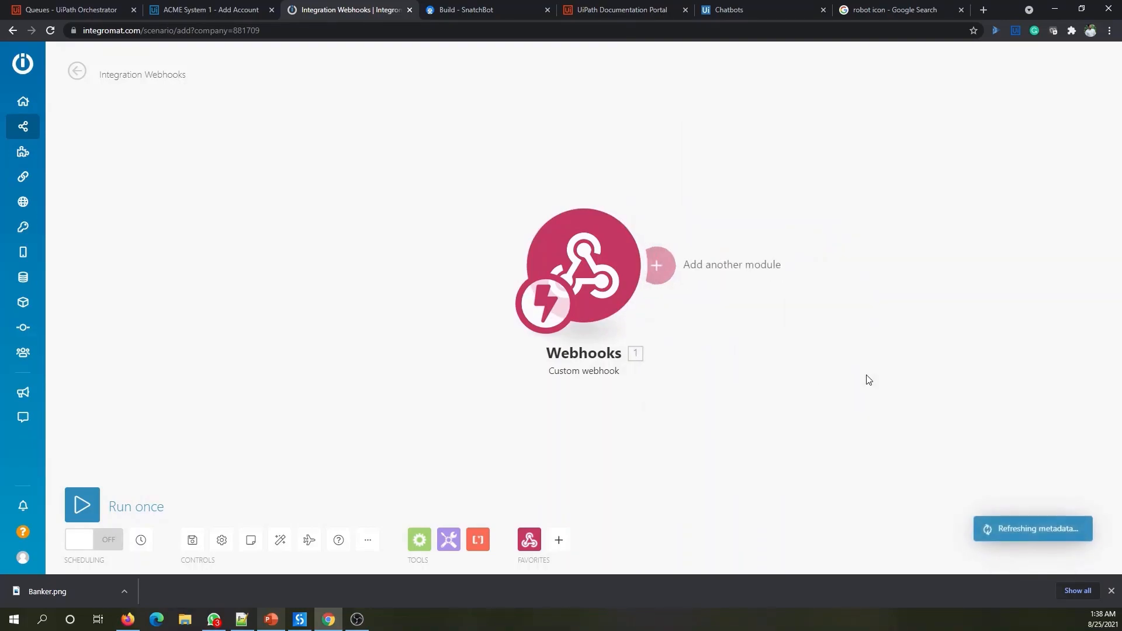
pyautogui.click(589, 274)
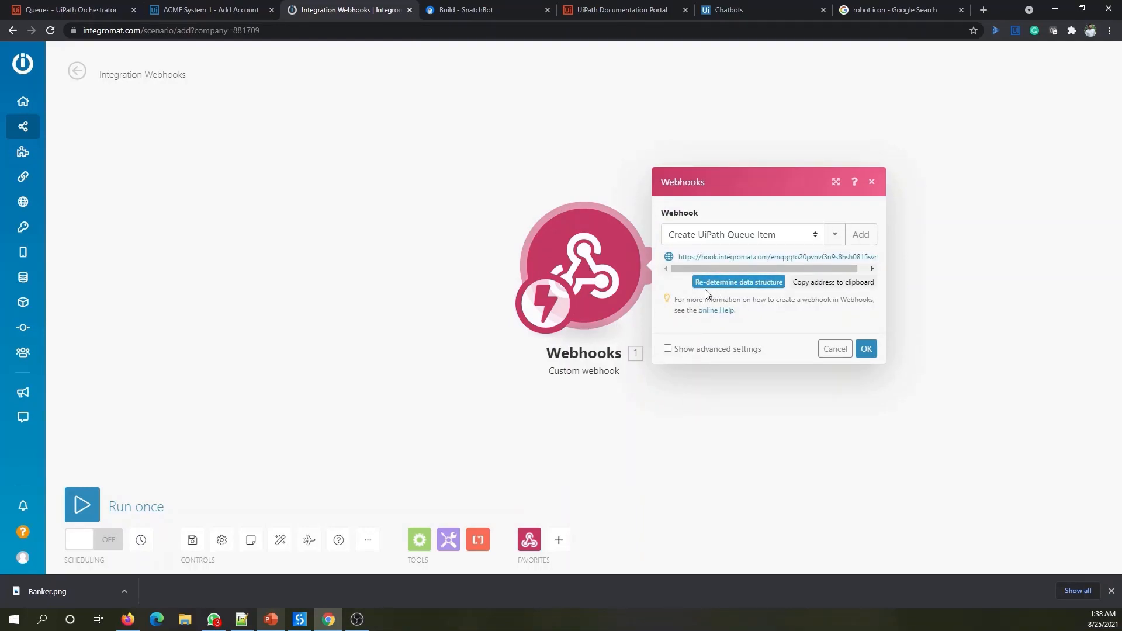
pyautogui.click(743, 285)
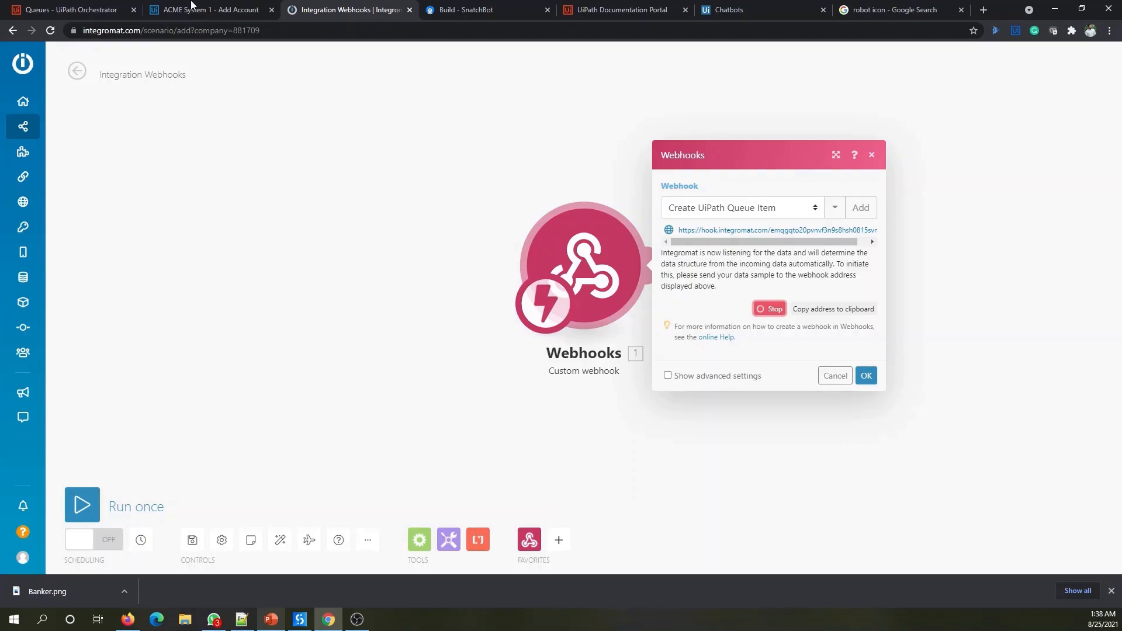
pyautogui.click(466, 10)
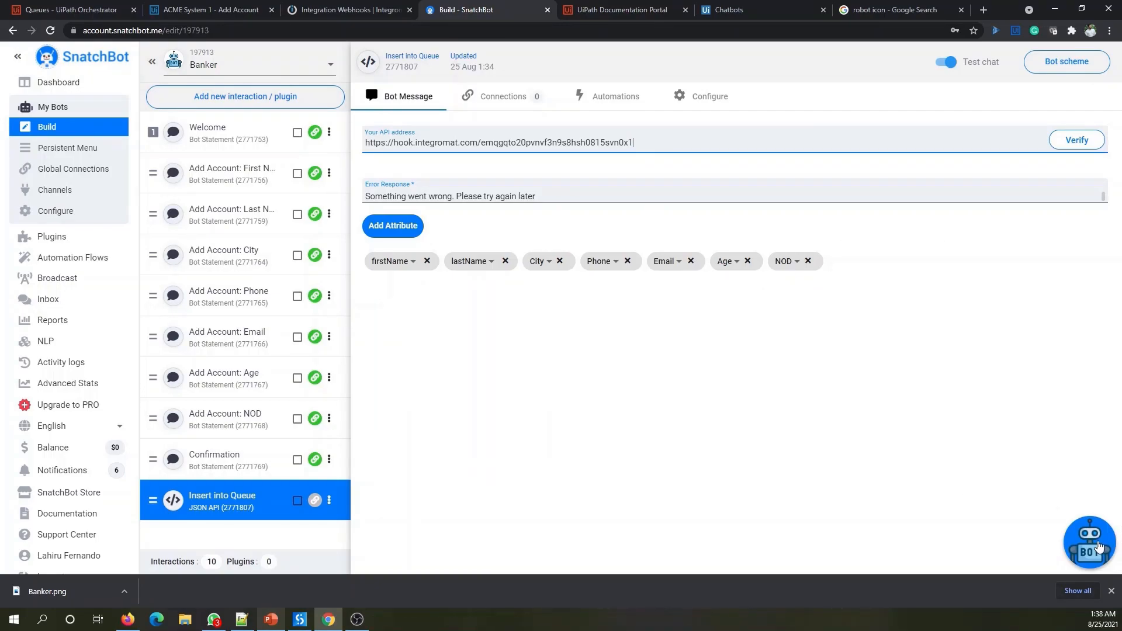
# - Open the SnatchBot test chat, restart it, and start the Add Bank Account conversation
pyautogui.click(1098, 546)
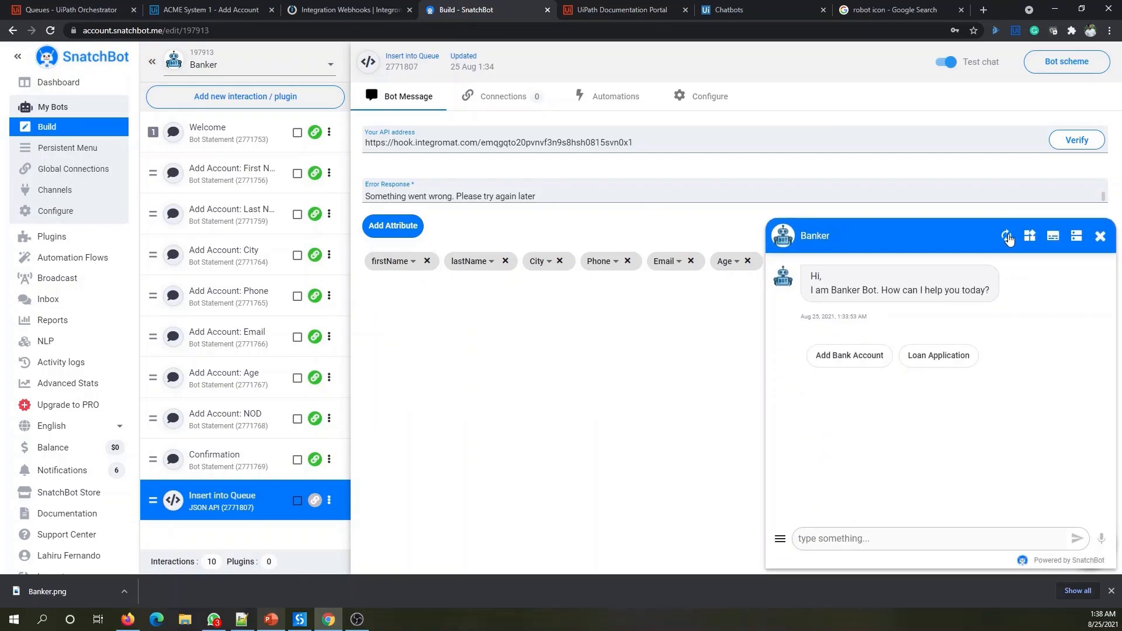
pyautogui.click(1006, 236)
pyautogui.click(849, 355)
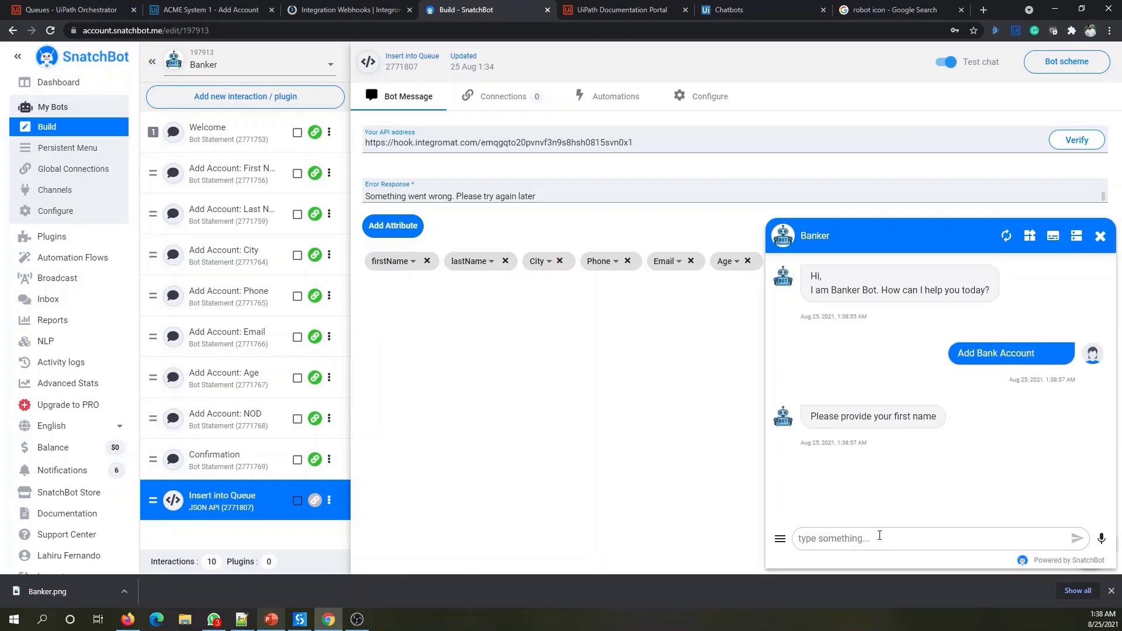
# - Answer the first-name, last-name and current-city prompts with sample values
pyautogui.click(880, 535)
pyautogui.write('Lahriu')
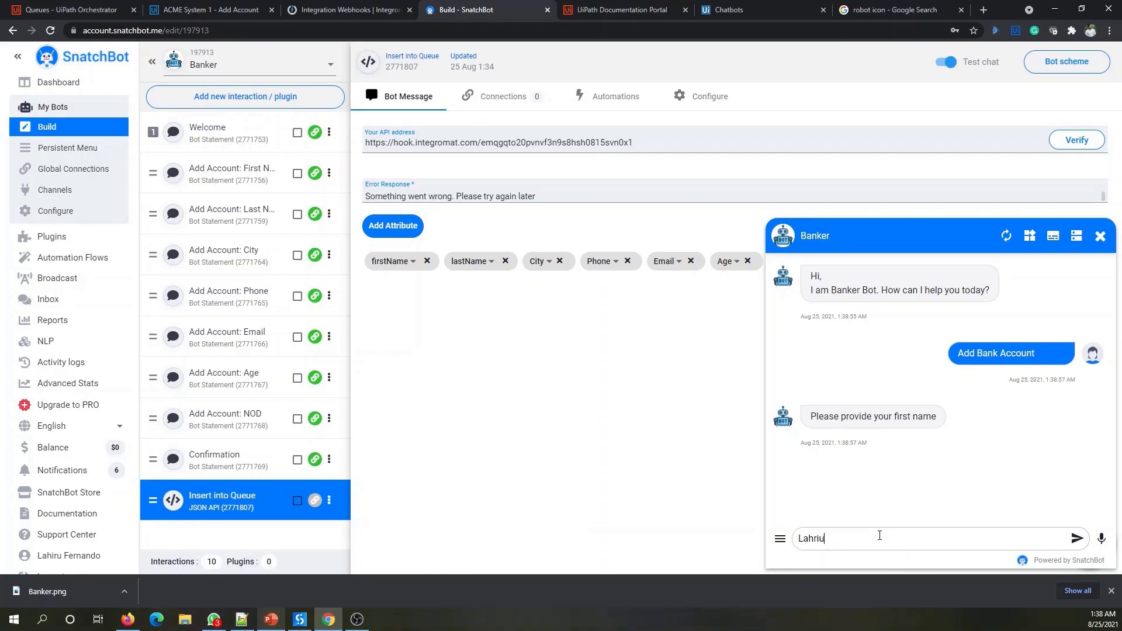
pyautogui.press('BackSpace')
pyautogui.press('BackSpace')
pyautogui.write('iru')
pyautogui.press('Return')
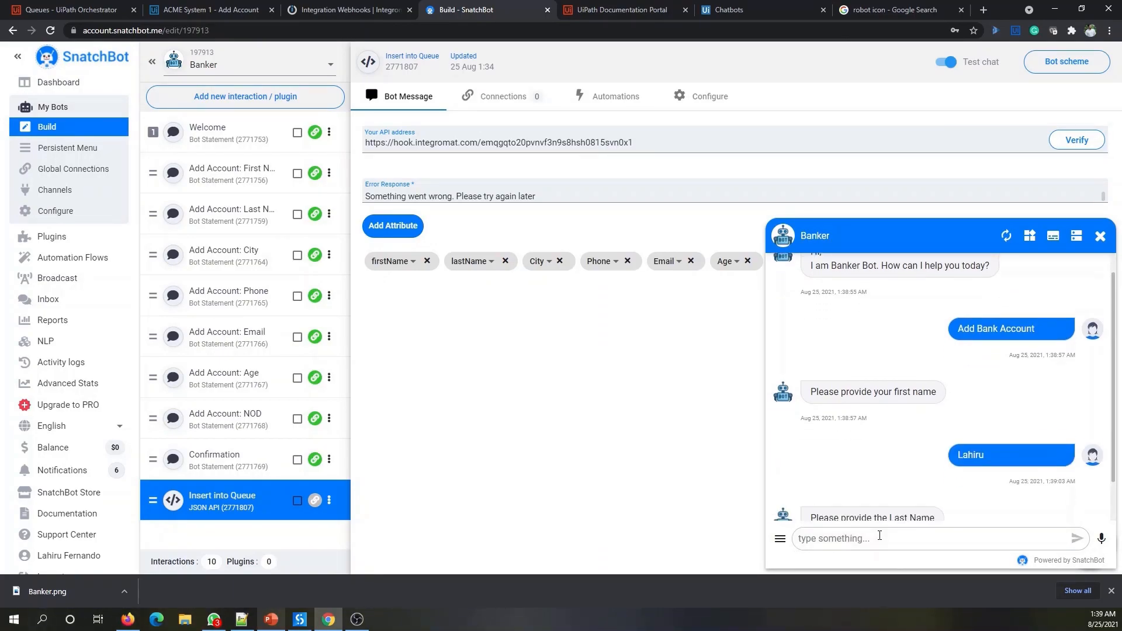
pyautogui.click(880, 535)
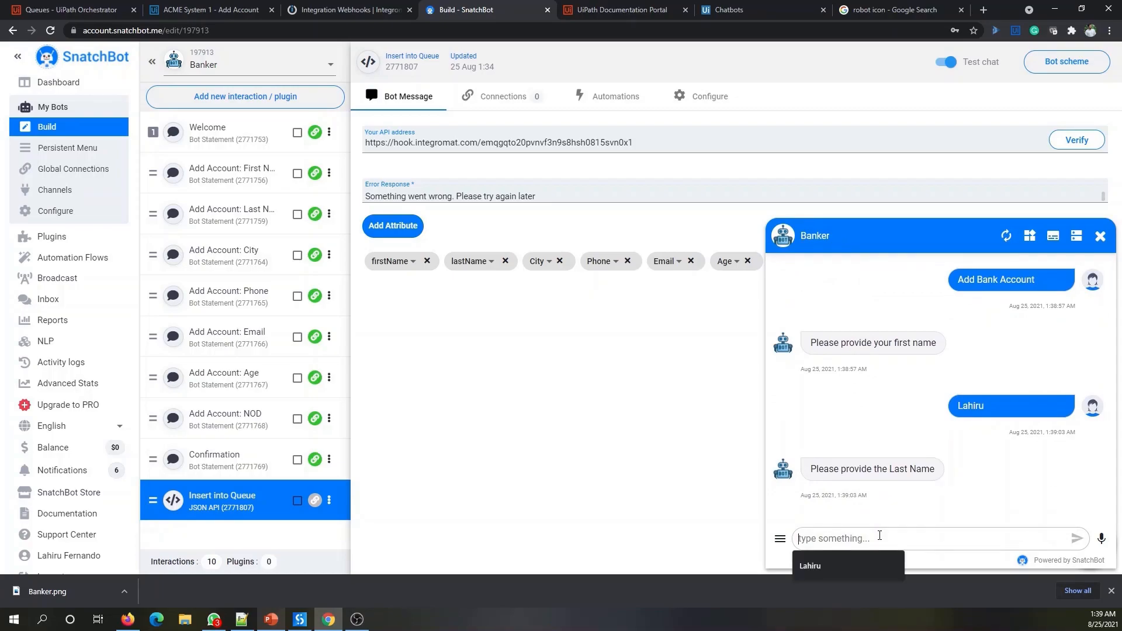
pyautogui.press('Return')
pyautogui.click(870, 538)
pyautogui.write('Colombo')
pyautogui.press('Return')
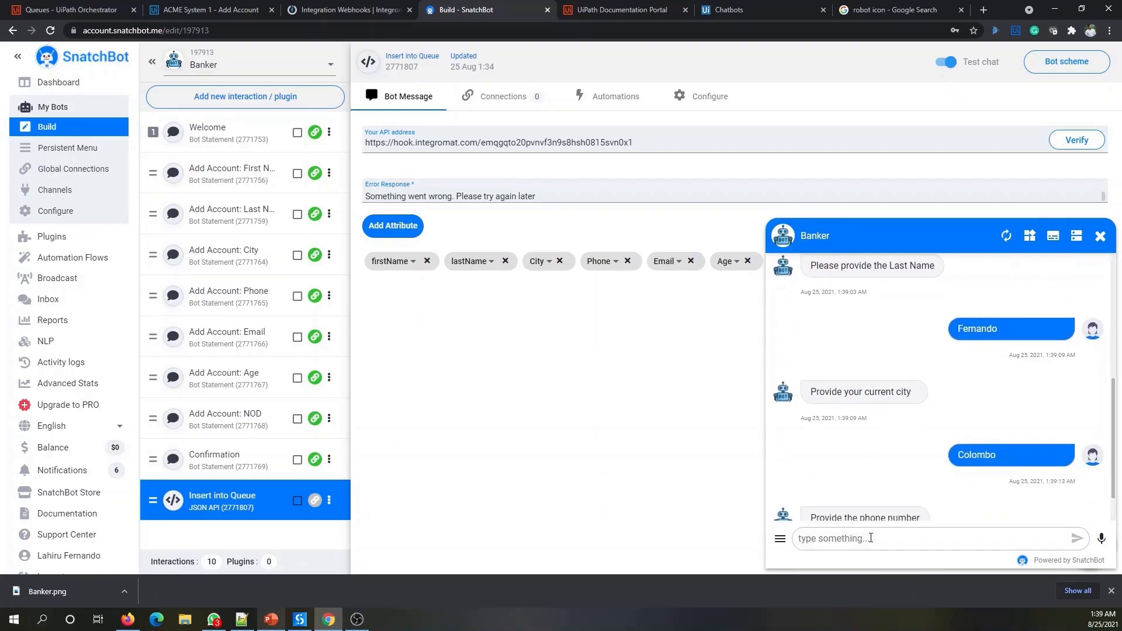
# - Give a sample phone number and e-mail, age 31 and 1 dependant, then confirm with Yes
pyautogui.click(854, 539)
pyautogui.write('556345634')
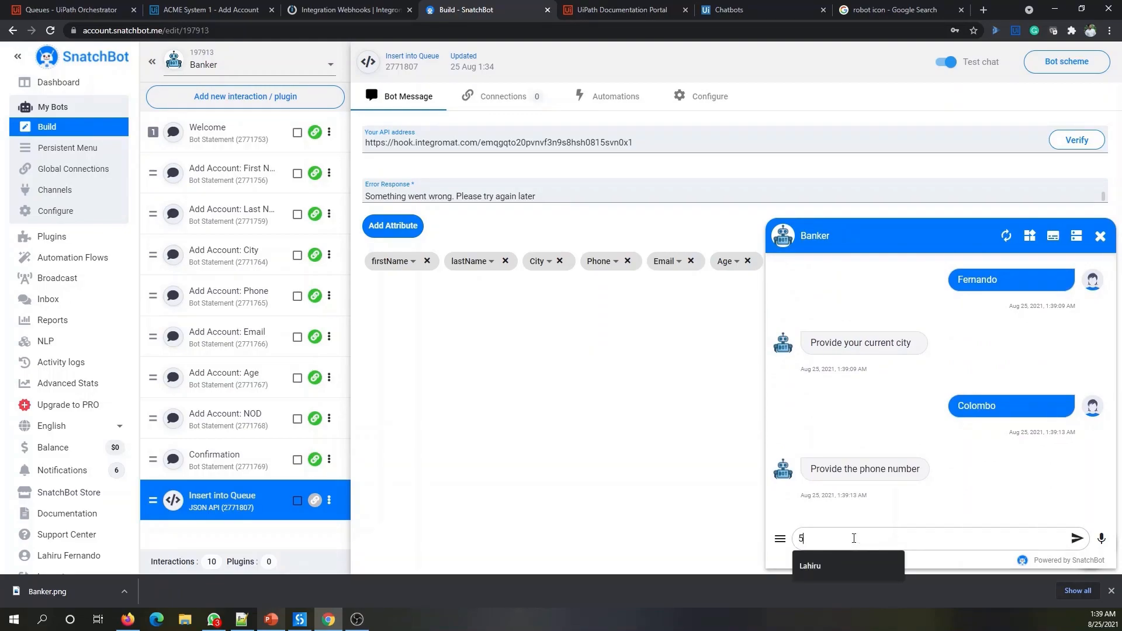
pyautogui.press('Return')
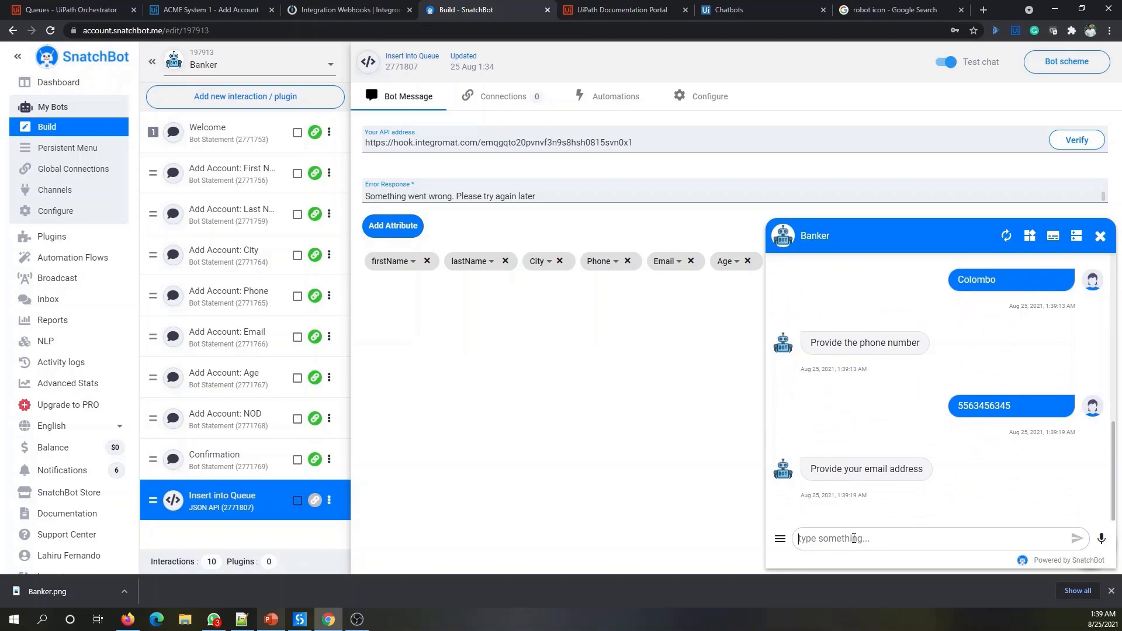
pyautogui.click(854, 538)
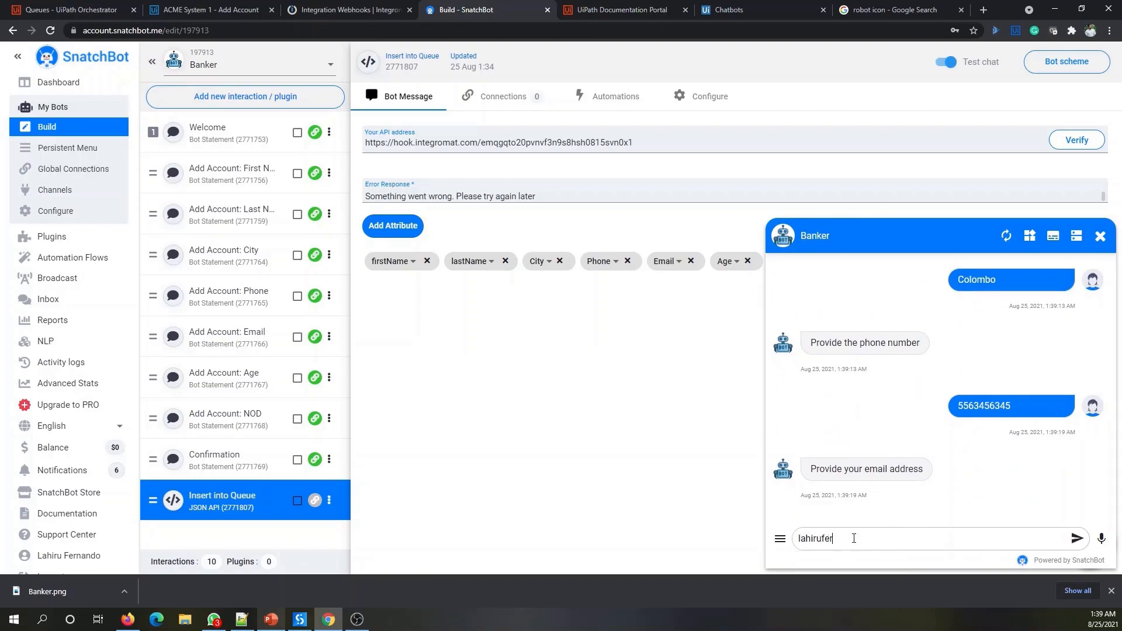
pyautogui.press('Return')
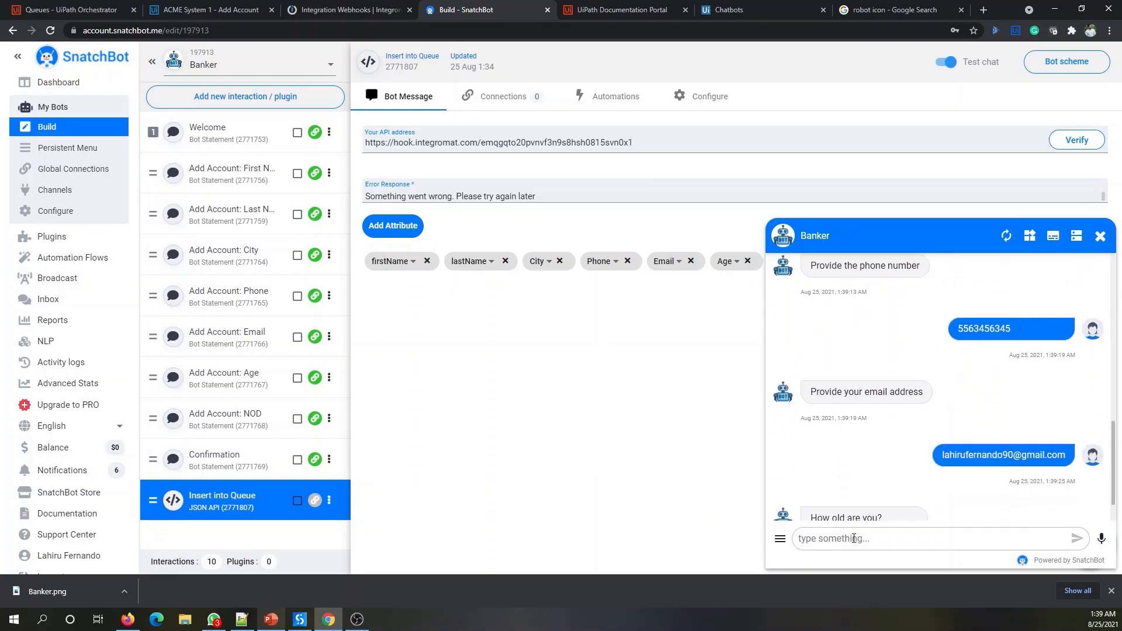
pyautogui.click(854, 538)
pyautogui.write('31')
pyautogui.press('Return')
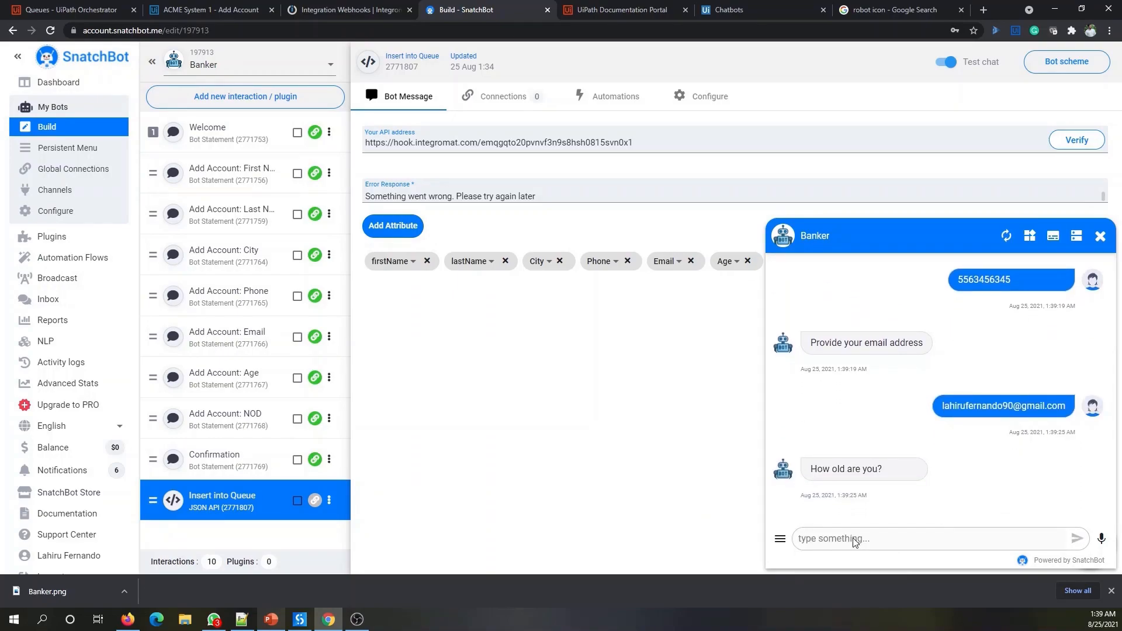
pyautogui.click(854, 539)
pyautogui.write('1')
pyautogui.press('Return')
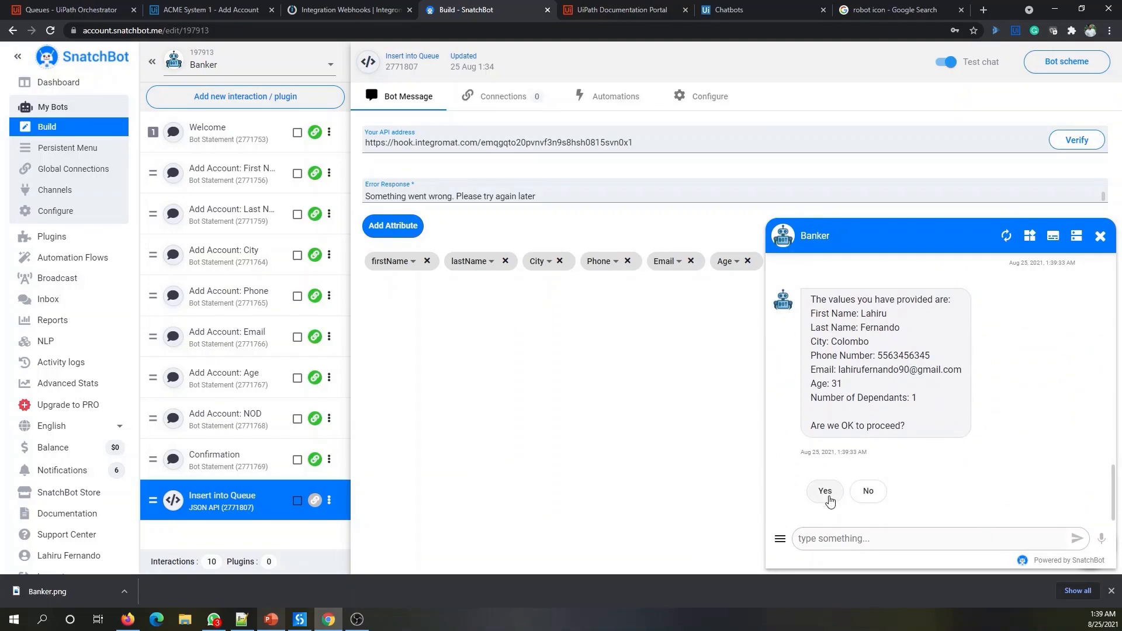
pyautogui.click(827, 496)
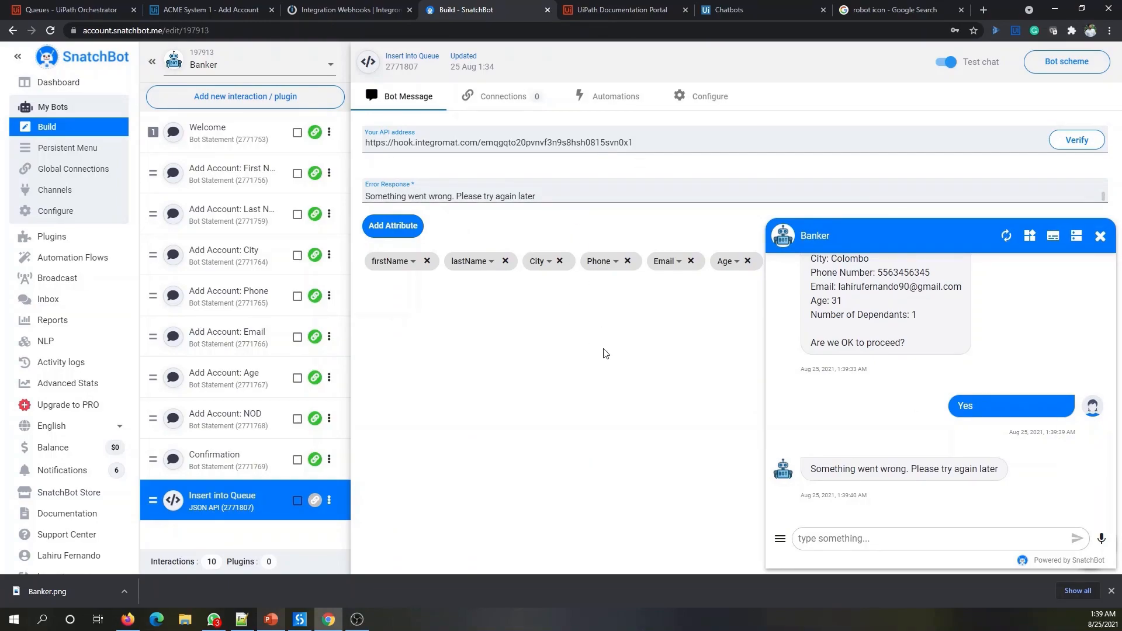
# - Accept the successfully determined webhook data structure, then bring the Notepad++ notes file forward
pyautogui.click(352, 8)
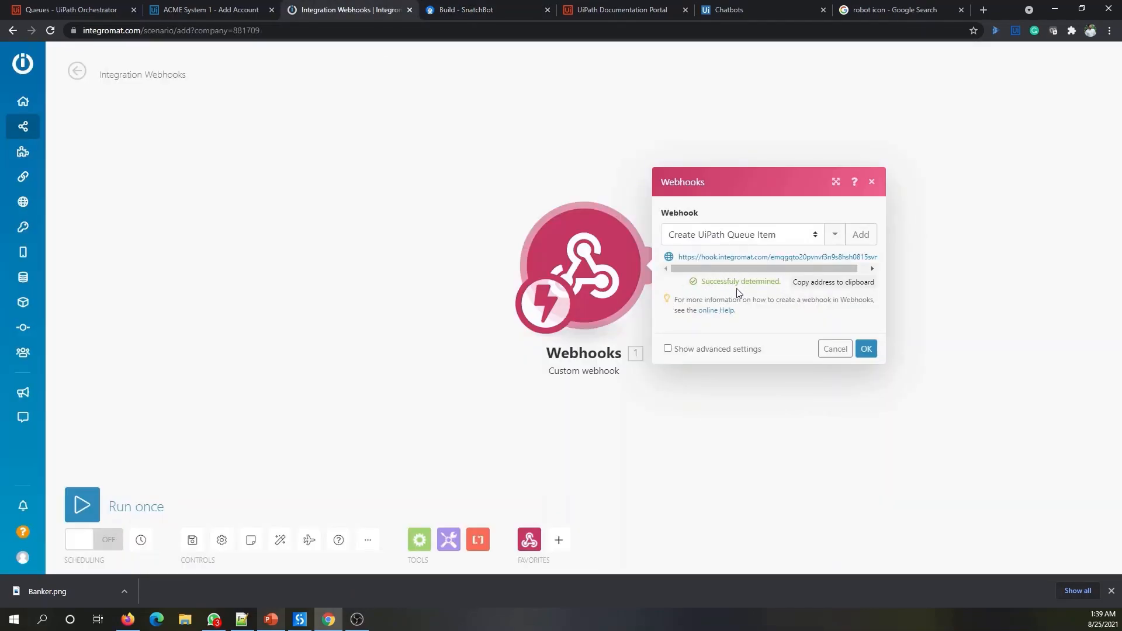
pyautogui.click(867, 349)
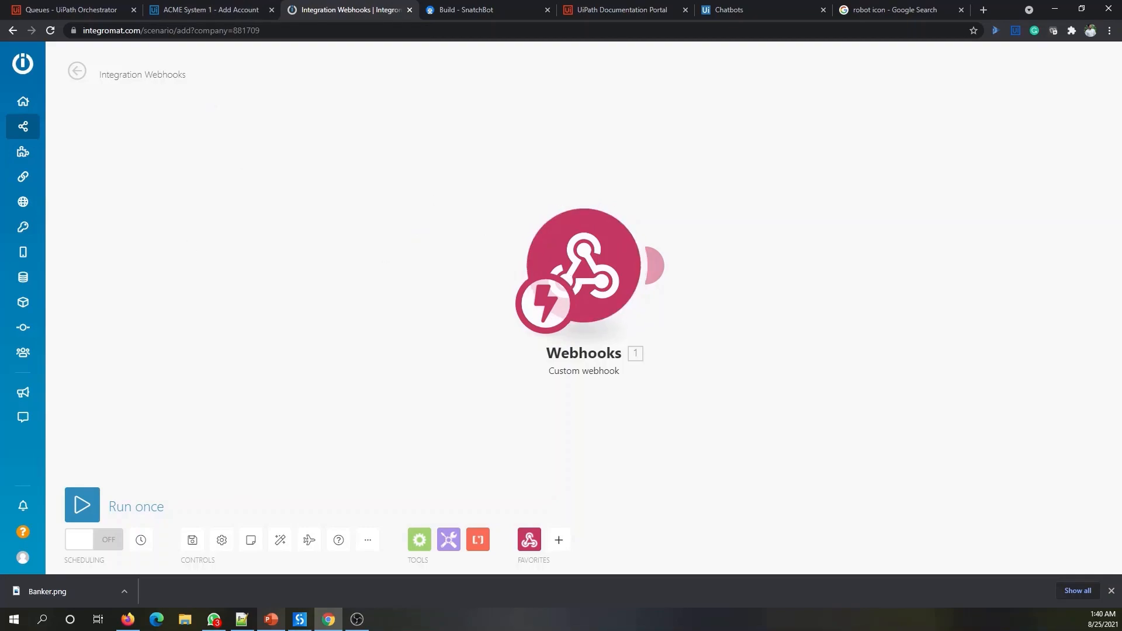
pyautogui.hotkey('alt', 'Tab')
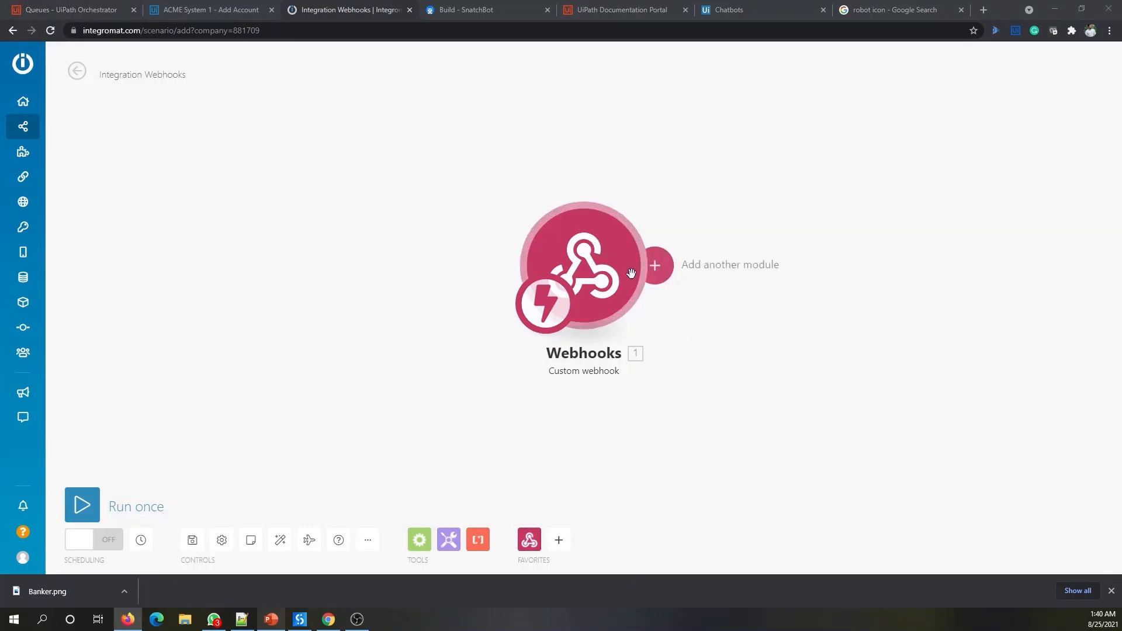
pyautogui.moveTo(657, 264)
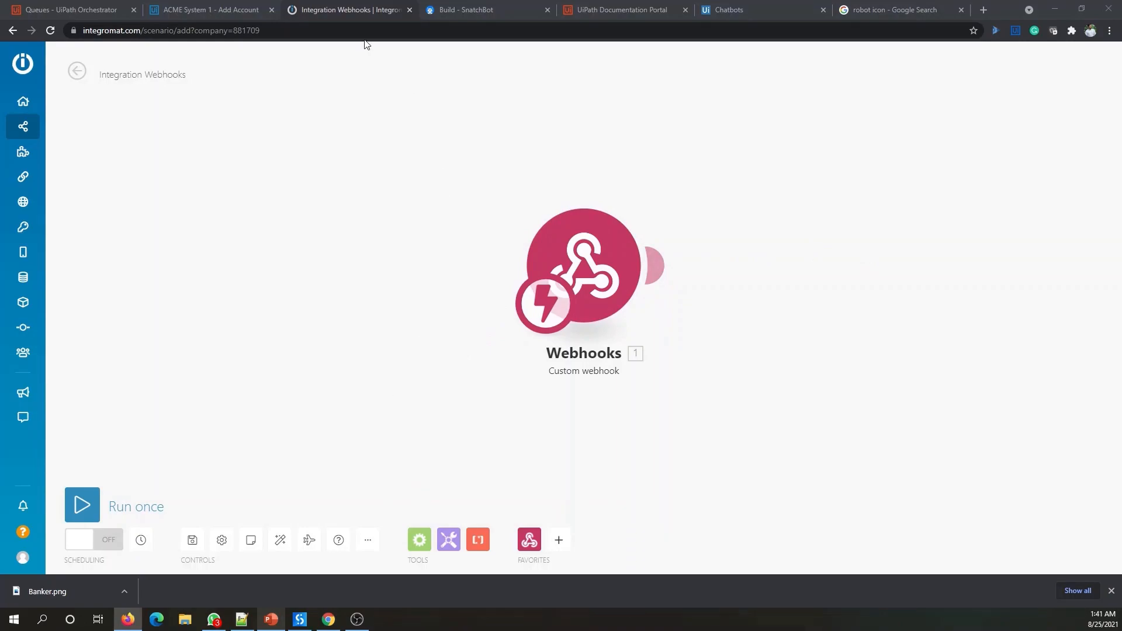
pyautogui.click(243, 619)
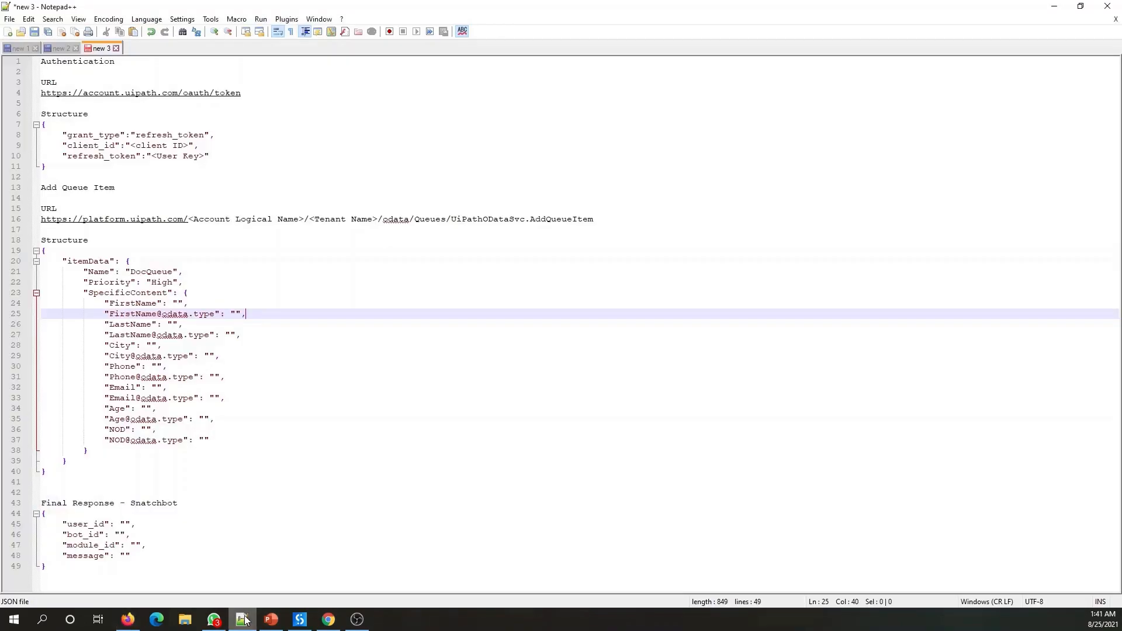
# - Select the Authentication JSON block on lines 7–11 in Notepad++, then return to Integromat
pyautogui.click(53, 168)
pyautogui.moveTo(53, 168); pyautogui.dragTo(42, 124)
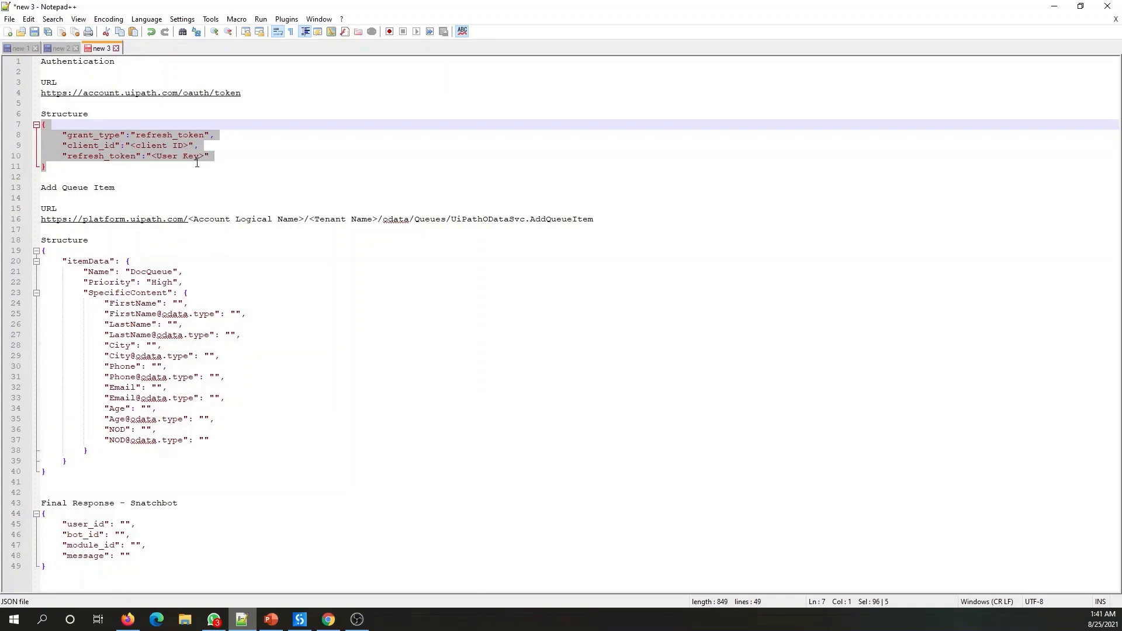
pyautogui.click(62, 167)
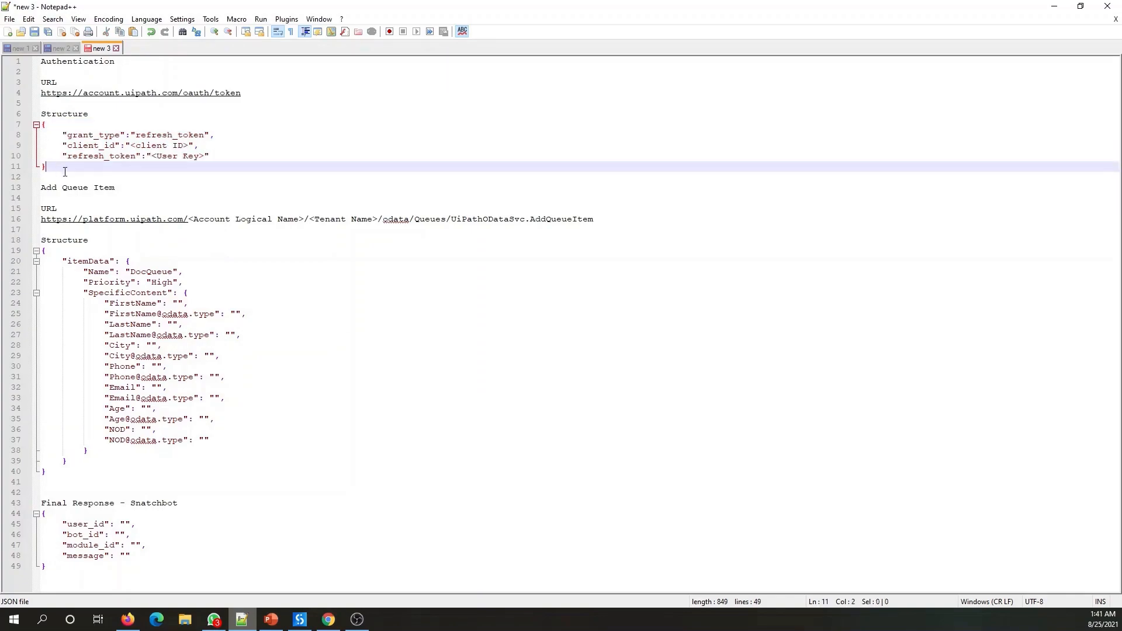
pyautogui.moveTo(69, 169); pyautogui.dragTo(43, 129)
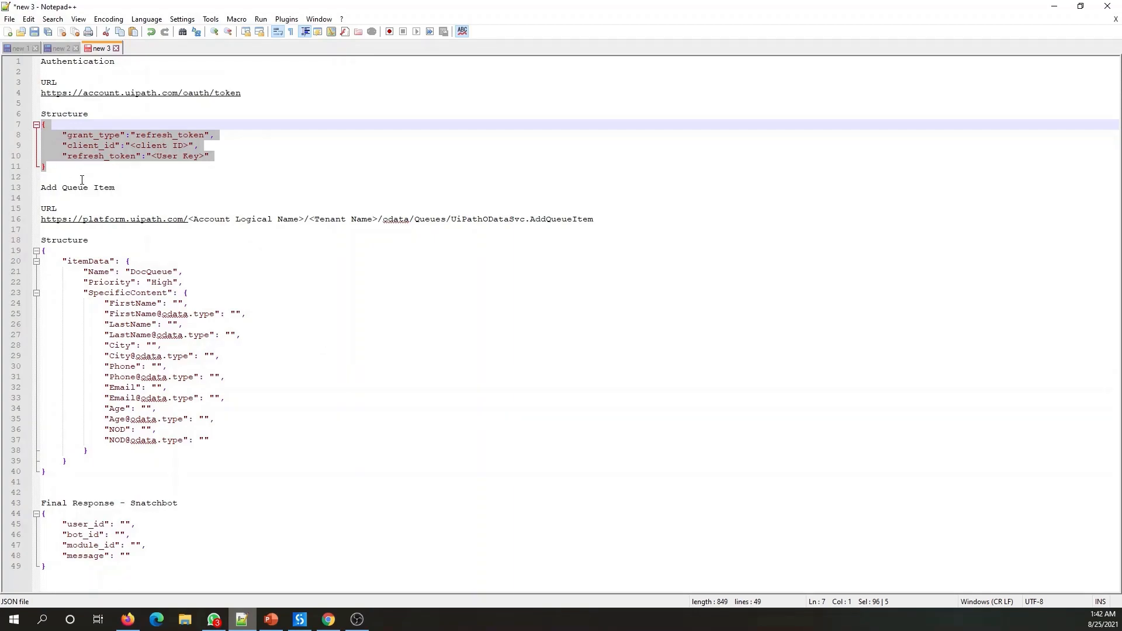
pyautogui.click(68, 174)
pyautogui.moveTo(47, 167); pyautogui.dragTo(41, 129)
pyautogui.hotkey('alt', 'Tab')
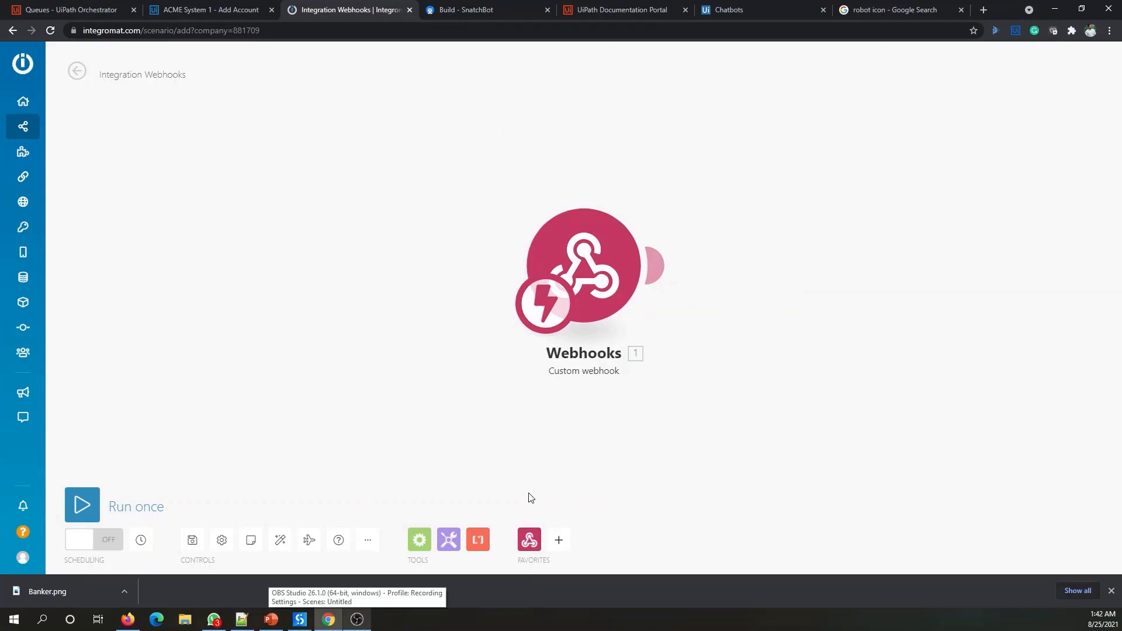
# - Add a JSON 'Create JSON' module after the Custom webhook trigger
pyautogui.click(657, 267)
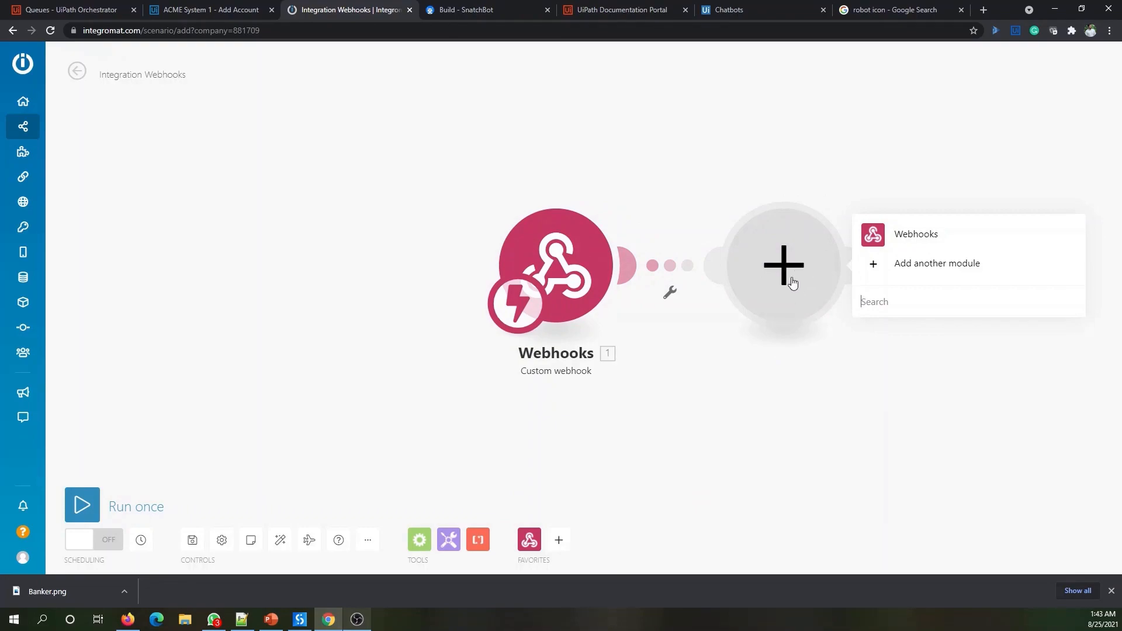
pyautogui.write('JSON')
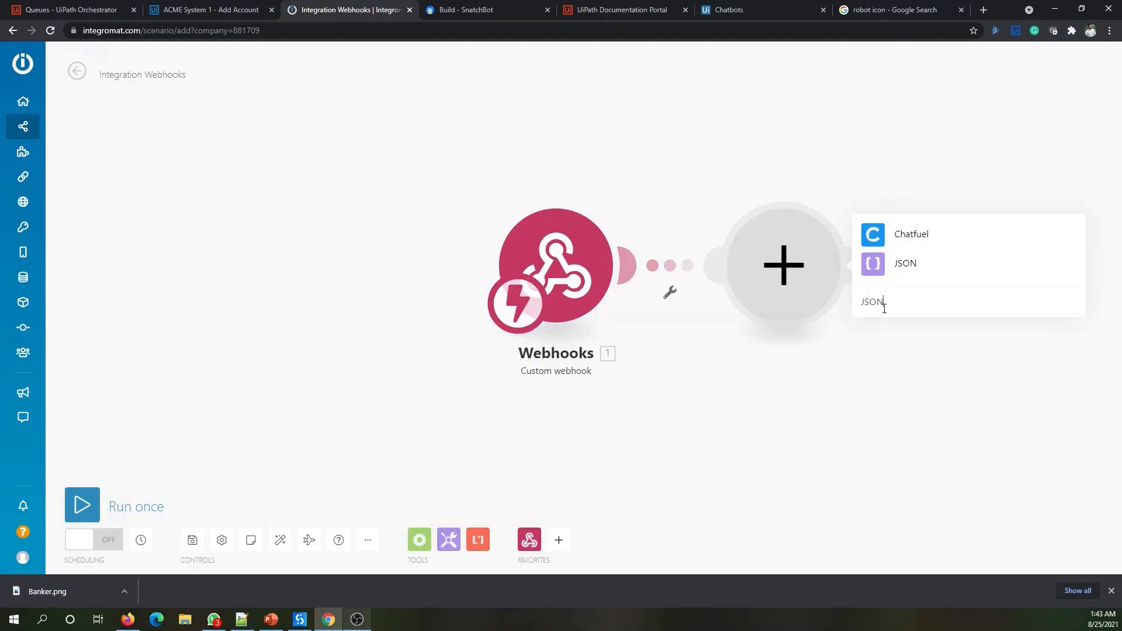
pyautogui.click(907, 250)
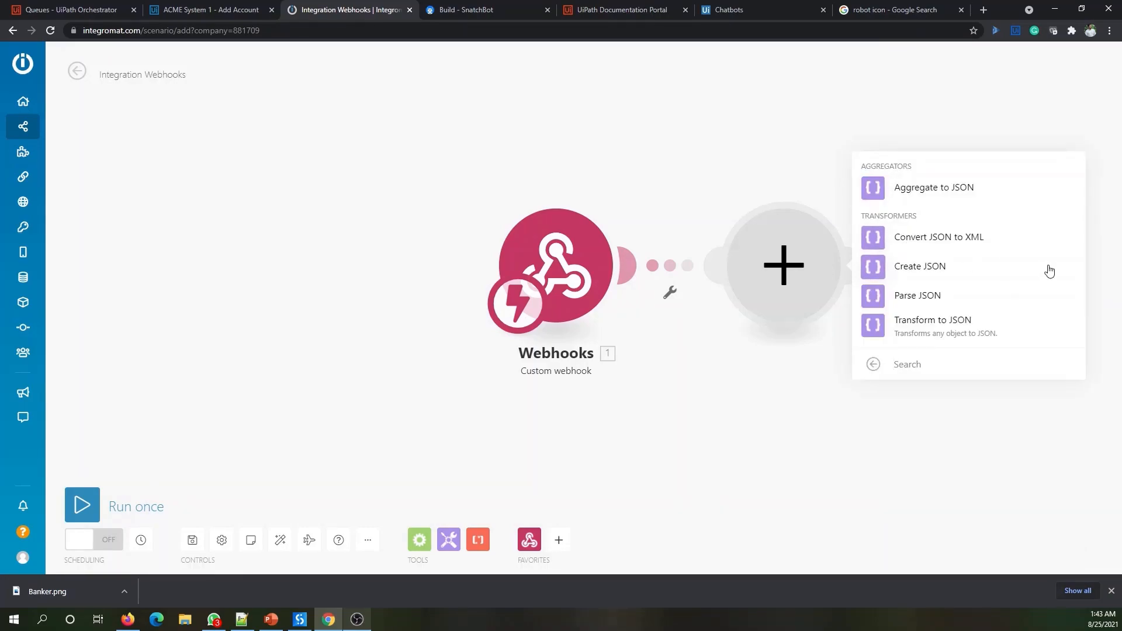
pyautogui.click(930, 275)
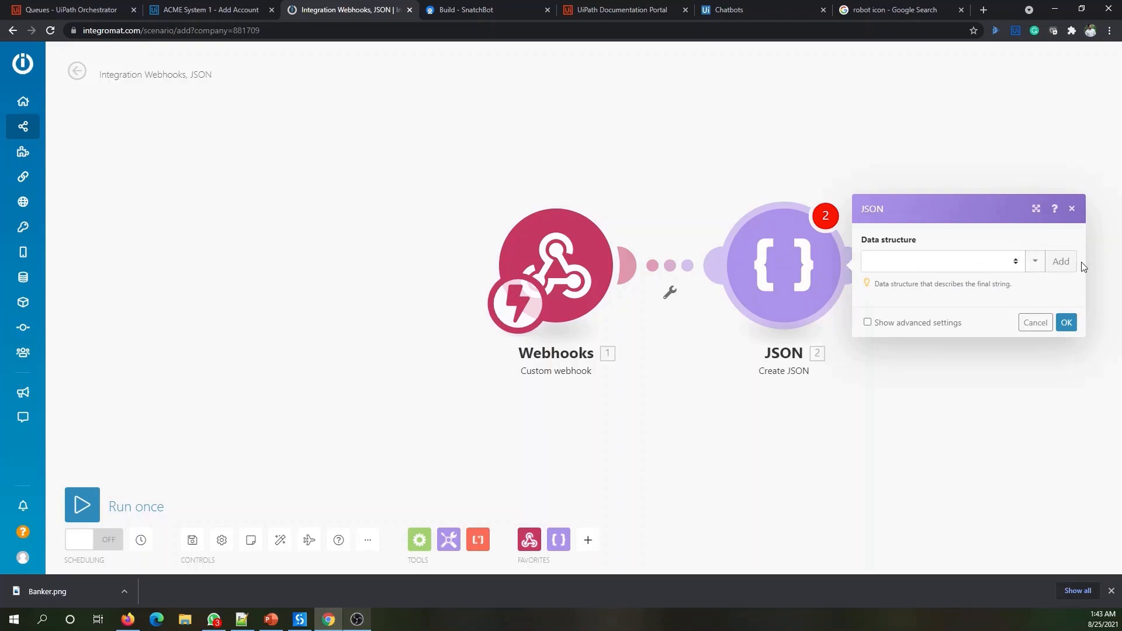
# - Start a new data structure named 'Create Authentication Request'
pyautogui.click(1061, 263)
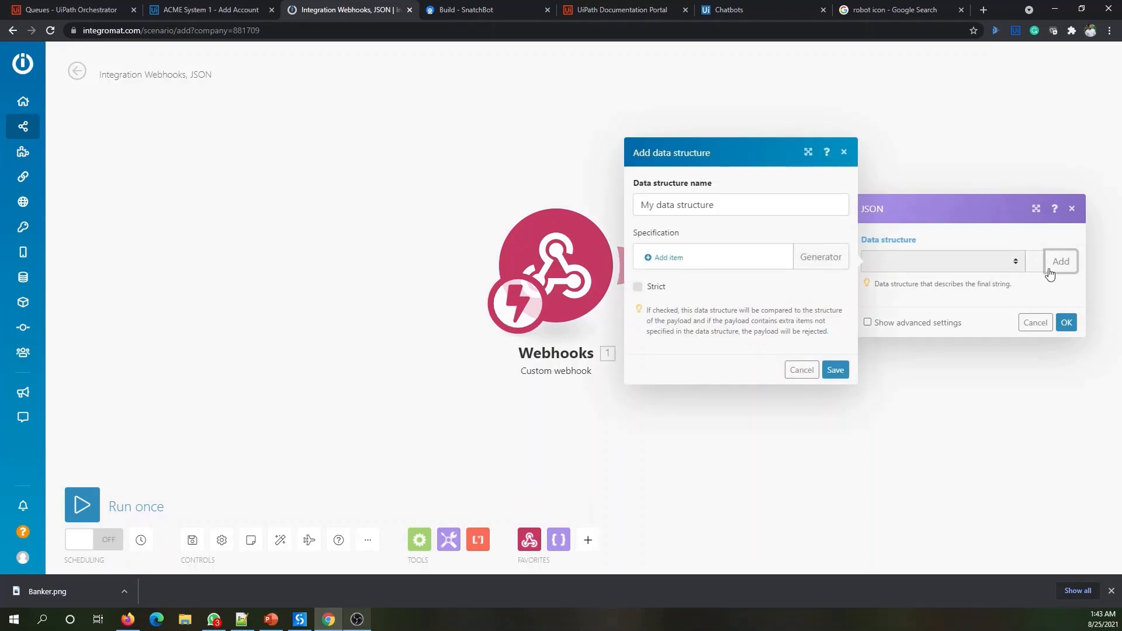
pyautogui.moveTo(734, 204); pyautogui.dragTo(661, 205)
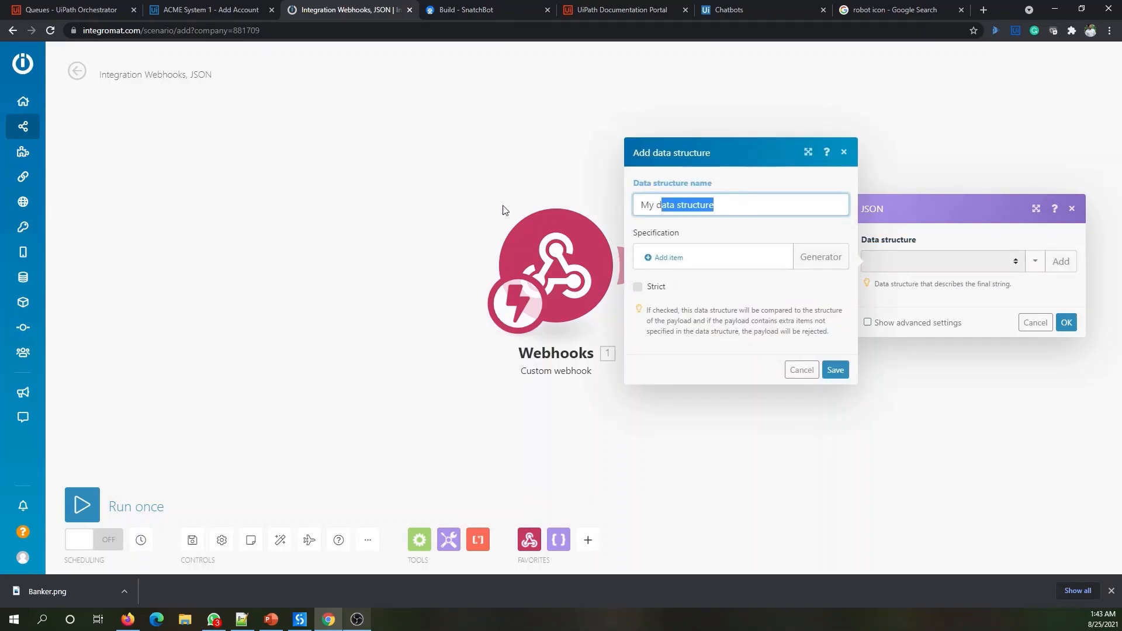
pyautogui.tripleClick(724, 210)
pyautogui.write('Create Authentication')
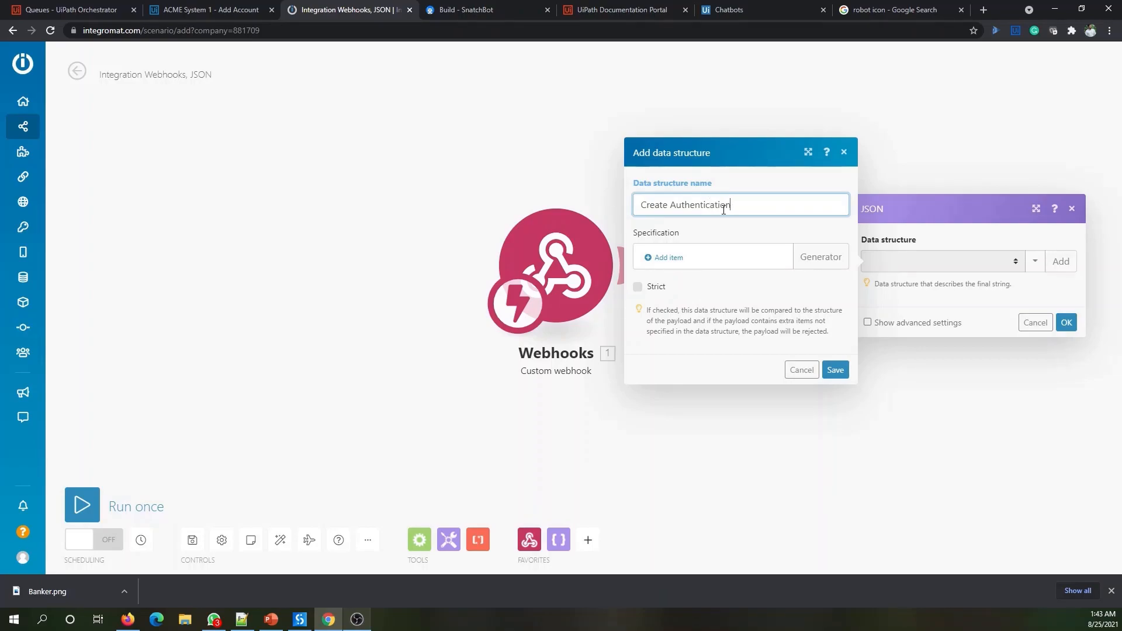
pyautogui.write(' Request')
# - Generate the grant_type, client_id and refresh_token fields from pasted sample JSON and save the structure
pyautogui.click(820, 263)
pyautogui.click(911, 269)
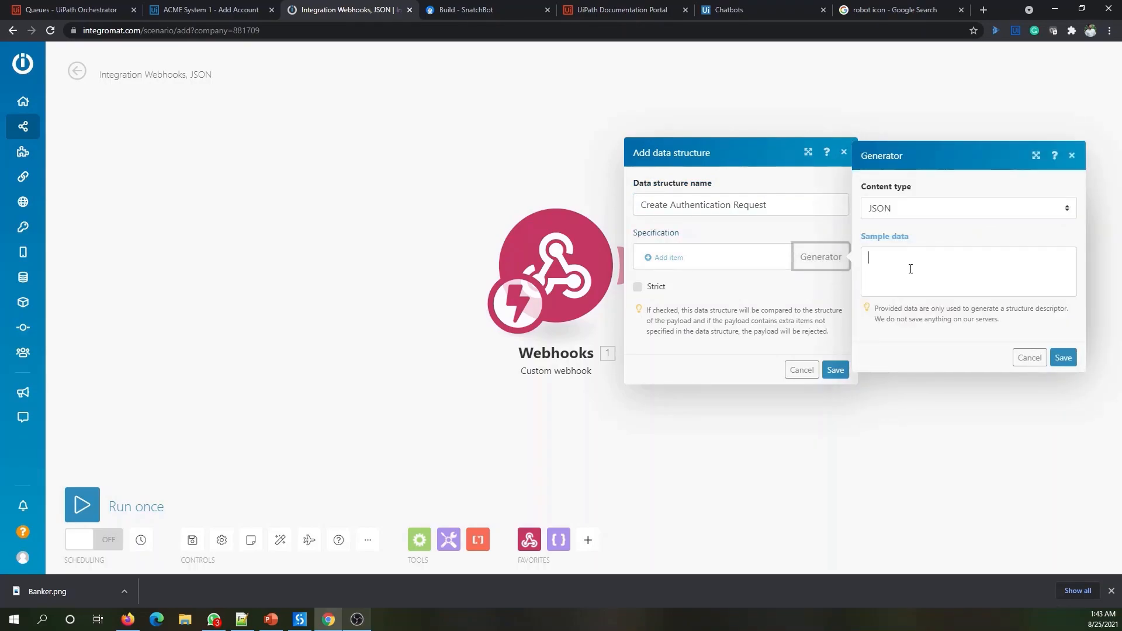
pyautogui.write('{     "grant_type":"refresh_token",     "client_id":"<client ID>",     "refresh_token":"<User Key>" }')
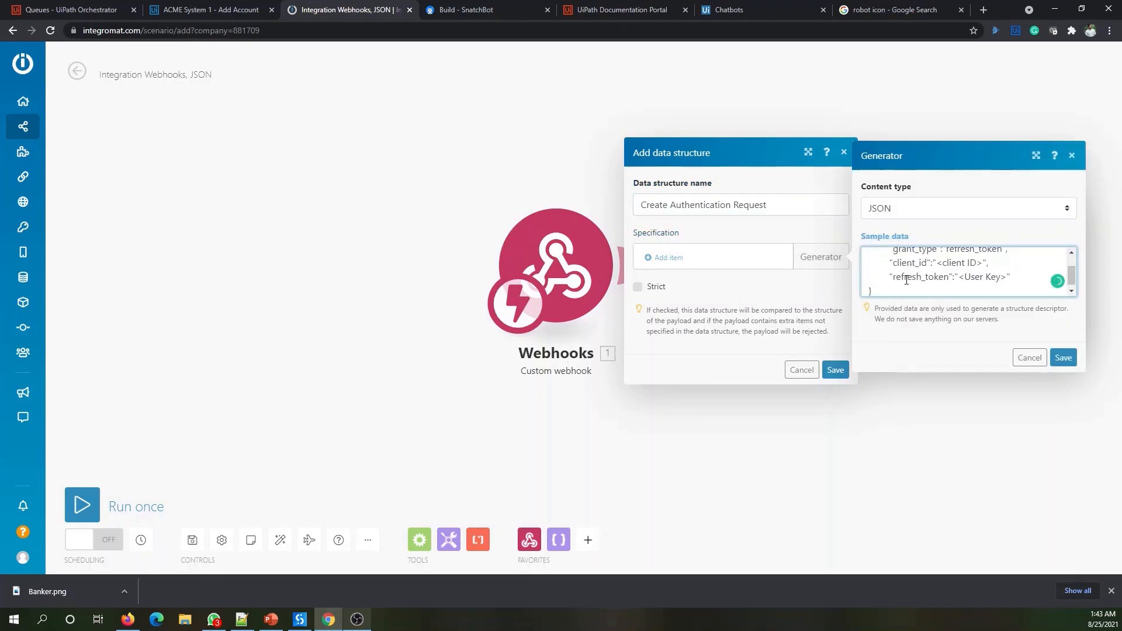
pyautogui.scroll(2, 909, 279)
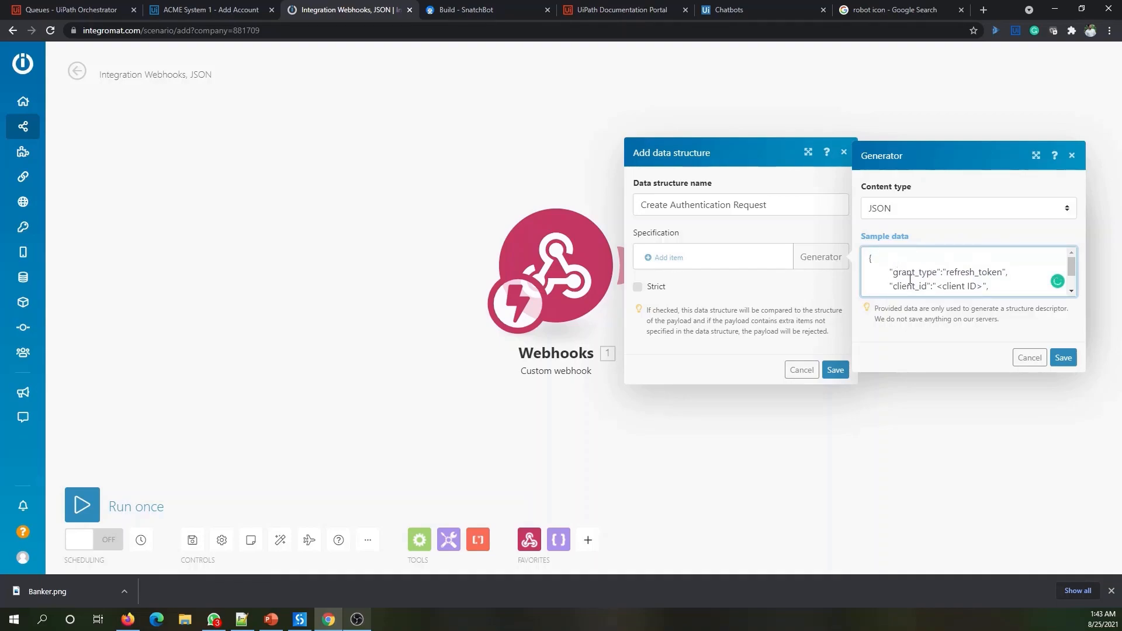
pyautogui.click(1063, 357)
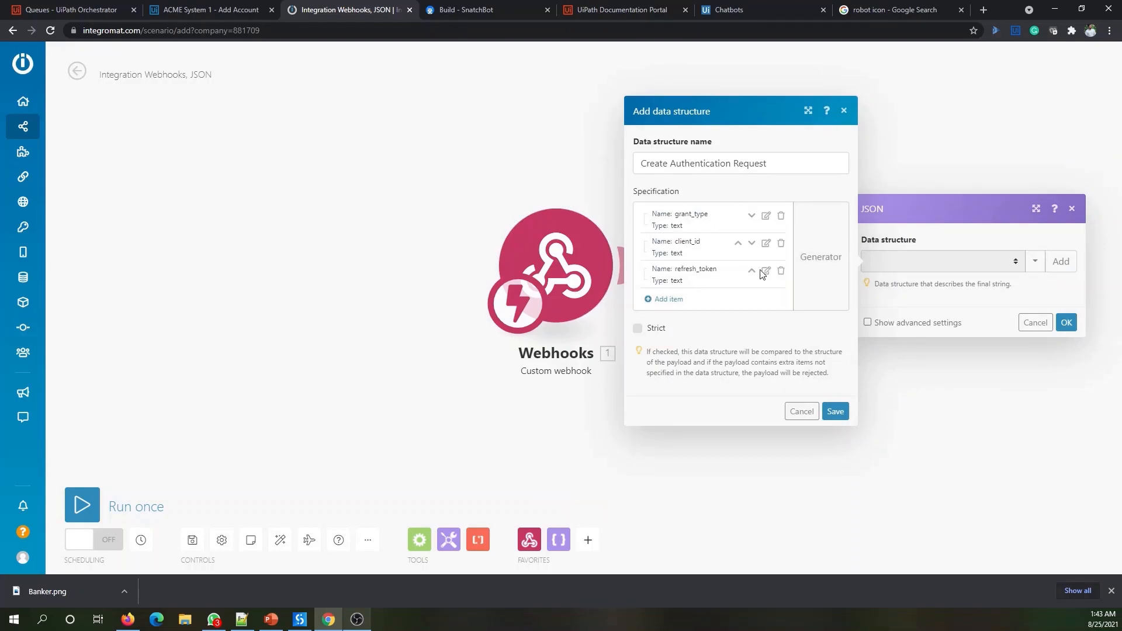
pyautogui.click(835, 412)
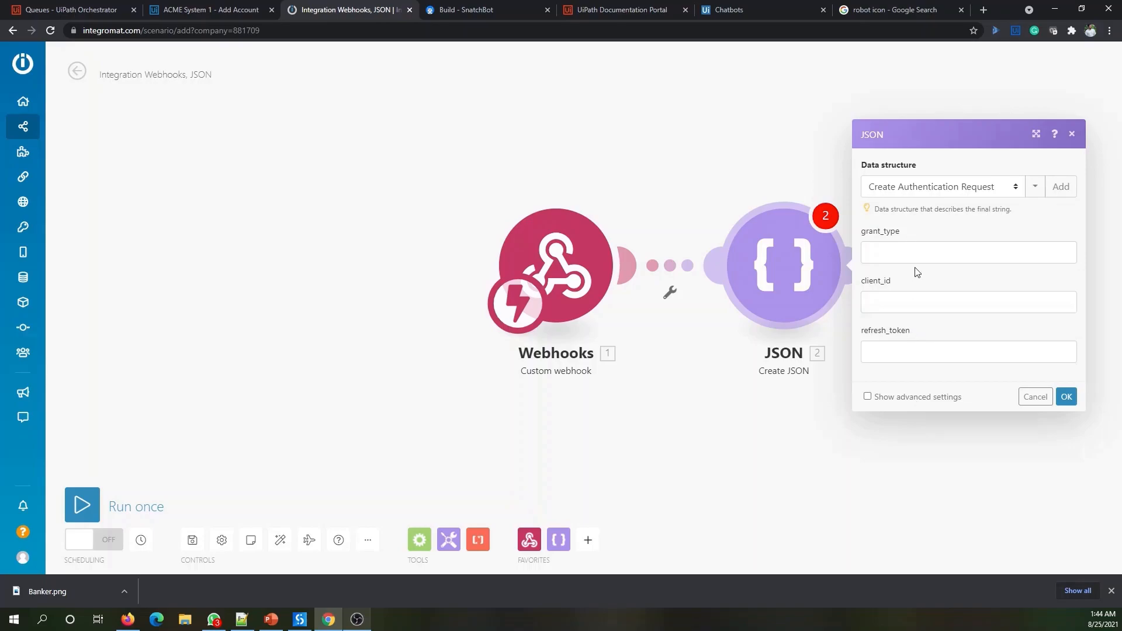
# - Confirm the JSON module settings and move it closer to the Webhooks trigger
pyautogui.click(1067, 400)
pyautogui.moveTo(547, 258); pyautogui.dragTo(201, 247)
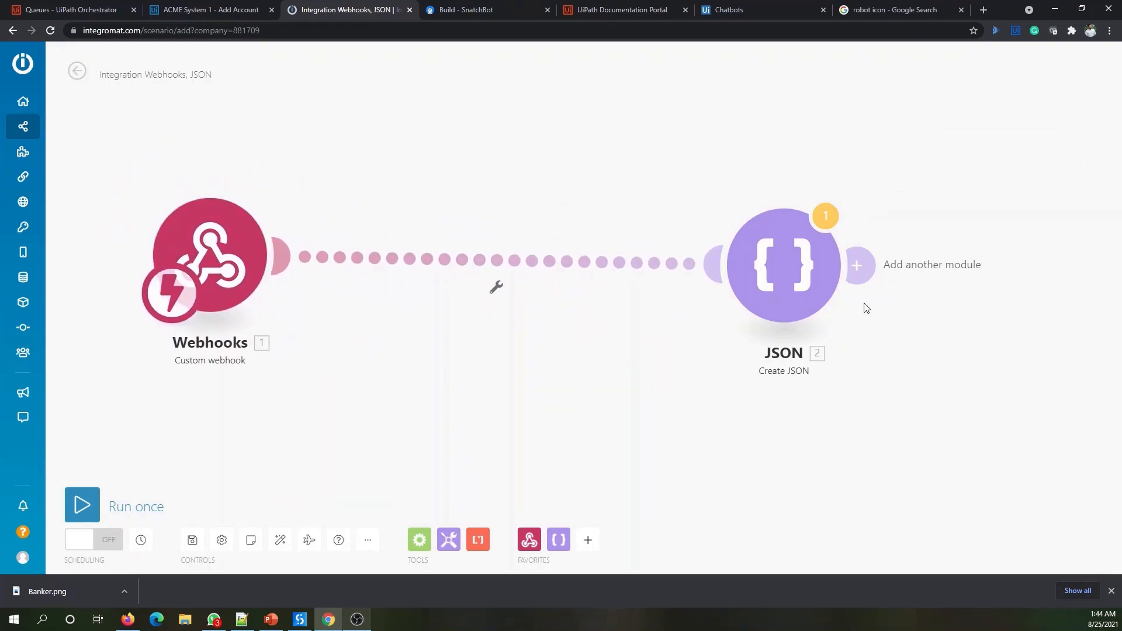
pyautogui.moveTo(754, 271); pyautogui.dragTo(416, 263)
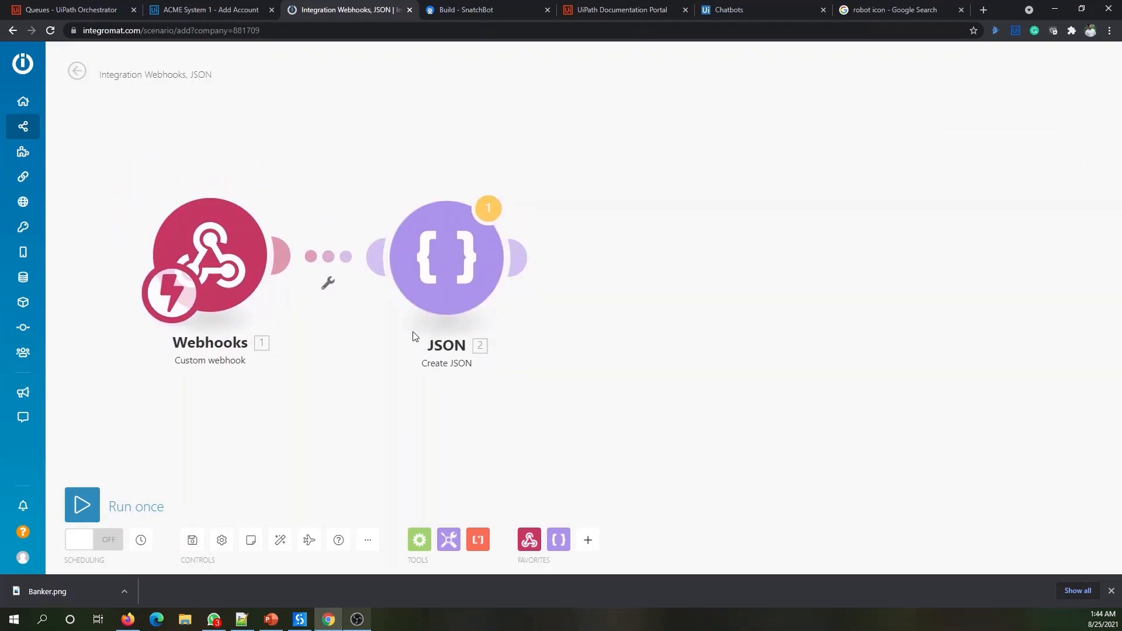
# - Rename the JSON module to 'Create Authentication Request'
pyautogui.rightClick(459, 273)
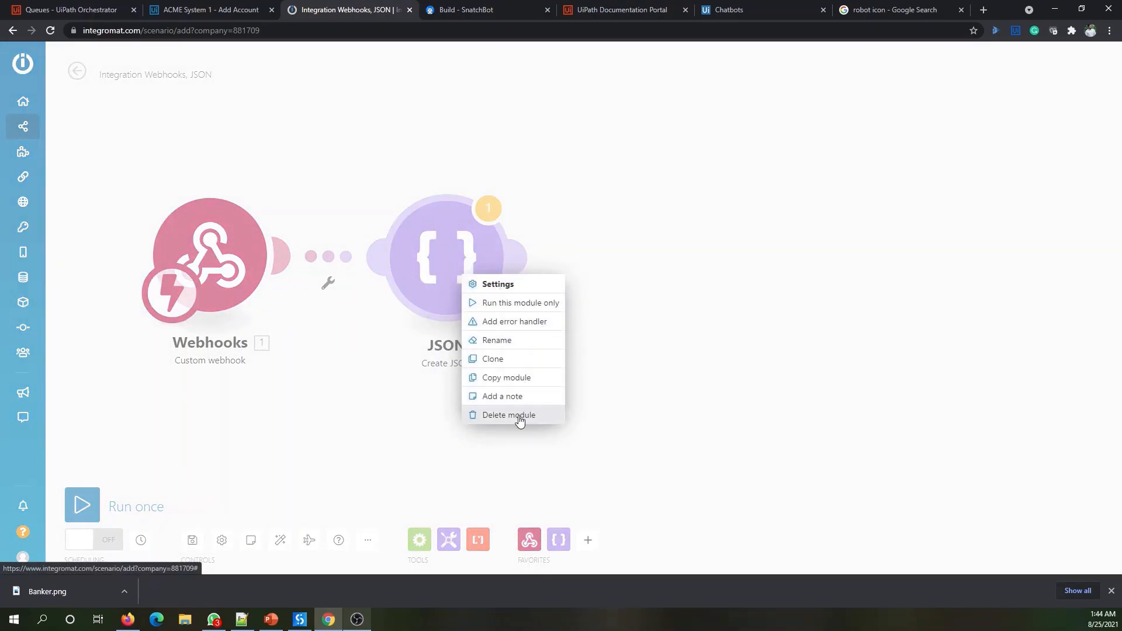
pyautogui.click(526, 346)
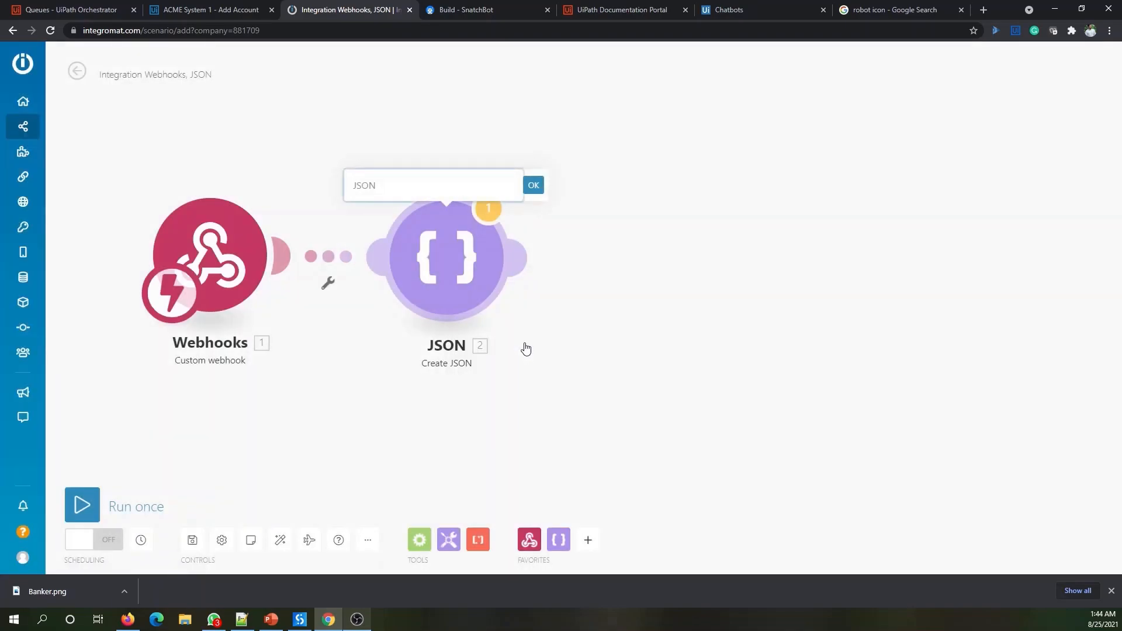
pyautogui.write('Create Authentication Request')
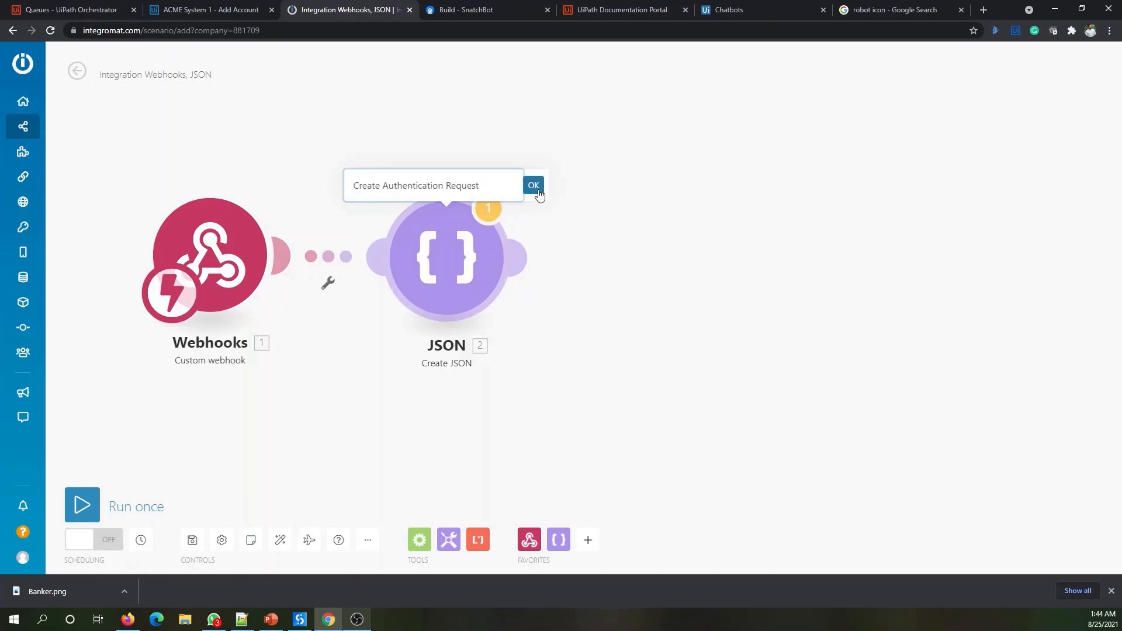
pyautogui.click(533, 186)
# - Realign both modules and reopen the Create Authentication Request settings
pyautogui.moveTo(285, 268); pyautogui.dragTo(251, 230)
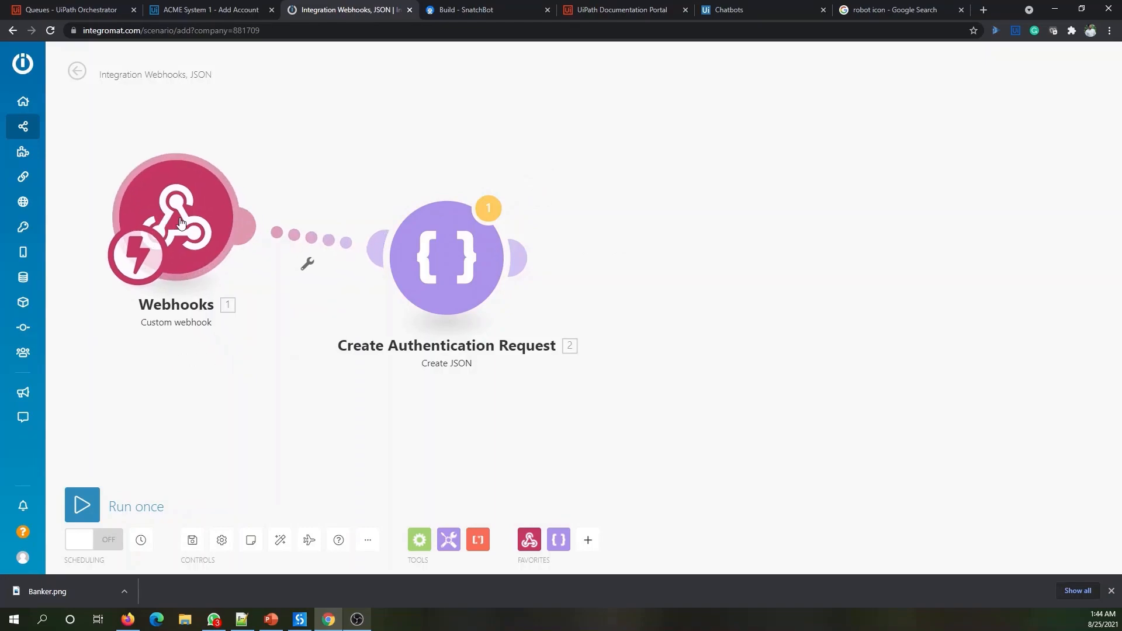
pyautogui.moveTo(424, 266); pyautogui.dragTo(402, 230)
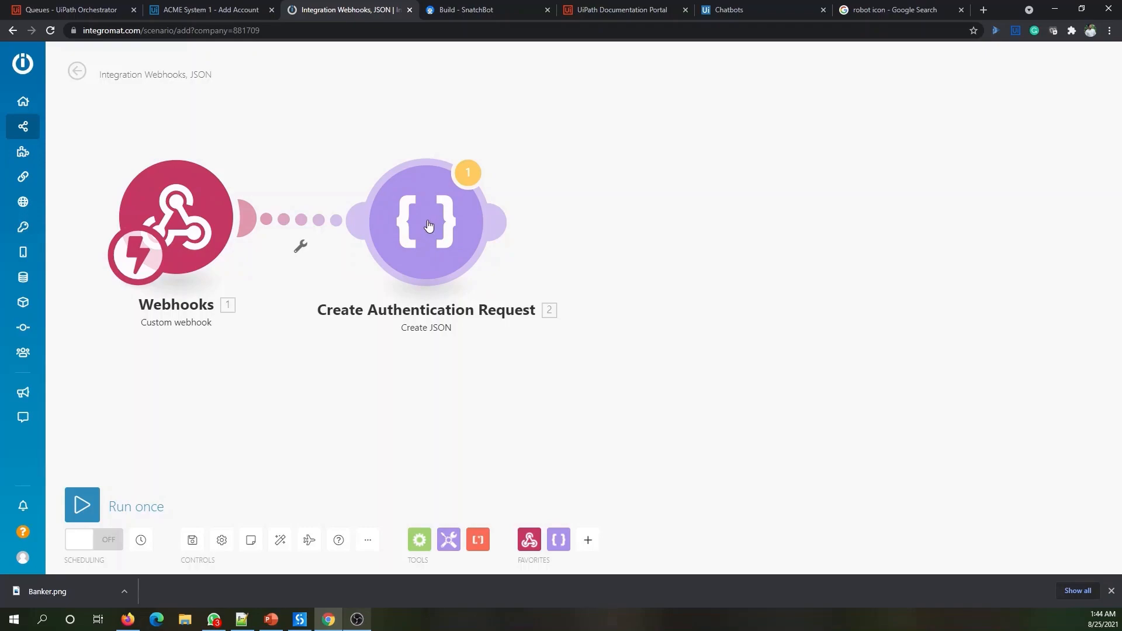
pyautogui.moveTo(434, 229); pyautogui.dragTo(428, 224)
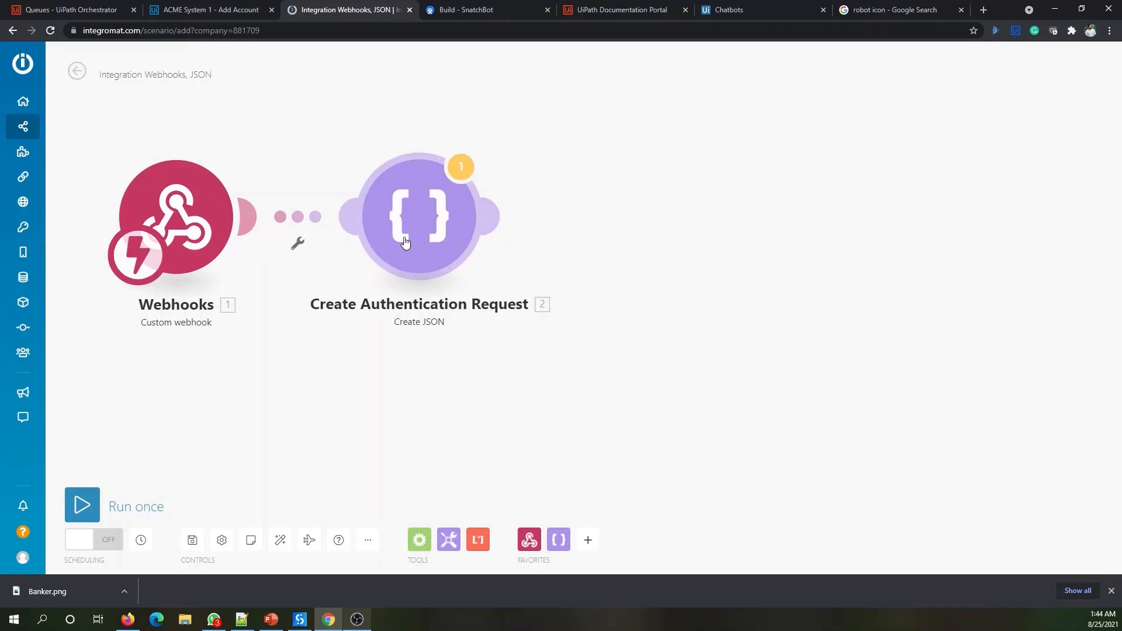
pyautogui.click(414, 227)
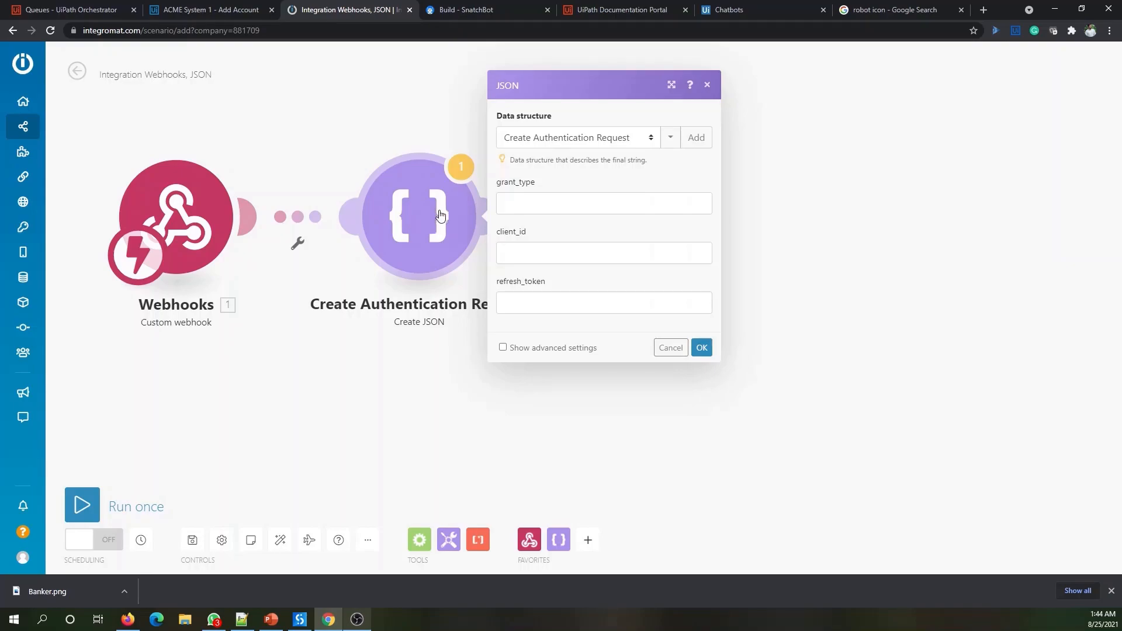
# - Copy refresh_token from the Notepad++ notes into the grant_type field
pyautogui.click(529, 208)
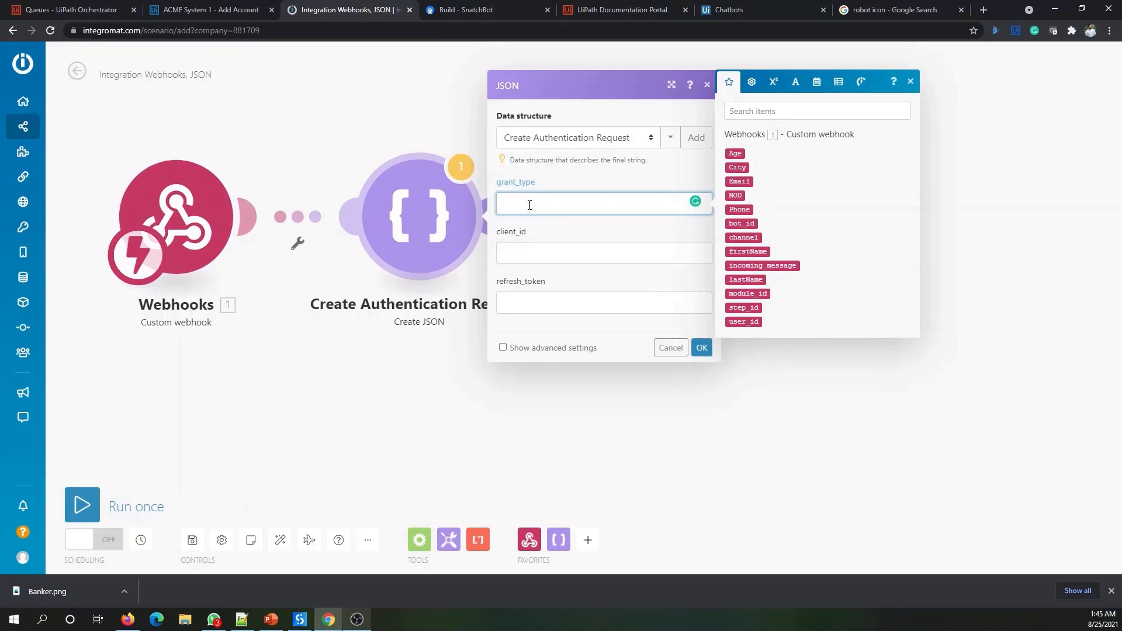
pyautogui.click(242, 620)
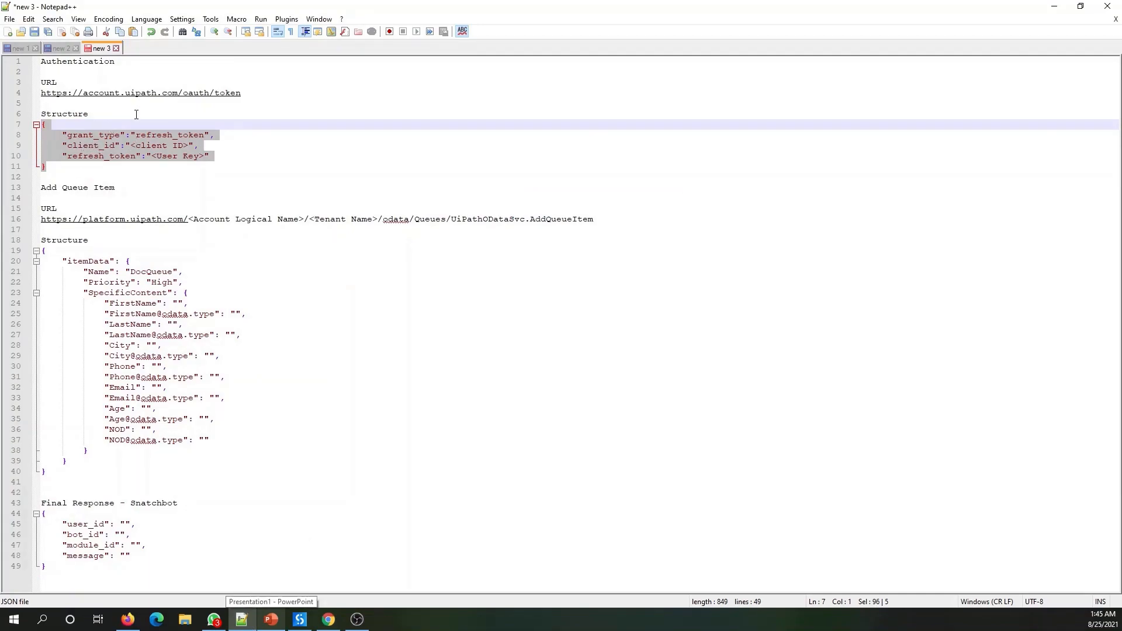
pyautogui.click(180, 138)
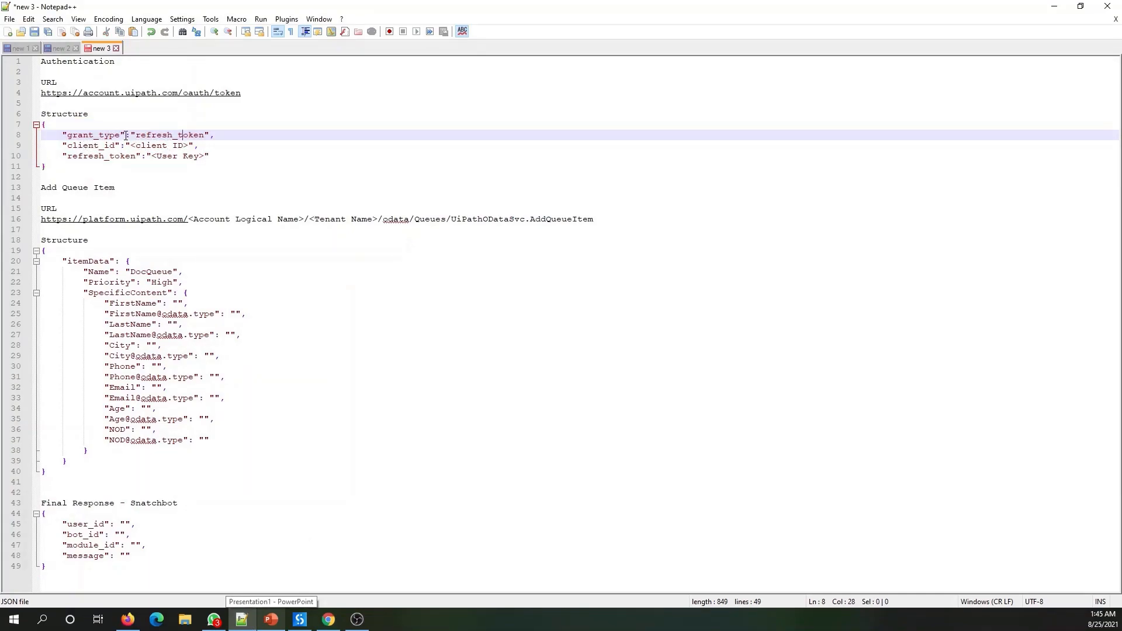
pyautogui.moveTo(138, 136); pyautogui.dragTo(203, 136)
pyautogui.hotkey('ctrl', 'c')
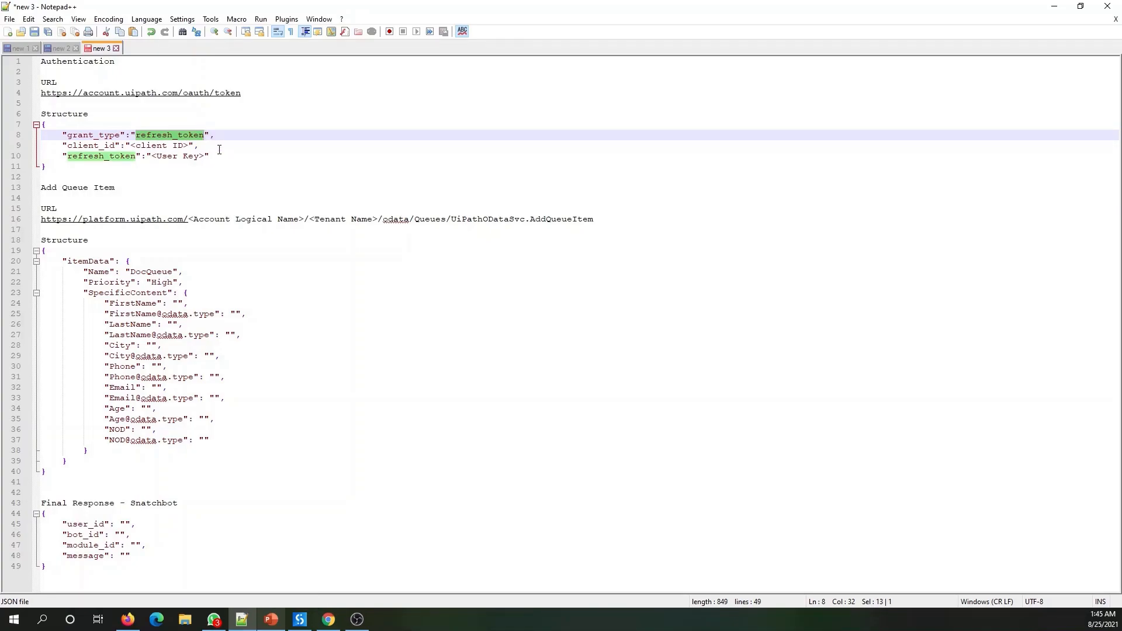
pyautogui.hotkey('alt', 'Tab')
pyautogui.hotkey('ctrl', 'v')
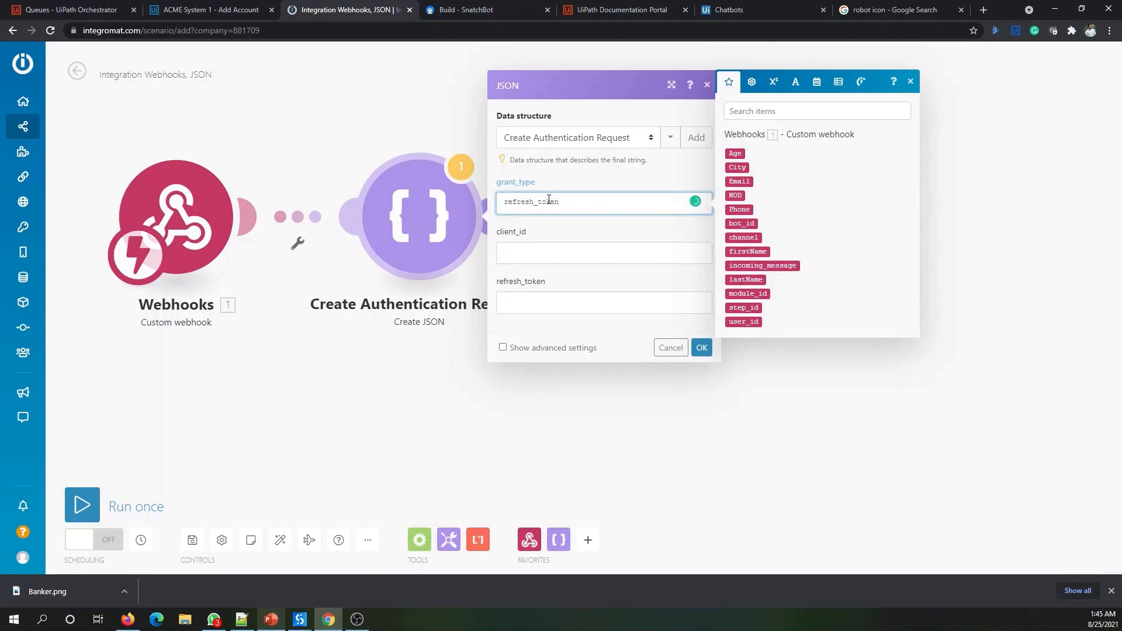
# - Move through the client_id and refresh_token fields, then bring up the UiPath Orchestrator queues page
pyautogui.click(543, 257)
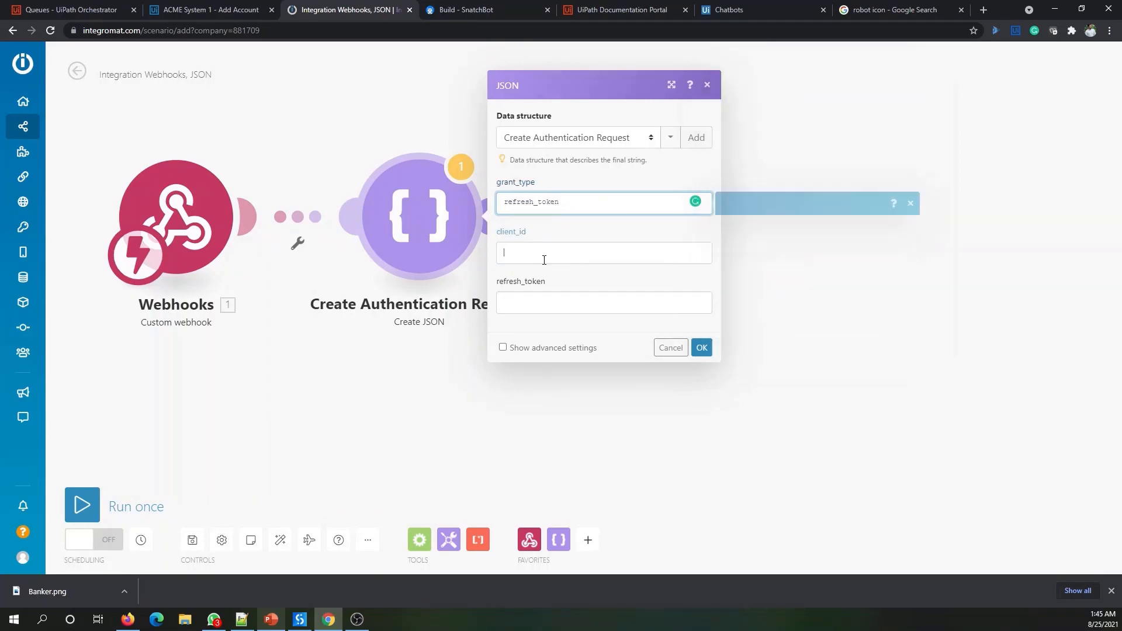
pyautogui.click(534, 300)
pyautogui.hotkey('alt', 'Tab')
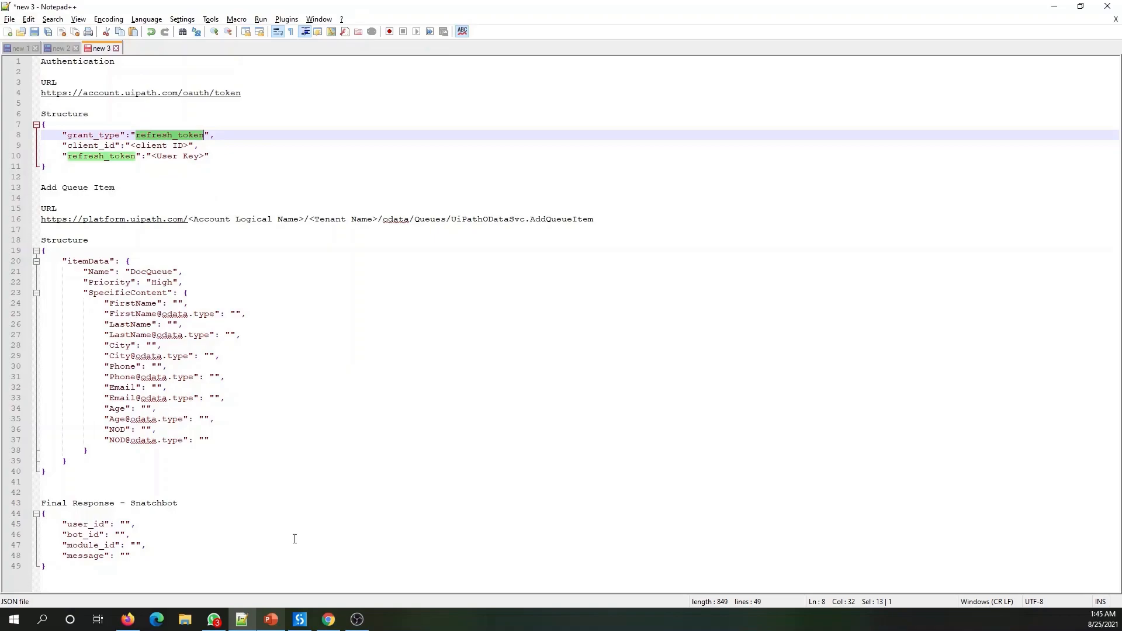
pyautogui.click(328, 618)
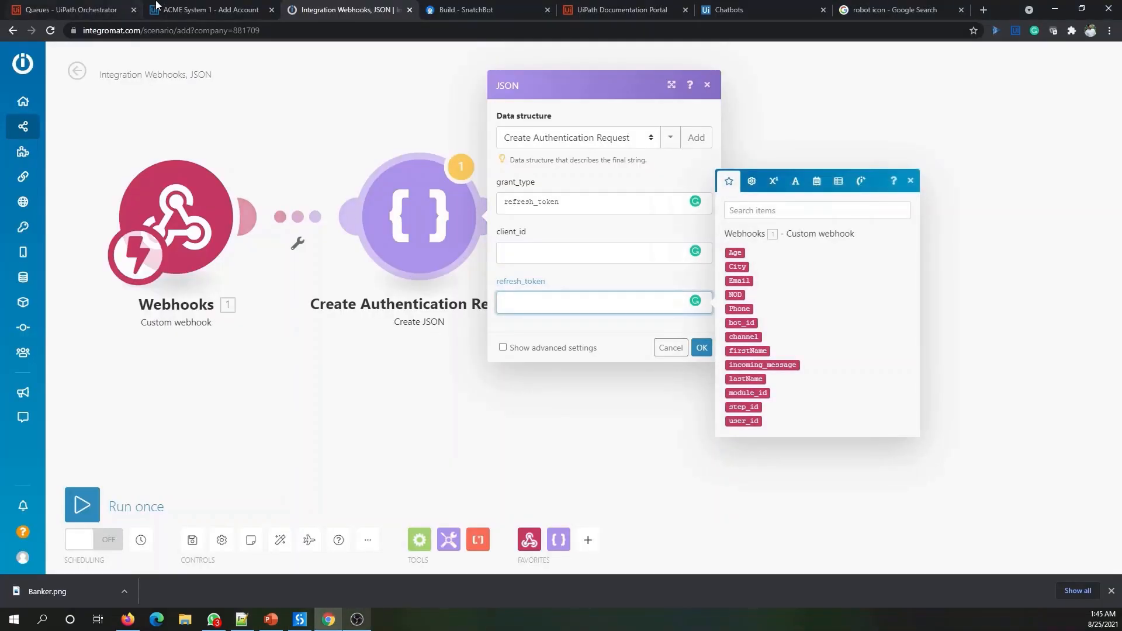
pyautogui.click(80, 10)
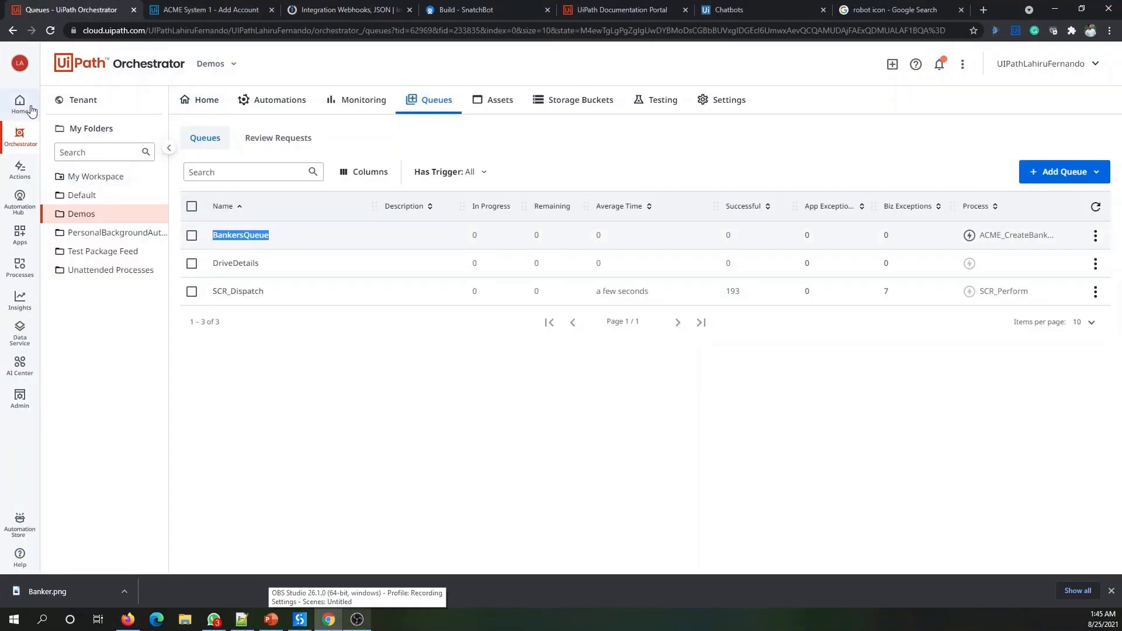
# - List the tenant's services under Administration > Tenants in UiPath Automation Cloud
pyautogui.click(19, 117)
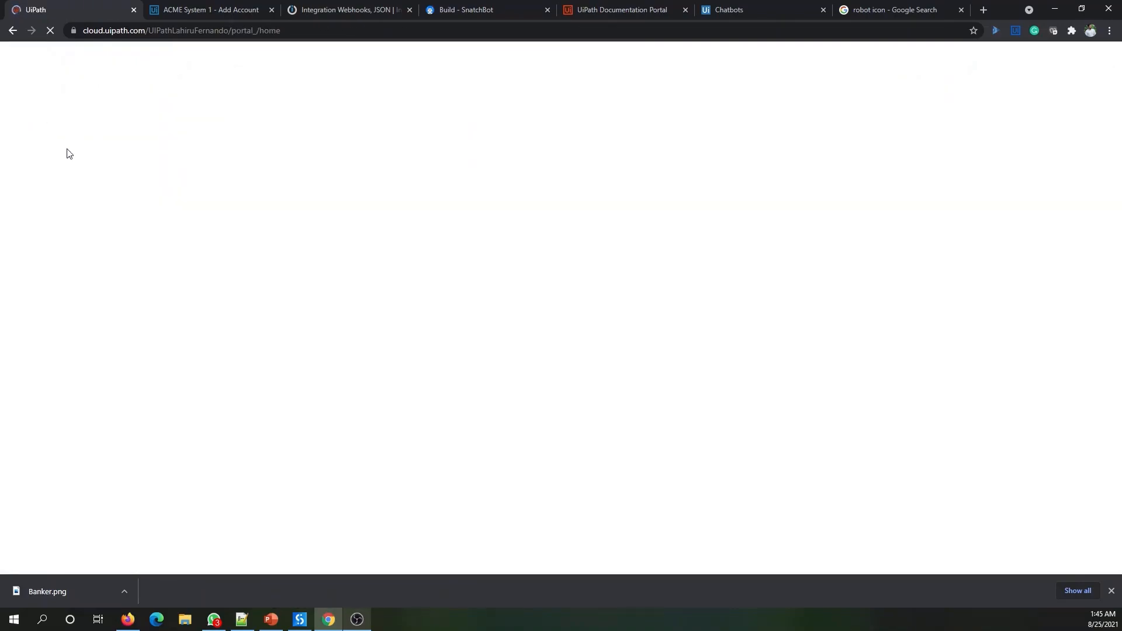
pyautogui.click(19, 398)
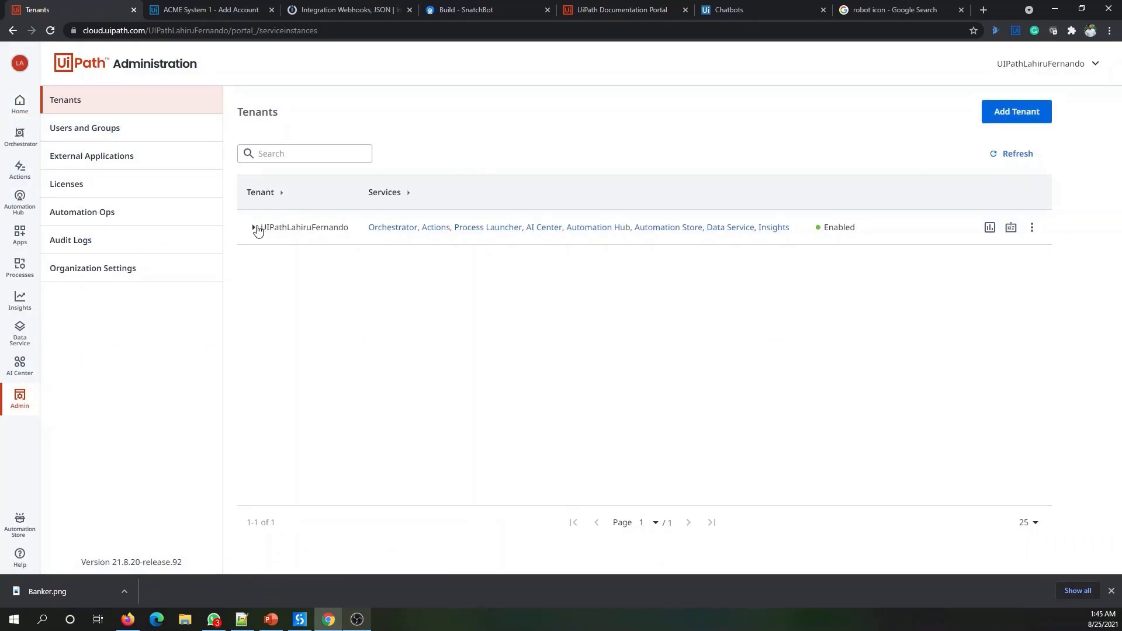
pyautogui.click(255, 227)
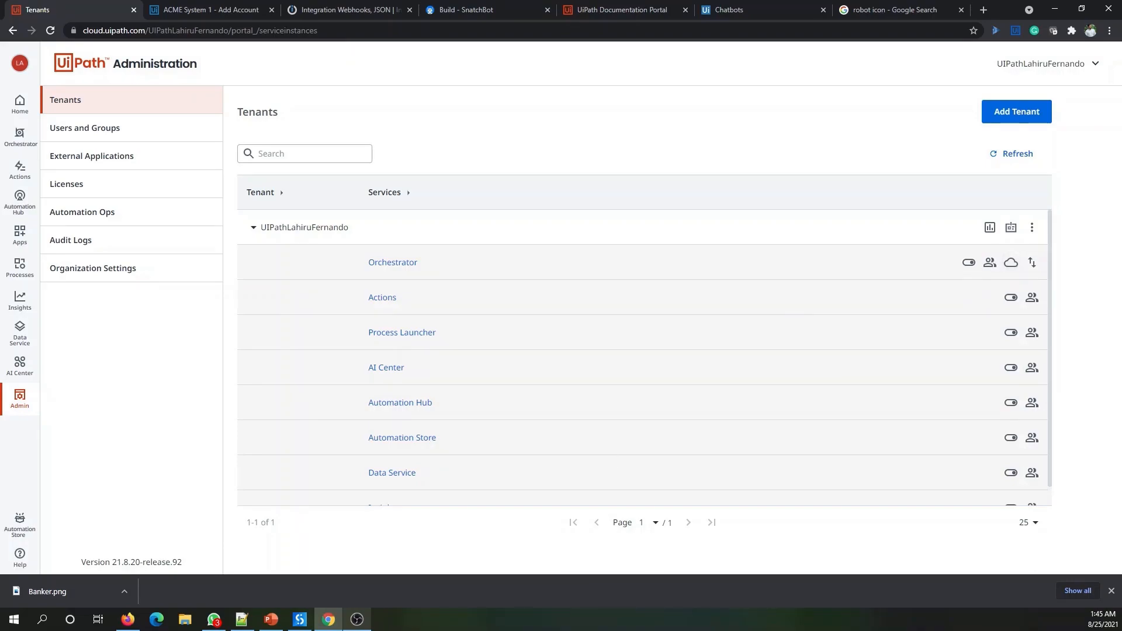
# - Check the Notepad++ notes, then return to the Integromat module settings
pyautogui.click(246, 615)
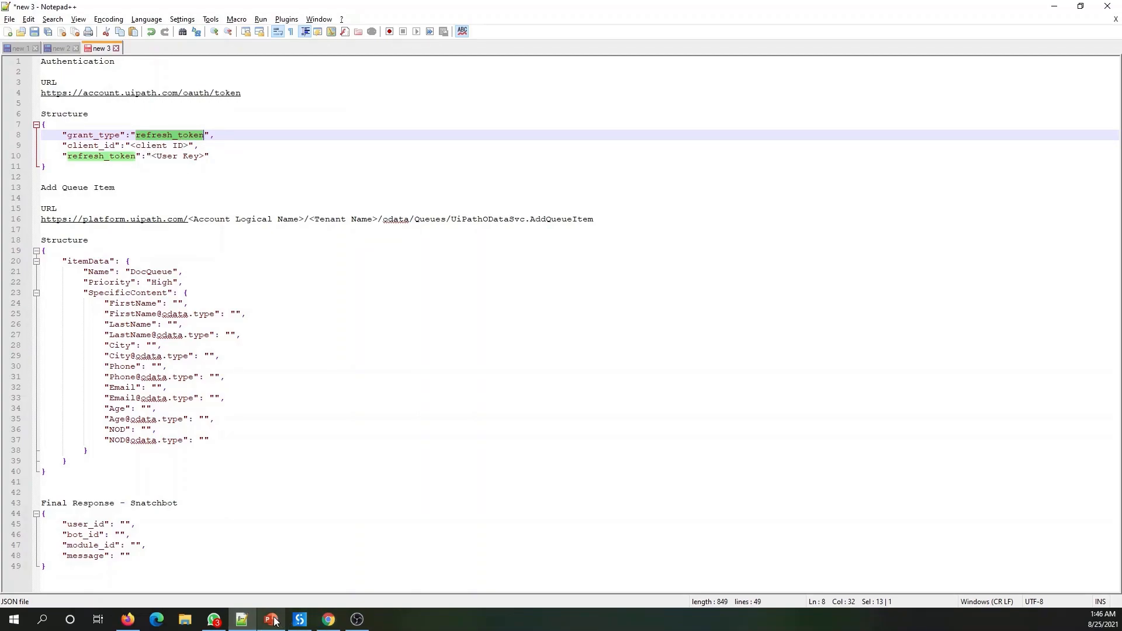
pyautogui.click(341, 622)
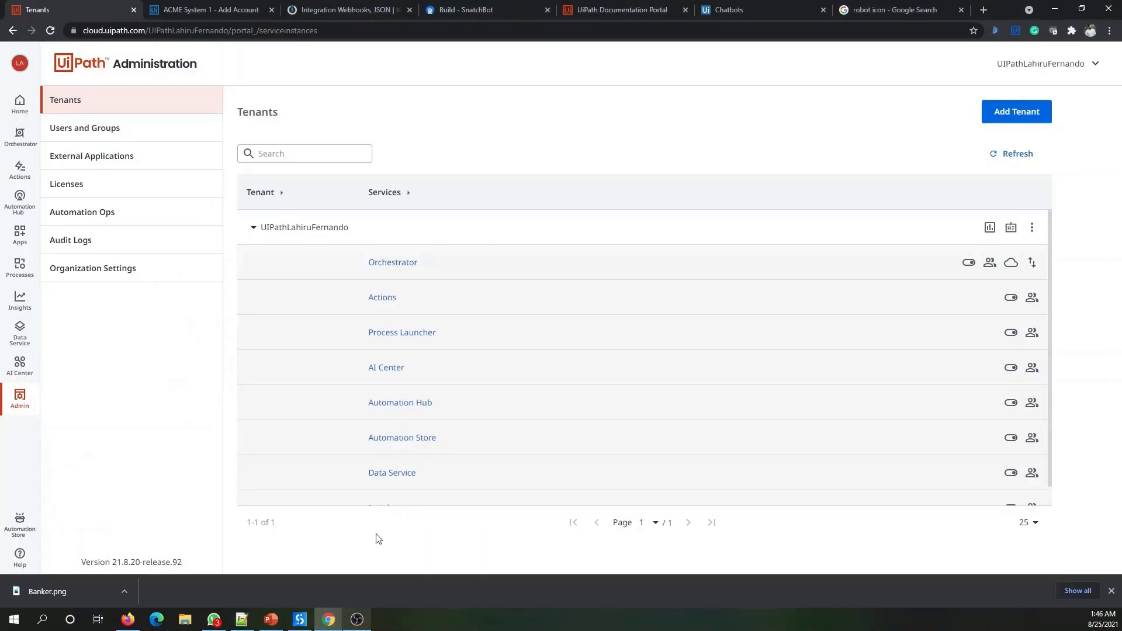
pyautogui.click(371, 9)
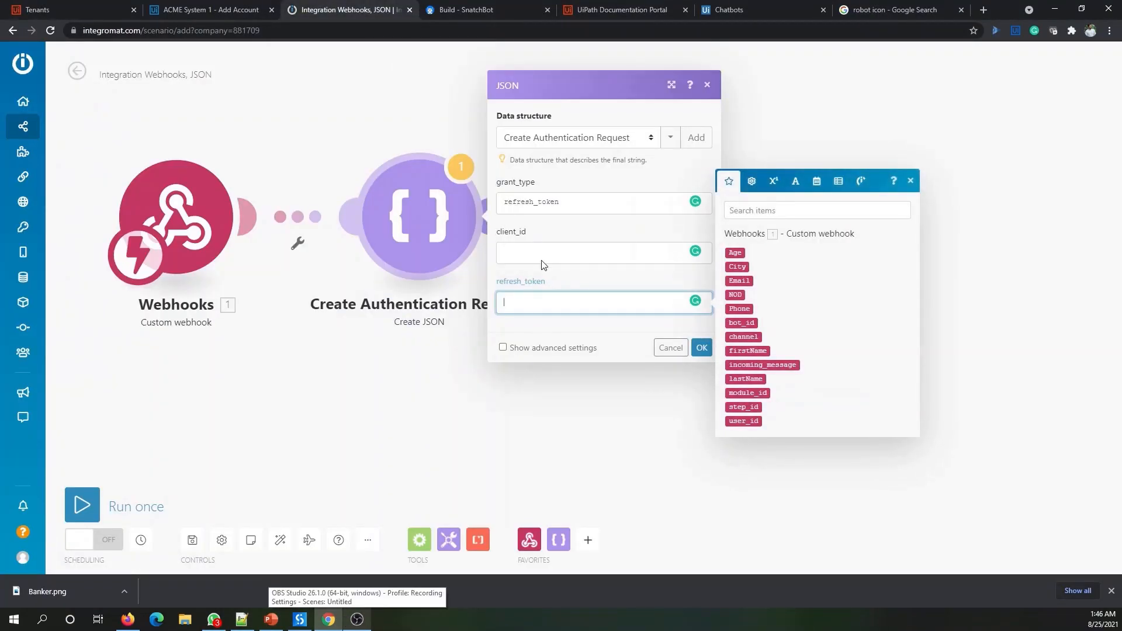
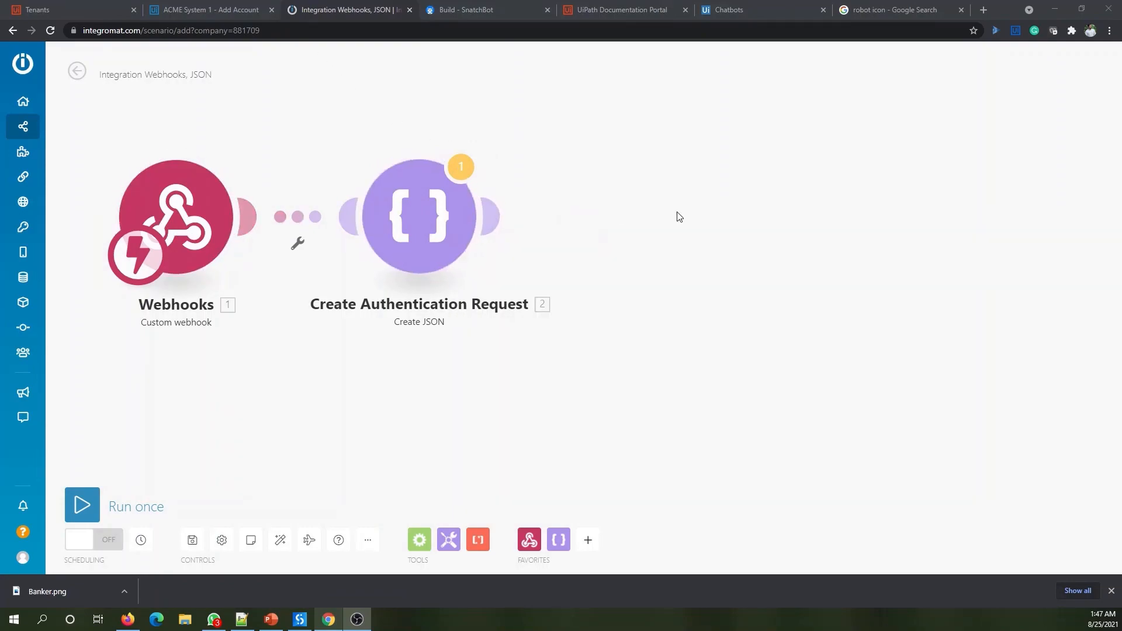
# - Move the Webhooks and Create Authentication Request modules up and left on the canvas
pyautogui.moveTo(165, 222); pyautogui.dragTo(153, 204)
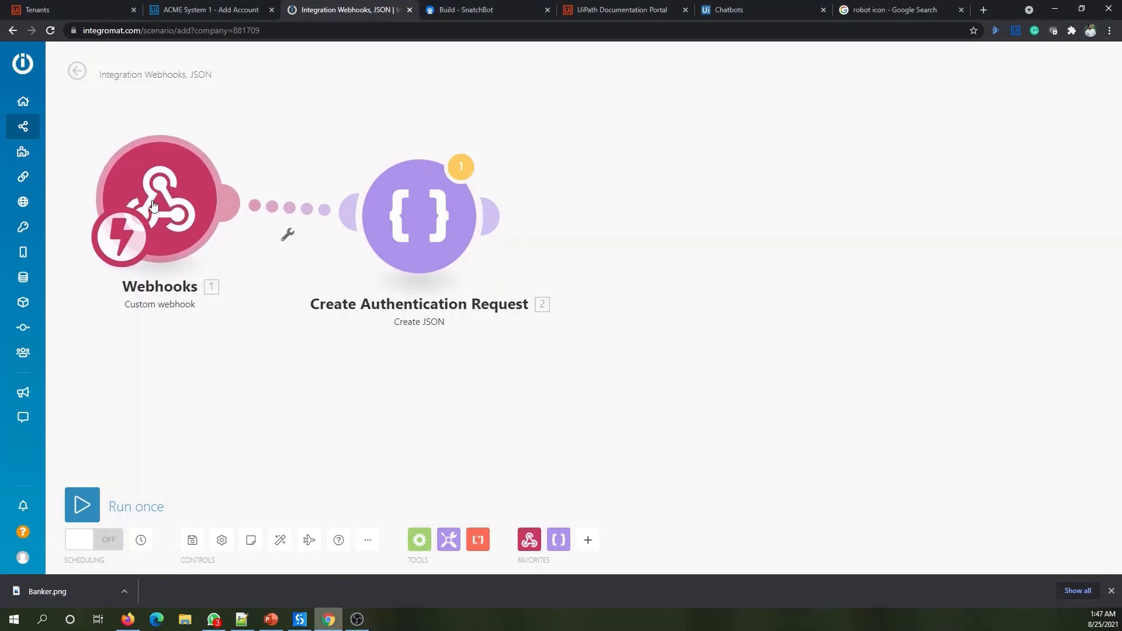
pyautogui.moveTo(426, 227); pyautogui.dragTo(403, 215)
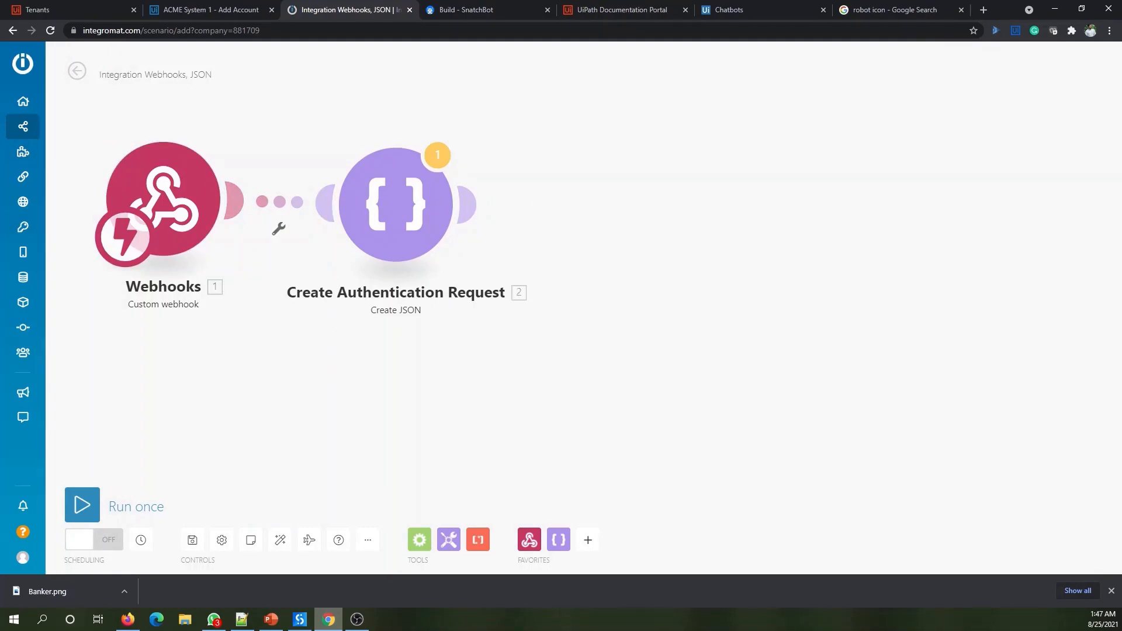
pyautogui.hotkey('alt', 'Tab')
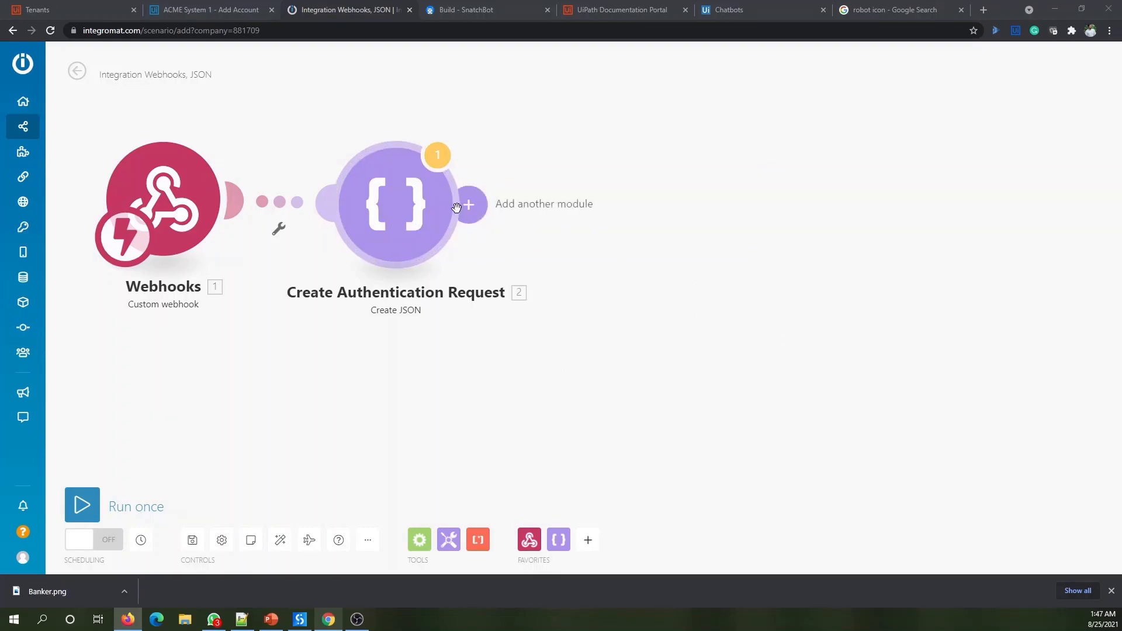
# - Add an HTTP 'Make a request' module after Create Authentication Request
pyautogui.click(470, 209)
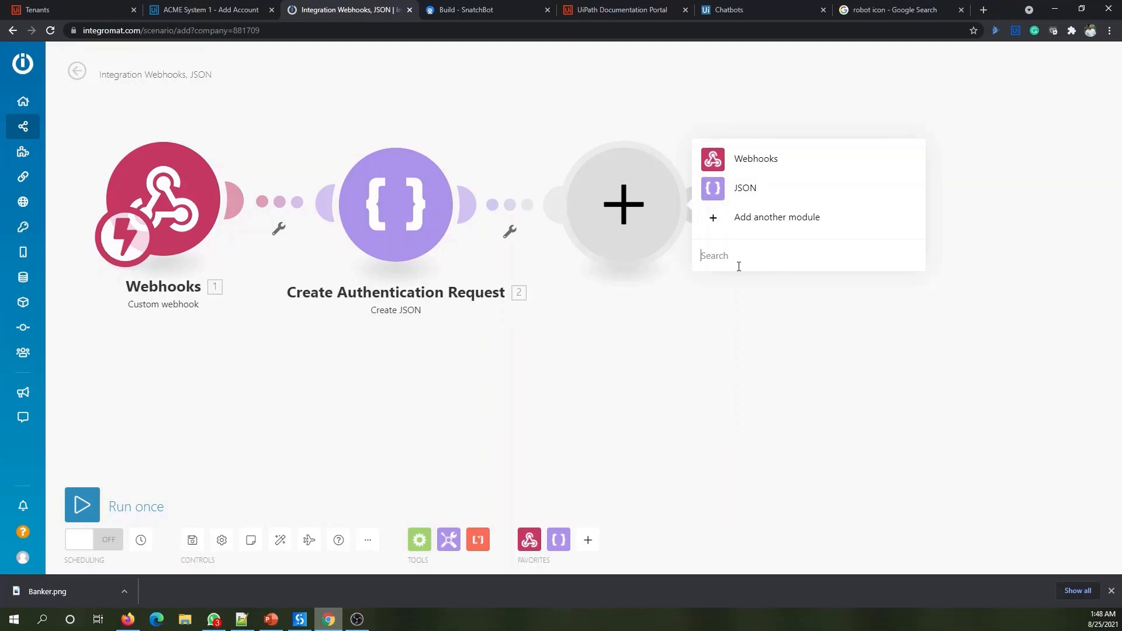
pyautogui.write('Make request')
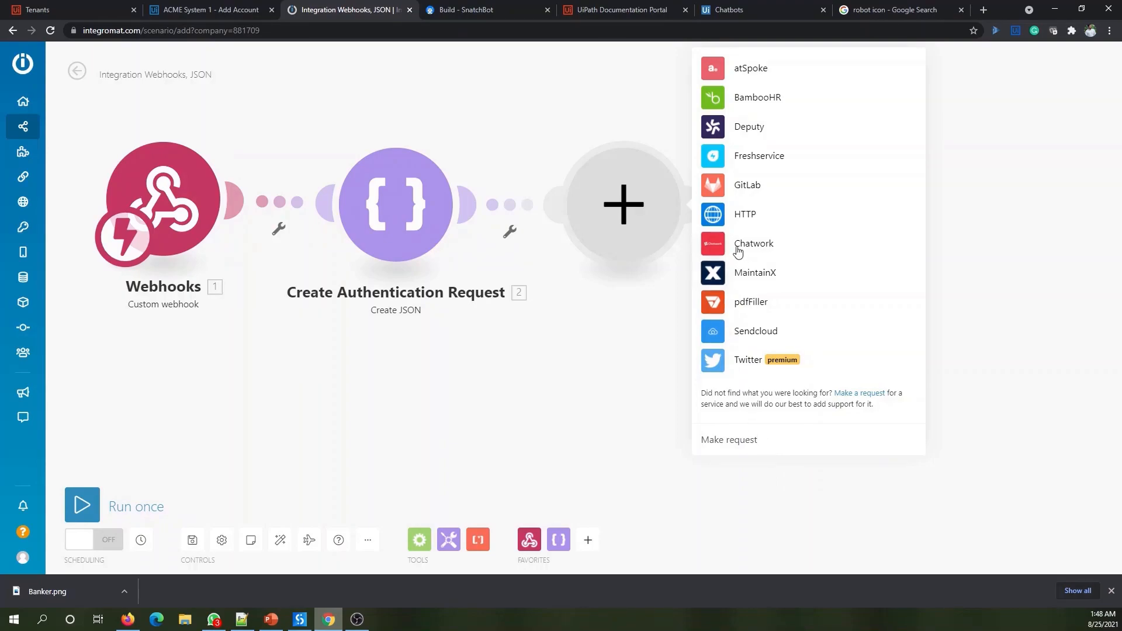
pyautogui.click(749, 217)
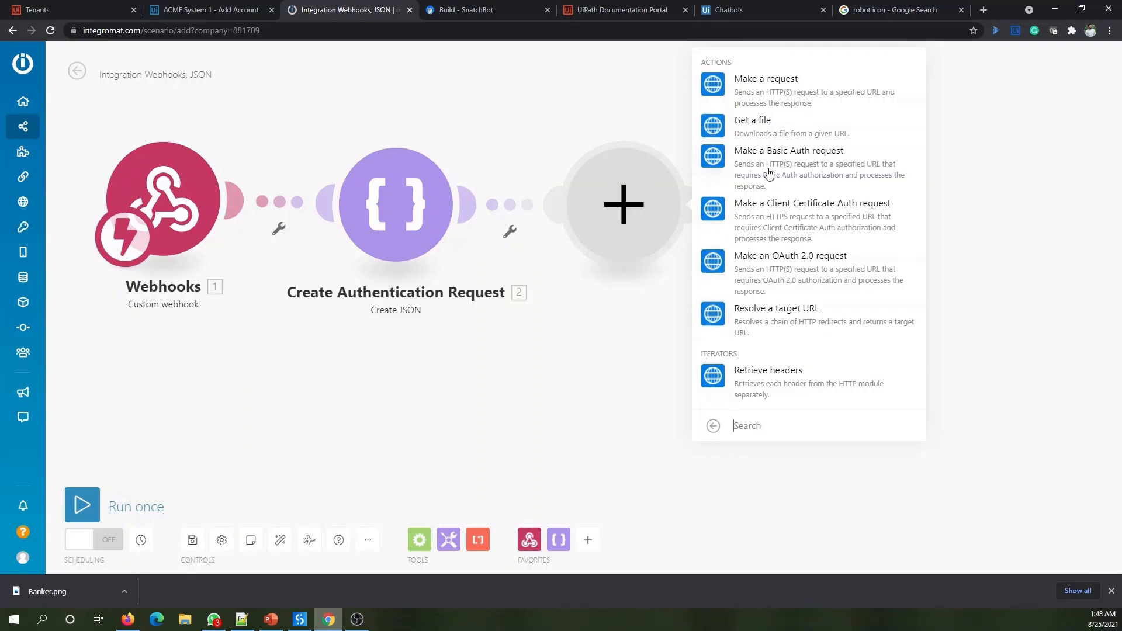
pyautogui.click(765, 94)
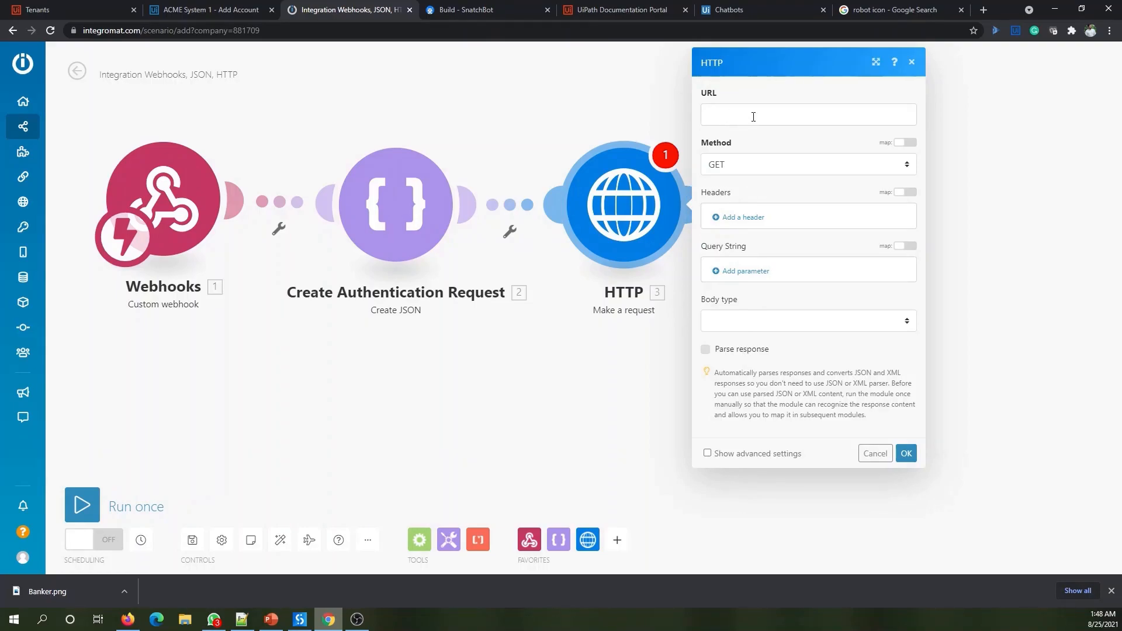
pyautogui.click(241, 620)
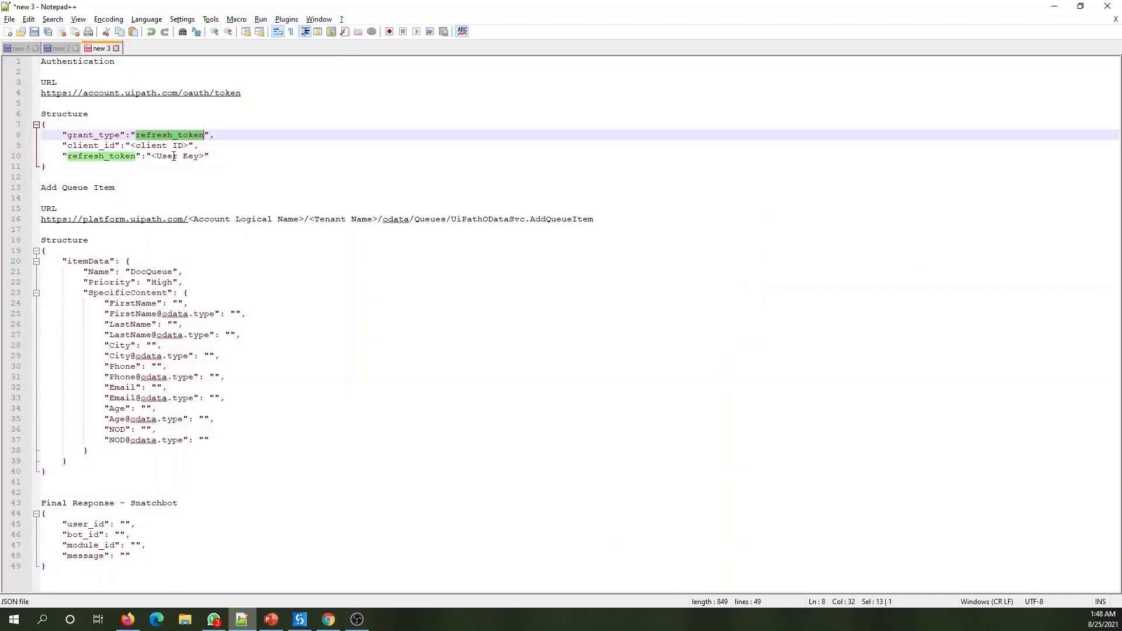
pyautogui.moveTo(241, 93); pyautogui.dragTo(34, 96)
pyautogui.hotkey('ctrl', 'c')
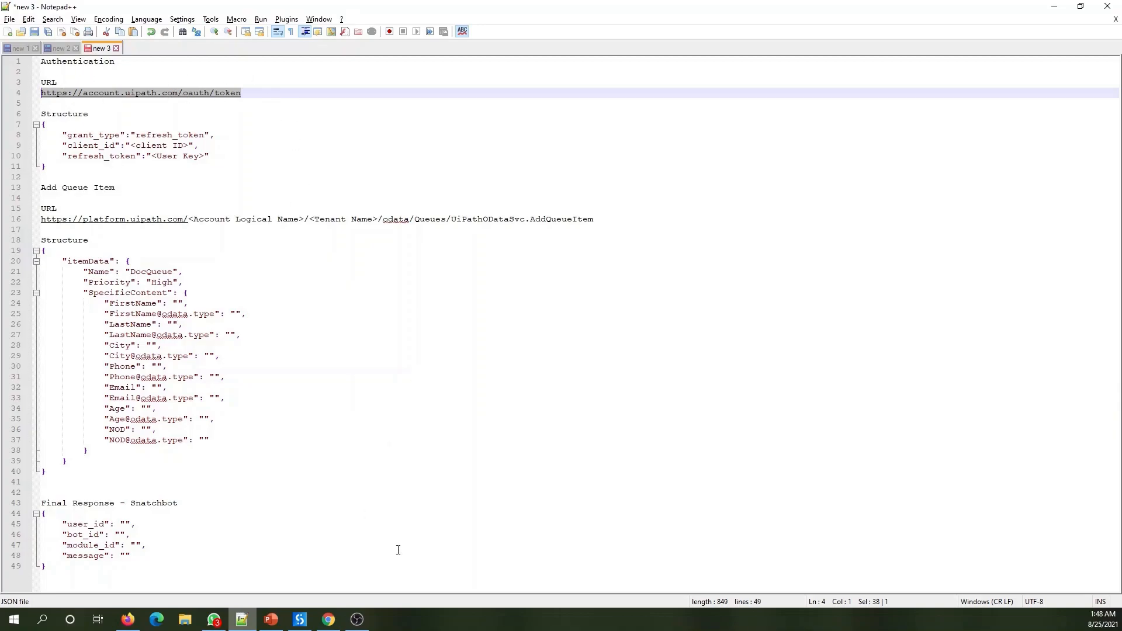
pyautogui.click(328, 619)
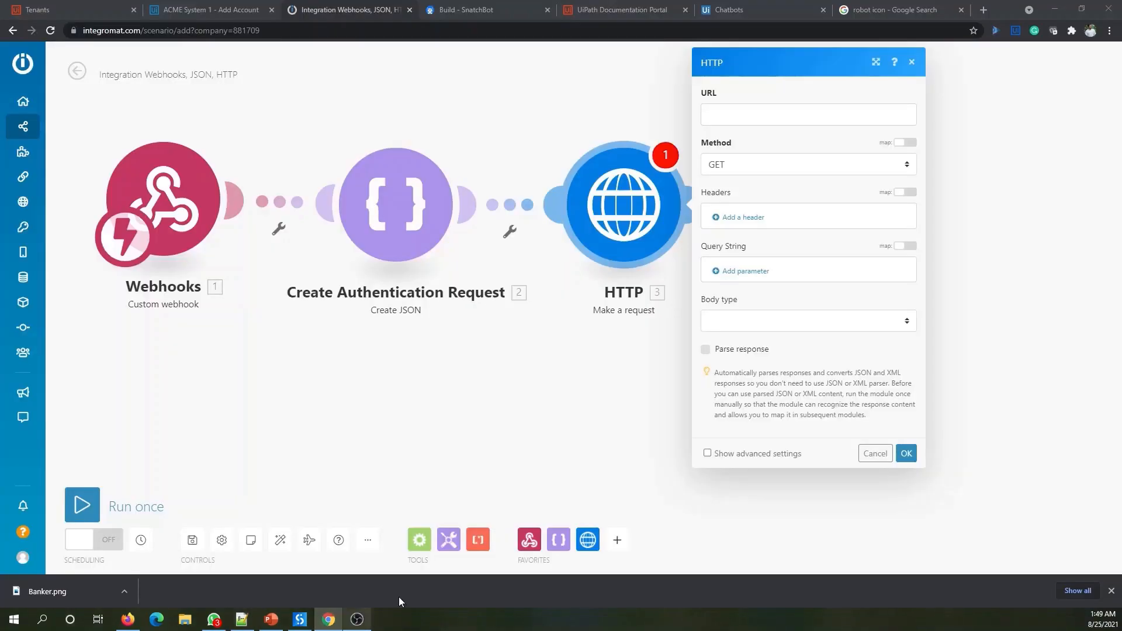
pyautogui.click(760, 114)
pyautogui.hotkey('ctrl', 'v')
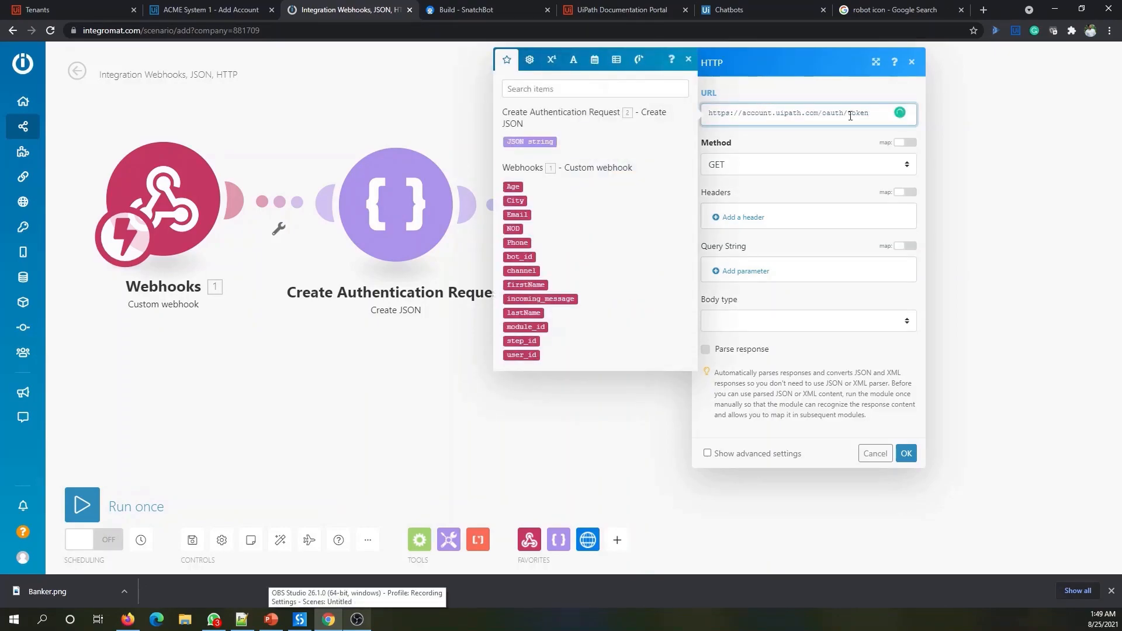
pyautogui.click(793, 173)
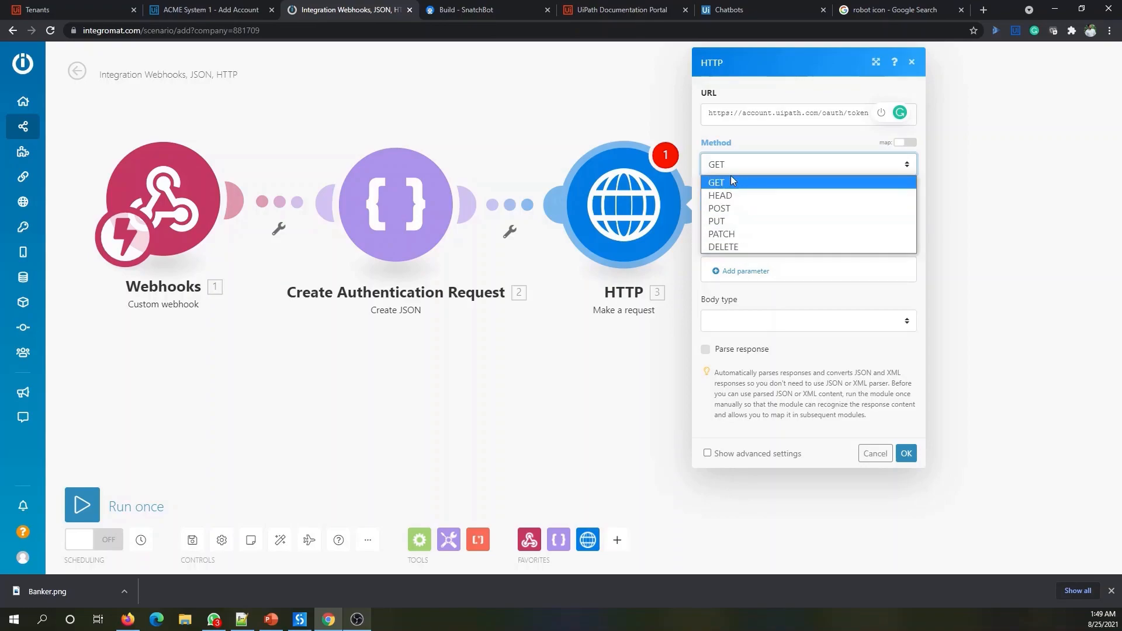
pyautogui.click(735, 208)
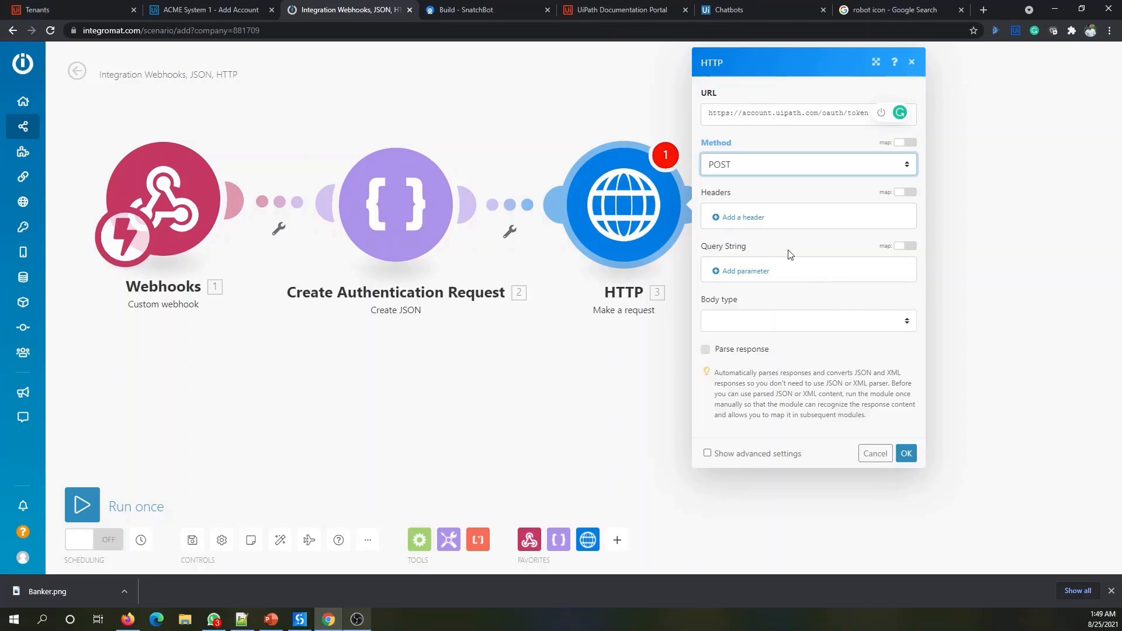
# - Start a new request header named X-UIPATH-TenantName
pyautogui.click(753, 220)
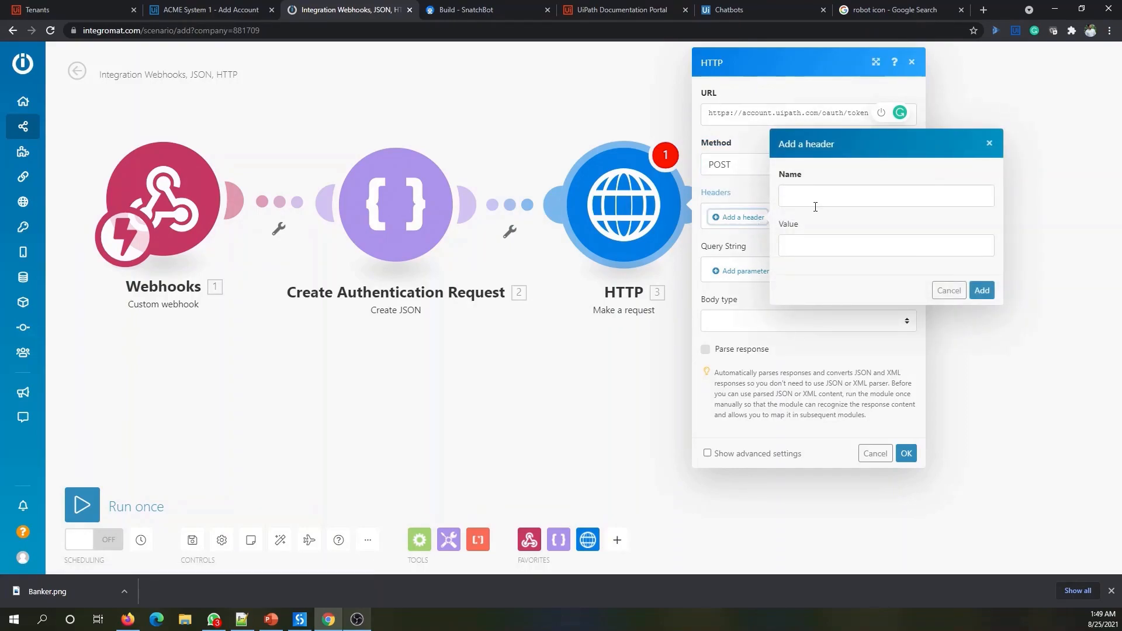
pyautogui.click(821, 198)
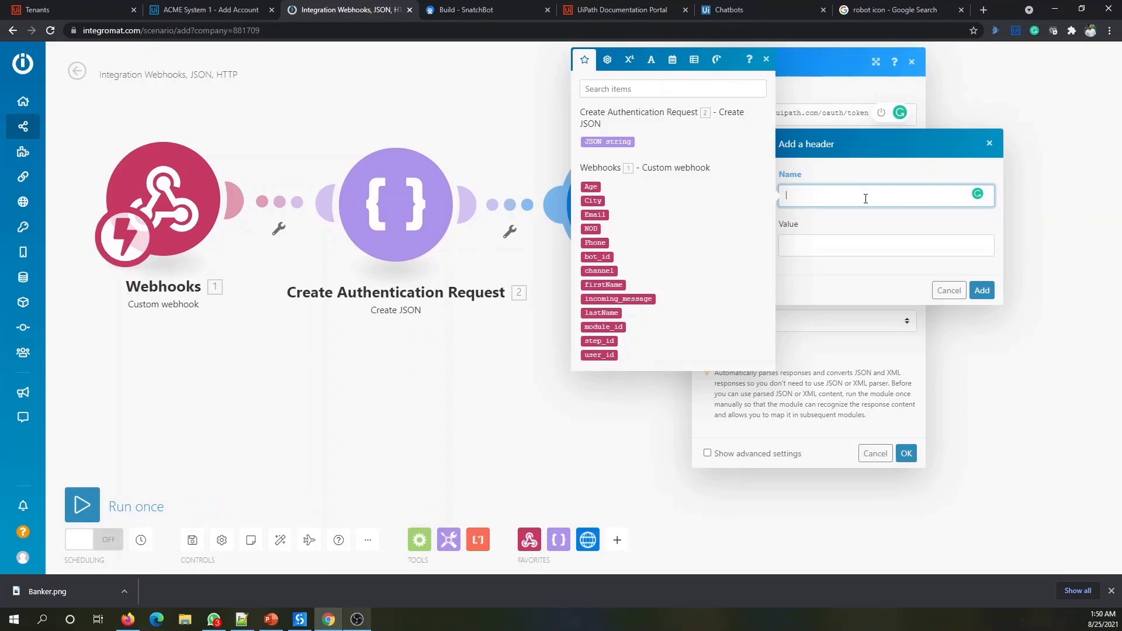
pyautogui.write('X-UIPATH-TenantName')
pyautogui.click(817, 251)
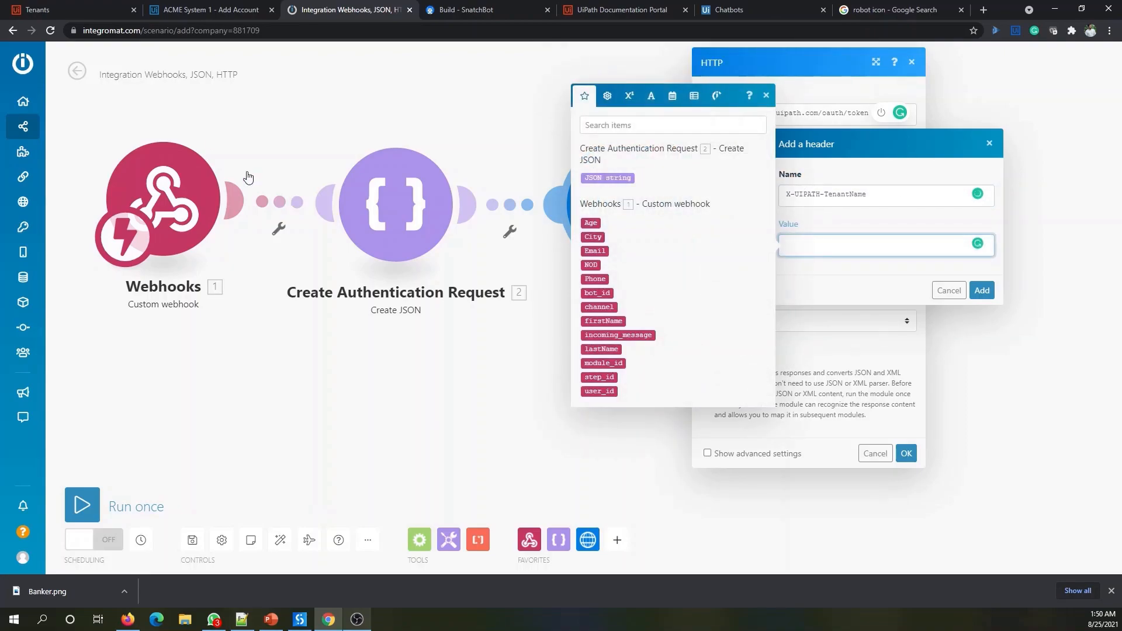
# - Copy the tenant name from the UiPath Orchestrator page address
pyautogui.click(72, 8)
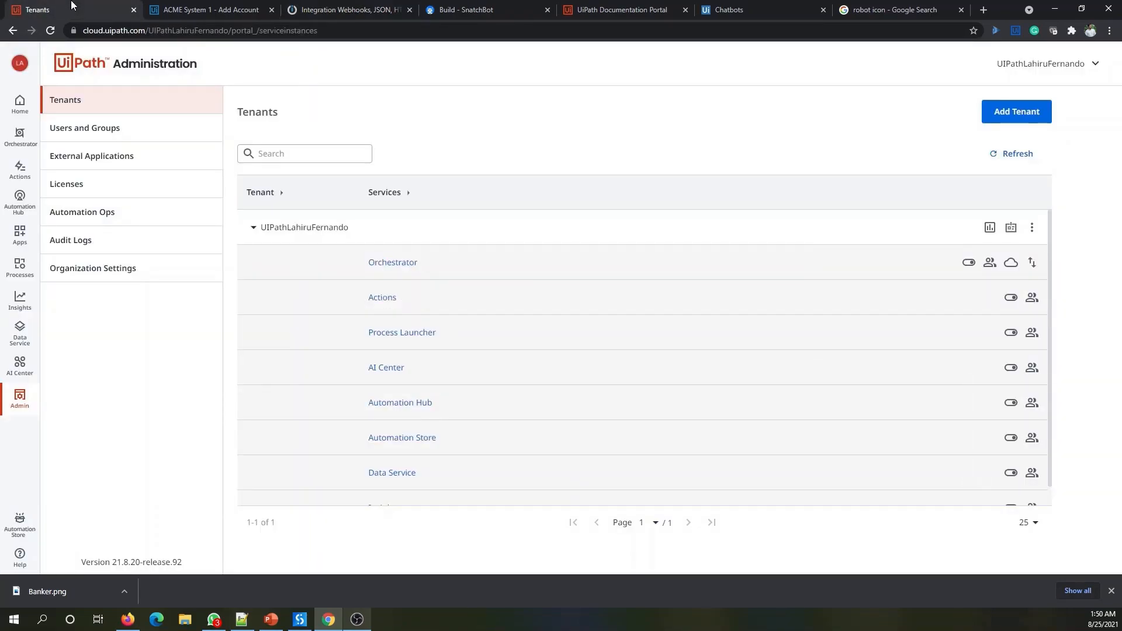
pyautogui.click(394, 257)
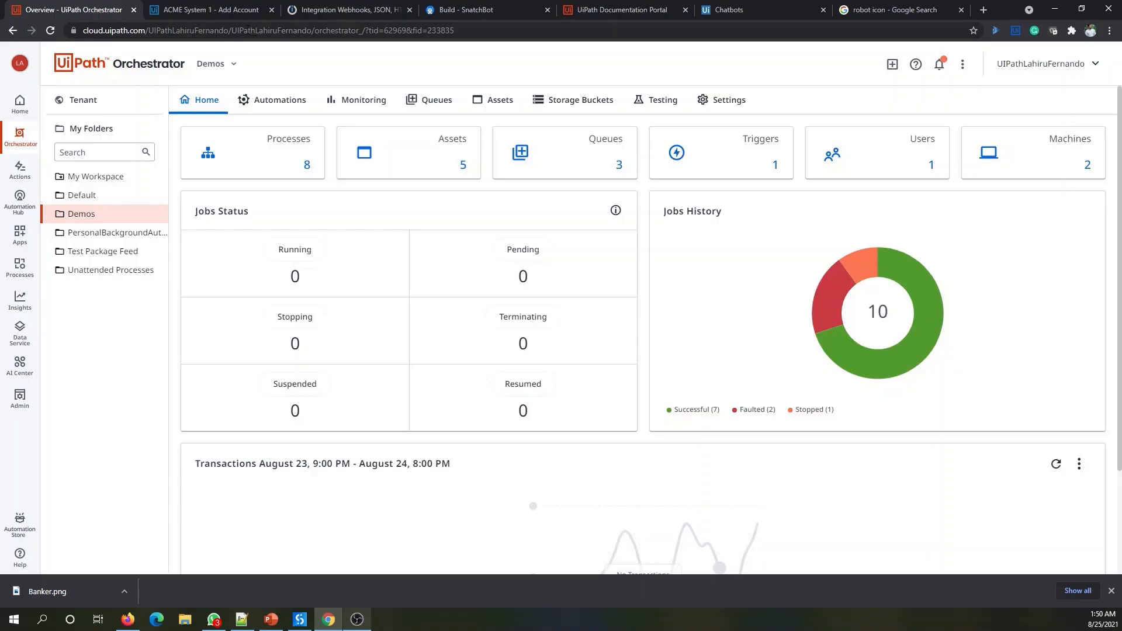
pyautogui.moveTo(233, 29); pyautogui.dragTo(329, 36)
pyautogui.hotkey('ctrl', 'c')
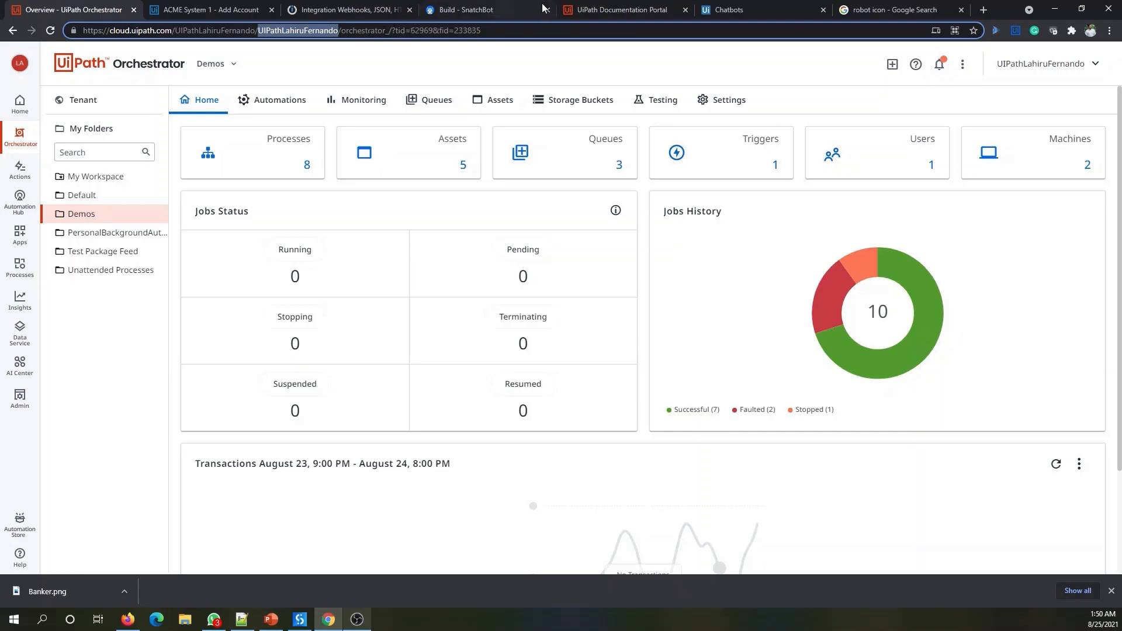
pyautogui.click(362, 9)
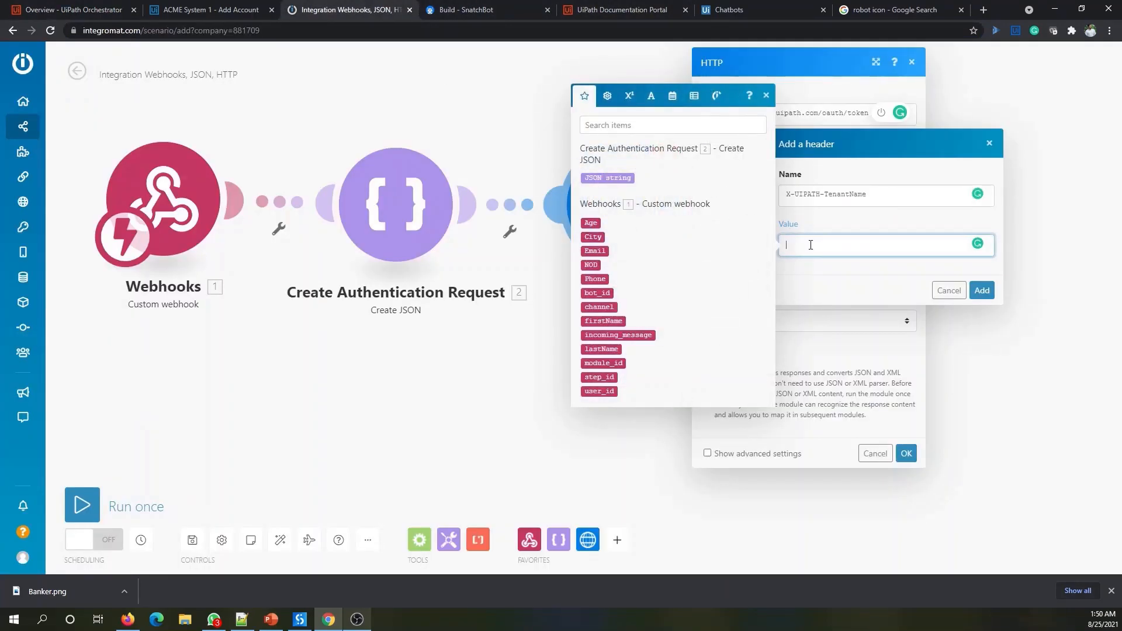
# - Give X-UIPATH-TenantName the tenant name and add a Content-Type: application/json header
pyautogui.hotkey('ctrl', 'v')
pyautogui.click(982, 290)
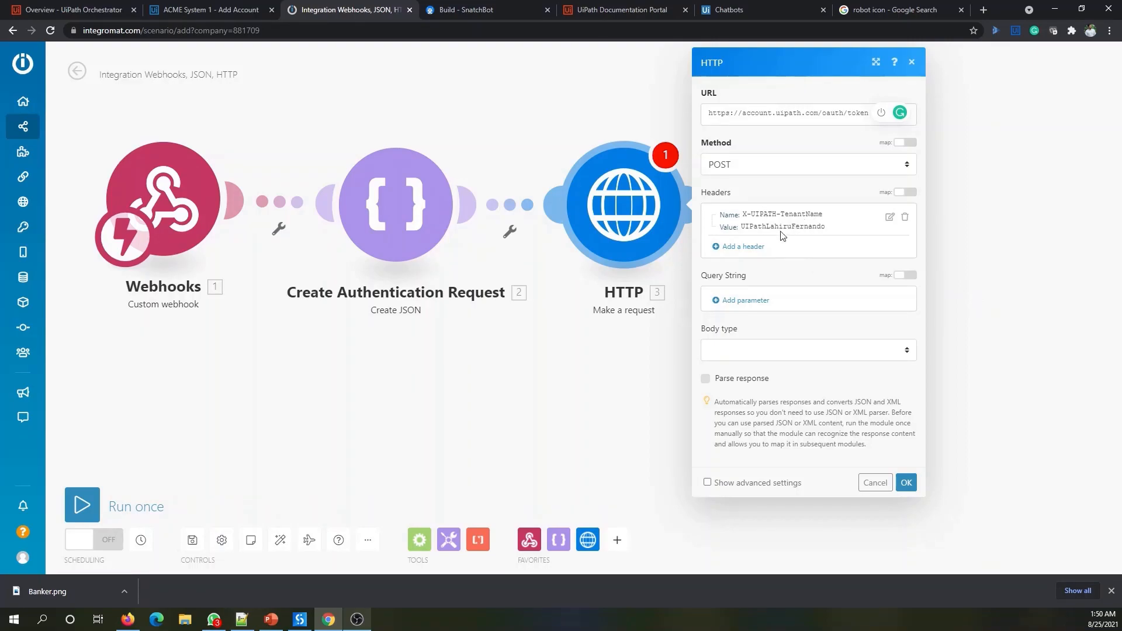
pyautogui.click(758, 250)
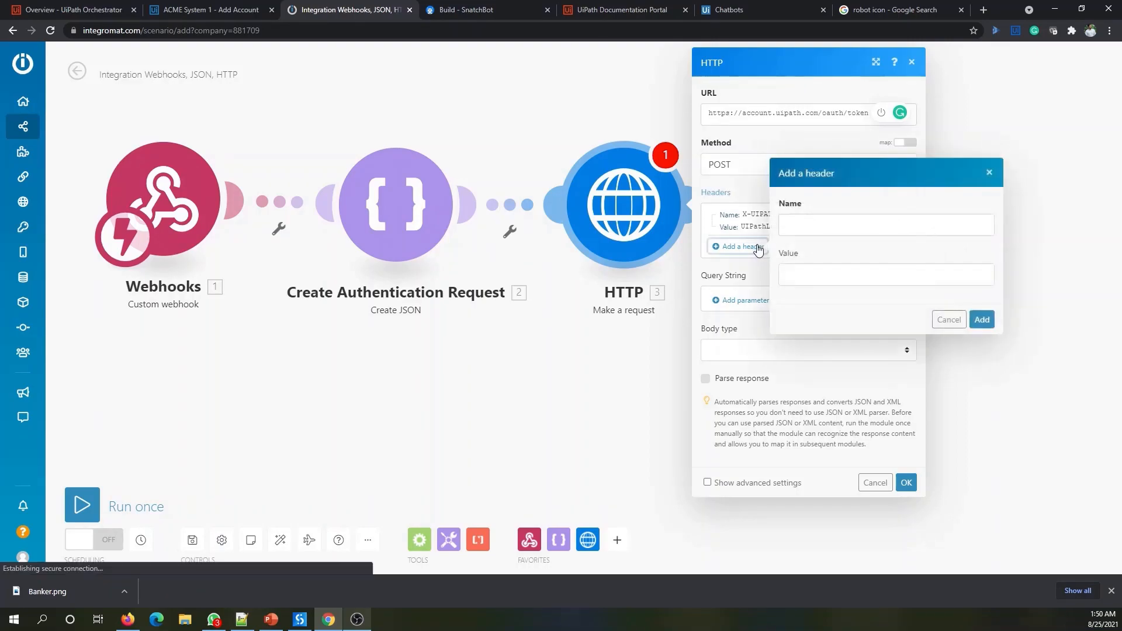
pyautogui.click(830, 230)
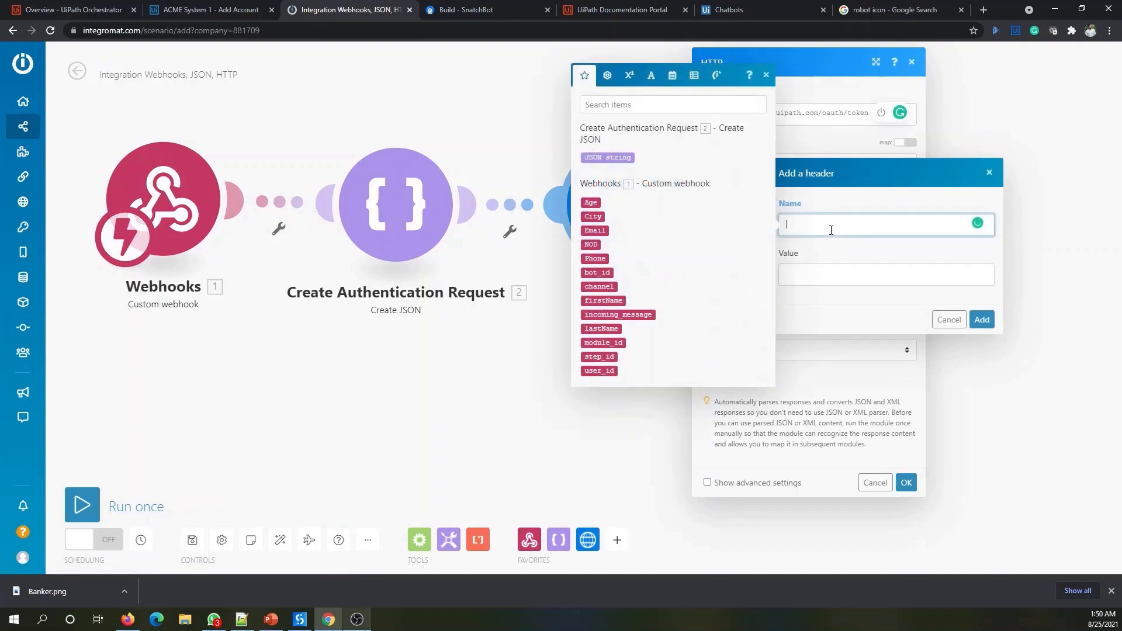
pyautogui.write('Content-Type')
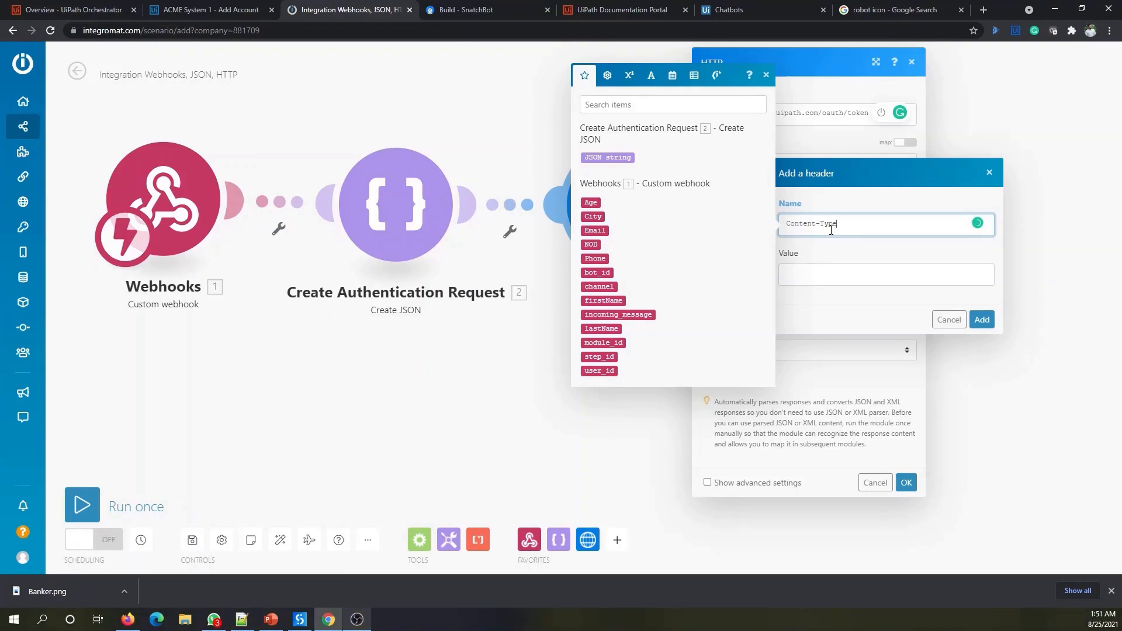
pyautogui.click(835, 275)
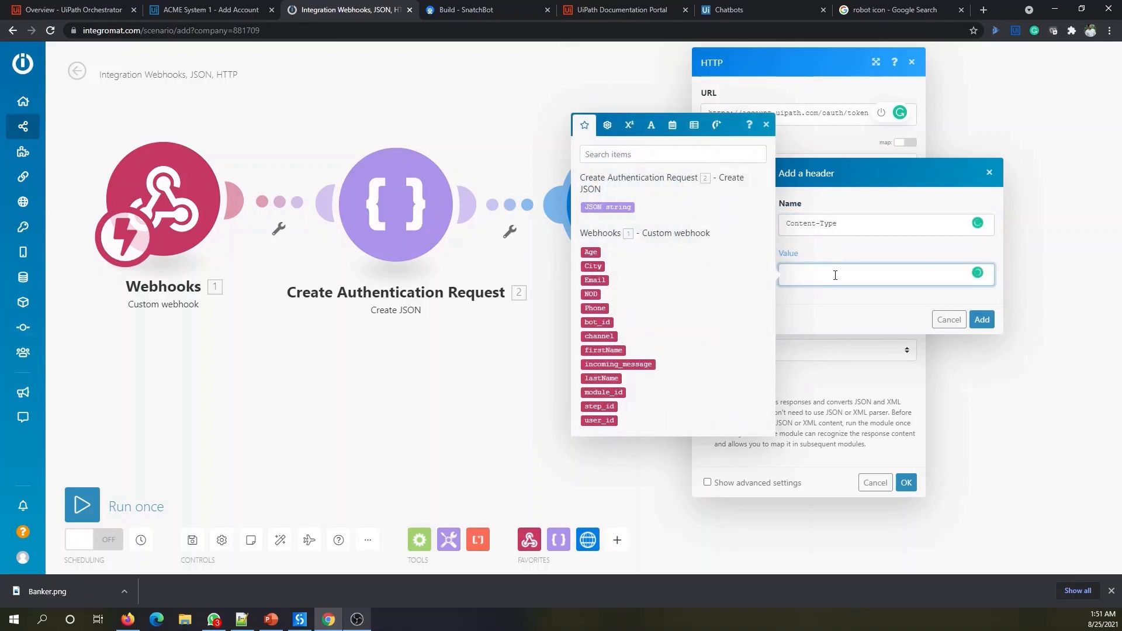
pyautogui.write('application/json')
pyautogui.click(982, 321)
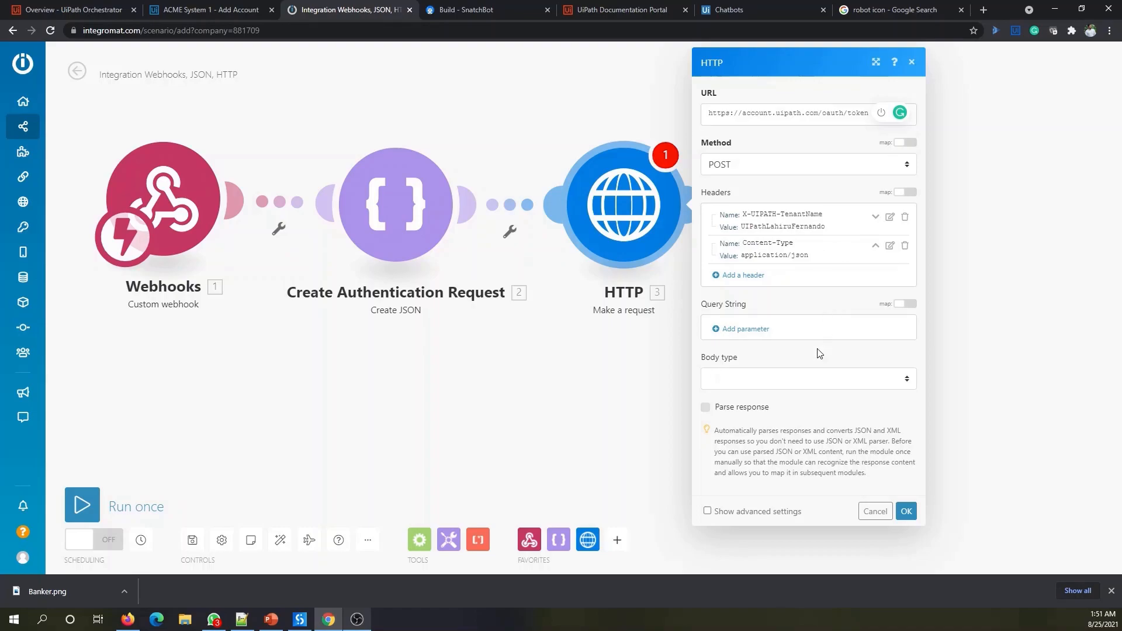
# - Use a Raw JSON (application/json) body with request content mapped to 2. JSON string
pyautogui.click(778, 384)
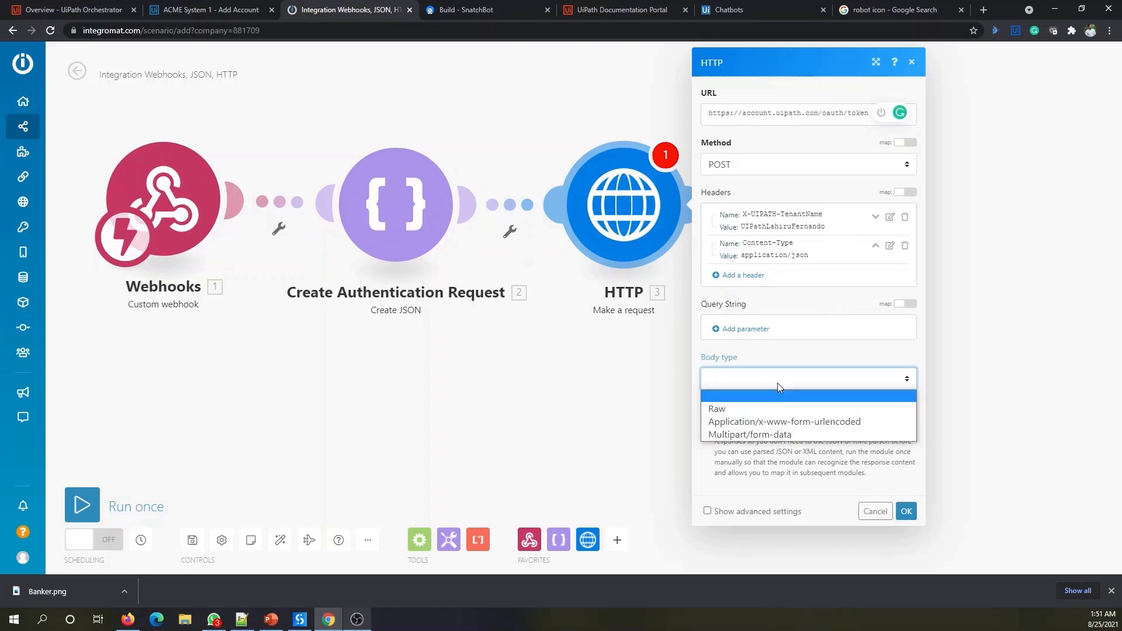
pyautogui.click(727, 409)
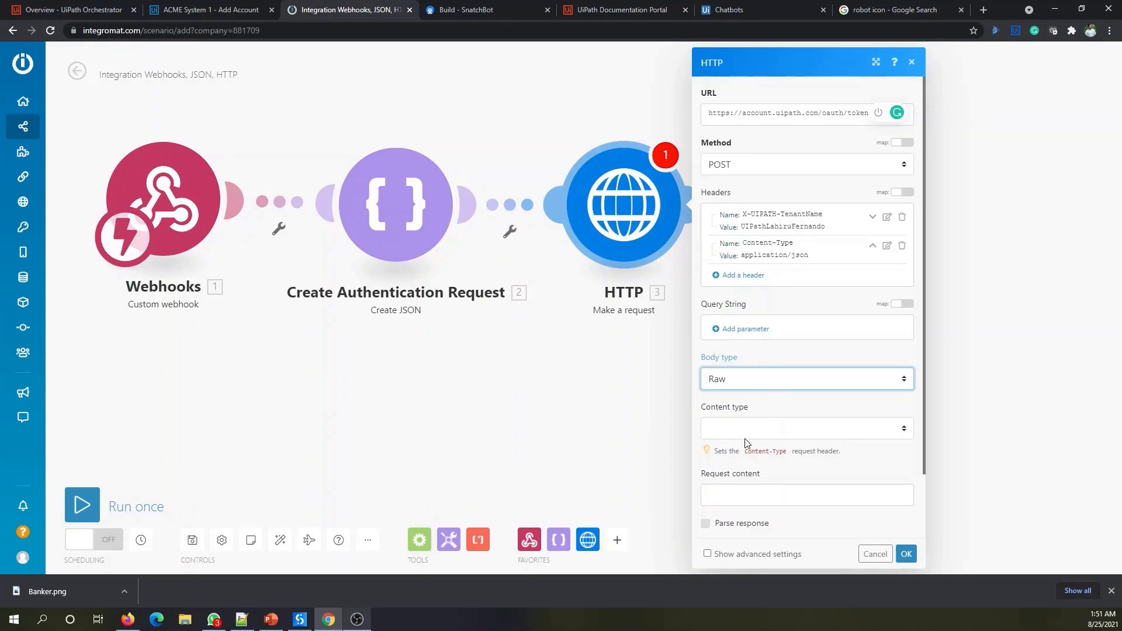
pyautogui.scroll(-1, 748, 433)
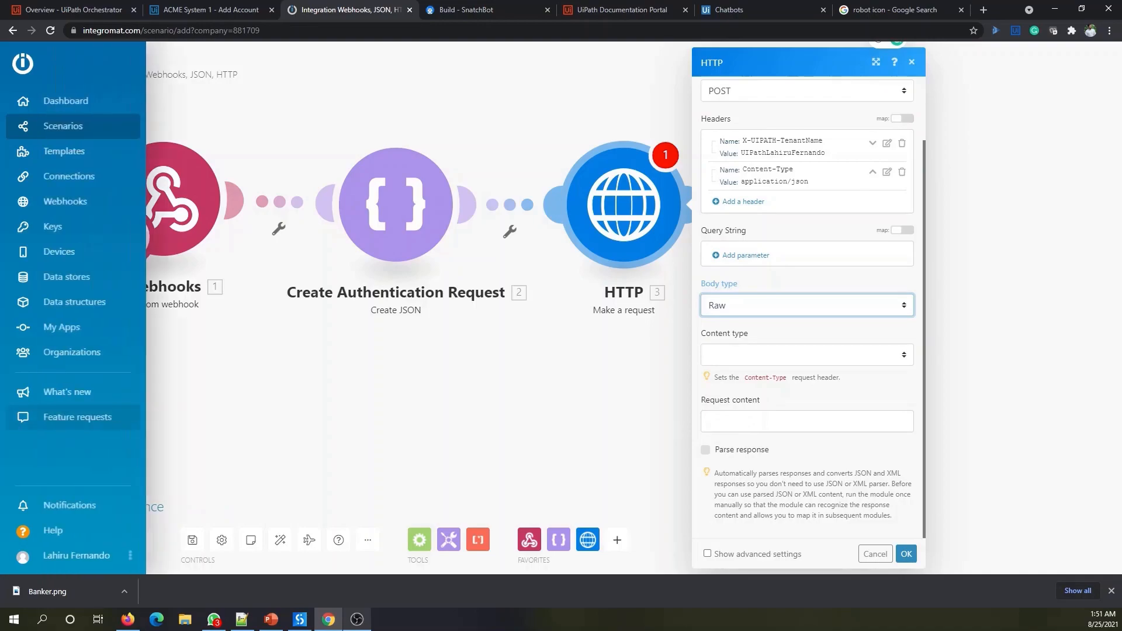
pyautogui.click(753, 355)
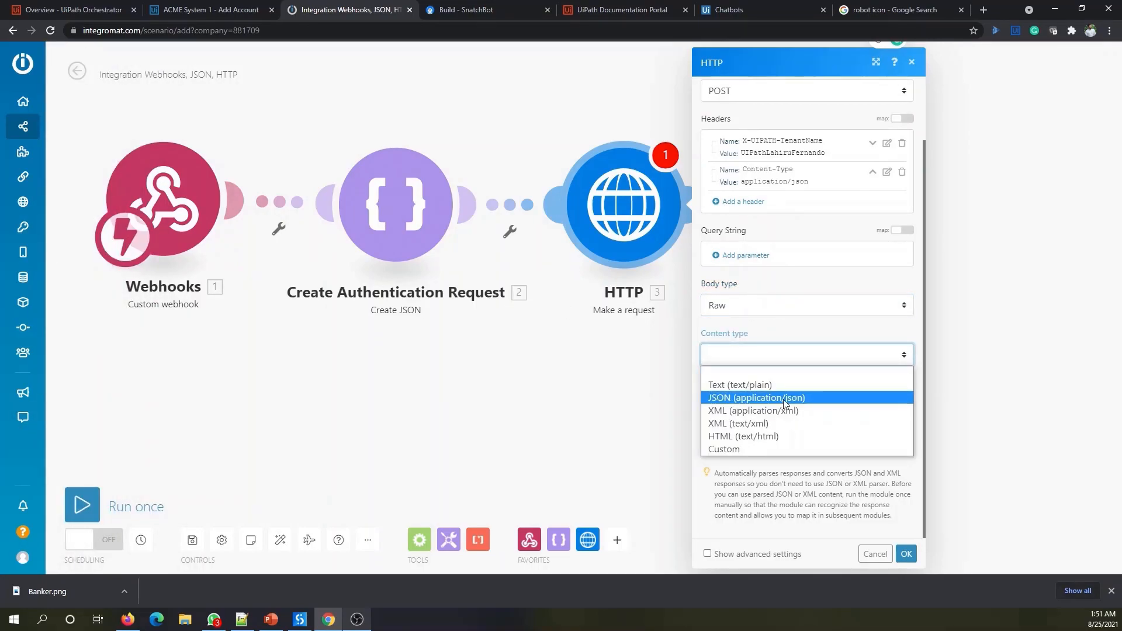
pyautogui.click(784, 398)
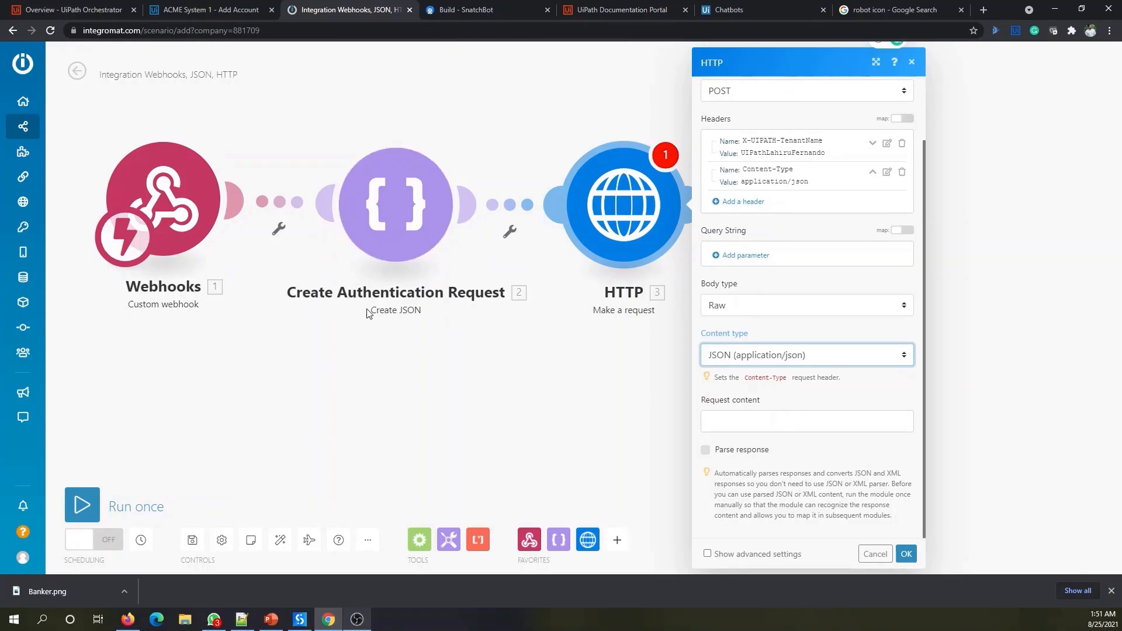
pyautogui.click(726, 420)
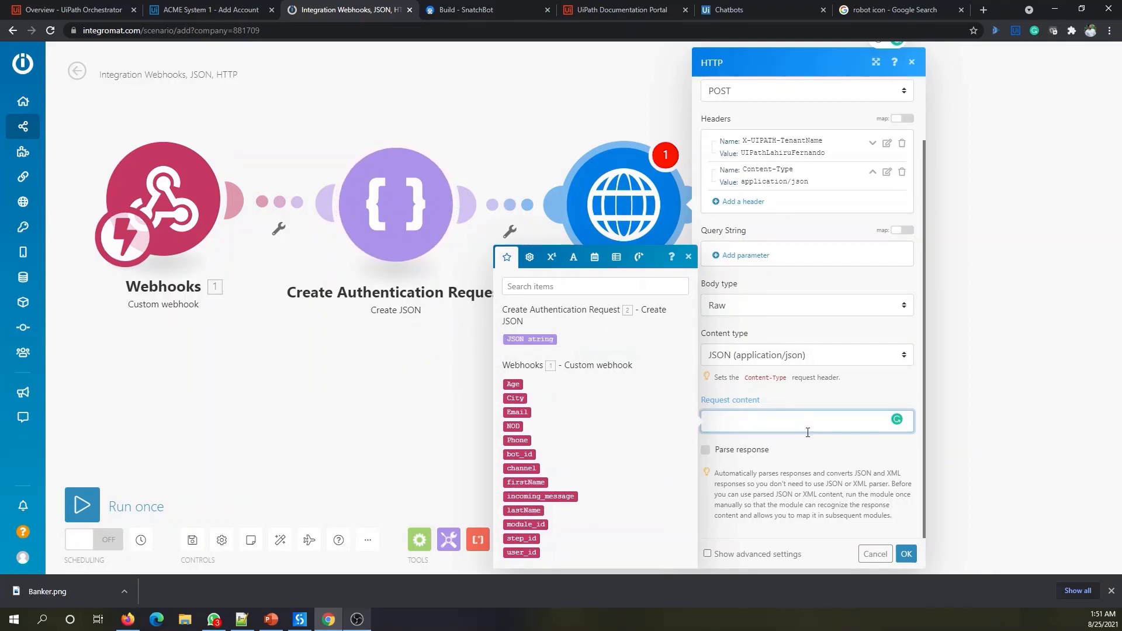
pyautogui.click(530, 339)
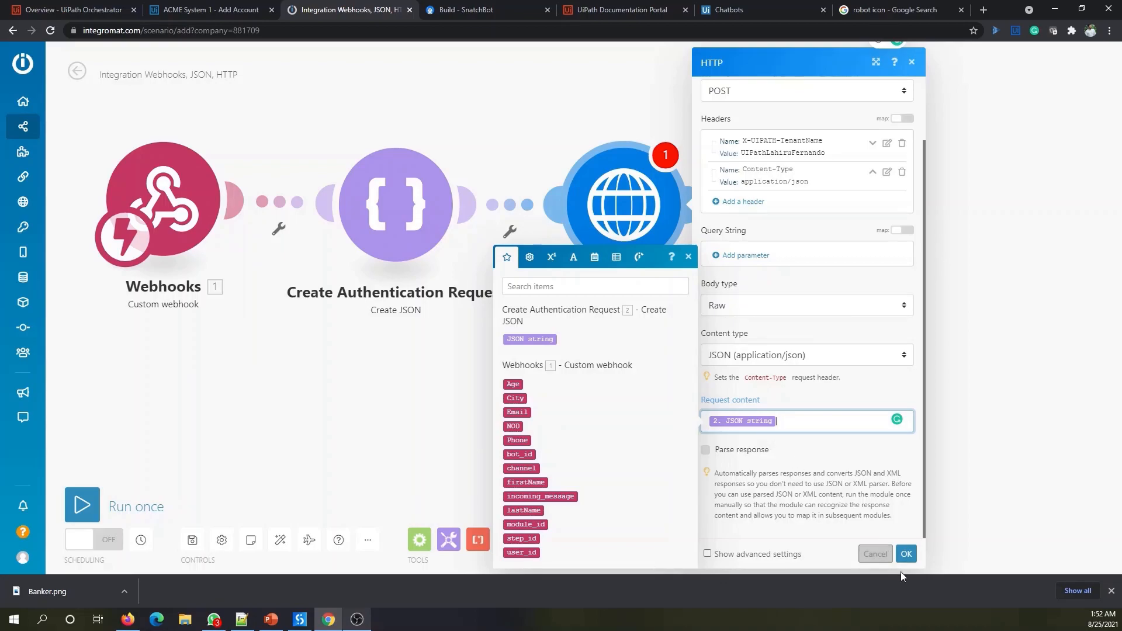
# - Save the HTTP module settings and give the module a new name
pyautogui.click(907, 554)
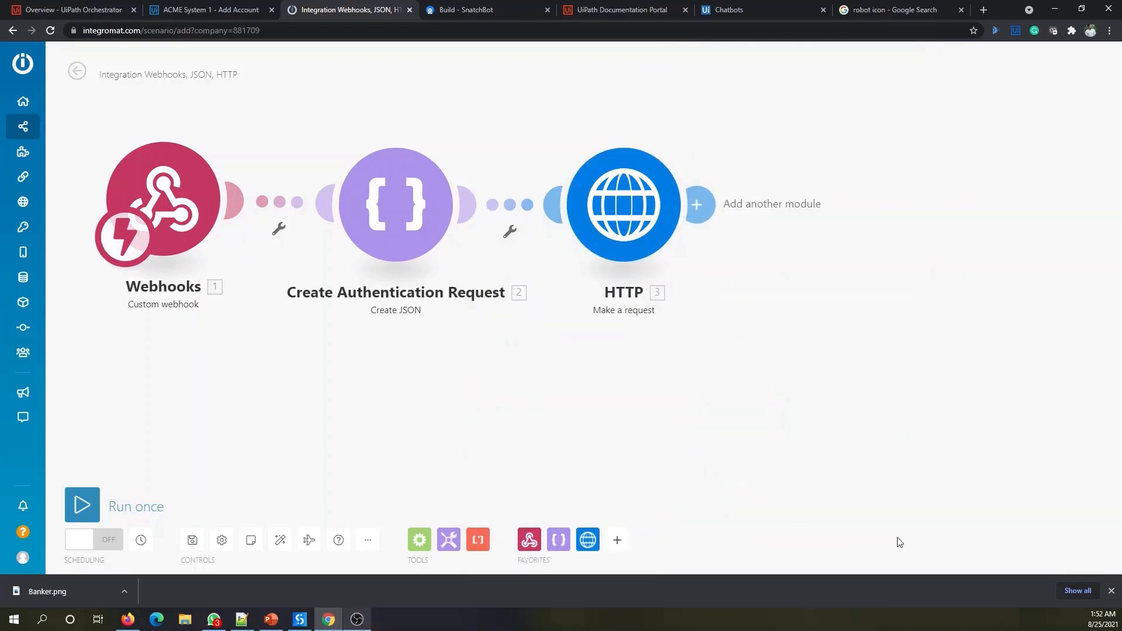
pyautogui.rightClick(640, 233)
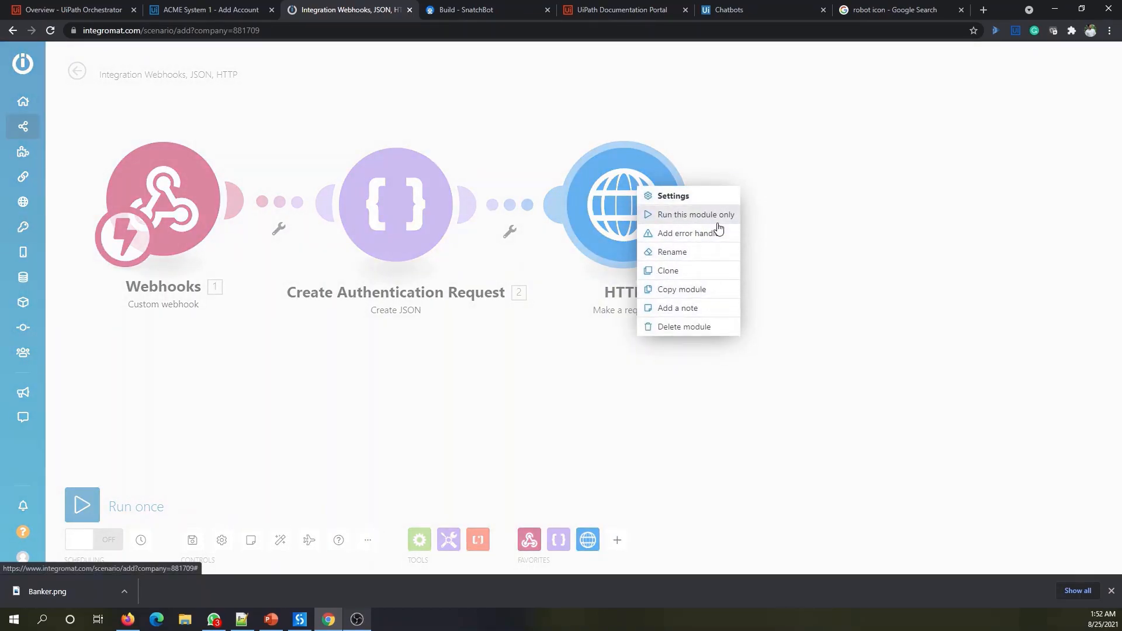
pyautogui.click(701, 256)
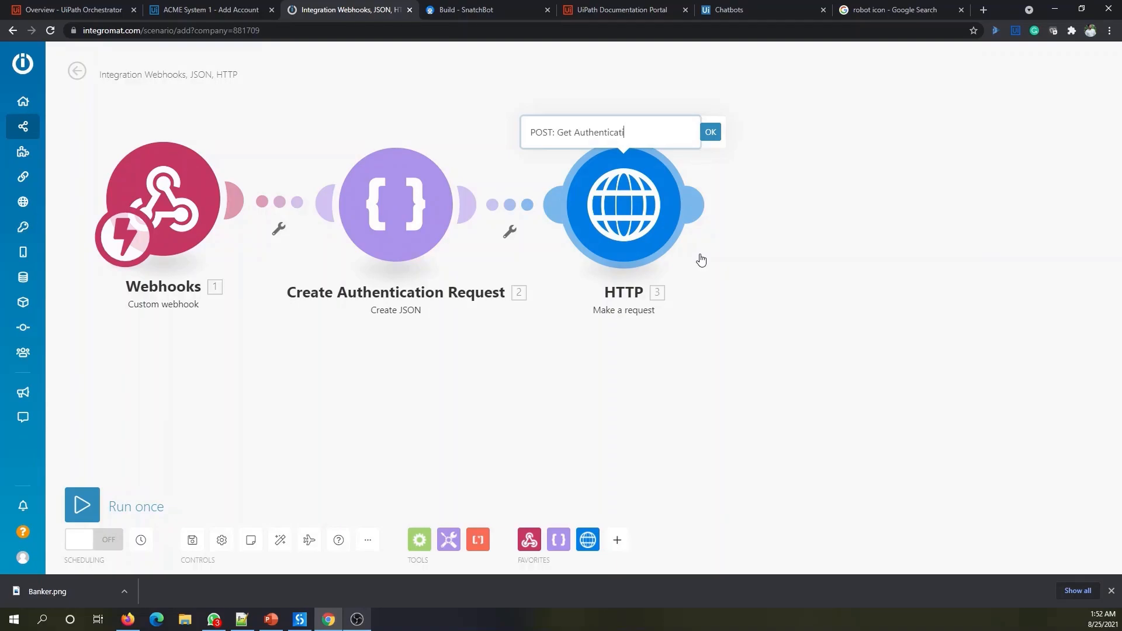
pyautogui.write('quest')
pyautogui.click(710, 133)
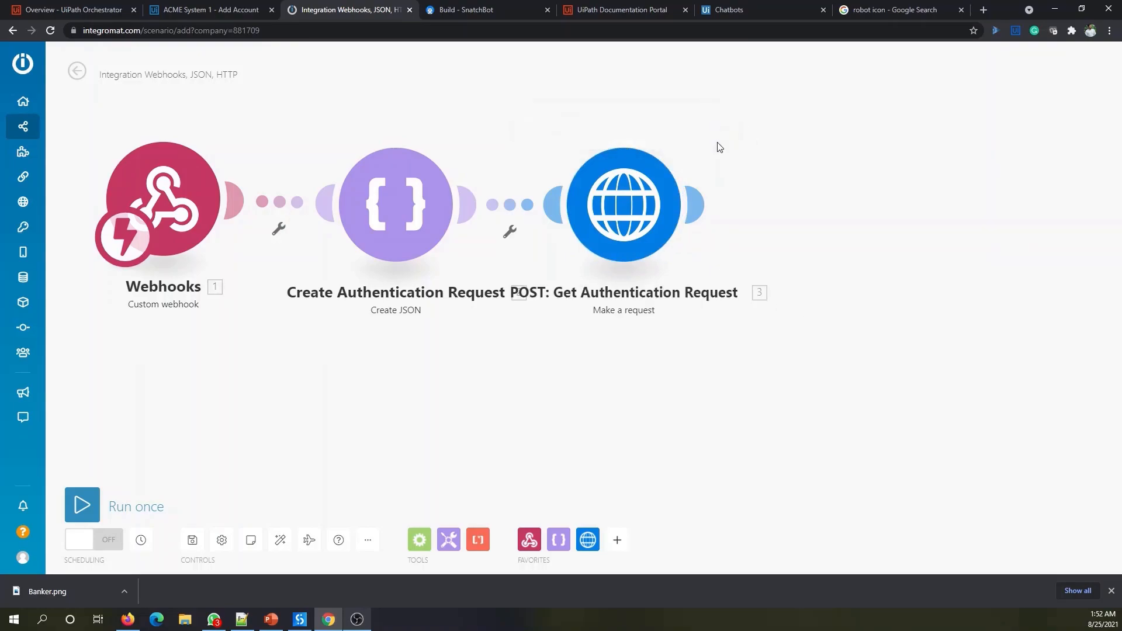
# - Realign the Webhooks, JSON and HTTP modules into a tidy row
pyautogui.moveTo(178, 193); pyautogui.dragTo(166, 177)
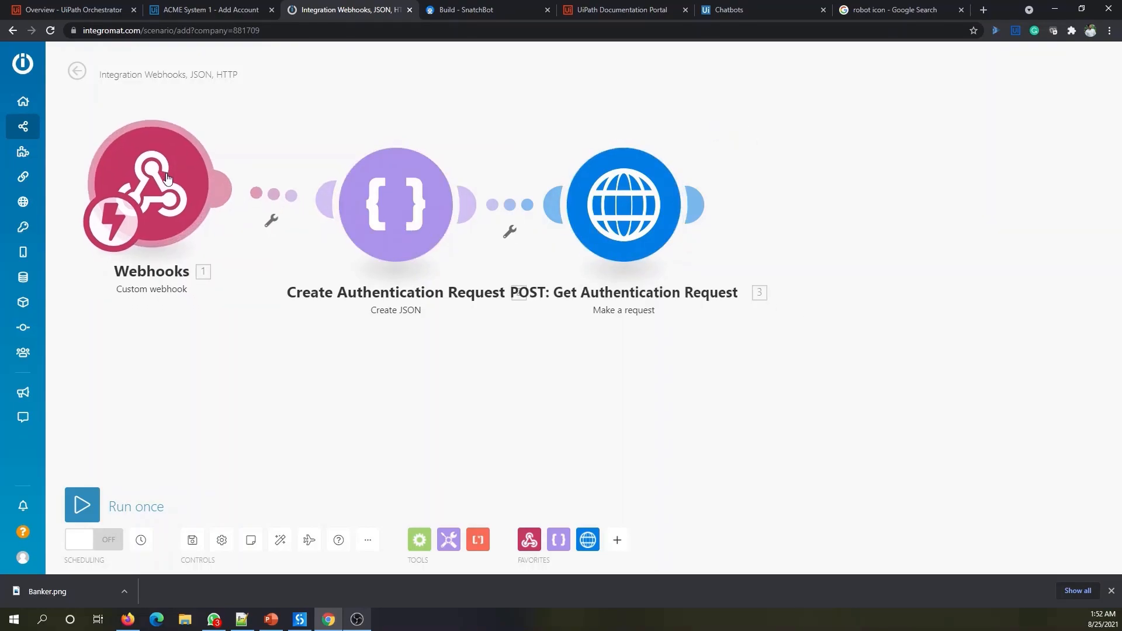
pyautogui.moveTo(381, 211); pyautogui.dragTo(377, 188)
pyautogui.moveTo(573, 229); pyautogui.dragTo(609, 193)
pyautogui.hotkey('alt', 'Tab')
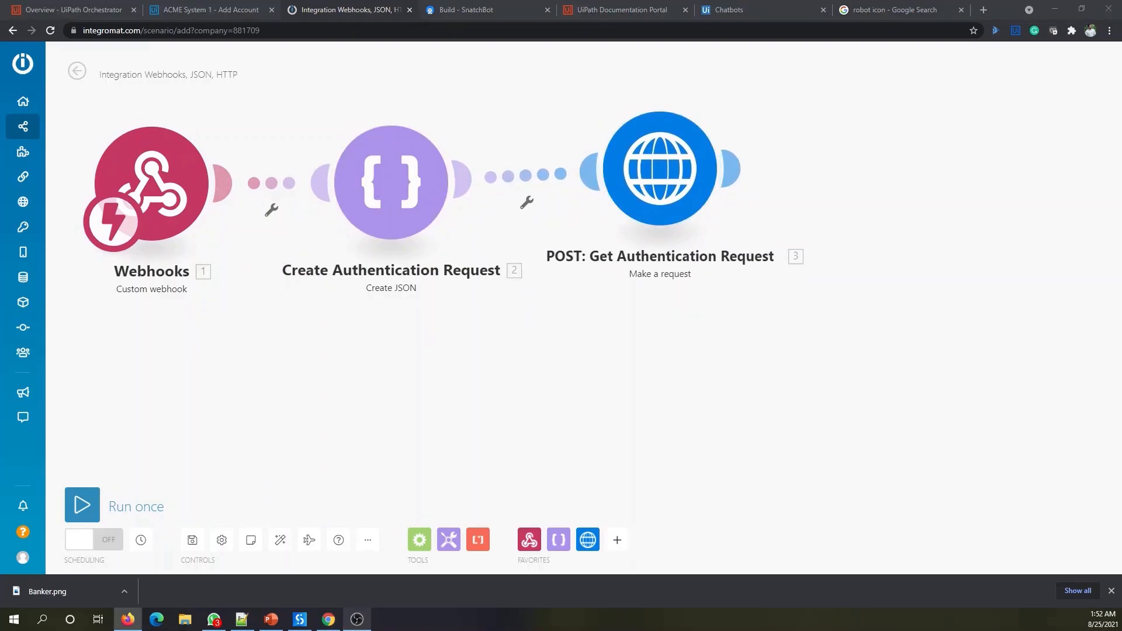
# - Correct the HTTP module's name to 'POST: Get Authentication Code'
pyautogui.rightClick(685, 217)
pyautogui.click(742, 248)
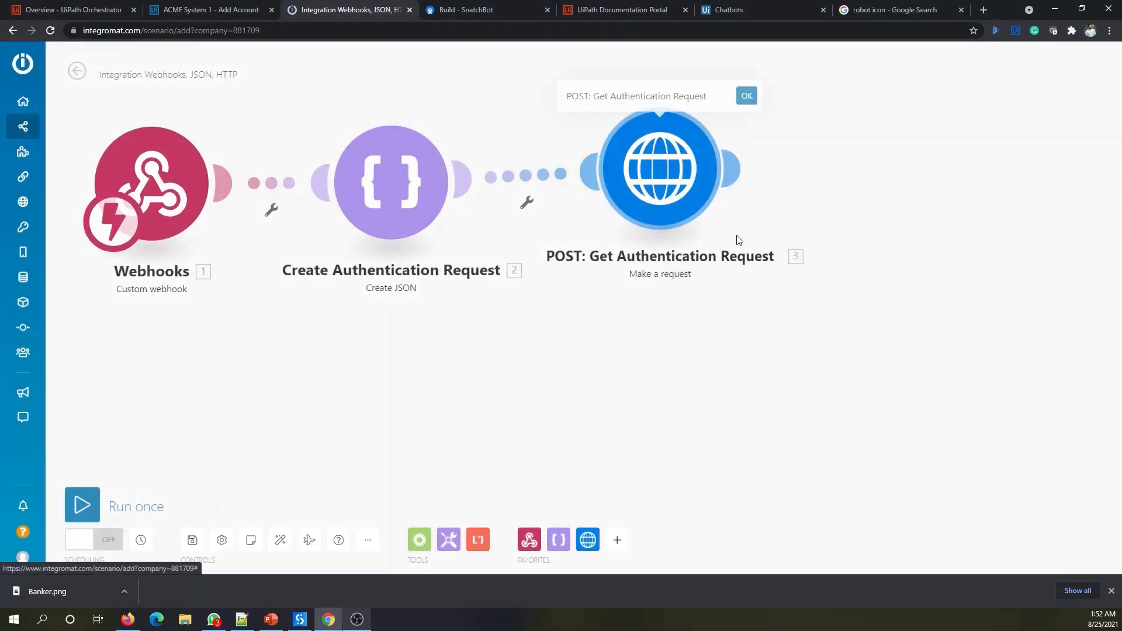
pyautogui.doubleClick(692, 95)
pyautogui.write('Co')
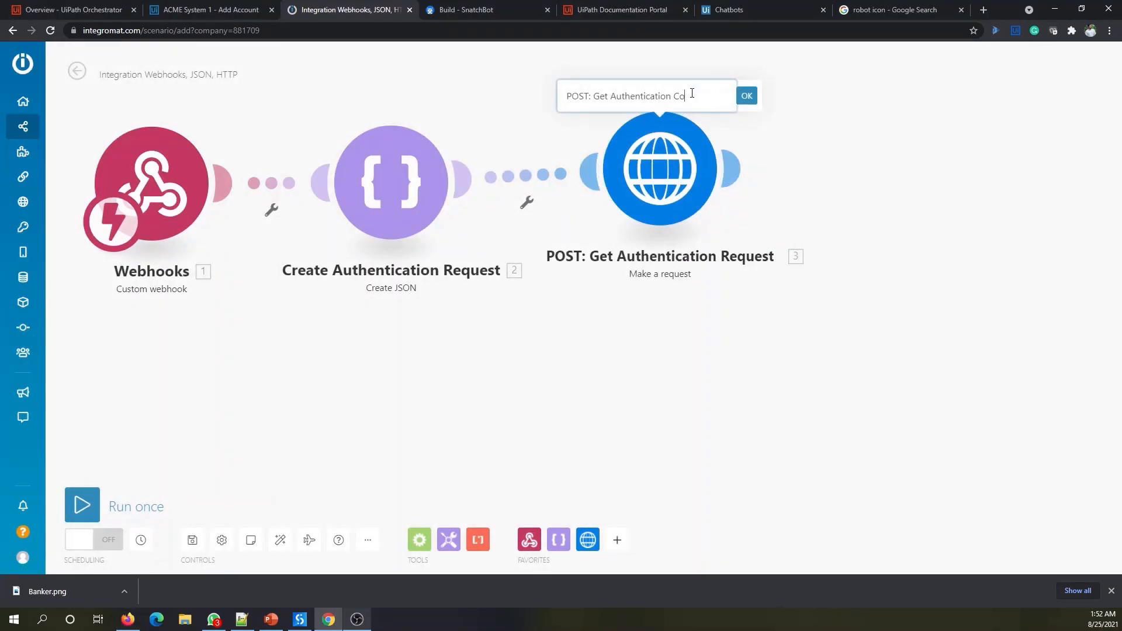
pyautogui.write('de')
pyautogui.click(747, 96)
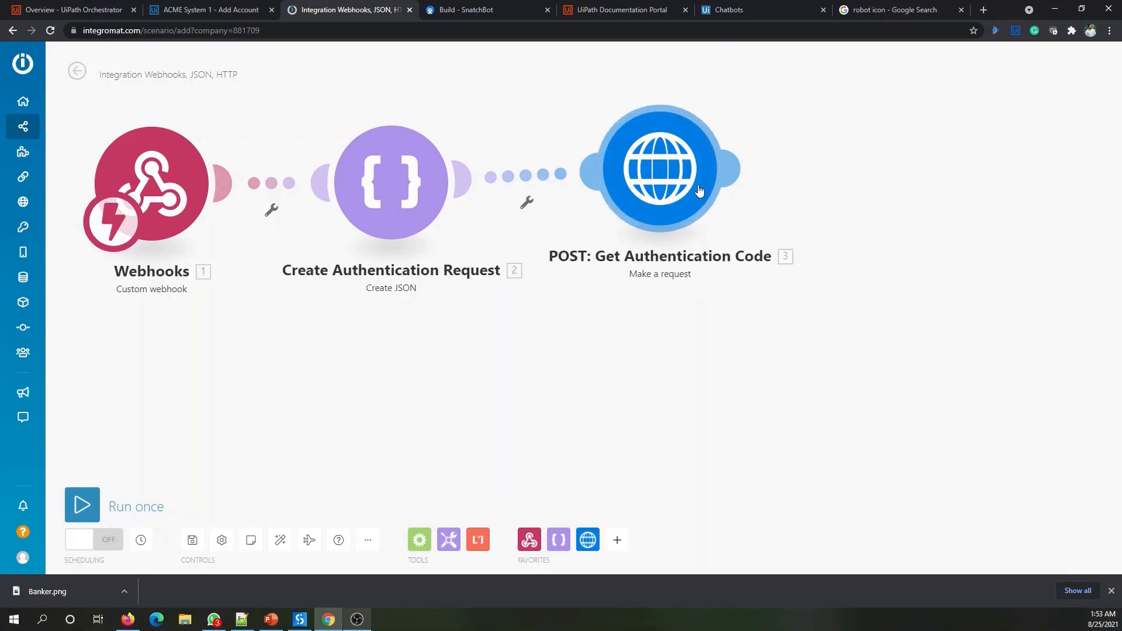
# - Nudge the HTTP module lower, save the scenario, and run it once
pyautogui.moveTo(666, 186); pyautogui.dragTo(664, 196)
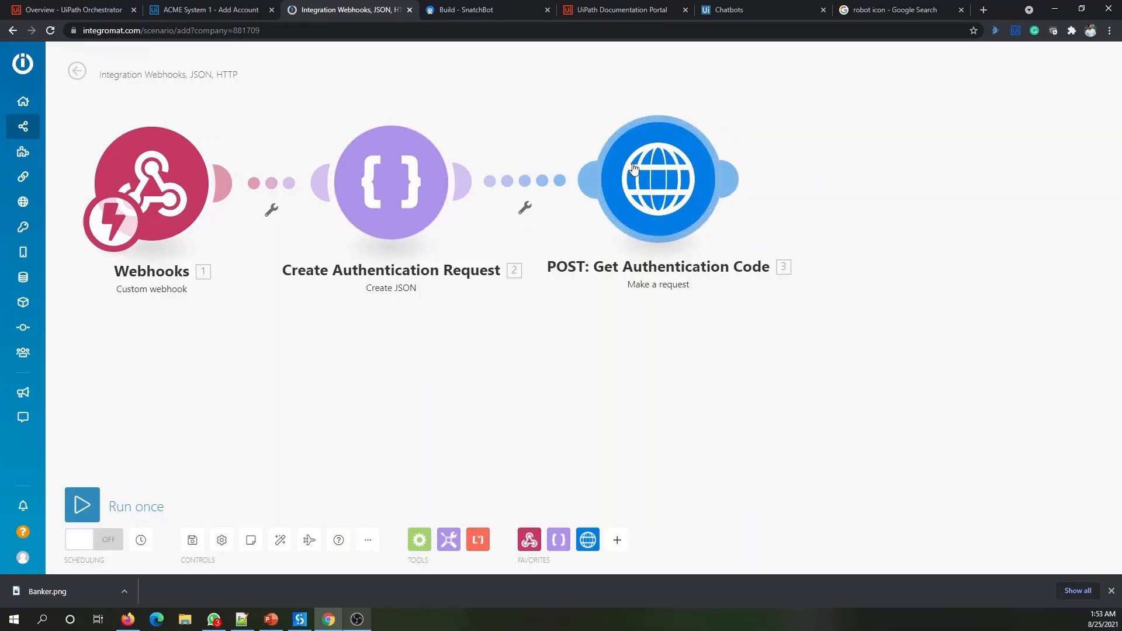
pyautogui.moveTo(712, 178)
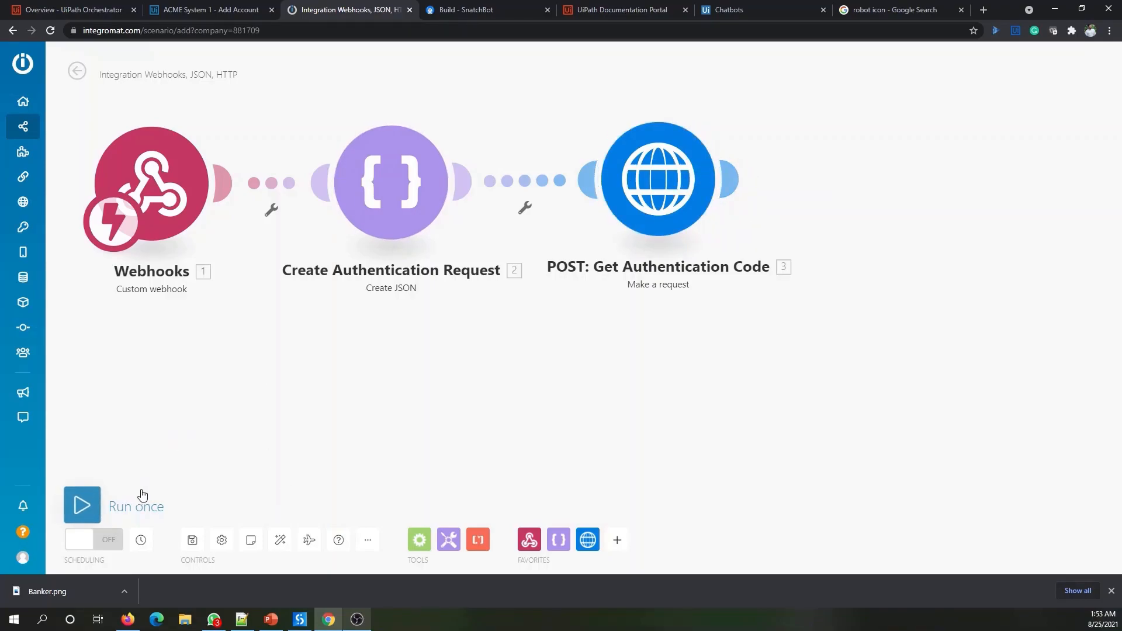
pyautogui.click(192, 540)
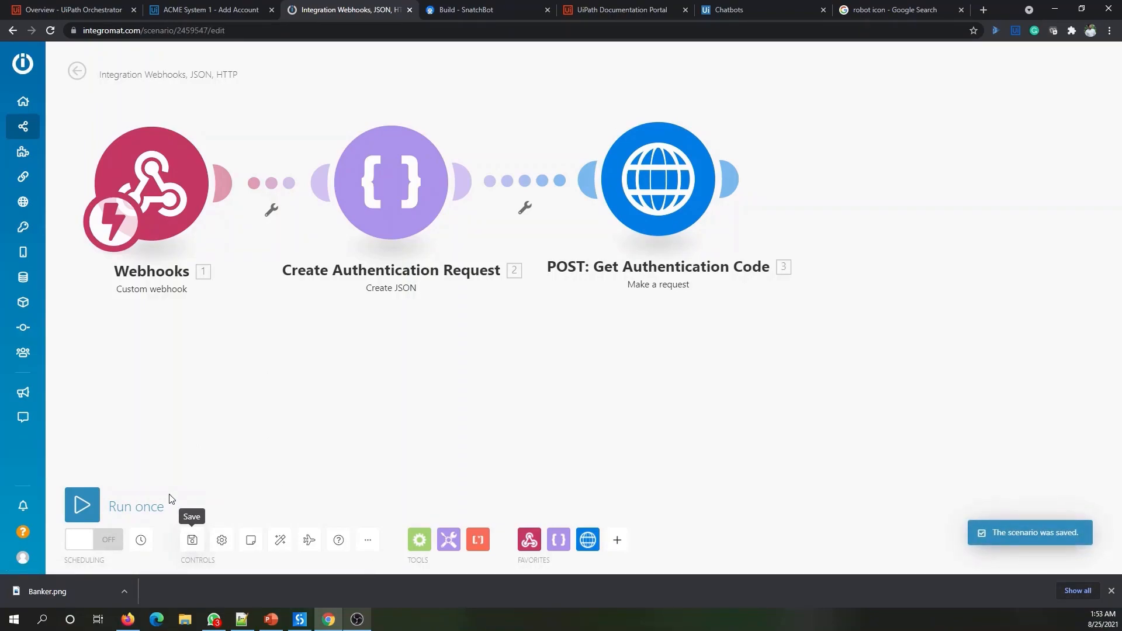
pyautogui.click(83, 517)
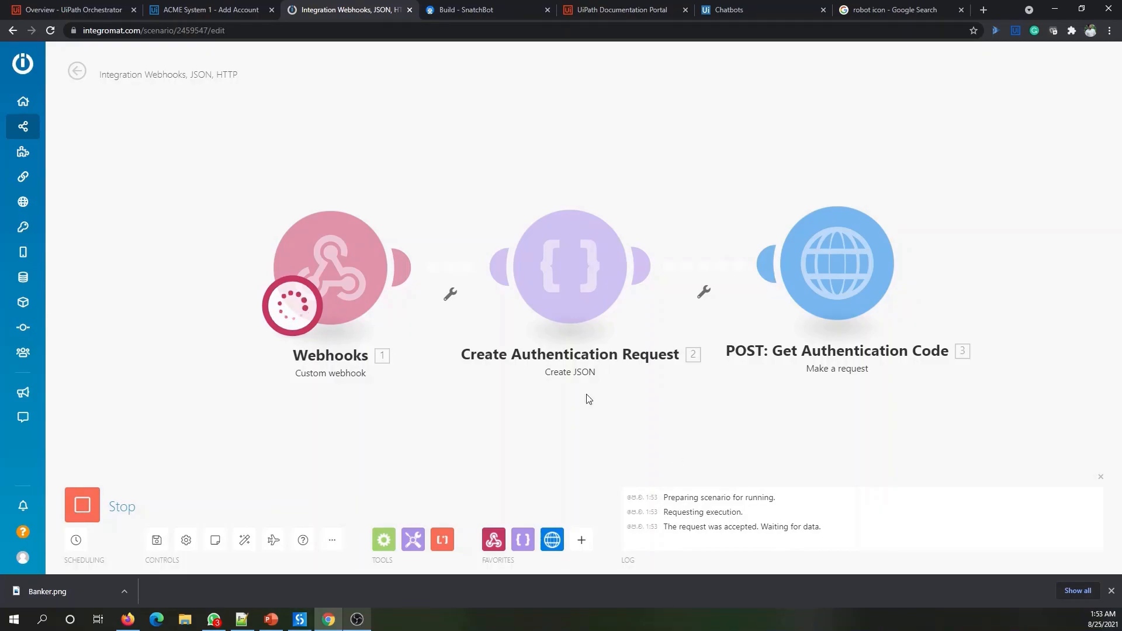
# - Restart the SnatchBot test chat, choose Add Bank Account, and send the first name
pyautogui.click(478, 8)
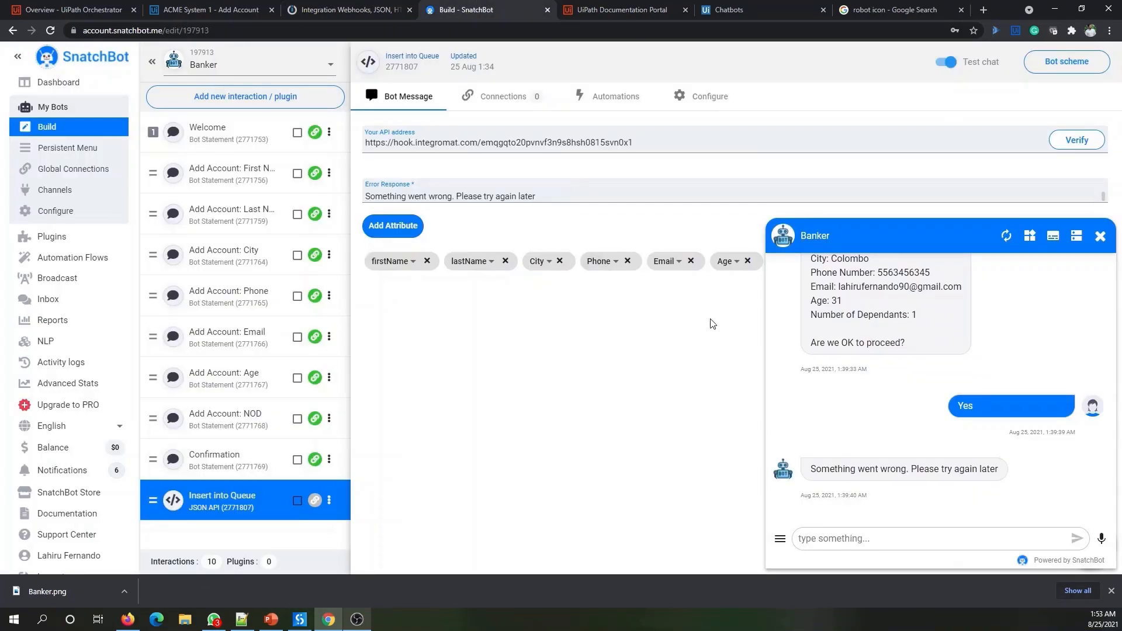
pyautogui.click(1010, 237)
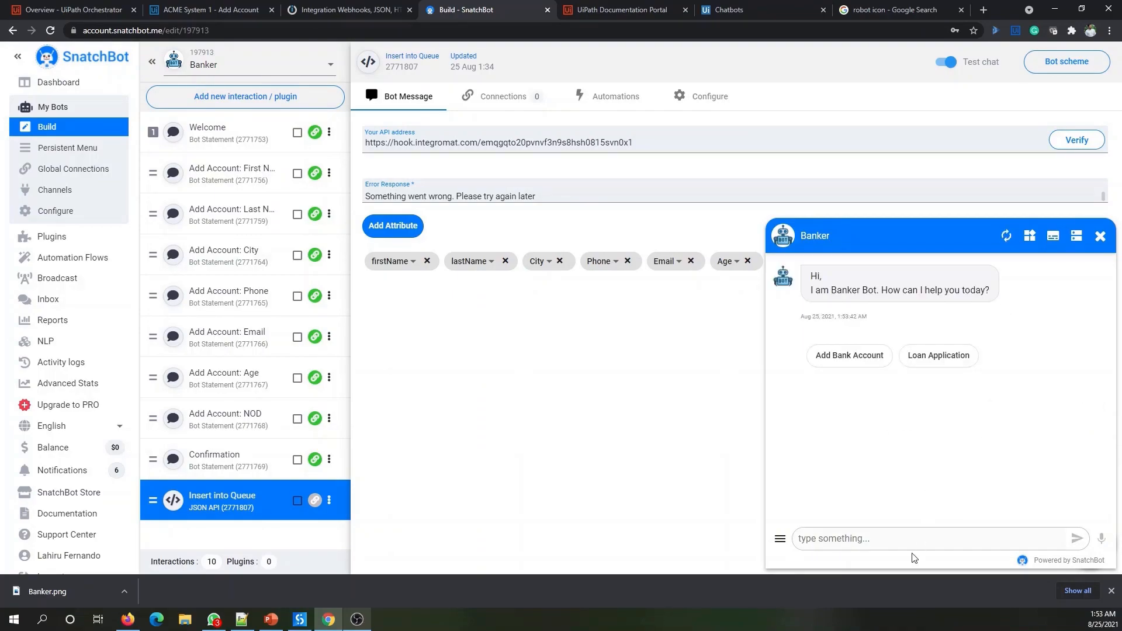
pyautogui.click(849, 355)
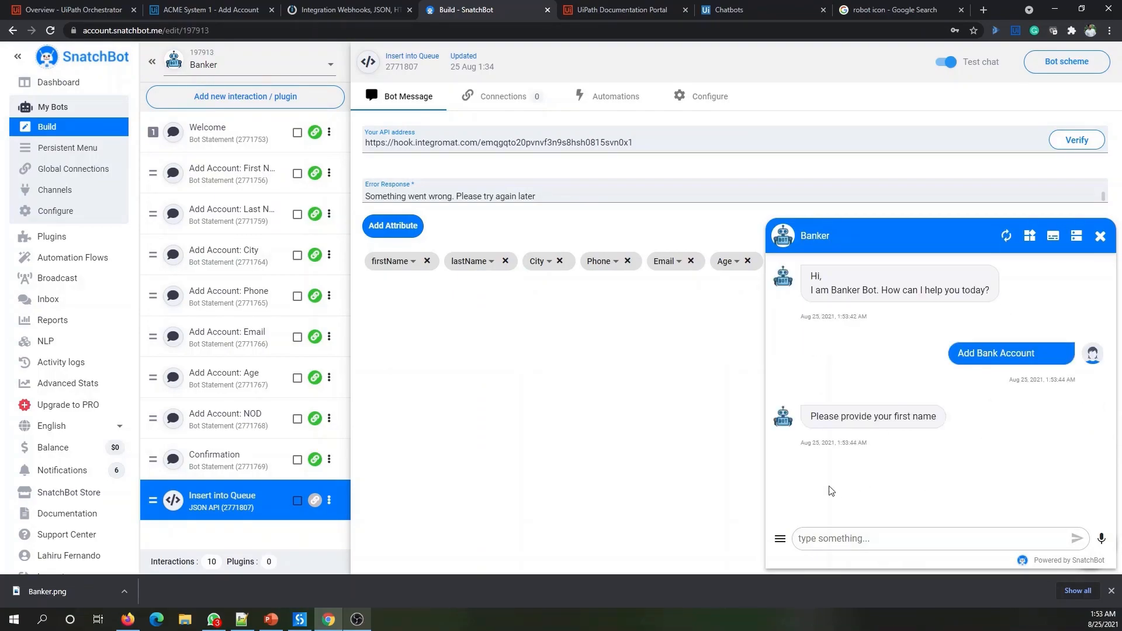
pyautogui.click(870, 547)
pyautogui.write('Lahriu')
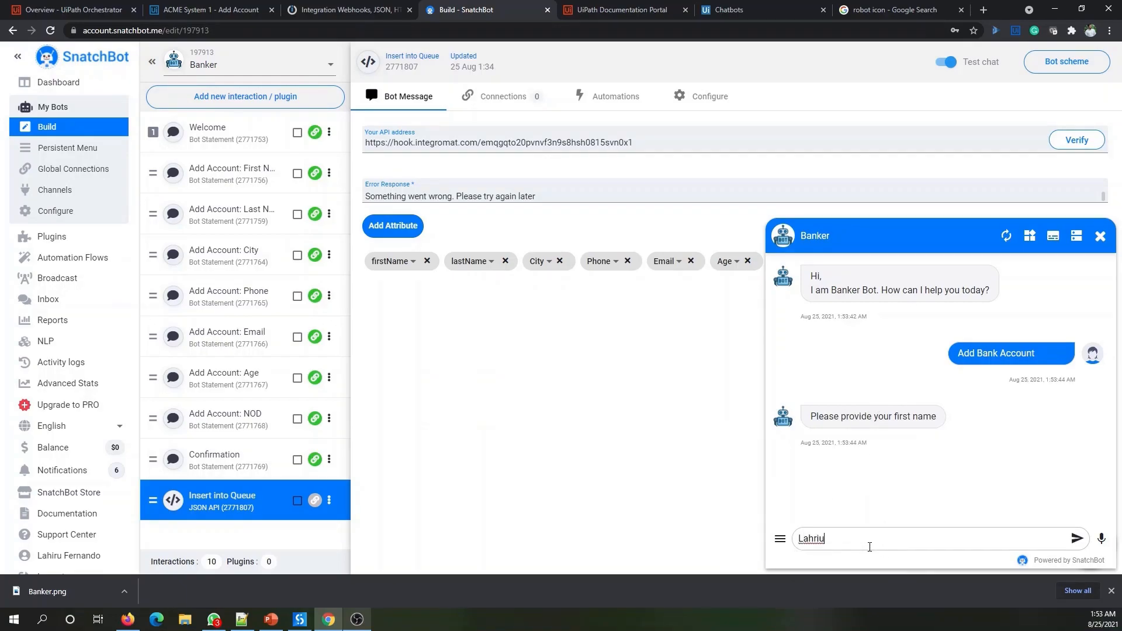
pyautogui.press('BackSpace')
pyautogui.write('iru')
pyautogui.press('Return')
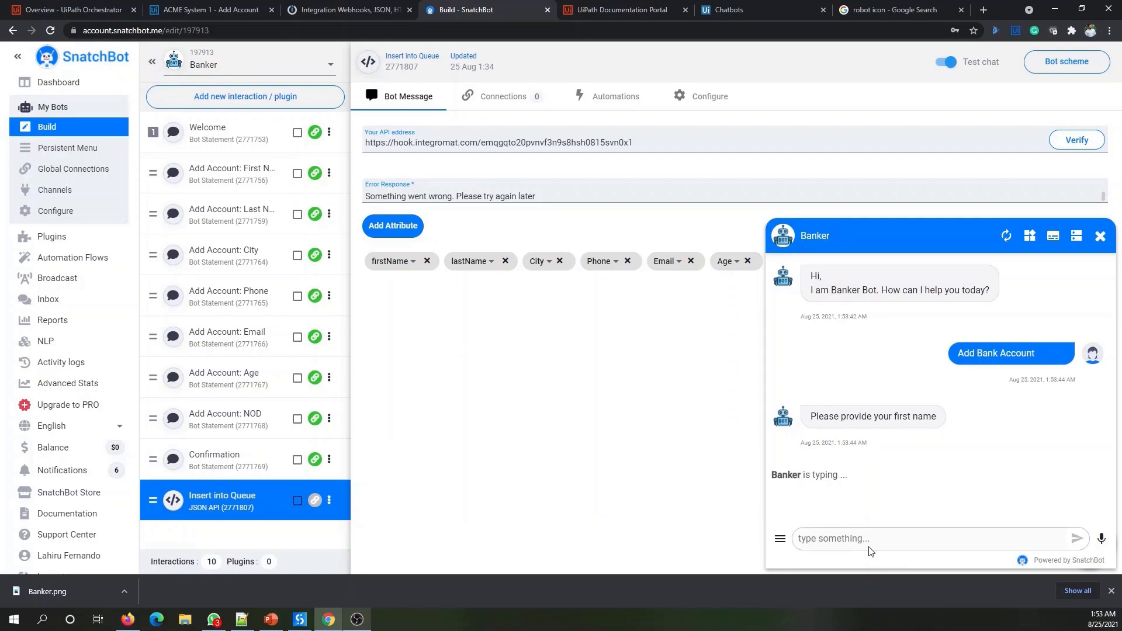
# - Answer the bot's last name, city, phone number and e-mail questions
pyautogui.press('Return')
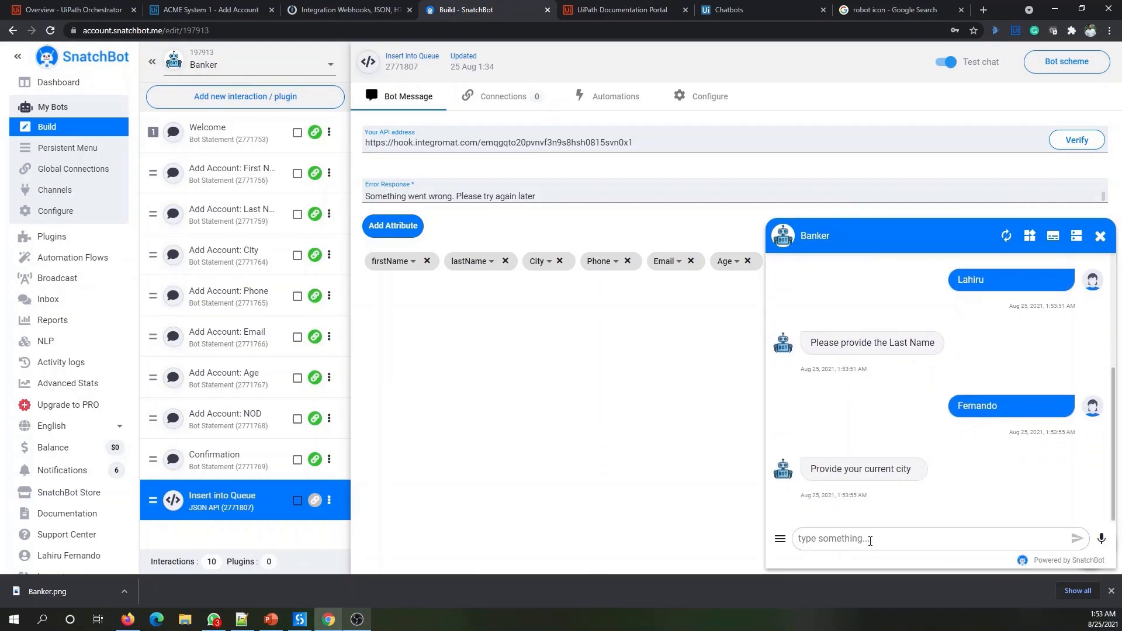
pyautogui.write('Colombo')
pyautogui.press('Return')
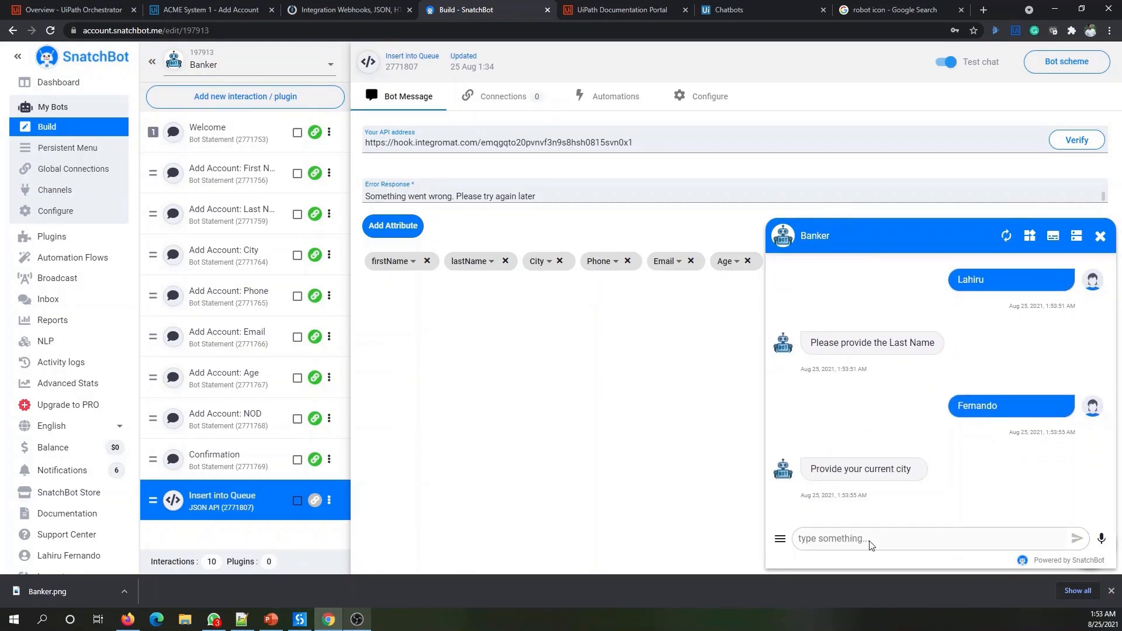
pyautogui.write('3425234')
pyautogui.press('Return')
pyautogui.click(870, 541)
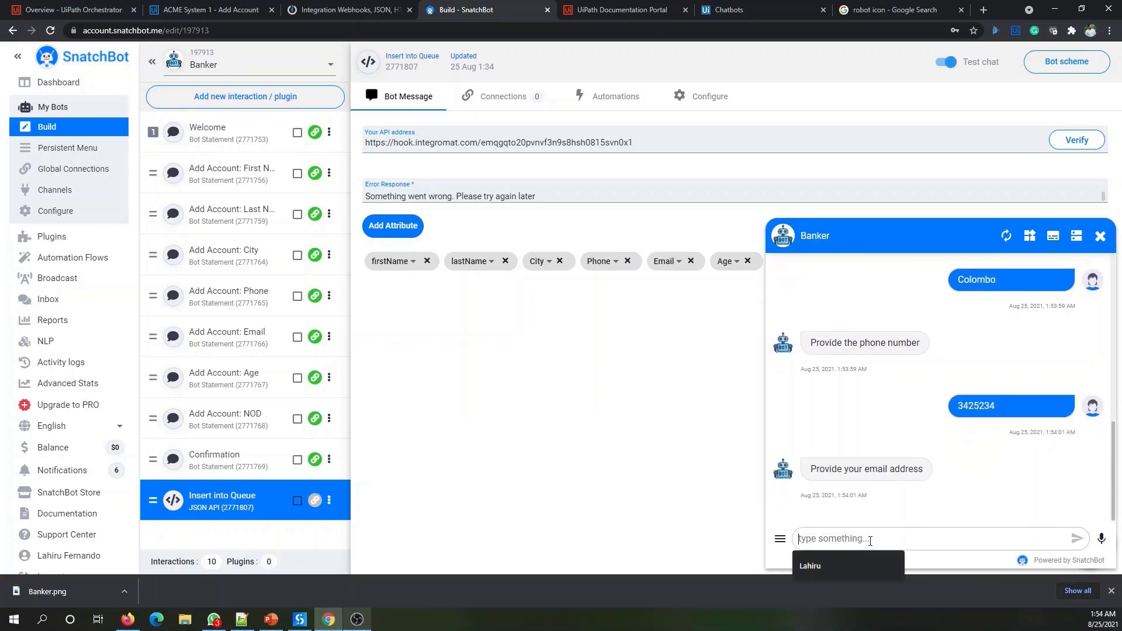
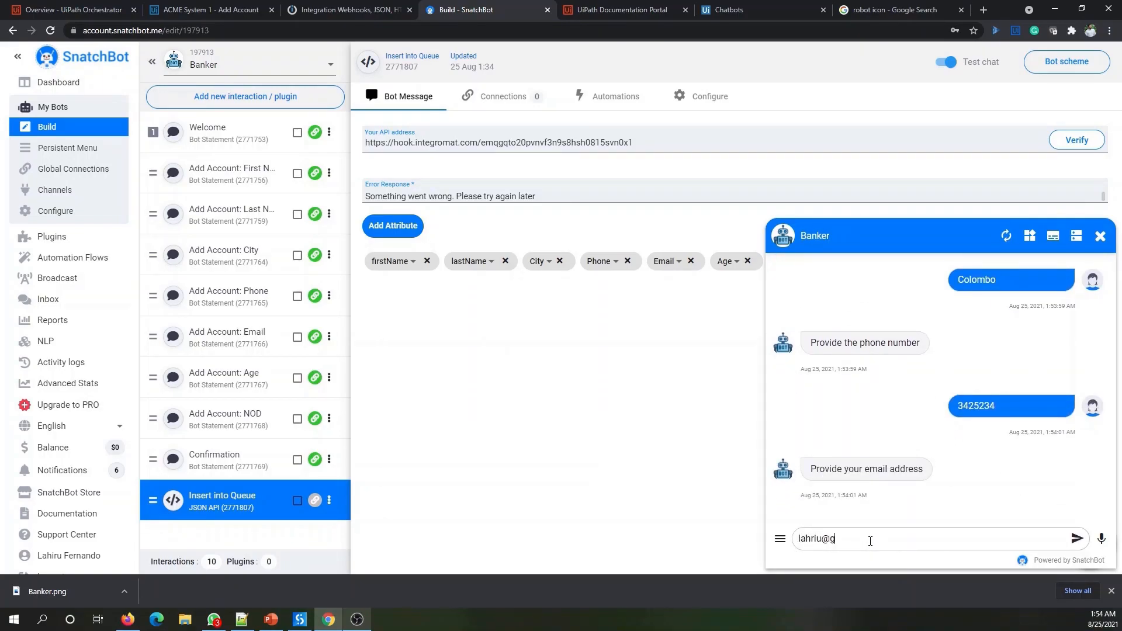
pyautogui.press('Return')
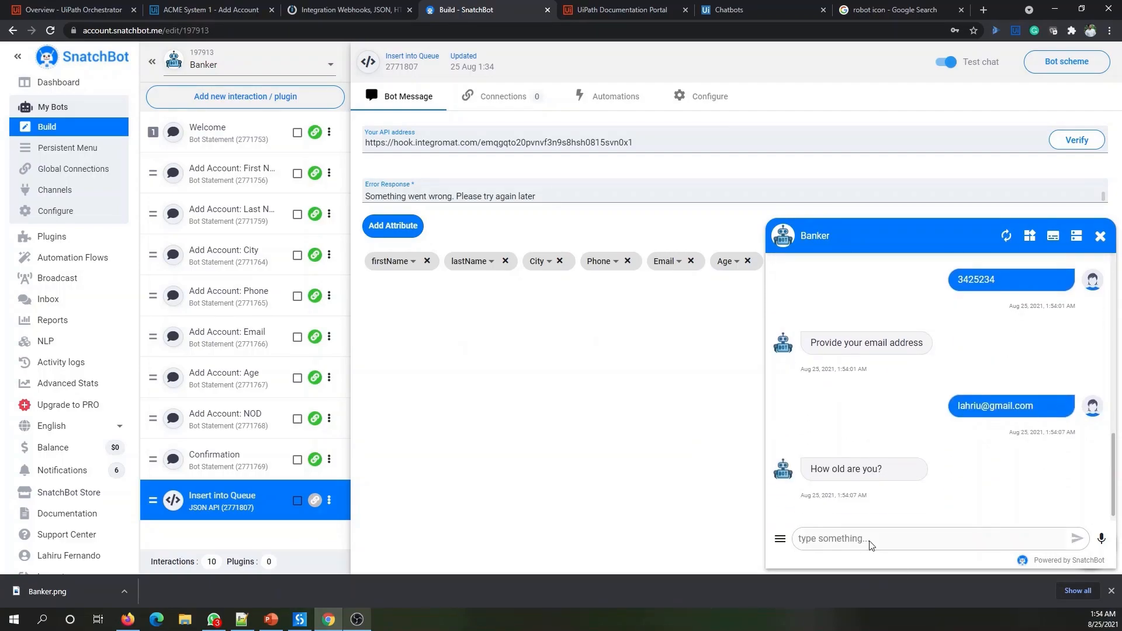
# - Give age 31 and 1 dependent, confirm the details, and return to Integromat
pyautogui.write('31')
pyautogui.press('Return')
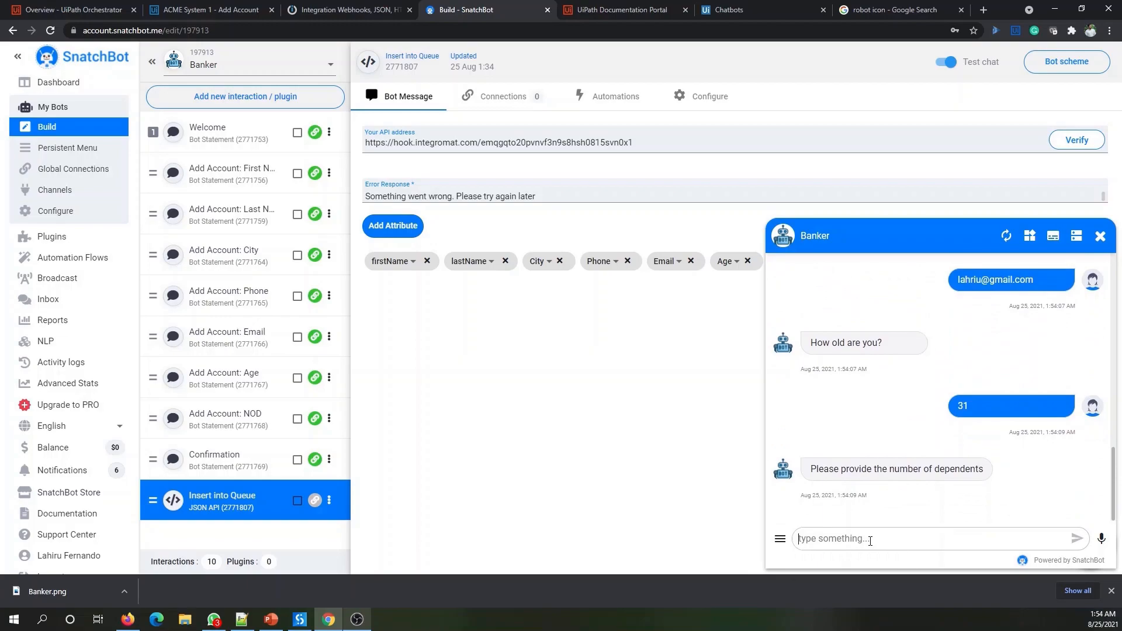
pyautogui.write('1')
pyautogui.press('Return')
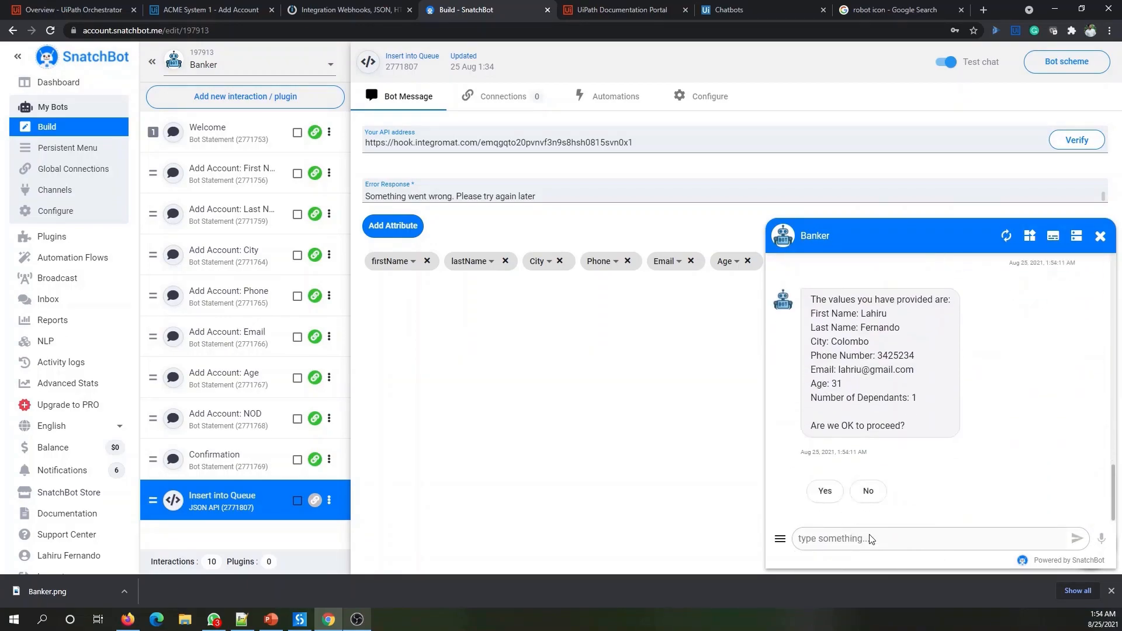
pyautogui.click(824, 492)
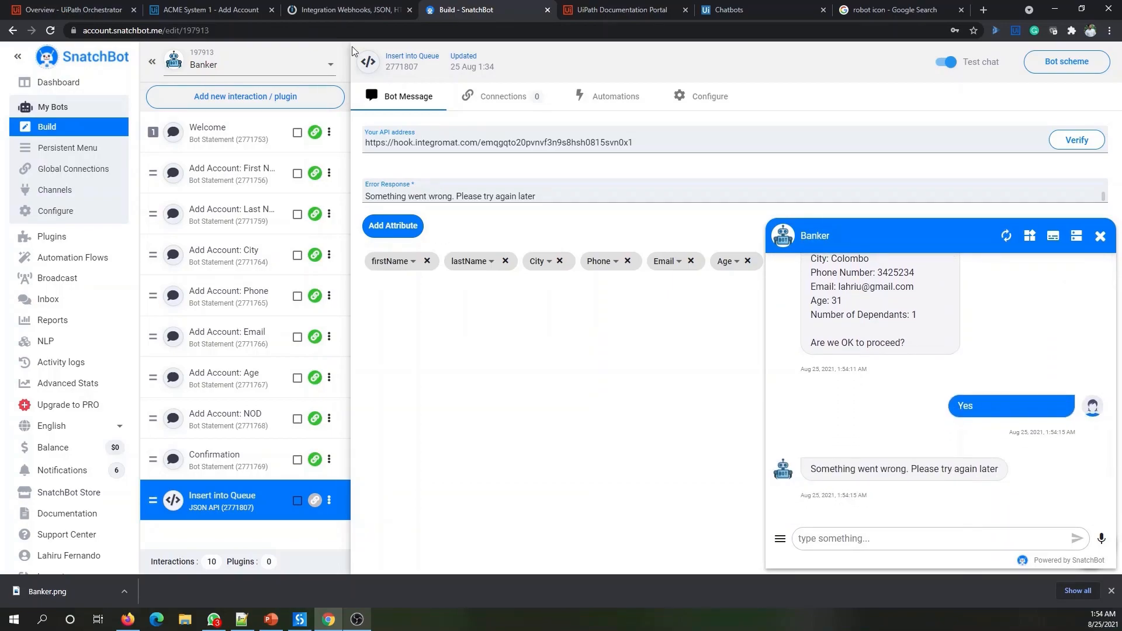
pyautogui.click(344, 10)
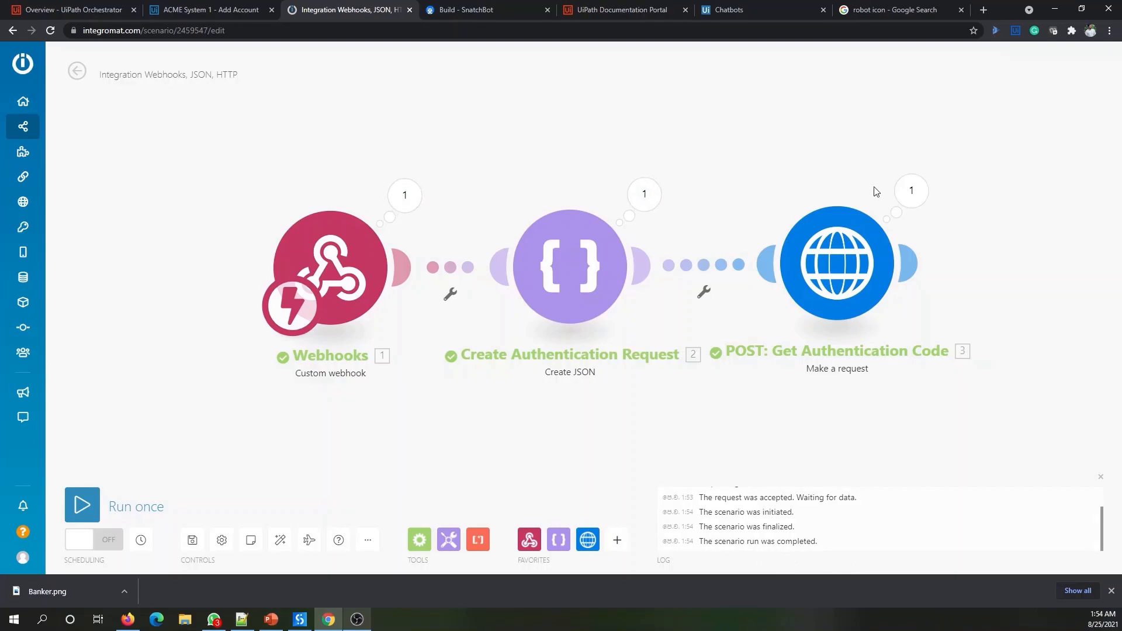
pyautogui.click(403, 195)
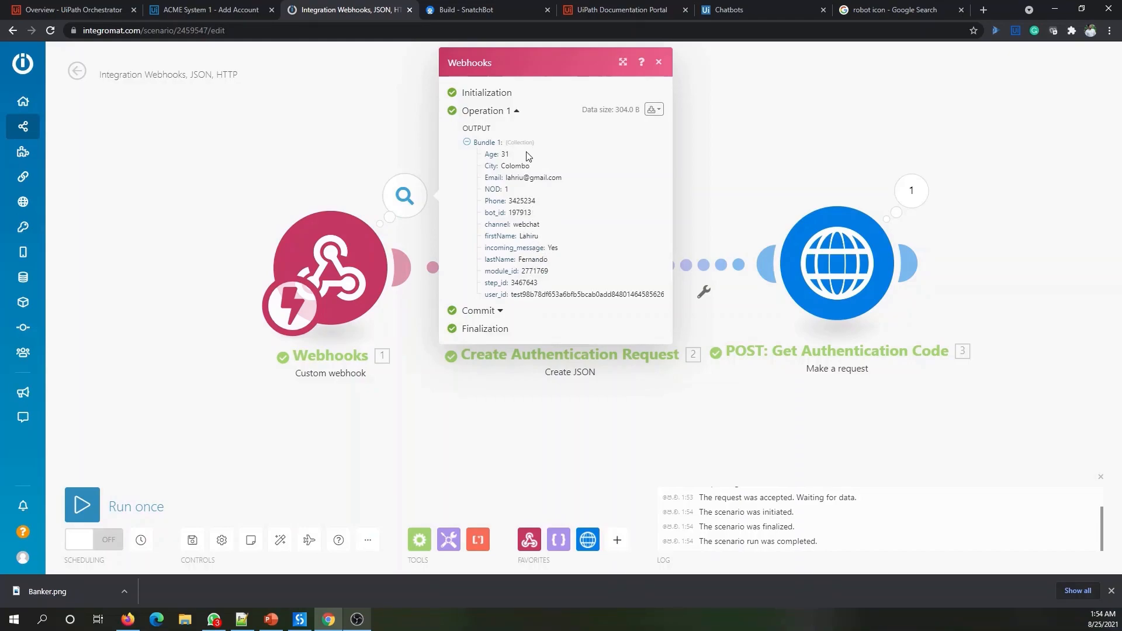
pyautogui.click(775, 159)
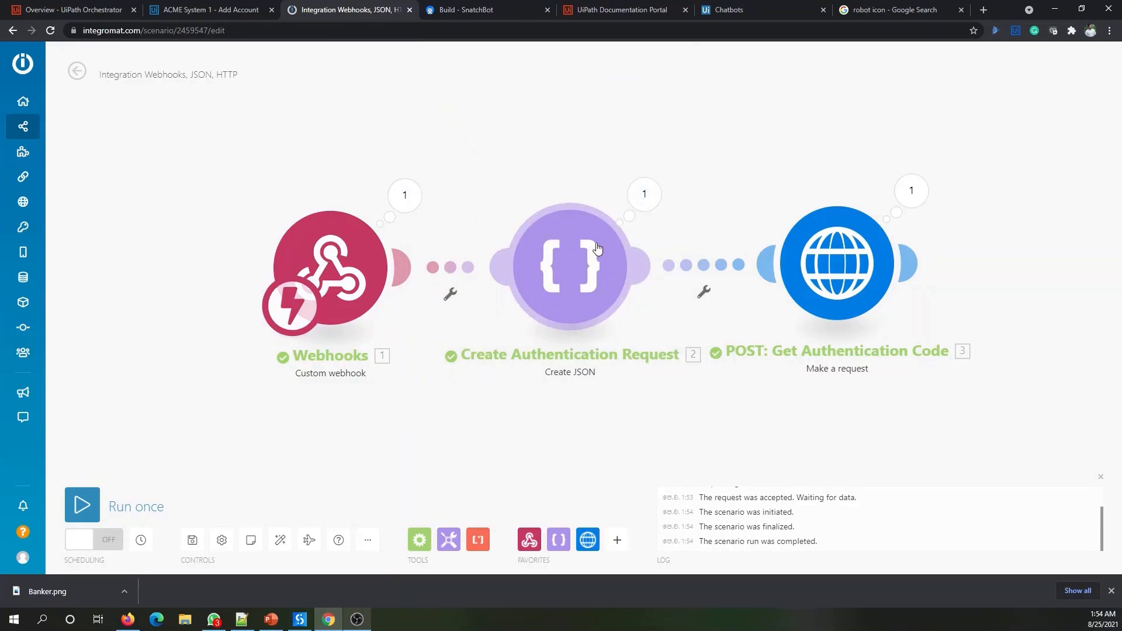
pyautogui.click(929, 191)
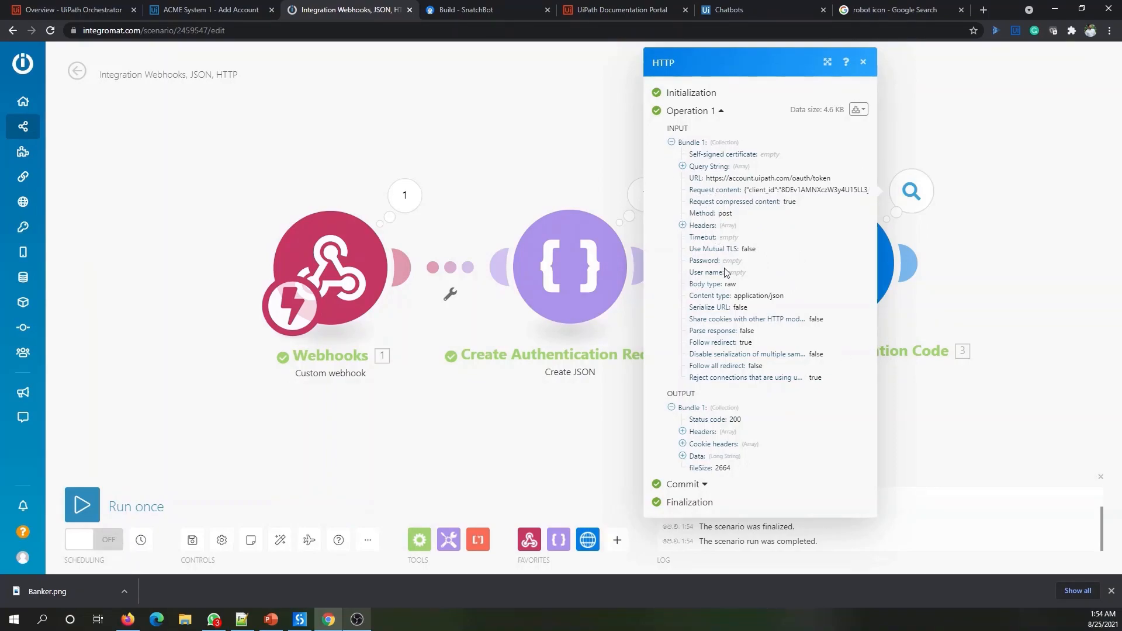
pyautogui.click(683, 456)
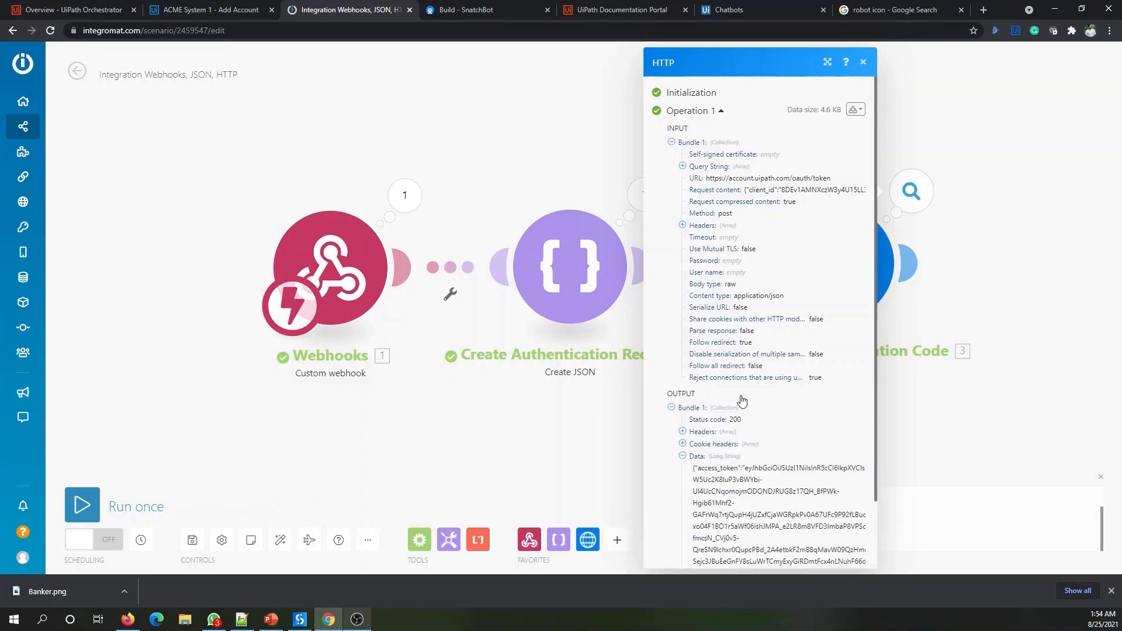
pyautogui.scroll(-2, 742, 401)
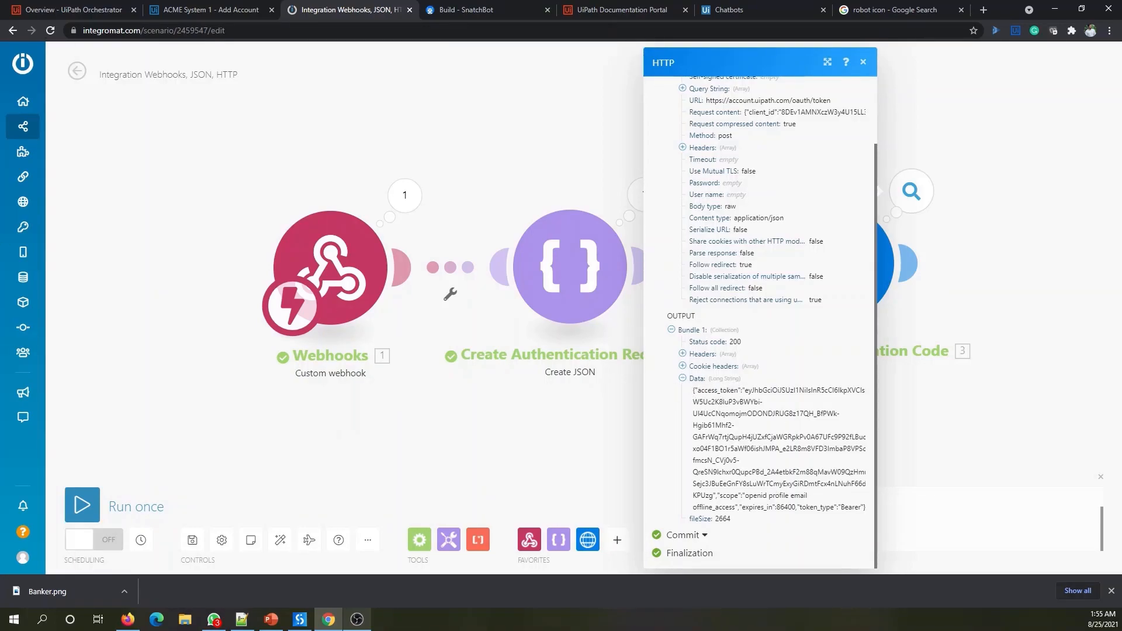
pyautogui.click(357, 619)
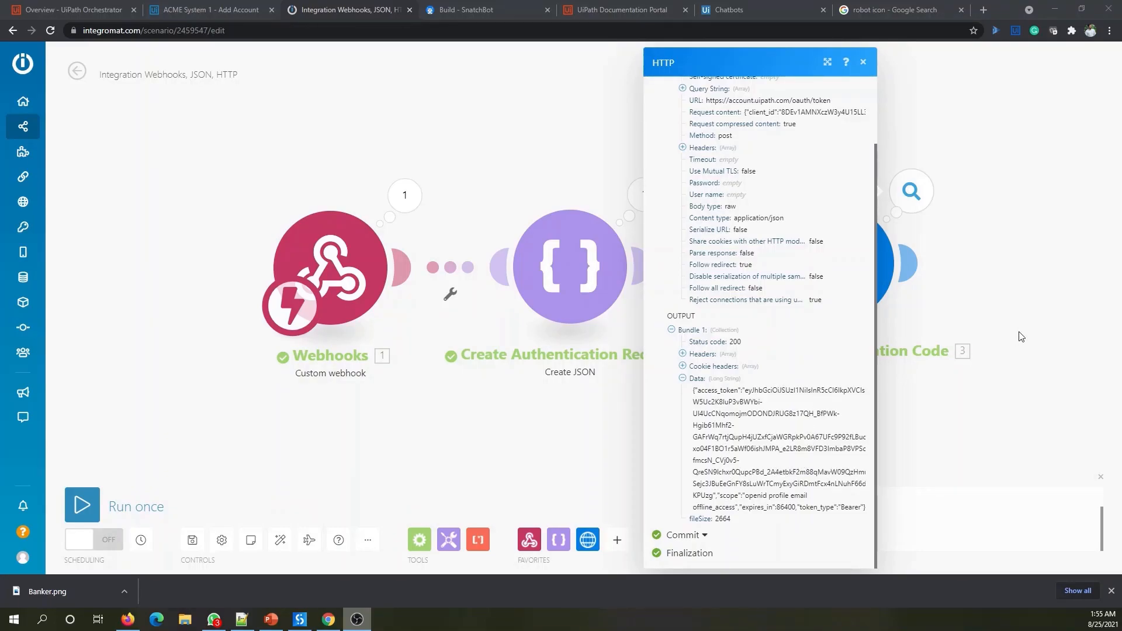
pyautogui.click(1064, 296)
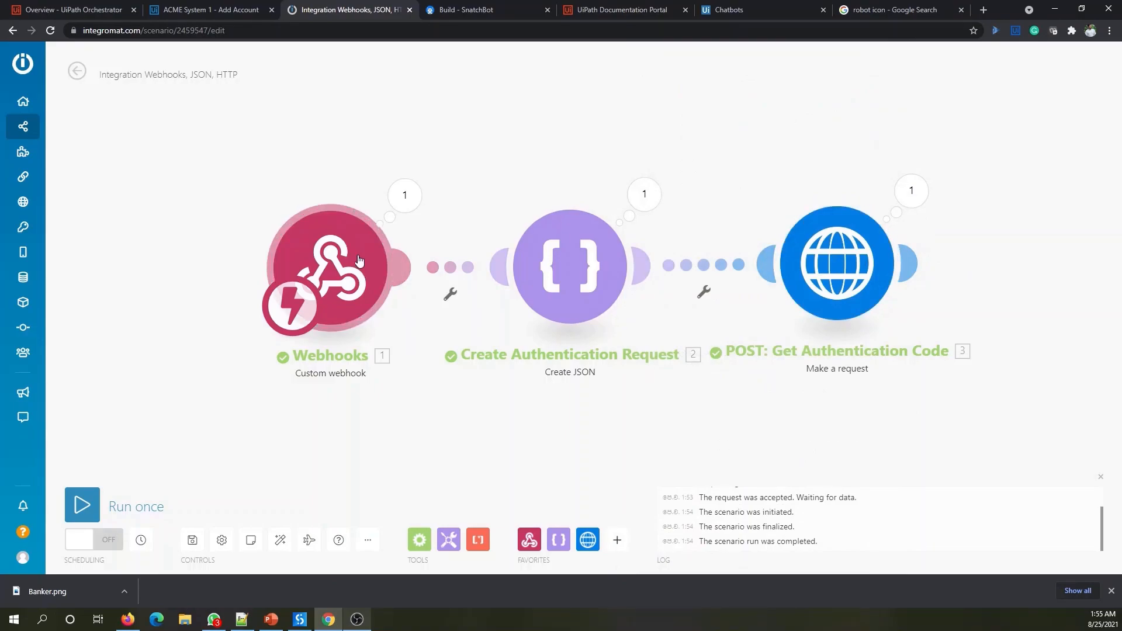
pyautogui.click(757, 269)
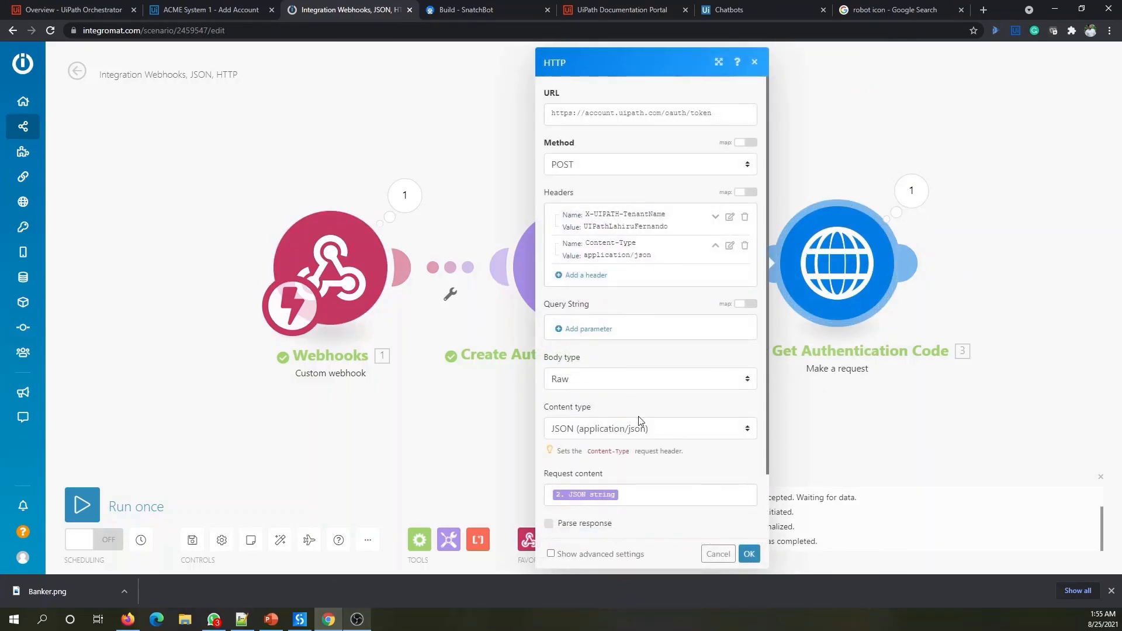
pyautogui.scroll(-1, 665, 462)
pyautogui.click(668, 422)
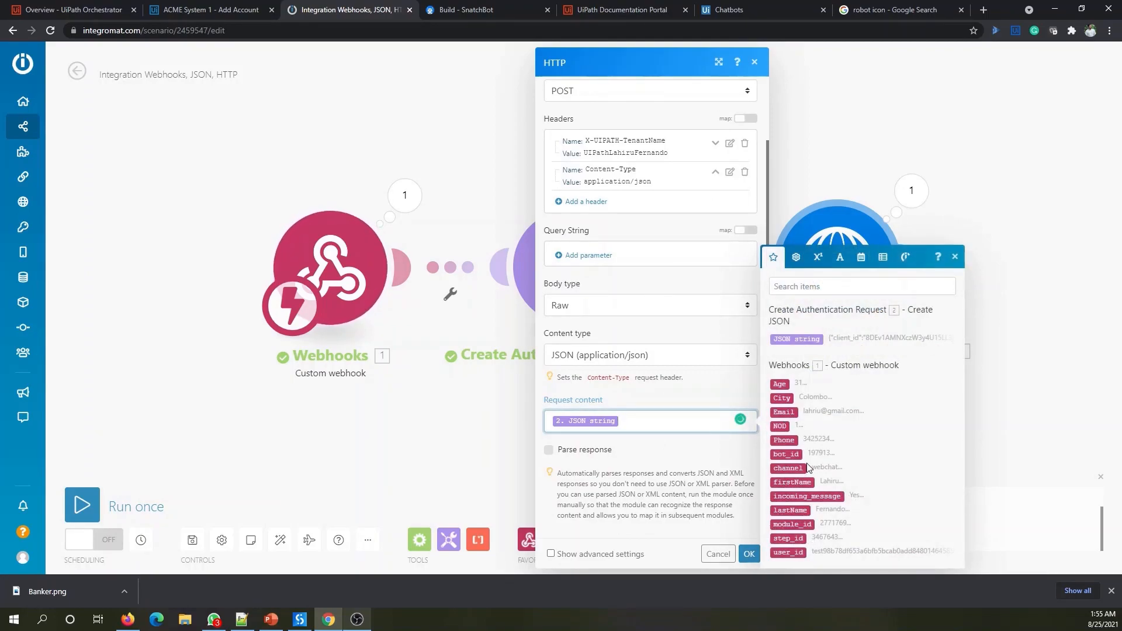
pyautogui.click(1046, 246)
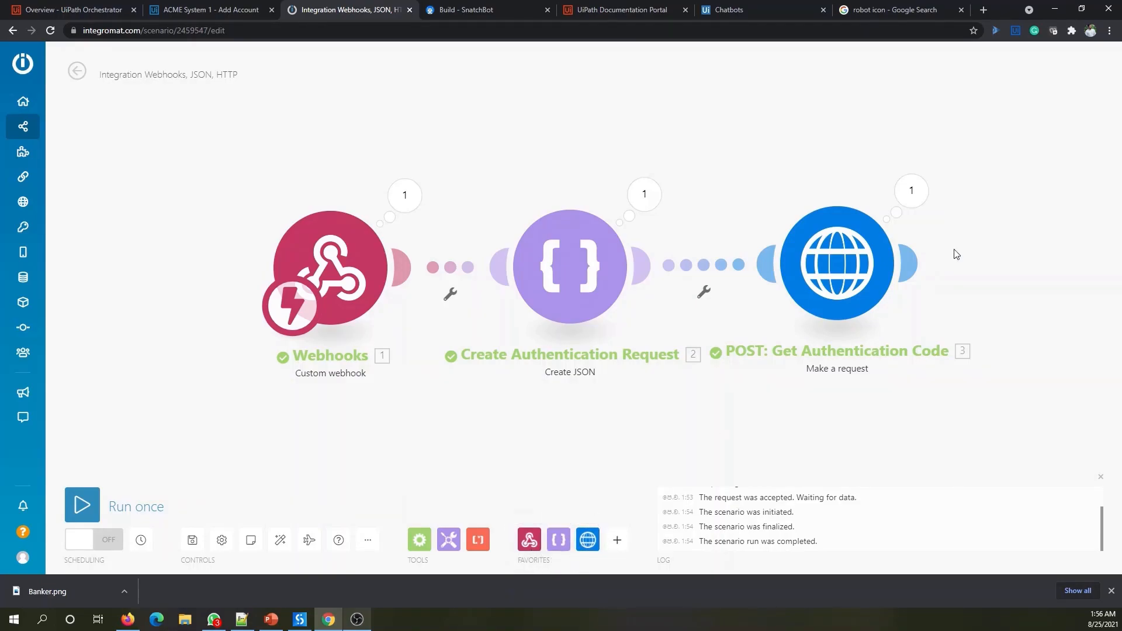
# - Add a JSON > Parse JSON module after POST: Get Authentication Code
pyautogui.moveTo(909, 265)
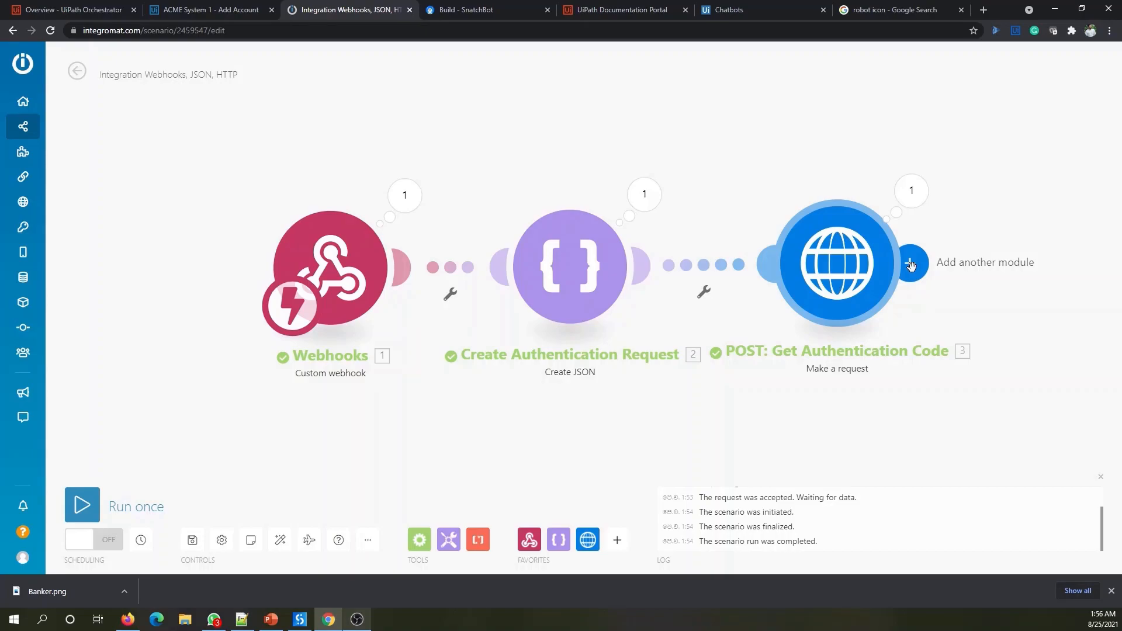
pyautogui.click(911, 264)
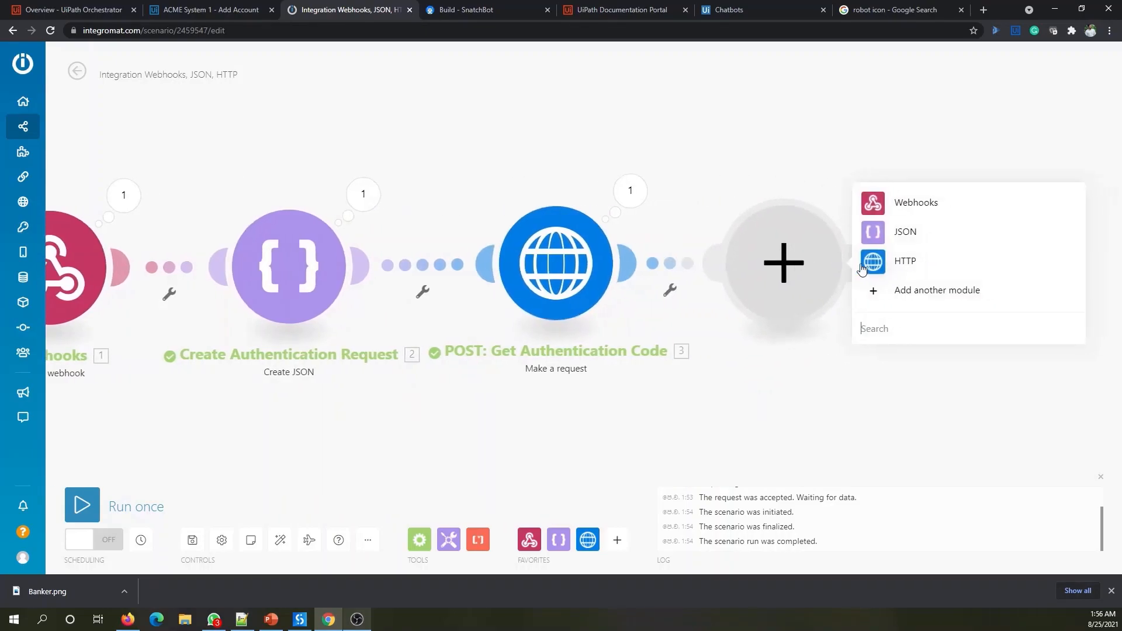
pyautogui.click(894, 237)
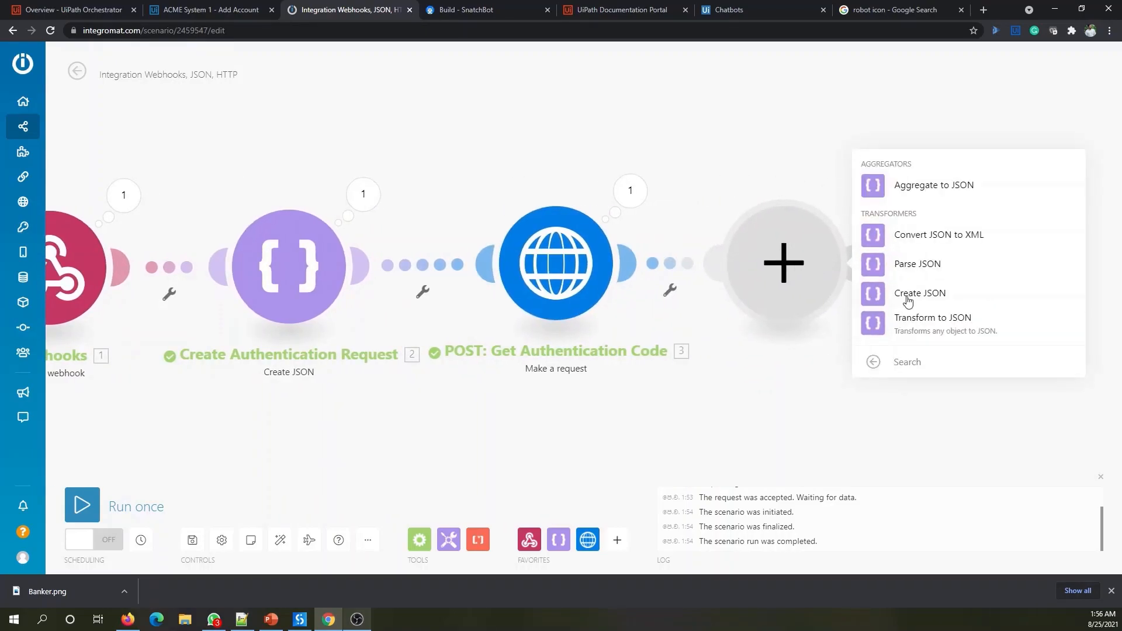
pyautogui.click(910, 266)
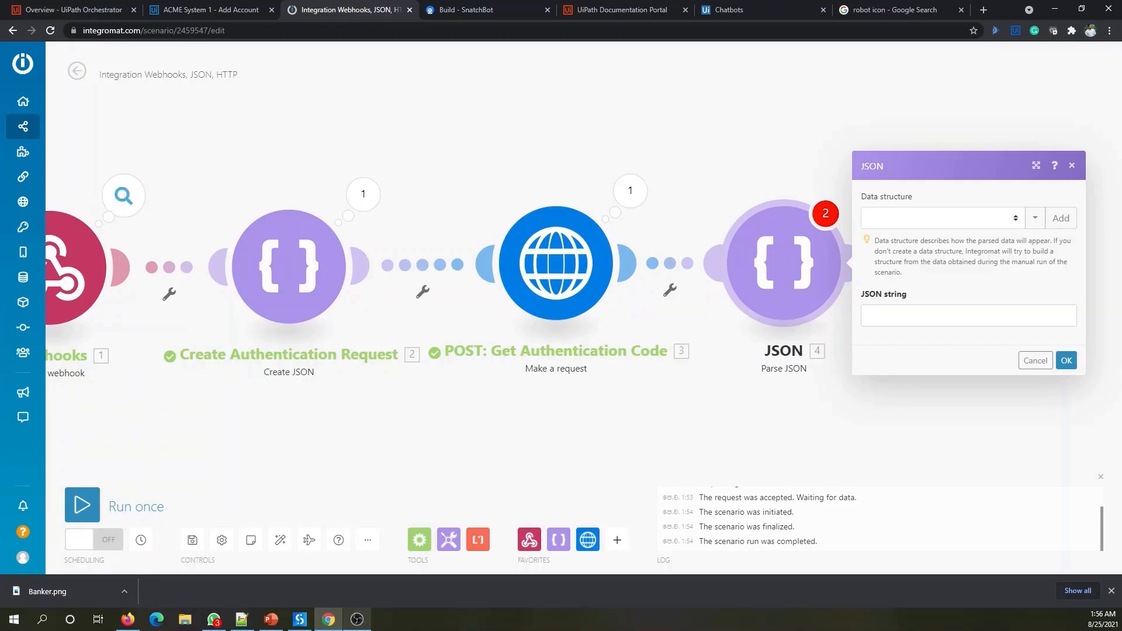
pyautogui.hotkey('alt', 'Tab')
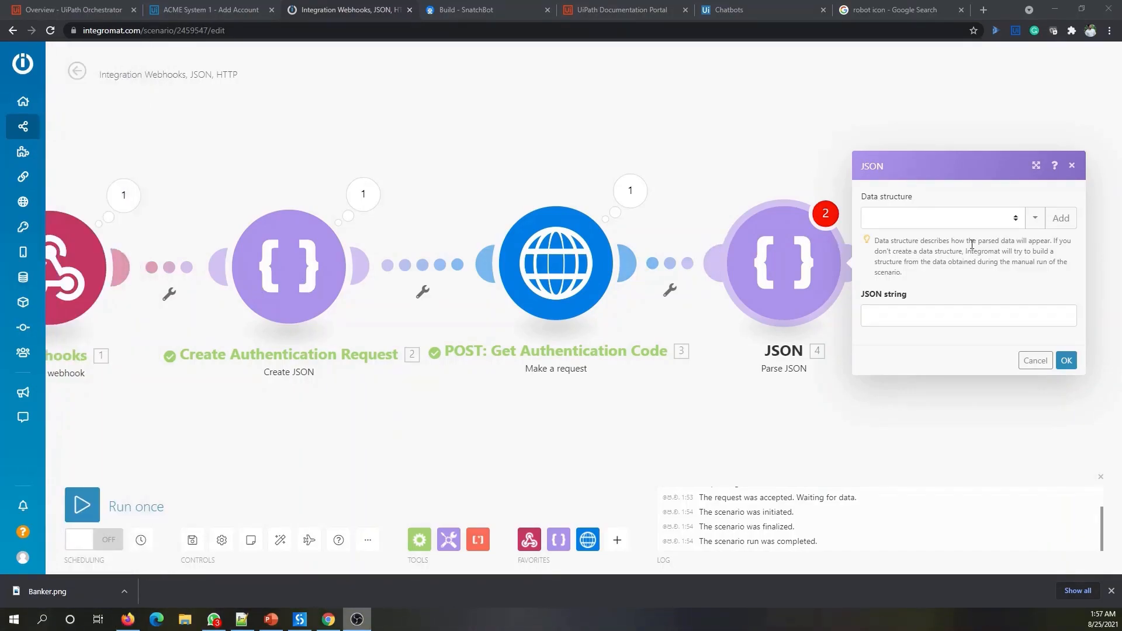
# - Create a 'Get Access Token' data structure and map the HTTP module's 3. Data into JSON string
pyautogui.click(1059, 218)
pyautogui.moveTo(717, 162); pyautogui.dragTo(562, 164)
pyautogui.write('G')
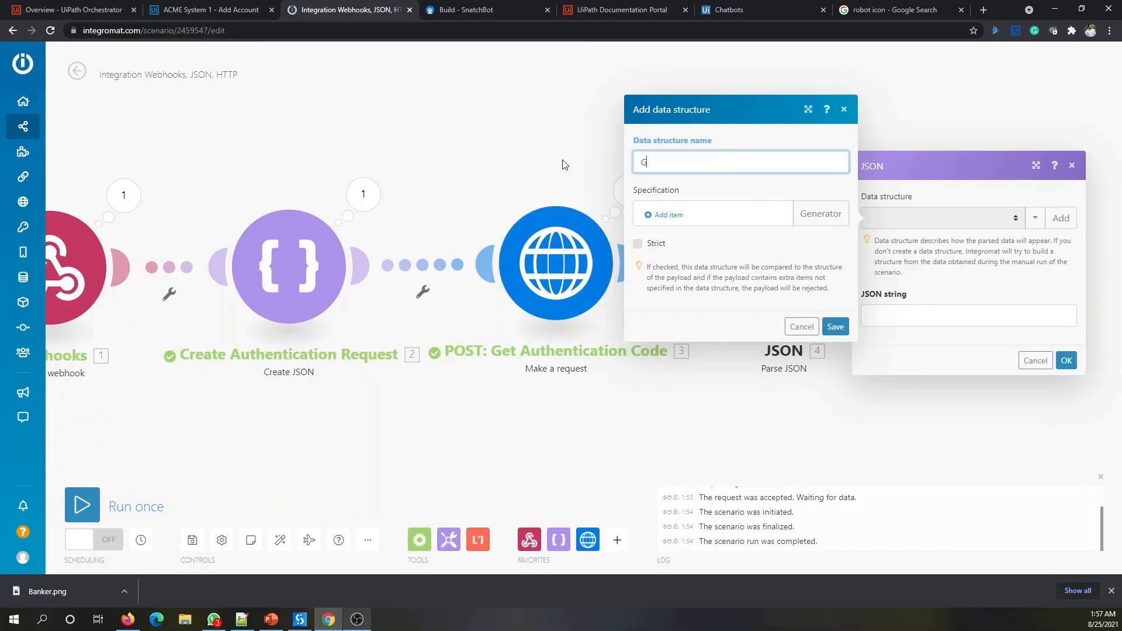
pyautogui.write('et Access Token')
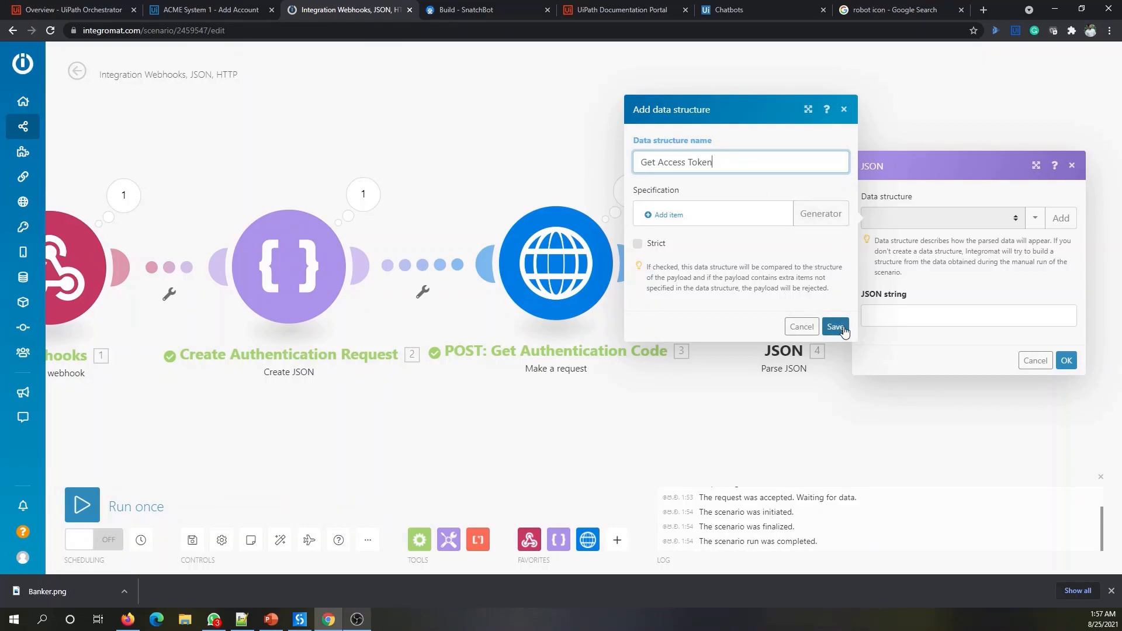
pyautogui.click(842, 327)
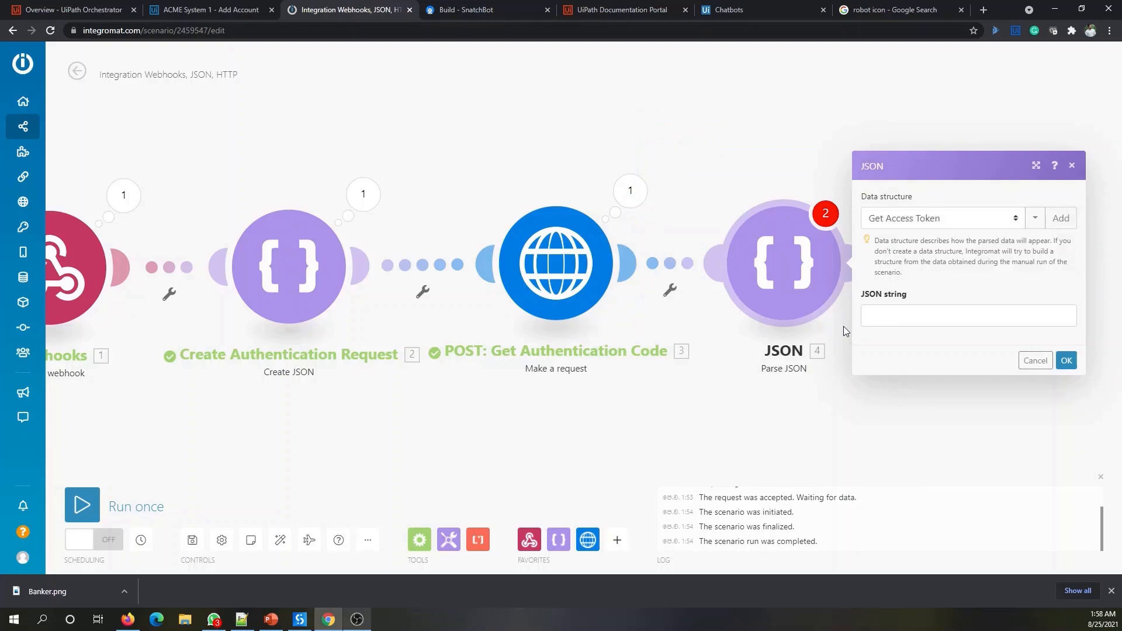
pyautogui.click(914, 321)
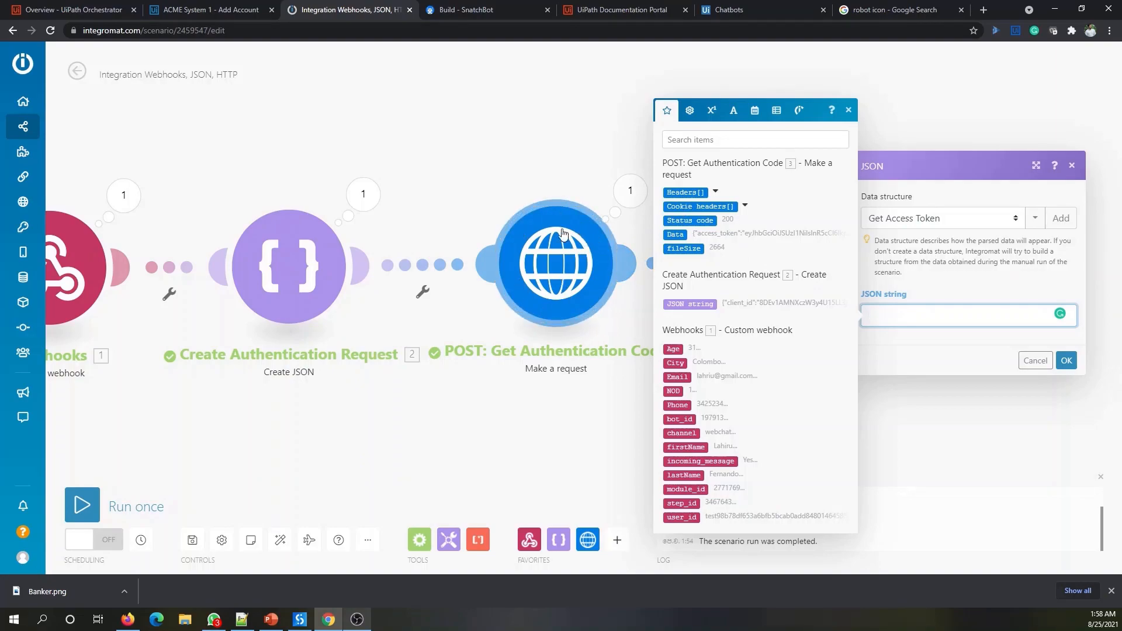
pyautogui.click(679, 234)
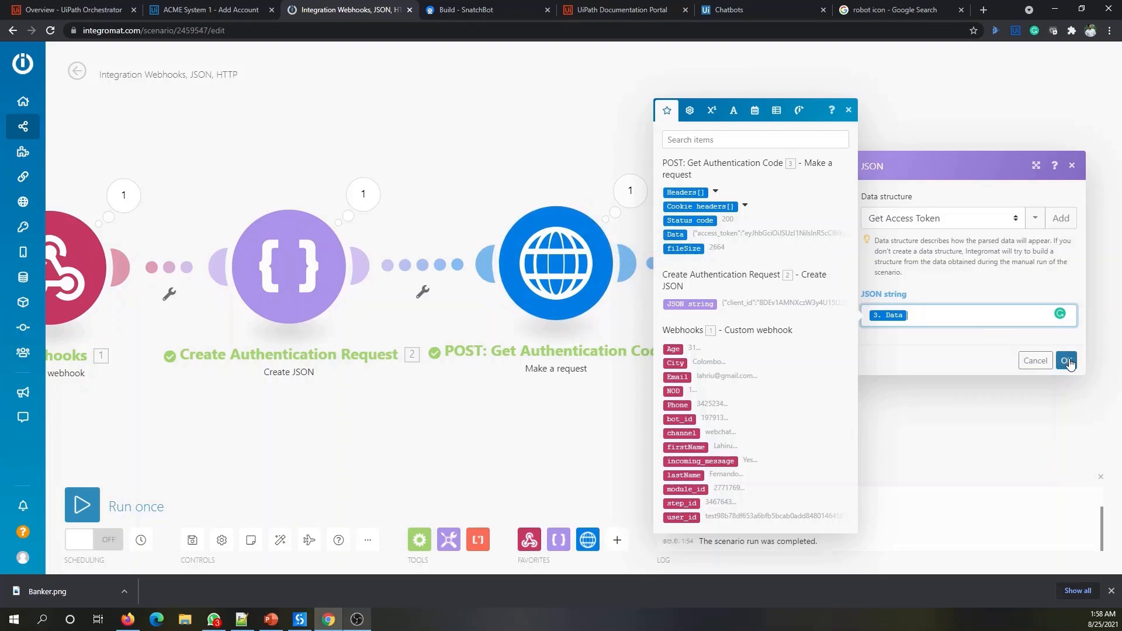
pyautogui.click(1066, 360)
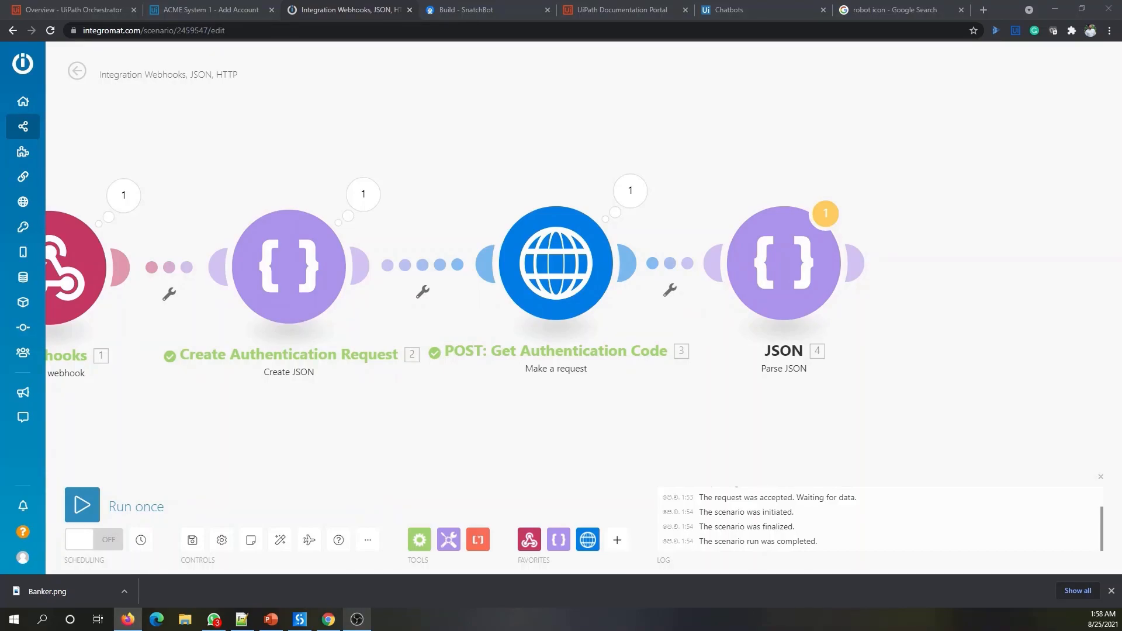
pyautogui.rightClick(812, 282)
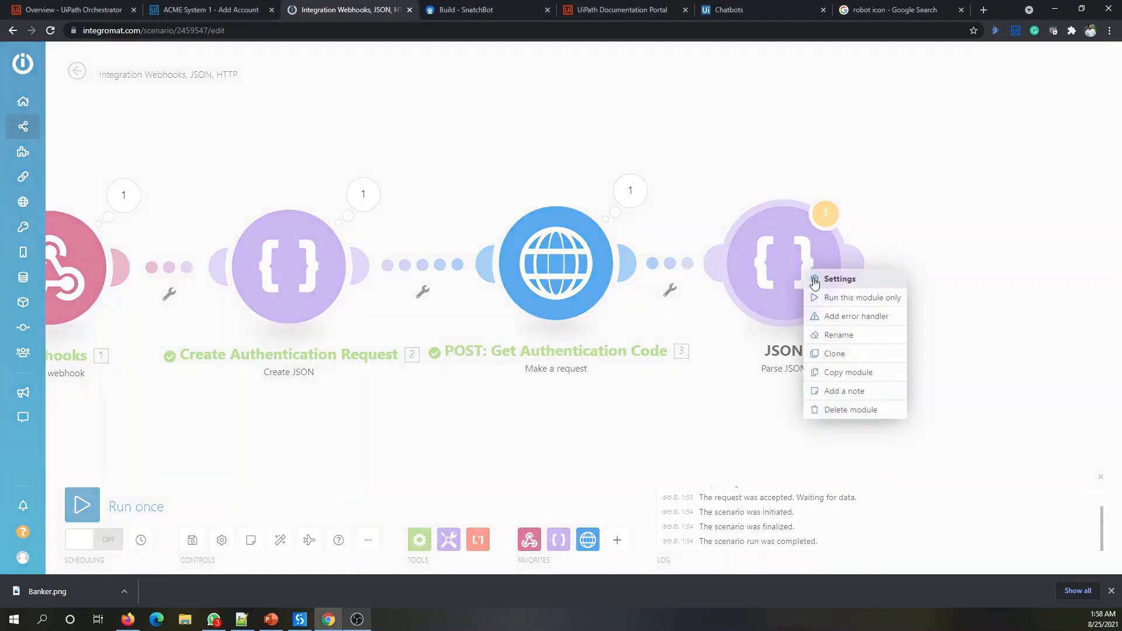
# - Rename the JSON module to 'Parse JSON: Get Access Token' and nudge it on the canvas
pyautogui.click(863, 338)
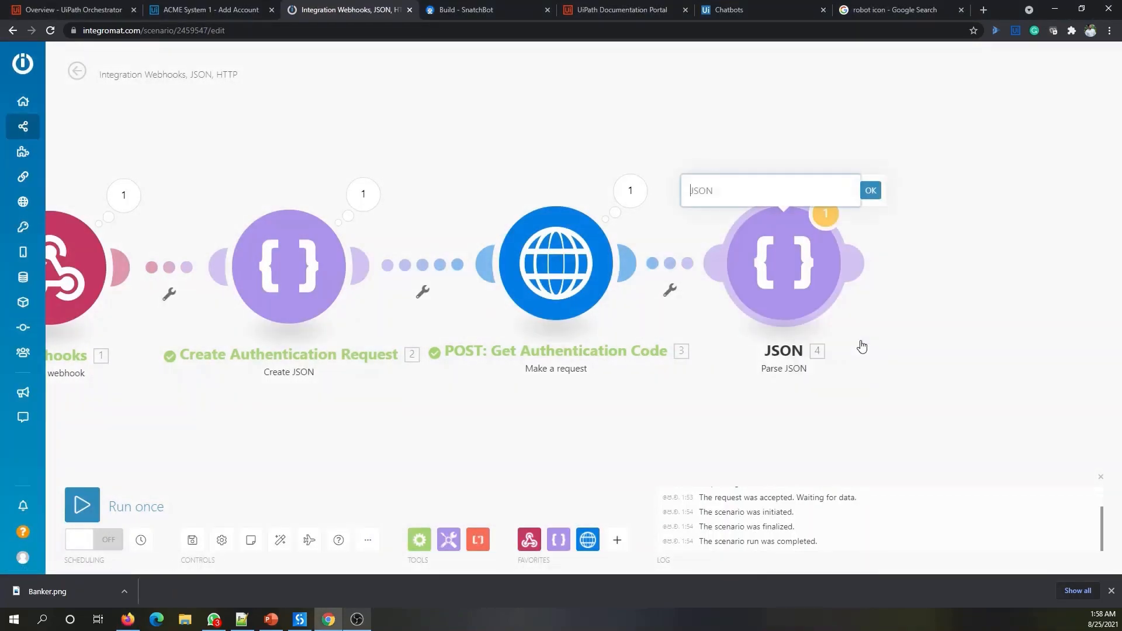
pyautogui.write('Parse JSON: Get Ac')
pyautogui.write('cess Token')
pyautogui.click(872, 191)
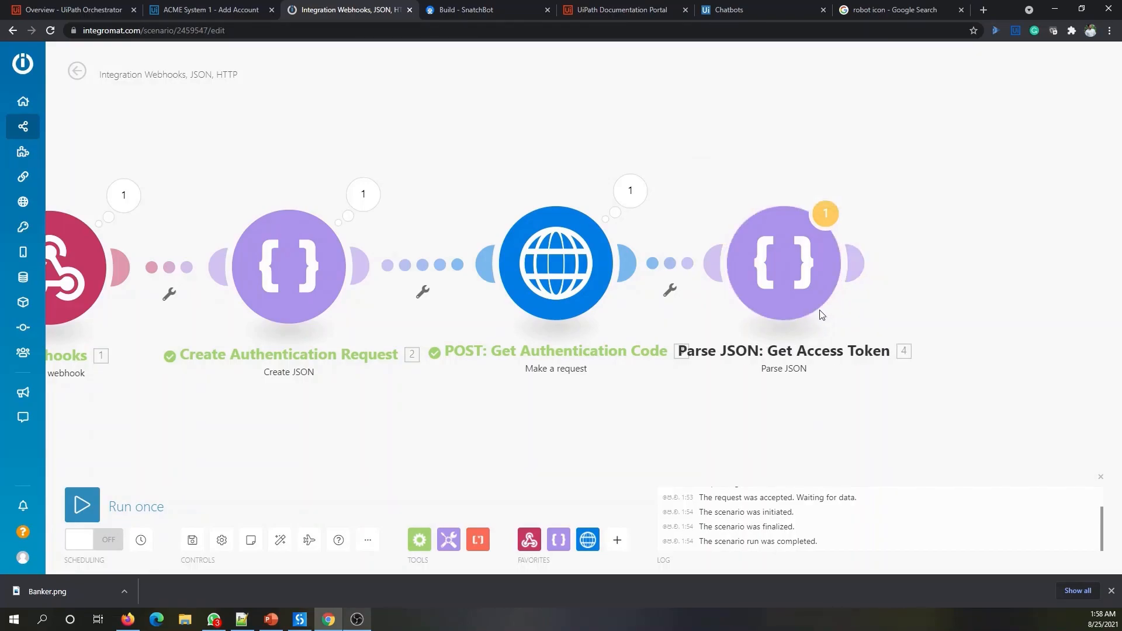
pyautogui.moveTo(783, 263); pyautogui.dragTo(790, 260)
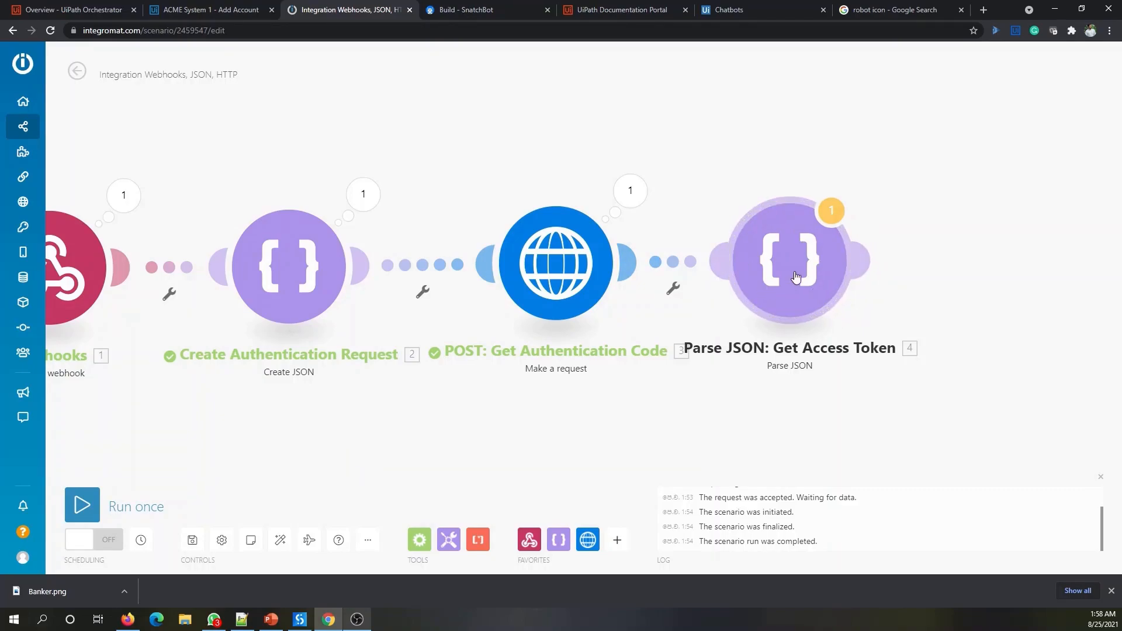
# - Add a trial Create JSON module after Parse JSON, then delete it
pyautogui.moveTo(836, 265)
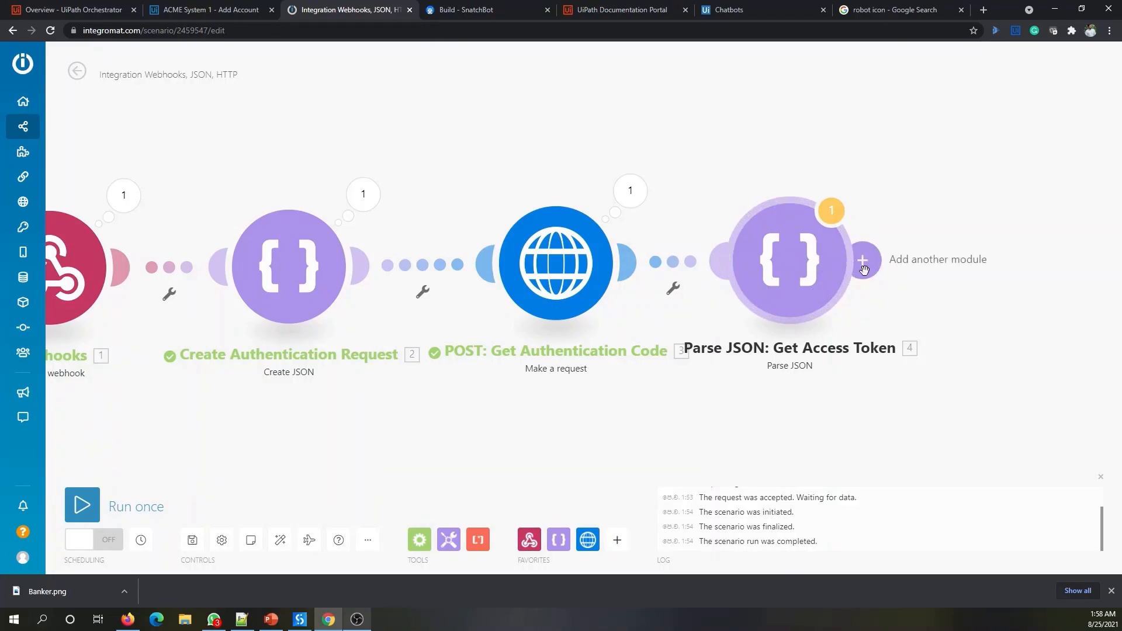
pyautogui.click(863, 260)
pyautogui.click(919, 239)
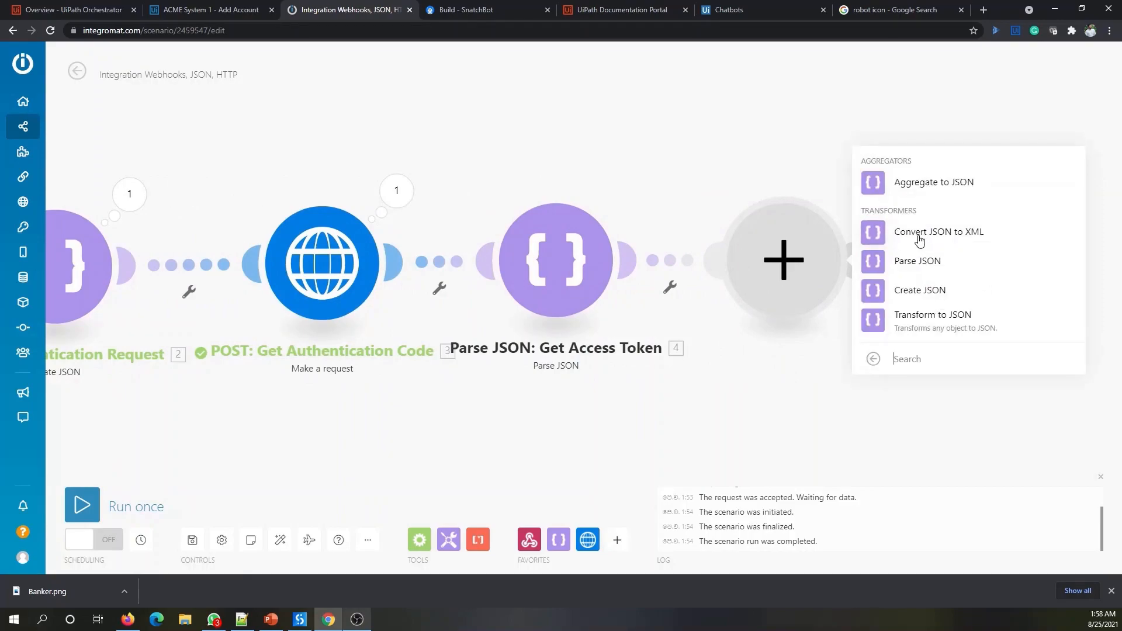
pyautogui.click(939, 291)
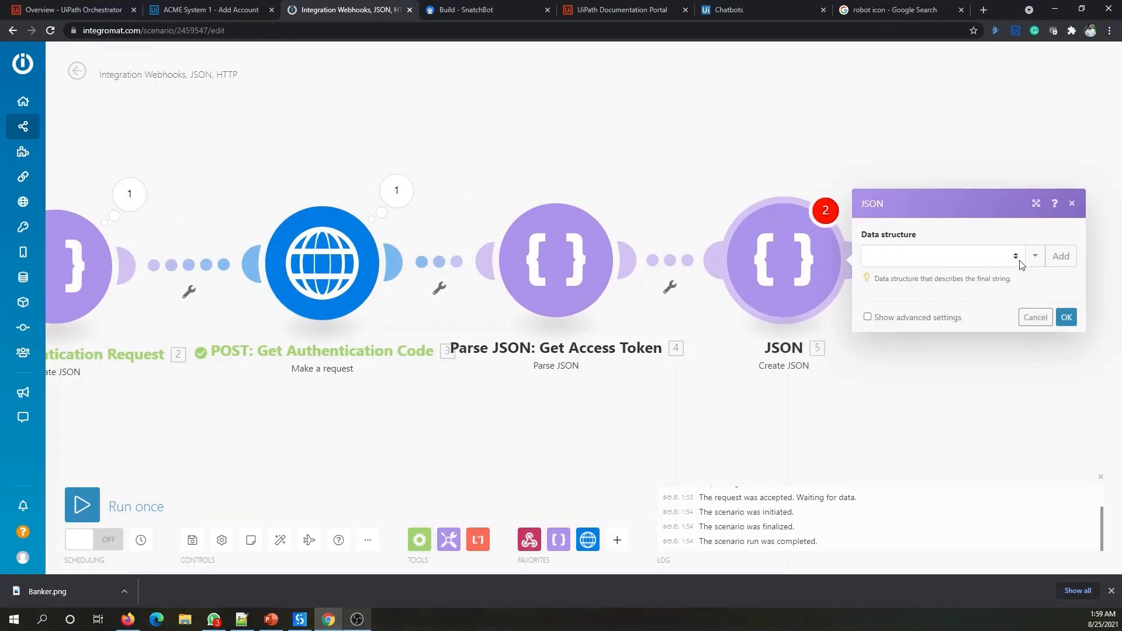
pyautogui.click(1035, 317)
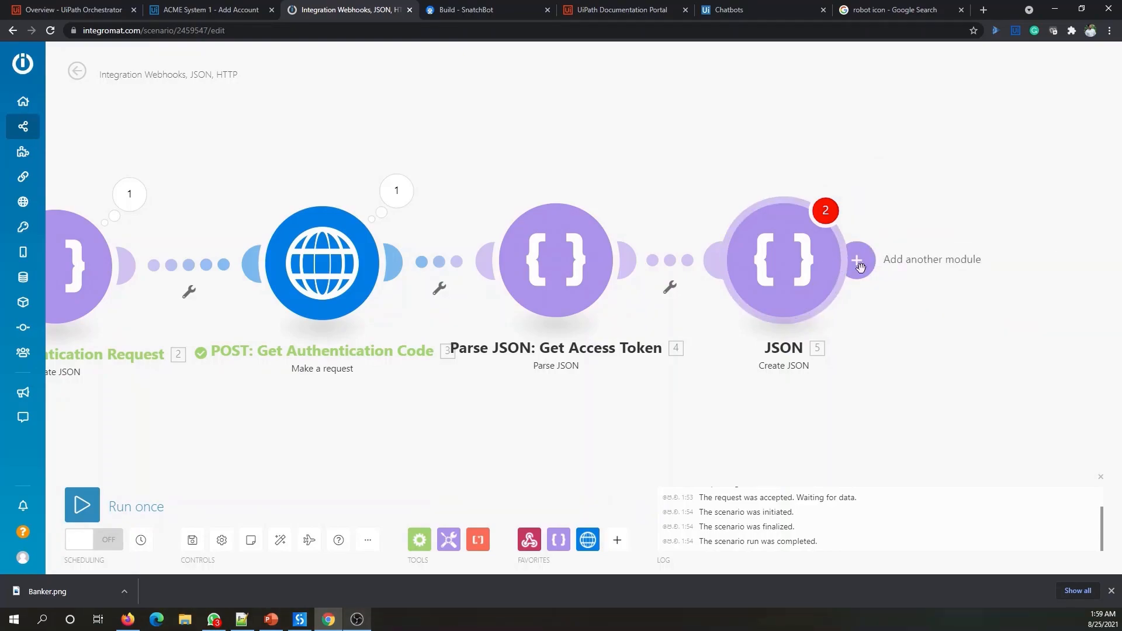
pyautogui.rightClick(775, 274)
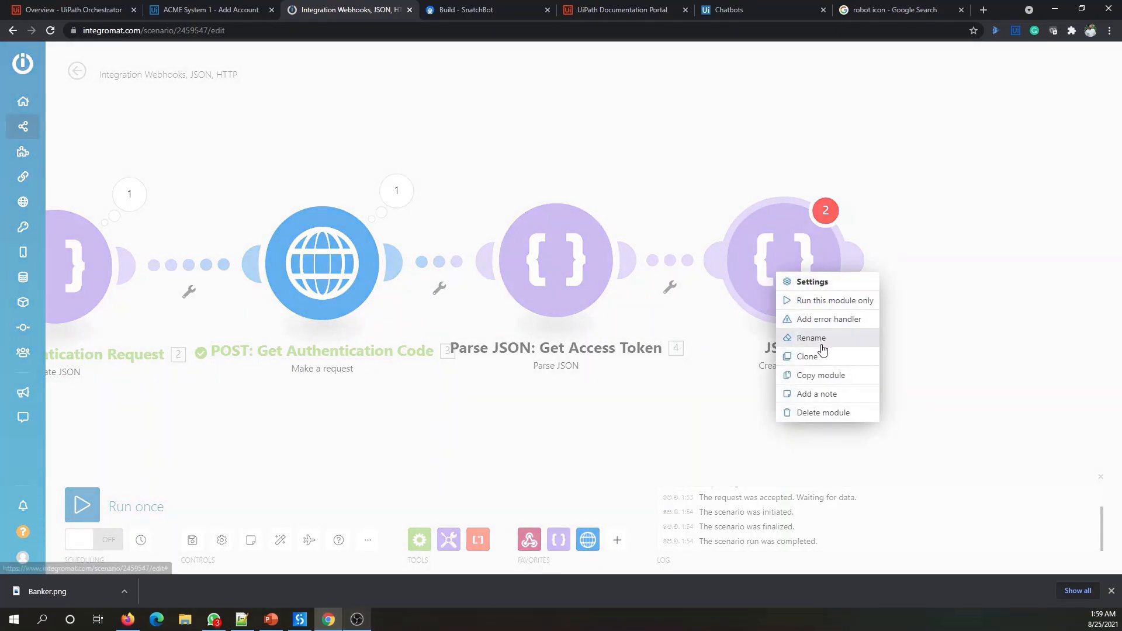
pyautogui.click(824, 413)
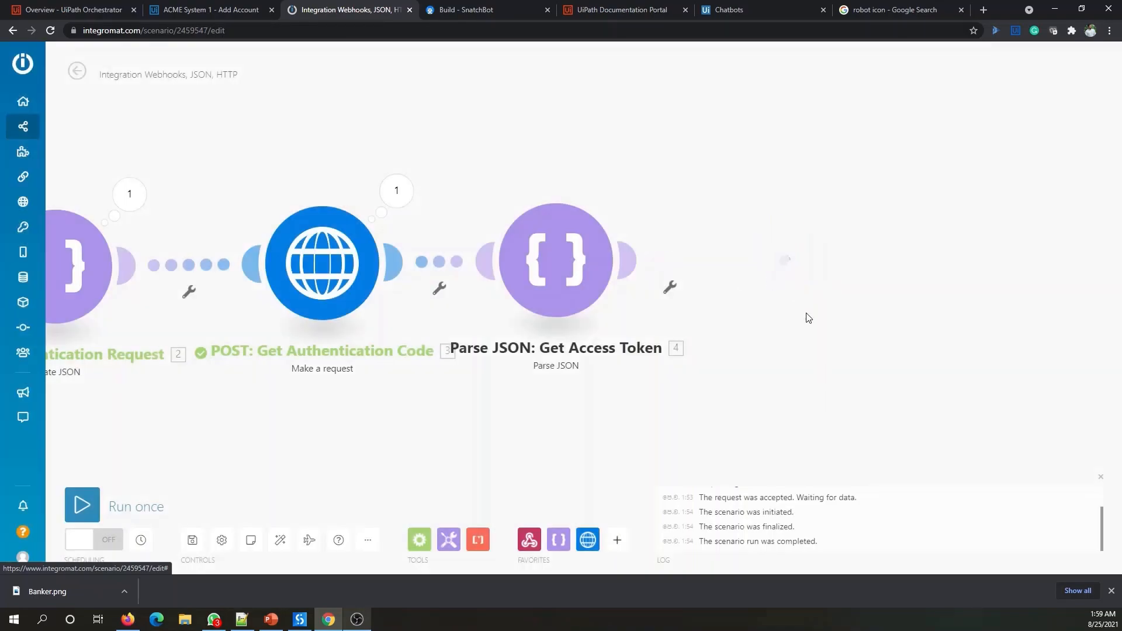
# - Add a trial Parse JSON module after the token step, then delete that one too
pyautogui.click(732, 274)
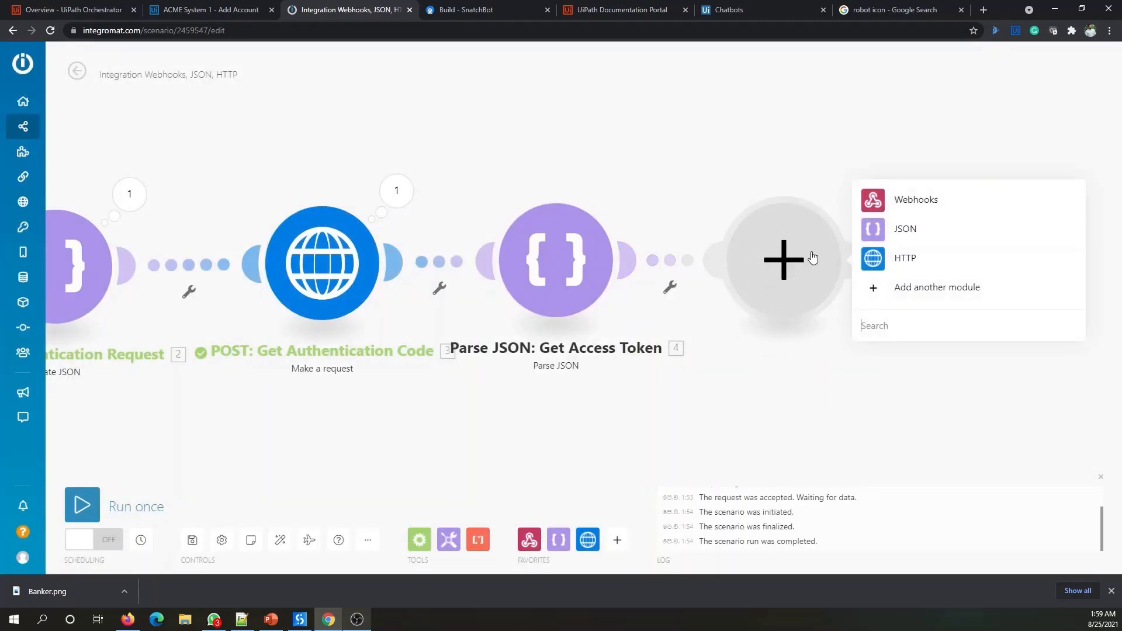
pyautogui.click(913, 239)
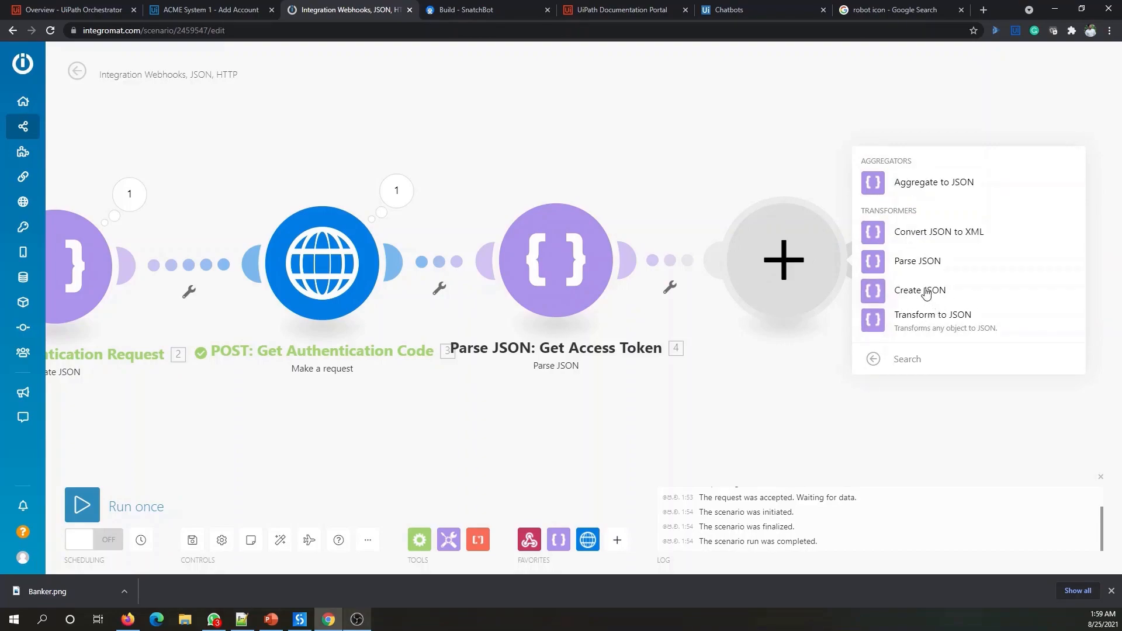
pyautogui.click(938, 264)
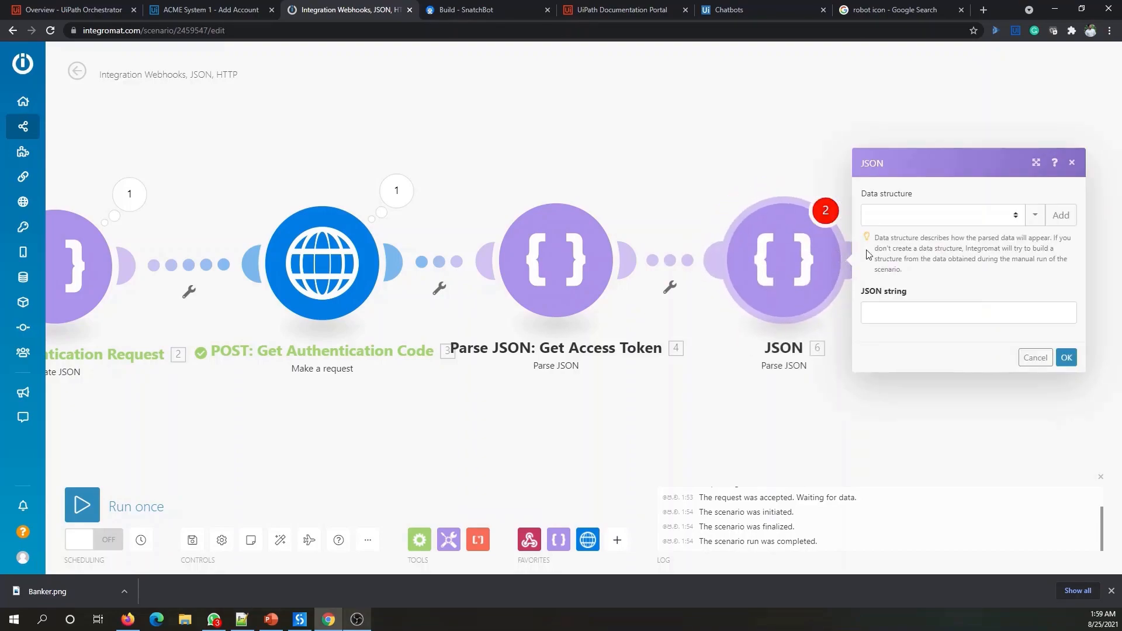
pyautogui.click(908, 311)
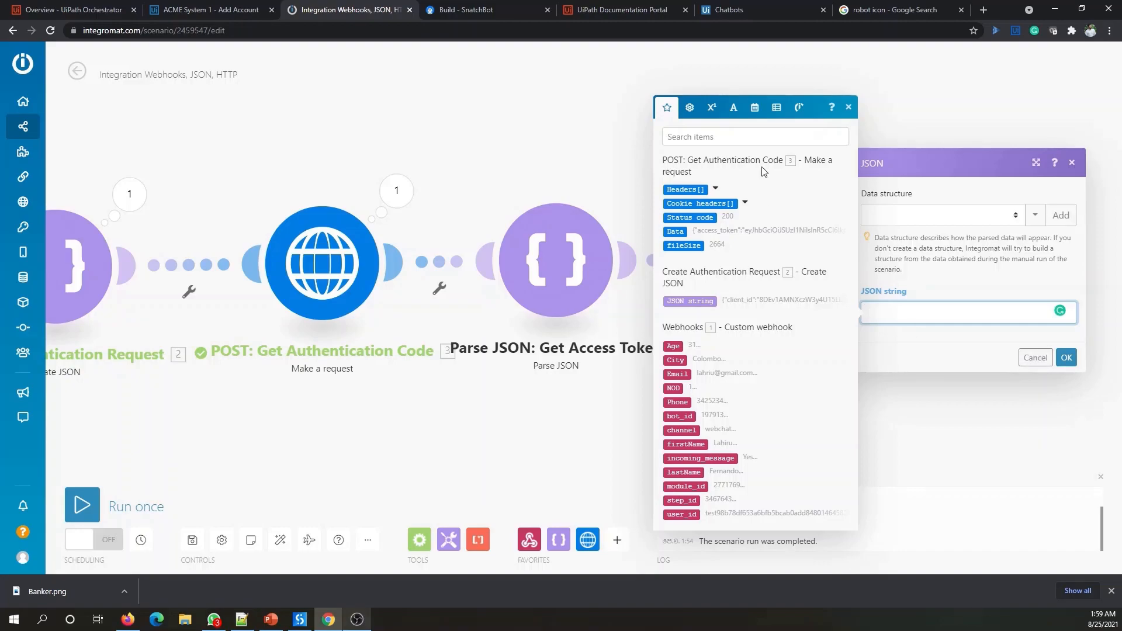
pyautogui.click(577, 153)
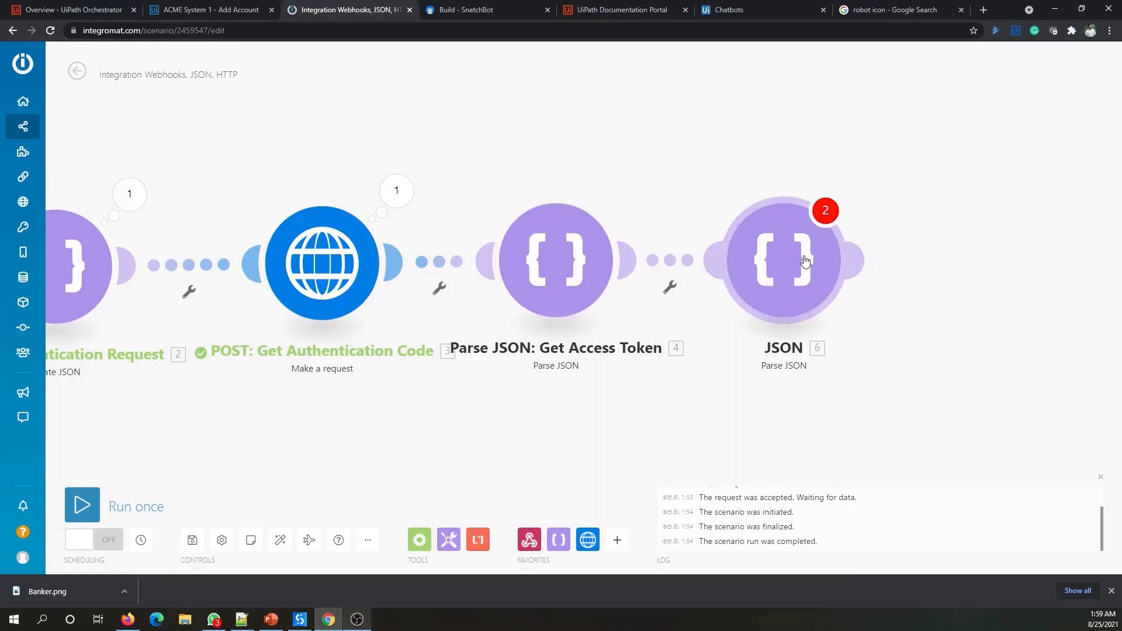
pyautogui.rightClick(807, 258)
pyautogui.click(850, 399)
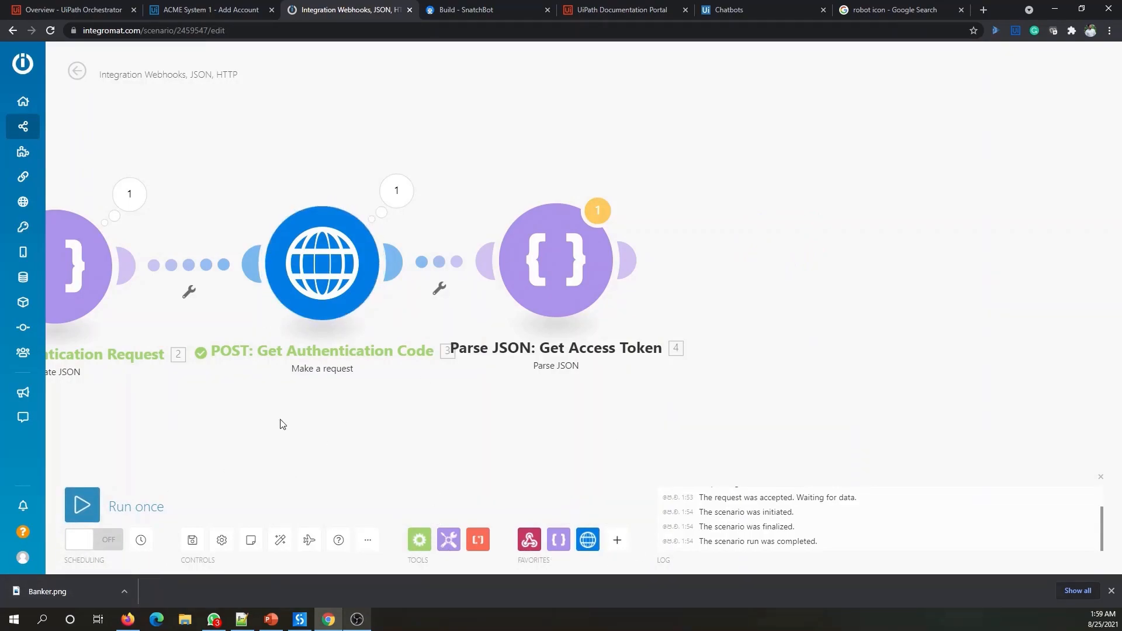
# - Run the scenario once despite the last-module transformer warning
pyautogui.rightClick(559, 251)
pyautogui.click(302, 407)
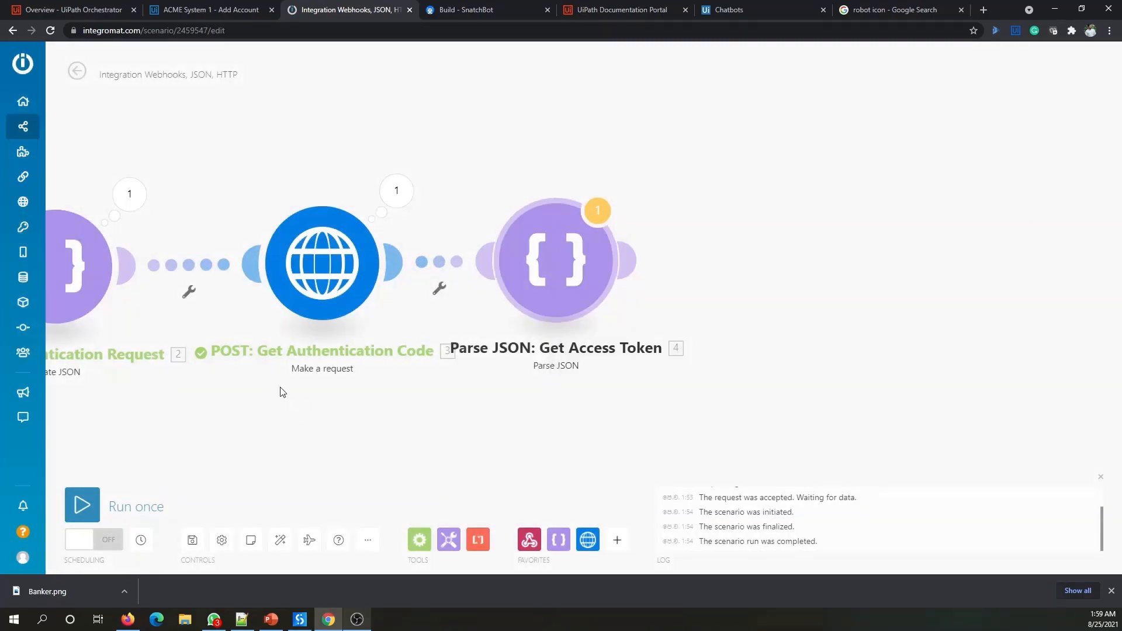
pyautogui.click(82, 506)
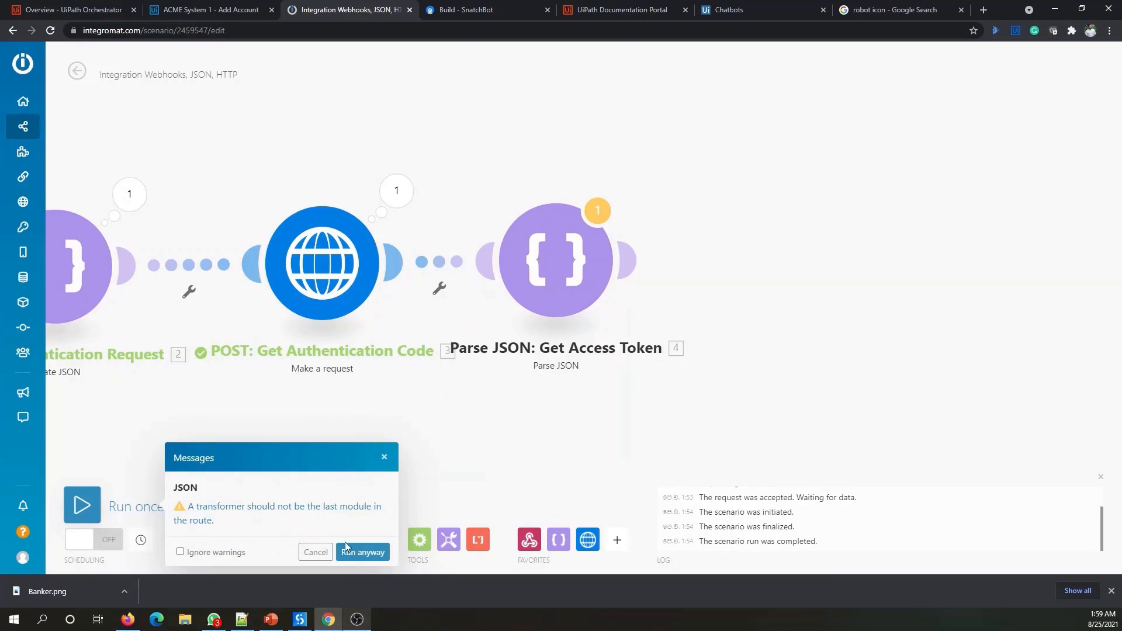
pyautogui.click(363, 553)
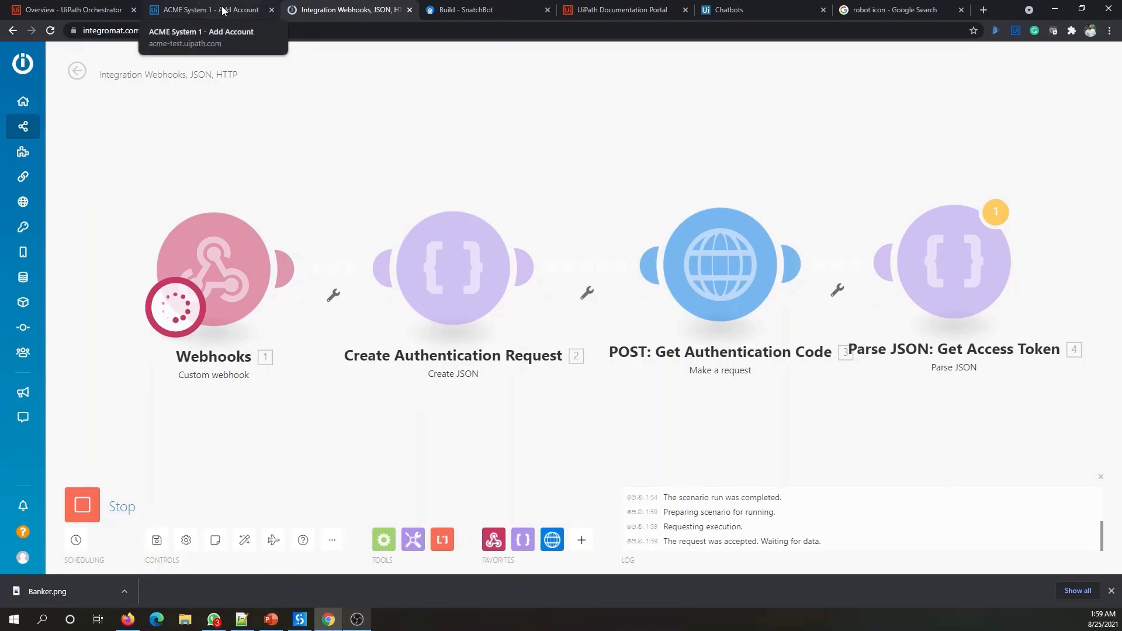
pyautogui.click(203, 15)
# - Restart the SnatchBot test chat, choose Add Bank Account, and send the corrected first name
pyautogui.click(464, 8)
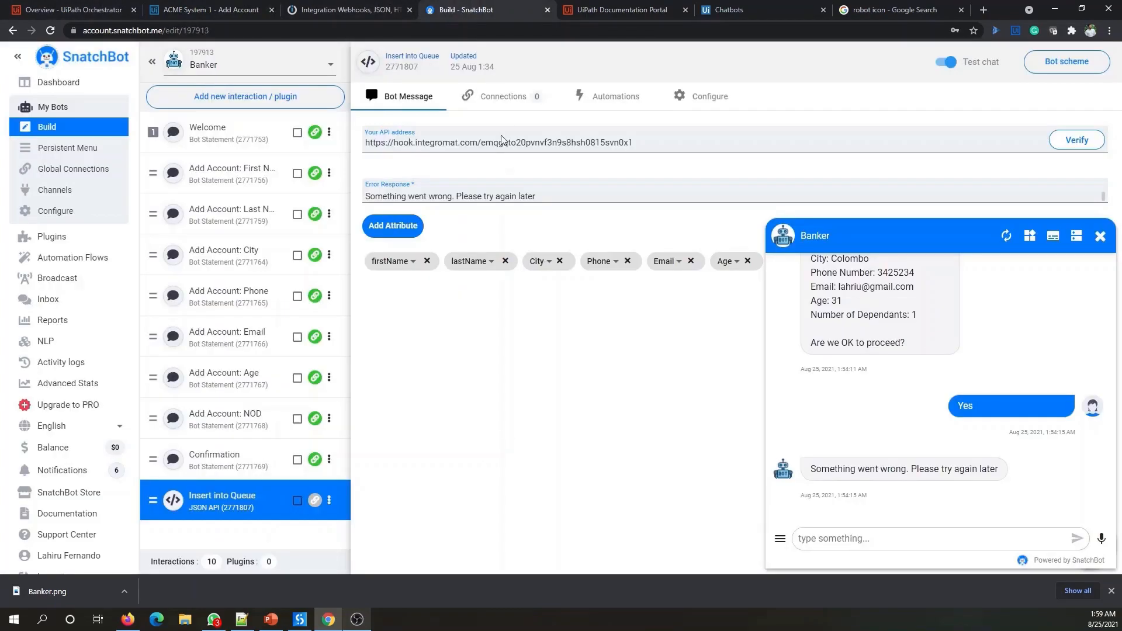
pyautogui.click(1006, 236)
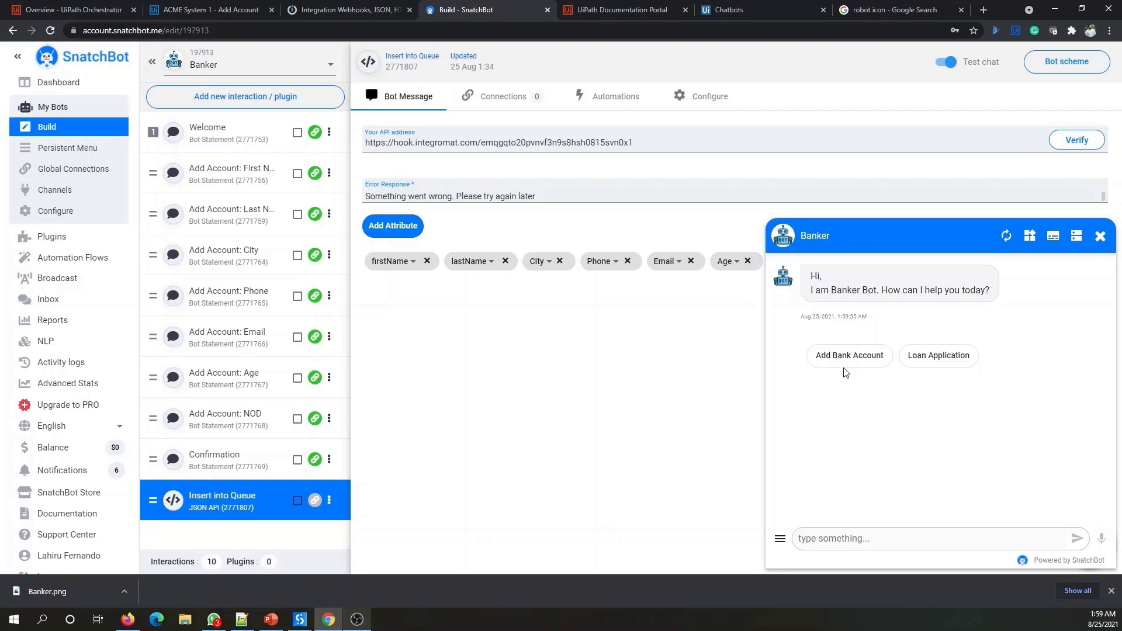
pyautogui.click(849, 356)
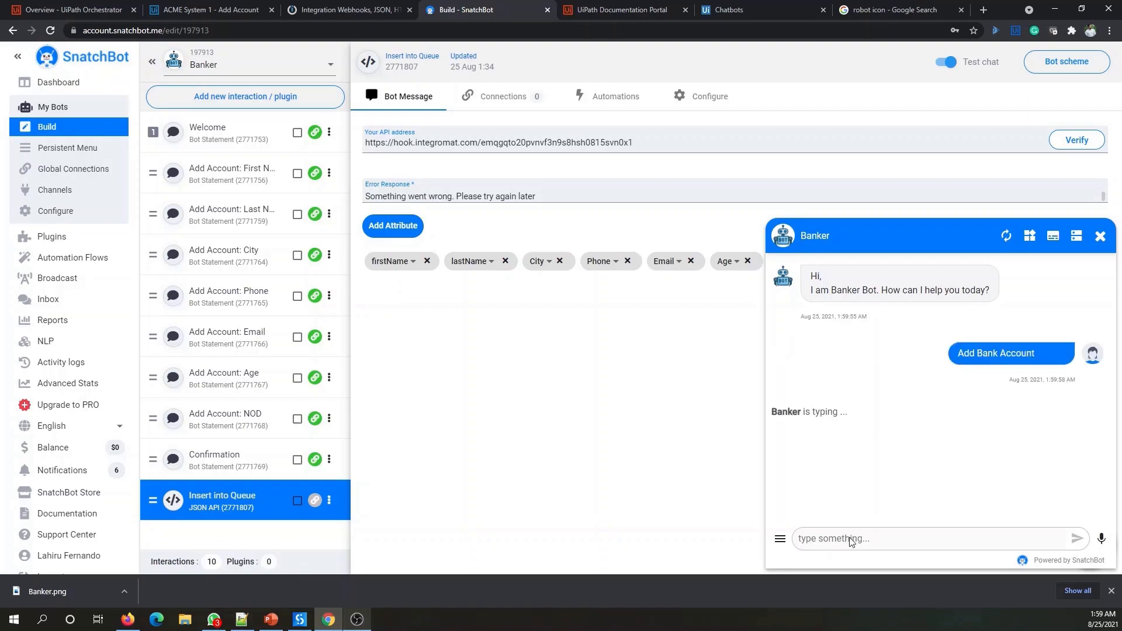
pyautogui.click(867, 538)
pyautogui.write('Lahriu')
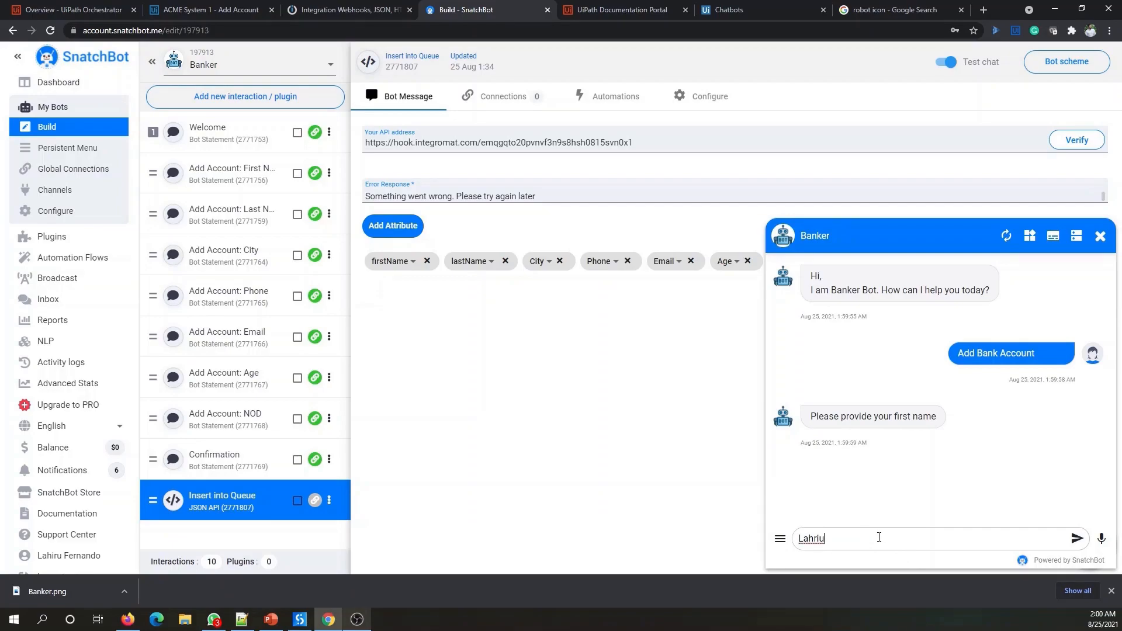
pyautogui.doubleClick(879, 537)
pyautogui.write('23')
pyautogui.doubleClick(879, 537)
pyautogui.press('Return')
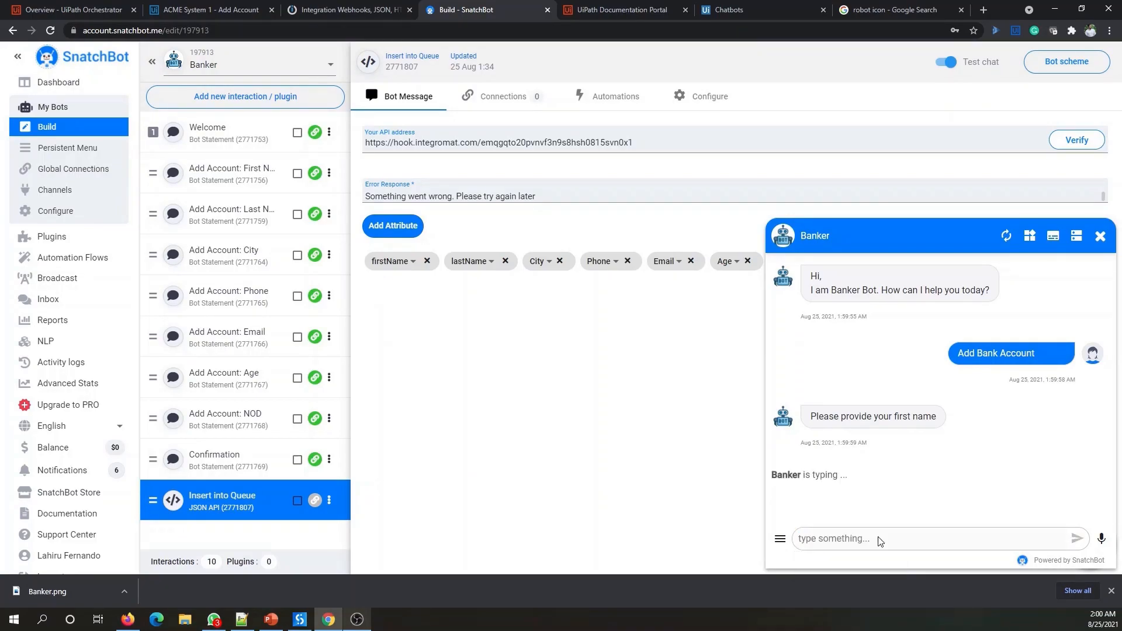
# - Answer the last name, city and phone with placeholder text, then the e-mail address
pyautogui.write('sdfsdfgd')
pyautogui.press('Return')
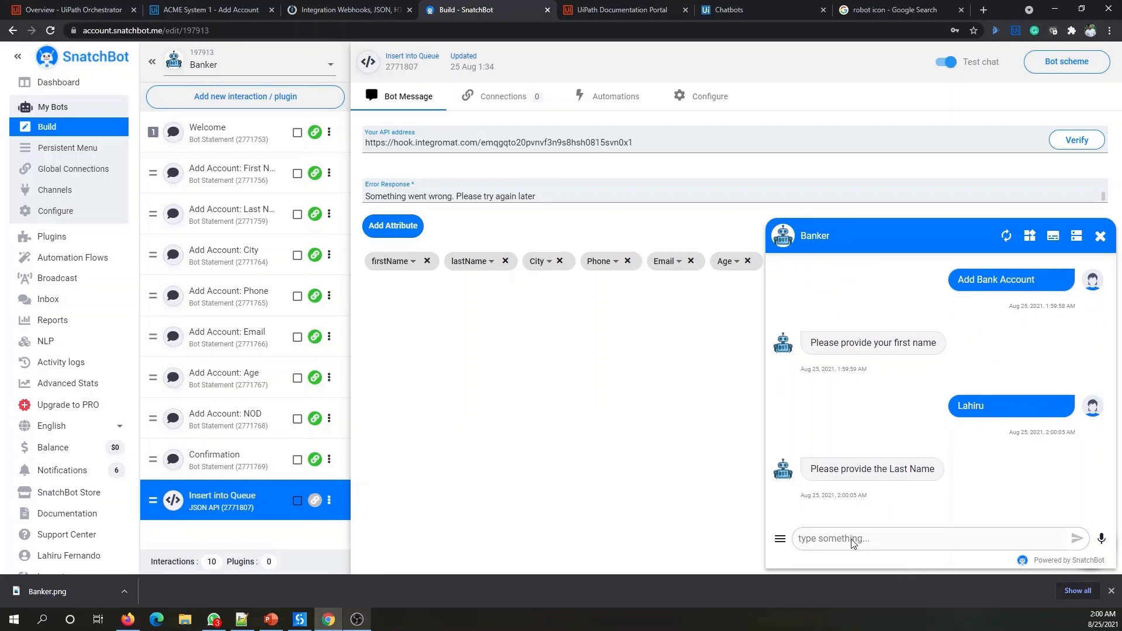
pyautogui.write('sdfg')
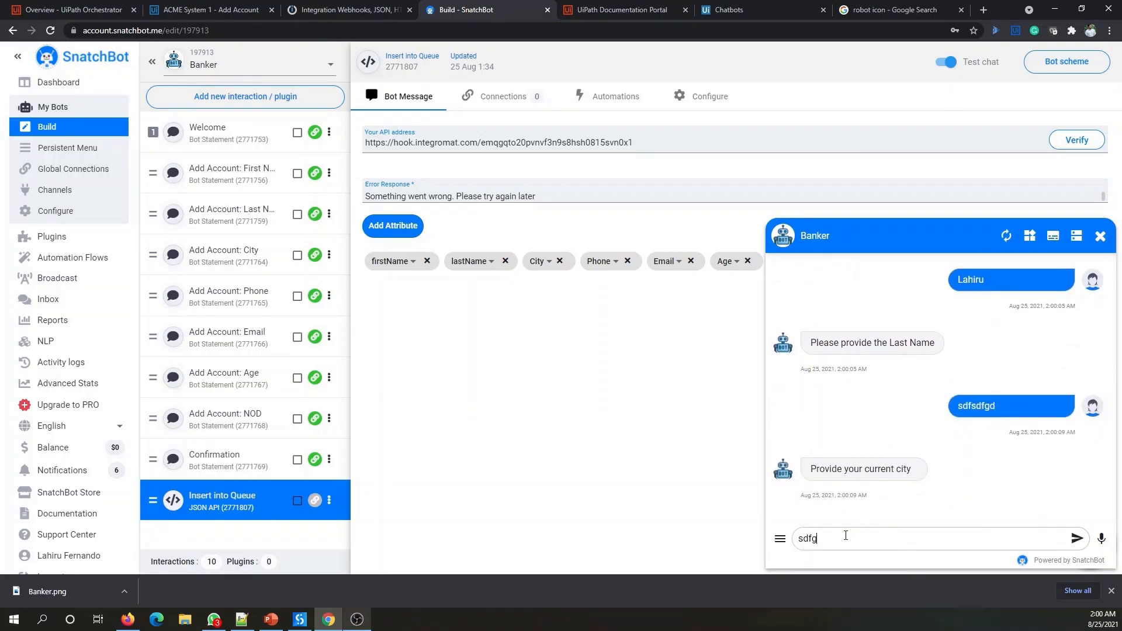
pyautogui.press('Return')
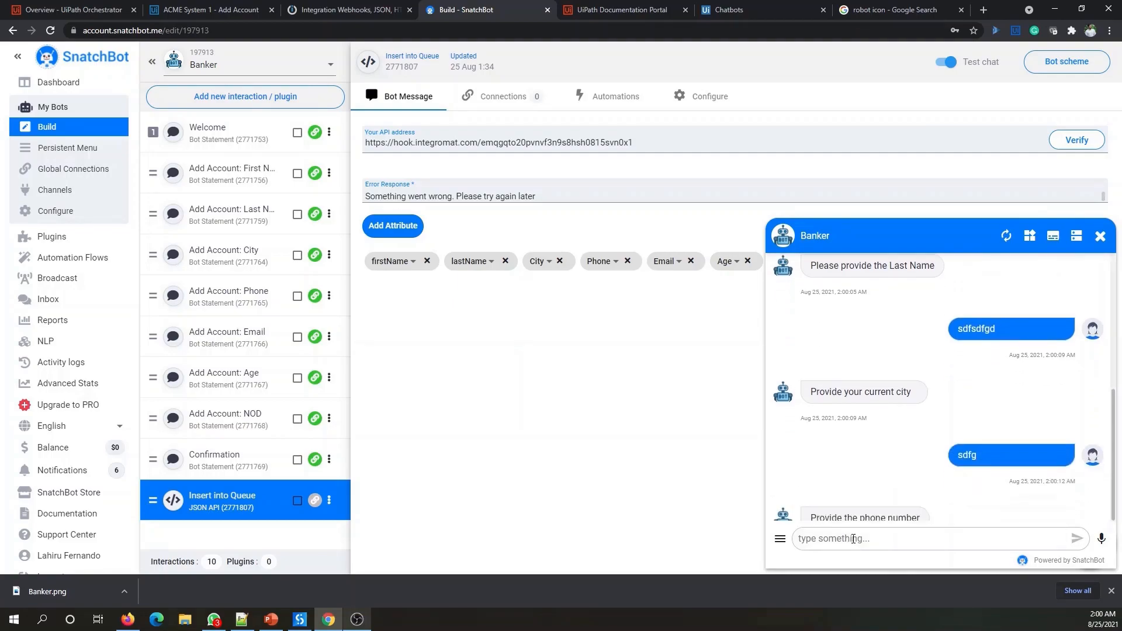
pyautogui.write('345')
pyautogui.press('Return')
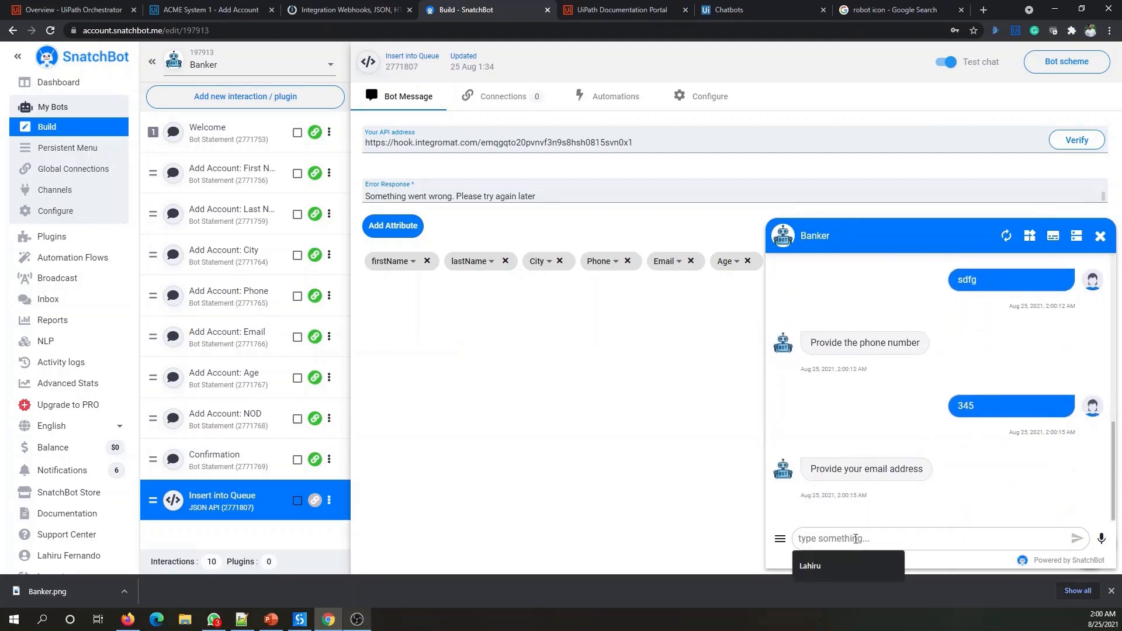
pyautogui.press('Return')
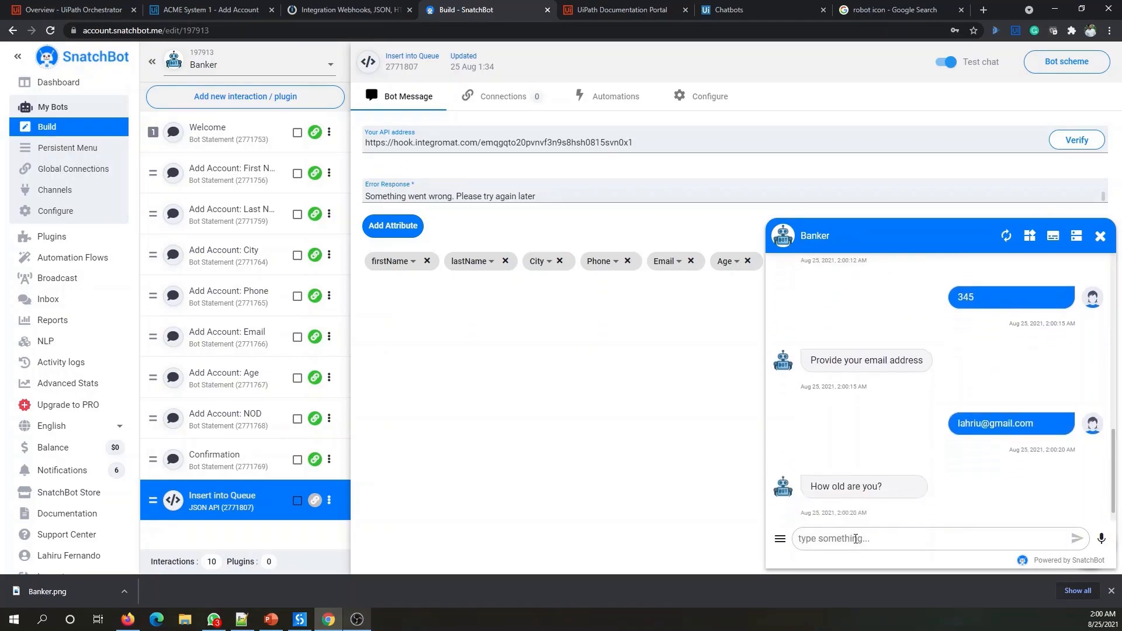
# - Give age 31 and 1 dependent, confirm the values, and return to Integromat
pyautogui.write('31')
pyautogui.press('Return')
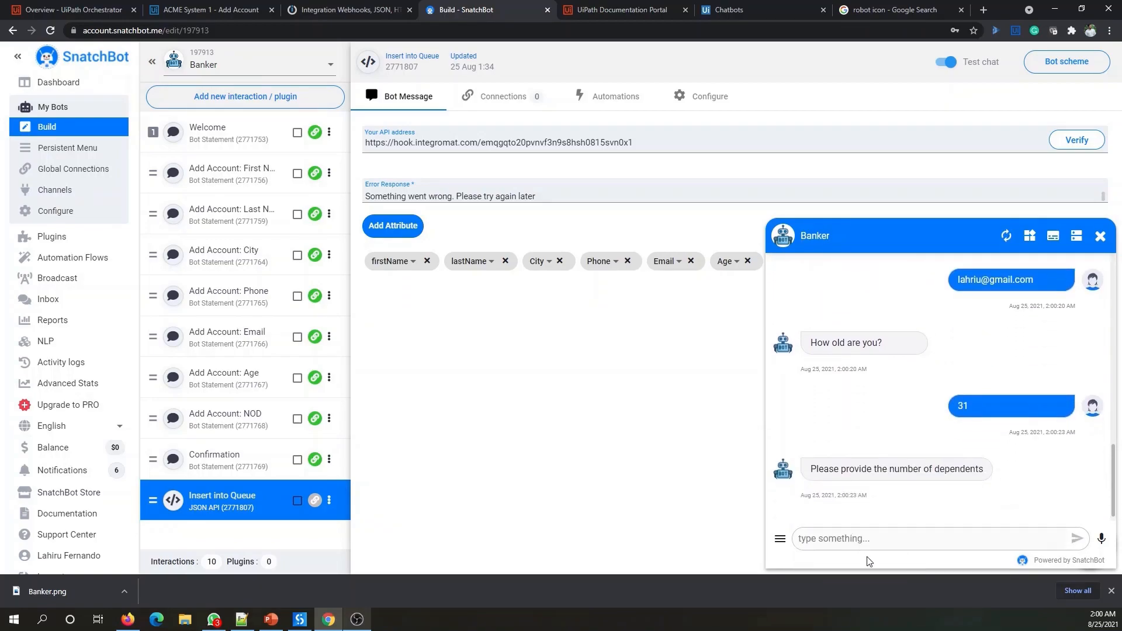
pyautogui.write('1')
pyautogui.press('Return')
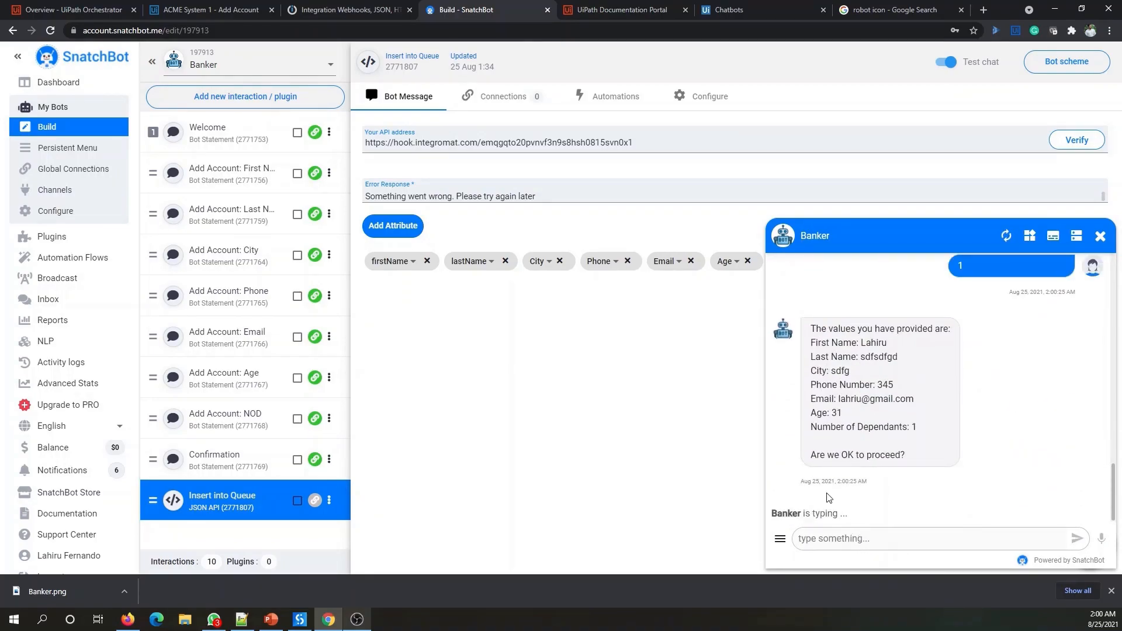
pyautogui.click(832, 497)
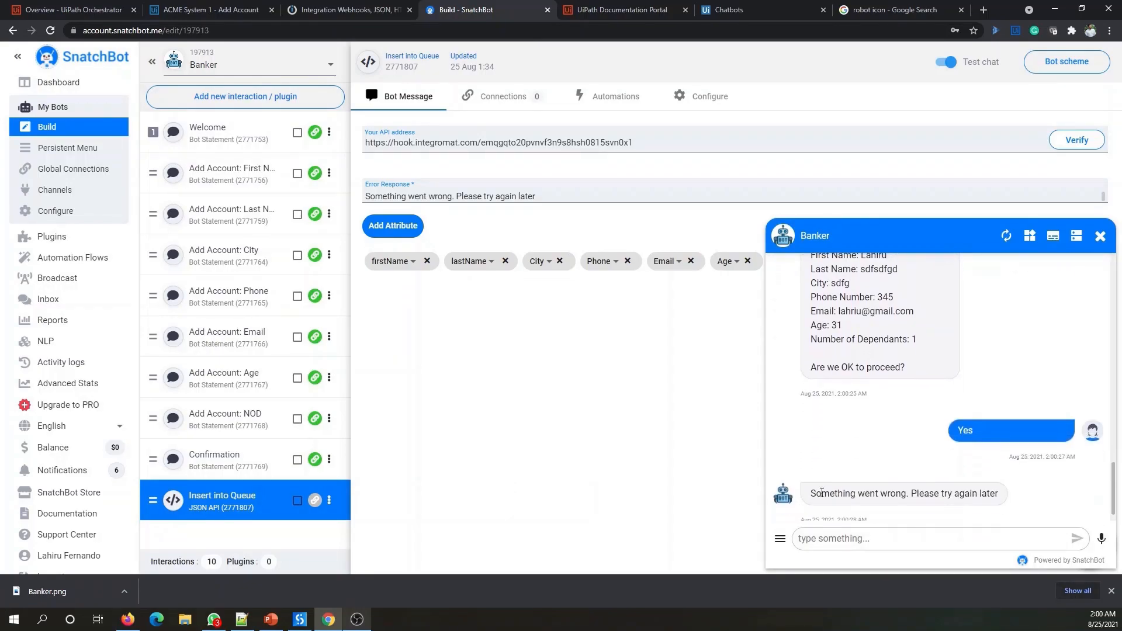
pyautogui.click(350, 10)
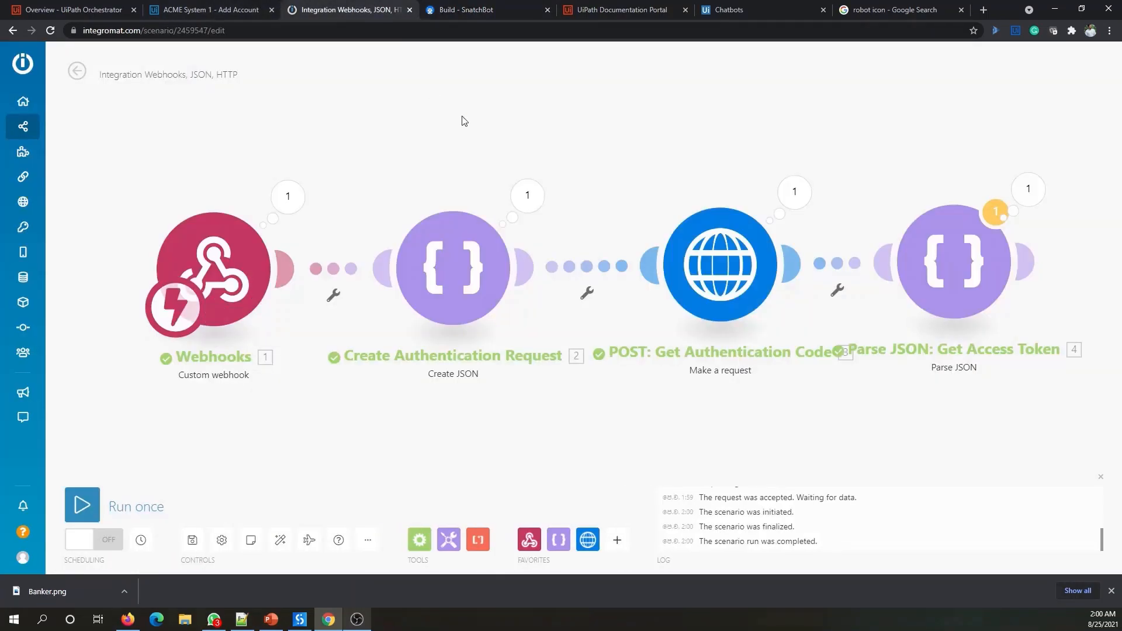
# - Inspect the Parse JSON output showing the access token, then switch to the Notepad++ notes
pyautogui.click(1028, 189)
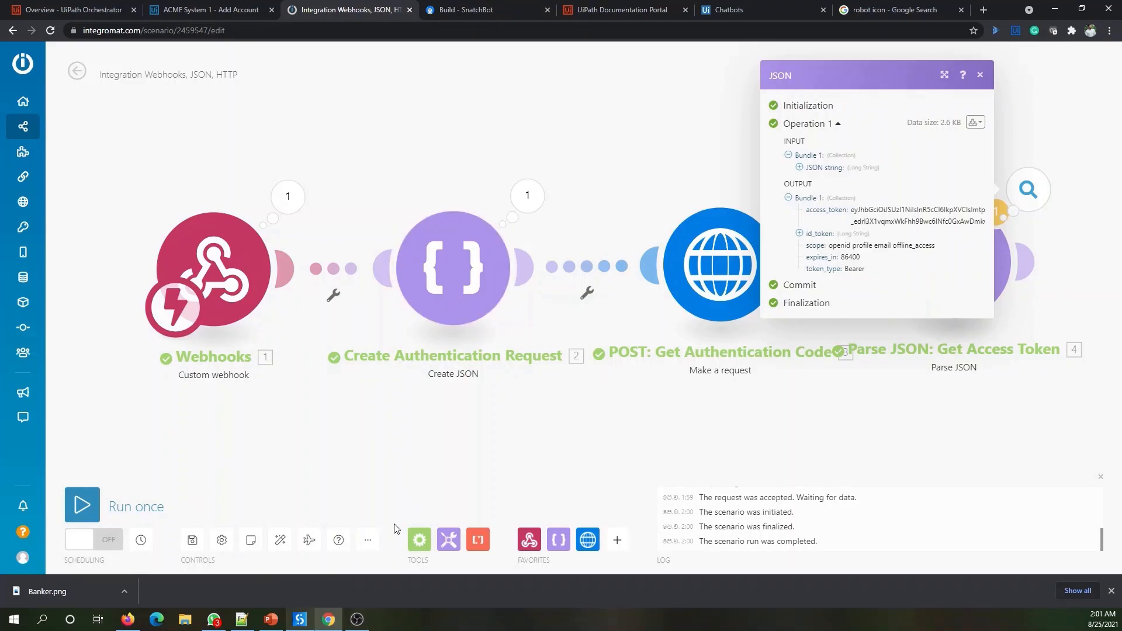
pyautogui.click(241, 619)
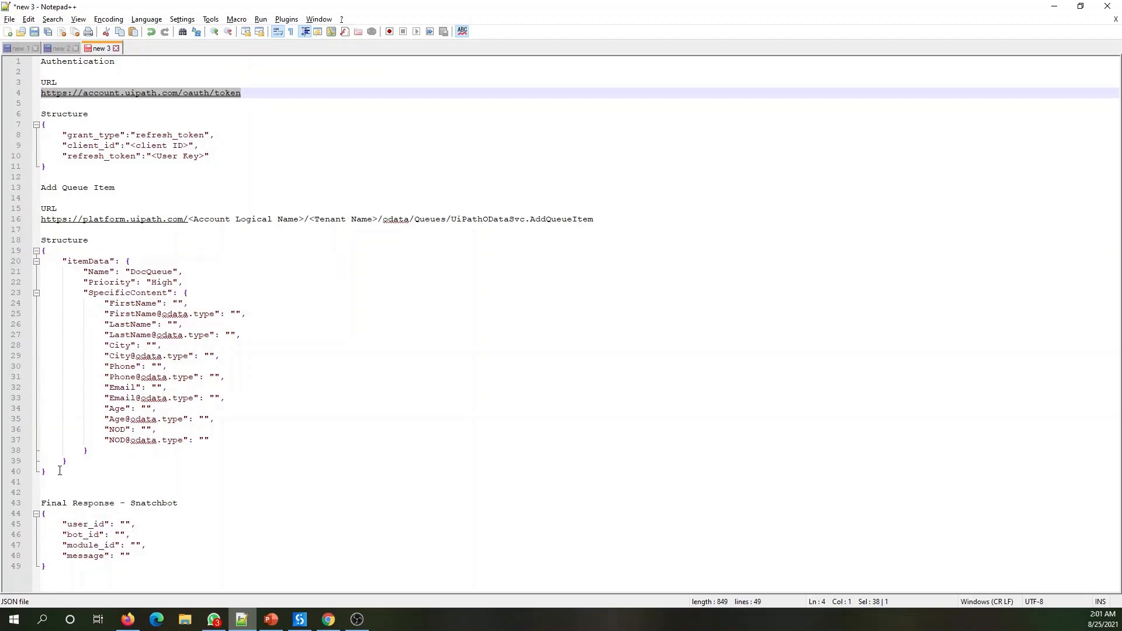
# - Highlight the Add Queue Item keys and values: SpecificContent, Name, DocQueue, High priority, FirstName
pyautogui.doubleClick(131, 294)
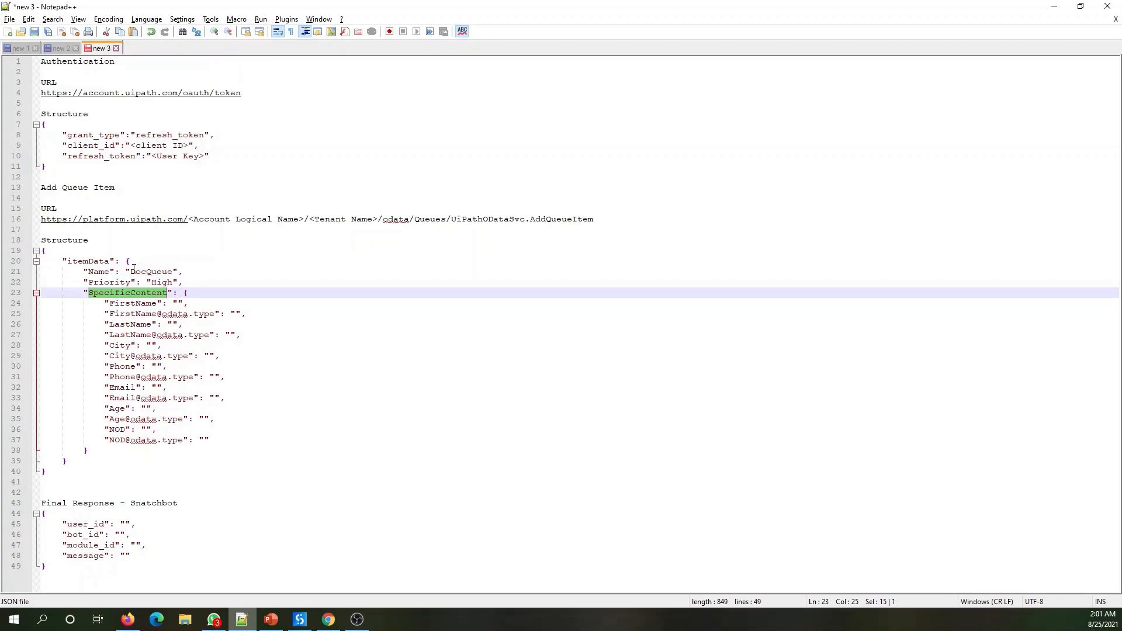
pyautogui.doubleClick(99, 272)
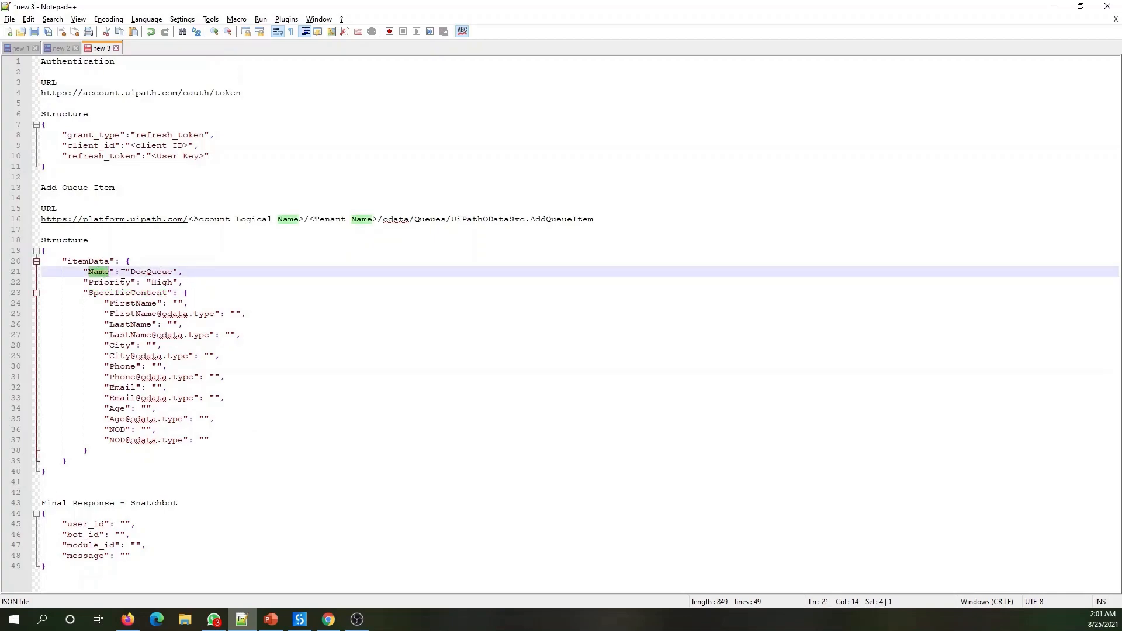
pyautogui.doubleClick(148, 271)
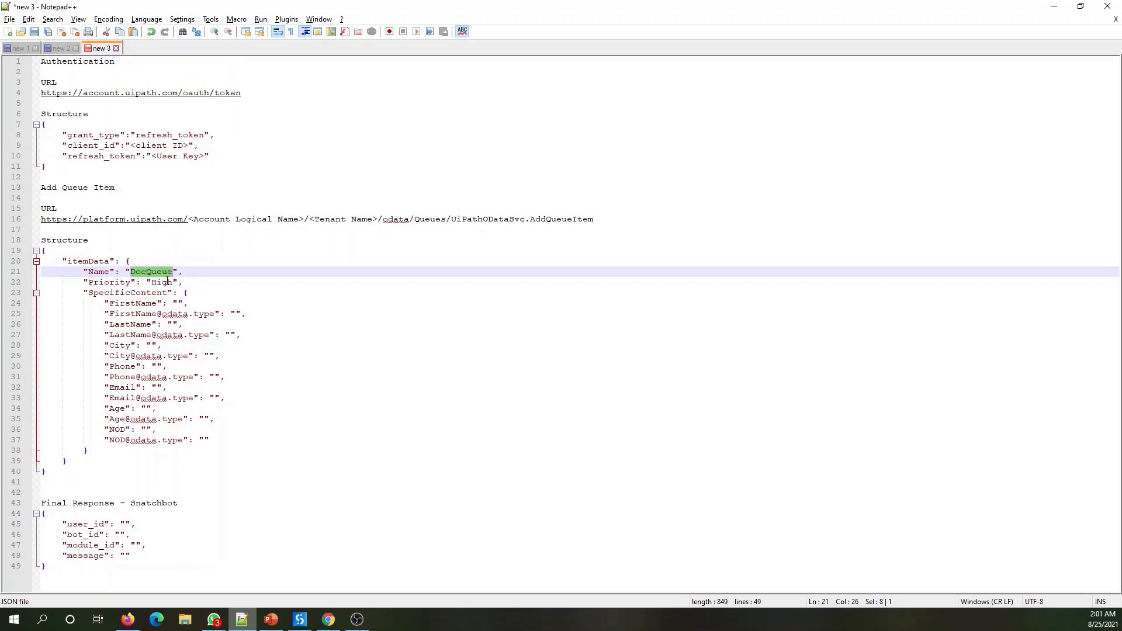
pyautogui.doubleClick(166, 282)
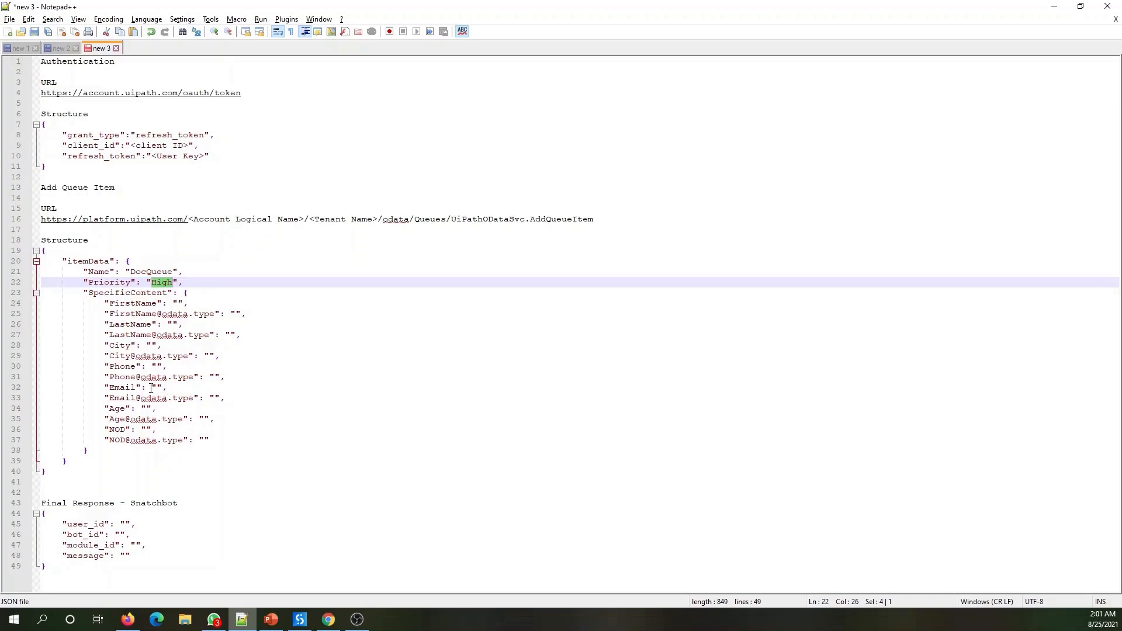
pyautogui.doubleClick(135, 304)
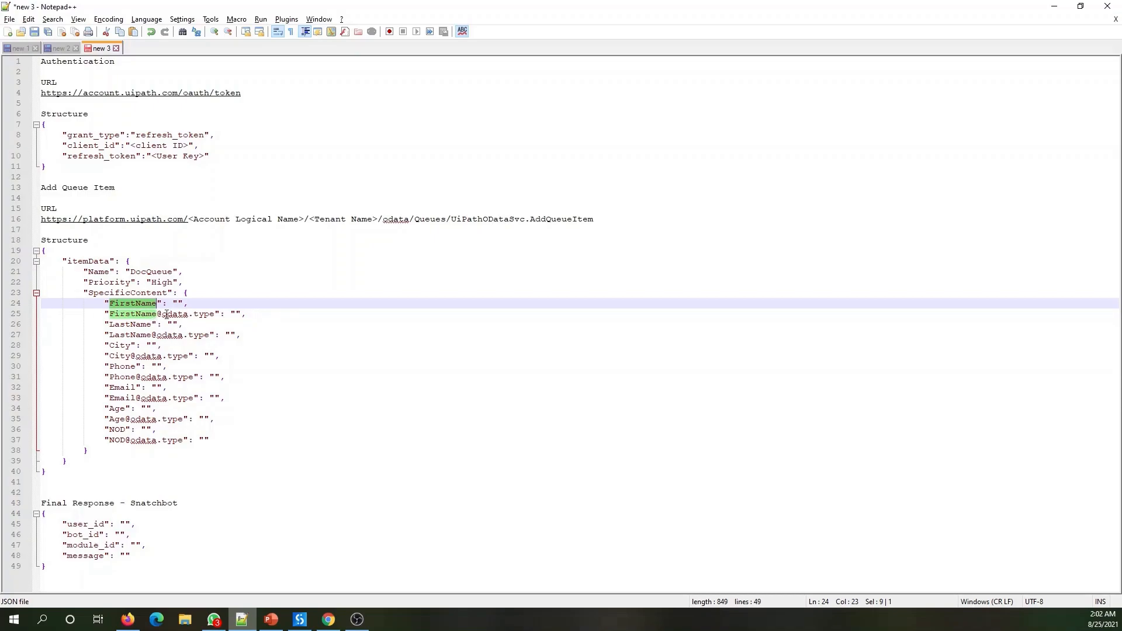
pyautogui.doubleClick(147, 314)
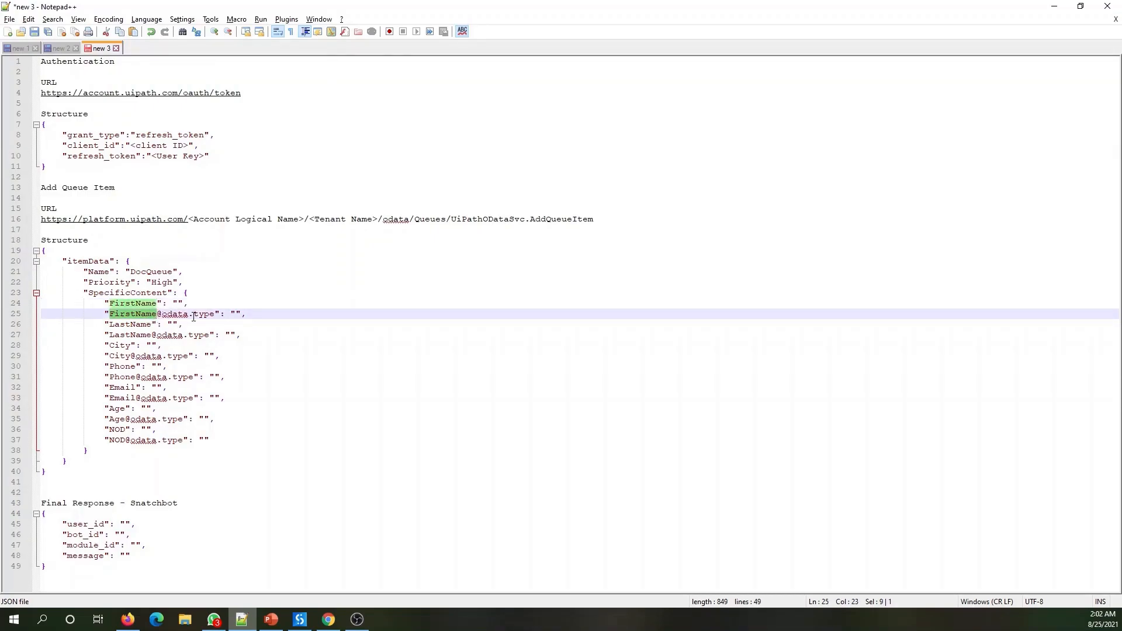
pyautogui.click(236, 315)
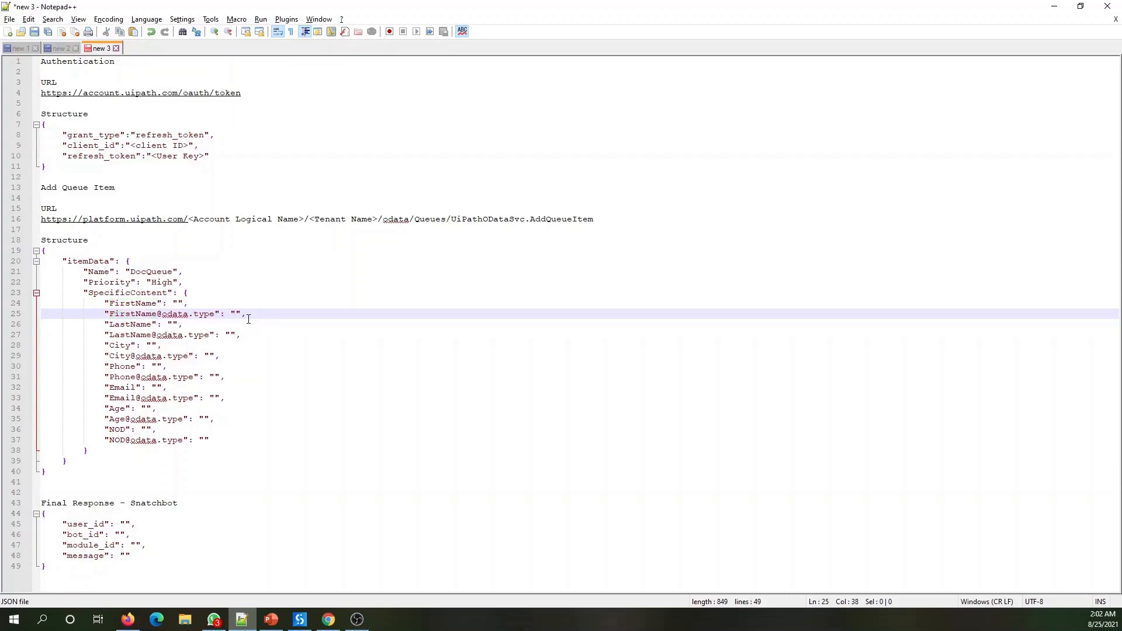
# - Select and copy the Add Queue Item JSON block (lines 19–40), then go back to Integromat
pyautogui.moveTo(66, 475); pyautogui.dragTo(36, 251)
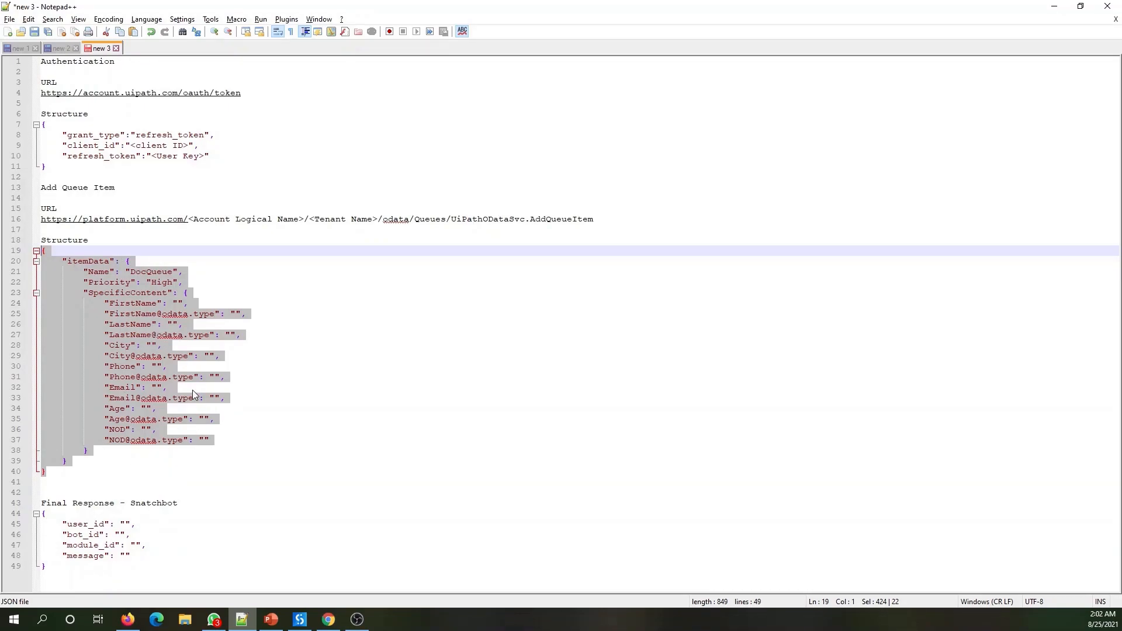
pyautogui.click(74, 471)
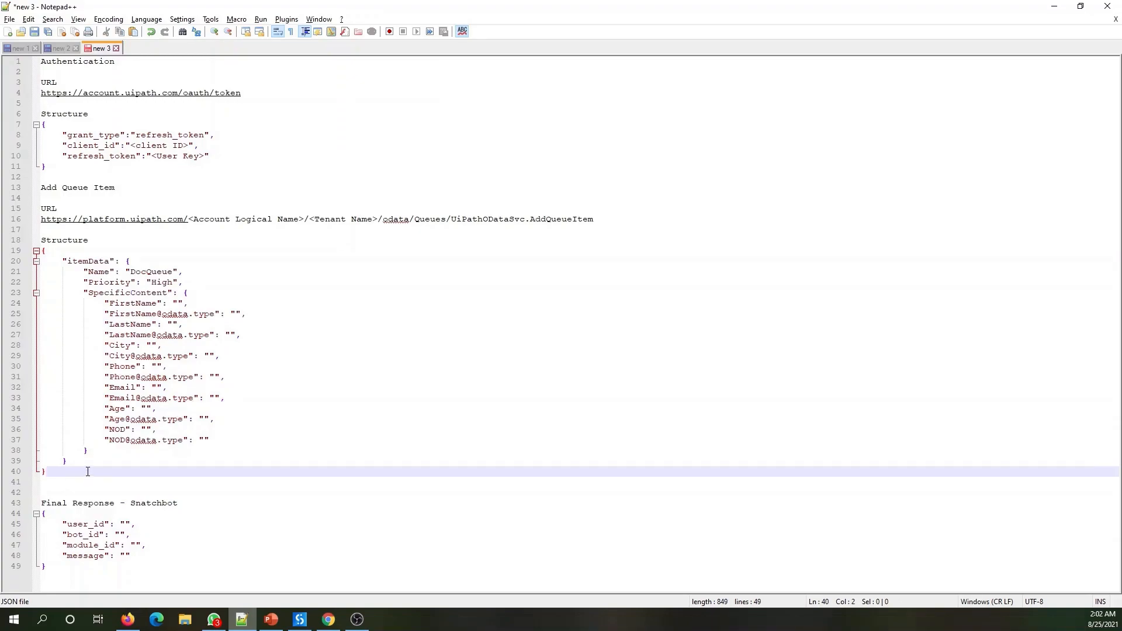
pyautogui.moveTo(86, 471); pyautogui.dragTo(38, 250)
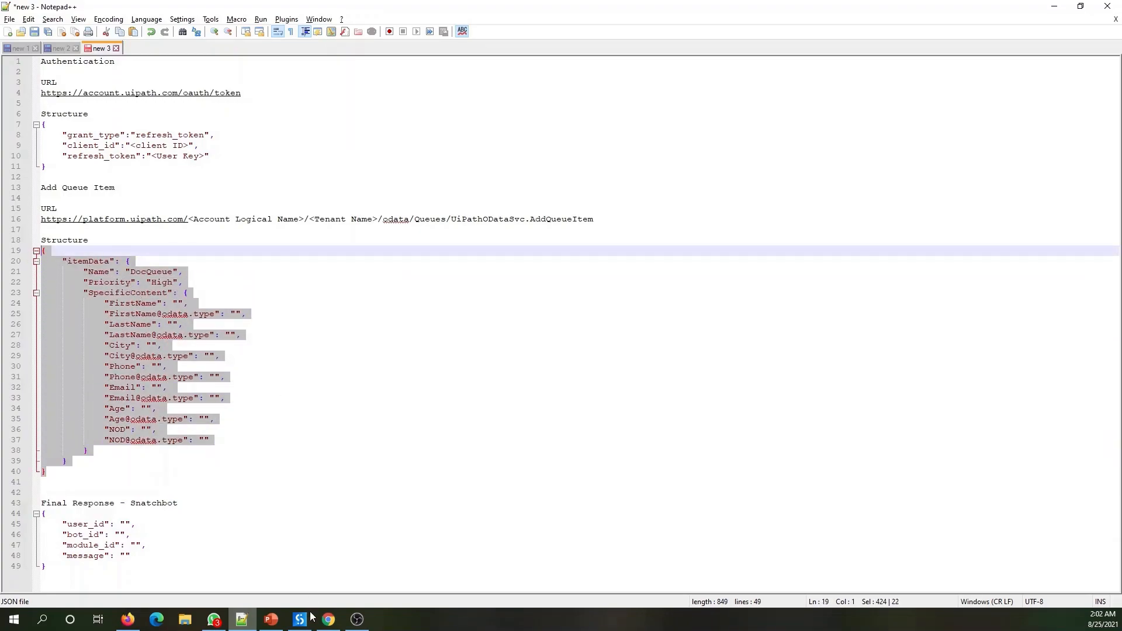
pyautogui.click(327, 621)
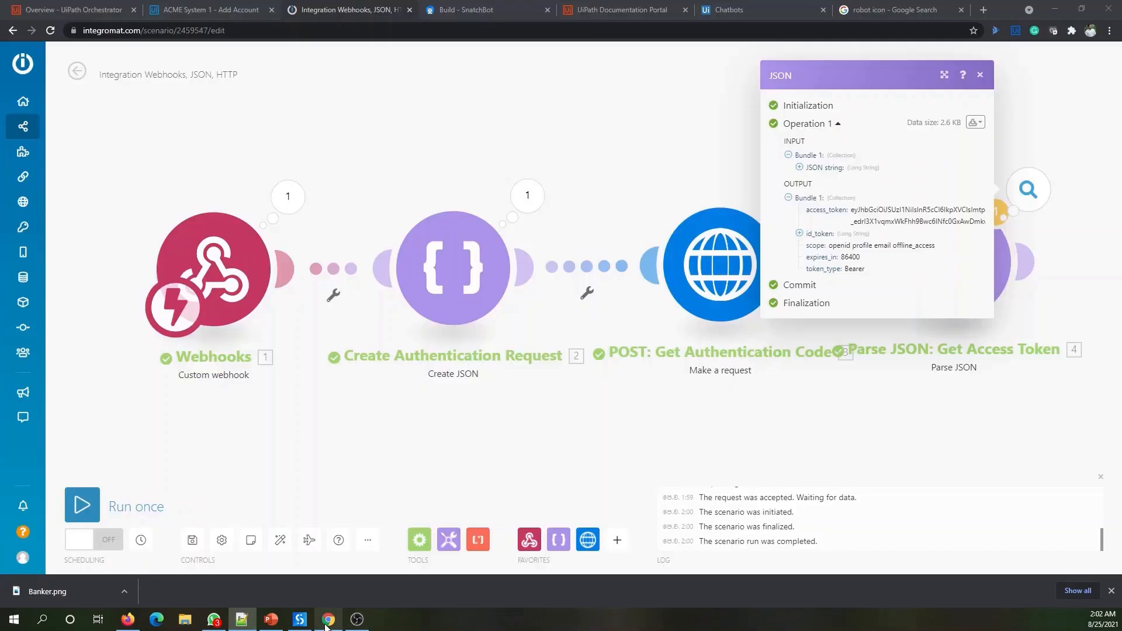
# - Add a Create JSON module after Parse JSON: Get Access Token and start a new data structure
pyautogui.click(876, 440)
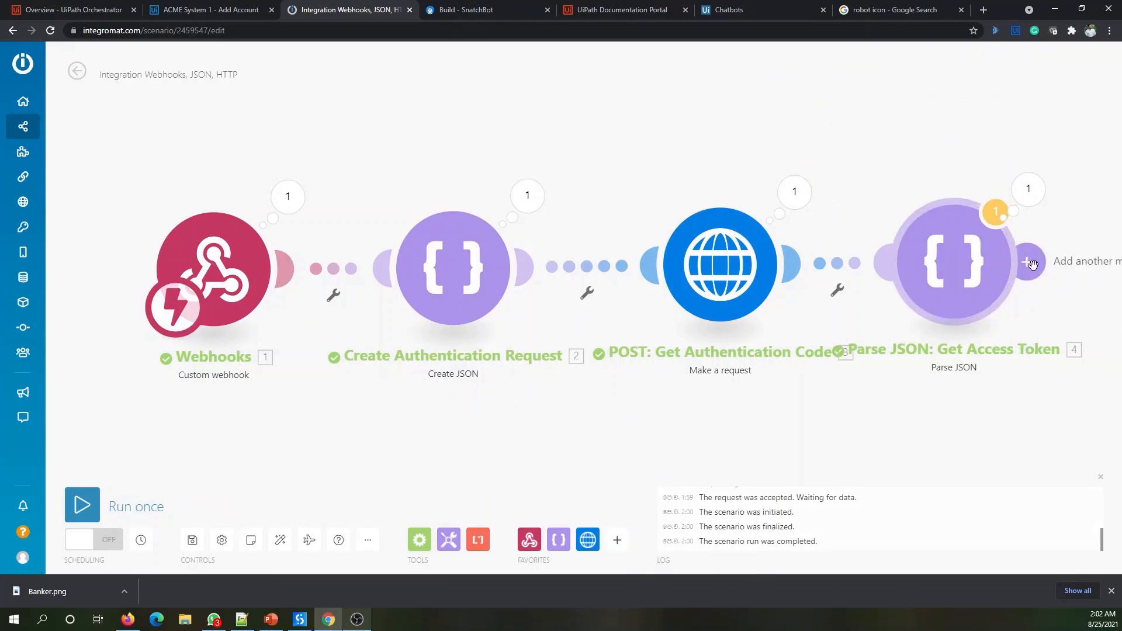
pyautogui.click(1032, 265)
pyautogui.click(915, 237)
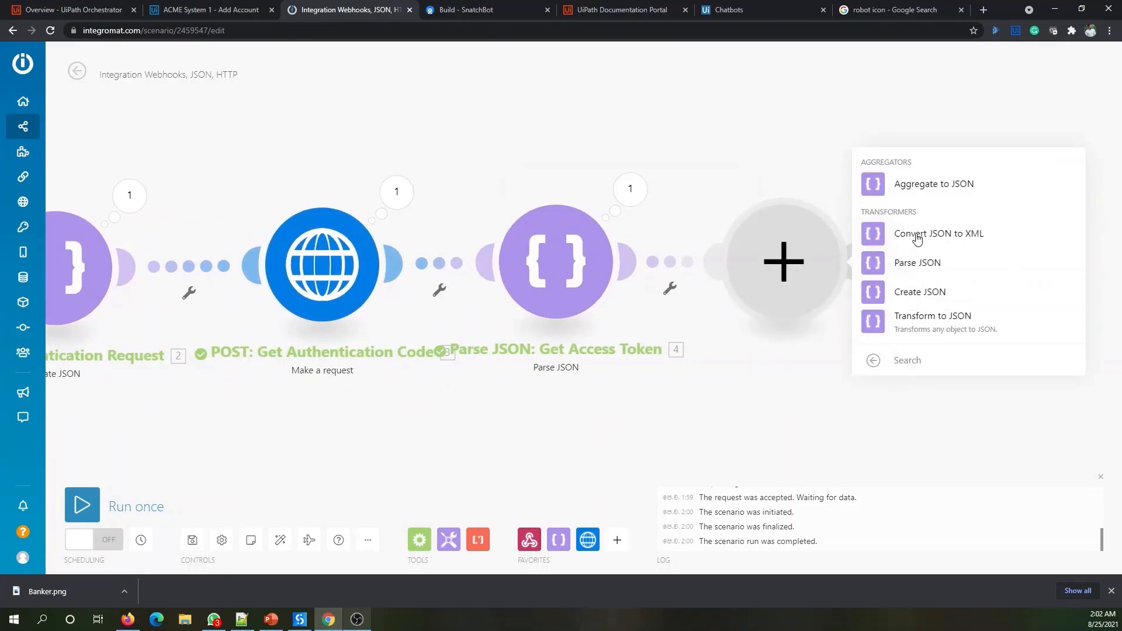
pyautogui.click(928, 292)
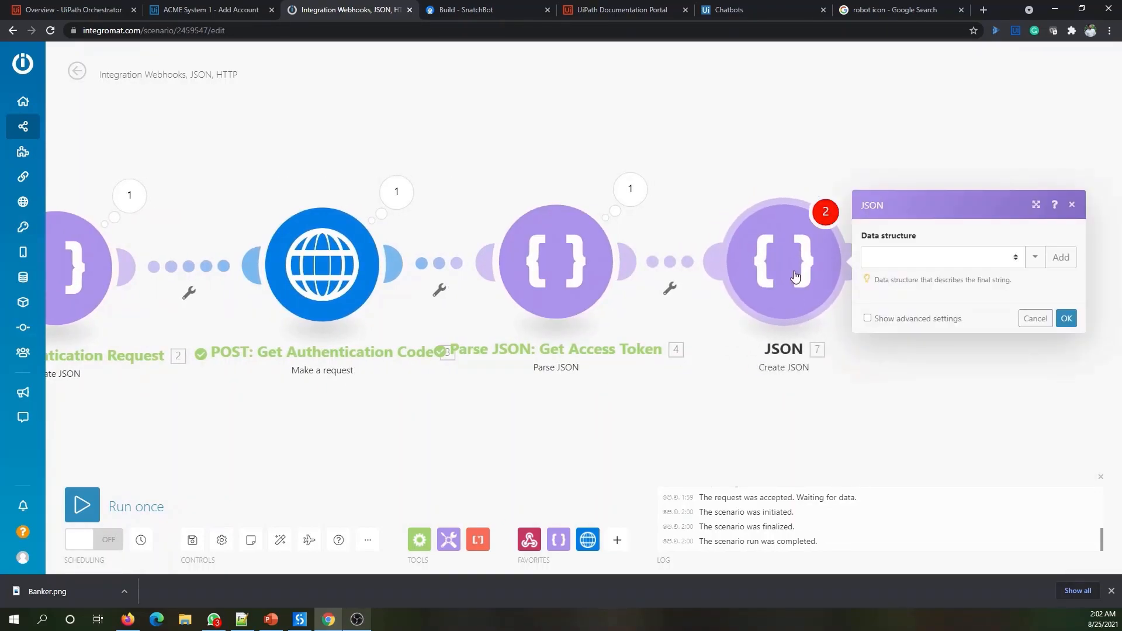
pyautogui.click(1065, 258)
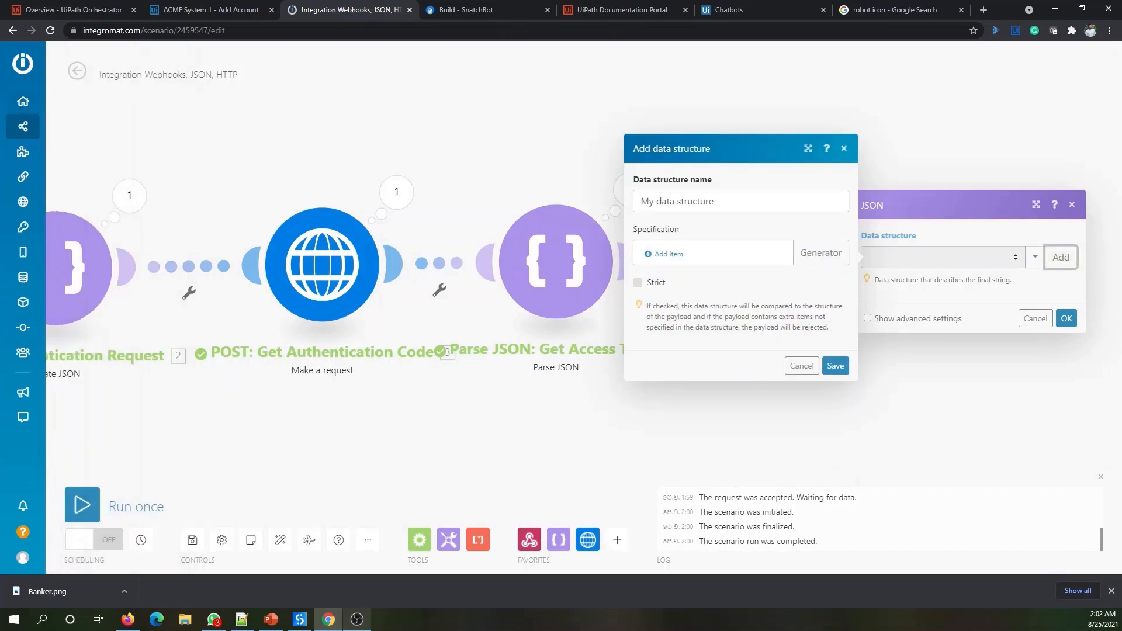
# - Name the structure 'CreateQueueItem for Bankers Queue' and paste the queue-item JSON as generator sample
pyautogui.hotkey('alt', 'Tab')
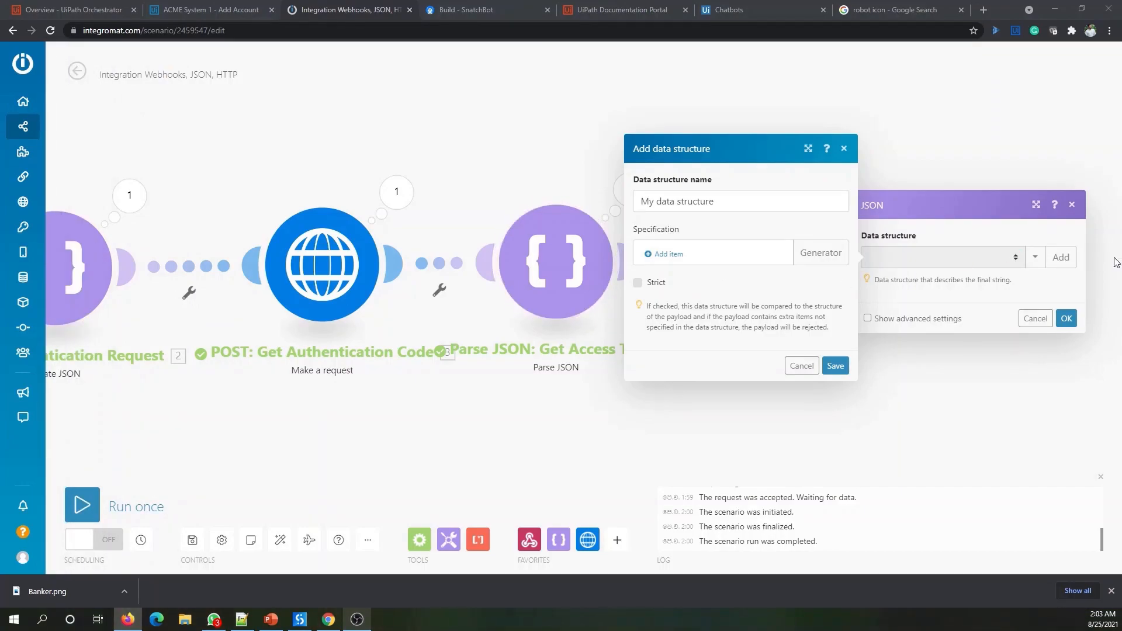
pyautogui.click(712, 203)
pyautogui.moveTo(755, 205); pyautogui.dragTo(582, 205)
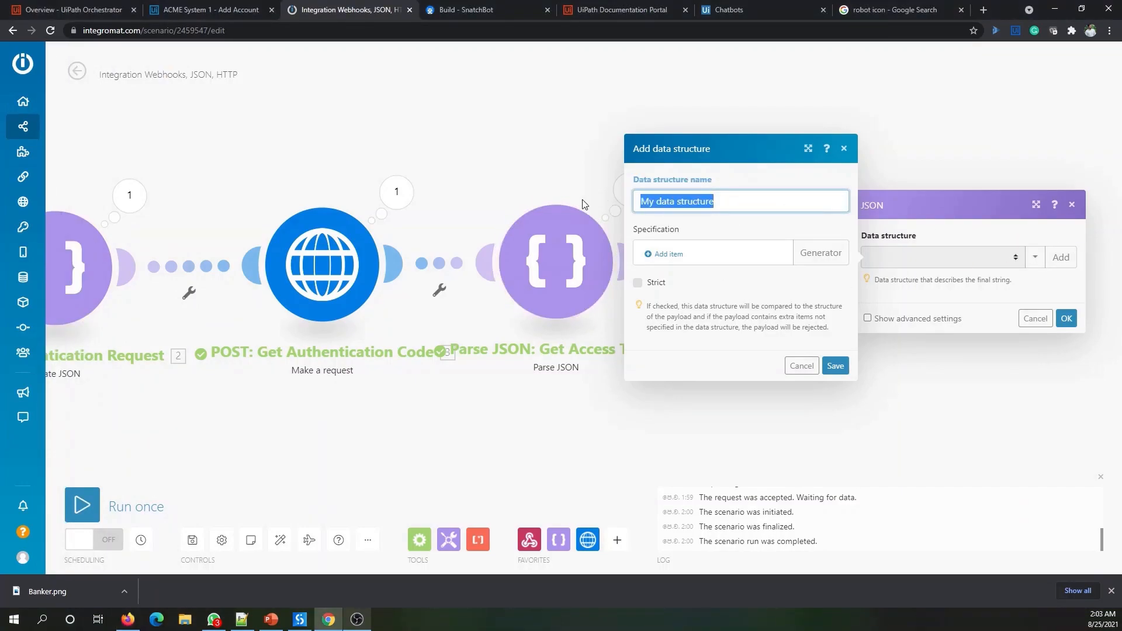
pyautogui.write('Create')
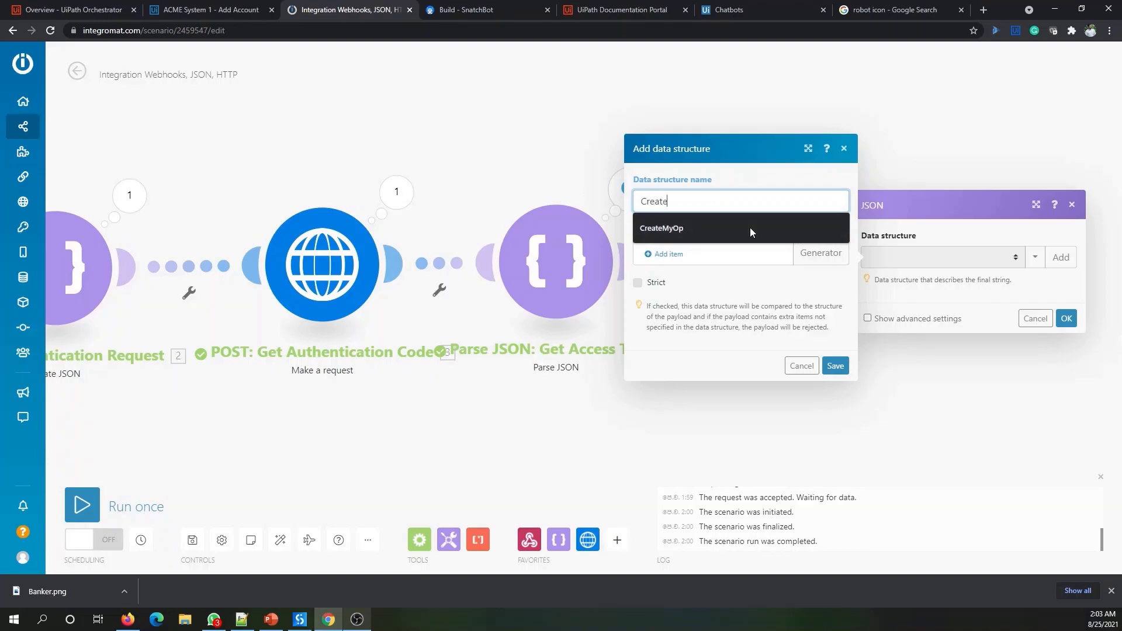
pyautogui.write('Queue')
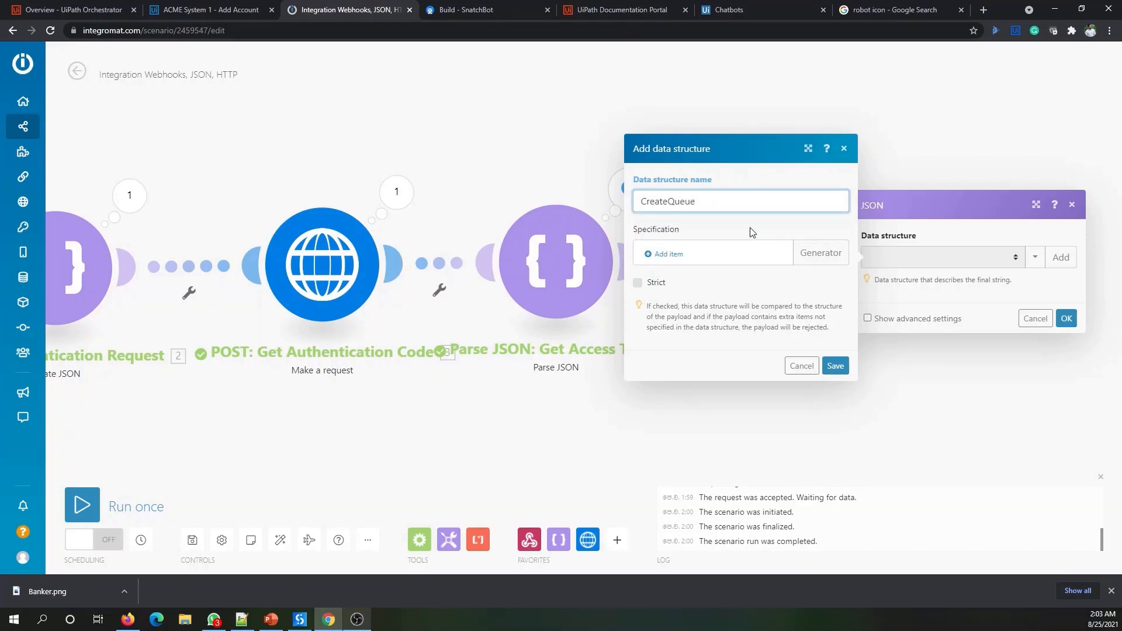
pyautogui.write('Item for Bankers Queue')
pyautogui.click(823, 257)
pyautogui.click(937, 257)
pyautogui.hotkey('ctrl', 'v')
pyautogui.scroll(5, 941, 269)
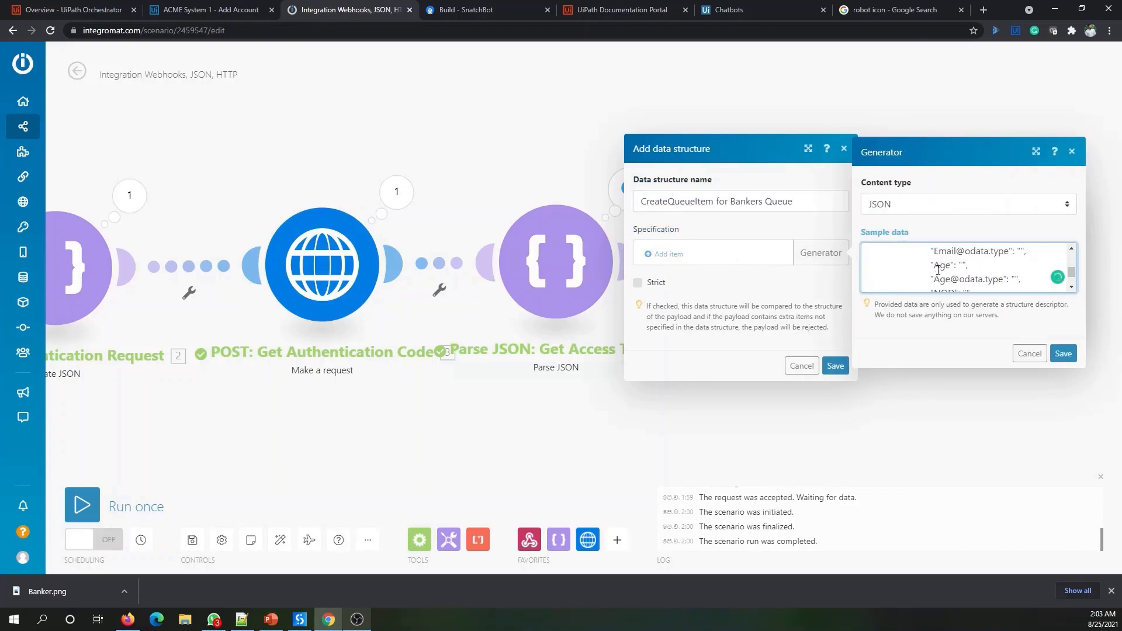
pyautogui.scroll(-3, 993, 272)
pyautogui.scroll(3, 959, 280)
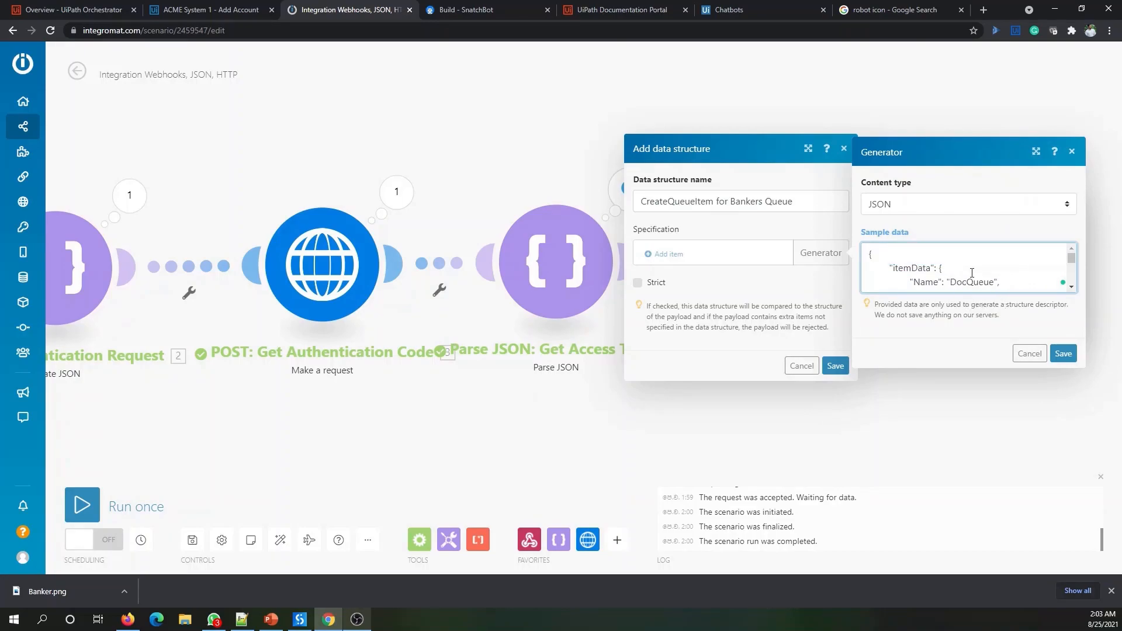
pyautogui.scroll(-3, 965, 275)
pyautogui.scroll(3, 1020, 265)
# - Generate the structure and expand it to check Name, Priority and SpecificContent fields like FirstName
pyautogui.click(1063, 354)
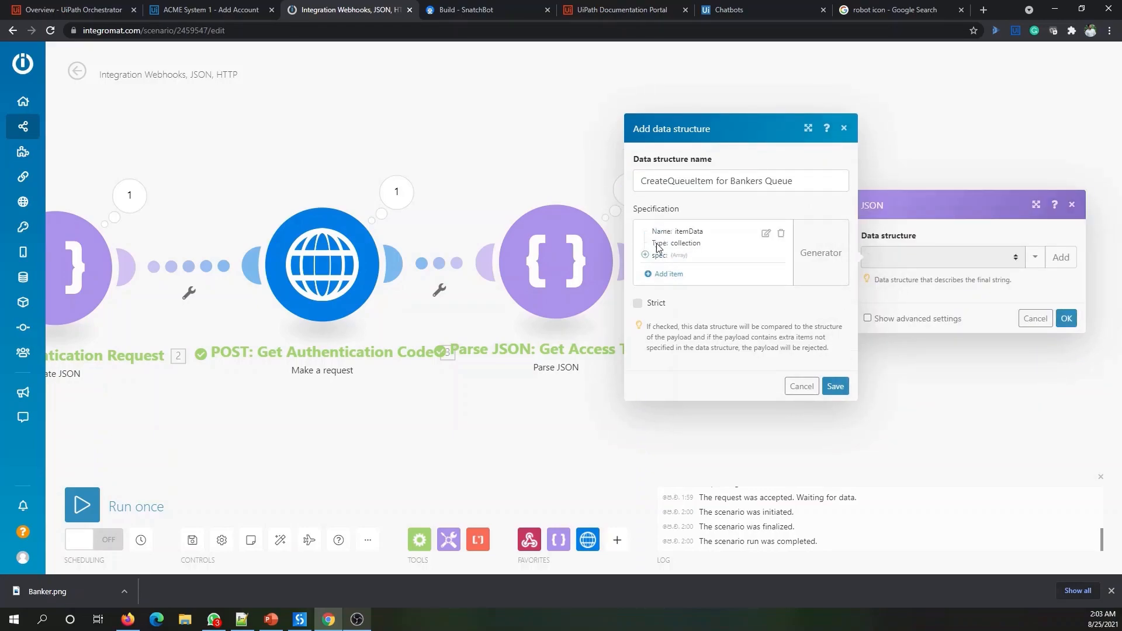
pyautogui.click(645, 255)
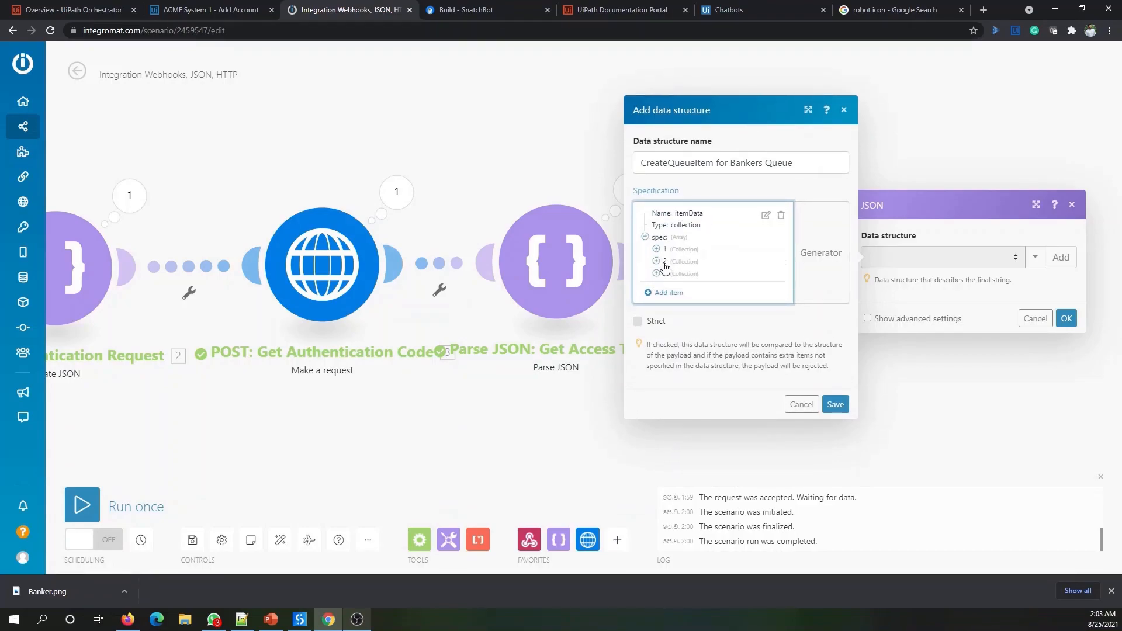
pyautogui.click(656, 249)
pyautogui.click(656, 261)
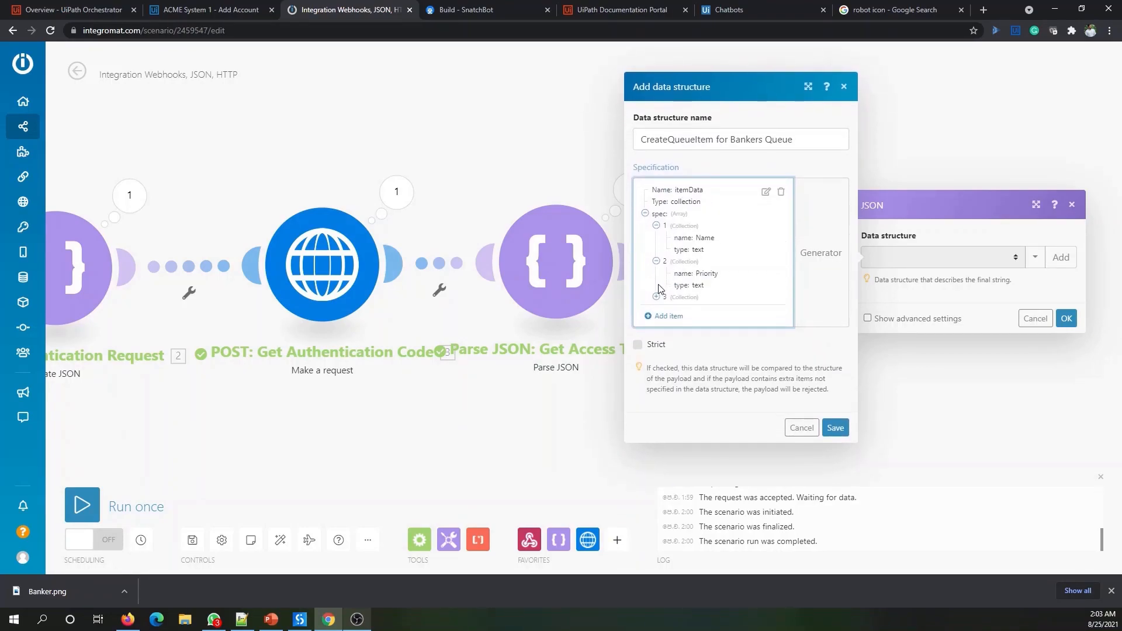
pyautogui.click(656, 297)
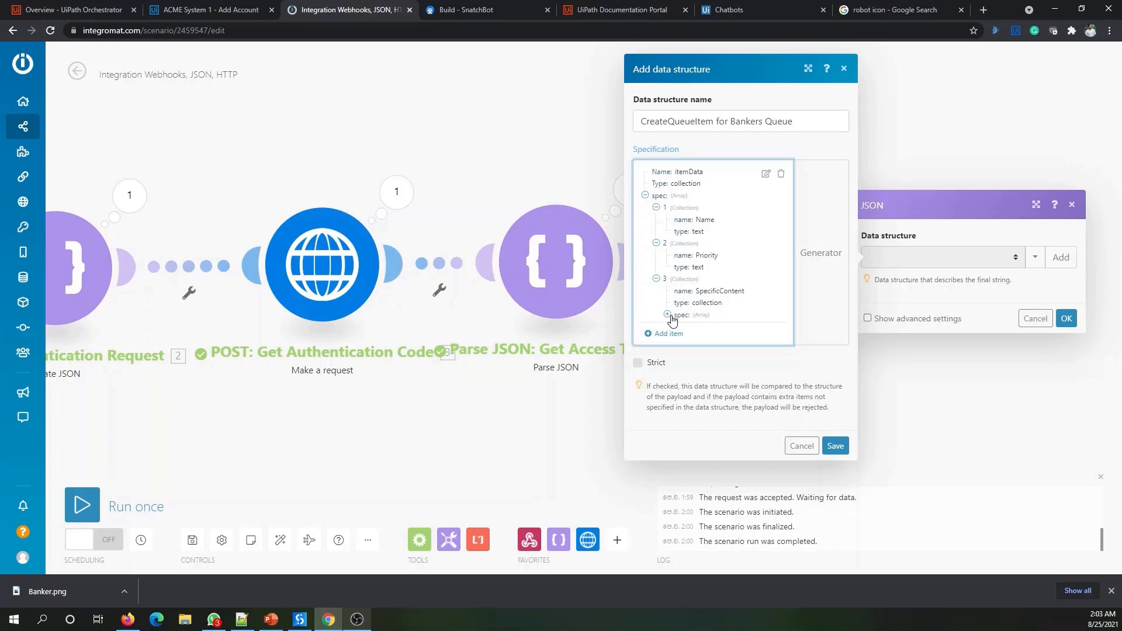
pyautogui.click(666, 314)
pyautogui.click(679, 320)
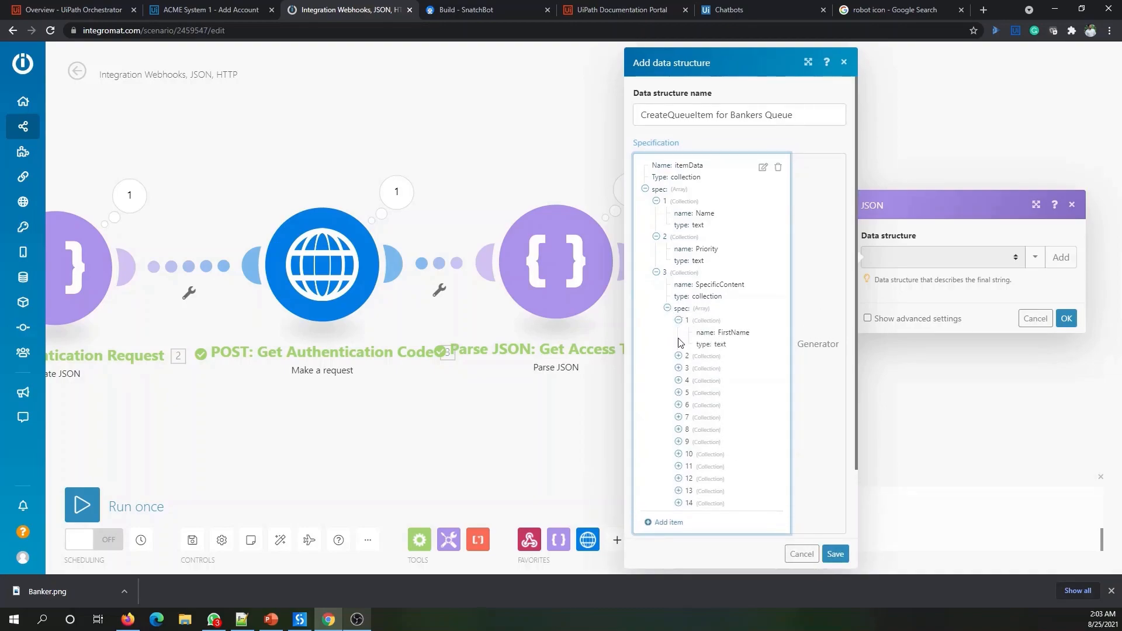
pyautogui.click(678, 356)
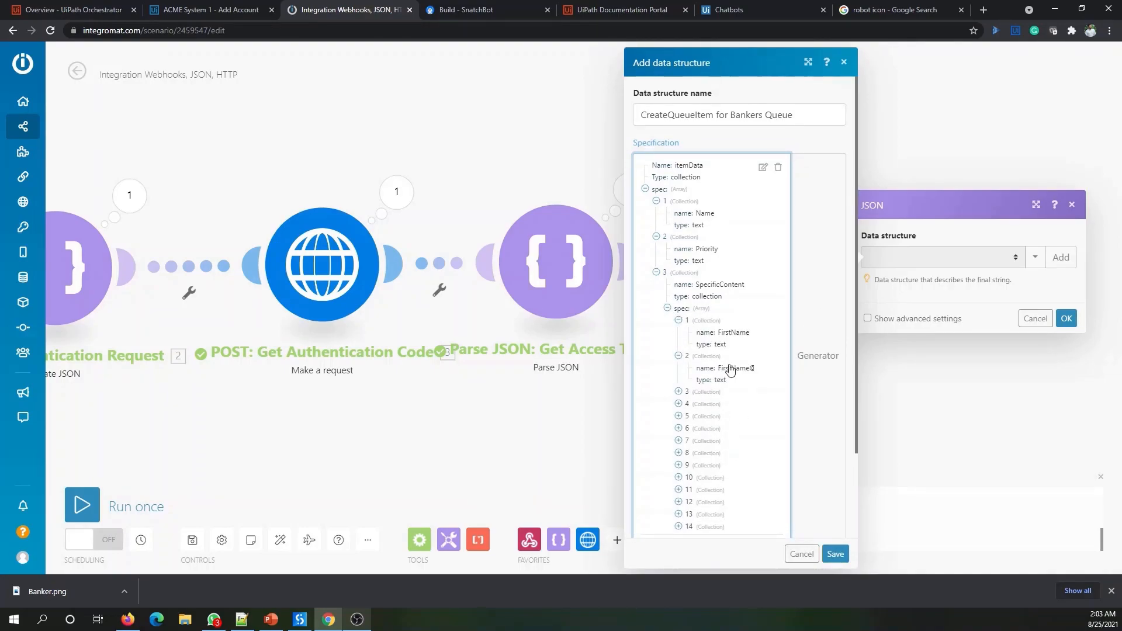
pyautogui.scroll(-2, 745, 330)
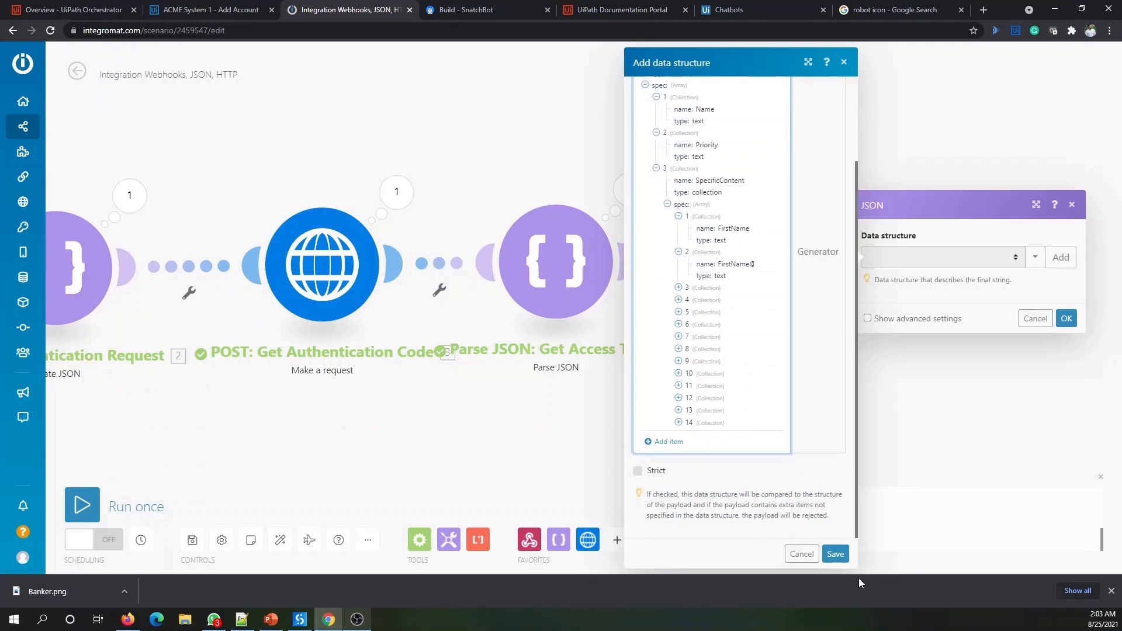
# - Save the CreateQueueItem for Bankers Queue structure and confirm the Create JSON settings
pyautogui.click(836, 555)
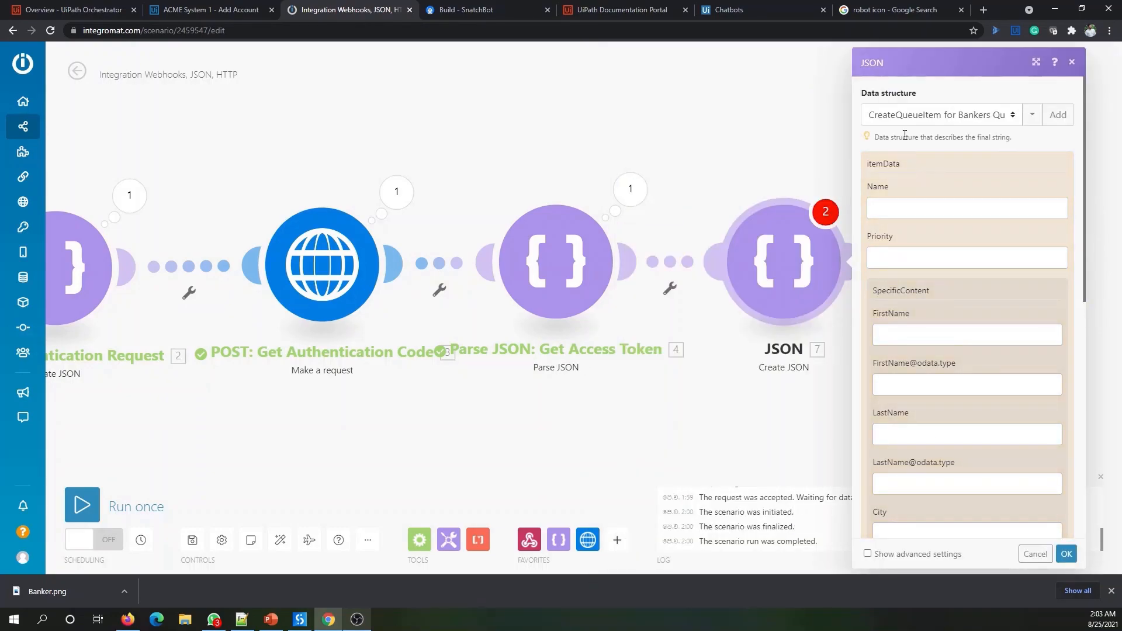
pyautogui.scroll(-5, 915, 351)
pyautogui.scroll(5, 935, 462)
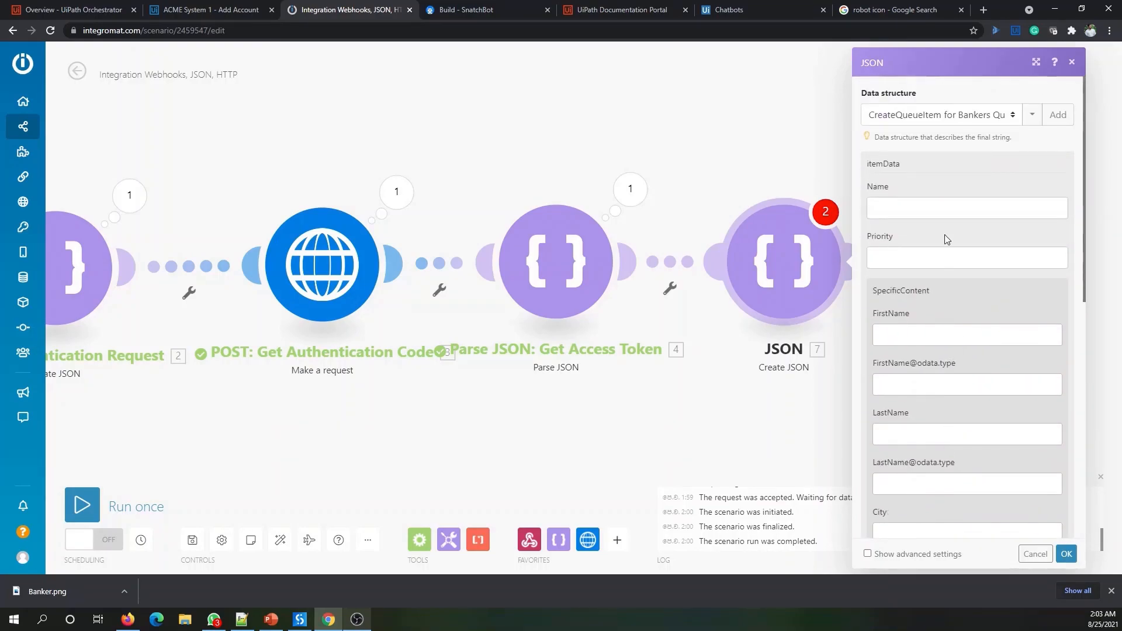
pyautogui.scroll(-5, 935, 245)
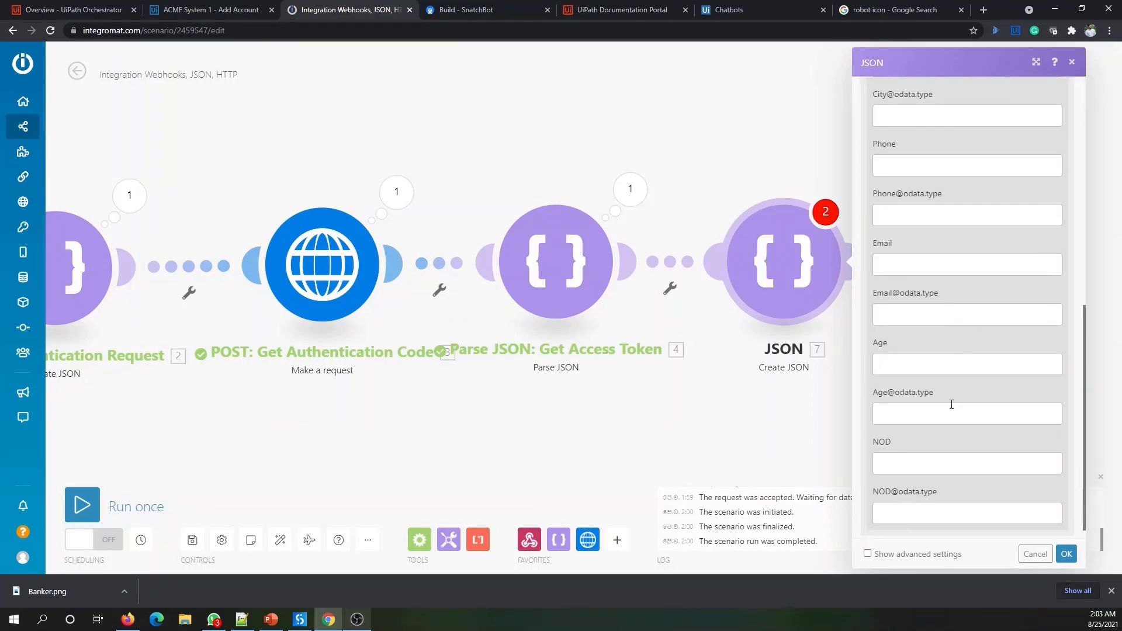
pyautogui.click(1066, 554)
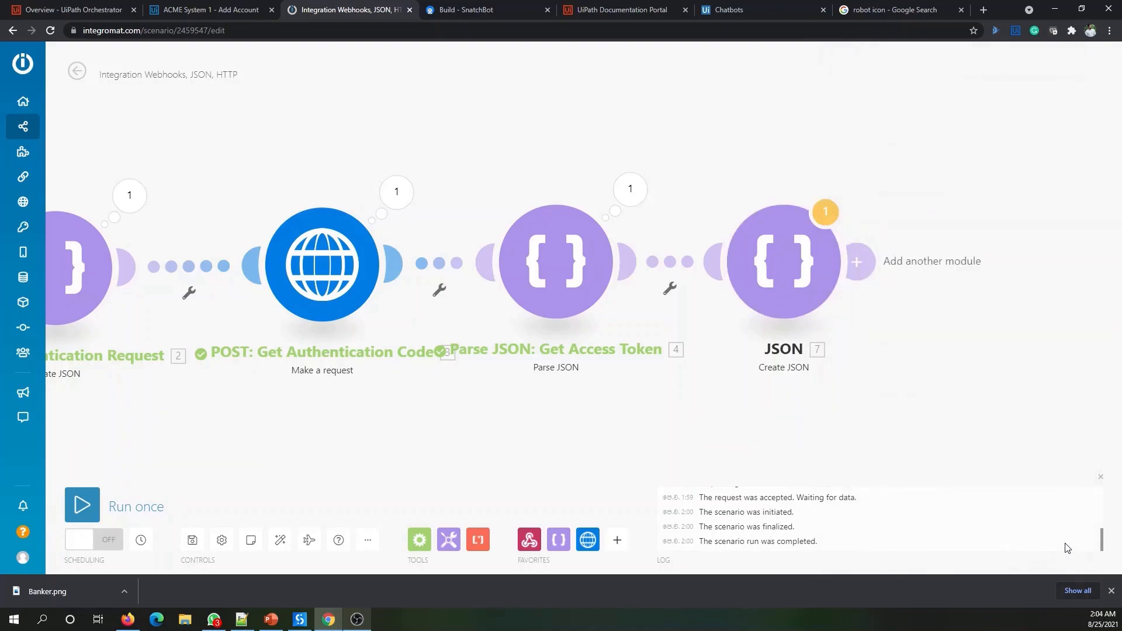
# - Rename the fifth JSON module to 'Create QItem Reqeust'
pyautogui.rightClick(812, 275)
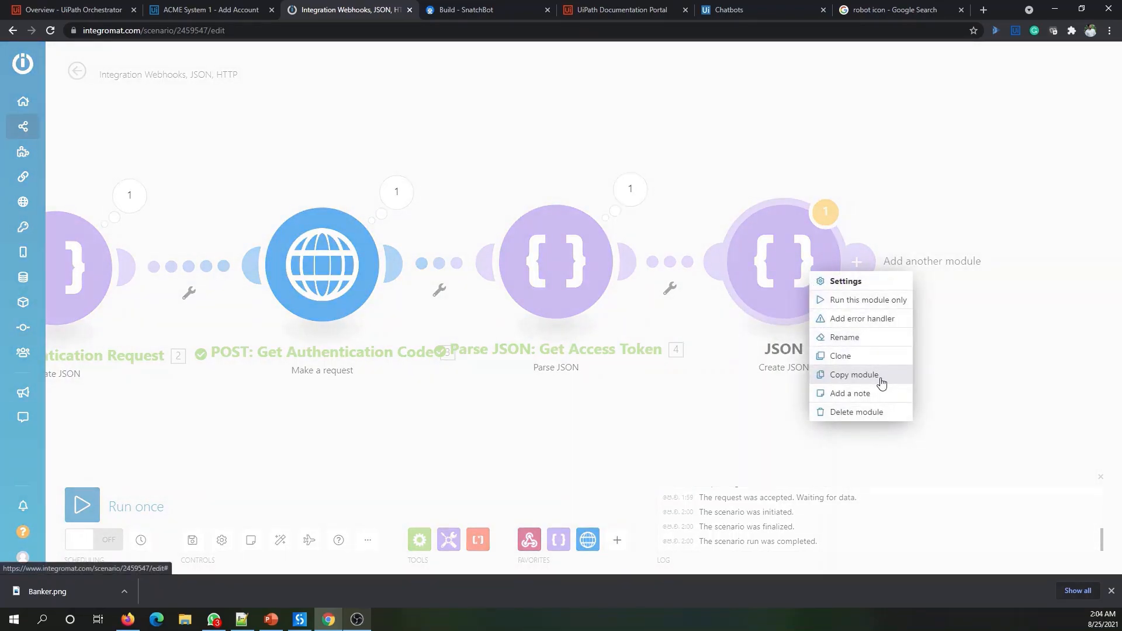
pyautogui.click(874, 337)
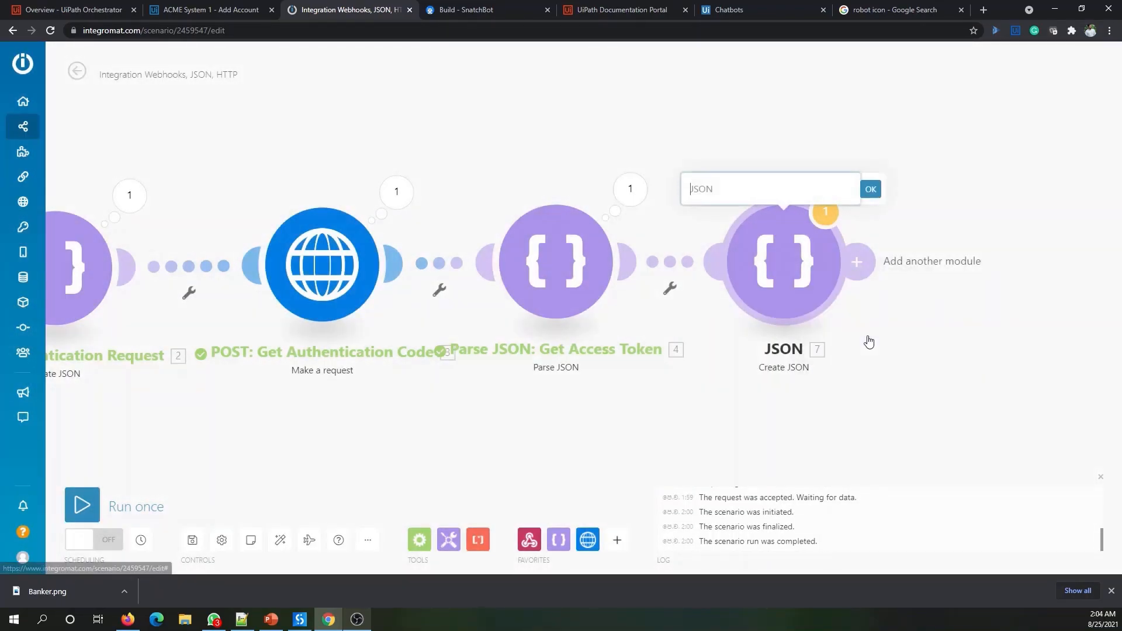
pyautogui.write('Cre')
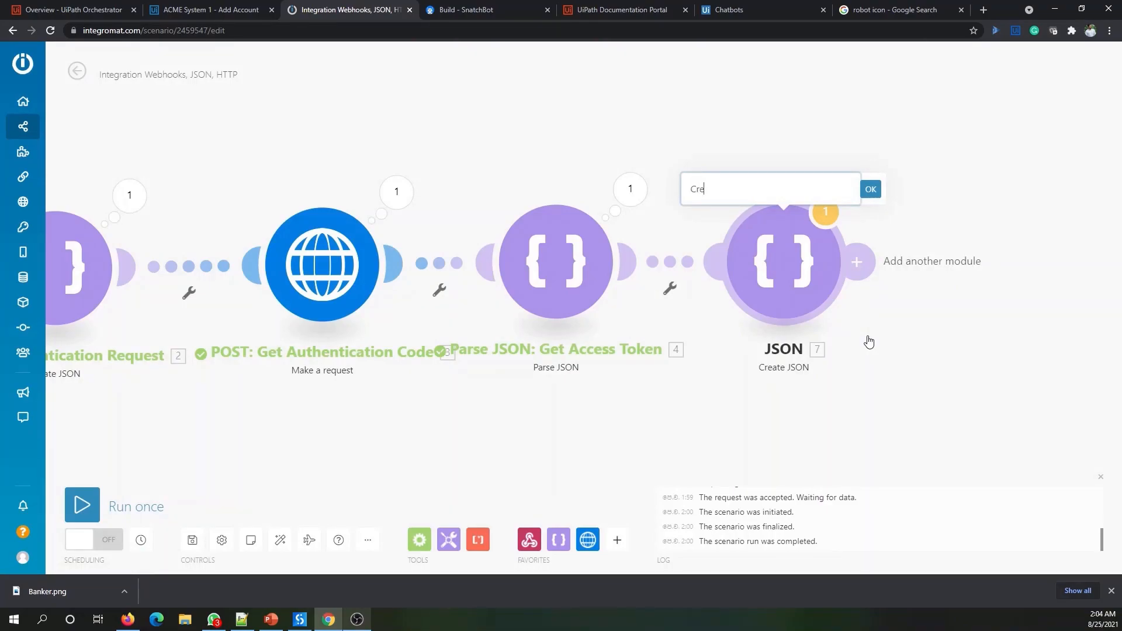
pyautogui.write('ate QItem Reqeust')
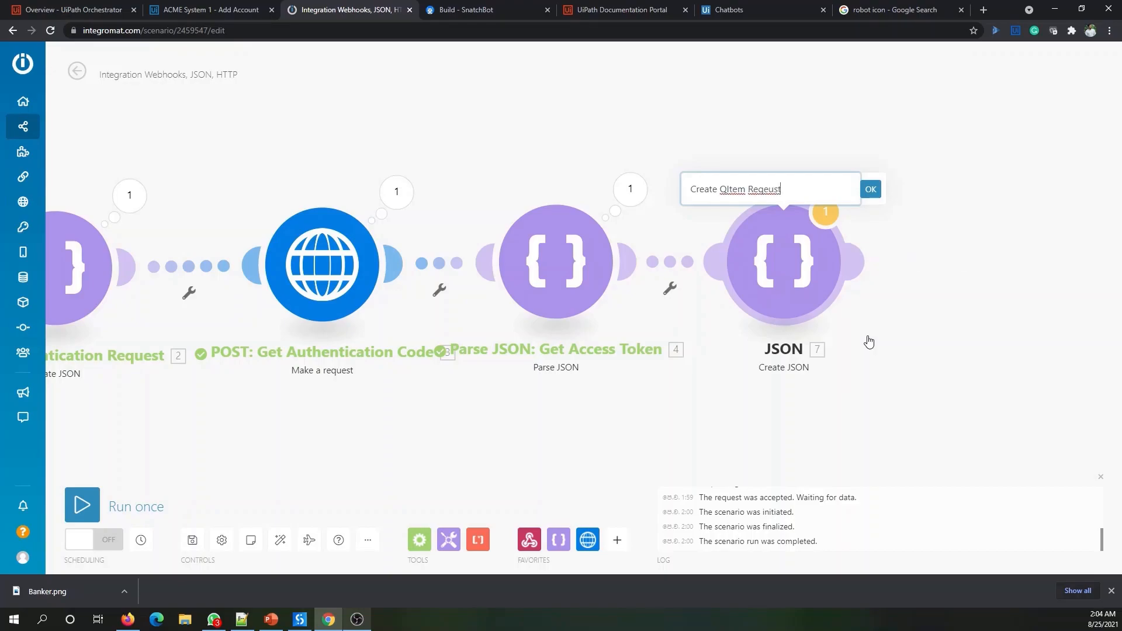
pyautogui.click(871, 189)
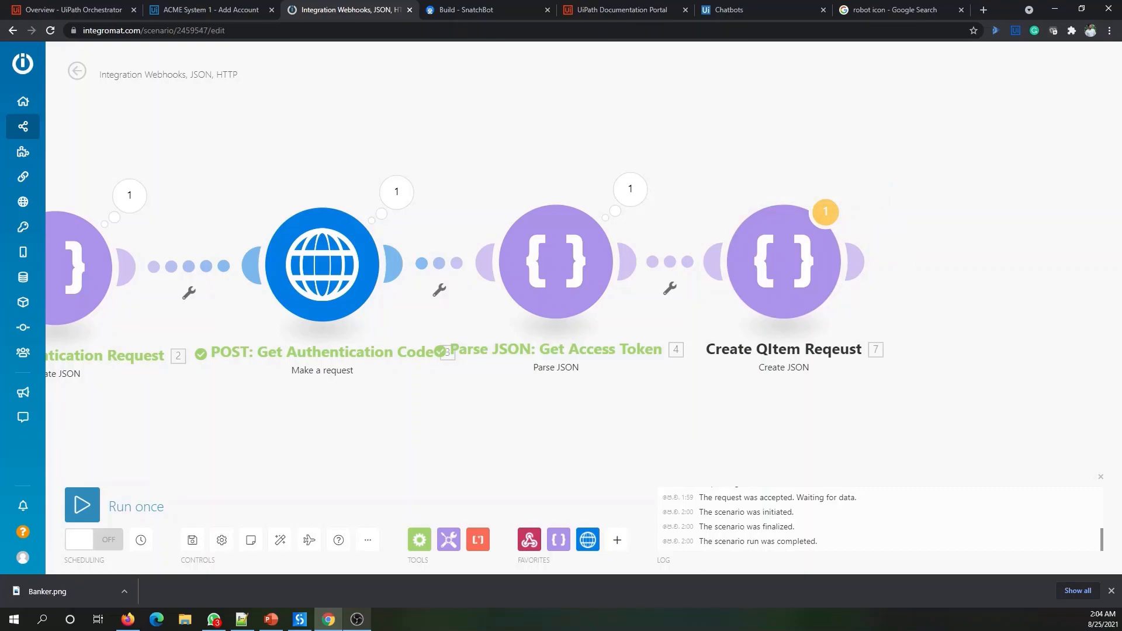
pyautogui.click(357, 620)
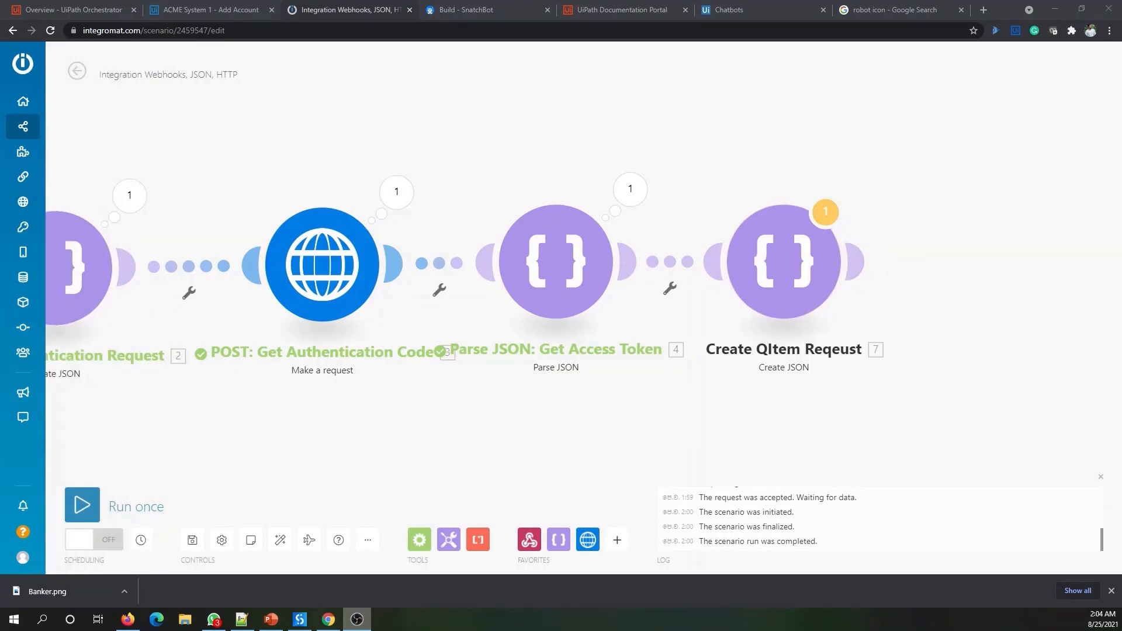
# - Reopen the Create QItem Reqeust settings at the Name field, then bring up the UiPath Orchestrator overview
pyautogui.hotkey('alt', 'Tab')
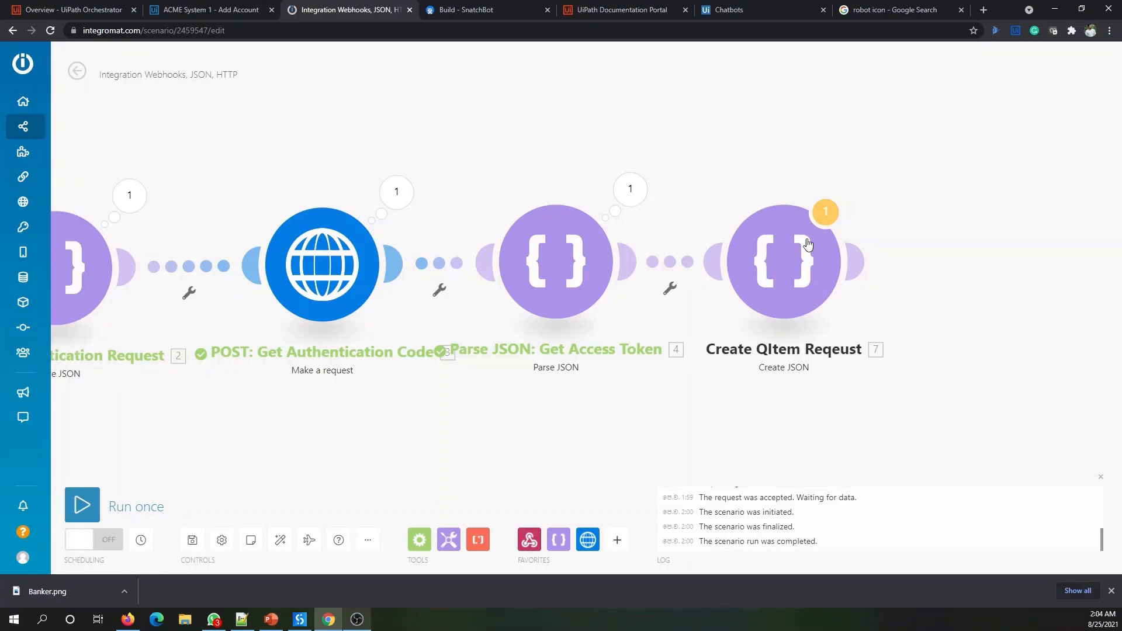
pyautogui.click(786, 276)
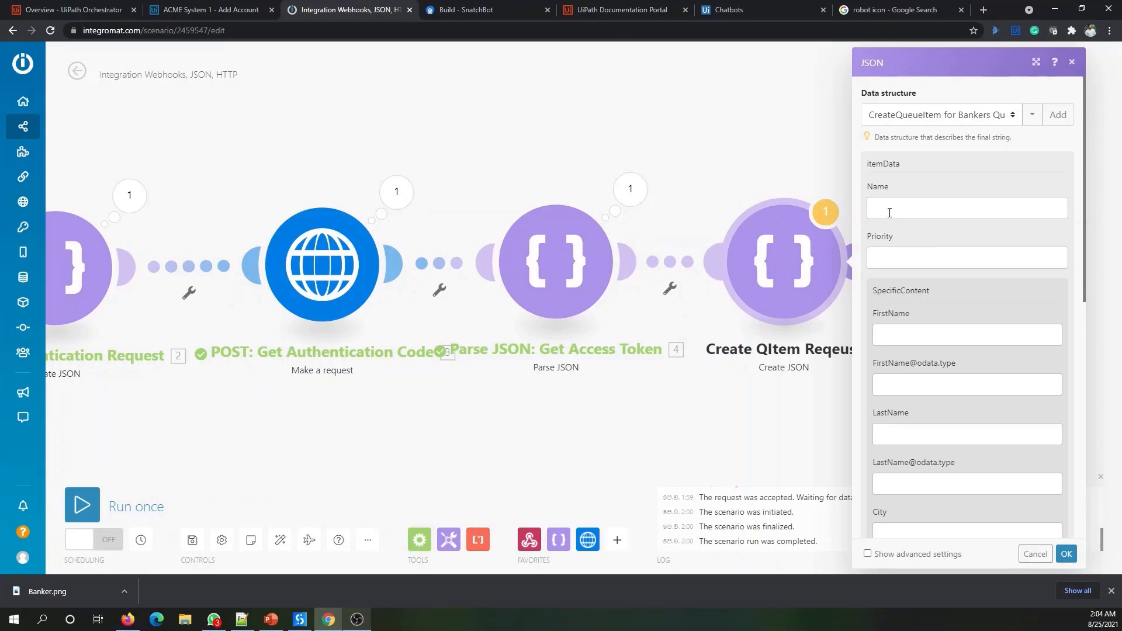
pyautogui.click(889, 213)
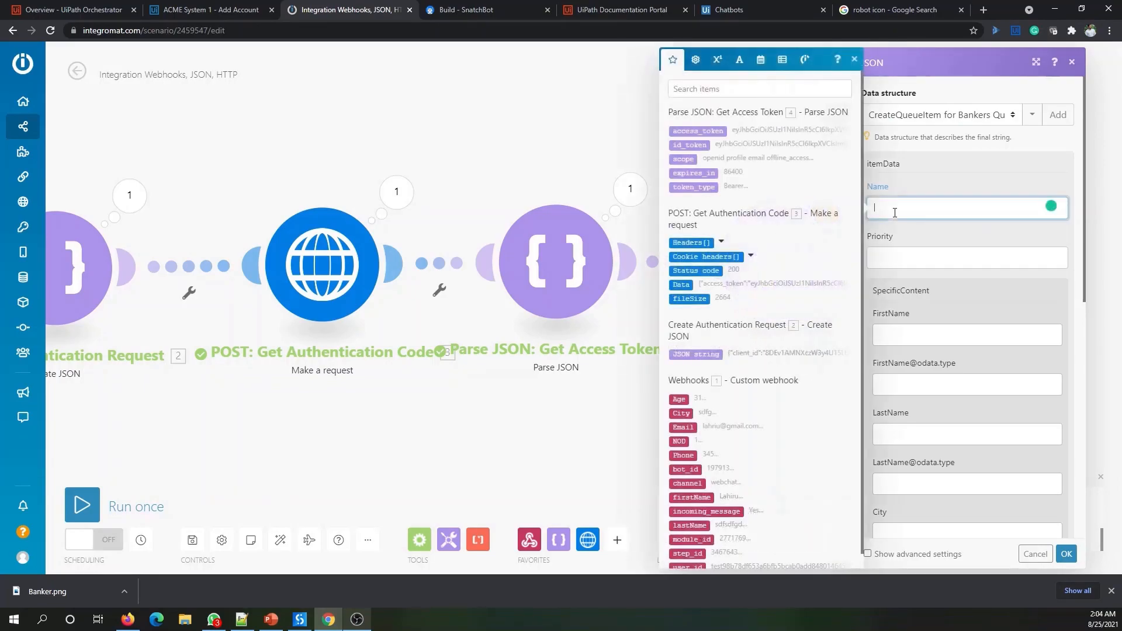
pyautogui.click(110, 16)
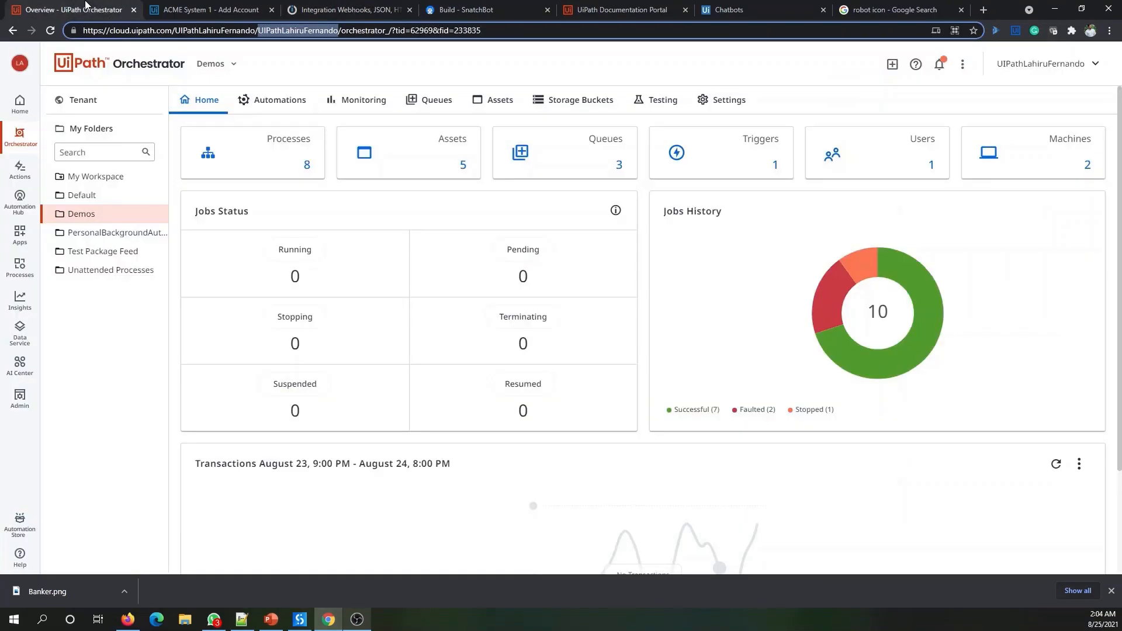
# - Copy the BankersQueue name from the Orchestrator Queues list and return to Integromat
pyautogui.click(417, 110)
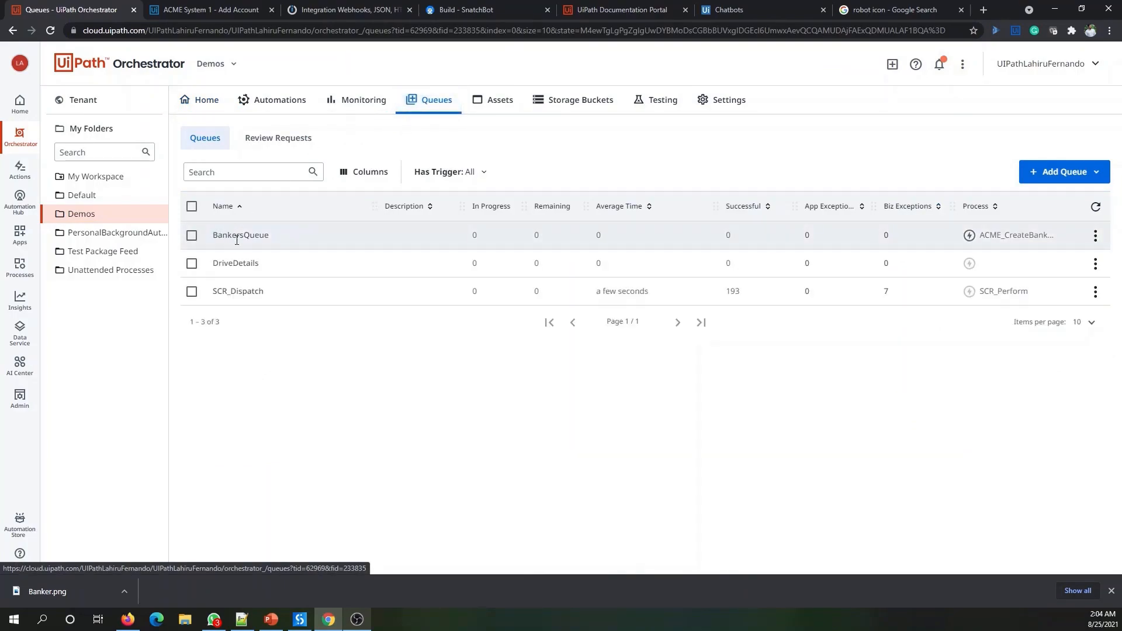
pyautogui.moveTo(212, 235); pyautogui.dragTo(268, 234)
pyautogui.hotkey('ctrl', 'c')
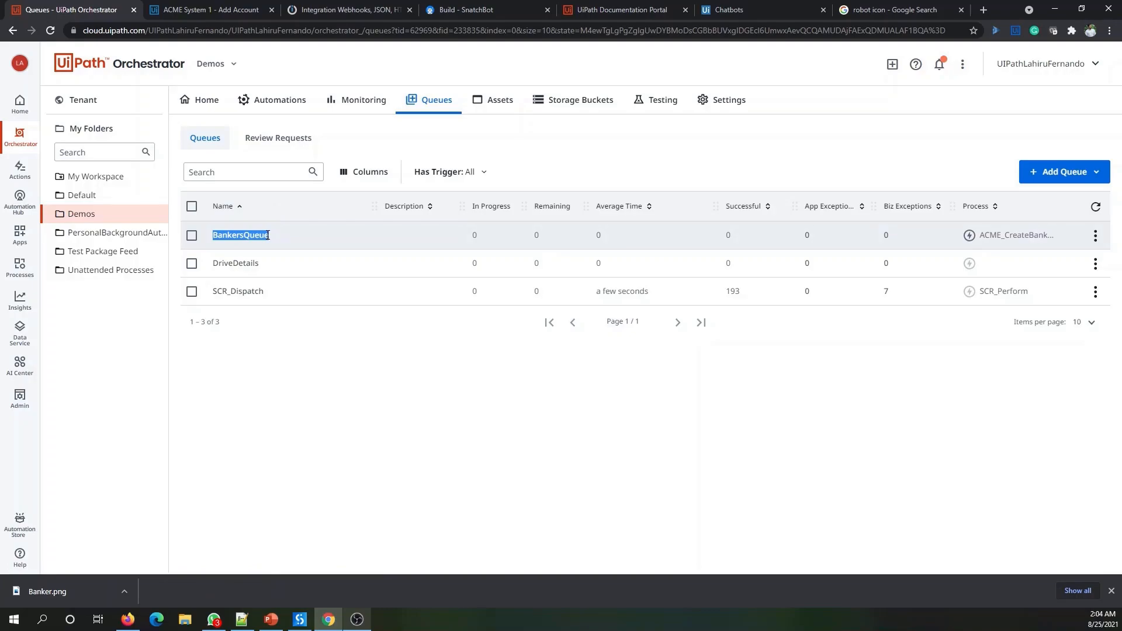
pyautogui.click(338, 7)
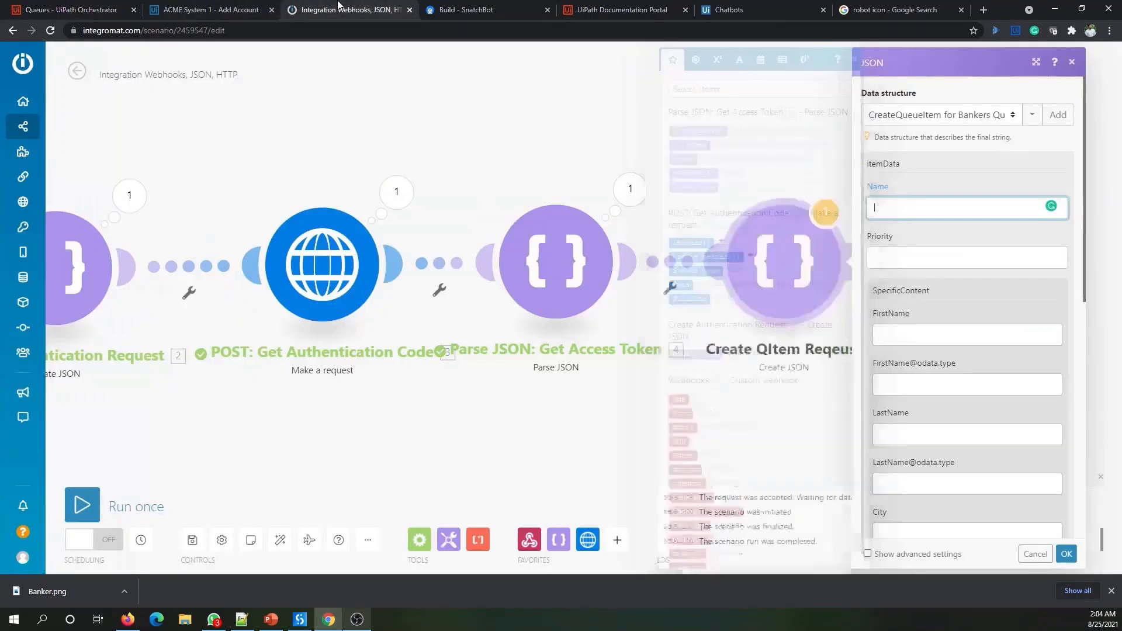
# - Fill the queue item Name with BankersQueue and Priority with Normal
pyautogui.hotkey('ctrl', 'v')
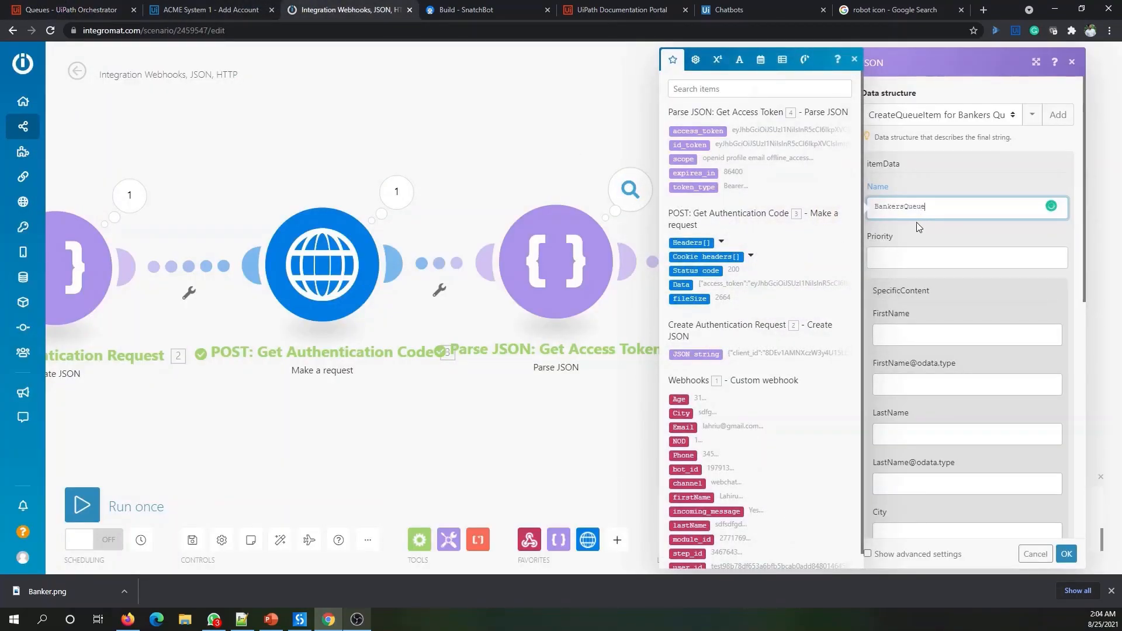
pyautogui.click(908, 268)
pyautogui.write('Normal')
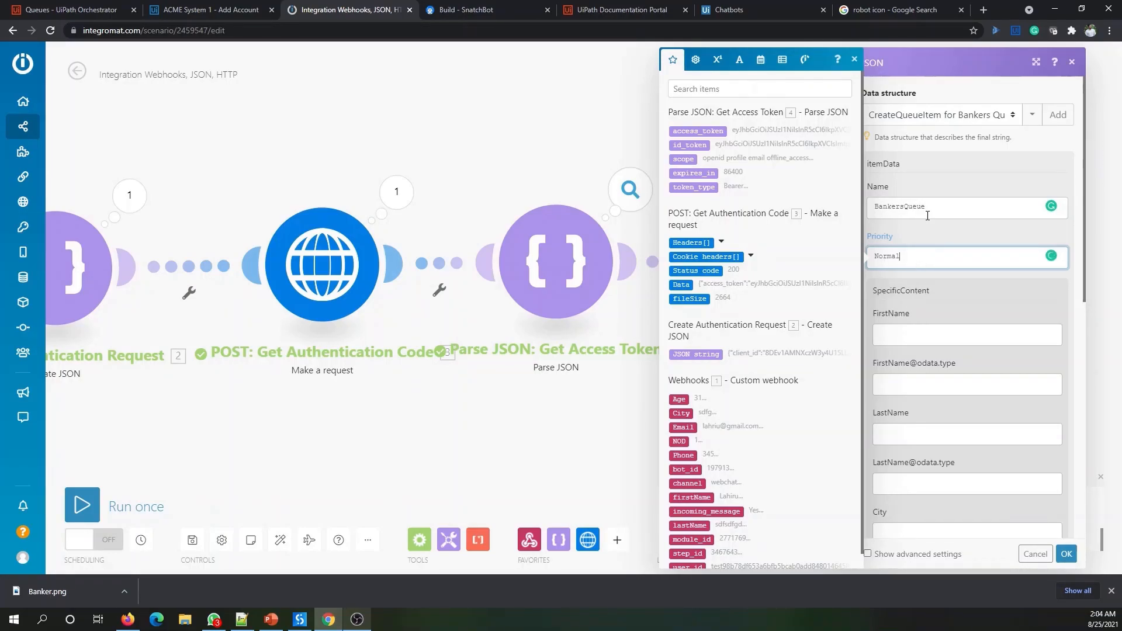
pyautogui.scroll(-1, 692, 374)
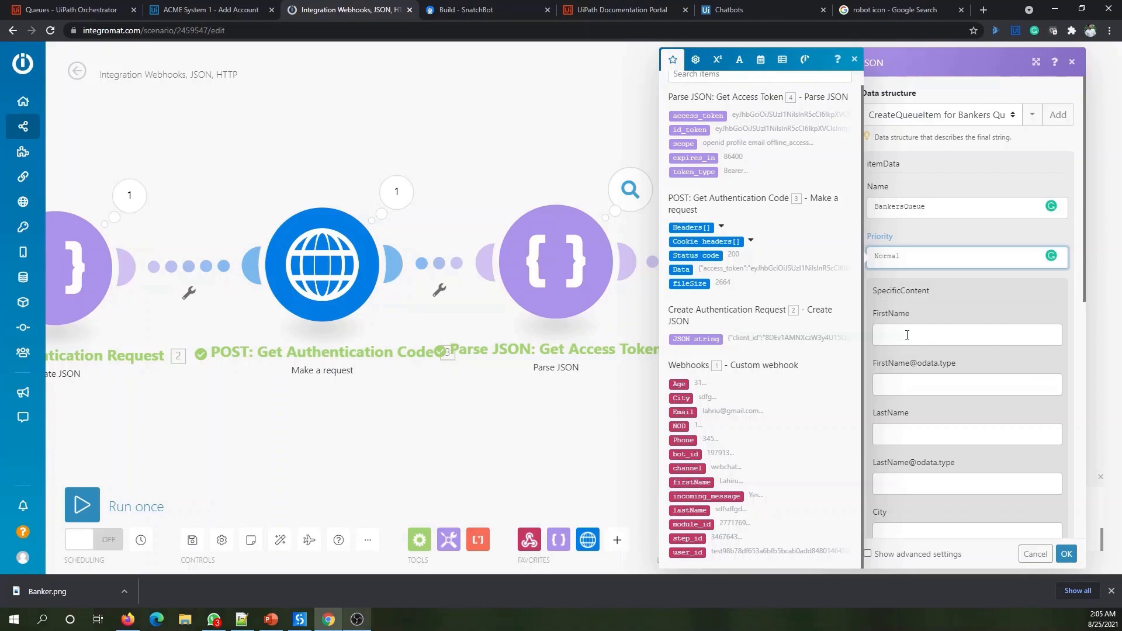
# - Map webhook firstName and lastName into FirstName and LastName, with String odata types
pyautogui.click(907, 335)
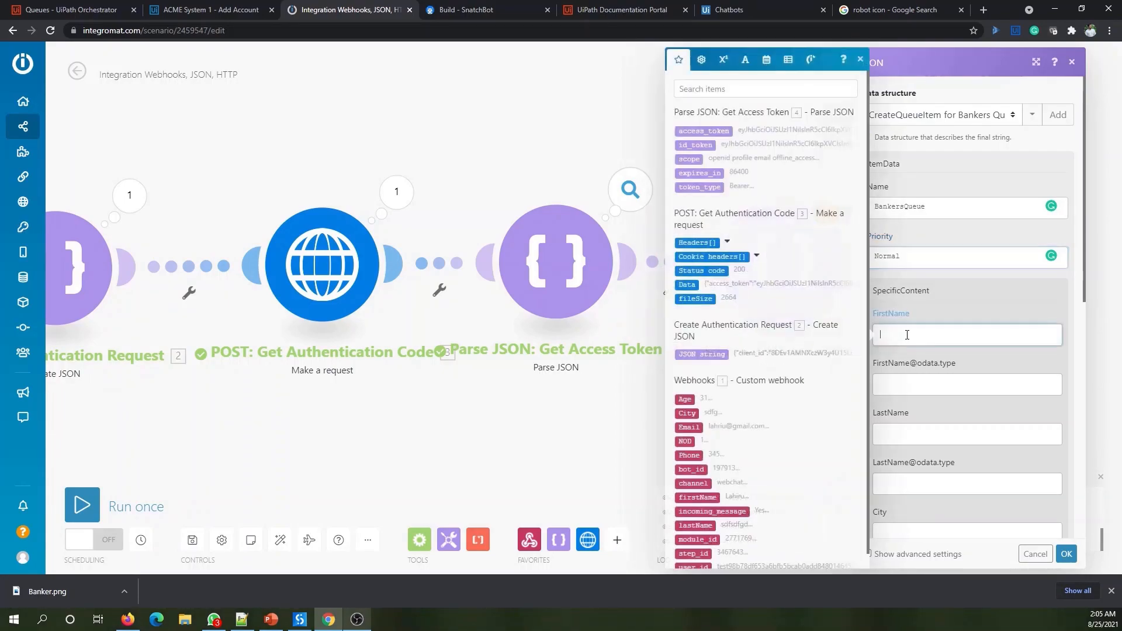
pyautogui.scroll(-1, 708, 492)
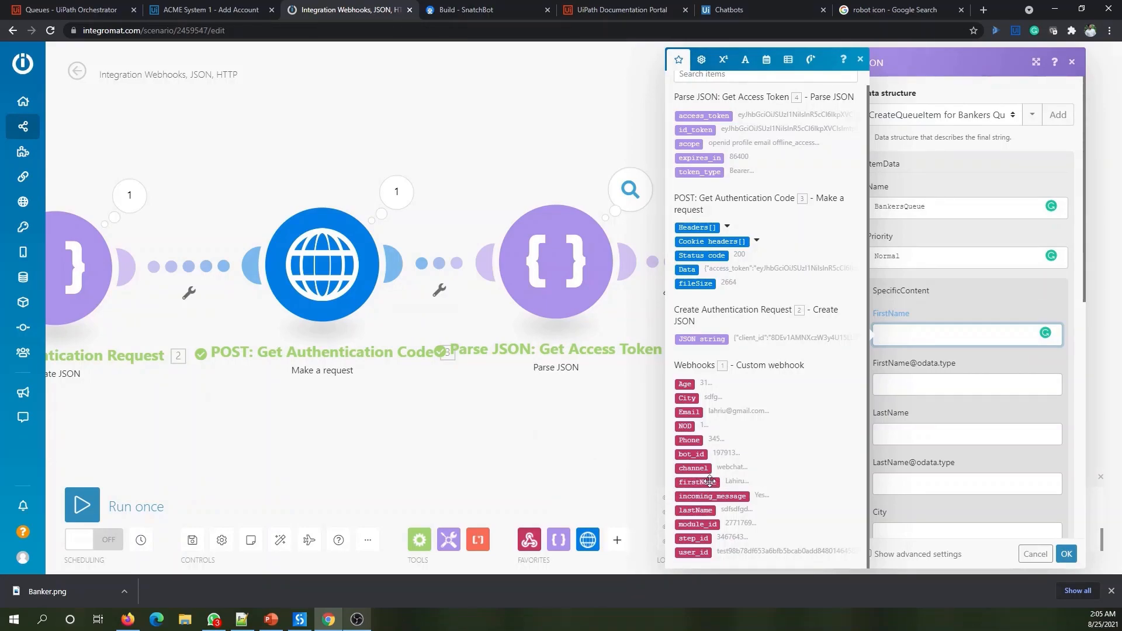
pyautogui.click(710, 482)
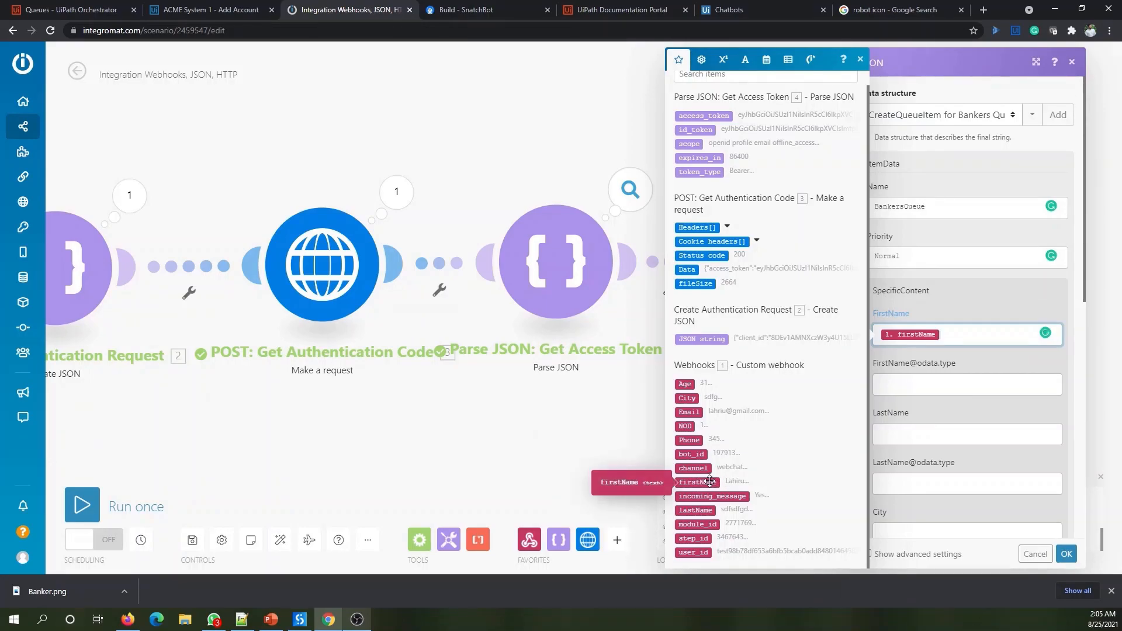
pyautogui.click(915, 389)
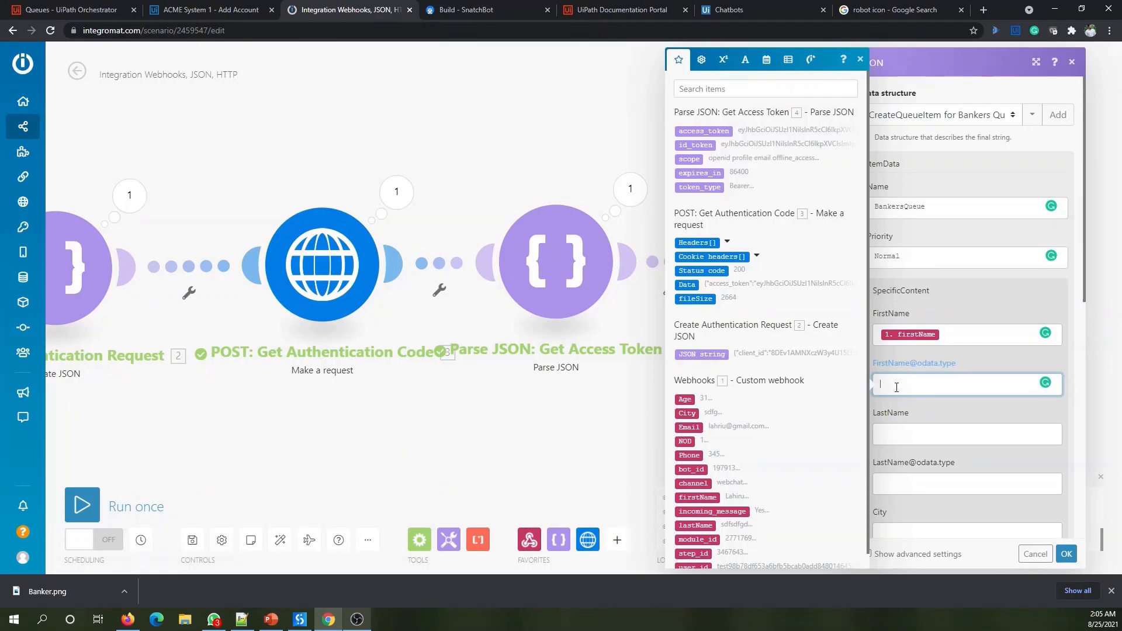
pyautogui.write('ring')
pyautogui.click(888, 443)
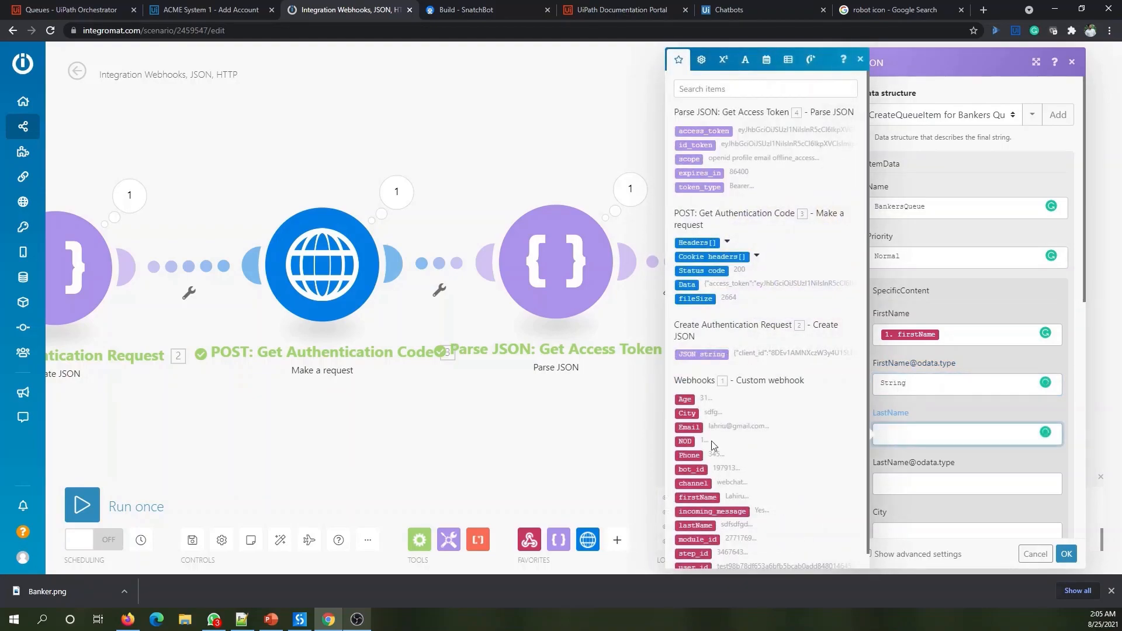
pyautogui.scroll(-1, 712, 446)
pyautogui.click(698, 510)
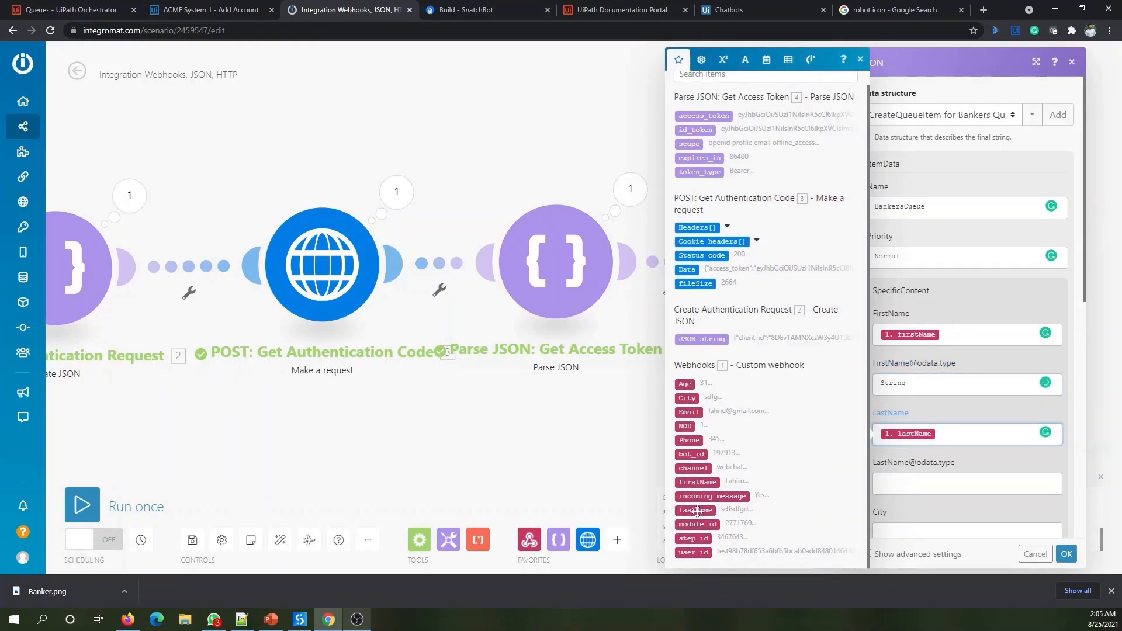
pyautogui.click(914, 484)
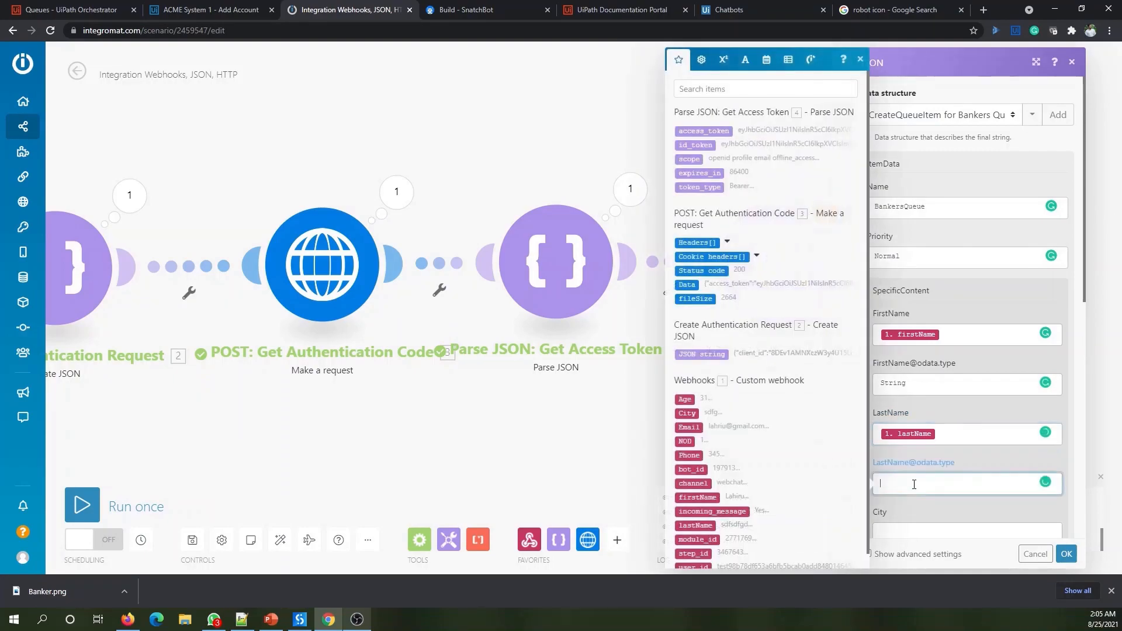
pyautogui.write('String')
# - Map webhook City into City and set its odata type to String
pyautogui.scroll(-2, 944, 420)
pyautogui.scroll(-2, 927, 352)
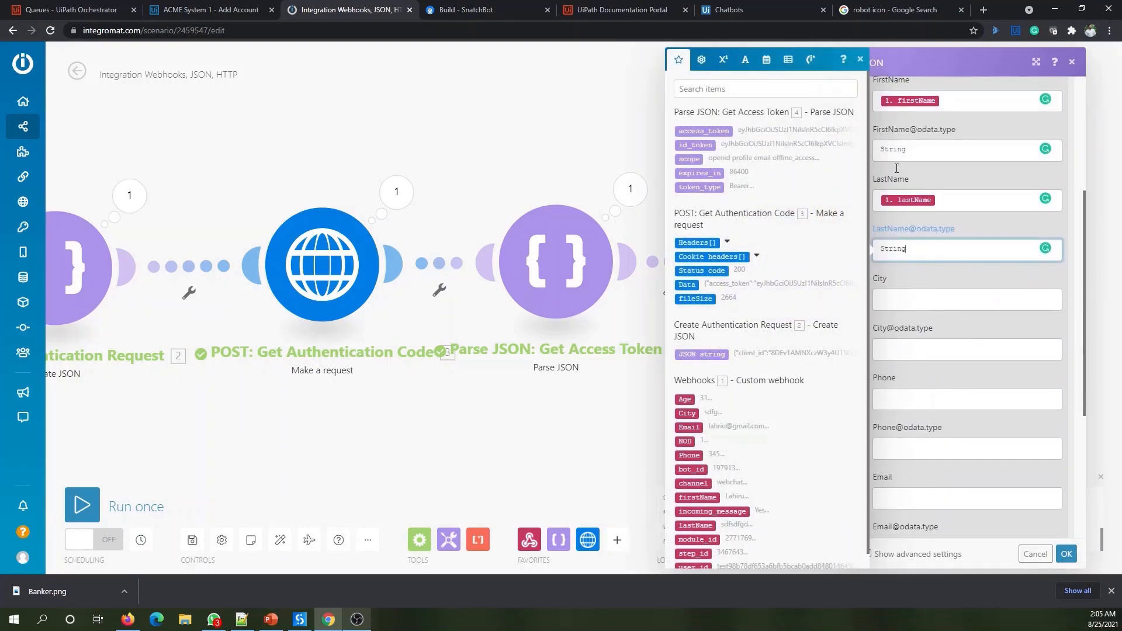
pyautogui.click(899, 305)
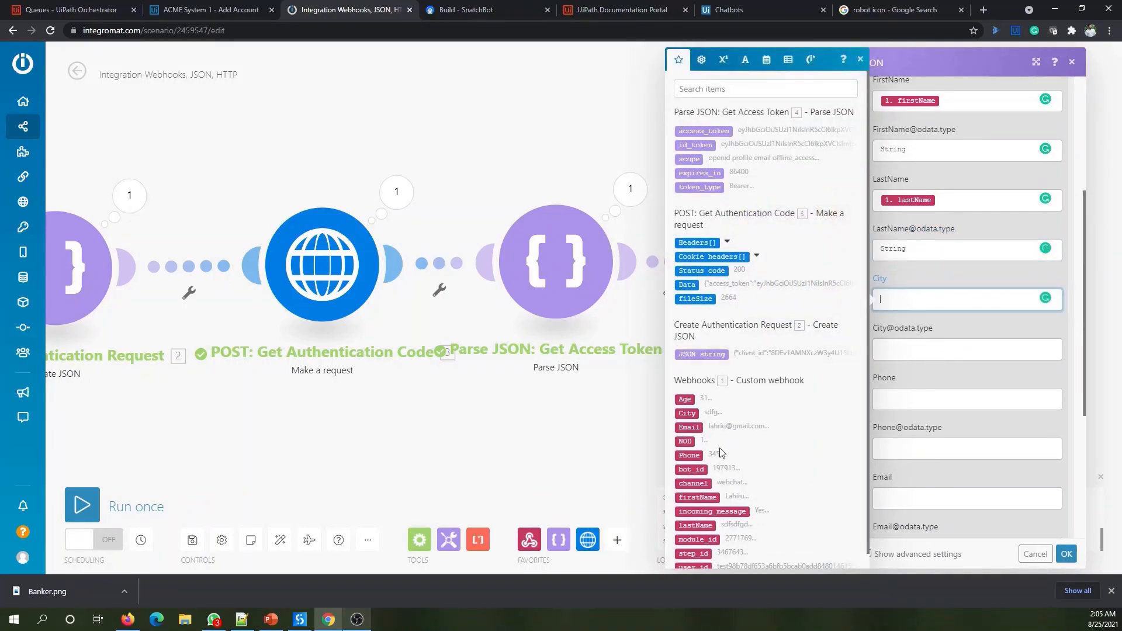
pyautogui.click(688, 414)
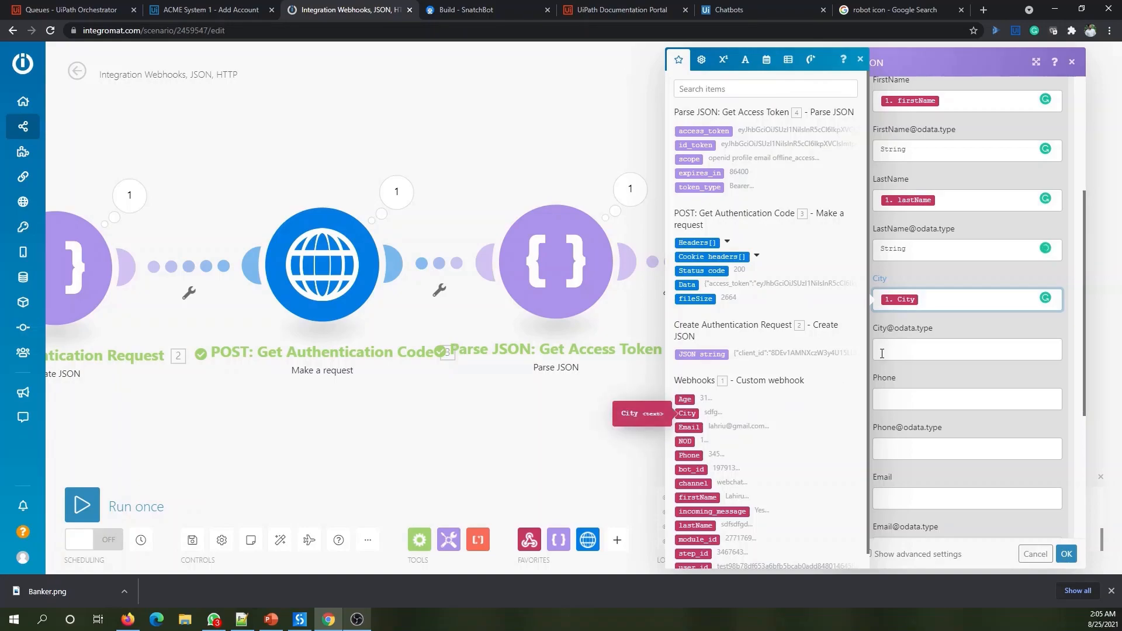
pyautogui.click(902, 348)
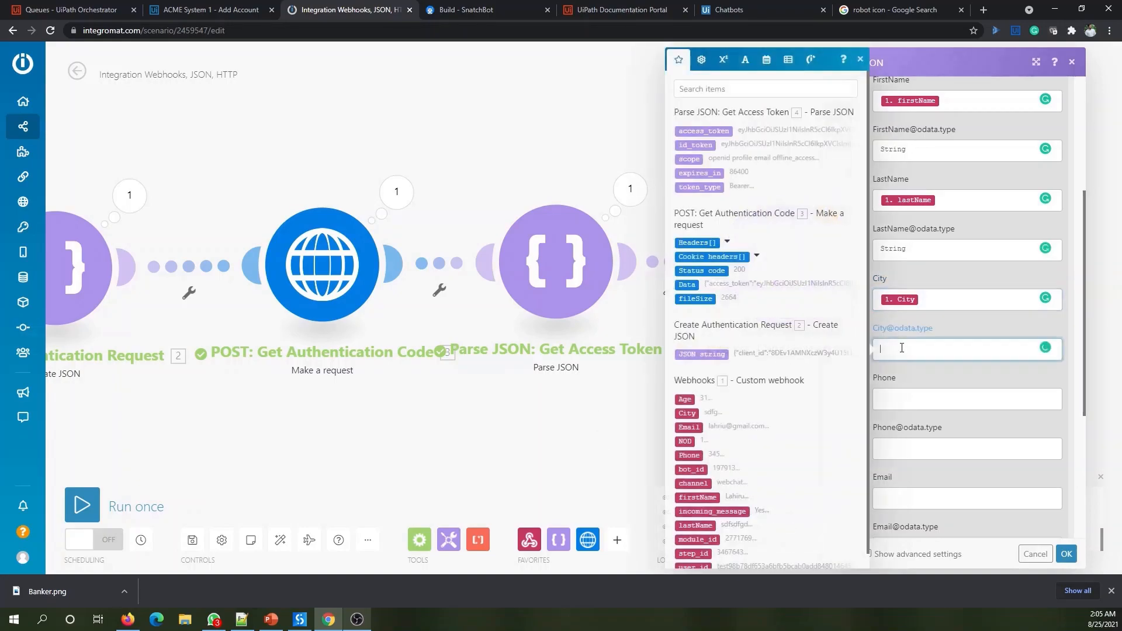
pyautogui.write('String')
# - Map webhook Phone, Email, Age and NOD into their matching fields
pyautogui.click(907, 403)
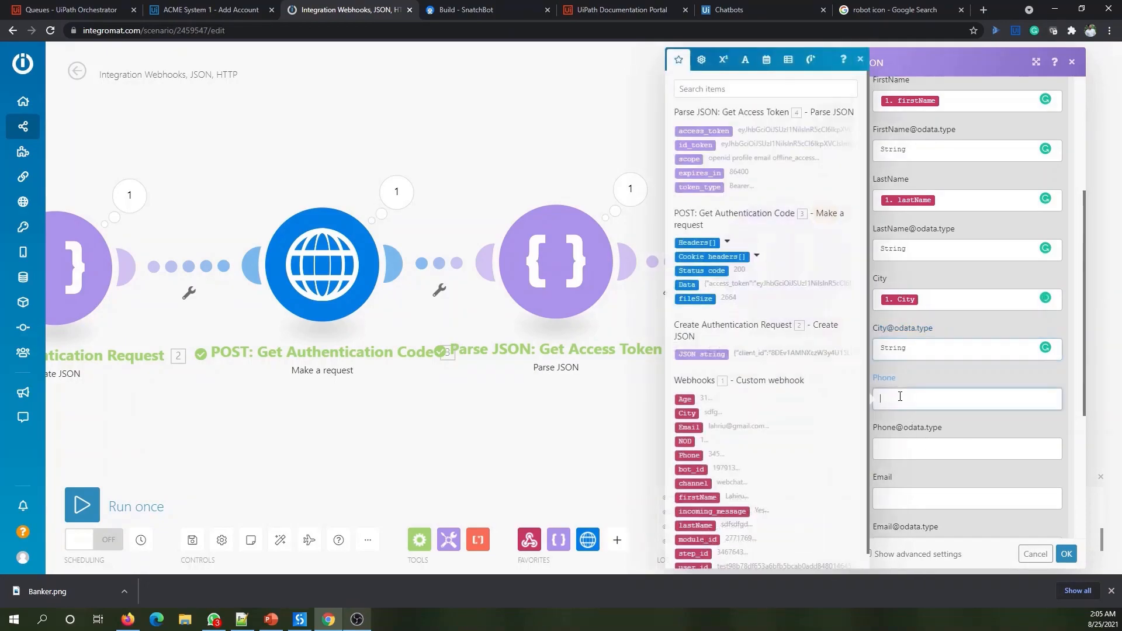
pyautogui.click(689, 455)
pyautogui.click(917, 495)
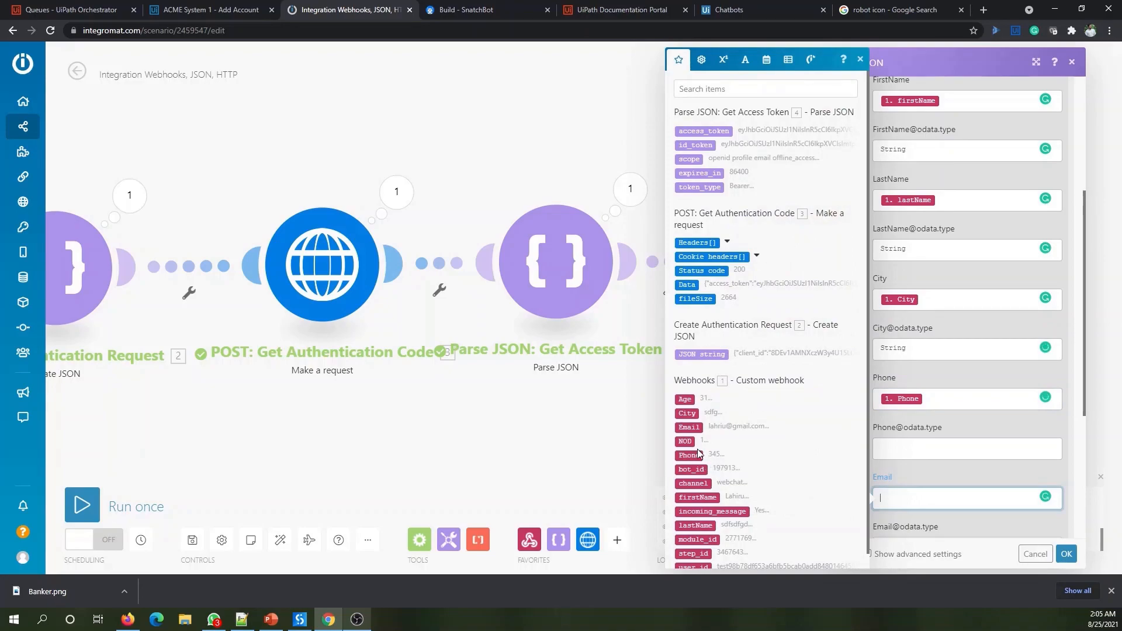
pyautogui.click(689, 427)
pyautogui.scroll(-4, 941, 426)
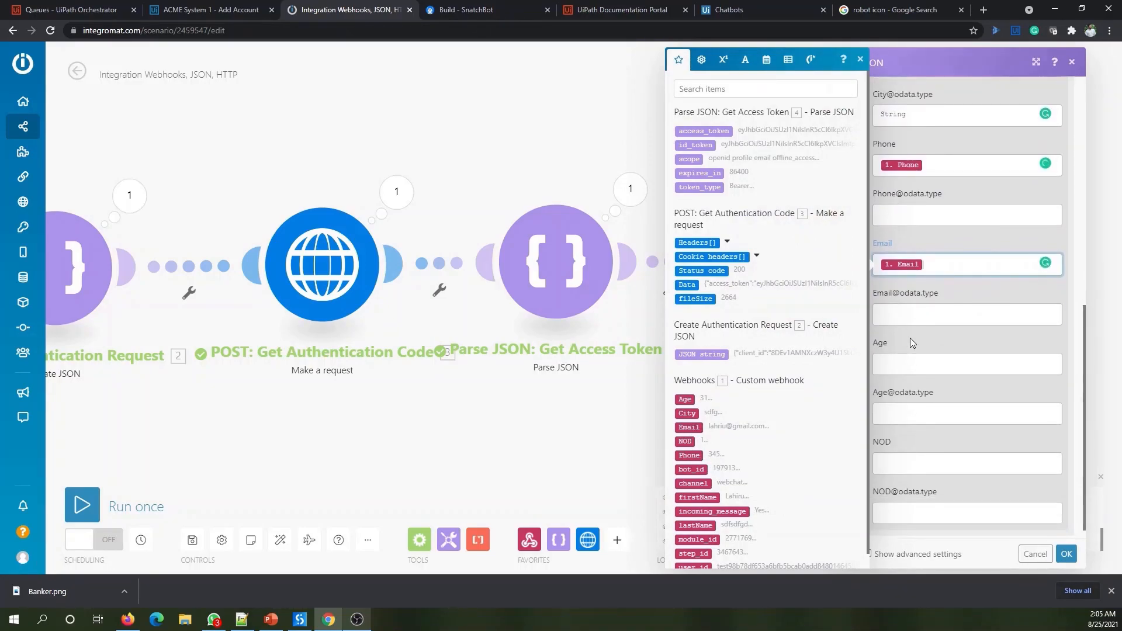
pyautogui.click(908, 365)
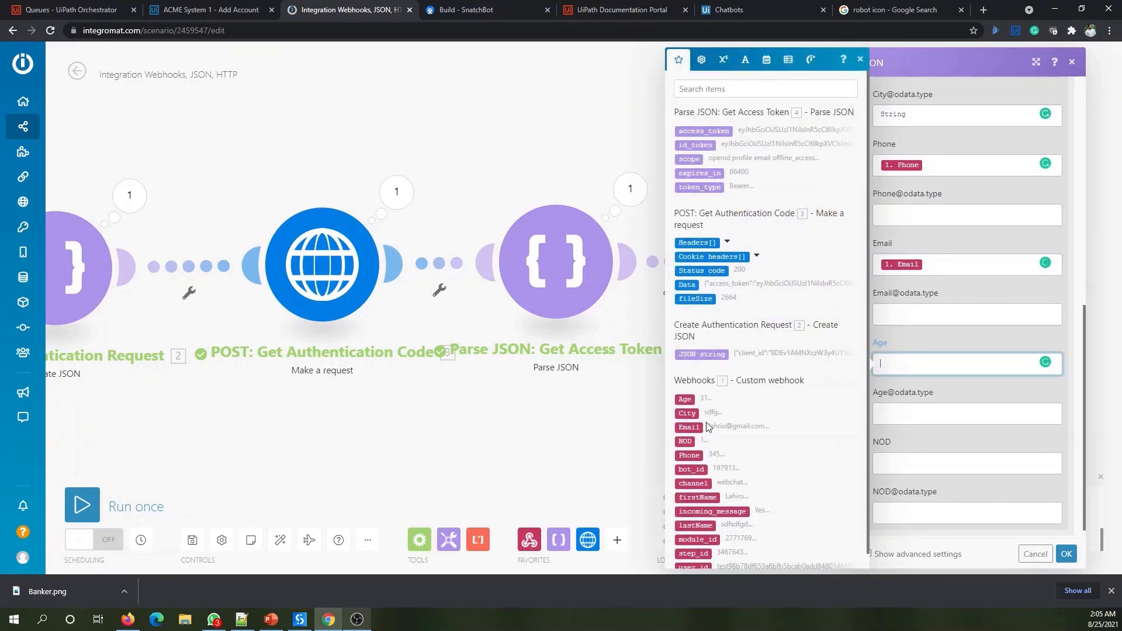
pyautogui.click(685, 399)
pyautogui.click(896, 455)
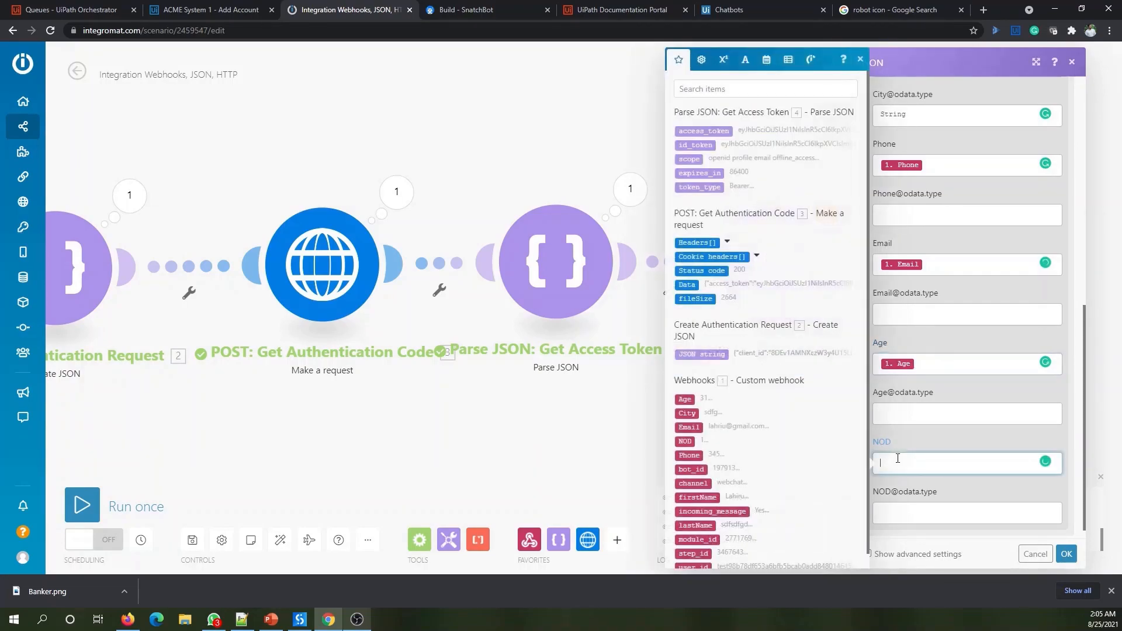
pyautogui.scroll(-1, 717, 470)
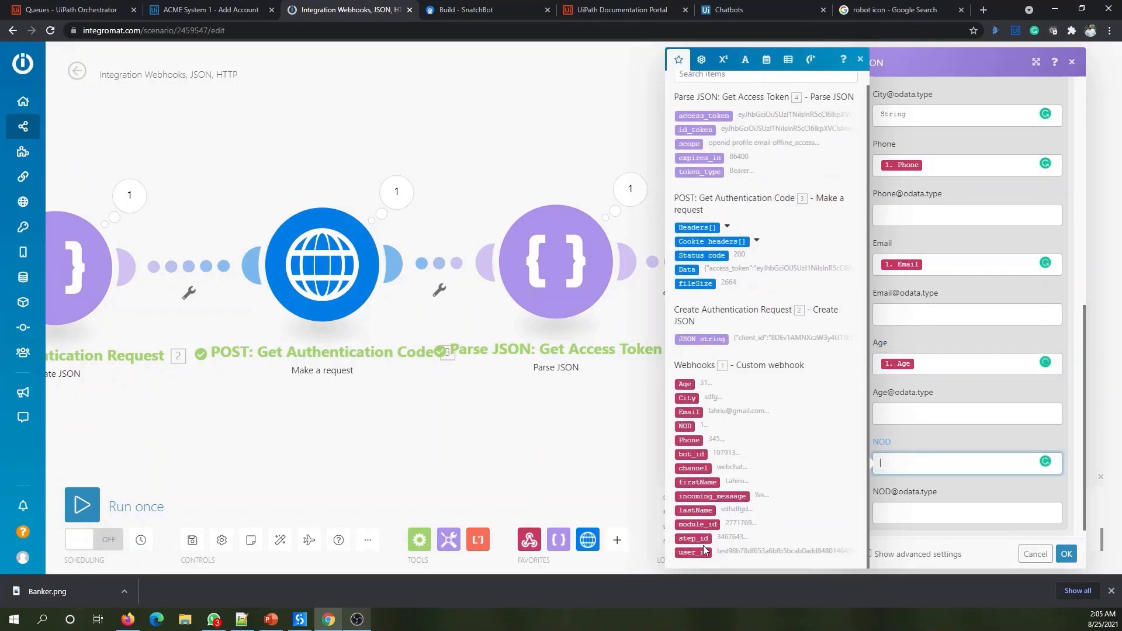
pyautogui.click(687, 427)
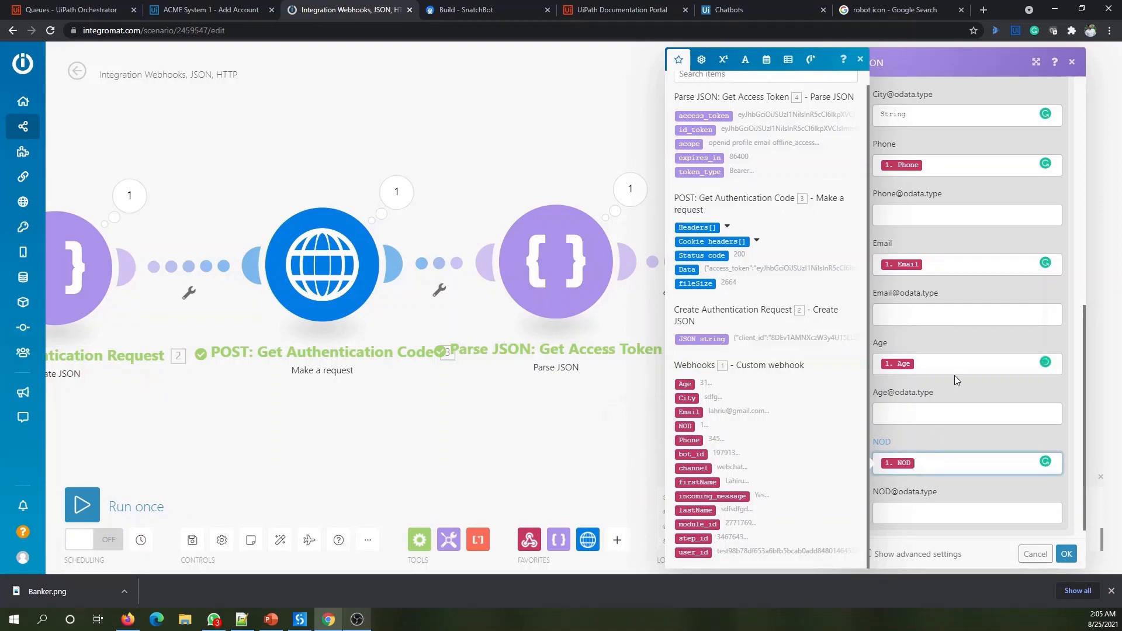
pyautogui.scroll(4, 937, 340)
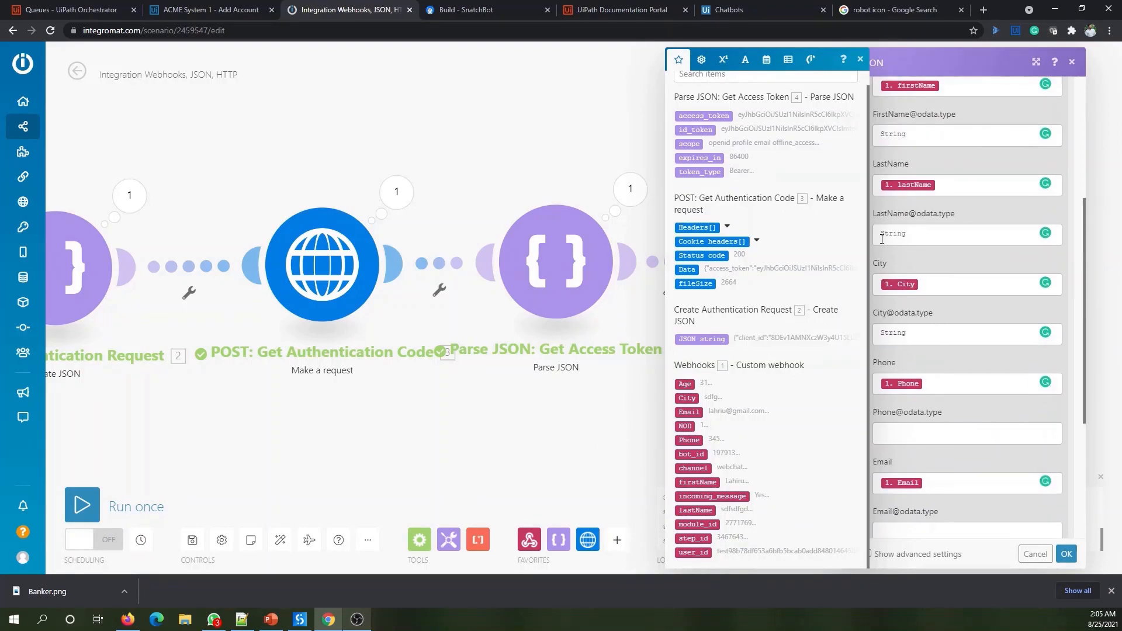
pyautogui.doubleClick(893, 234)
pyautogui.hotkey('ctrl', 'c')
pyautogui.click(903, 425)
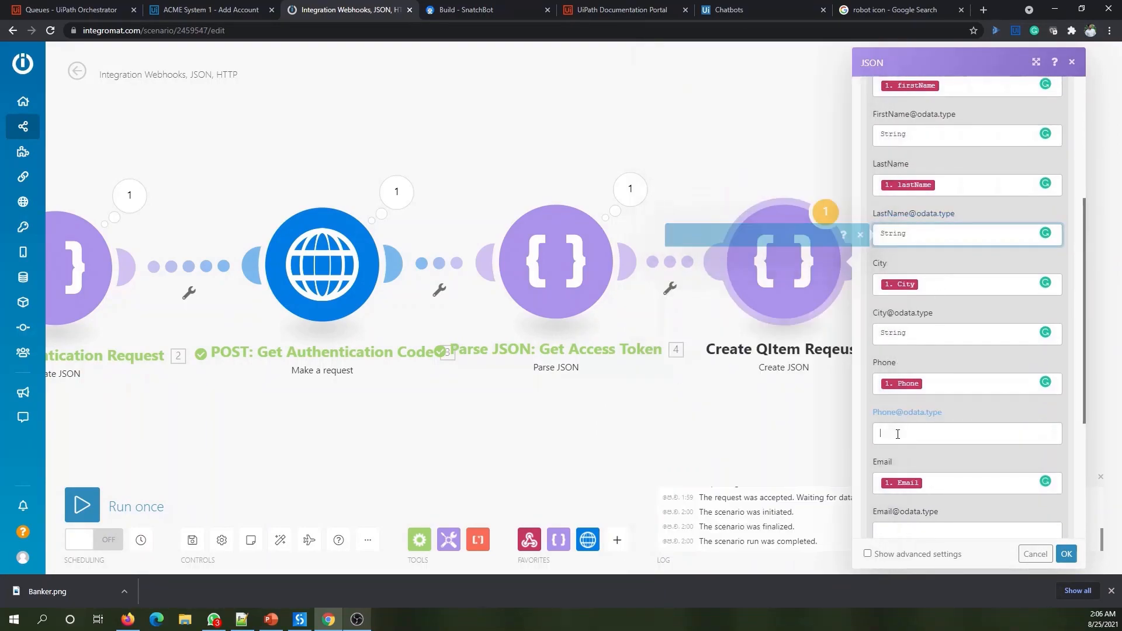
pyautogui.hotkey('ctrl', 'v')
pyautogui.scroll(-2, 902, 421)
pyautogui.click(900, 415)
pyautogui.hotkey('ctrl', 'v')
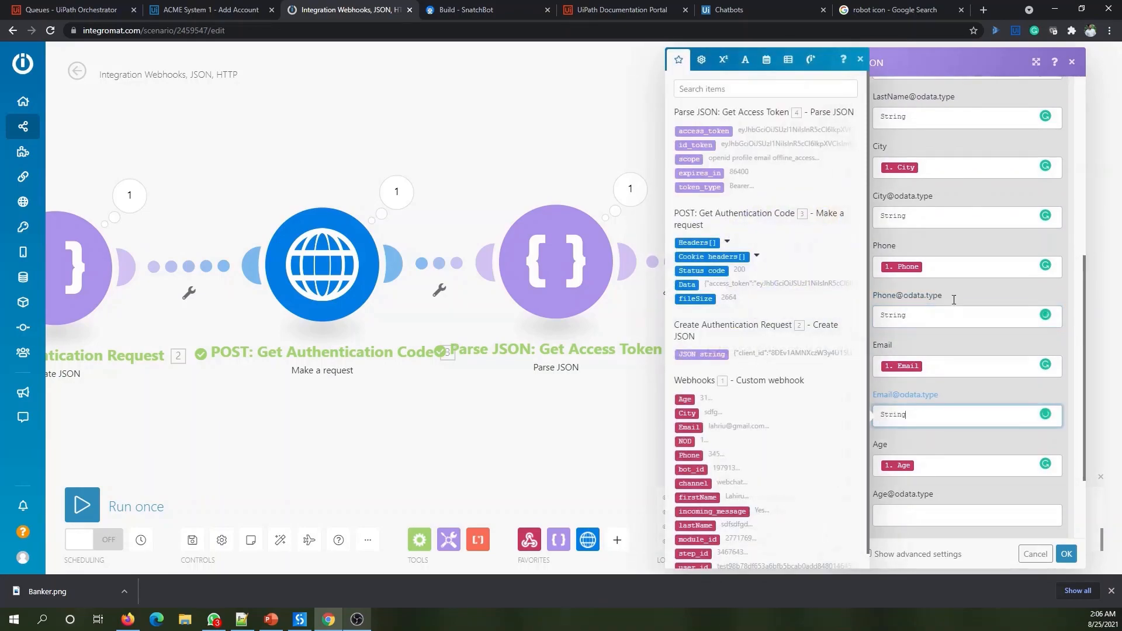
pyautogui.scroll(-2, 918, 409)
pyautogui.click(915, 393)
pyautogui.hotkey('ctrl', 'v')
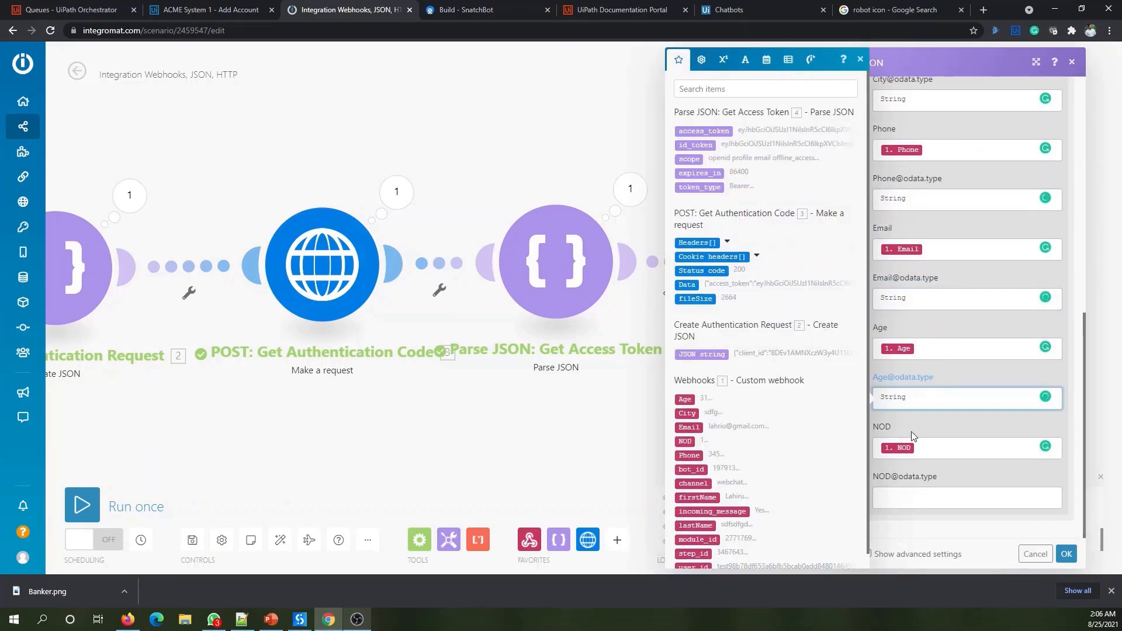
pyautogui.click(900, 491)
pyautogui.hotkey('ctrl', 'v')
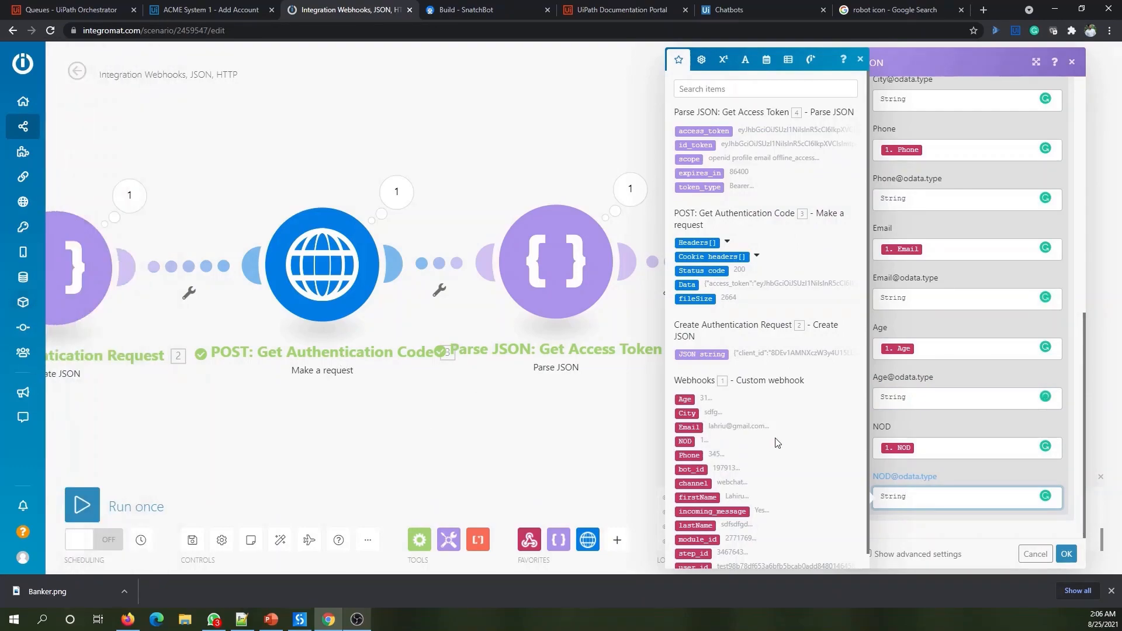
# - Review the form and save the Create QItem Reqeust module settings
pyautogui.scroll(2, 968, 324)
pyautogui.scroll(5, 969, 325)
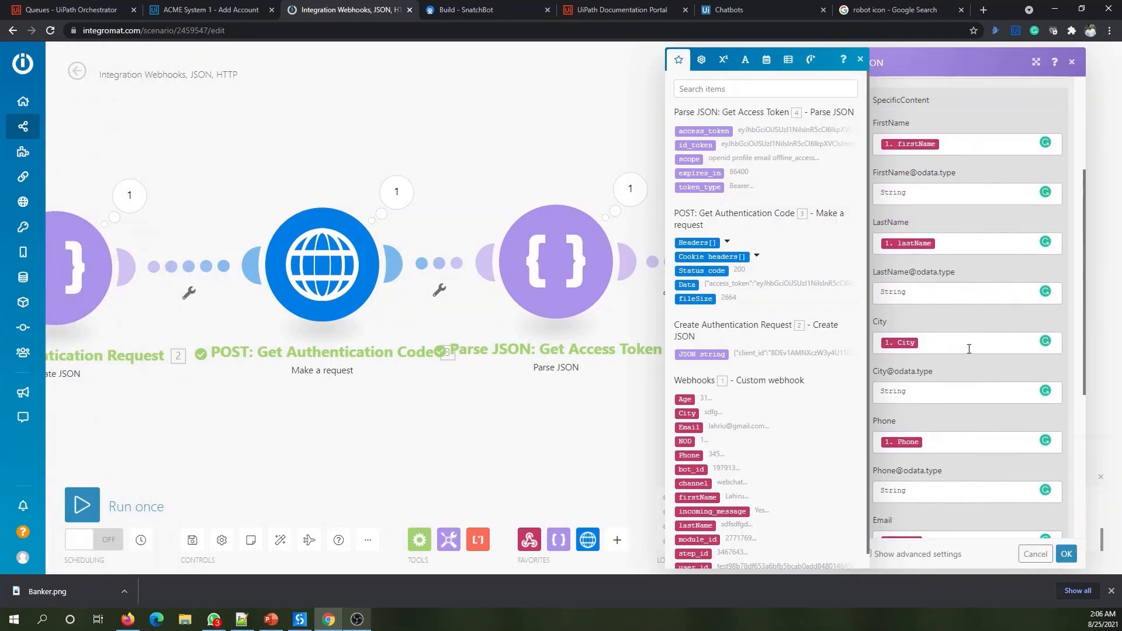
pyautogui.scroll(1, 963, 311)
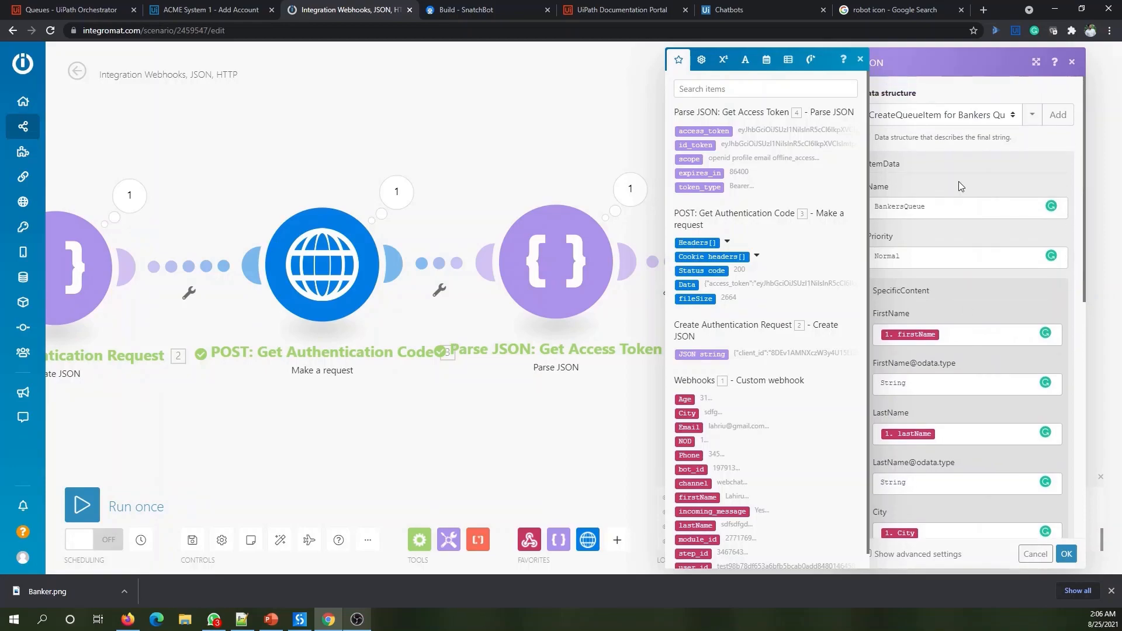
pyautogui.scroll(-8, 968, 377)
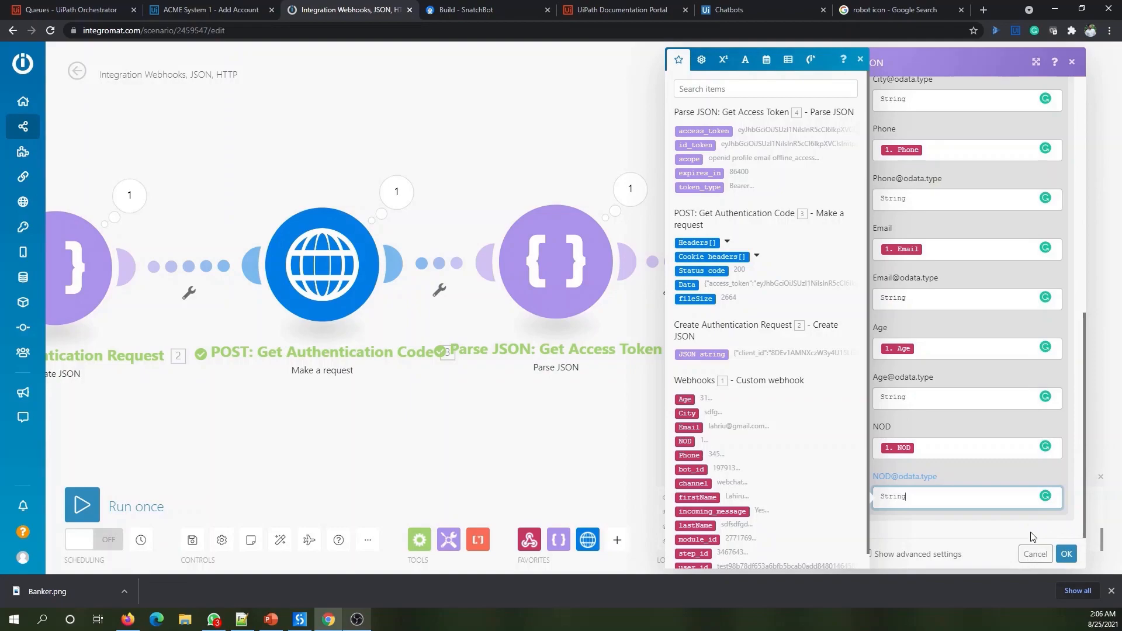
pyautogui.click(1066, 554)
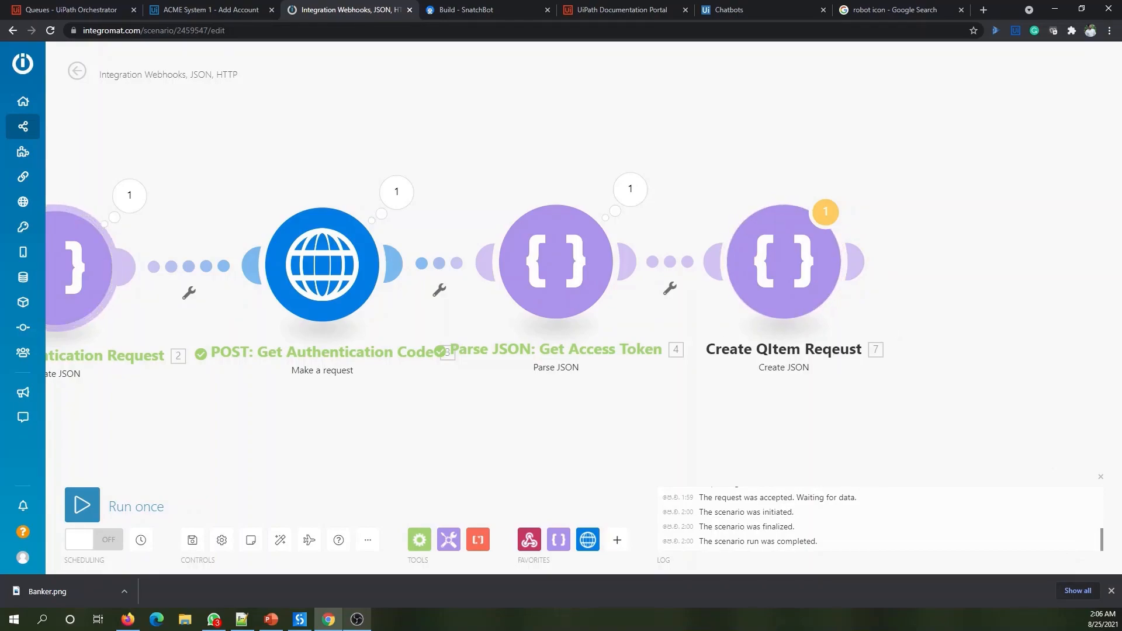
# - Add an HTTP 'Make a request' module after Create QItem Reqeust, then show the Notepad++ notes
pyautogui.hotkey('alt', 'Tab')
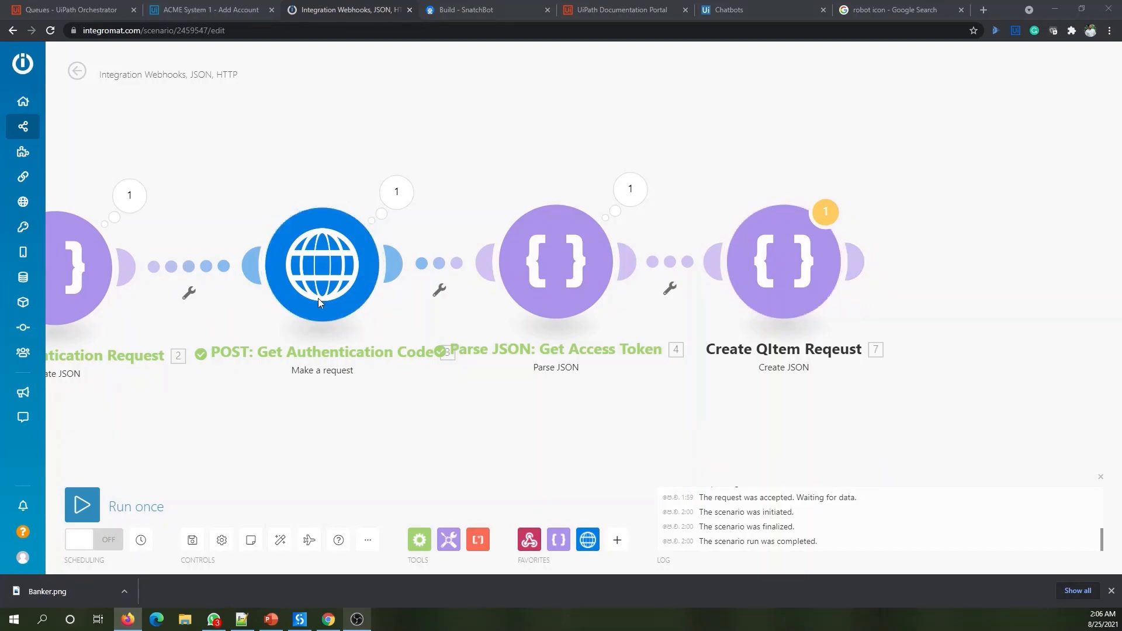
pyautogui.click(859, 257)
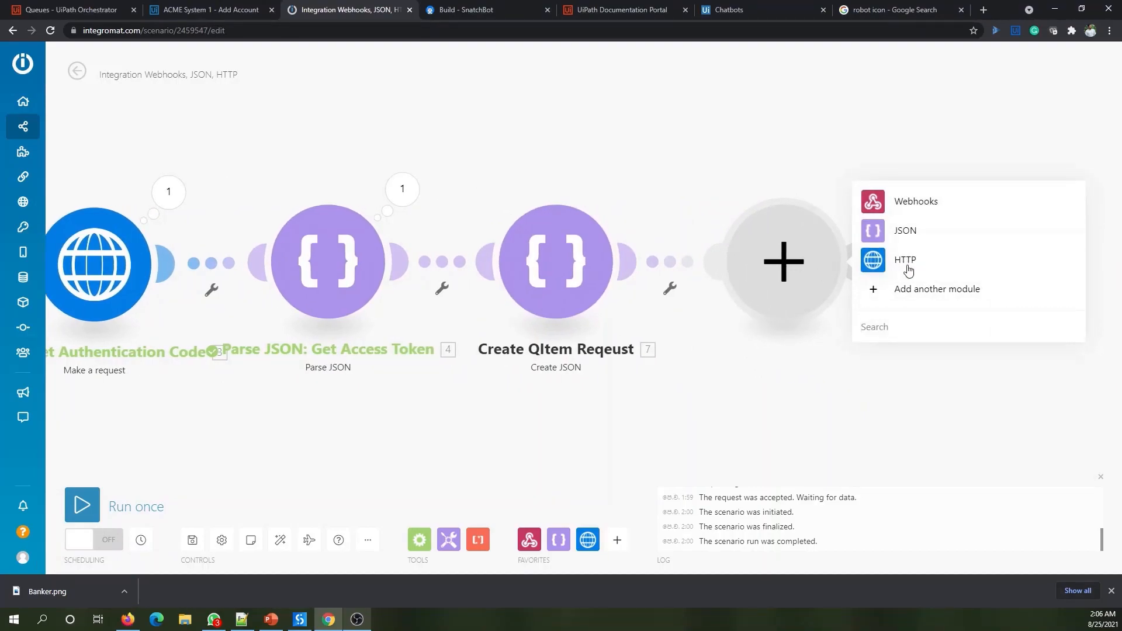
pyautogui.click(906, 266)
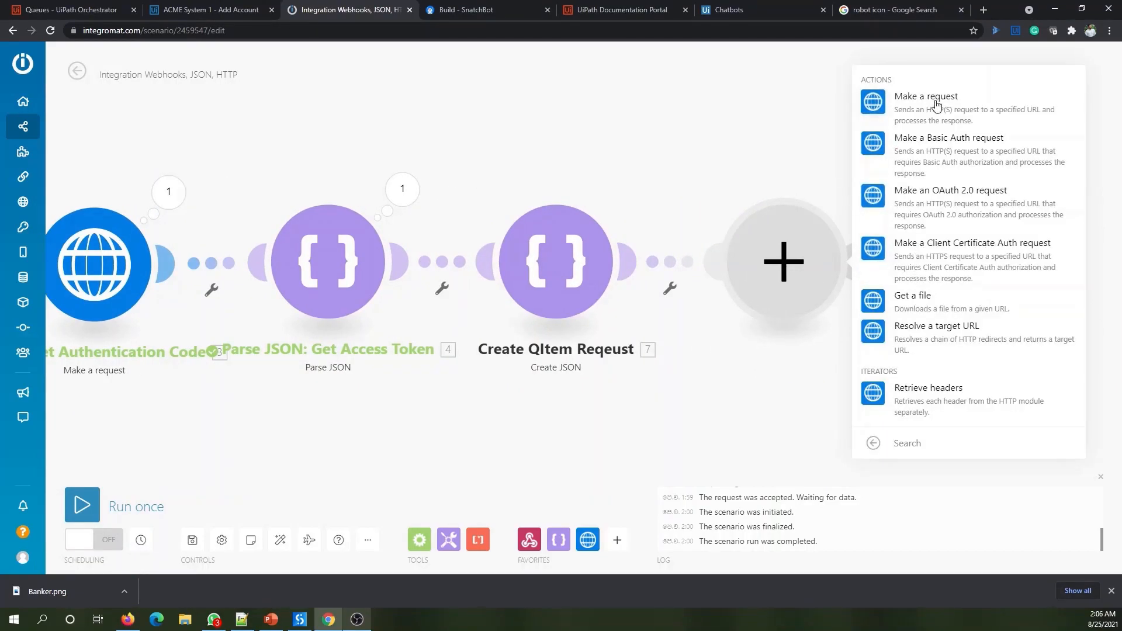
pyautogui.click(936, 106)
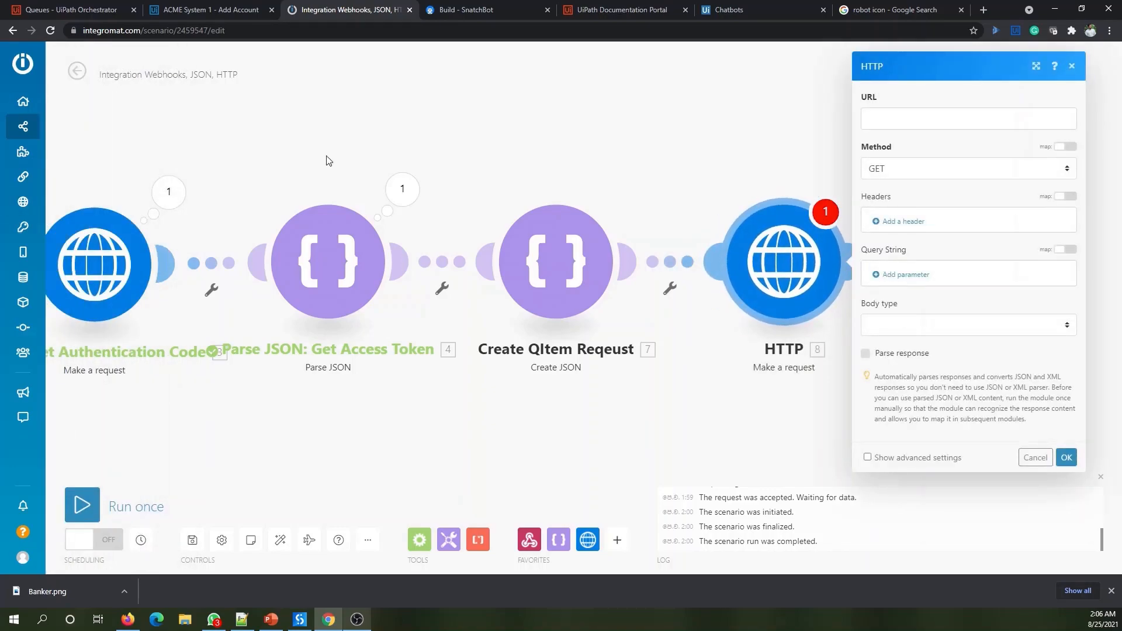
pyautogui.click(928, 120)
pyautogui.click(241, 619)
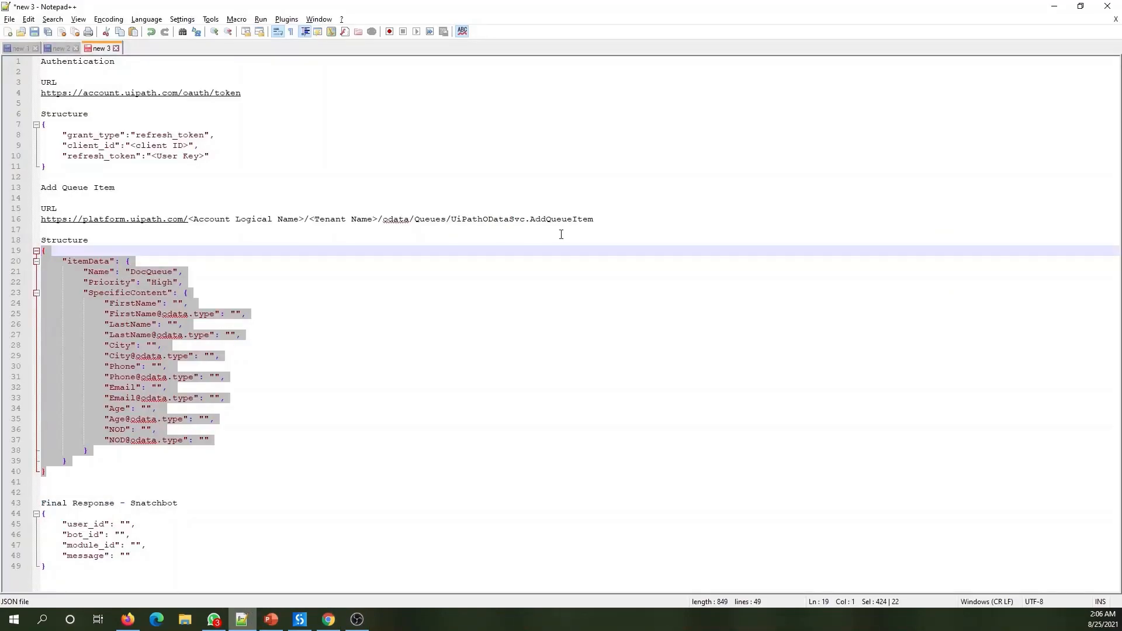
# - Select the full UiPath AddQueueItem URL on line 16 of the Notepad++ notes
pyautogui.moveTo(610, 221); pyautogui.dragTo(34, 229)
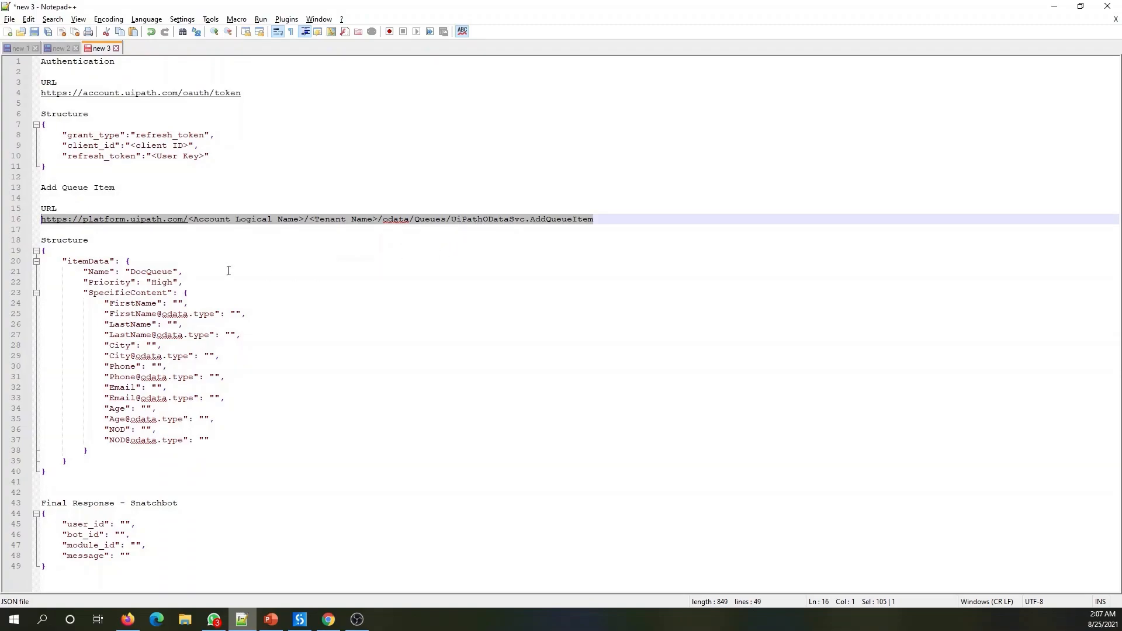
pyautogui.click(209, 243)
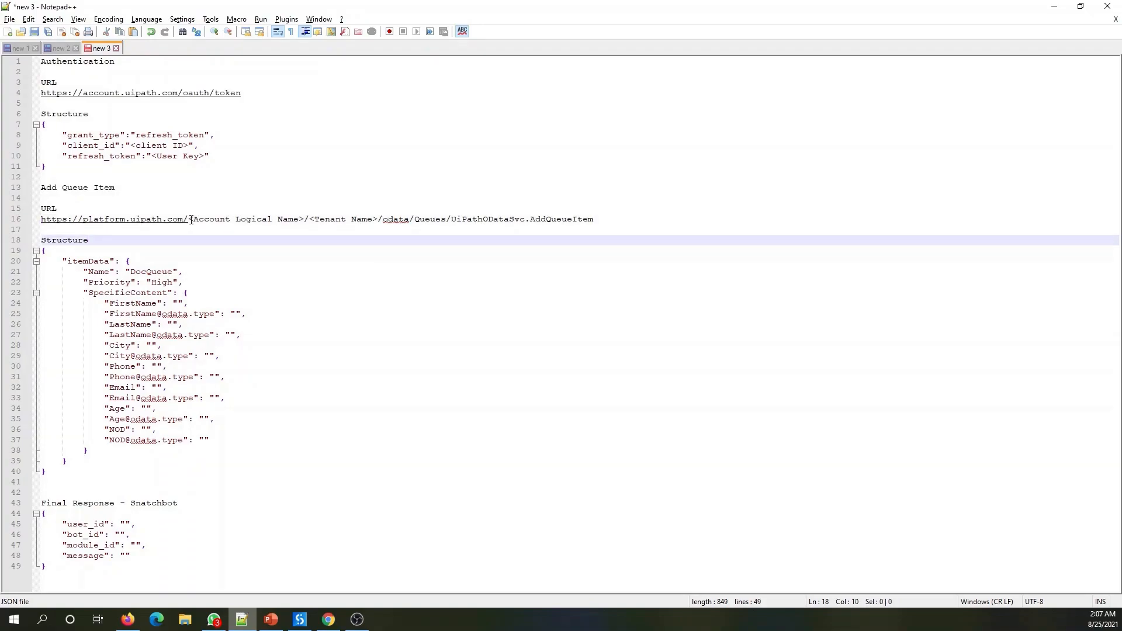
pyautogui.moveTo(612, 219); pyautogui.dragTo(31, 228)
pyautogui.hotkey('ctrl', 'c')
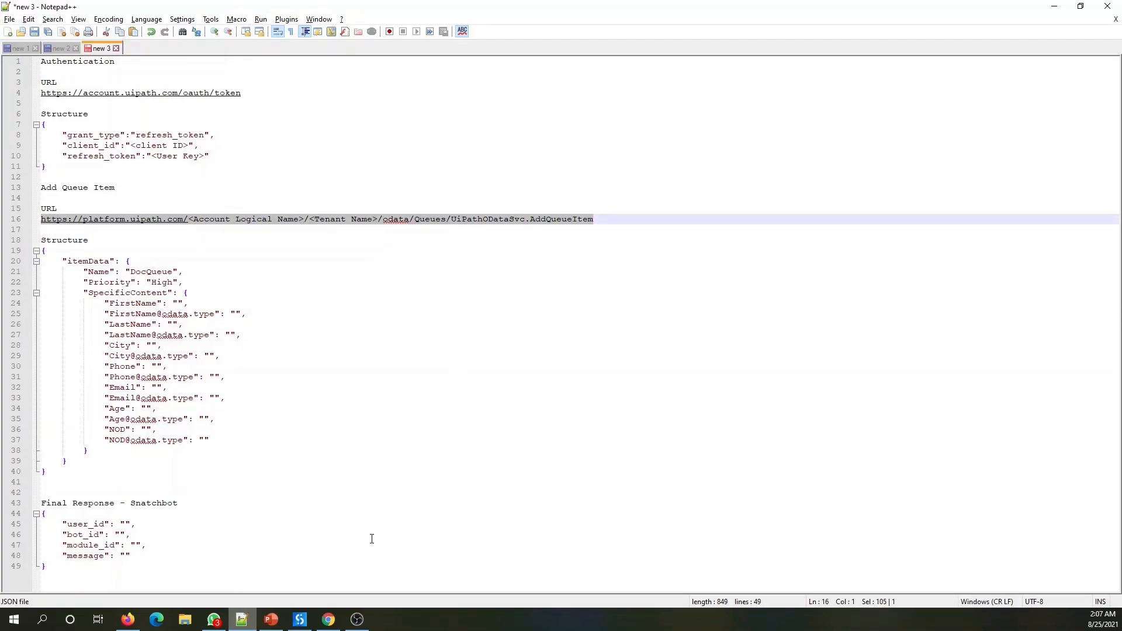
# - Paste the AddQueueItem URL into the HTTP URL field and replace <Account Logical Name> with the Orchestrator account name
pyautogui.click(328, 619)
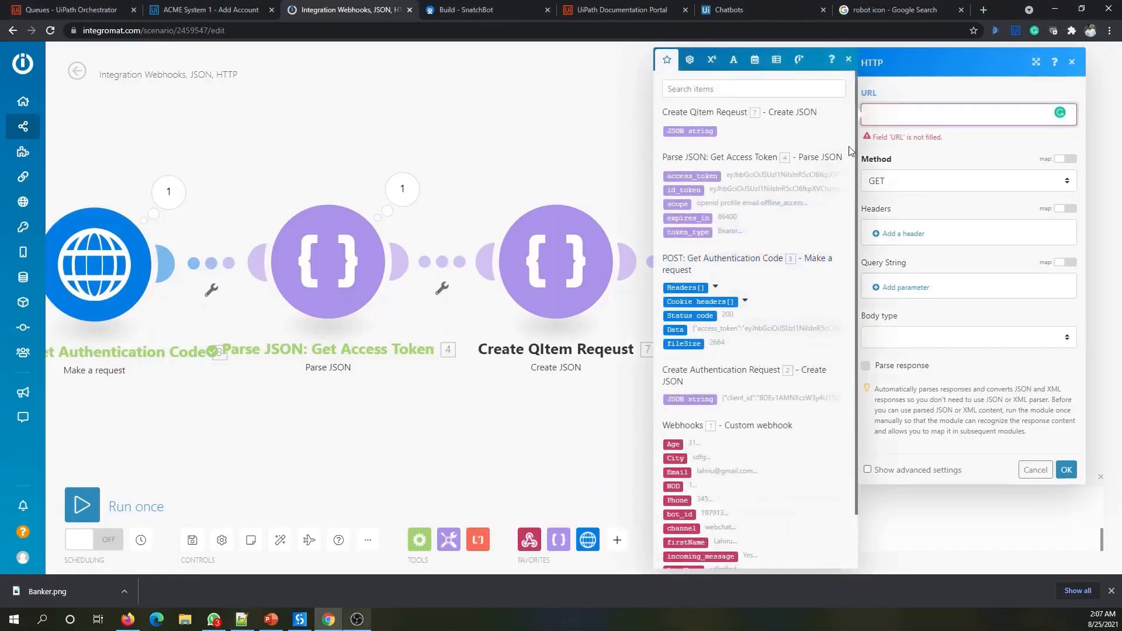
pyautogui.hotkey('ctrl', 'v')
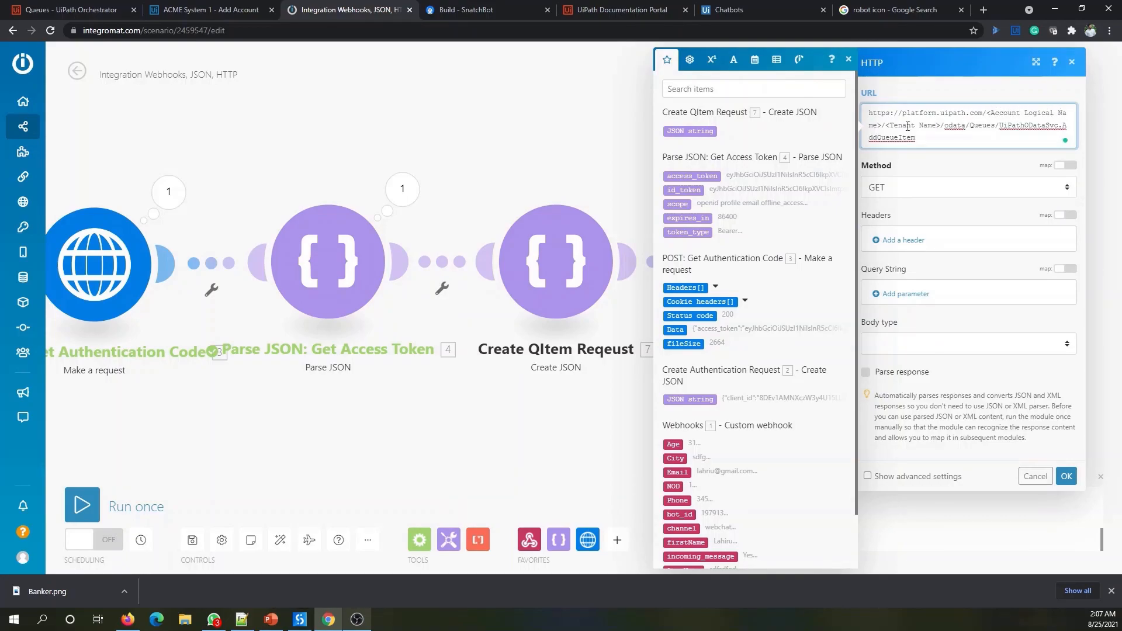
pyautogui.click(70, 10)
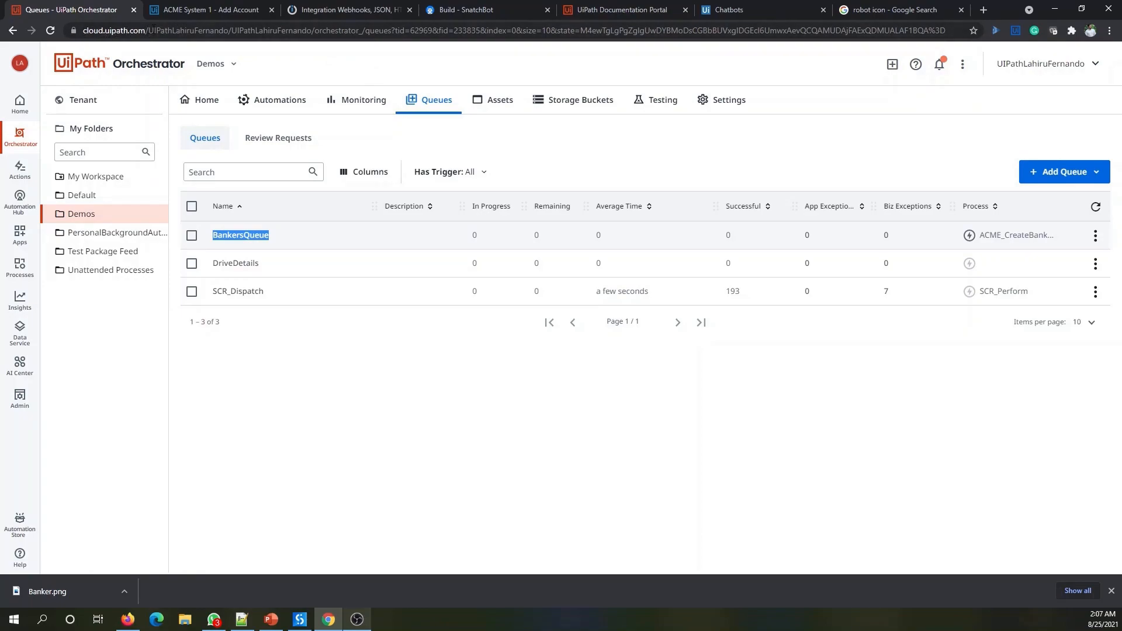
pyautogui.click(155, 31)
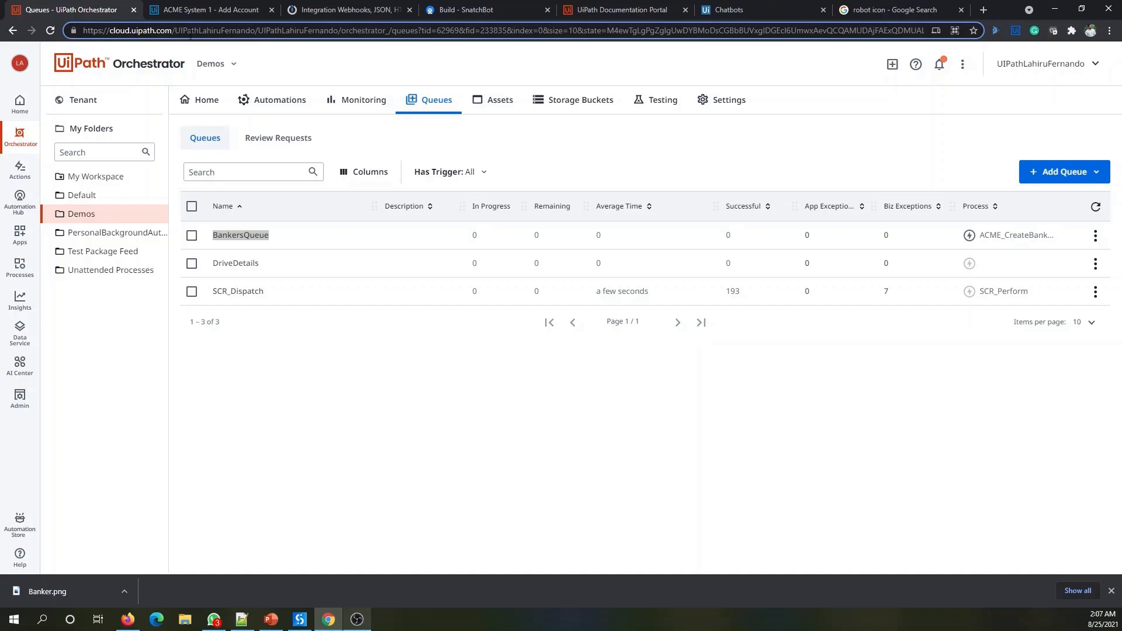
pyautogui.moveTo(174, 31); pyautogui.dragTo(255, 32)
pyautogui.hotkey('ctrl', 'c')
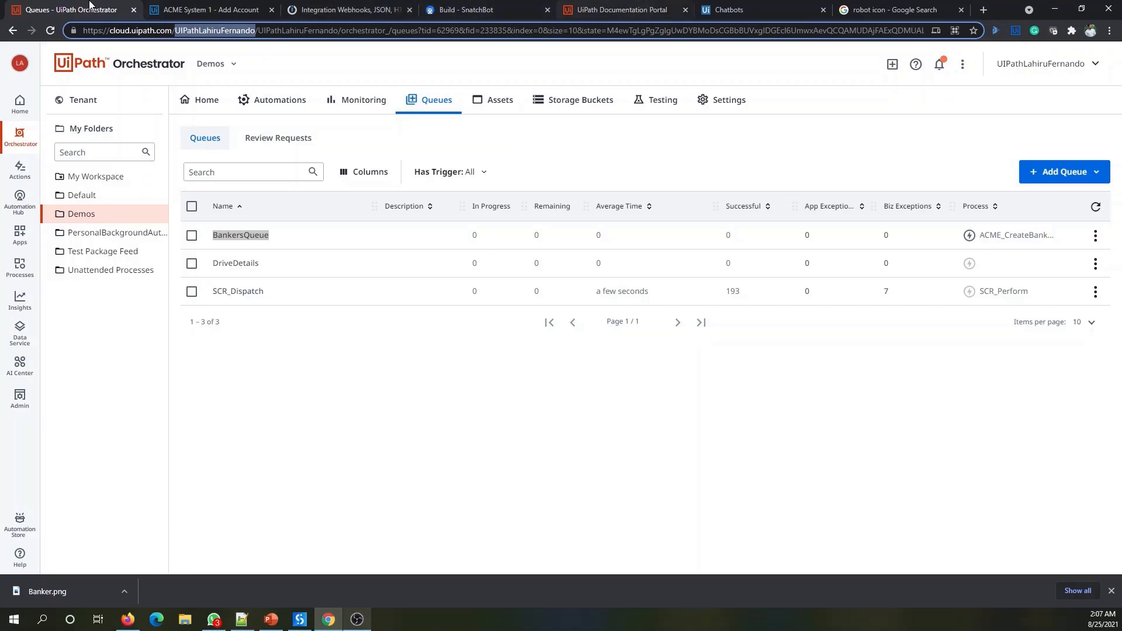
pyautogui.click(380, 9)
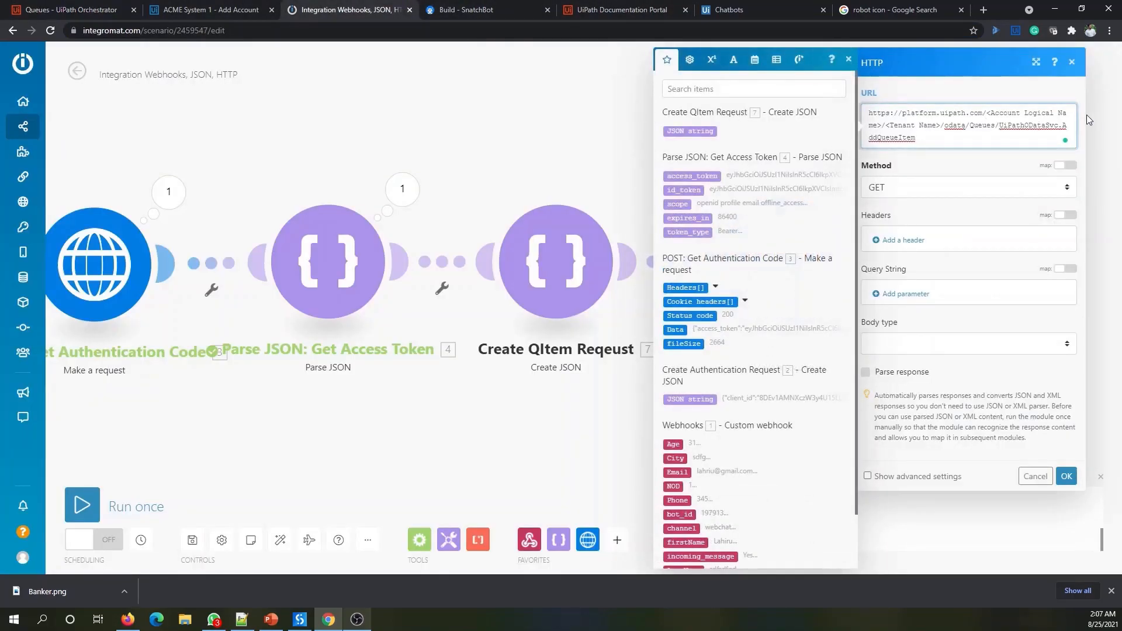
pyautogui.moveTo(987, 112); pyautogui.dragTo(881, 124)
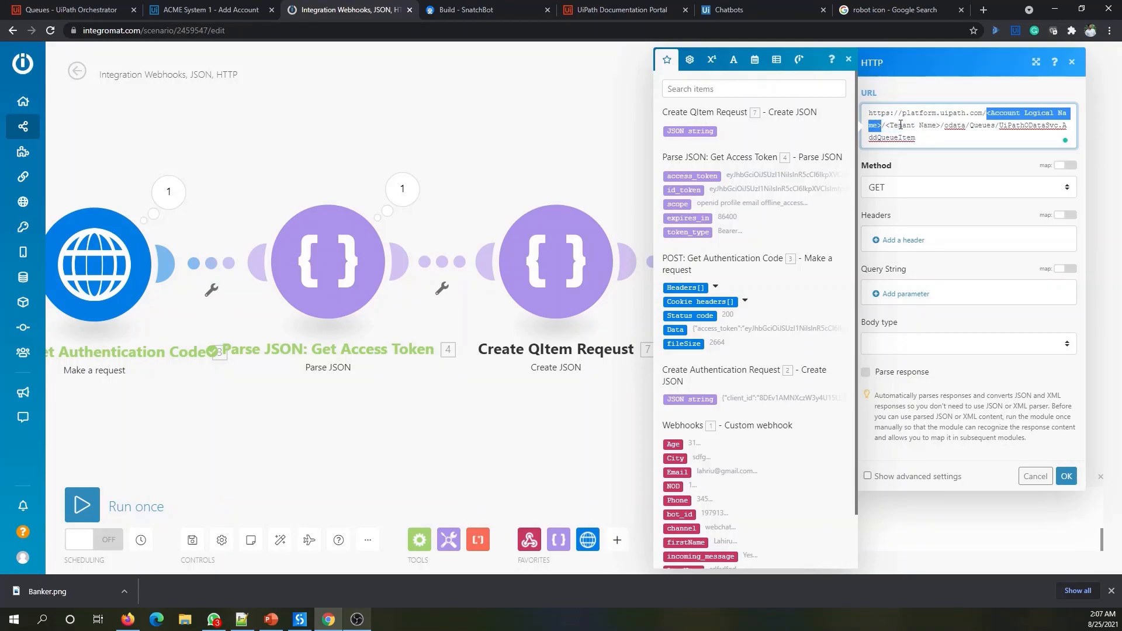
pyautogui.hotkey('ctrl', 'v')
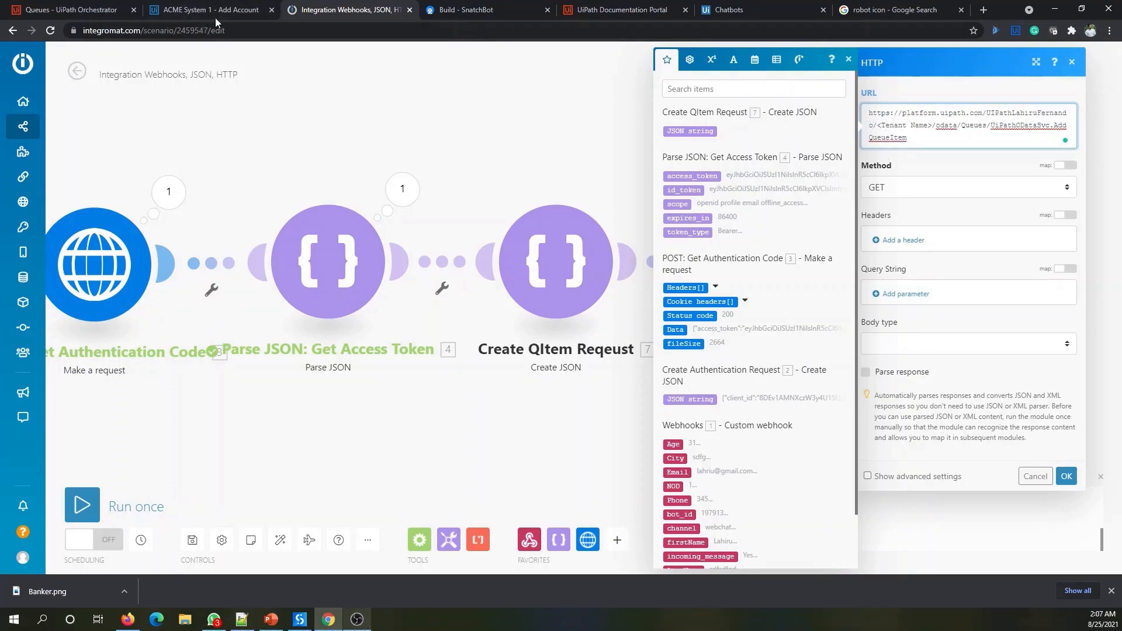
# - Replace the <Tenant Name> placeholder in the URL with the tenant name
pyautogui.click(123, 8)
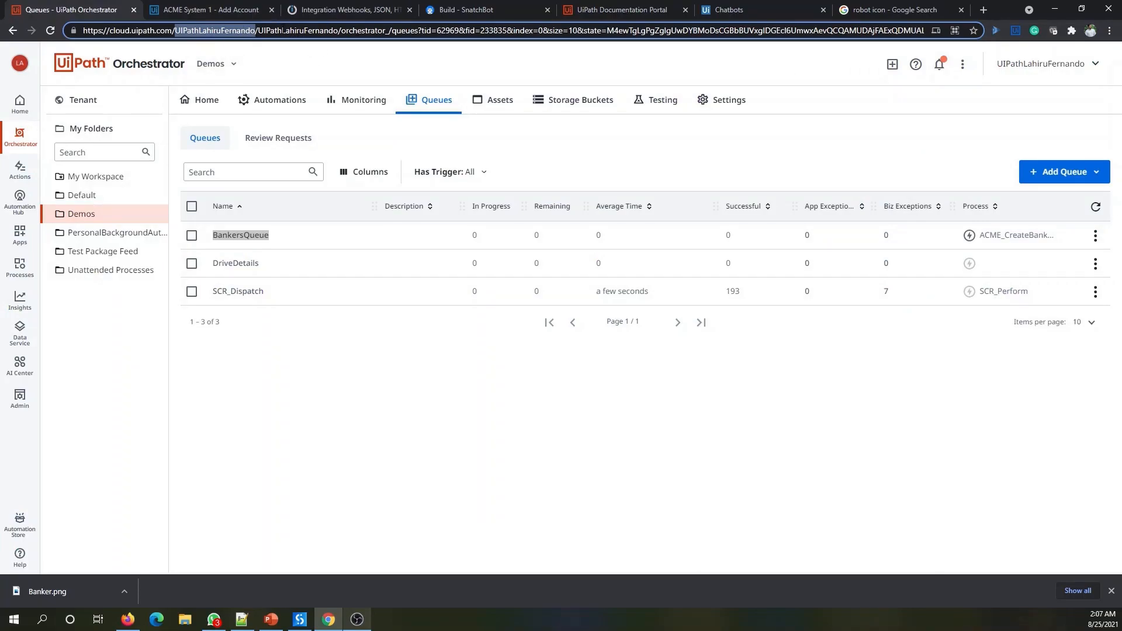
pyautogui.click(351, 10)
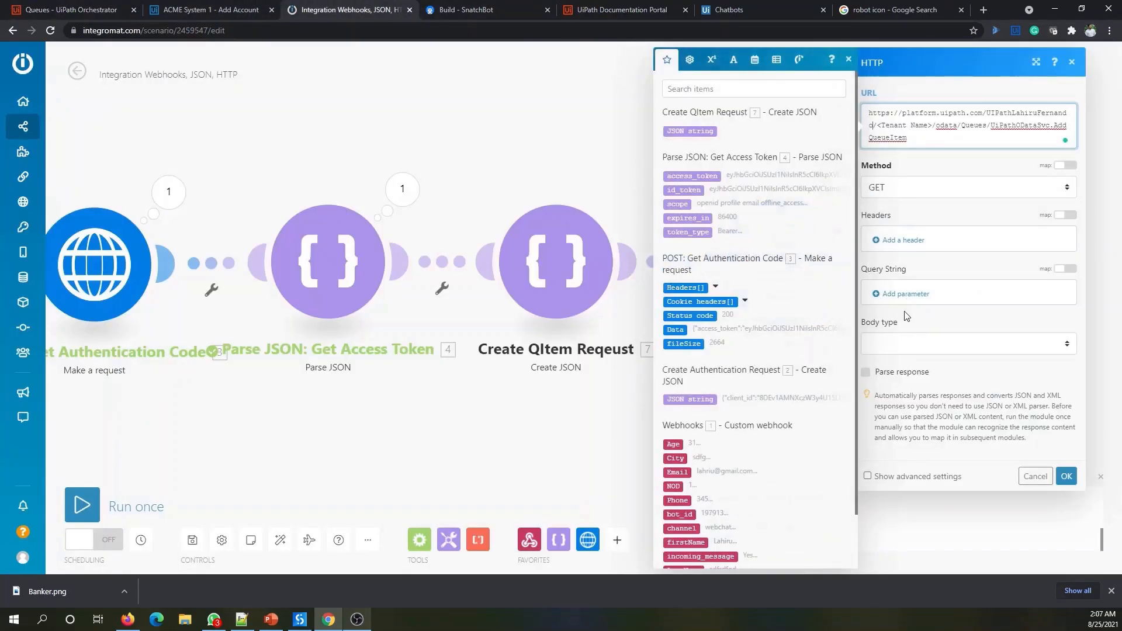
pyautogui.moveTo(878, 126); pyautogui.dragTo(932, 126)
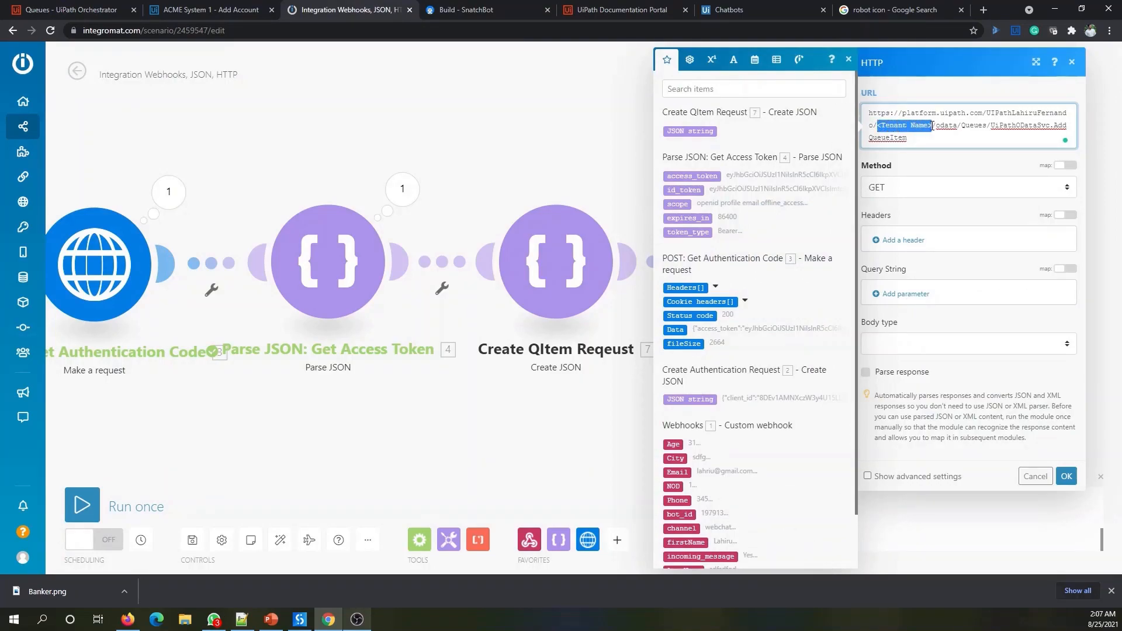
pyautogui.hotkey('ctrl', 'v')
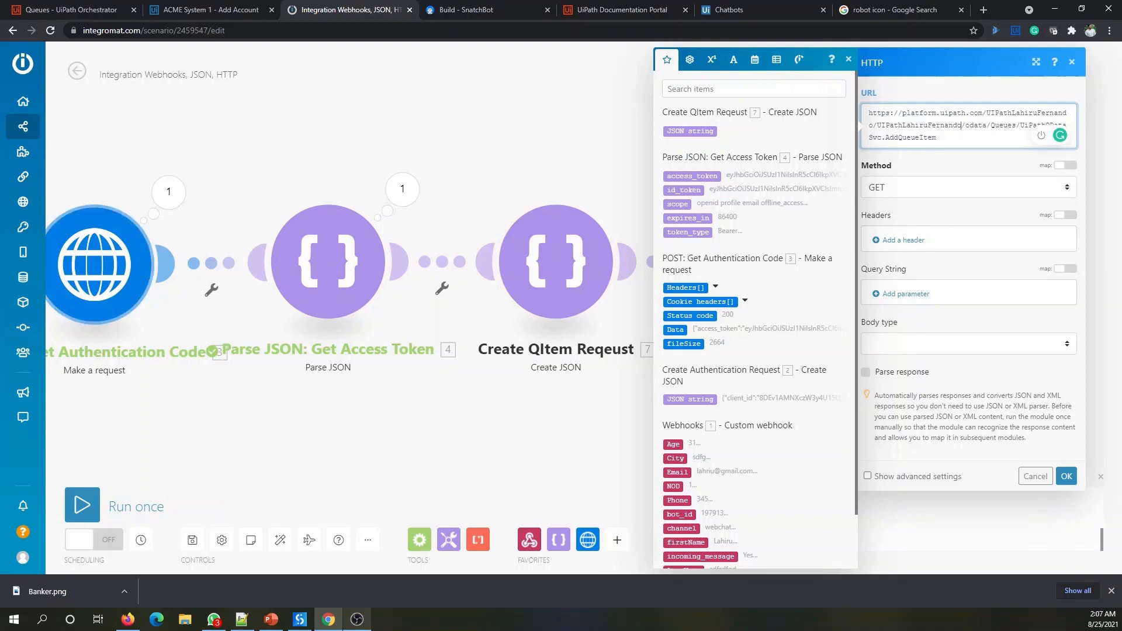
pyautogui.hotkey('alt', 'Tab')
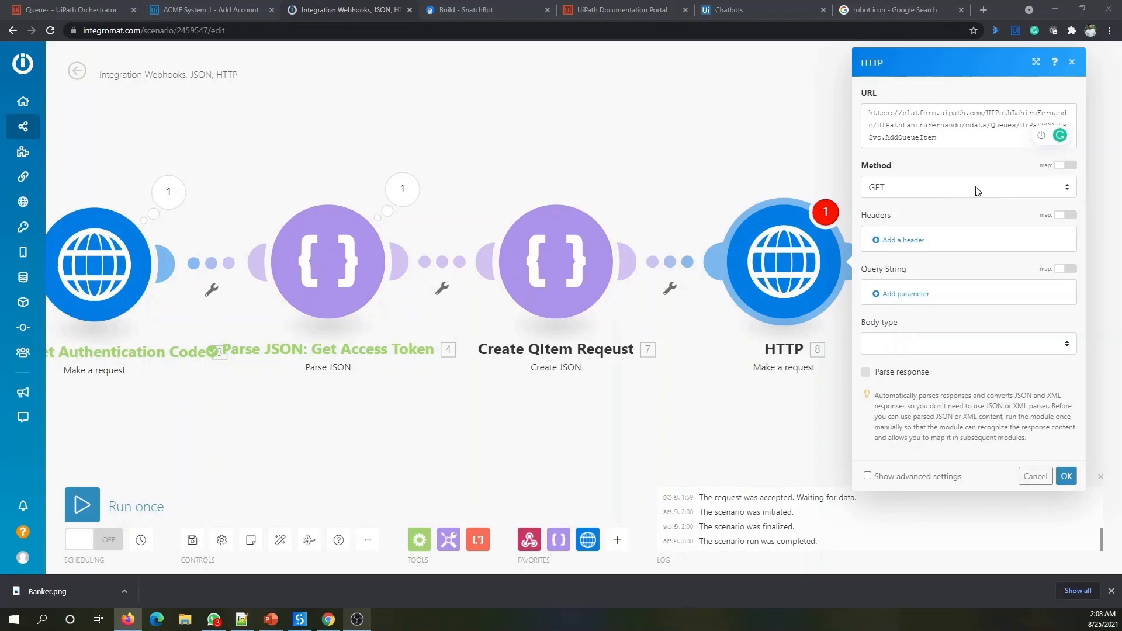
# - Change the HTTP module's request method from GET to POST
pyautogui.click(931, 191)
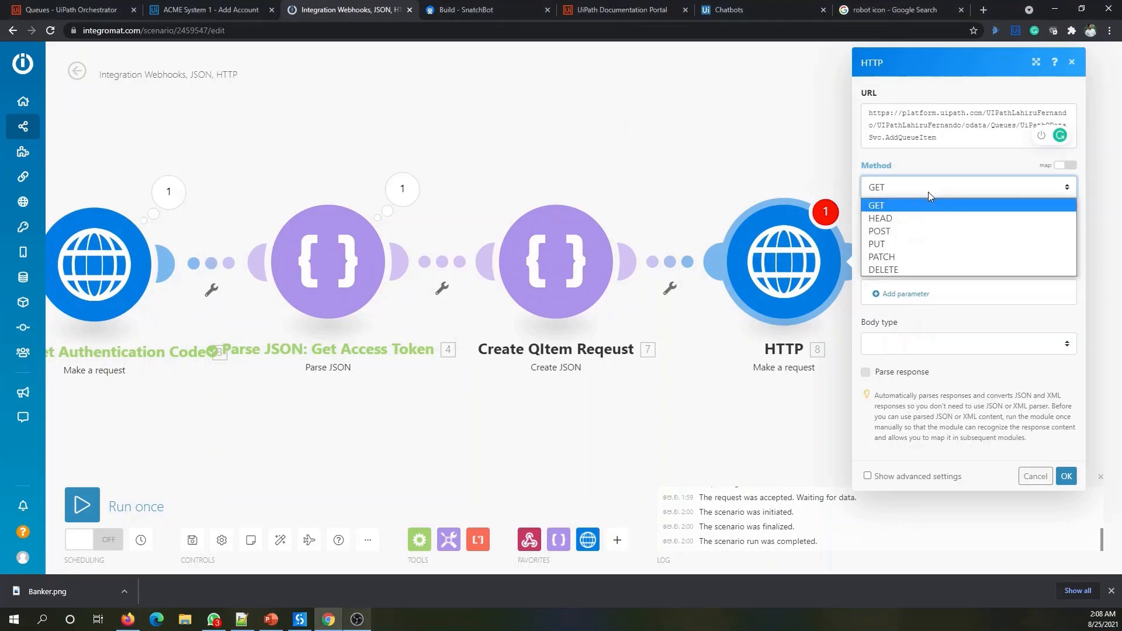
pyautogui.click(903, 232)
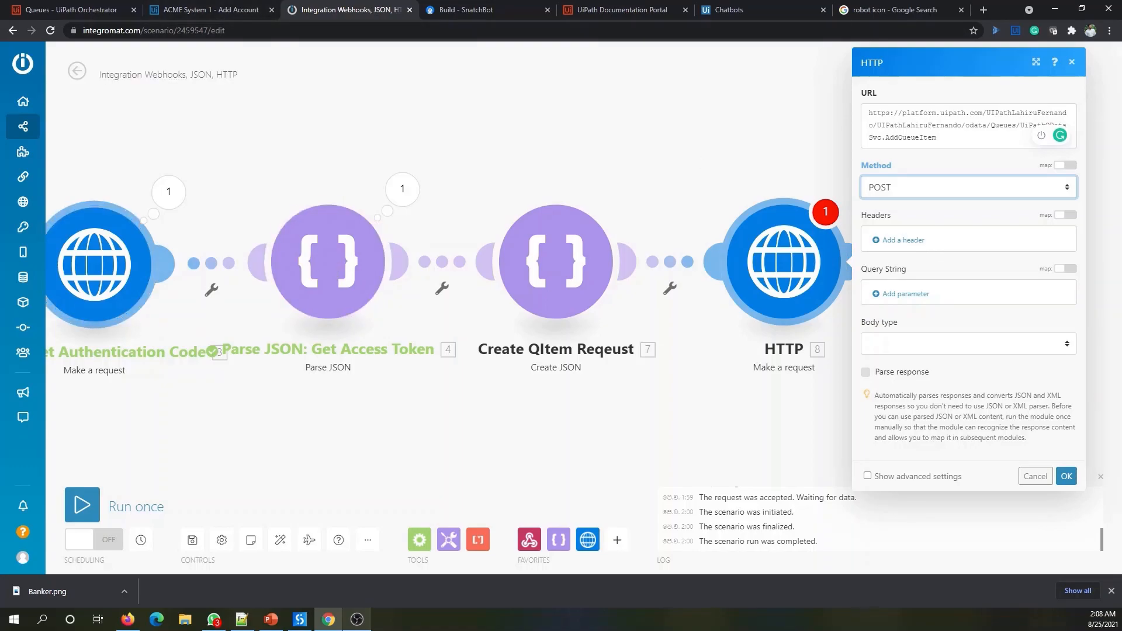
pyautogui.click(127, 619)
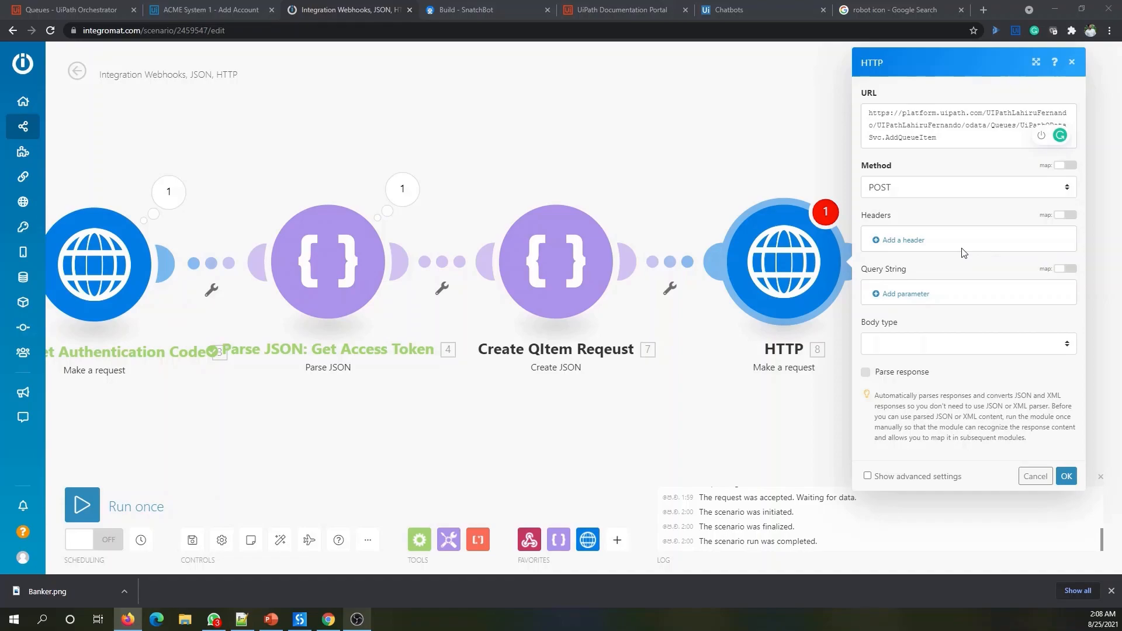
# - Add an Authorization header valued 'Bearer' followed by the mapped Parse JSON access_token
pyautogui.click(906, 246)
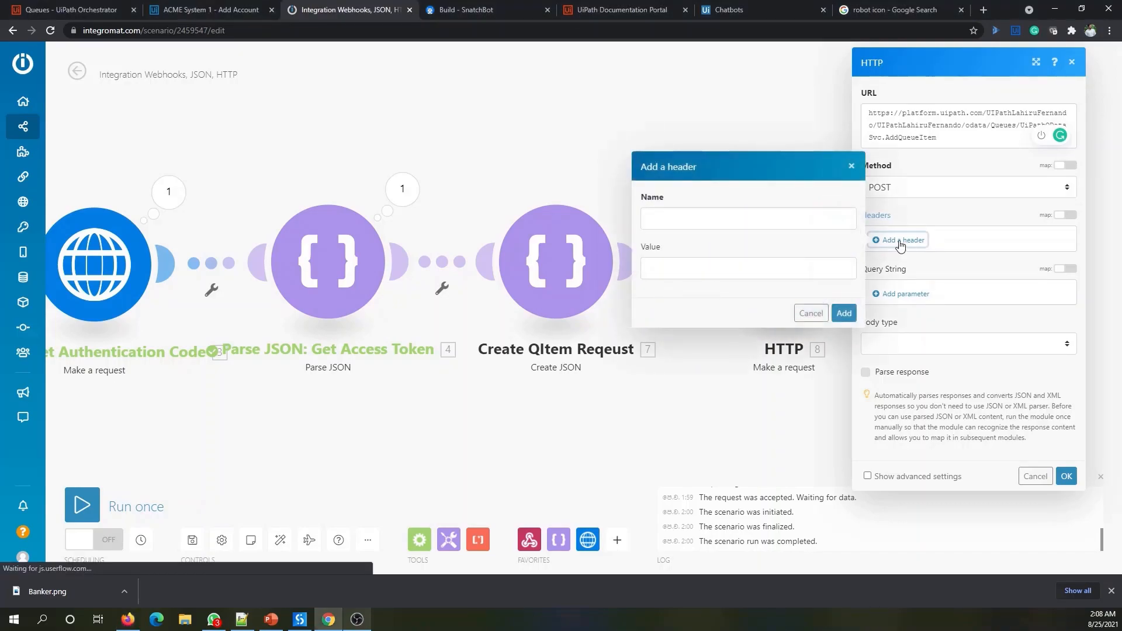
pyautogui.click(687, 225)
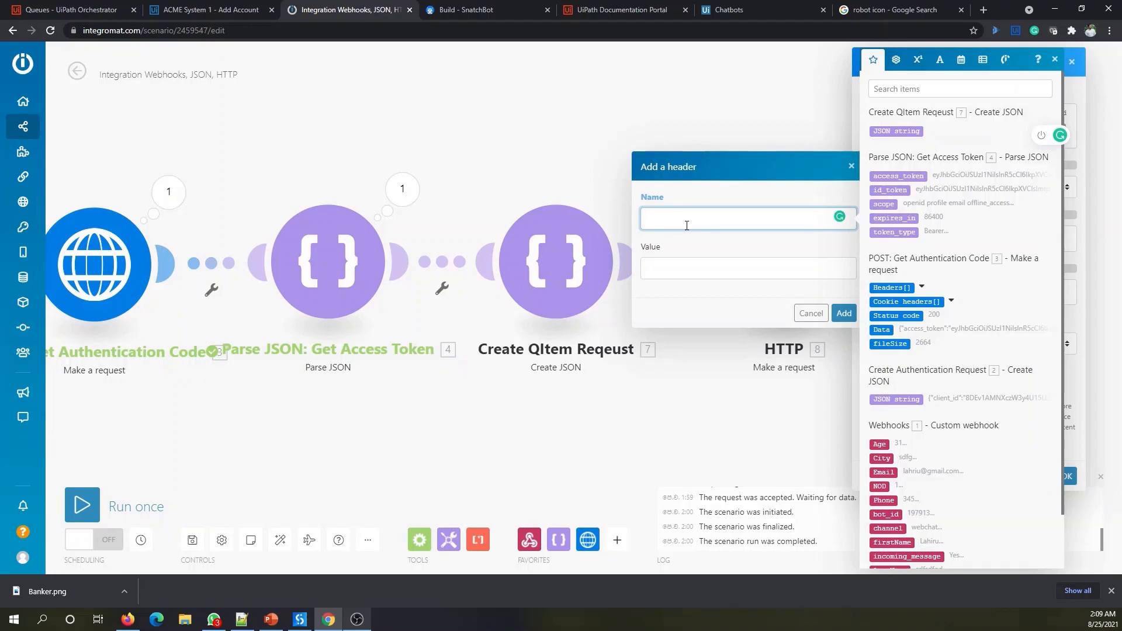
pyautogui.write('Authorization')
pyautogui.click(687, 272)
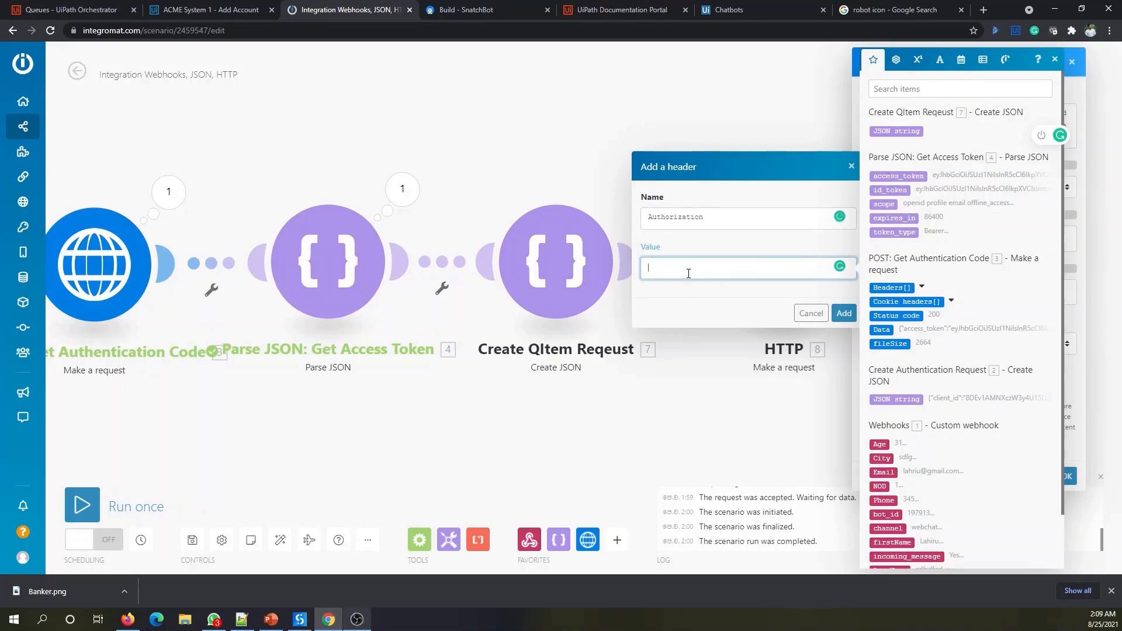
pyautogui.write('Bearer')
pyautogui.moveTo(887, 174); pyautogui.dragTo(701, 274)
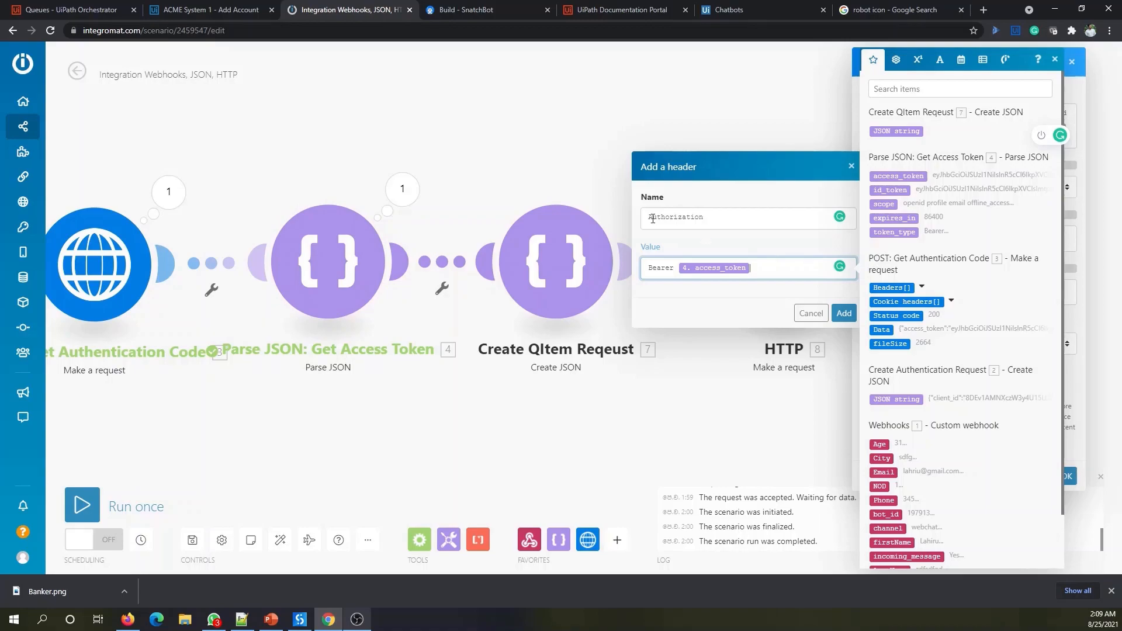
# - Save the Authorization header and start a second header named X-UIPATH-TenantName
pyautogui.click(845, 312)
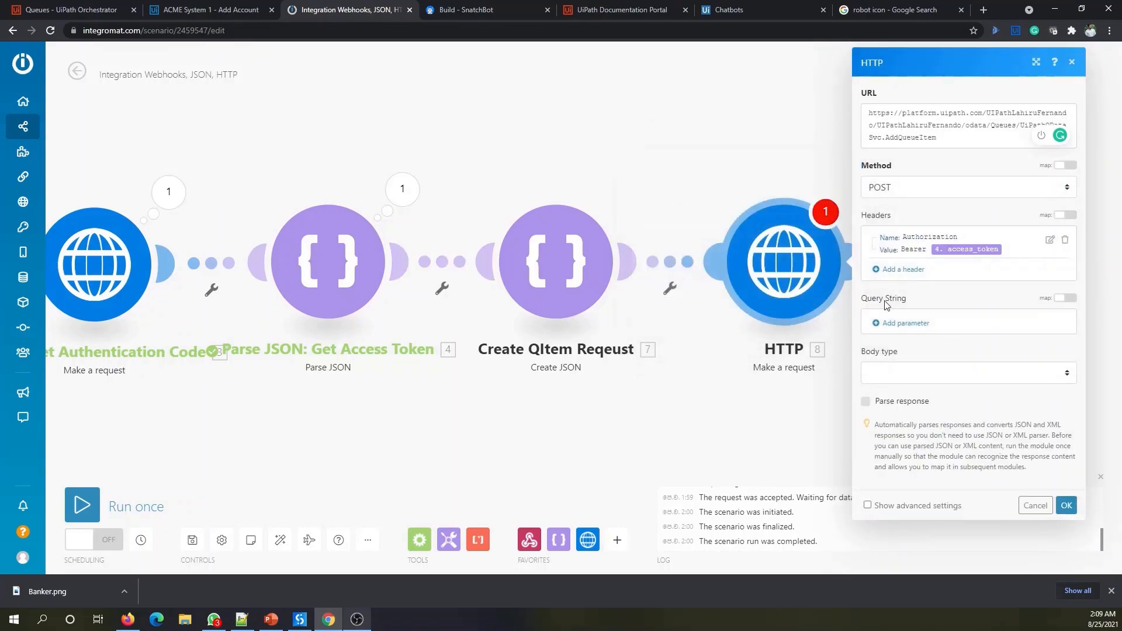
pyautogui.click(903, 269)
pyautogui.click(745, 248)
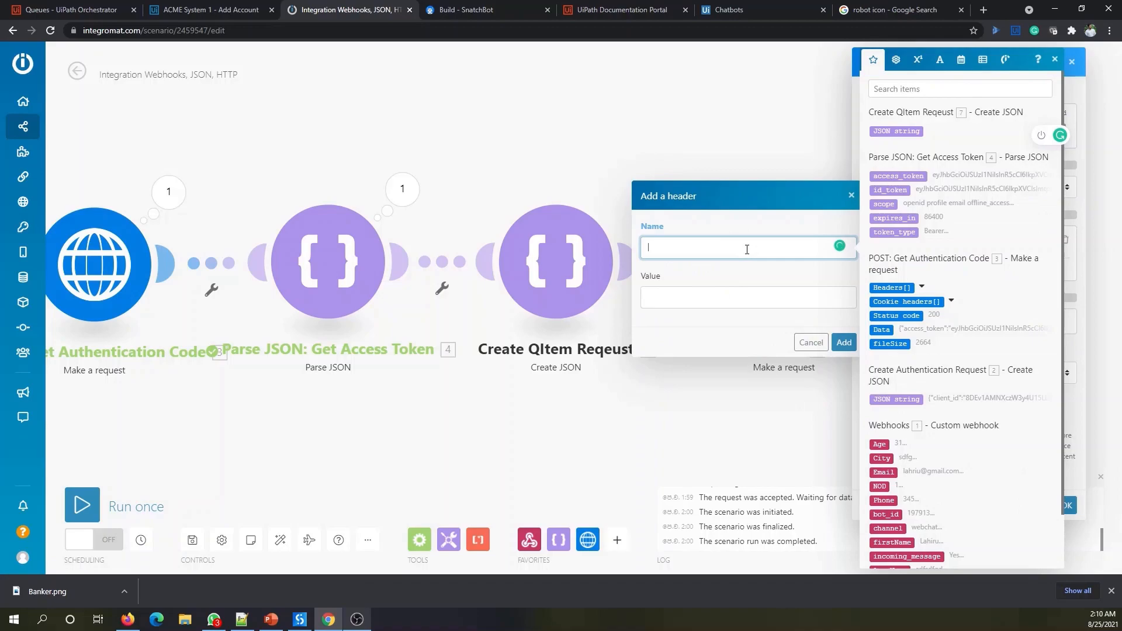
pyautogui.write('X-UIPATH-TenantName')
pyautogui.click(650, 301)
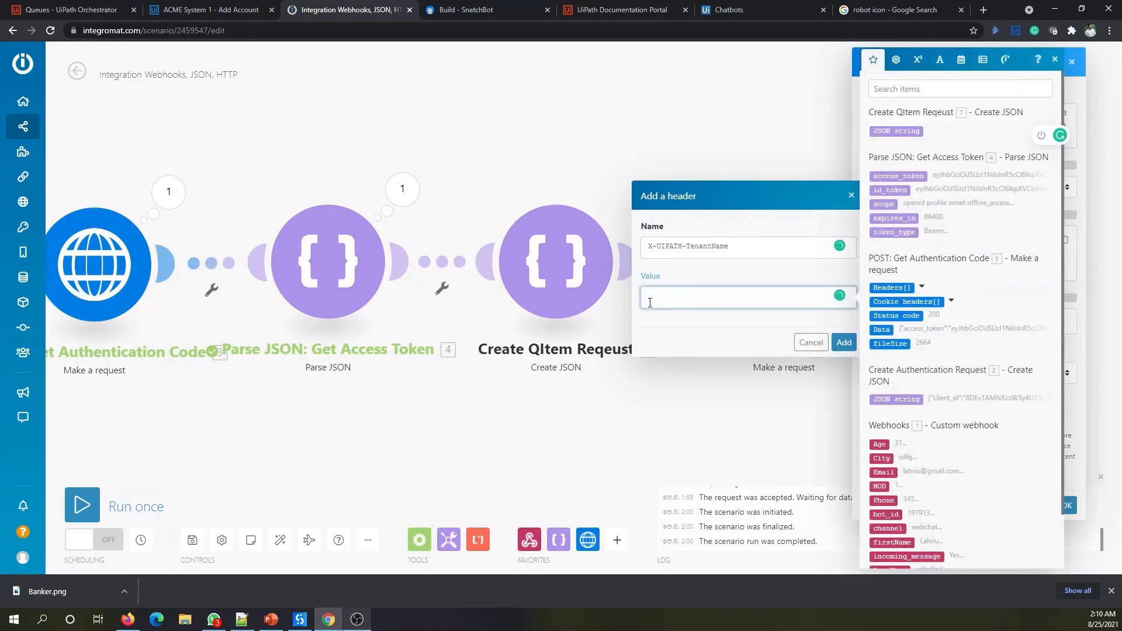
# - Copy the tenant name from the Orchestrator page address into the X-UIPATH-TenantName header value
pyautogui.click(71, 10)
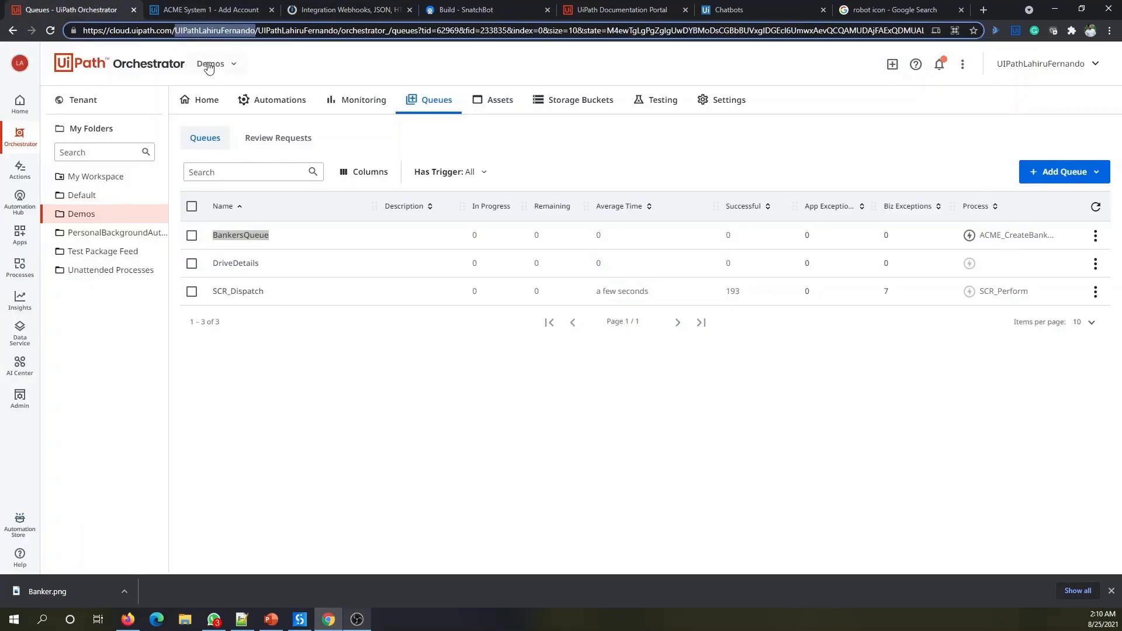
pyautogui.click(260, 30)
pyautogui.moveTo(261, 30); pyautogui.dragTo(337, 32)
pyautogui.hotkey('ctrl', 'c')
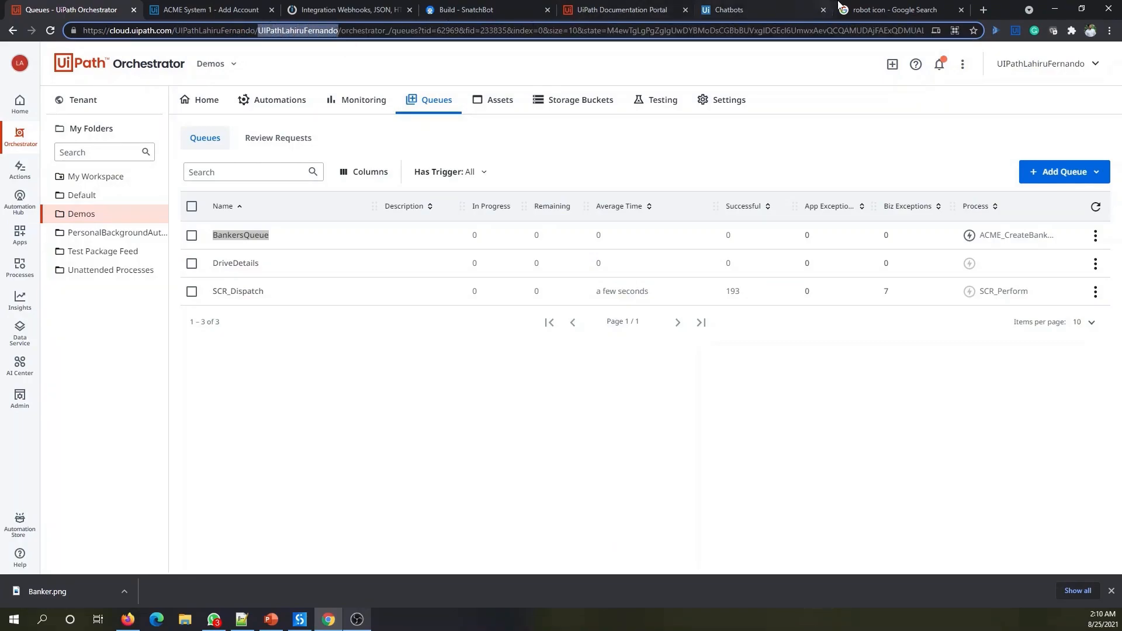
pyautogui.click(304, 6)
pyautogui.hotkey('ctrl', 'v')
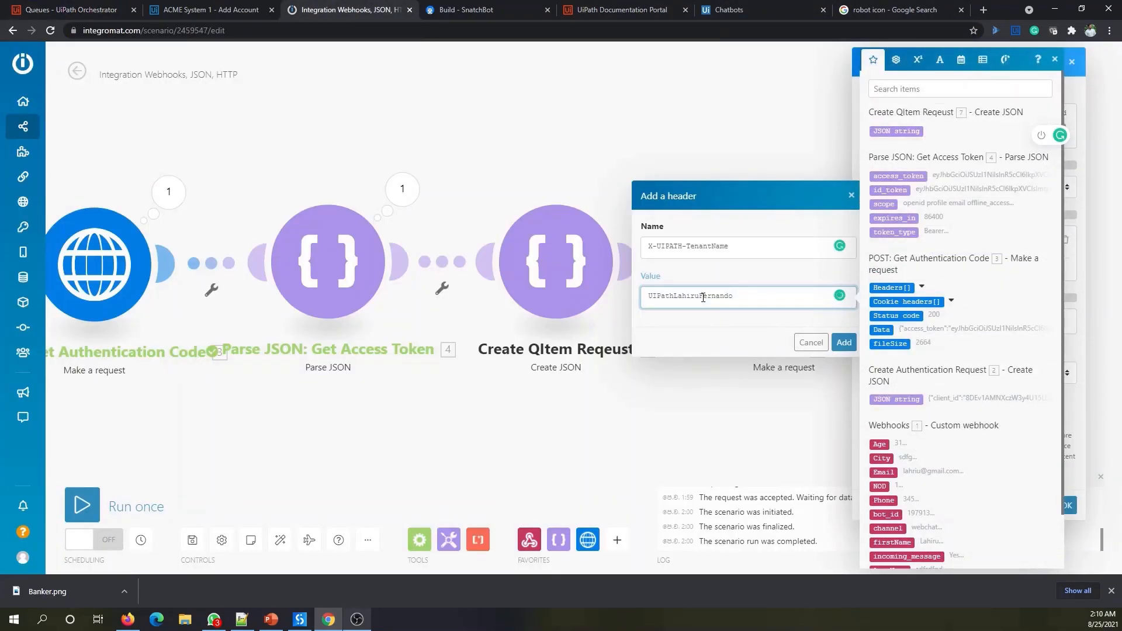
# - Save the TenantName header and add a Content-Type header with value application/json
pyautogui.click(841, 344)
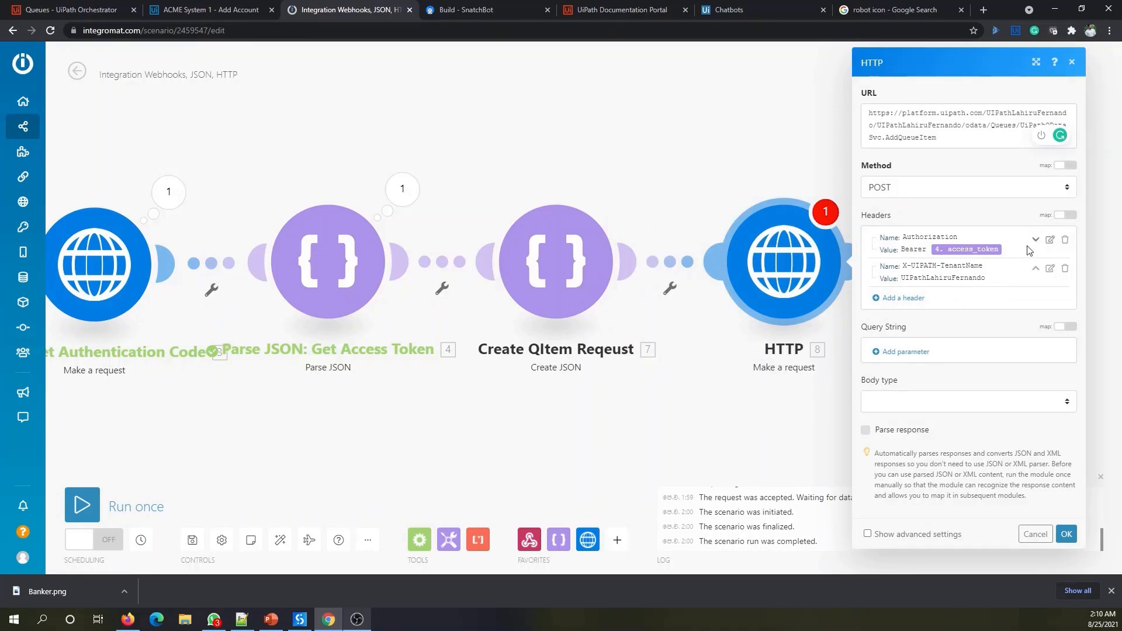
pyautogui.click(901, 301)
pyautogui.click(730, 283)
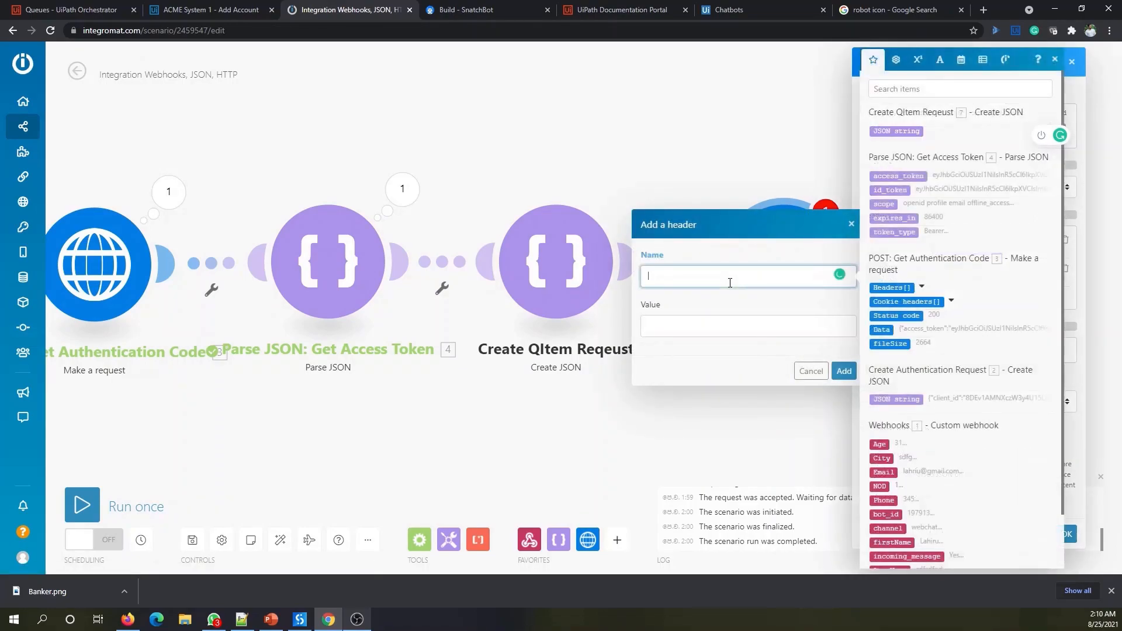
pyautogui.write('Content-Type')
pyautogui.click(708, 331)
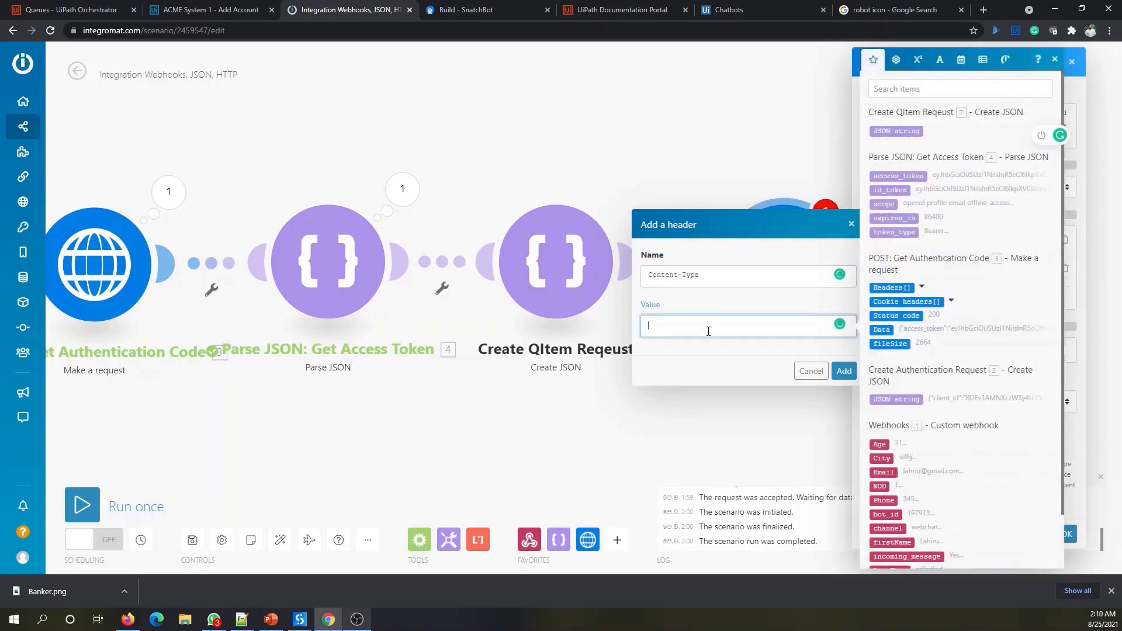
pyautogui.write('application/json')
pyautogui.click(843, 370)
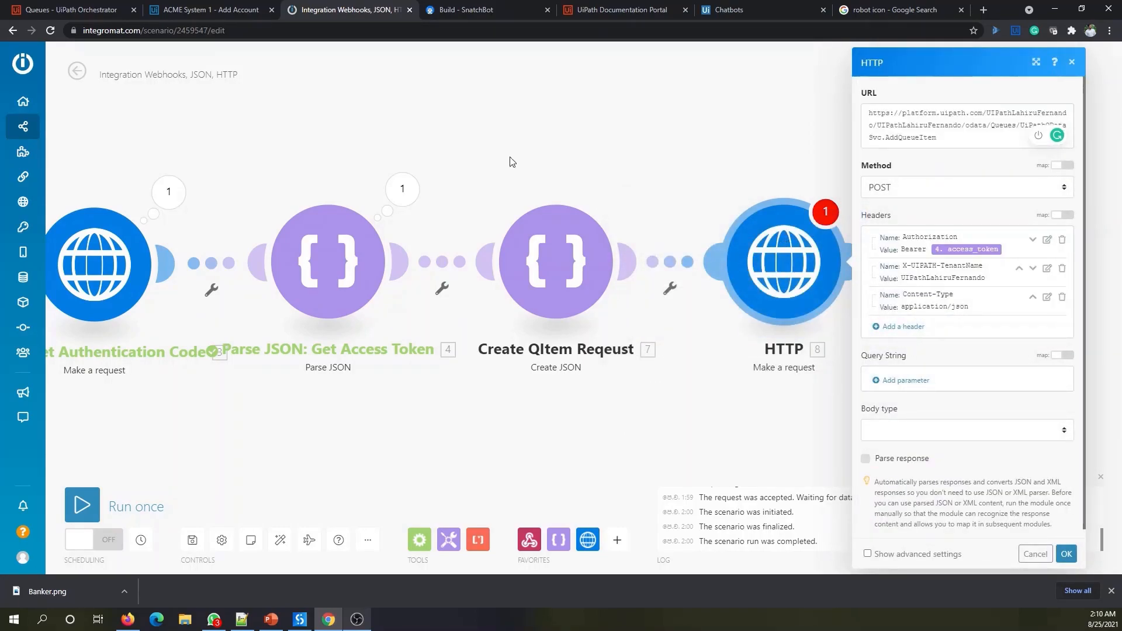
# - Add a fourth header named X-UIPATH-OrganizationUnitId, then bring up the Orchestrator queues page
pyautogui.click(906, 326)
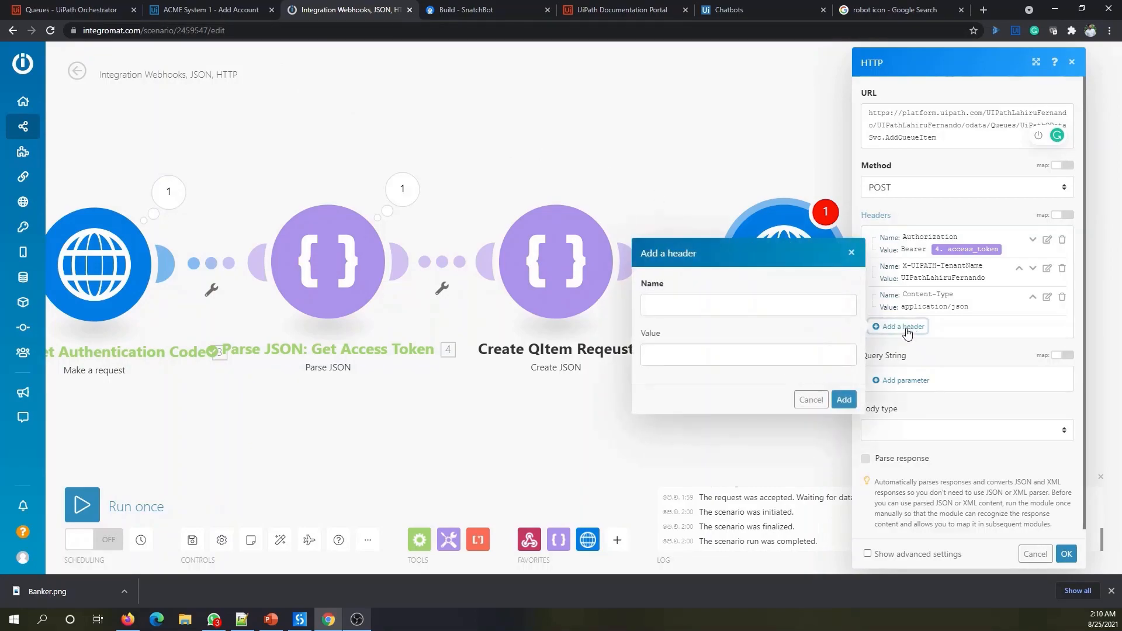
pyautogui.click(670, 307)
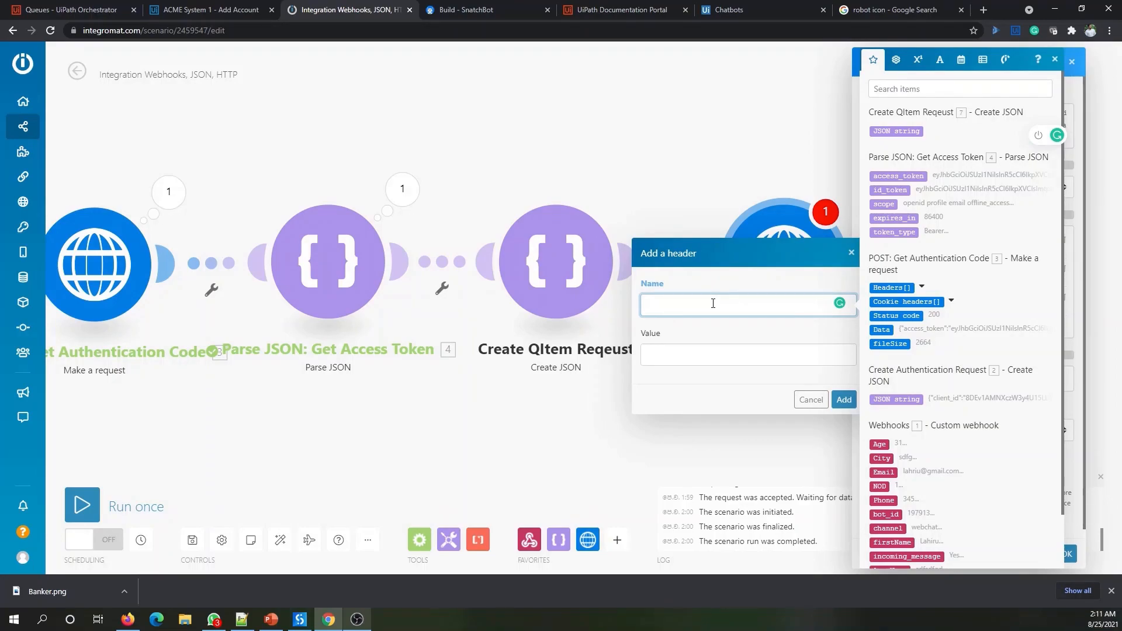
pyautogui.write('X-UIPATH-OrganizationUnitId')
pyautogui.click(704, 355)
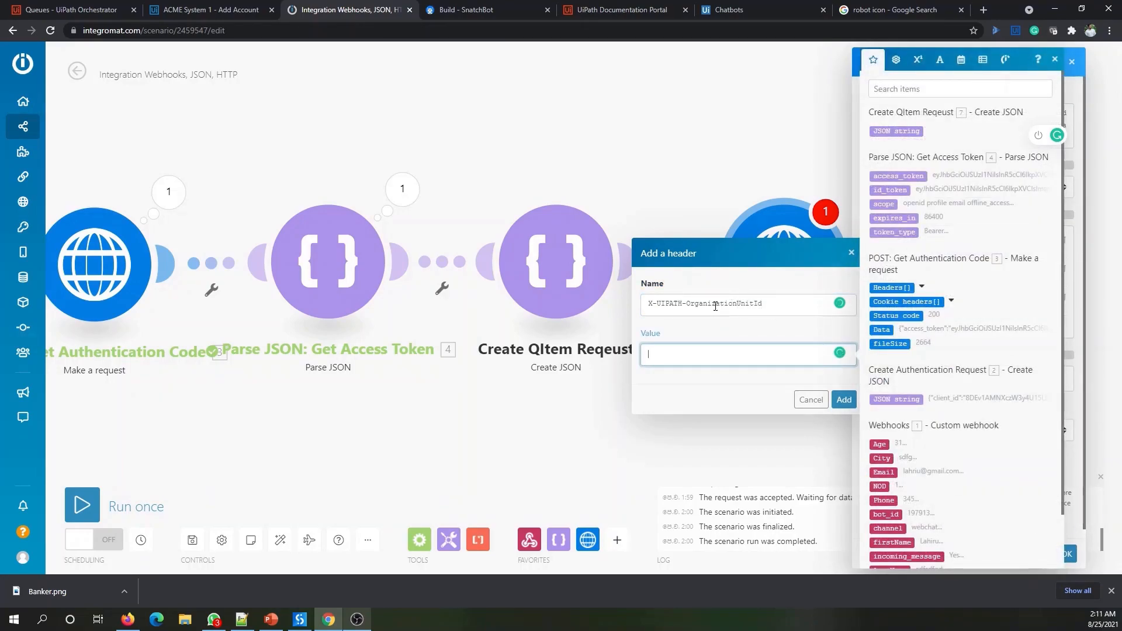
pyautogui.click(64, 10)
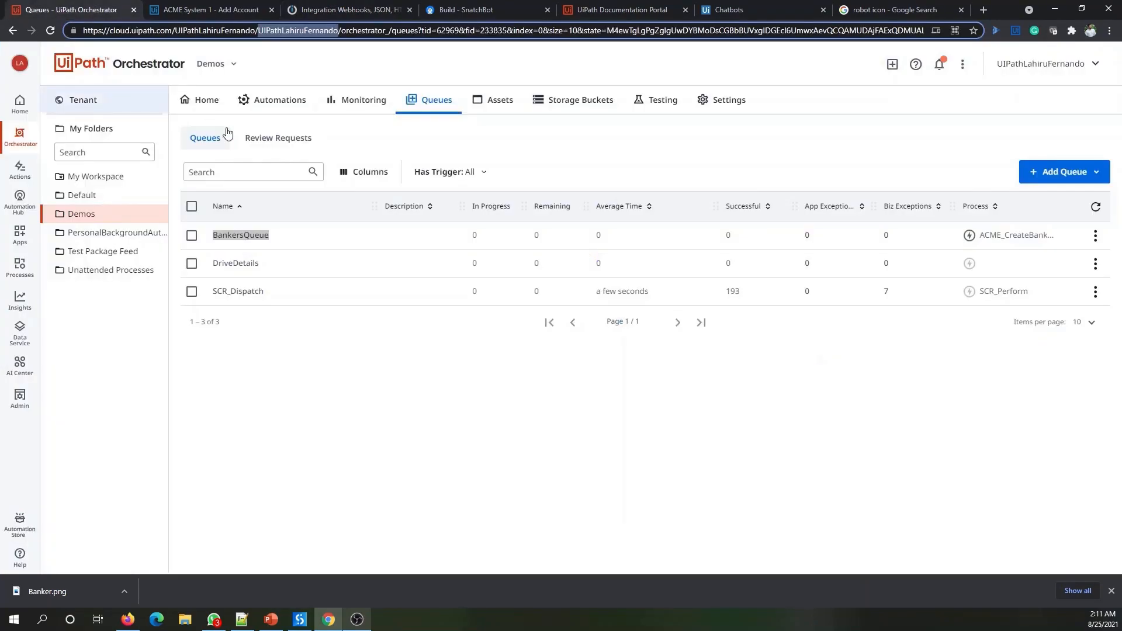
# - Copy the Demos folder ID 233835 from the Orchestrator address into the OrganizationUnitId header value
pyautogui.click(286, 381)
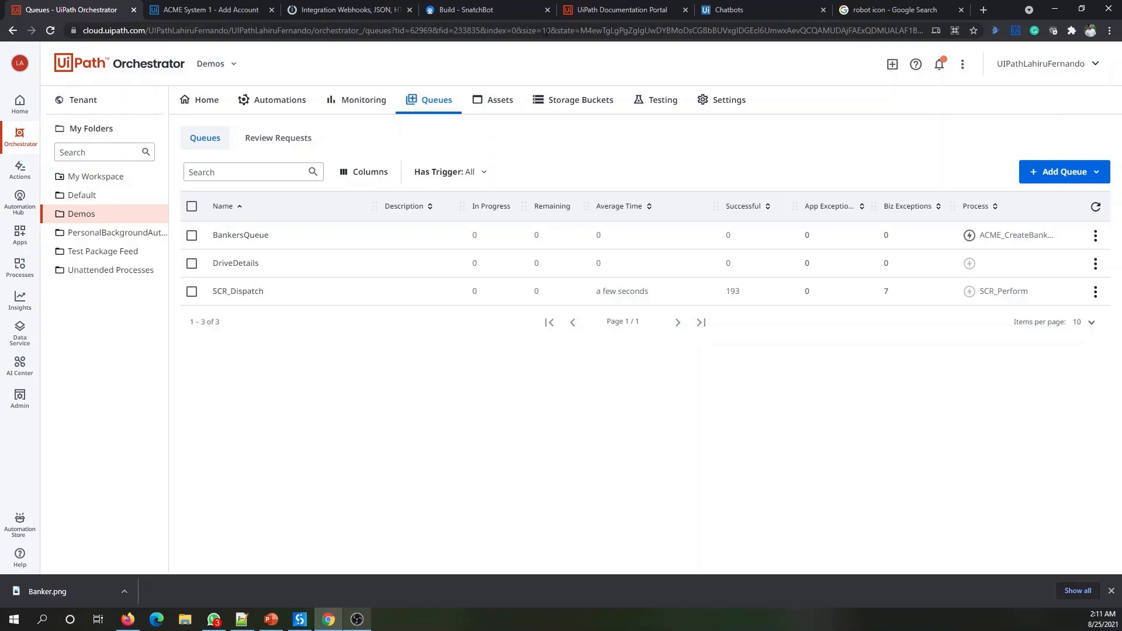
pyautogui.click(99, 232)
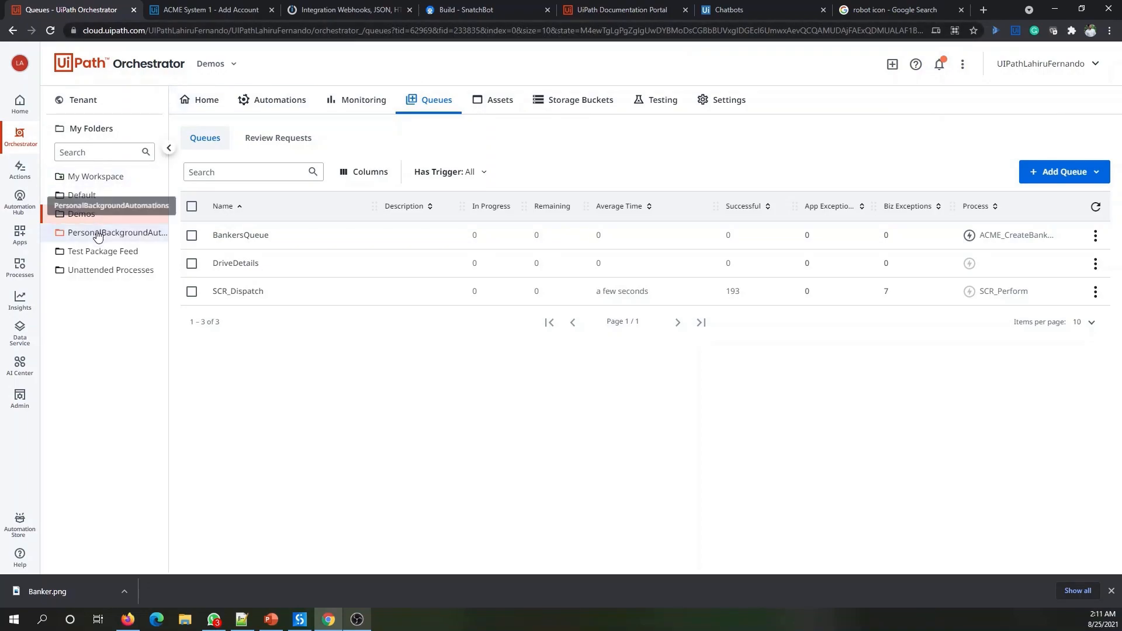
pyautogui.click(97, 219)
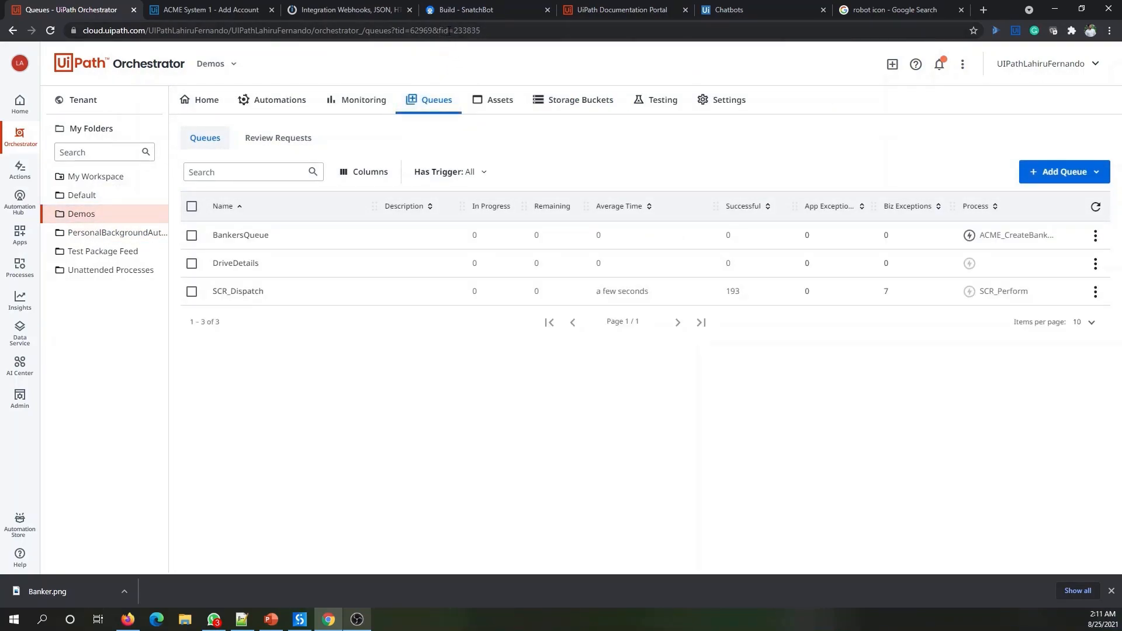
pyautogui.doubleClick(462, 30)
pyautogui.hotkey('ctrl', 'c')
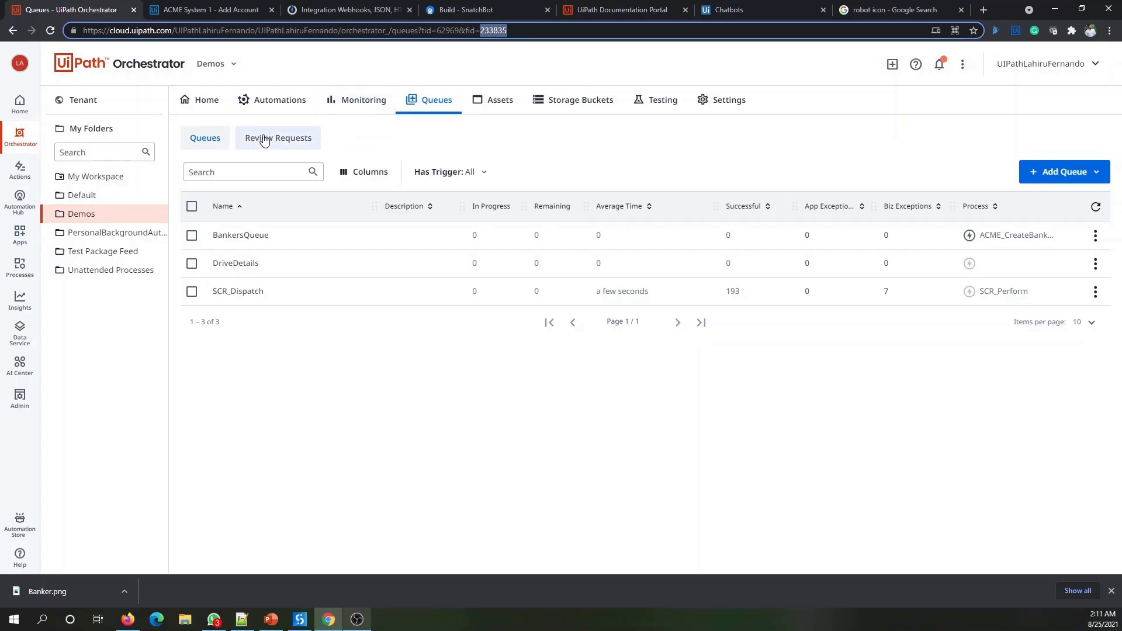
pyautogui.click(351, 12)
pyautogui.click(655, 356)
pyautogui.hotkey('ctrl', 'v')
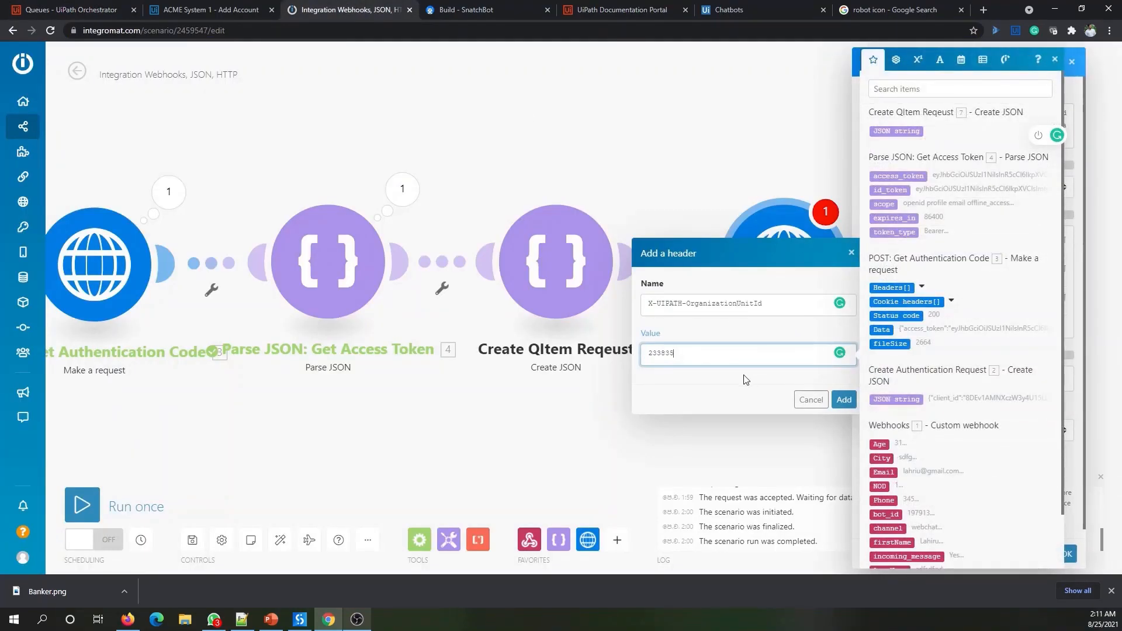
# - Save the OrganizationUnitId header and set the body type to Raw with JSON (application/json) content
pyautogui.click(844, 399)
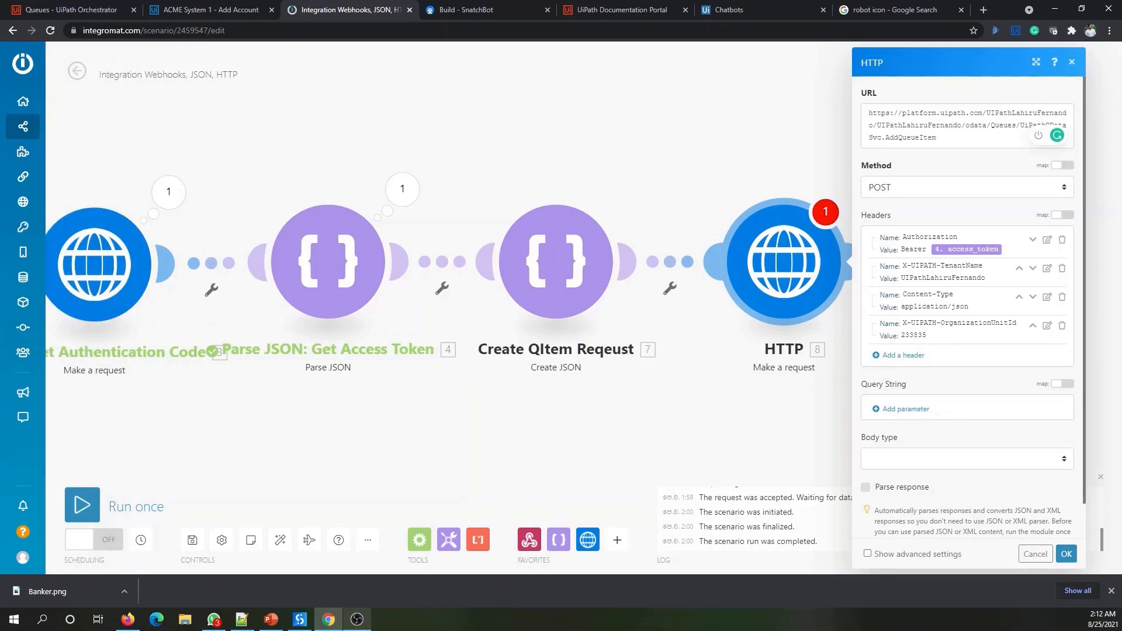
pyautogui.scroll(-1, 940, 325)
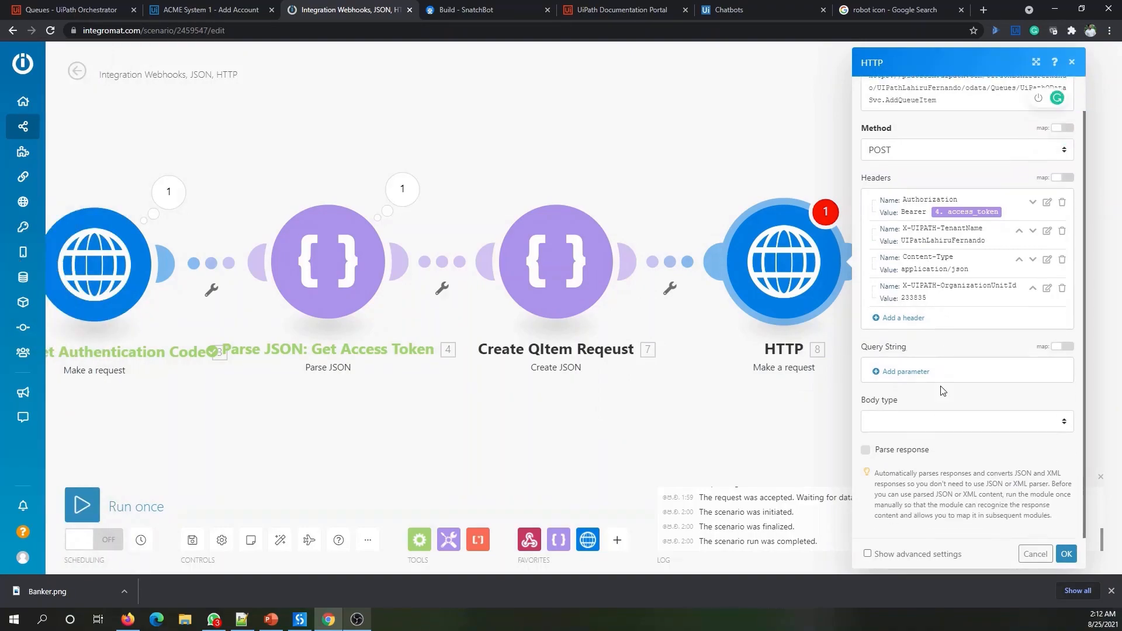
pyautogui.click(925, 425)
pyautogui.click(876, 451)
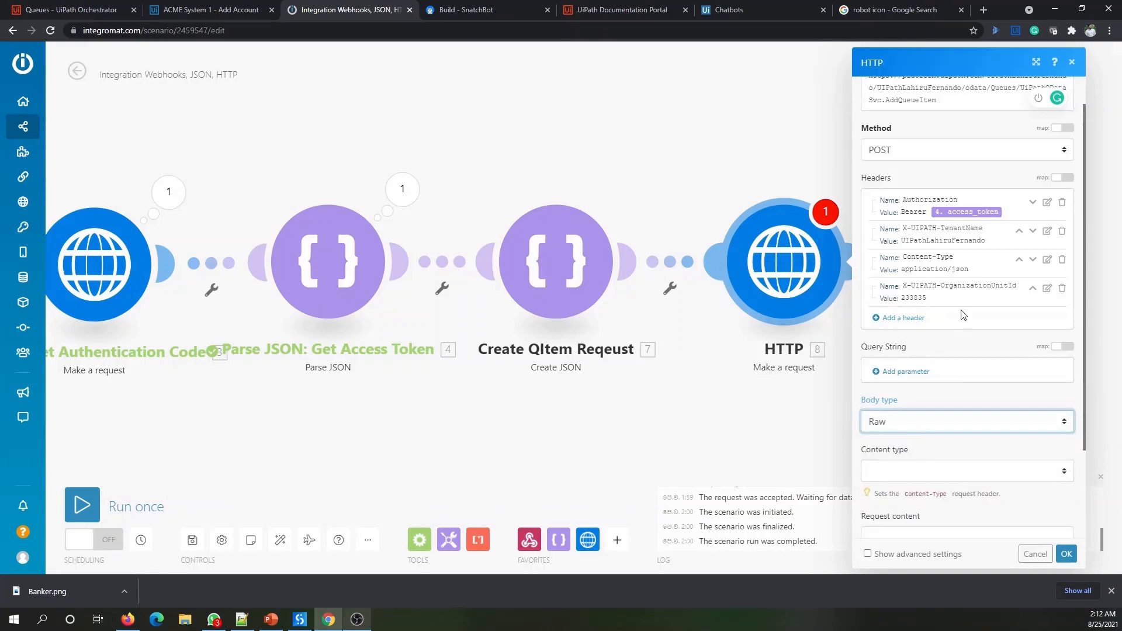
pyautogui.scroll(-1, 962, 409)
pyautogui.click(961, 413)
pyautogui.click(945, 456)
# - Map Create QItem Reqeust's JSON string into Request content and save the HTTP module
pyautogui.scroll(-1, 912, 450)
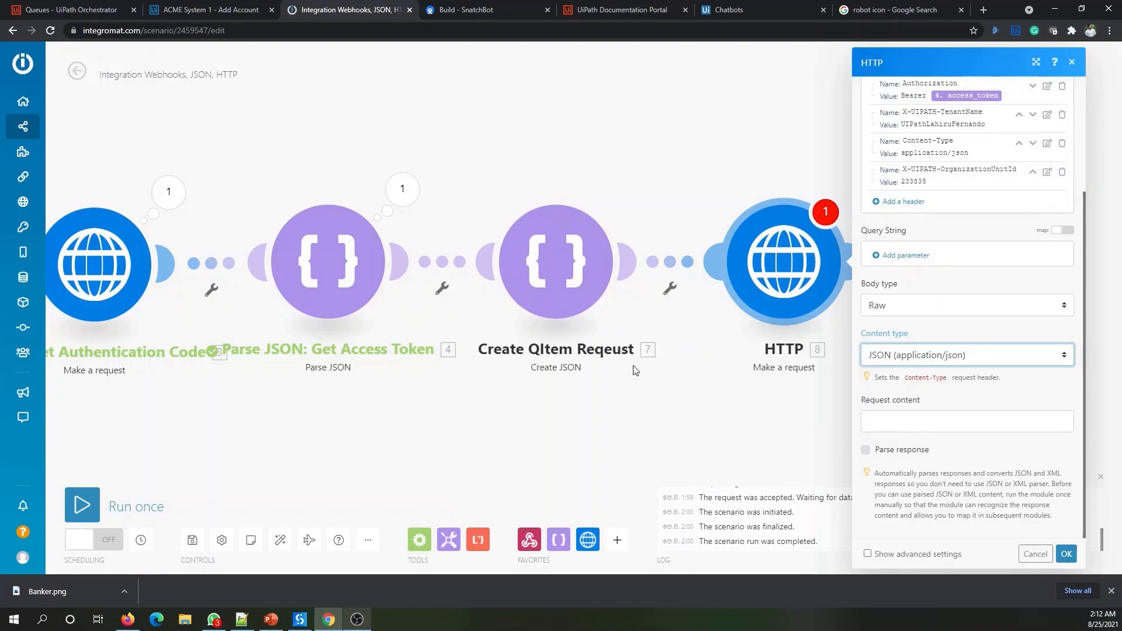
pyautogui.click(924, 424)
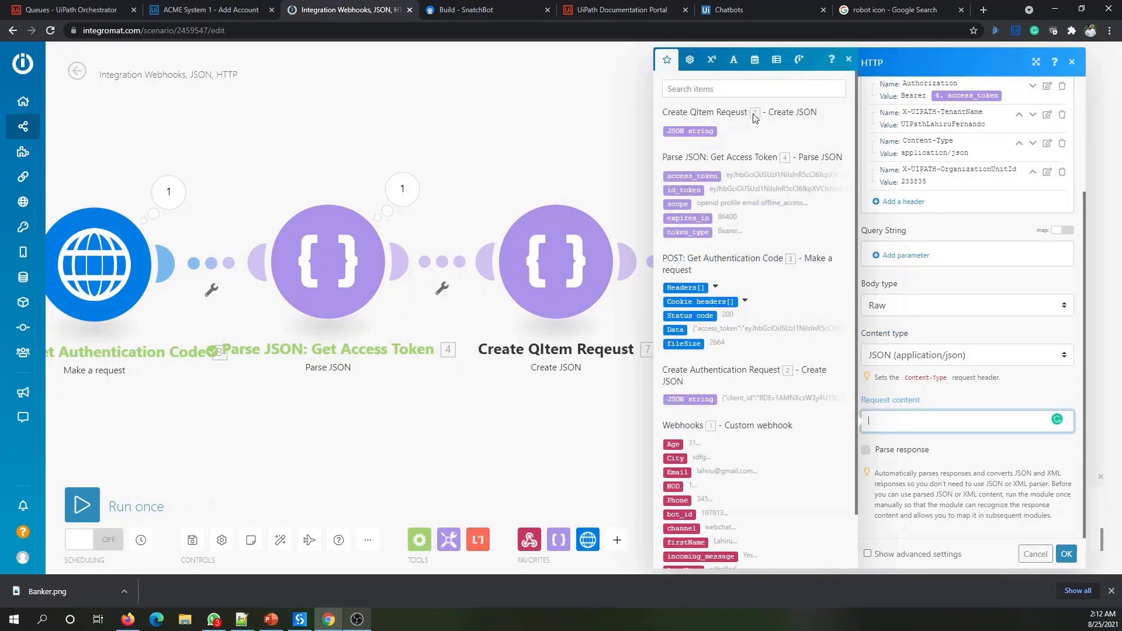
pyautogui.click(708, 133)
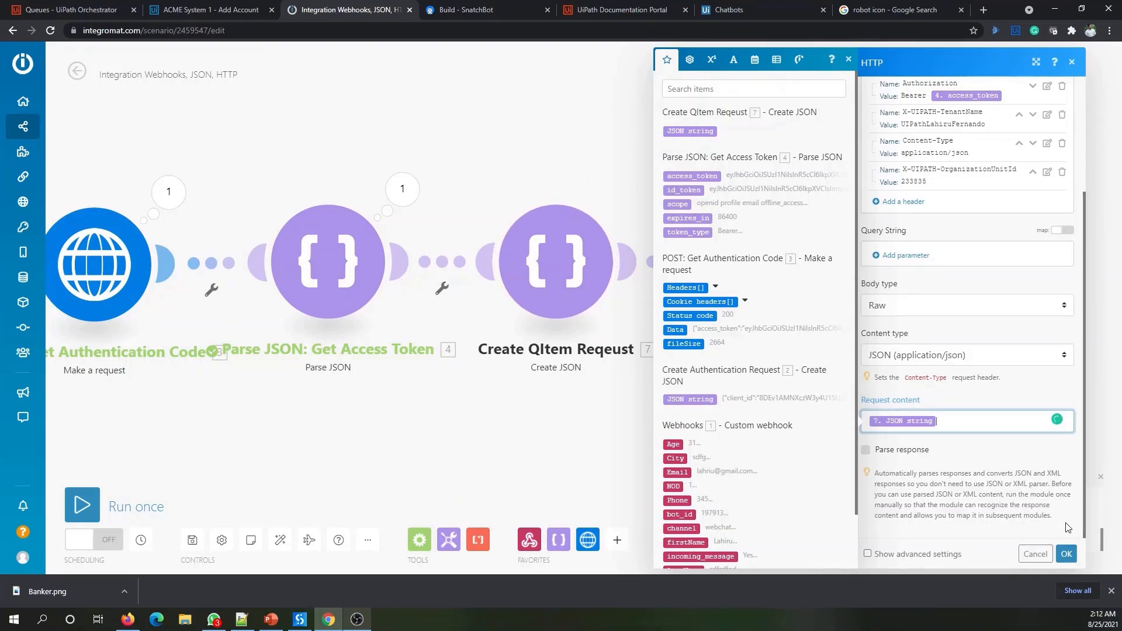
pyautogui.click(1070, 556)
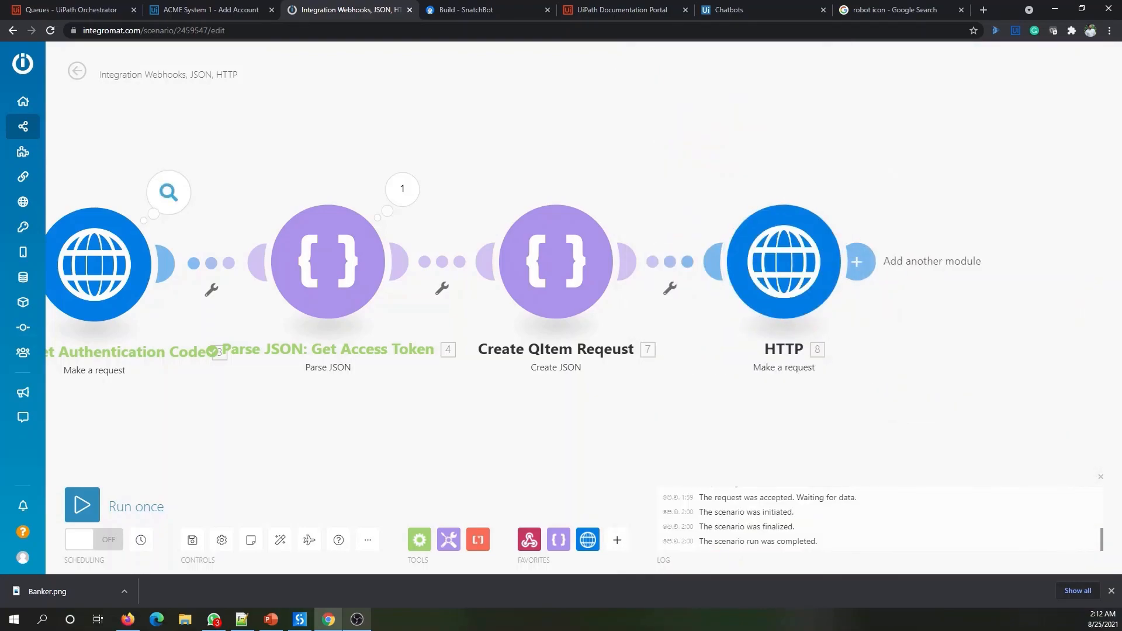
pyautogui.hotkey('alt', 'Tab')
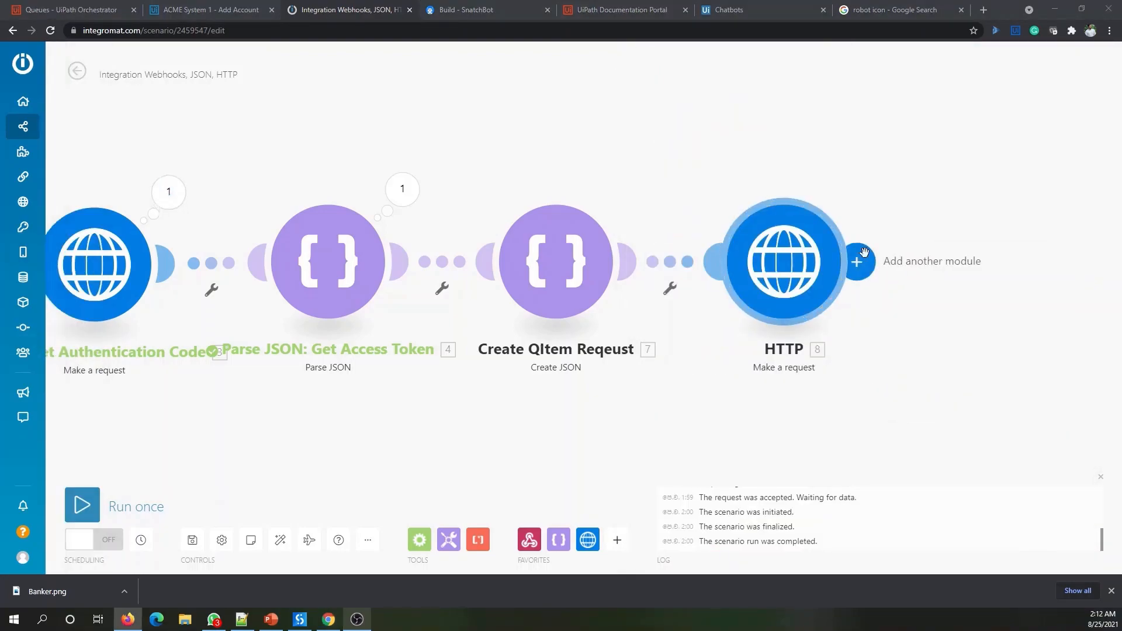
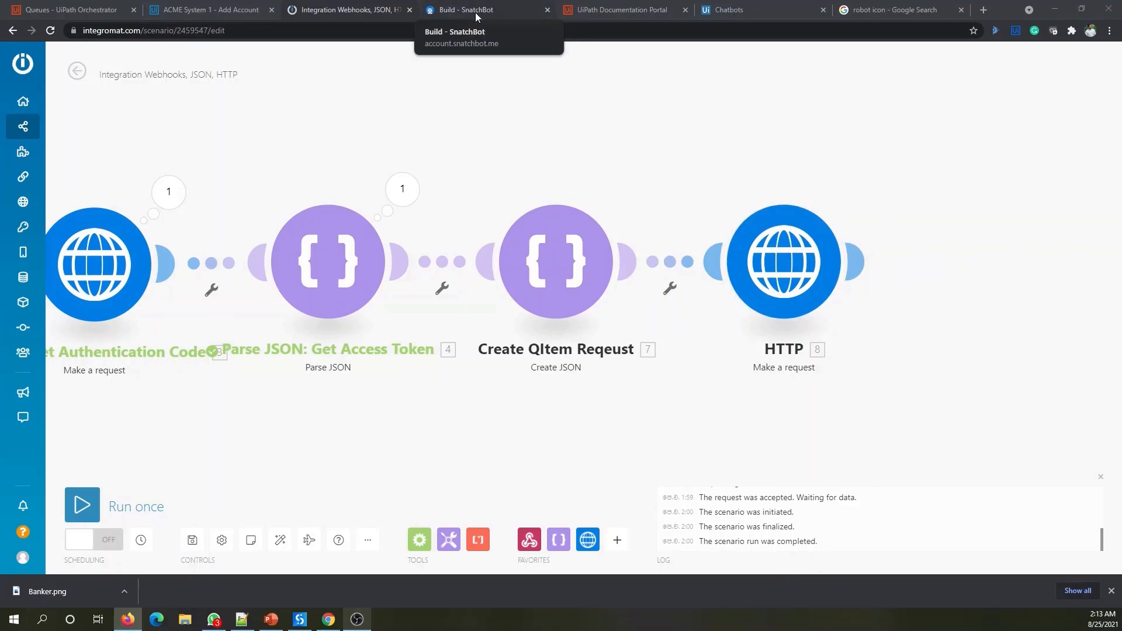
# - Select and copy the Final Response - Snatchbot JSON block (lines 44–49) from the Notepad++ notes
pyautogui.click(241, 619)
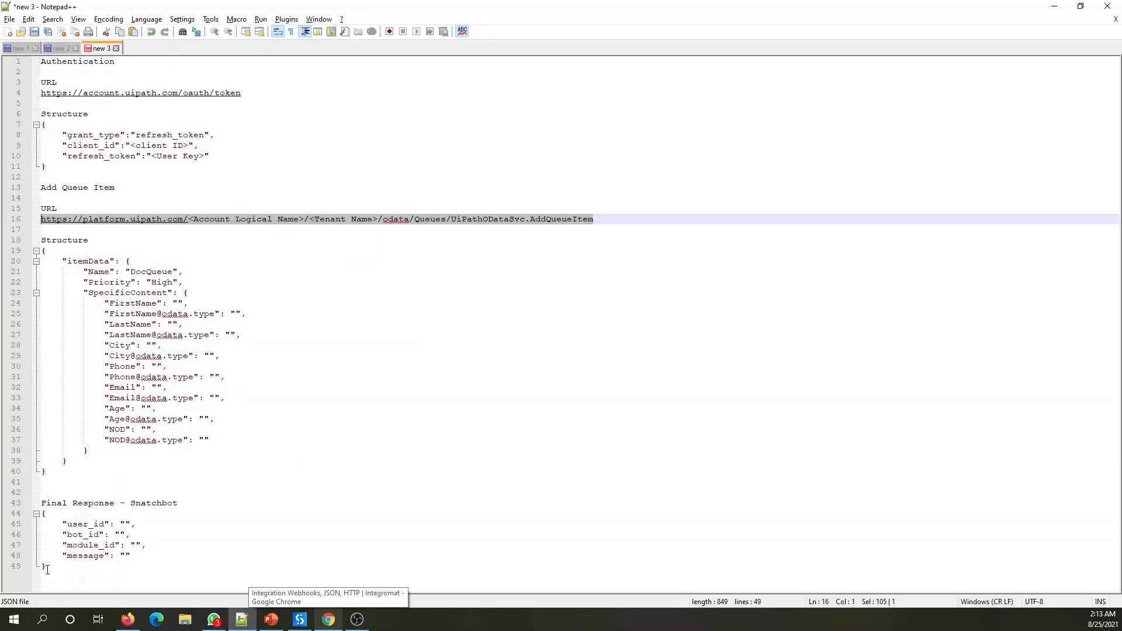
pyautogui.moveTo(57, 567); pyautogui.dragTo(42, 514)
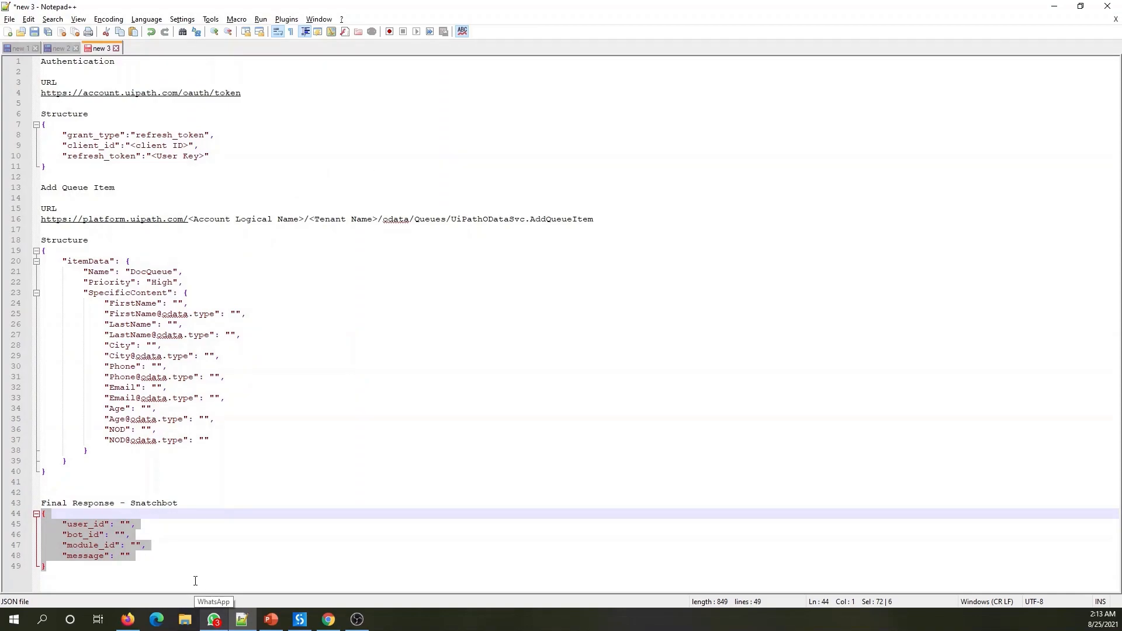
pyautogui.click(88, 557)
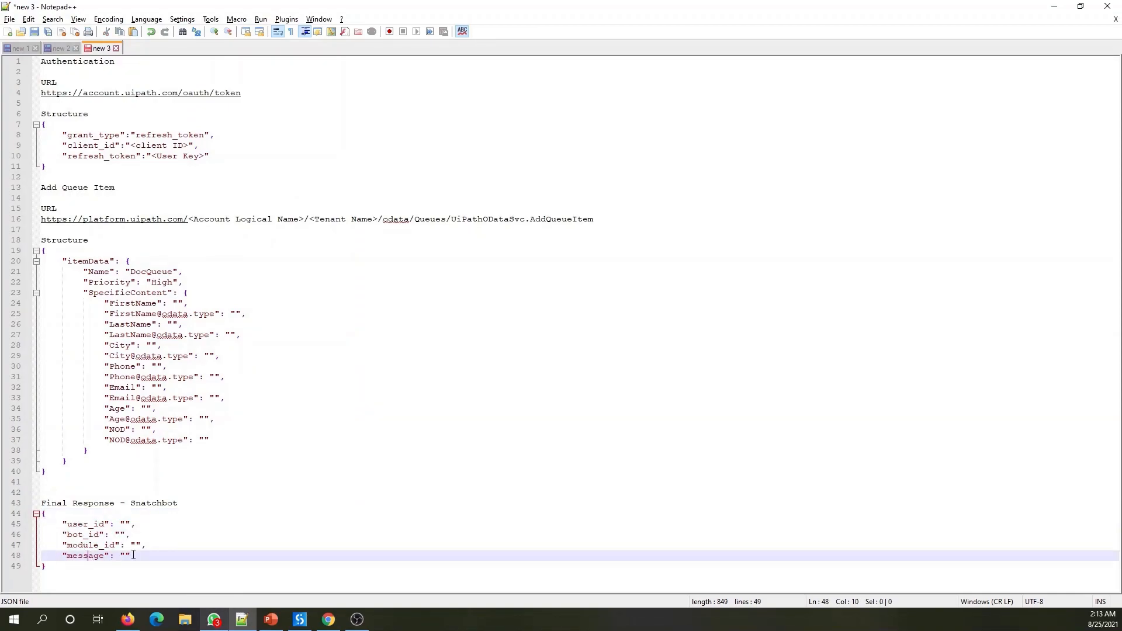
pyautogui.moveTo(56, 567); pyautogui.dragTo(42, 516)
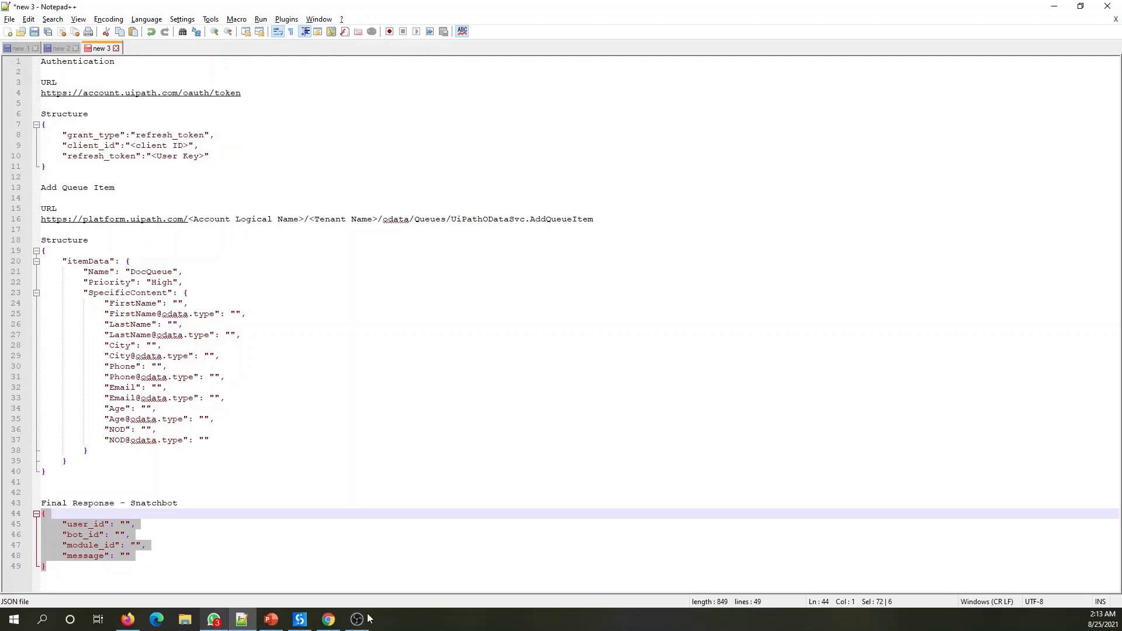
pyautogui.click(321, 620)
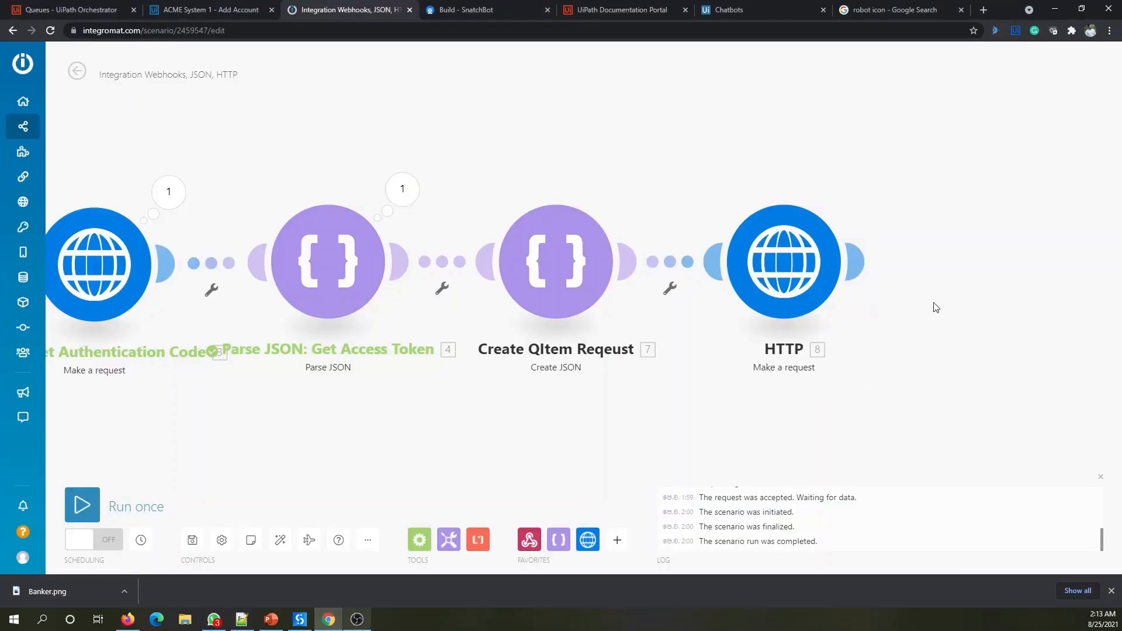
# - Add a JSON > Create JSON module after the HTTP module
pyautogui.click(864, 263)
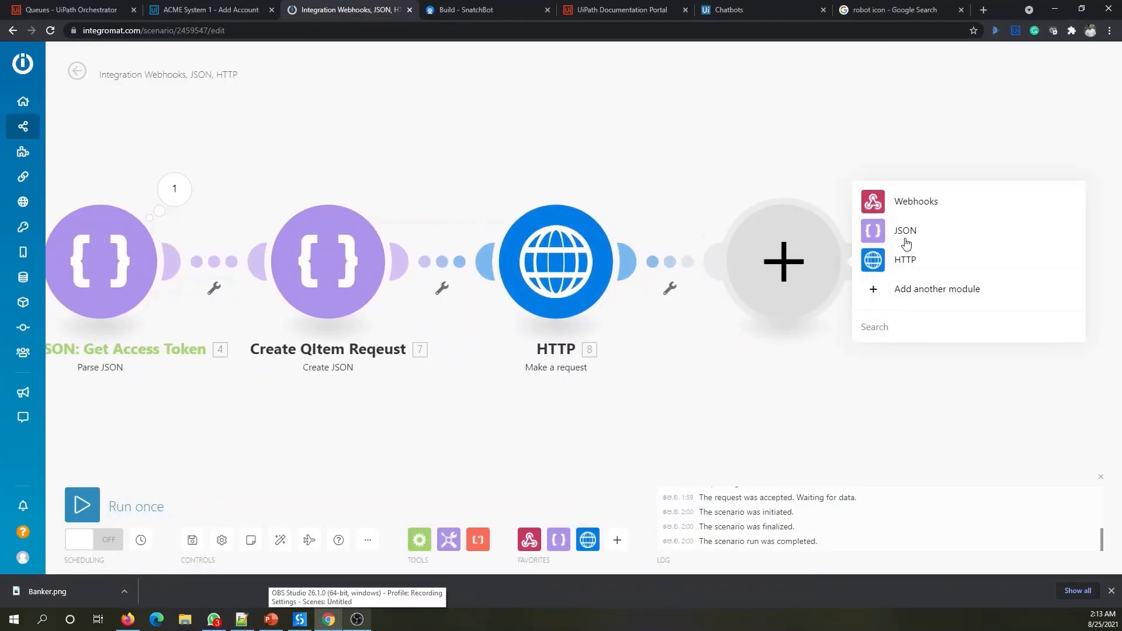
pyautogui.click(905, 241)
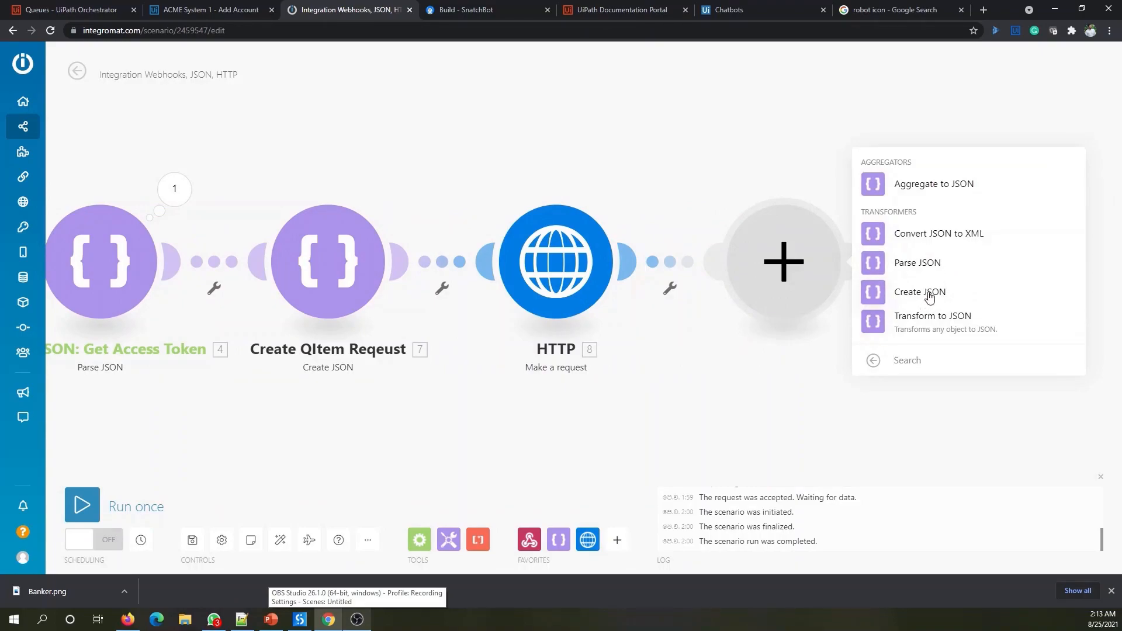
pyautogui.click(924, 291)
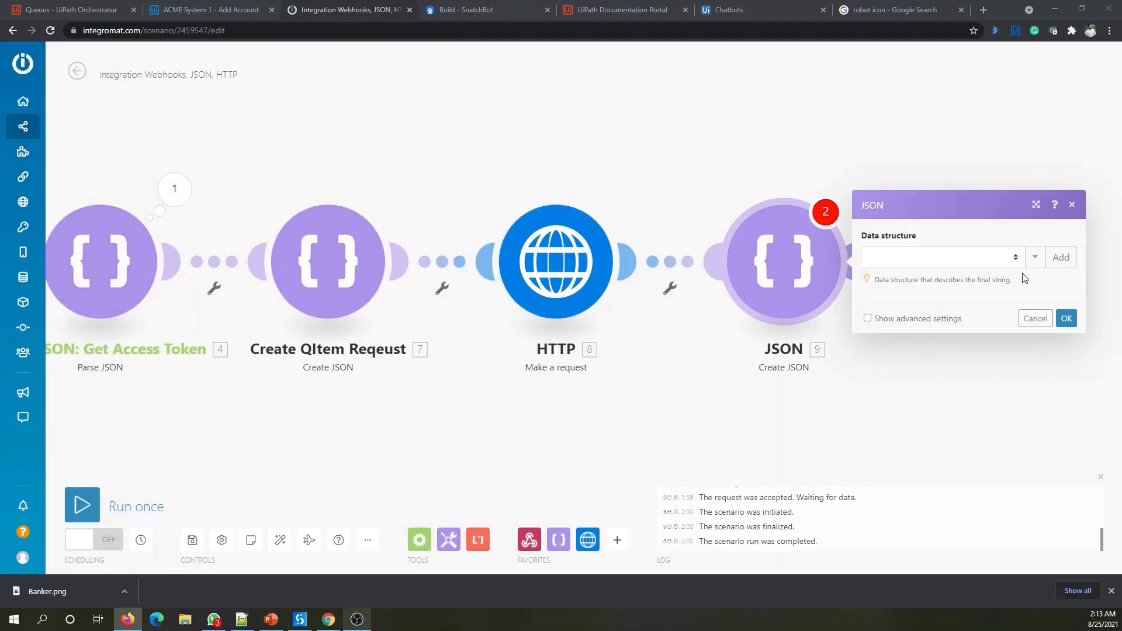
# - Create a 'Create Final Response' data structure generated from the pasted Final Response JSON sample
pyautogui.click(1061, 257)
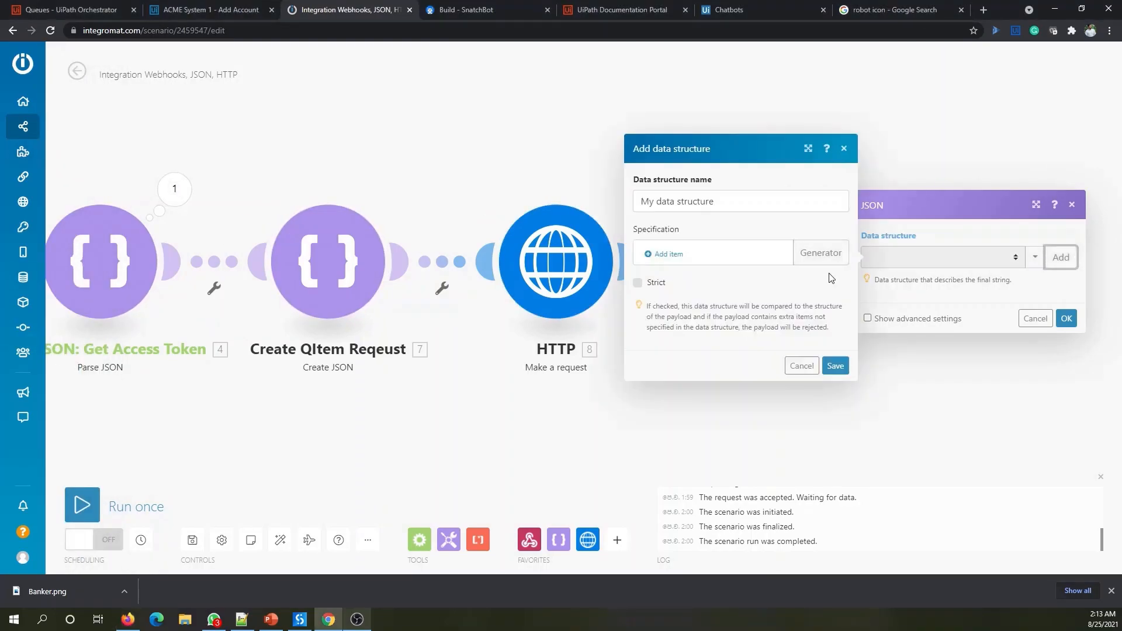
pyautogui.click(727, 200)
pyautogui.moveTo(726, 200); pyautogui.dragTo(624, 204)
pyautogui.write('Cr')
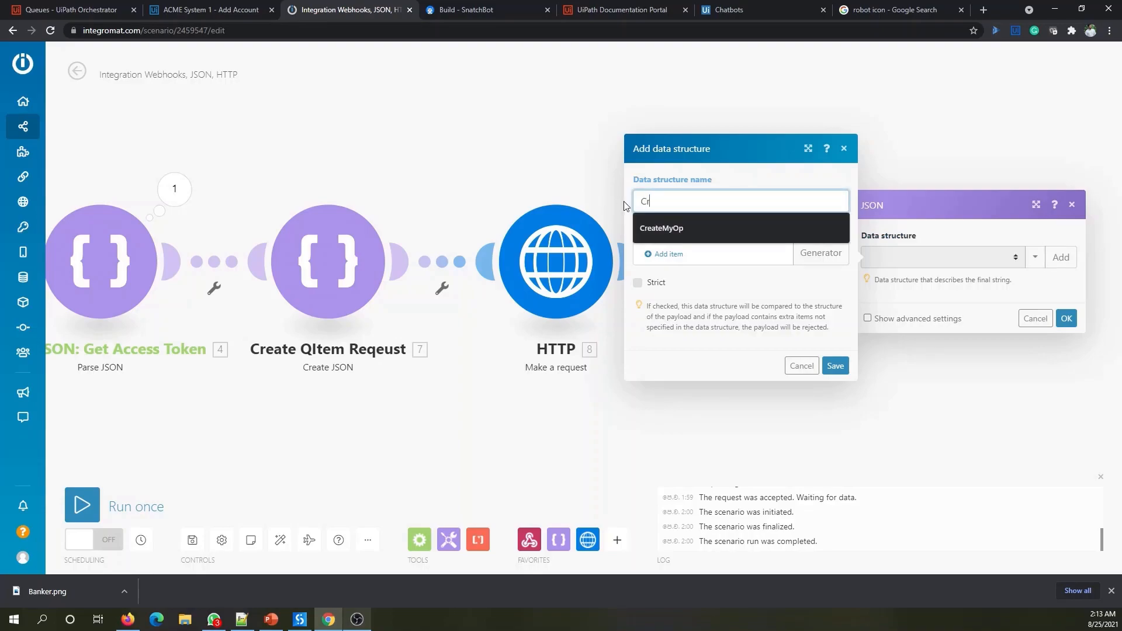
pyautogui.write('eate Final Response')
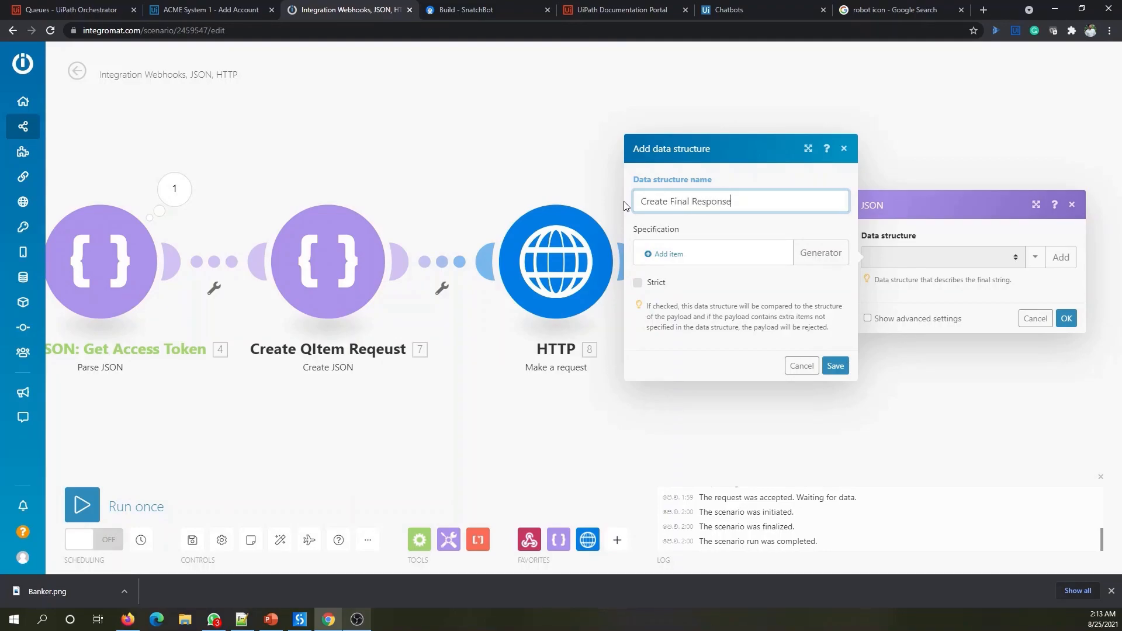
pyautogui.click(820, 254)
pyautogui.click(929, 275)
pyautogui.hotkey('ctrl', 'v')
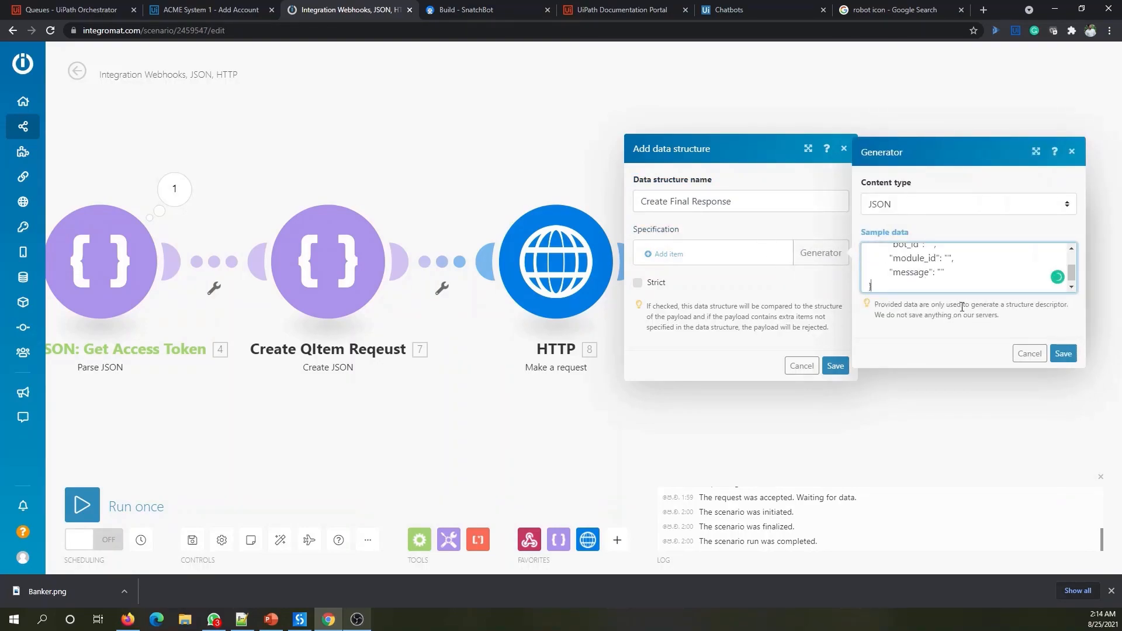
pyautogui.scroll(3, 941, 270)
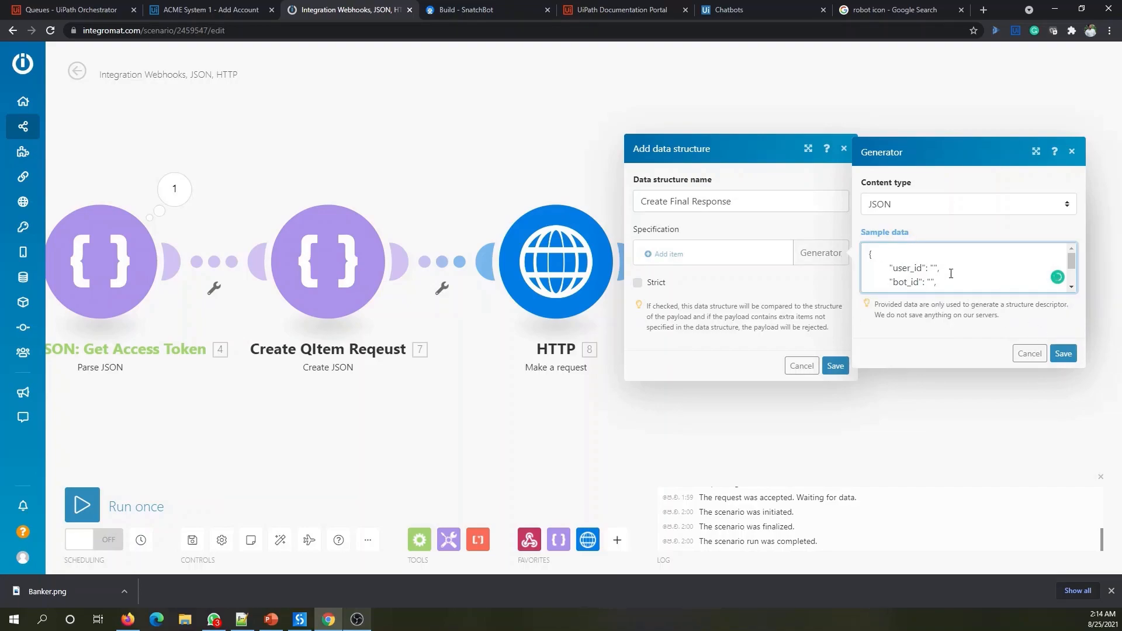
pyautogui.click(1063, 353)
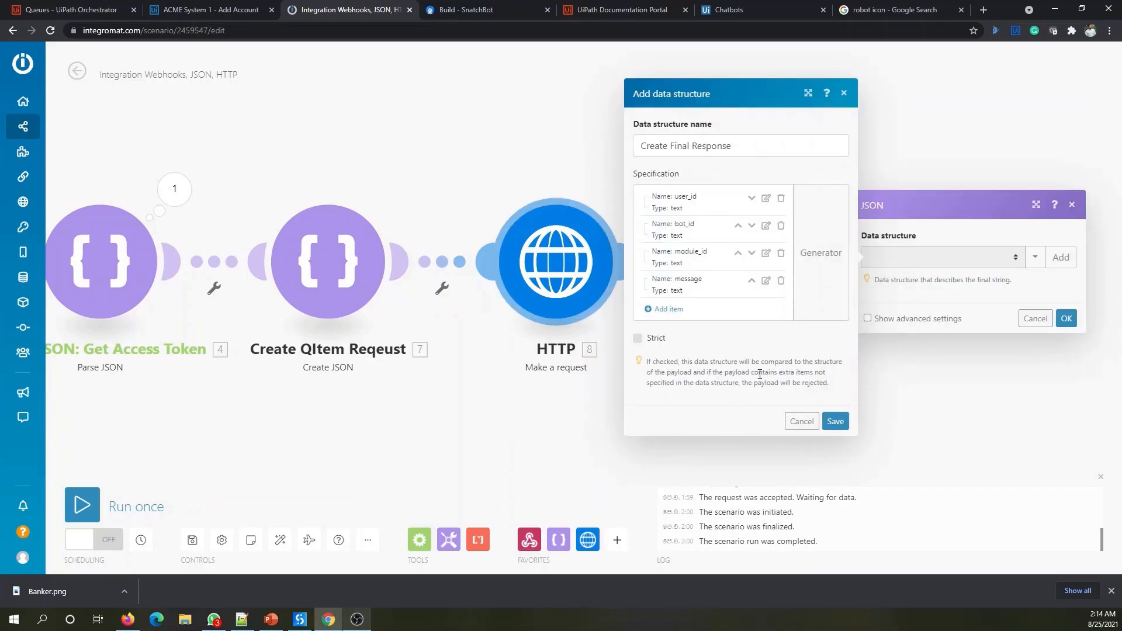
# - Save the Create Final Response structure and map the webhook's user_id into user_id
pyautogui.click(836, 422)
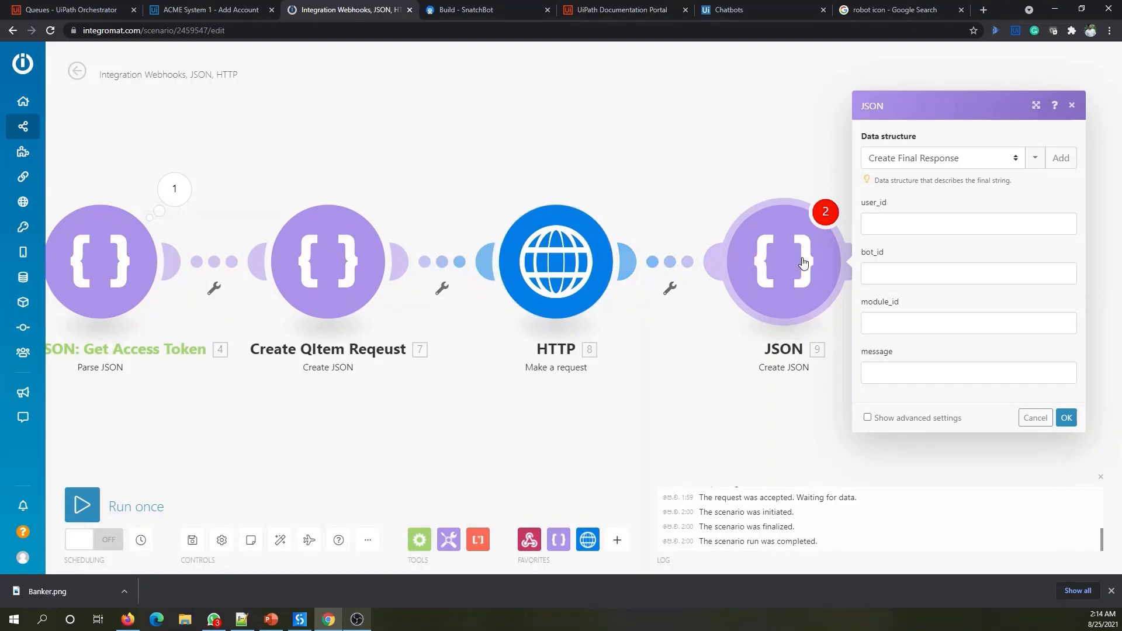
pyautogui.click(900, 226)
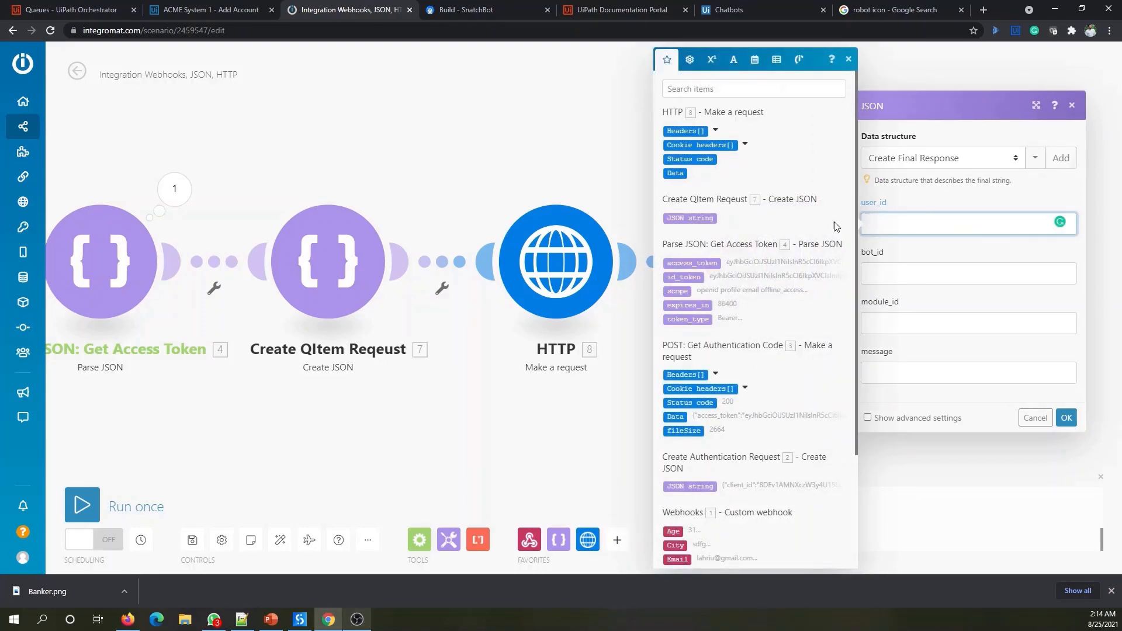
pyautogui.scroll(-3, 765, 278)
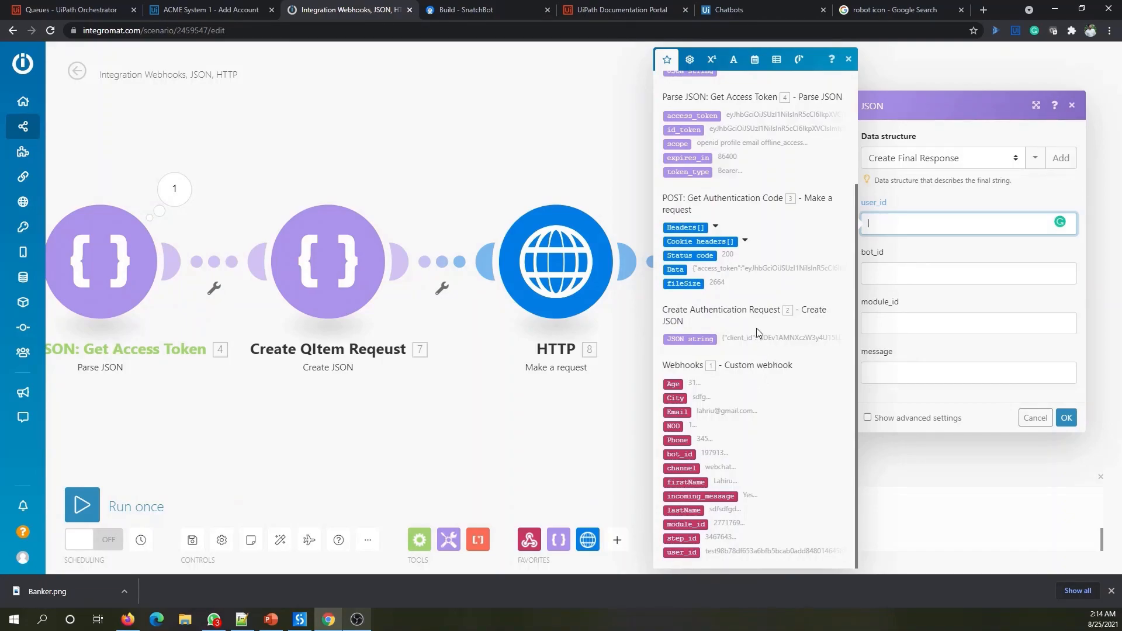
pyautogui.moveTo(685, 554); pyautogui.dragTo(686, 558)
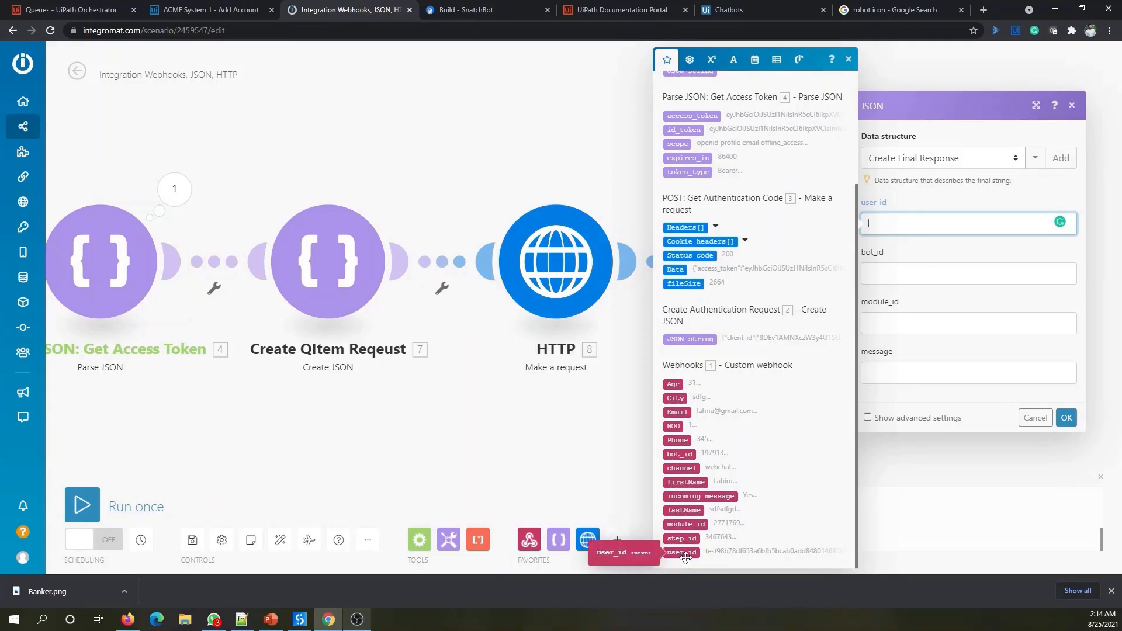
pyautogui.click(692, 554)
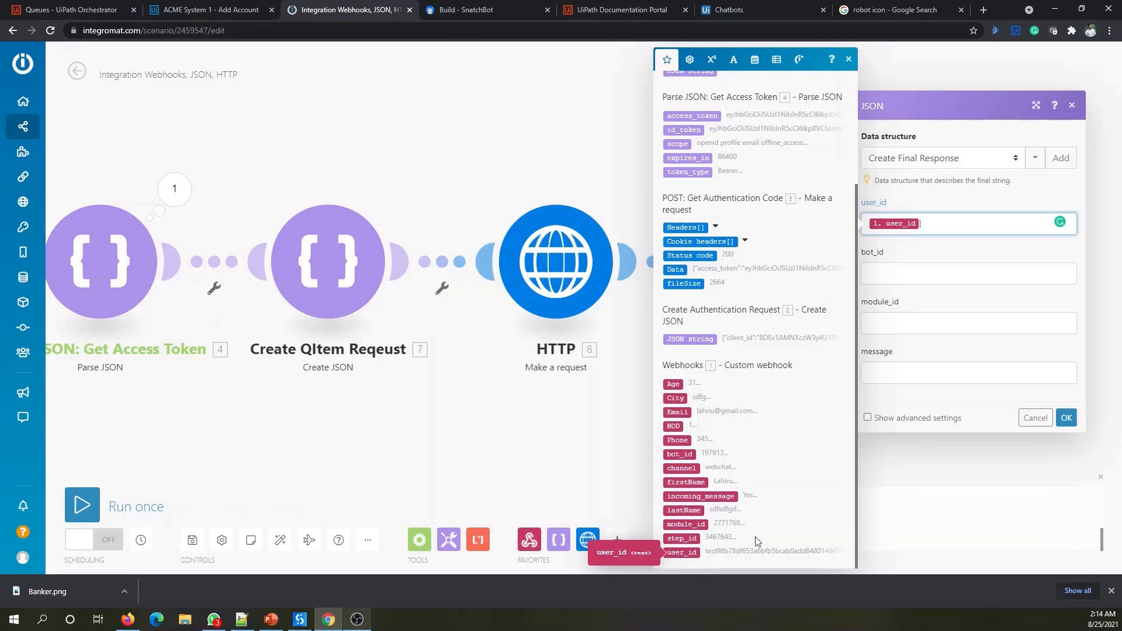
# - Map the webhook's bot_id and module_id, and start the message 'Your information is successfully submitted.'
pyautogui.click(932, 292)
pyautogui.scroll(-3, 728, 483)
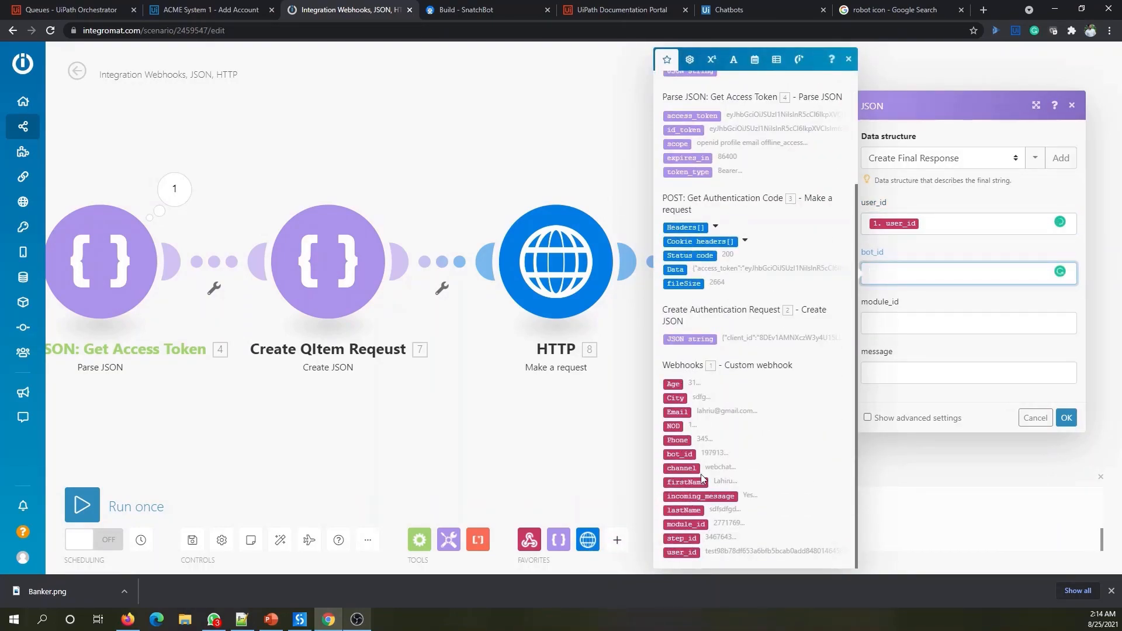
pyautogui.click(680, 455)
pyautogui.click(899, 324)
pyautogui.scroll(-3, 748, 403)
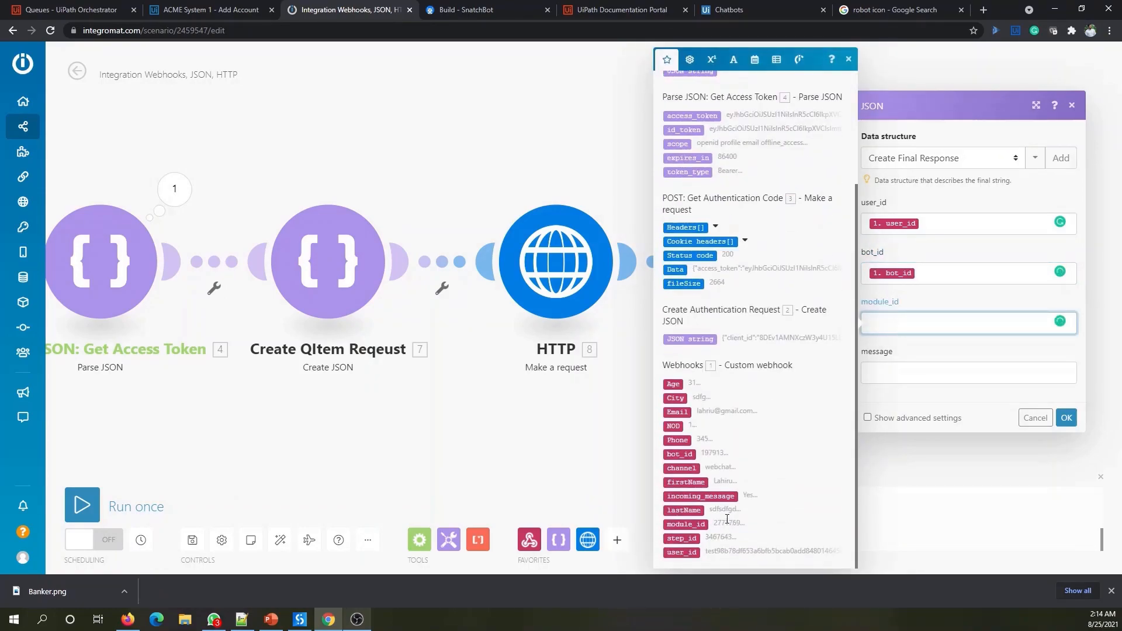
pyautogui.click(685, 524)
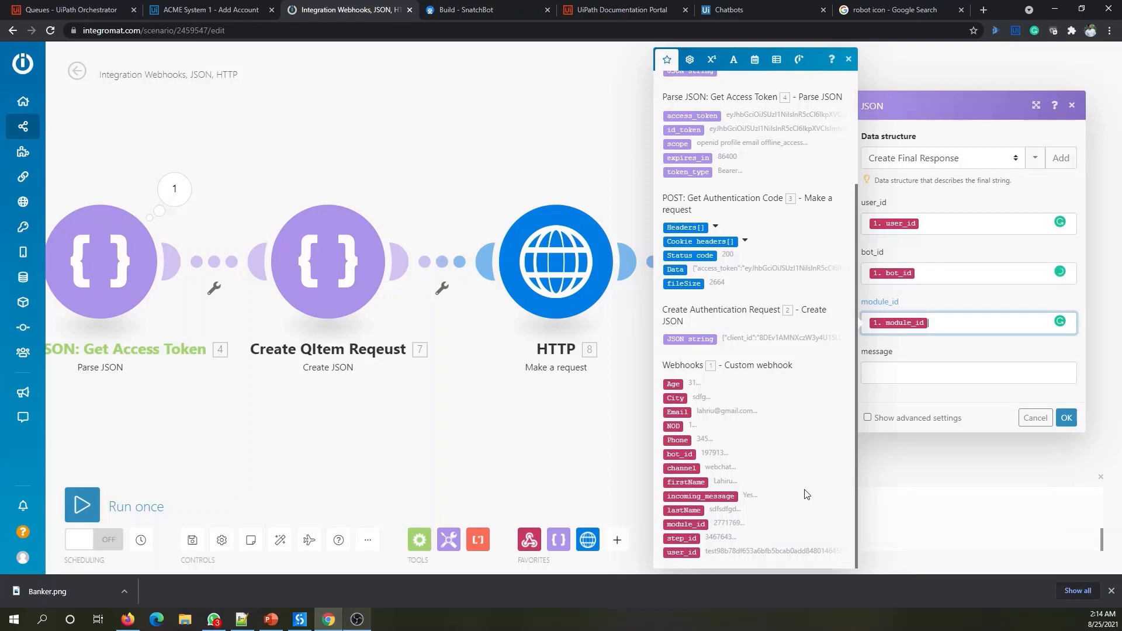
pyautogui.click(902, 377)
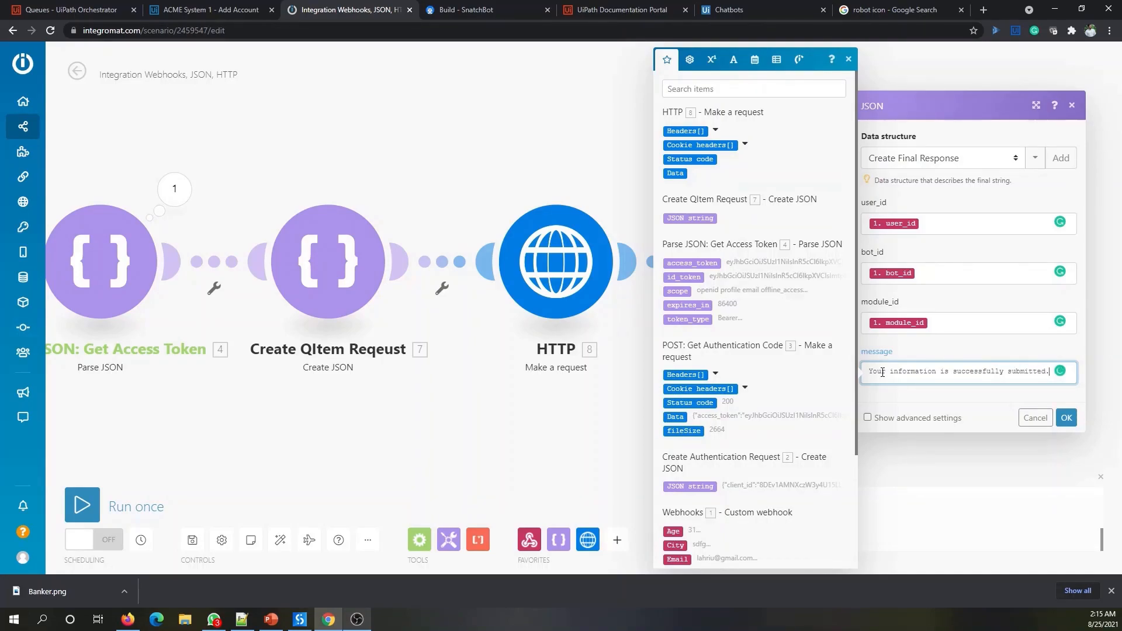
# - Finish the message with 'You will receive an email once the account is created.' and save the module
pyautogui.write('You will receive and email once the')
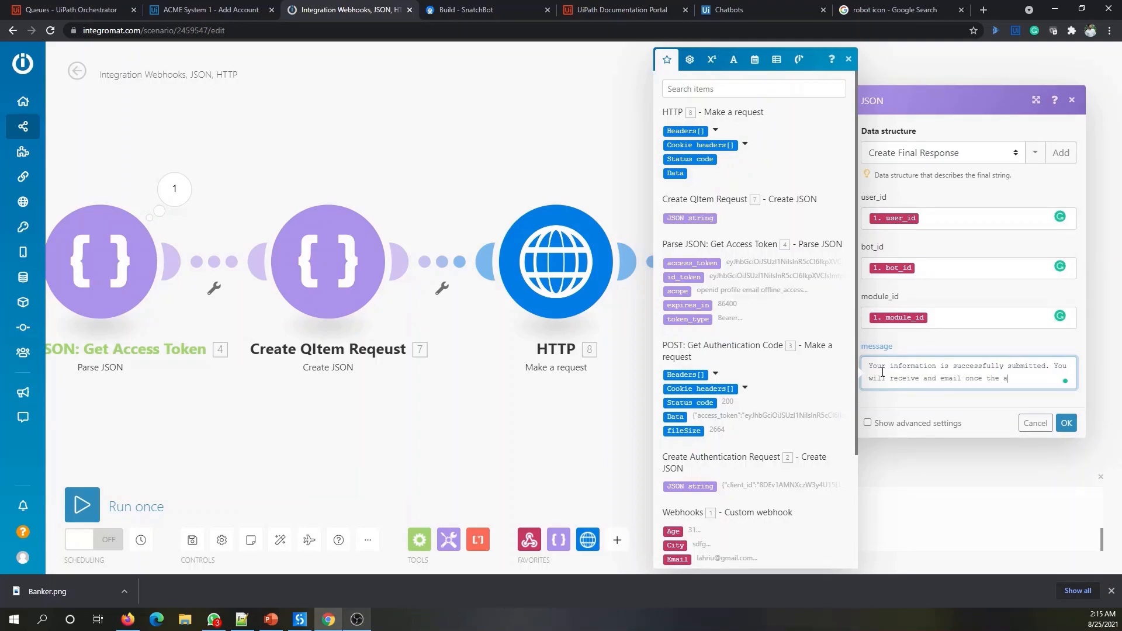
pyautogui.write('ated.')
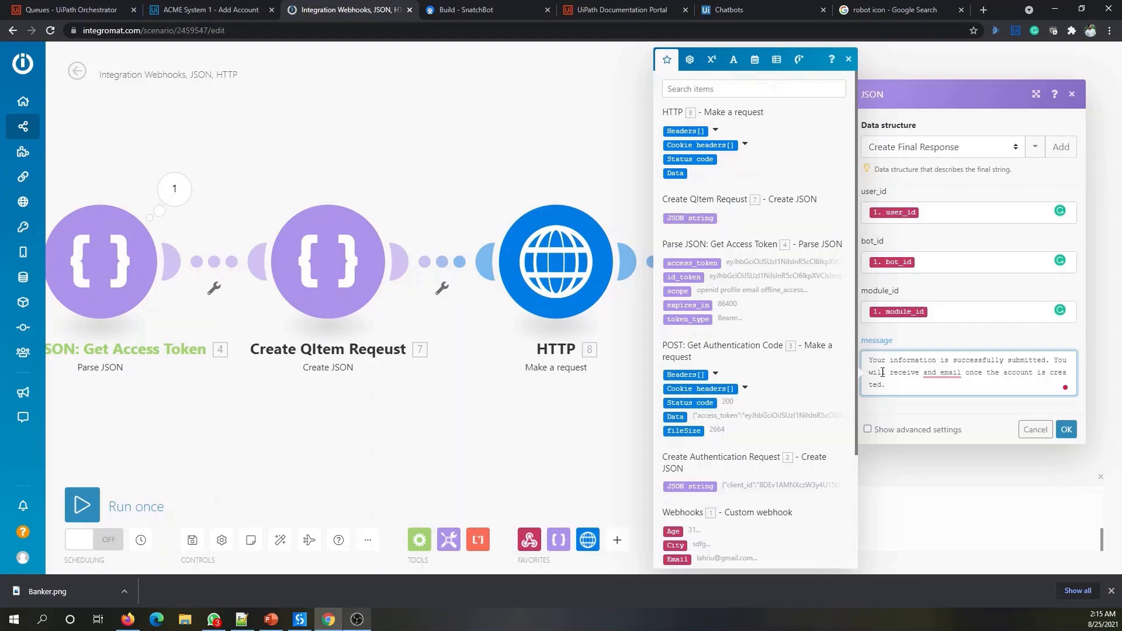
pyautogui.moveTo(935, 374)
pyautogui.click(943, 395)
pyautogui.click(1067, 430)
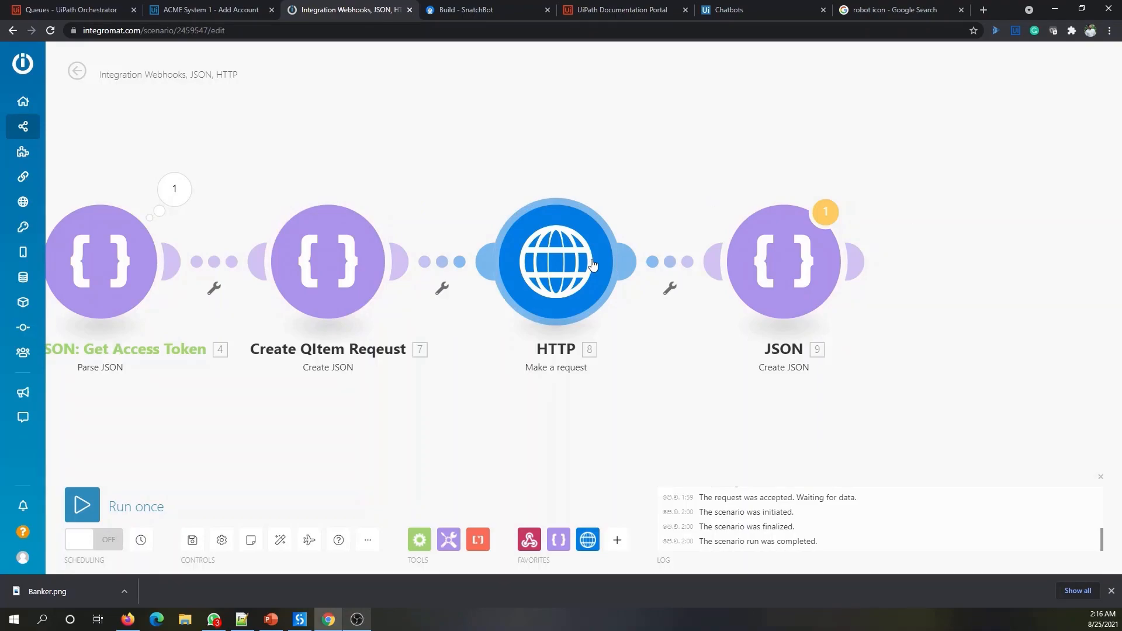
# - Attach a Webhooks 'Webhook response' module with status 200 after the JSON module
pyautogui.moveTo(854, 261)
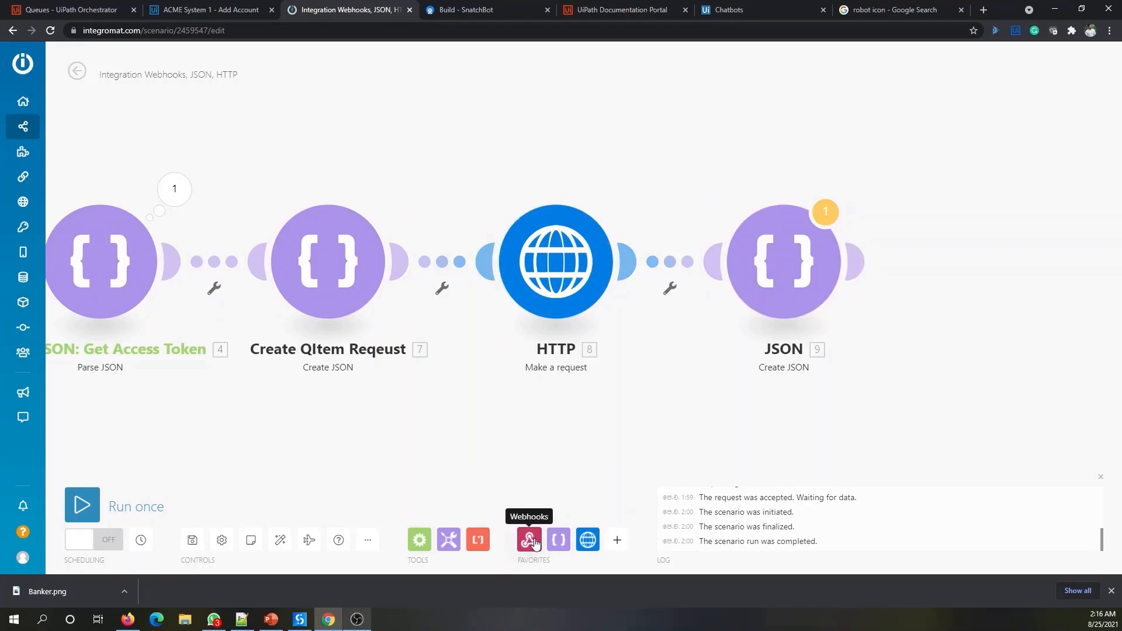
pyautogui.click(528, 542)
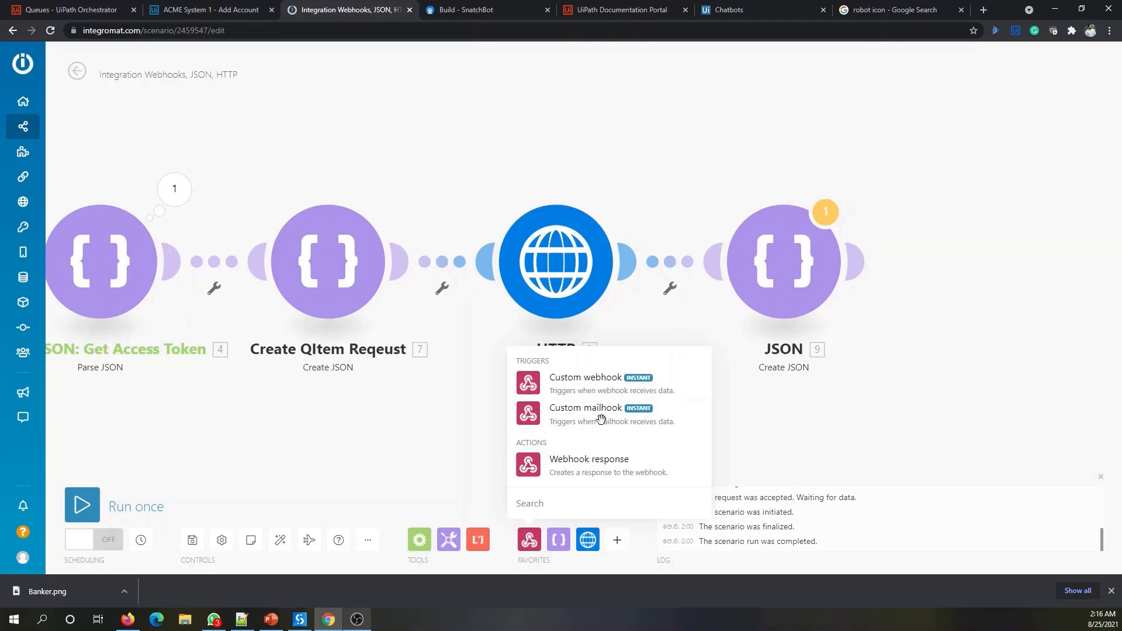
pyautogui.click(619, 466)
pyautogui.moveTo(621, 473); pyautogui.dragTo(987, 261)
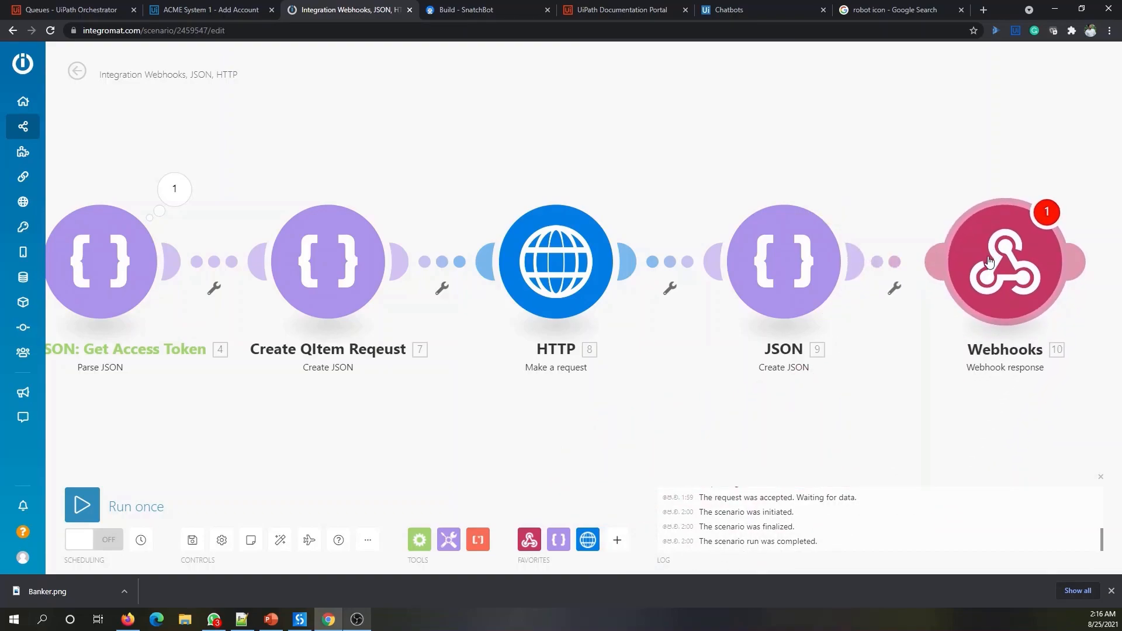
pyautogui.click(987, 261)
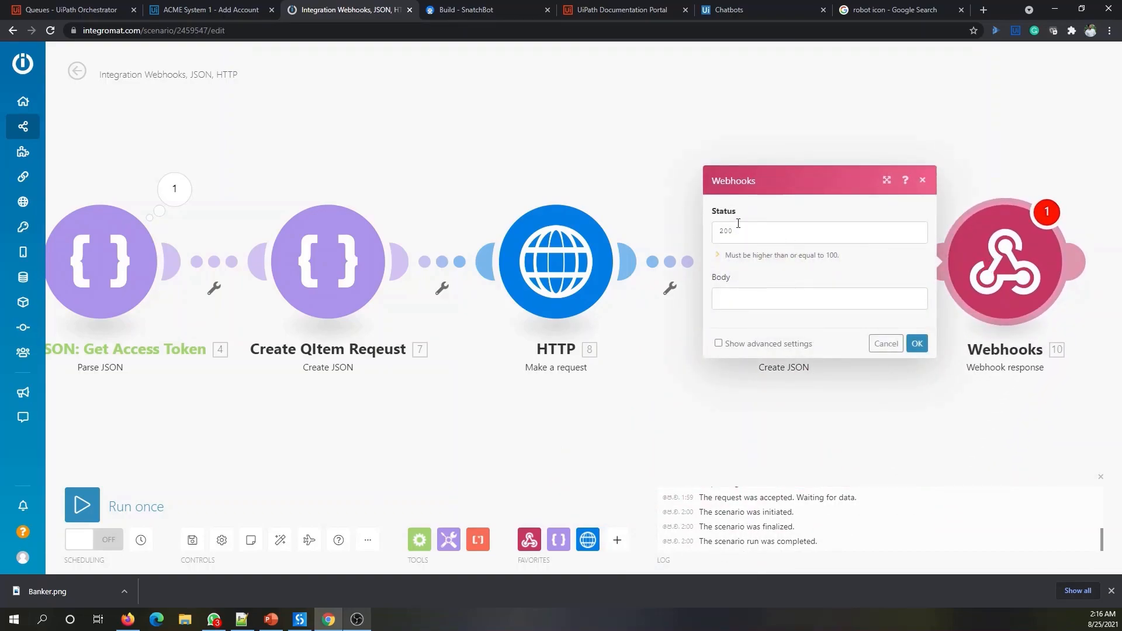
pyautogui.hotkey('alt', 'Tab')
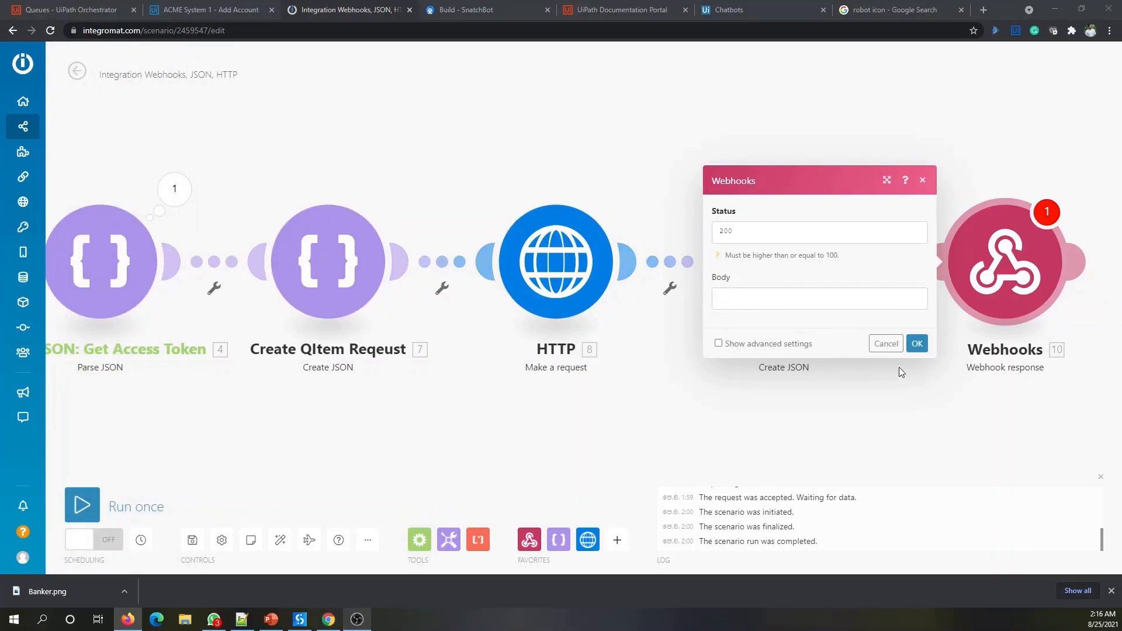
pyautogui.click(917, 344)
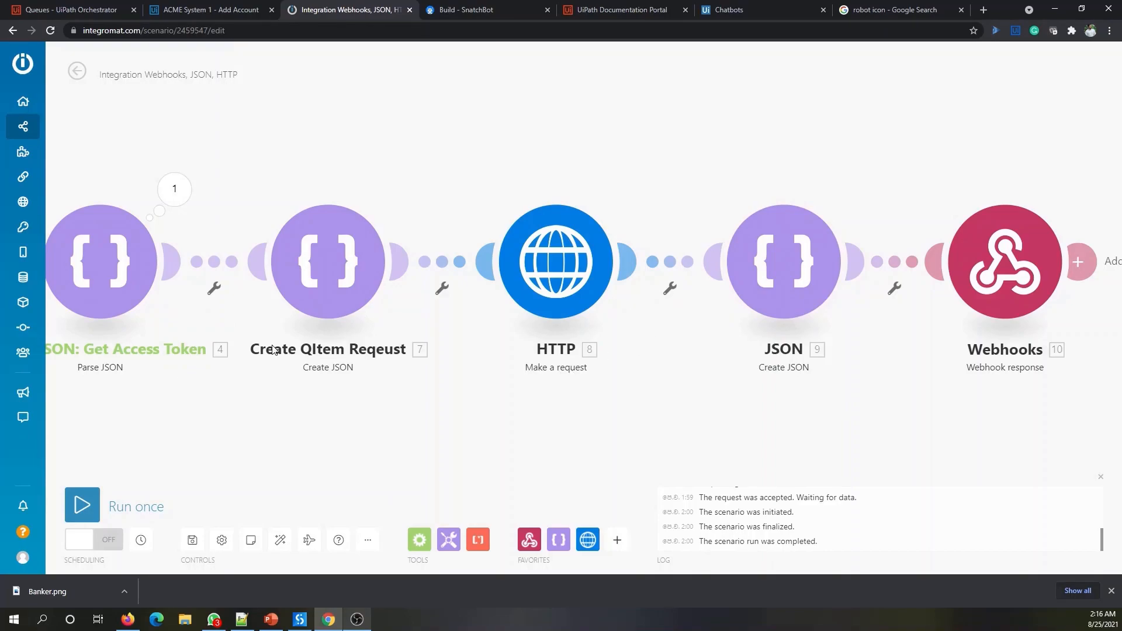
pyautogui.hotkey('alt', 'Tab')
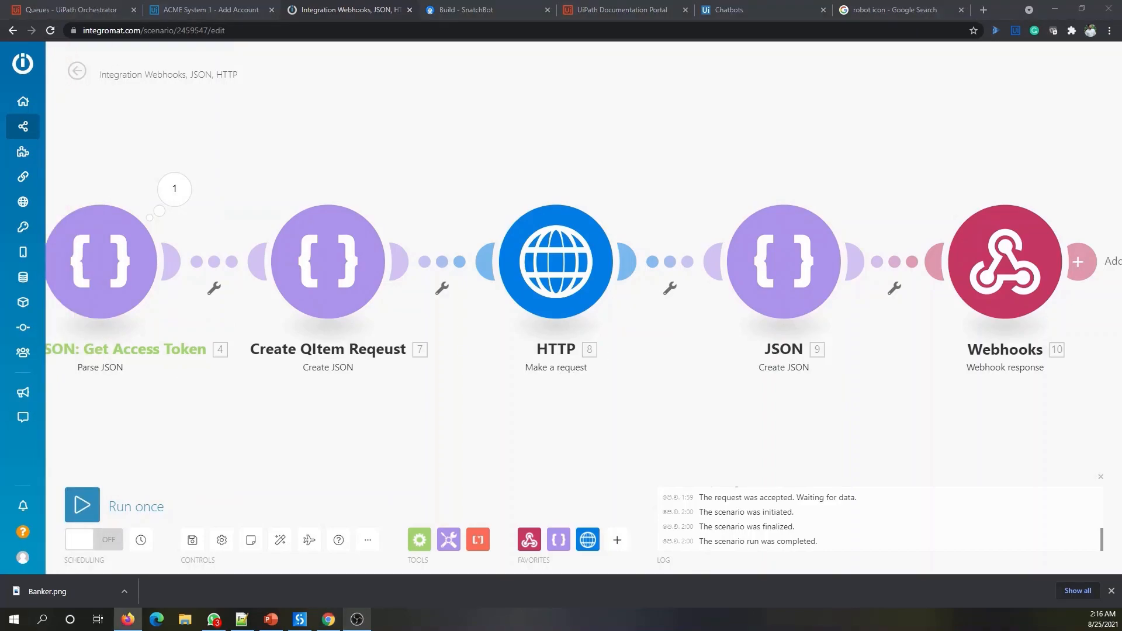
# - Rename the JSON module to 'Create JSON: Final Response'
pyautogui.rightClick(770, 271)
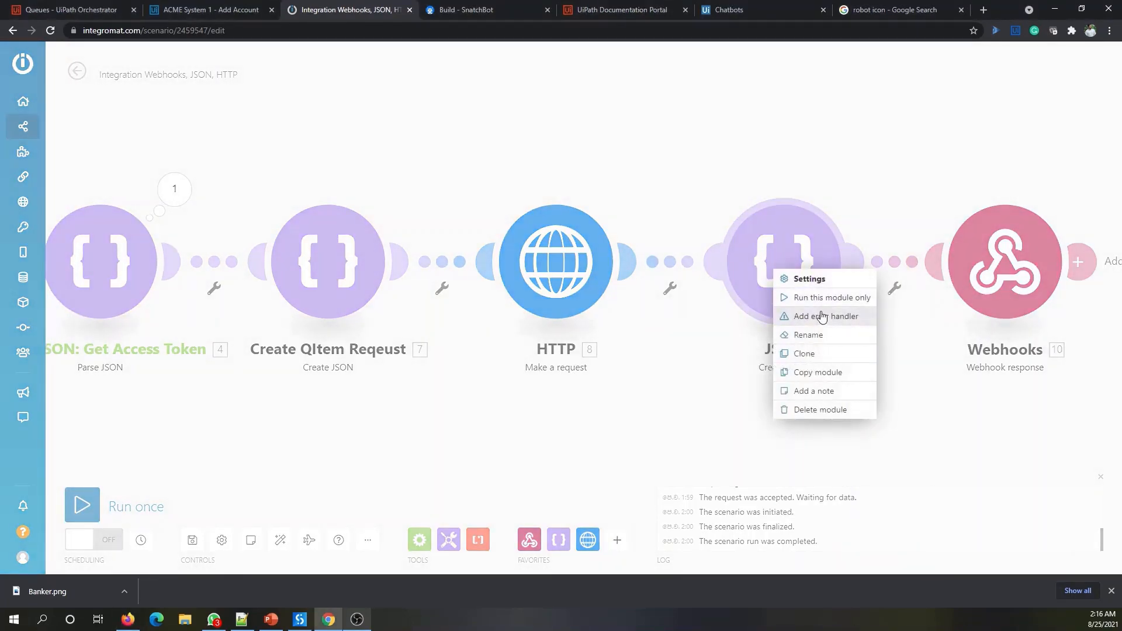
pyautogui.click(801, 335)
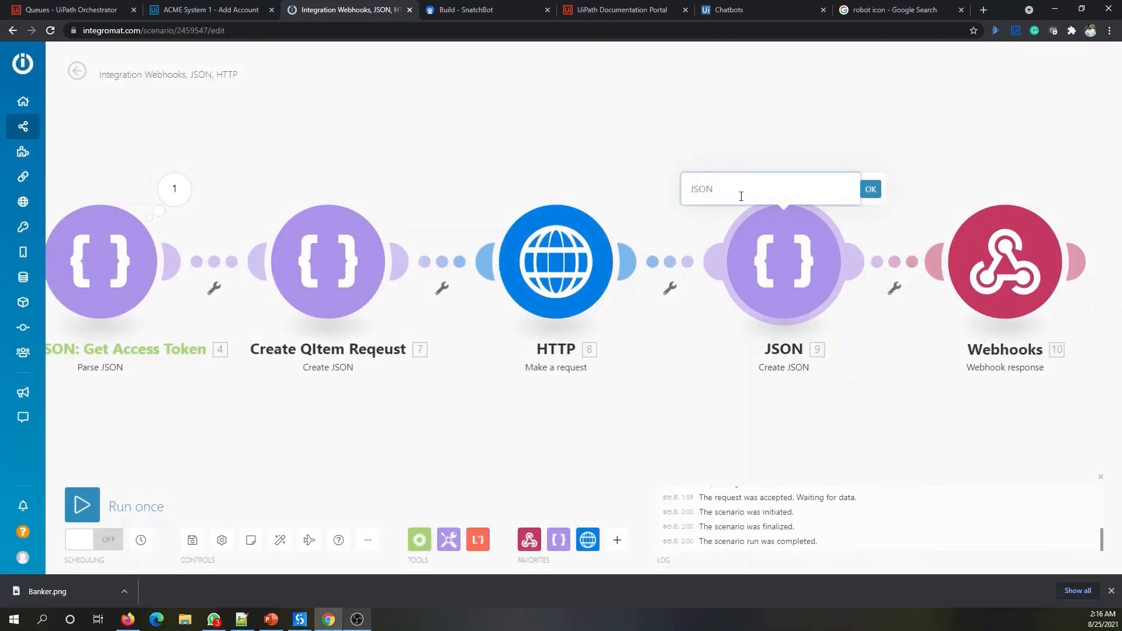
pyautogui.write('Create JSON: Final Response')
pyautogui.click(870, 189)
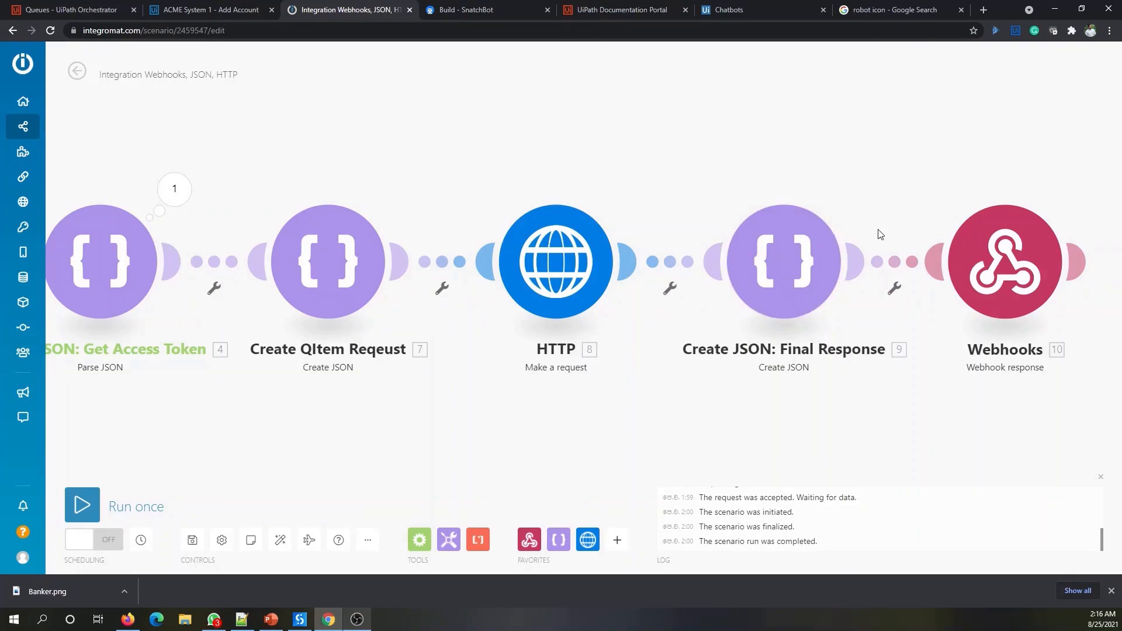
# - Set the webhook response body to module 9's JSON string
pyautogui.click(1016, 287)
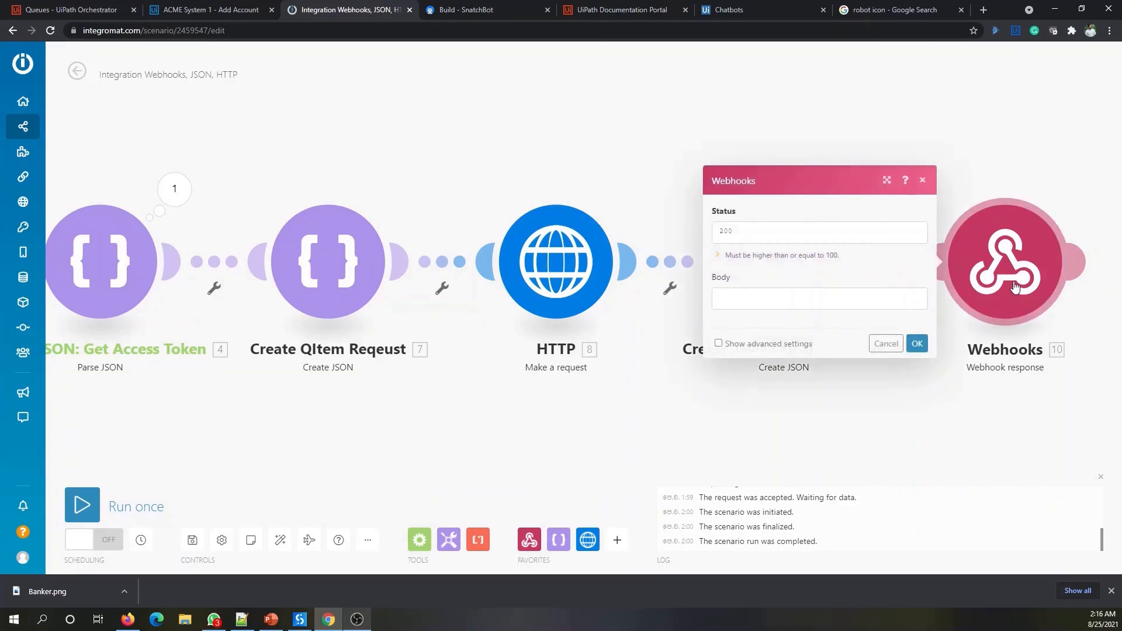
pyautogui.click(729, 297)
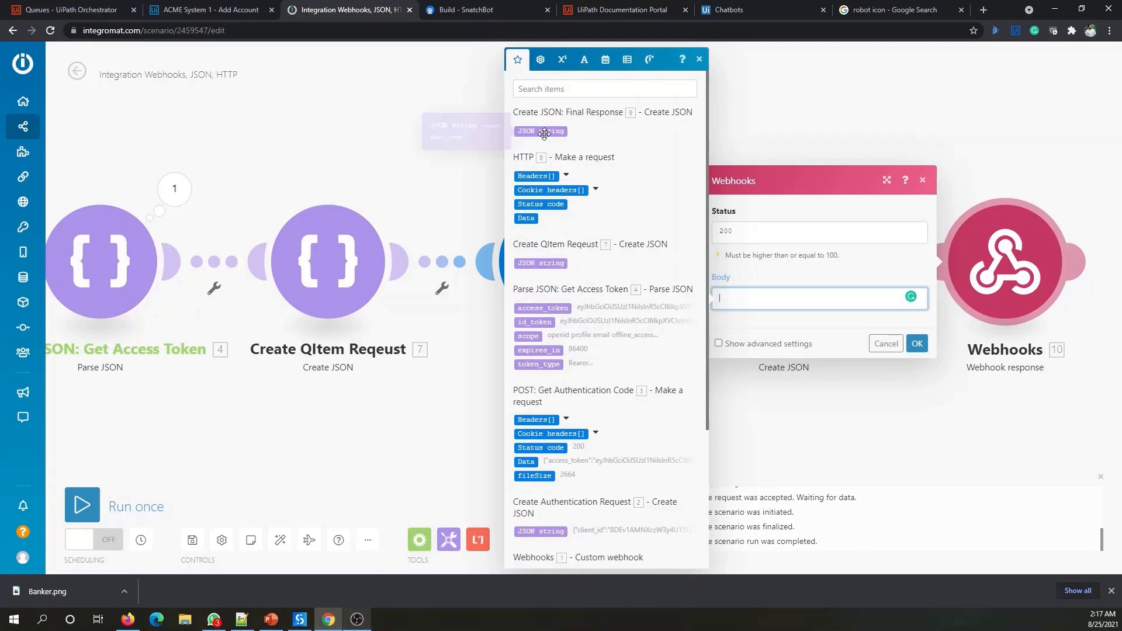
pyautogui.click(544, 132)
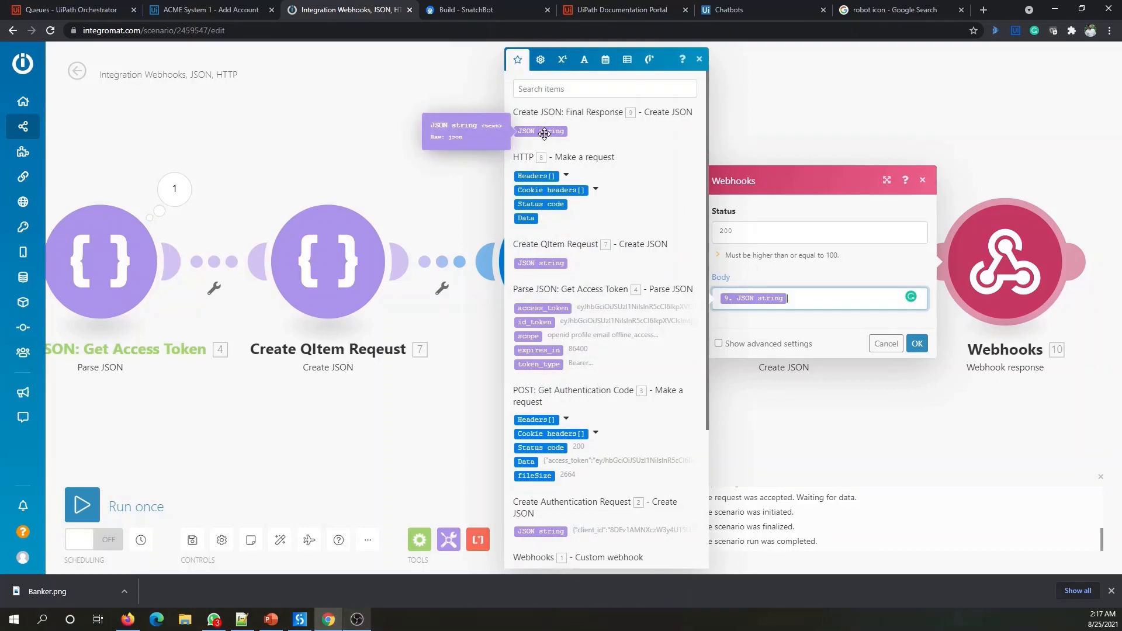
pyautogui.click(917, 343)
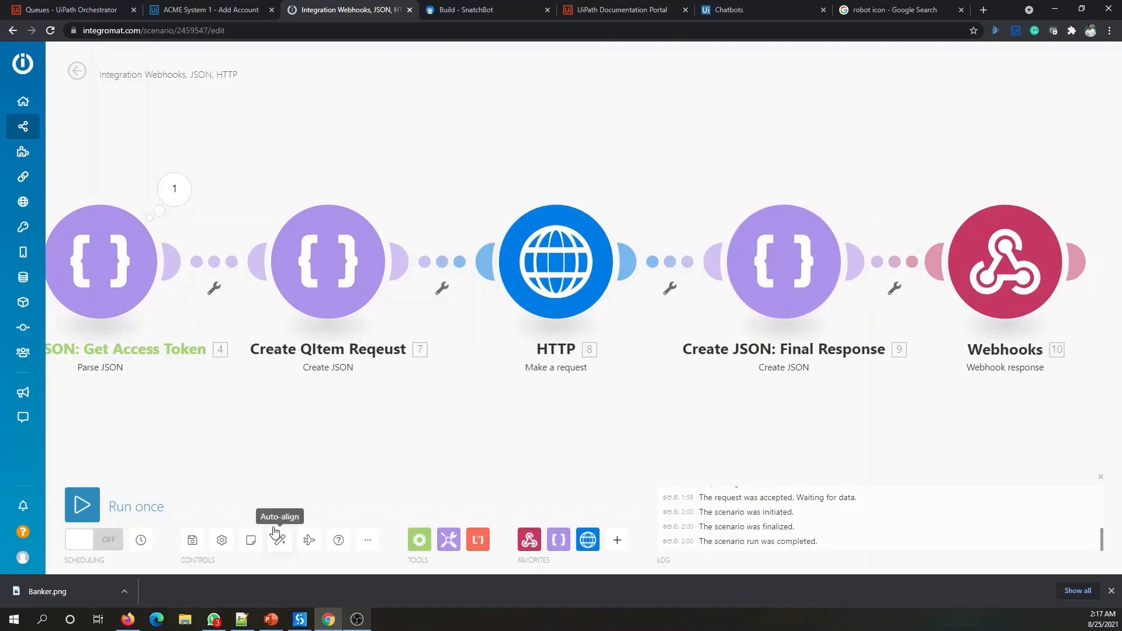
# - Auto-align the scenario modules, stop the test run and save the scenario
pyautogui.click(83, 507)
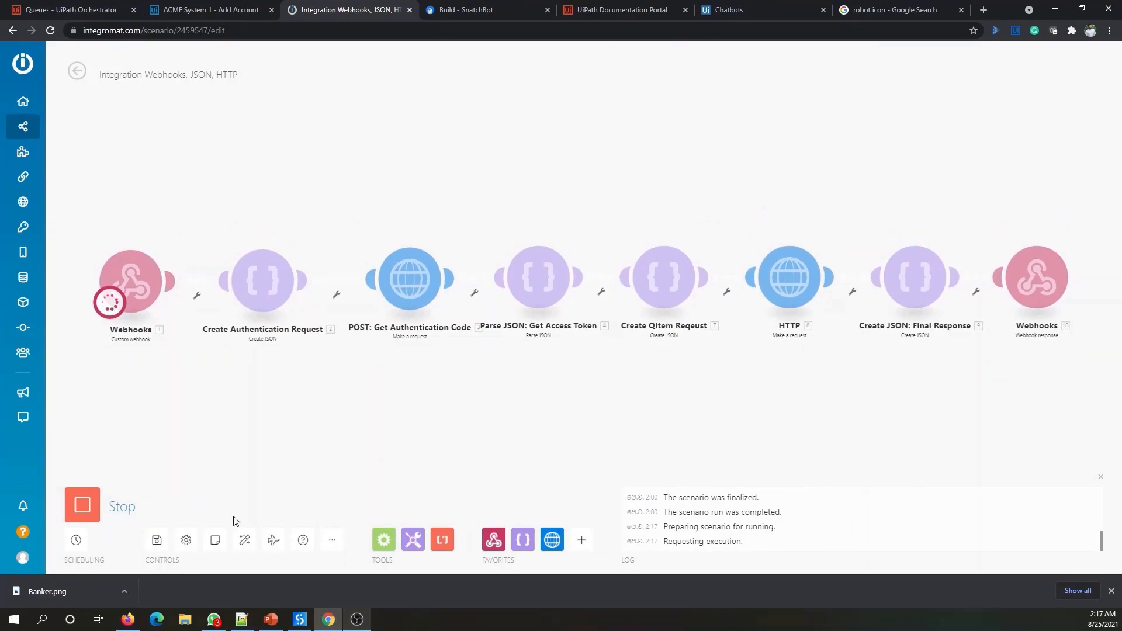
pyautogui.click(82, 507)
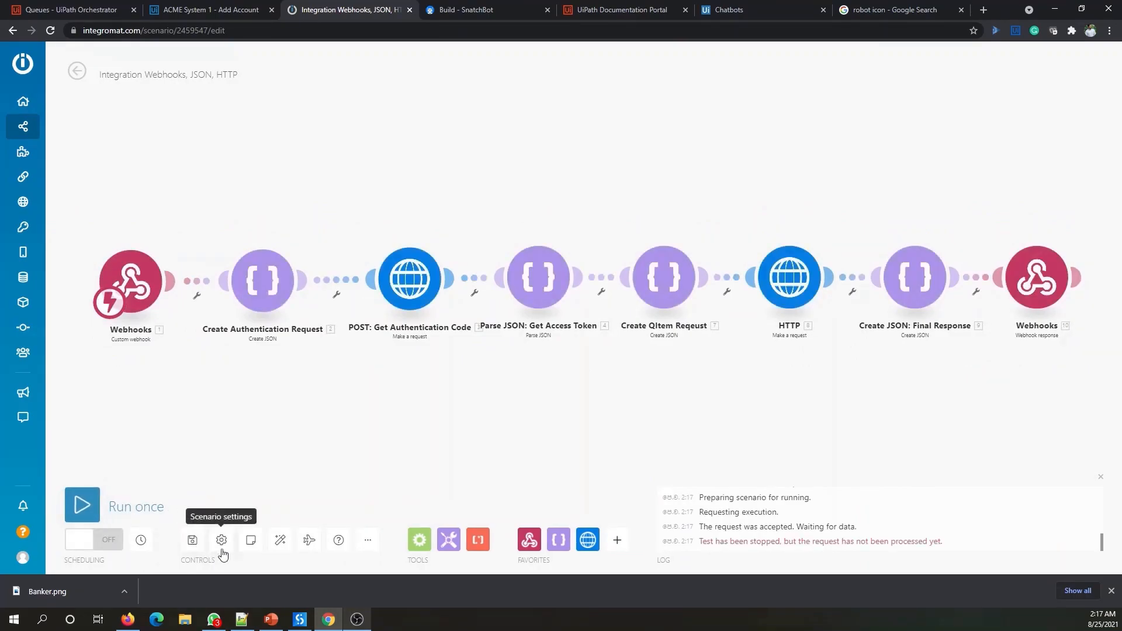
pyautogui.click(190, 542)
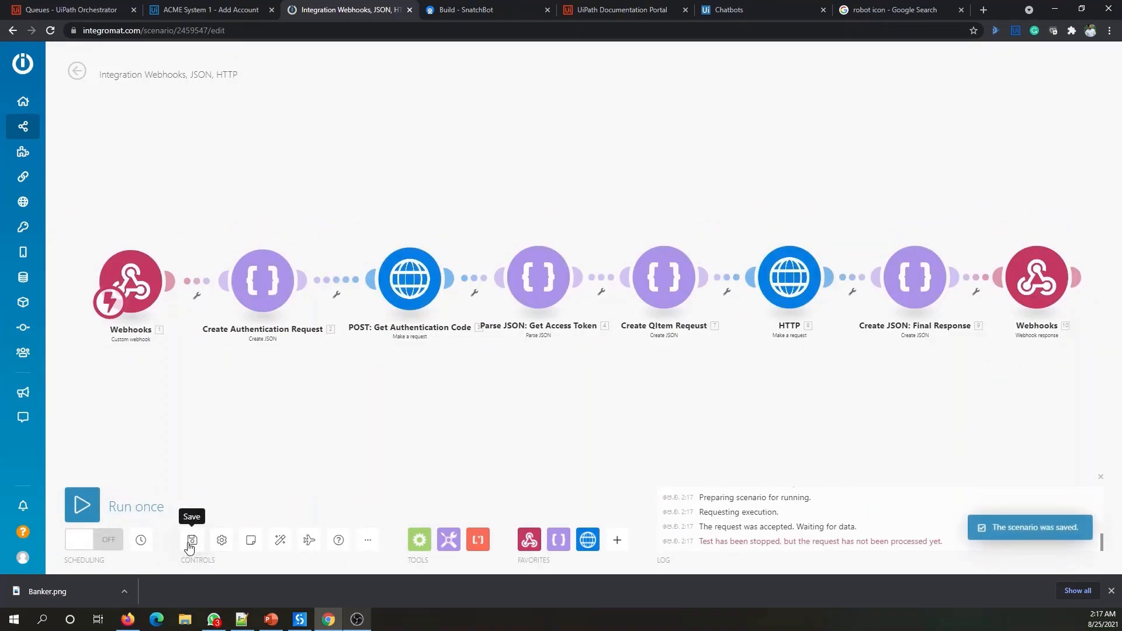
# - Rename the scenario 'Create Item in UiPath Orchestrator Queue', save it and run it once
pyautogui.tripleClick(163, 78)
pyautogui.press('BackSpace')
pyautogui.write('Create Item in UiPath Orchestrator Que')
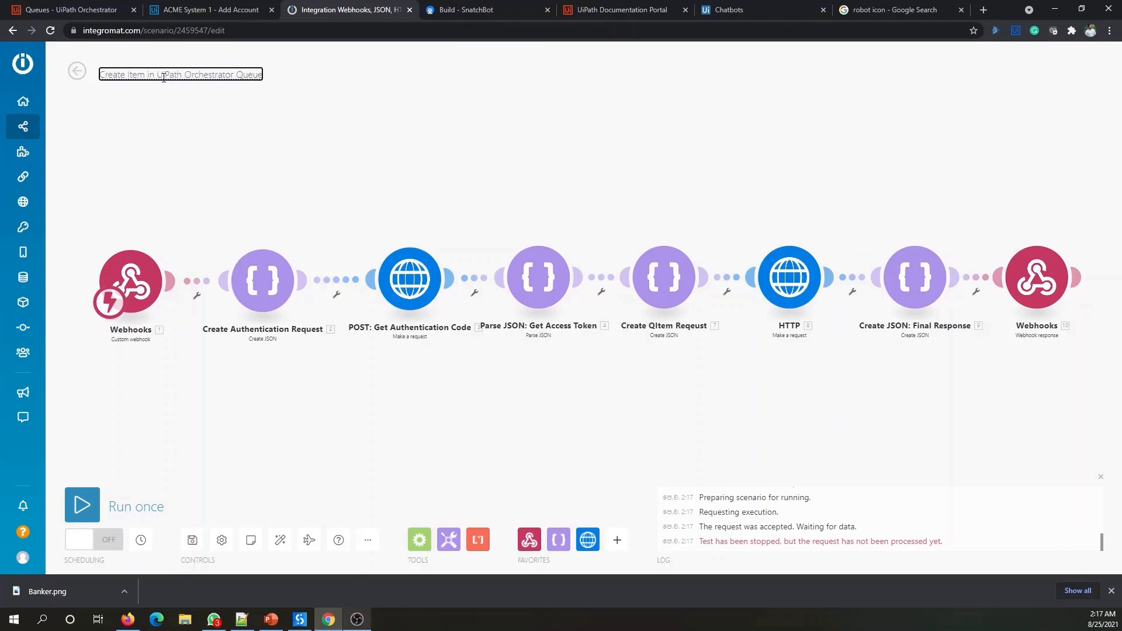
pyautogui.write('ue')
pyautogui.click(192, 540)
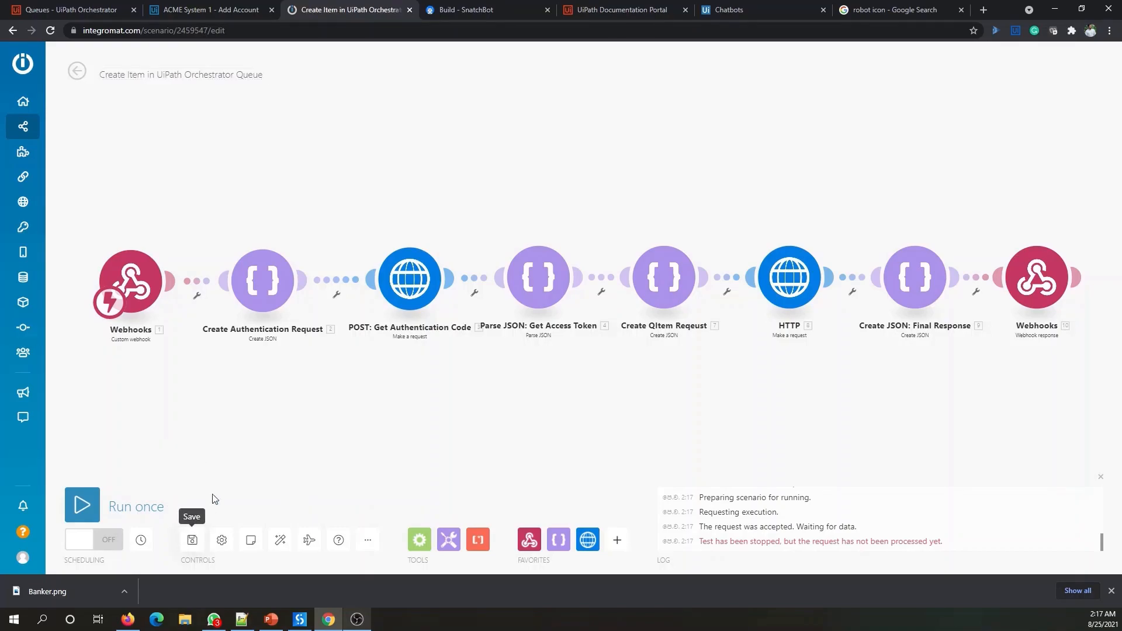
pyautogui.click(81, 502)
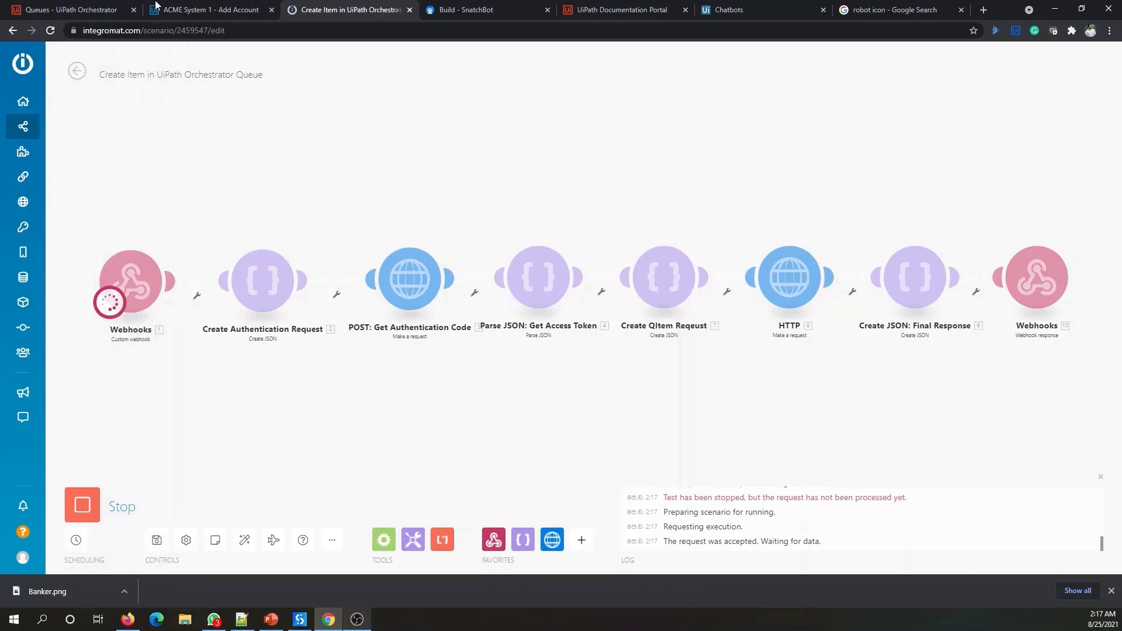
# - Restart the Banker bot test chat, choose adding a bank account and send the first name
pyautogui.click(467, 10)
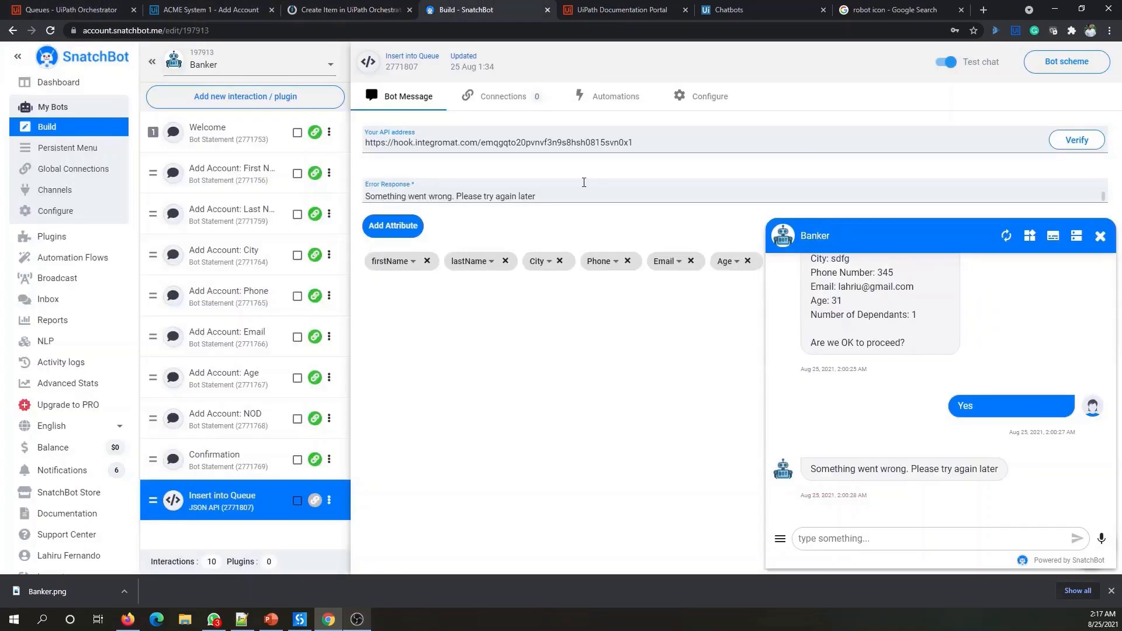
pyautogui.click(1006, 236)
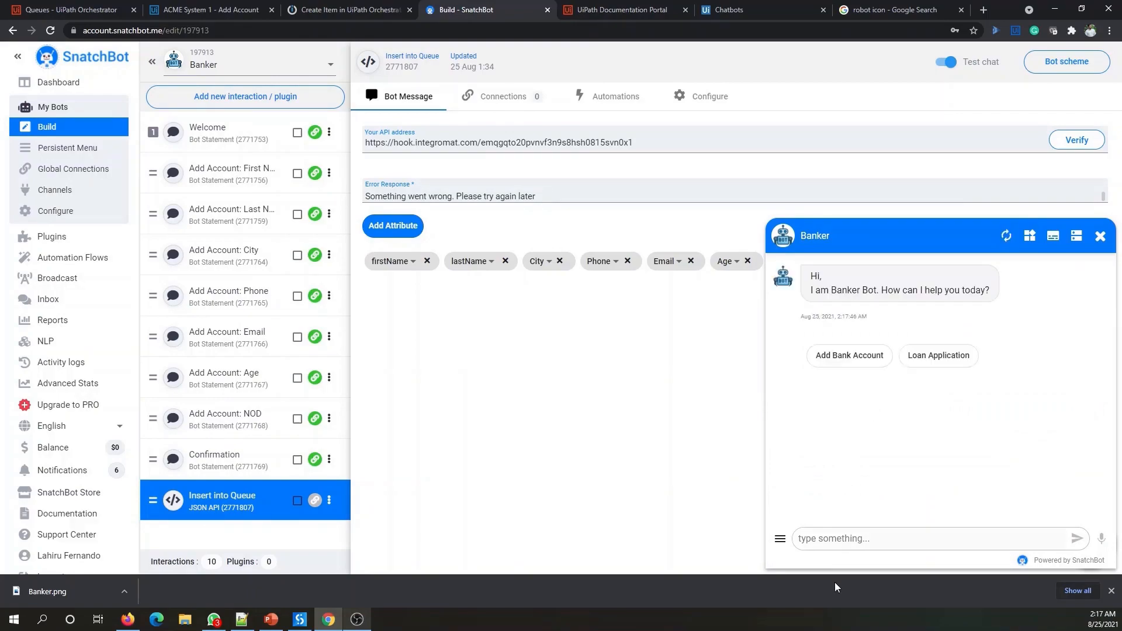
pyautogui.click(842, 356)
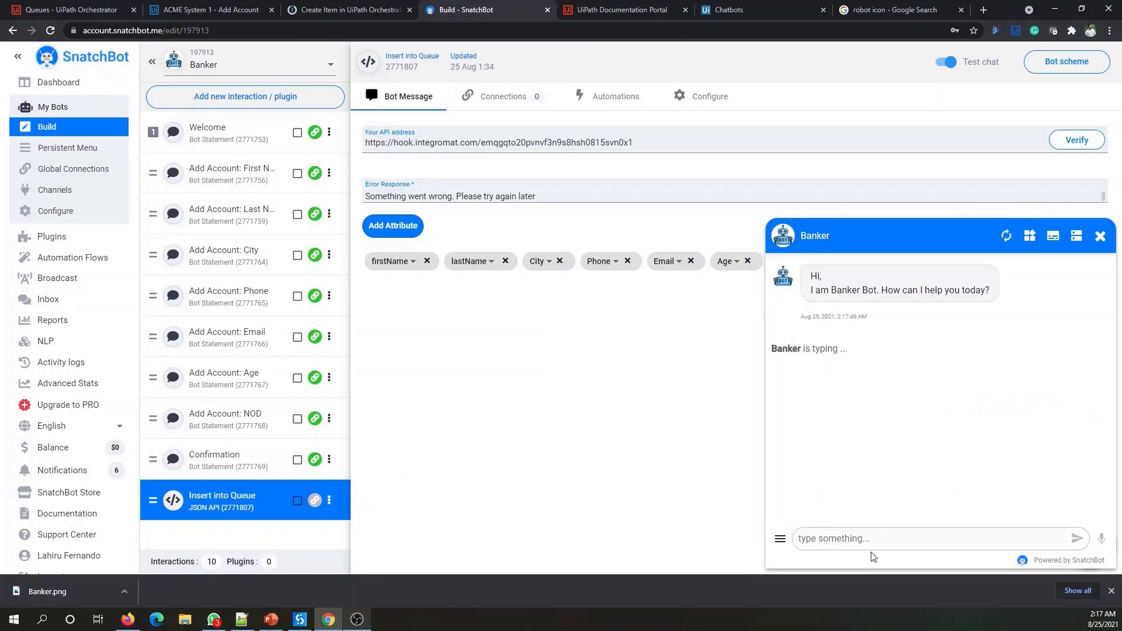
pyautogui.click(846, 539)
pyautogui.press('Return')
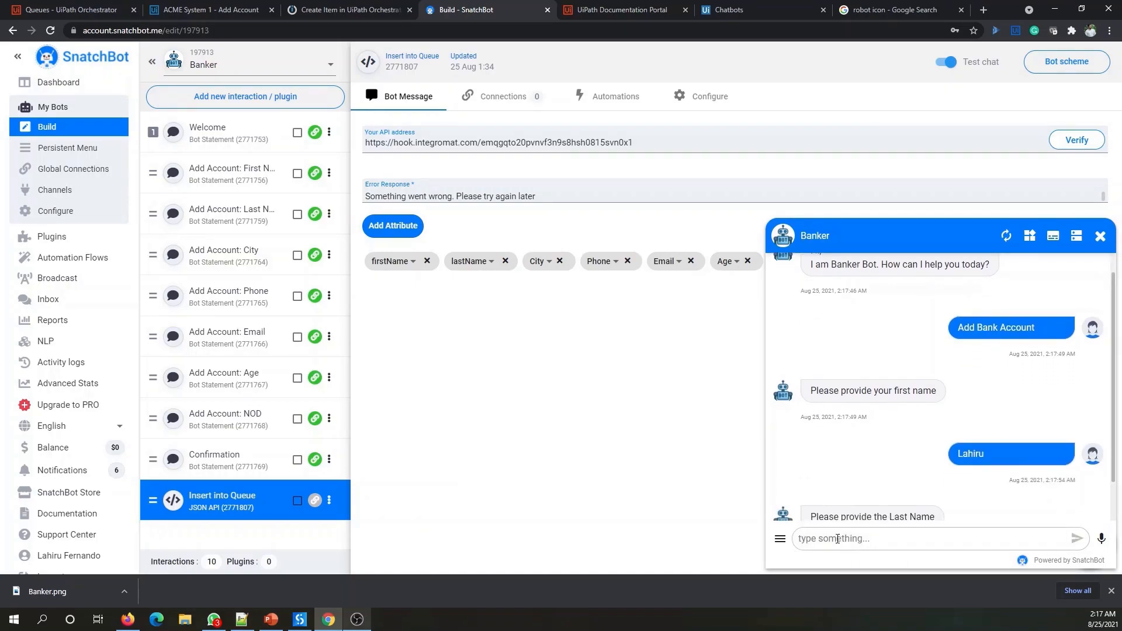
# - Answer the bot with the customer's last name, current city and phone number
pyautogui.click(837, 539)
pyautogui.press('Return')
pyautogui.click(838, 538)
pyautogui.write('Colombo')
pyautogui.press('Return')
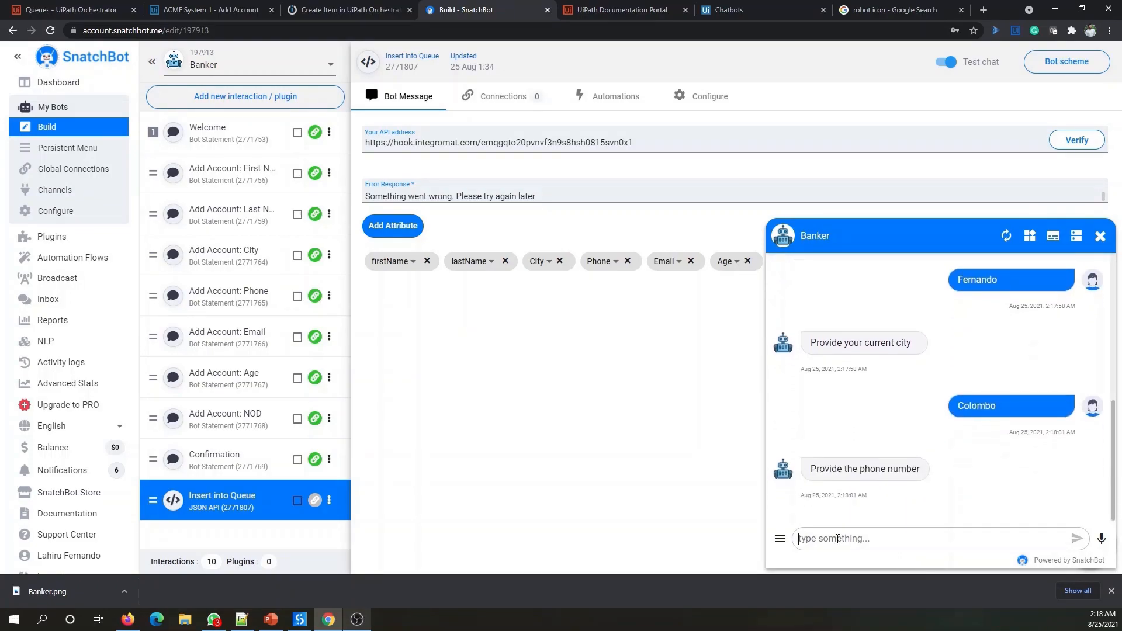
pyautogui.click(837, 539)
pyautogui.press('Return')
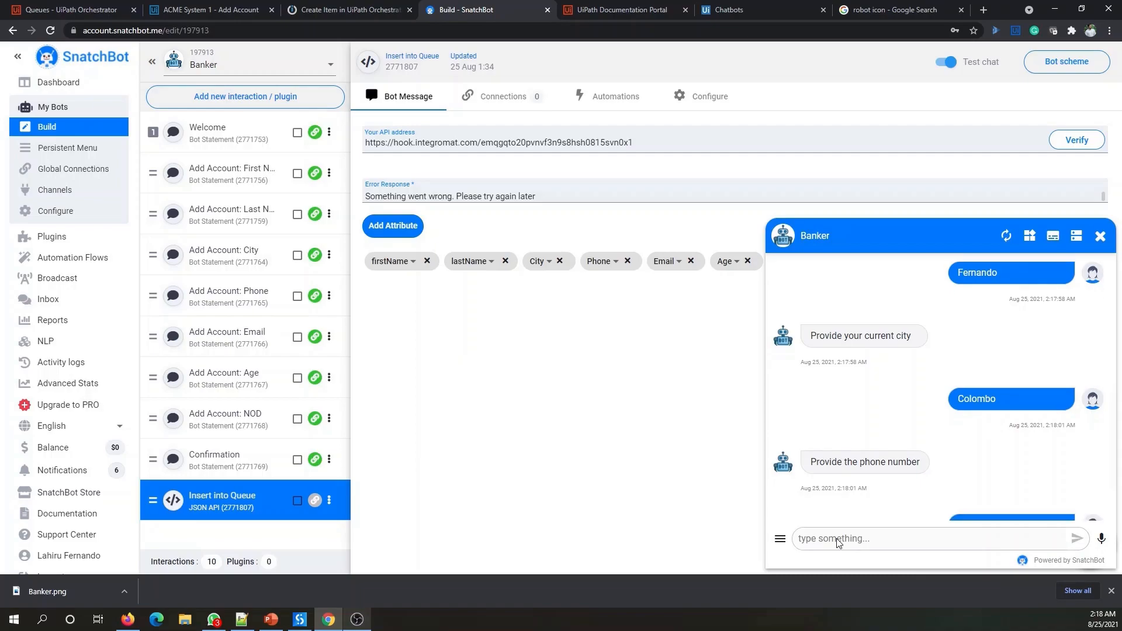
# - Send the e-mail address, age 31 and 1 dependant, then confirm the details with Yes
pyautogui.click(837, 539)
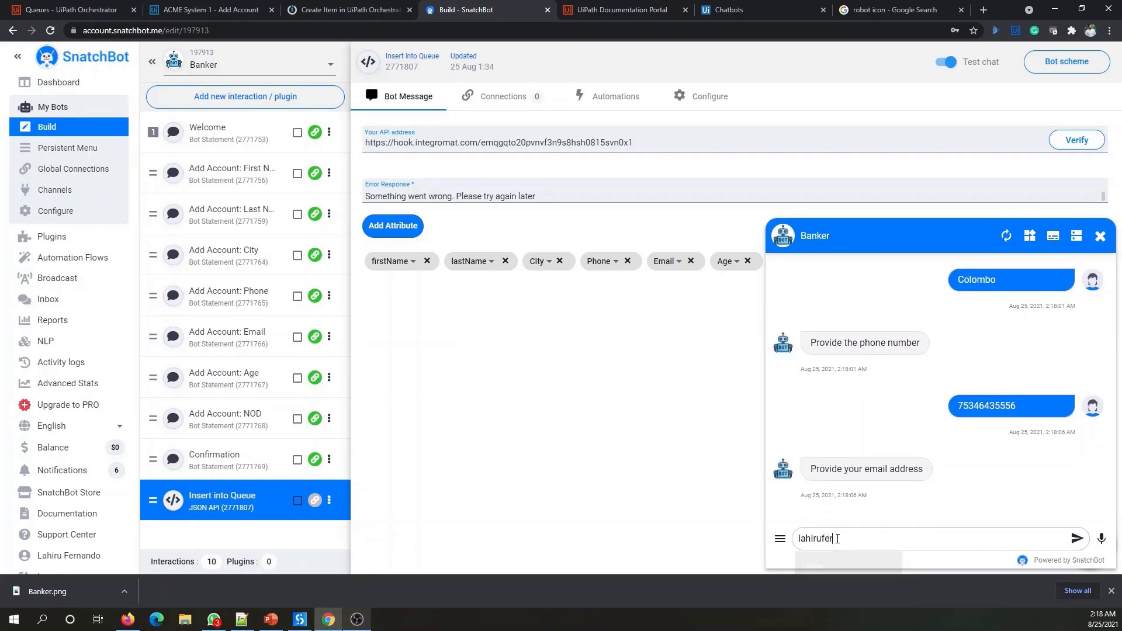
pyautogui.press('Return')
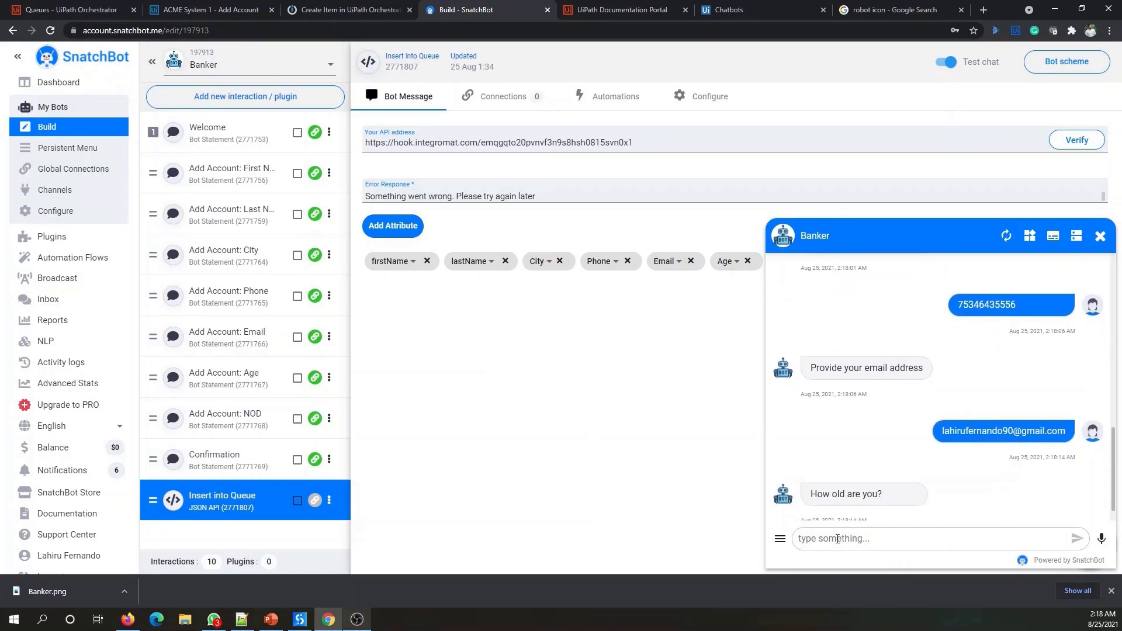
pyautogui.click(837, 538)
pyautogui.write('31')
pyautogui.press('Return')
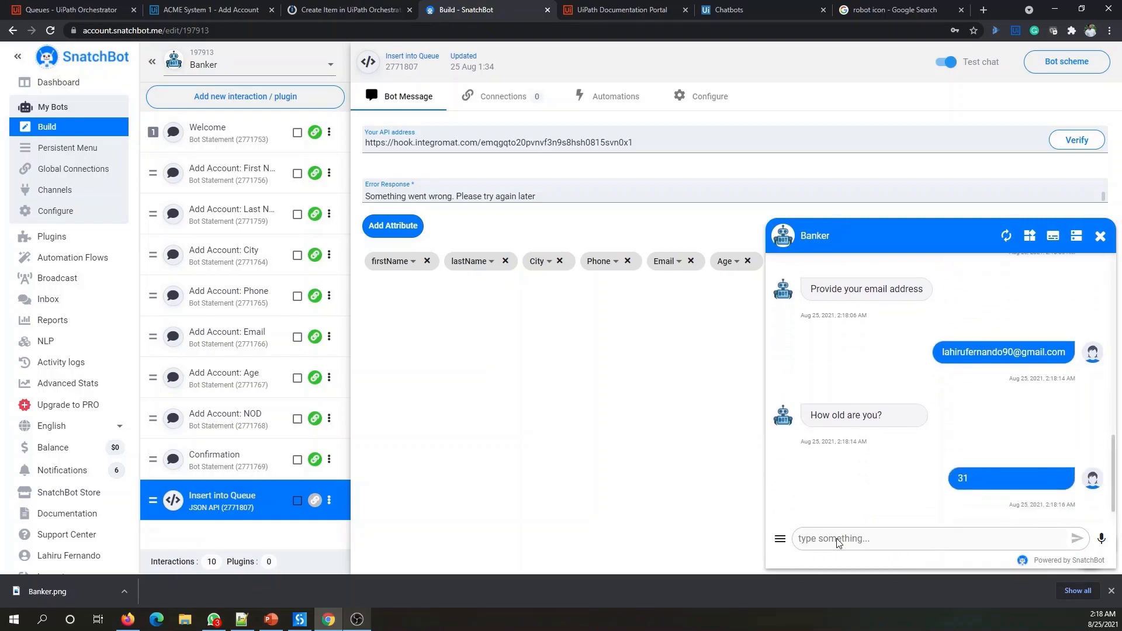
pyautogui.write('1')
pyautogui.press('Return')
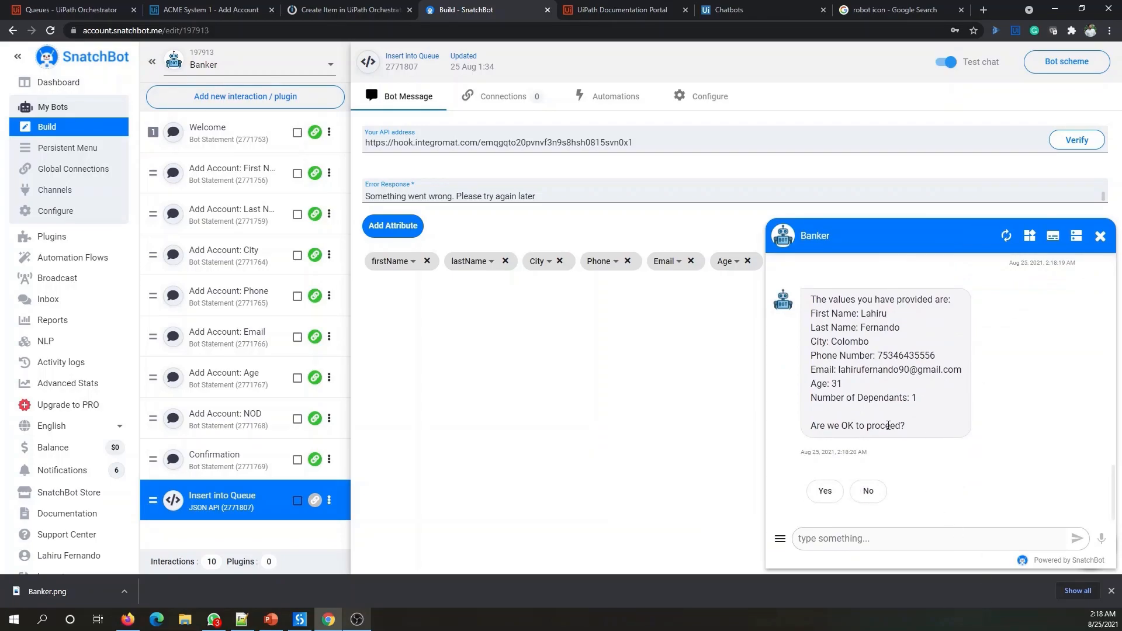
pyautogui.click(824, 491)
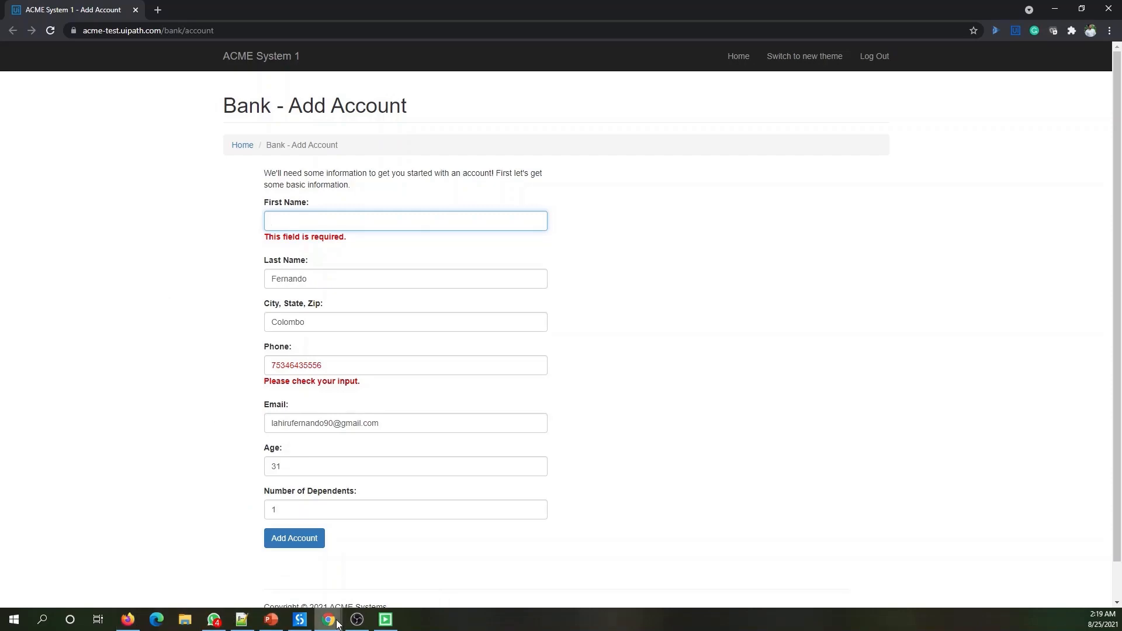
# - Bring the SnatchBot window back and switch to the Orchestrator Queues tab
pyautogui.moveTo(337, 624)
pyautogui.click(290, 582)
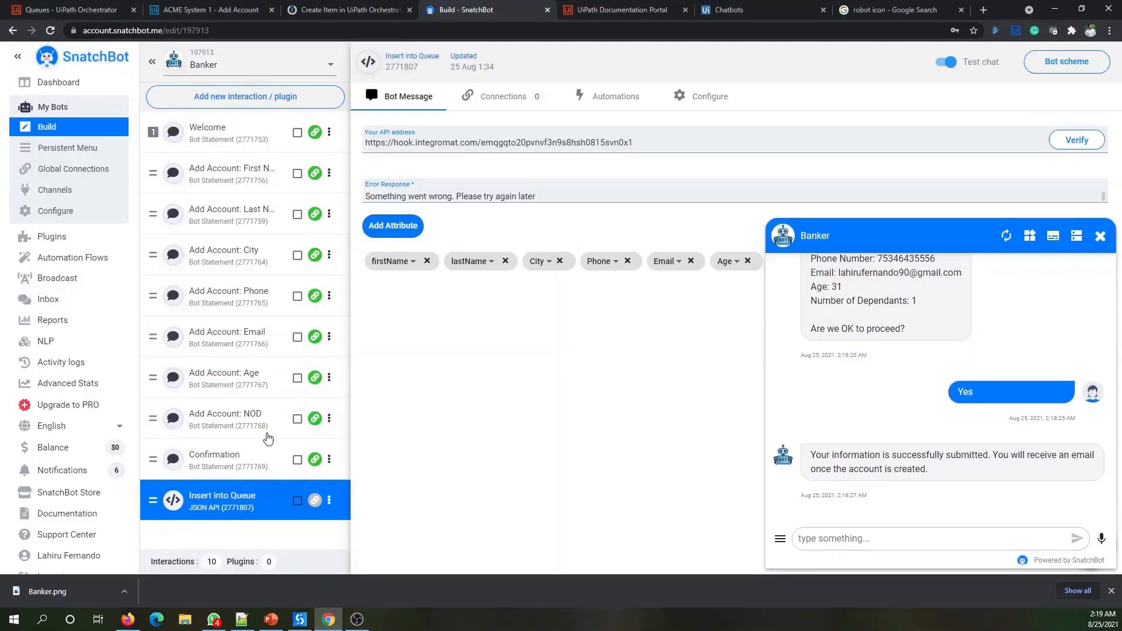
pyautogui.hotkey('ctrl', '1')
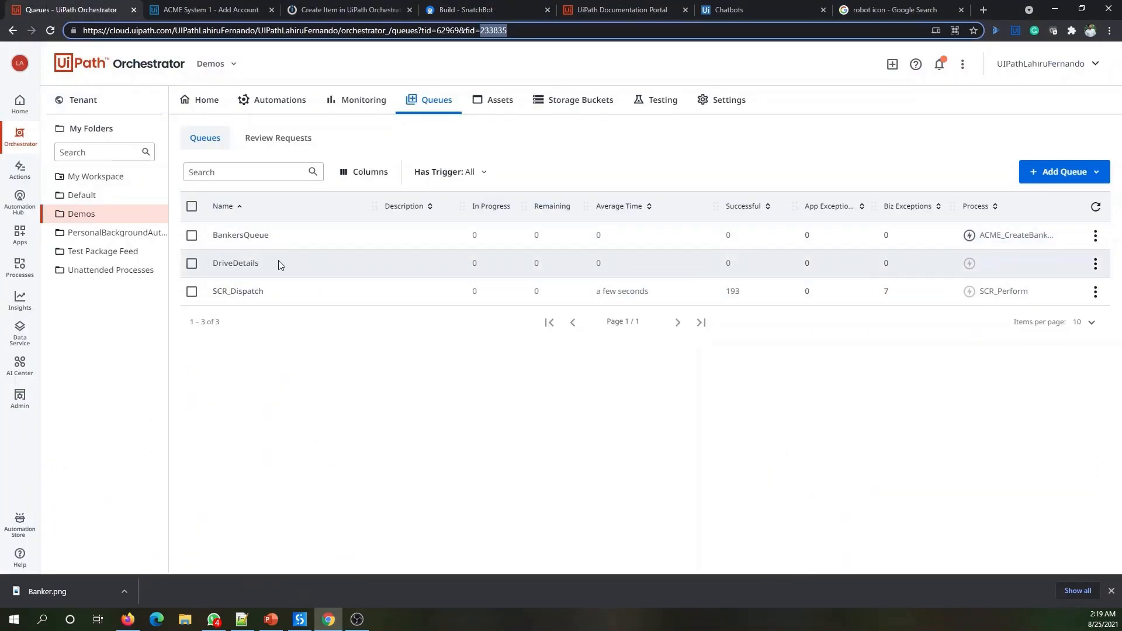
# - Refresh the Queues list and view BankersQueue's transactions
pyautogui.click(1096, 207)
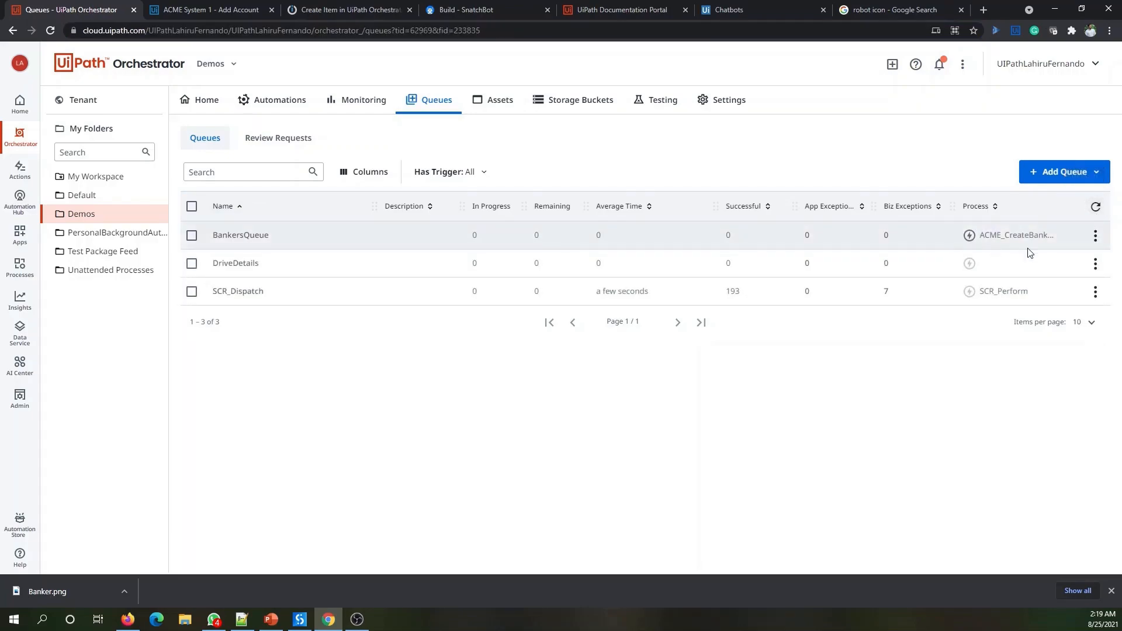
pyautogui.click(1095, 235)
pyautogui.click(1063, 298)
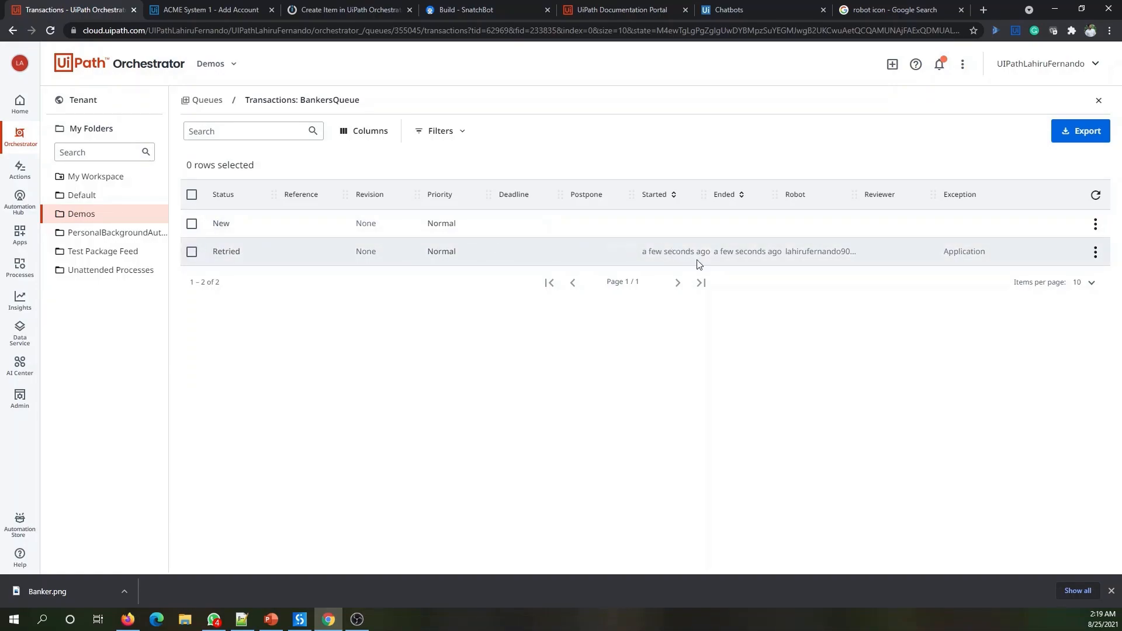
# - Inspect the Retried transaction's Application exception details, then close them
pyautogui.click(1095, 252)
pyautogui.click(1043, 275)
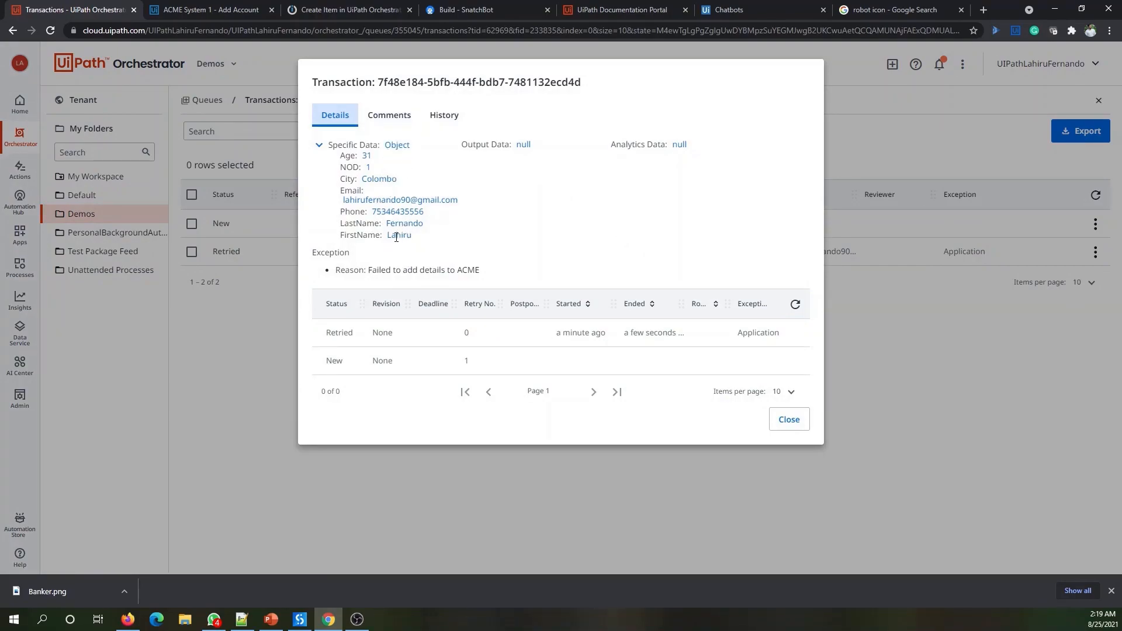
pyautogui.click(786, 429)
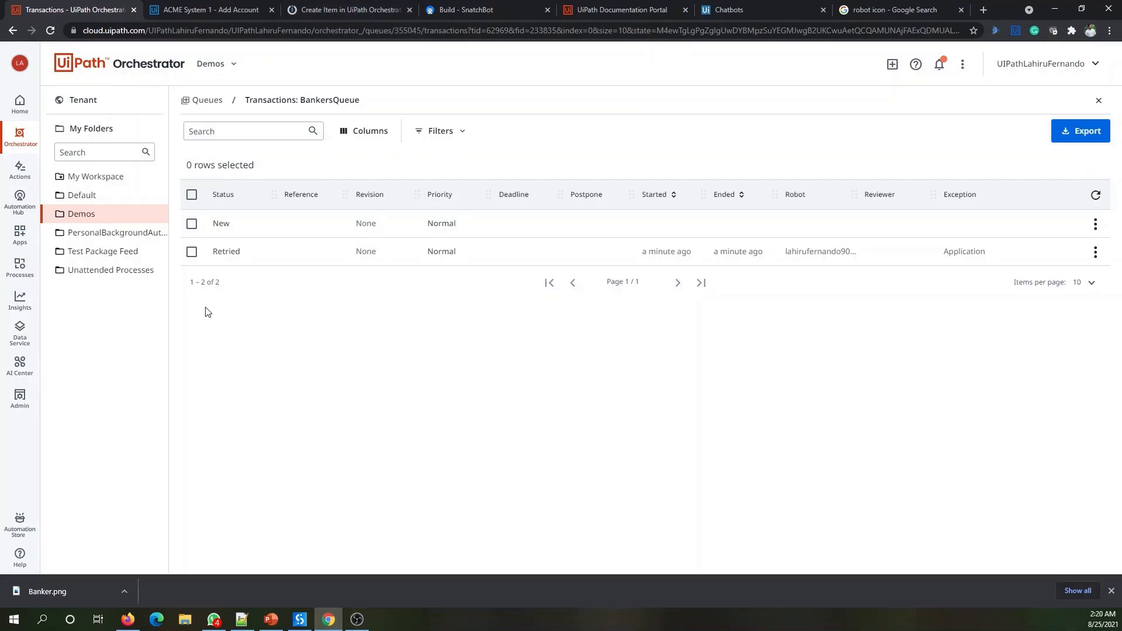
pyautogui.click(327, 4)
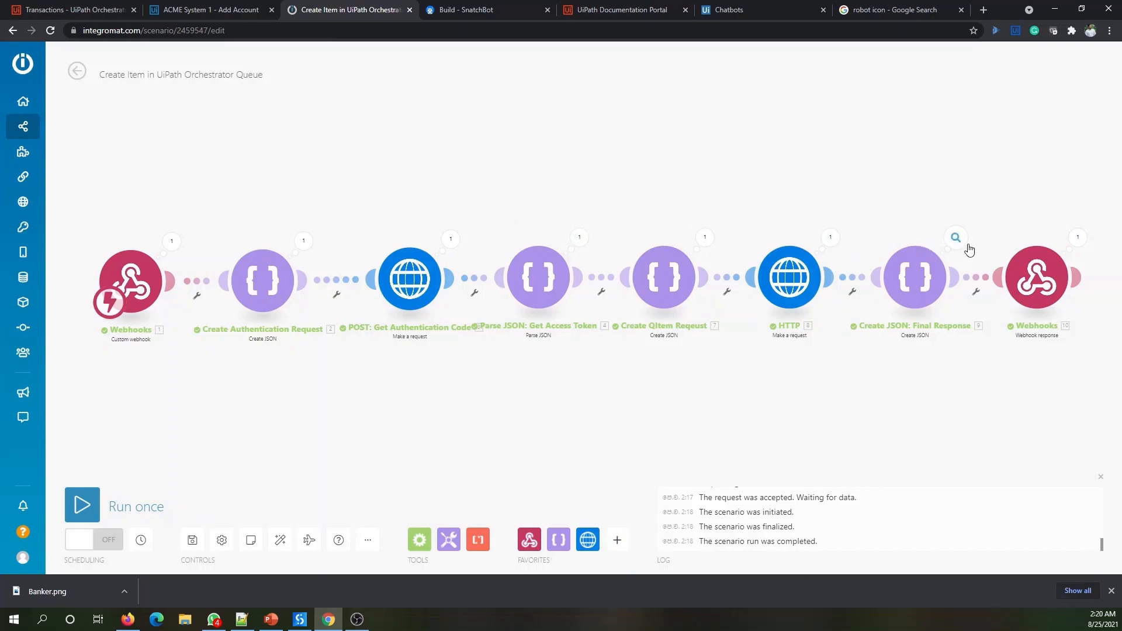
pyautogui.click(829, 238)
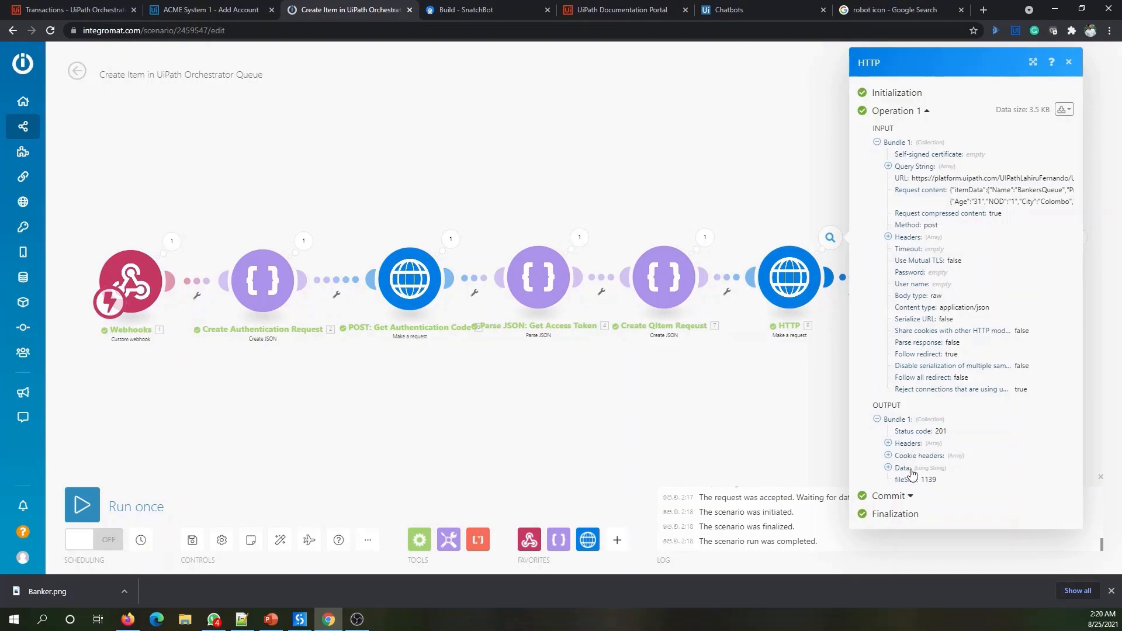
pyautogui.press('Escape')
pyautogui.click(956, 237)
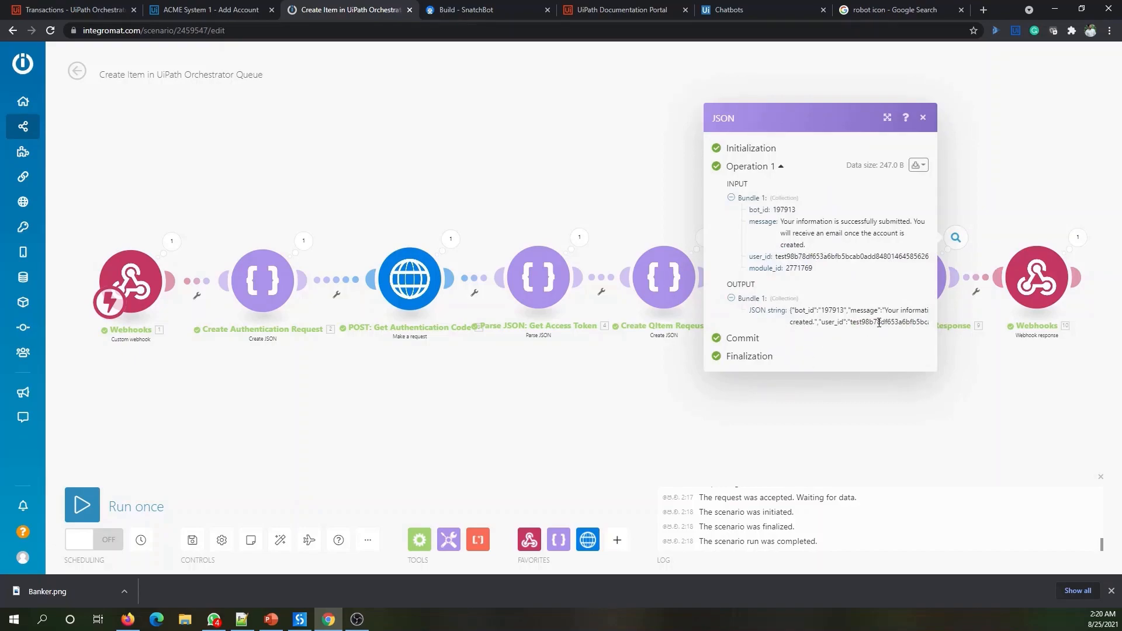
pyautogui.click(1078, 237)
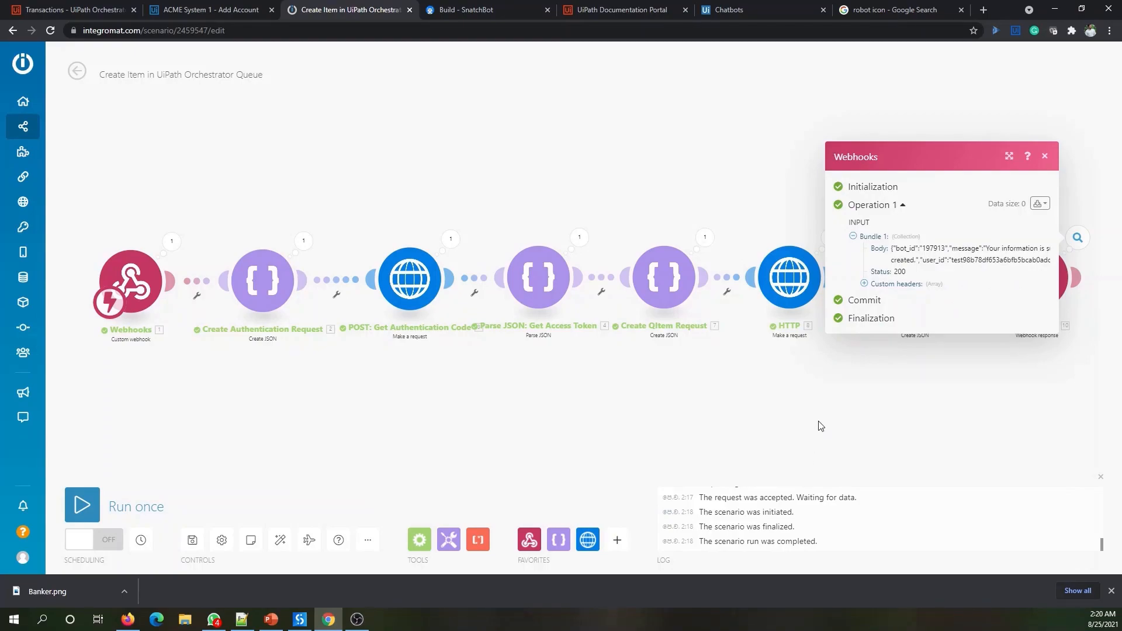
pyautogui.press('Escape')
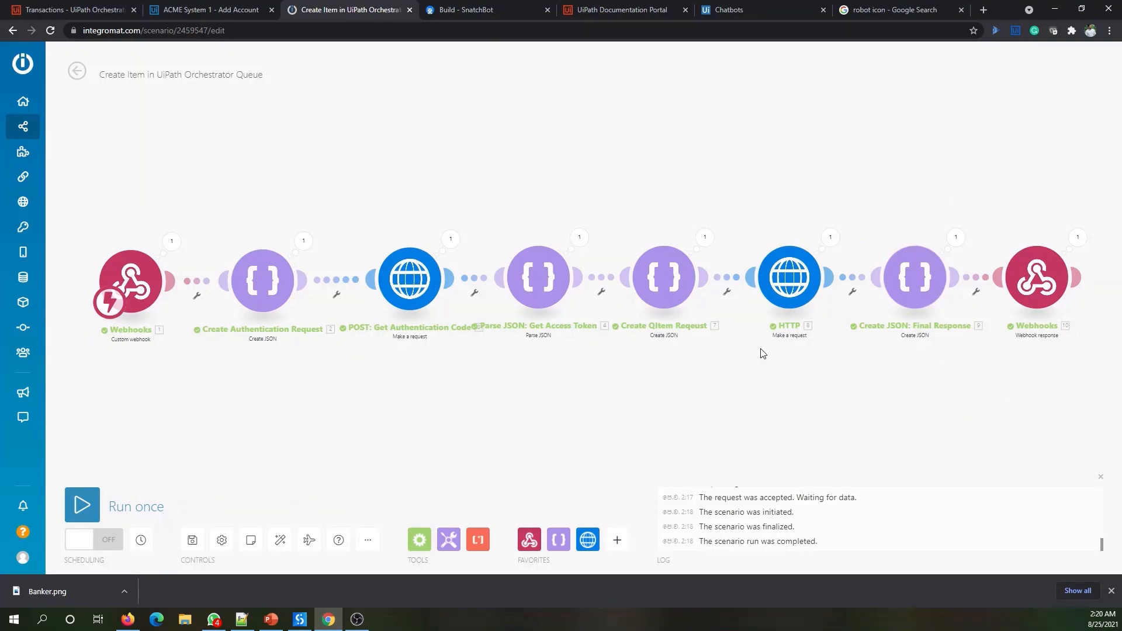
pyautogui.click(73, 10)
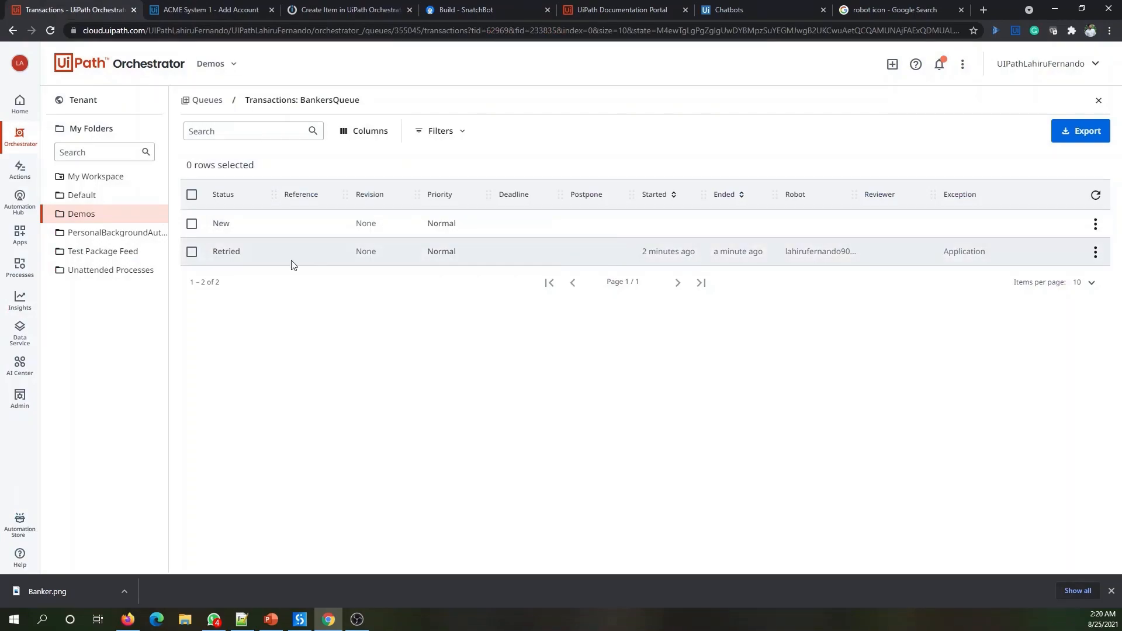
# - Review BankersQueue's New and Retried transactions, then return to the Integromat scenario tab
pyautogui.moveTo(649, 250)
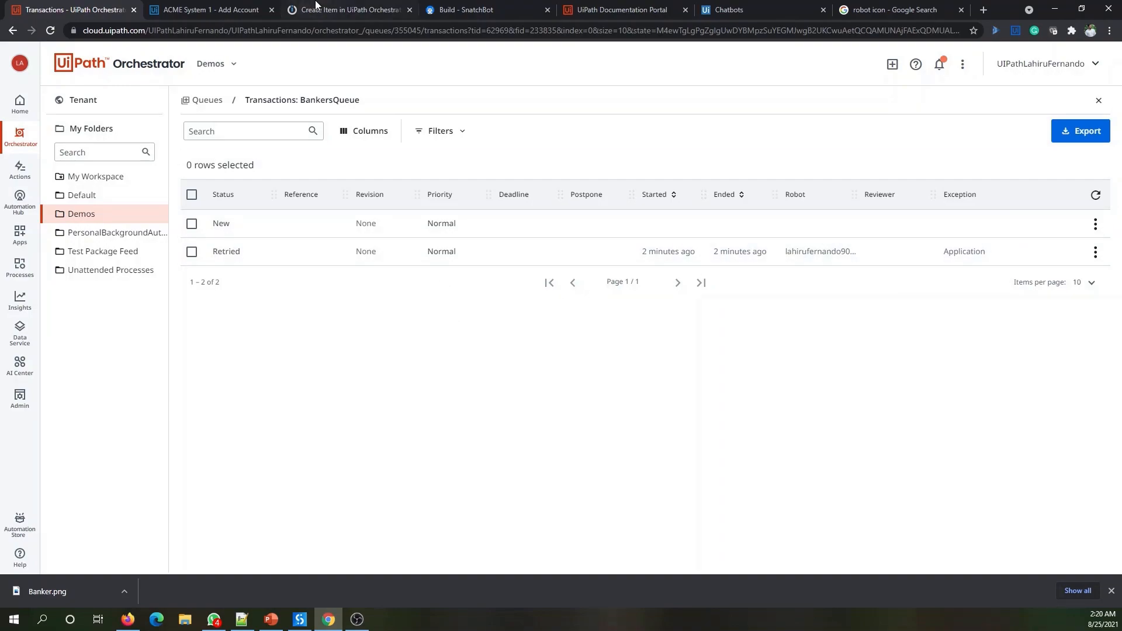
pyautogui.click(316, 5)
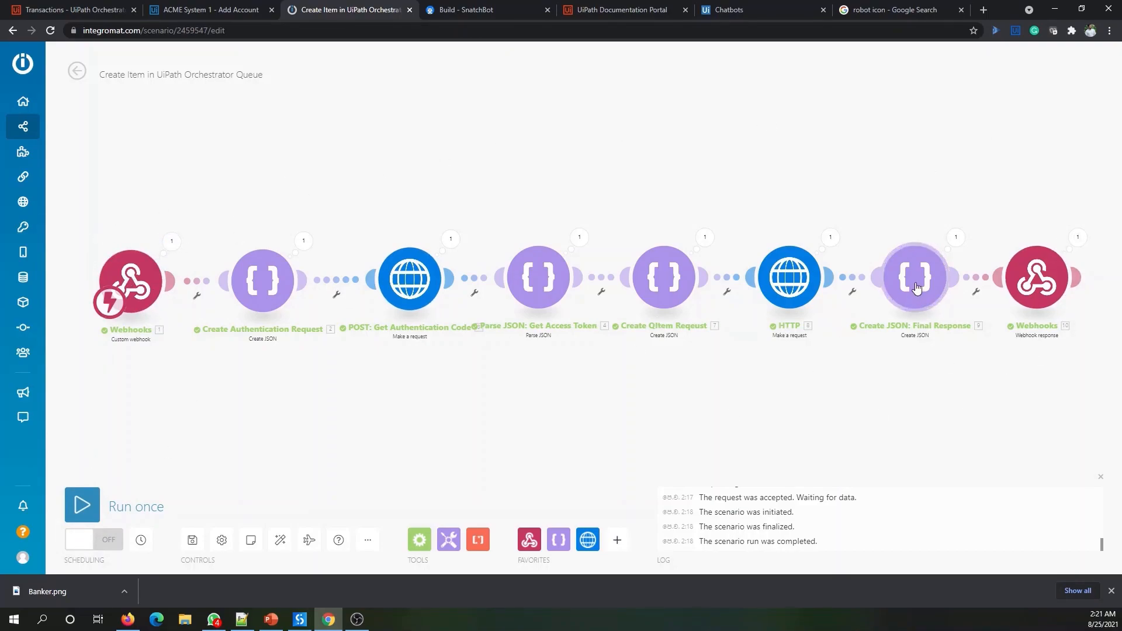
# - Switch scheduling ON with 'Immediately', activate the scenario, and go to the All scenarios list
pyautogui.click(93, 543)
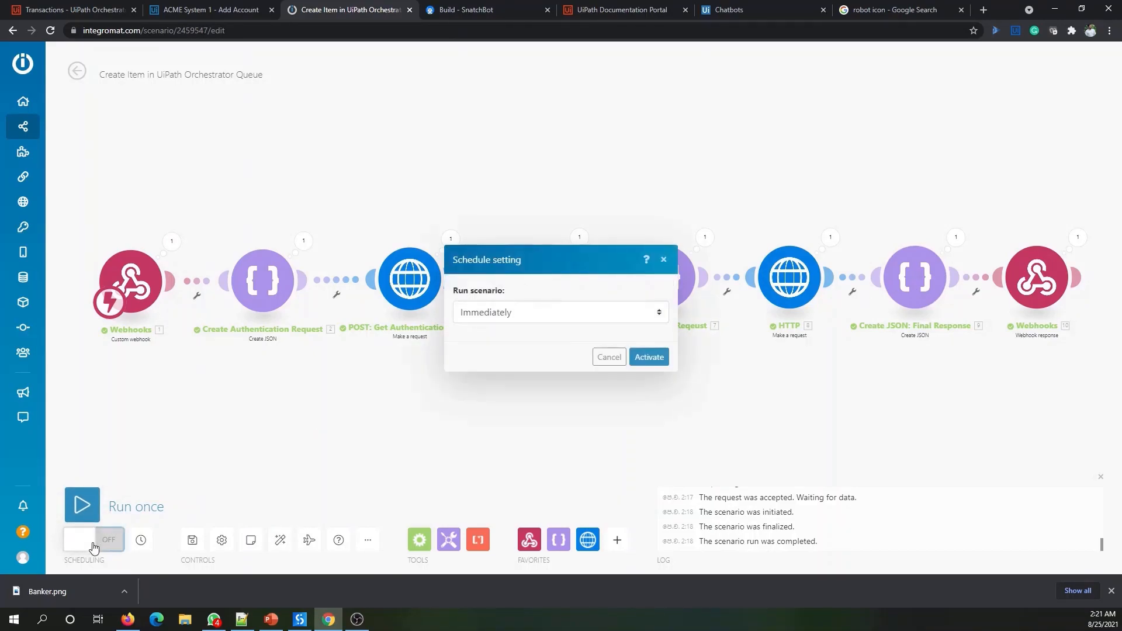
pyautogui.click(650, 358)
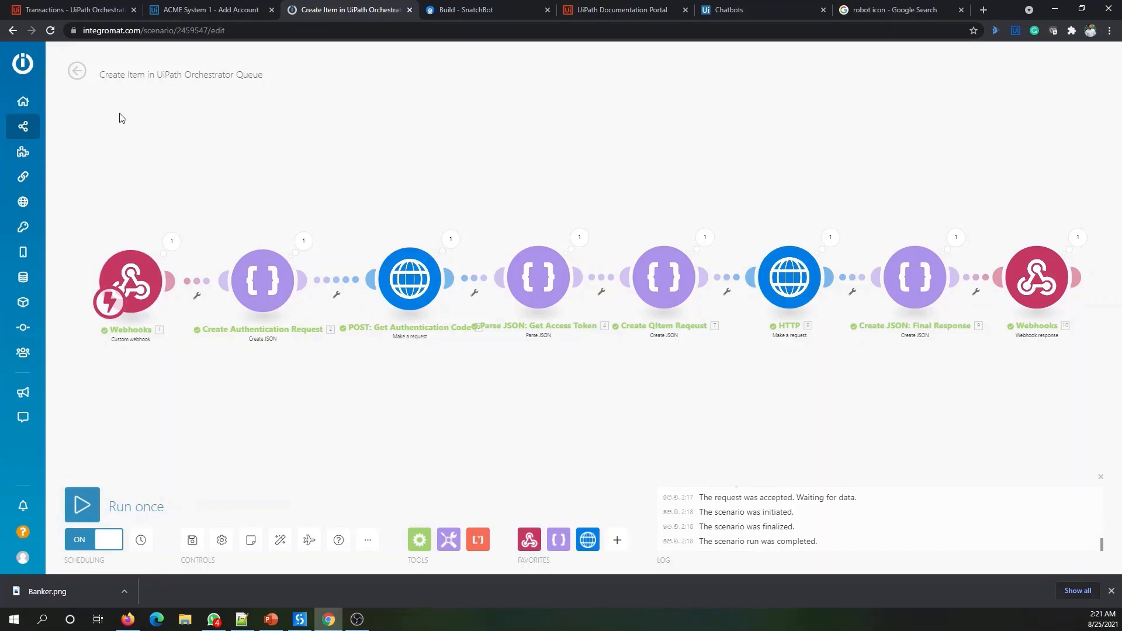
pyautogui.moveTo(33, 140)
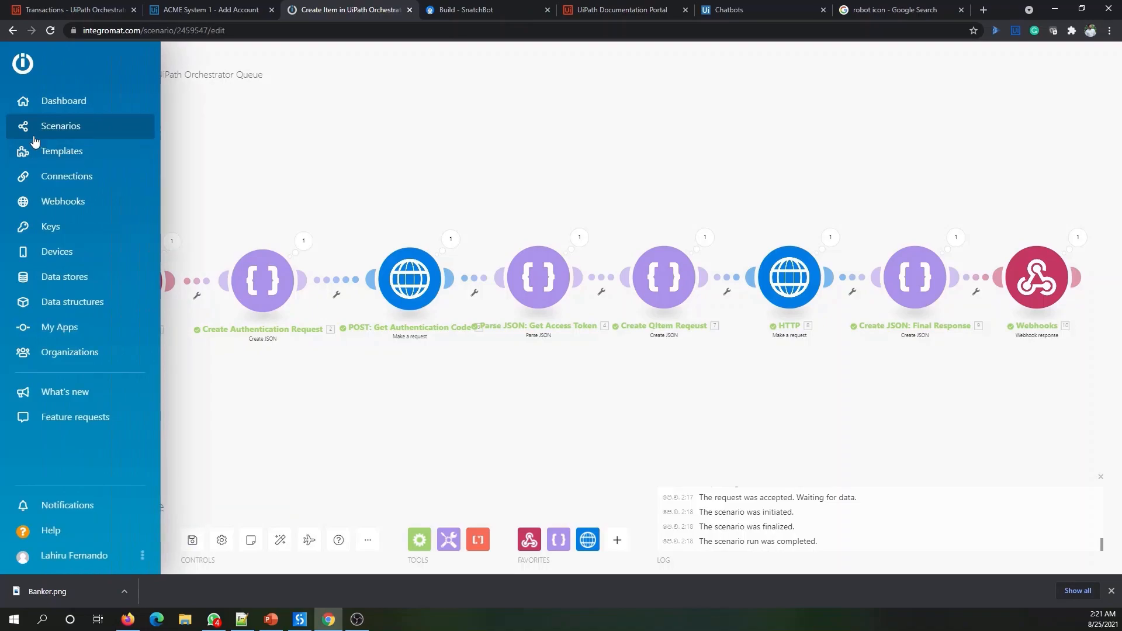
pyautogui.click(48, 123)
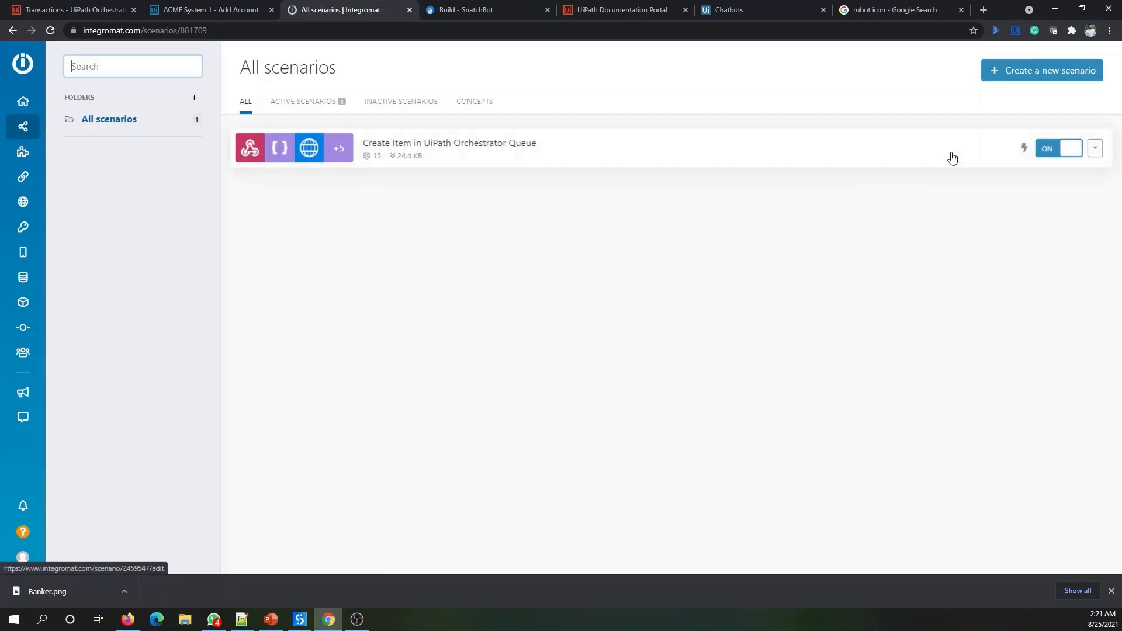
pyautogui.moveTo(1029, 151)
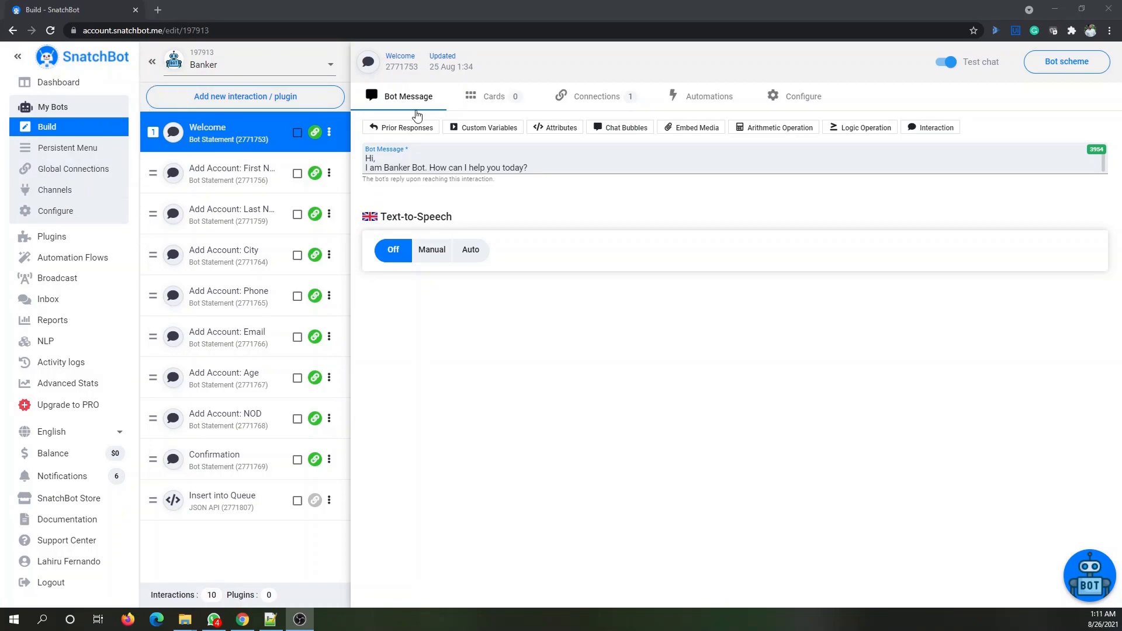
# - Open the Banker bot's Channels page to show the Webchat settings
pyautogui.click(60, 191)
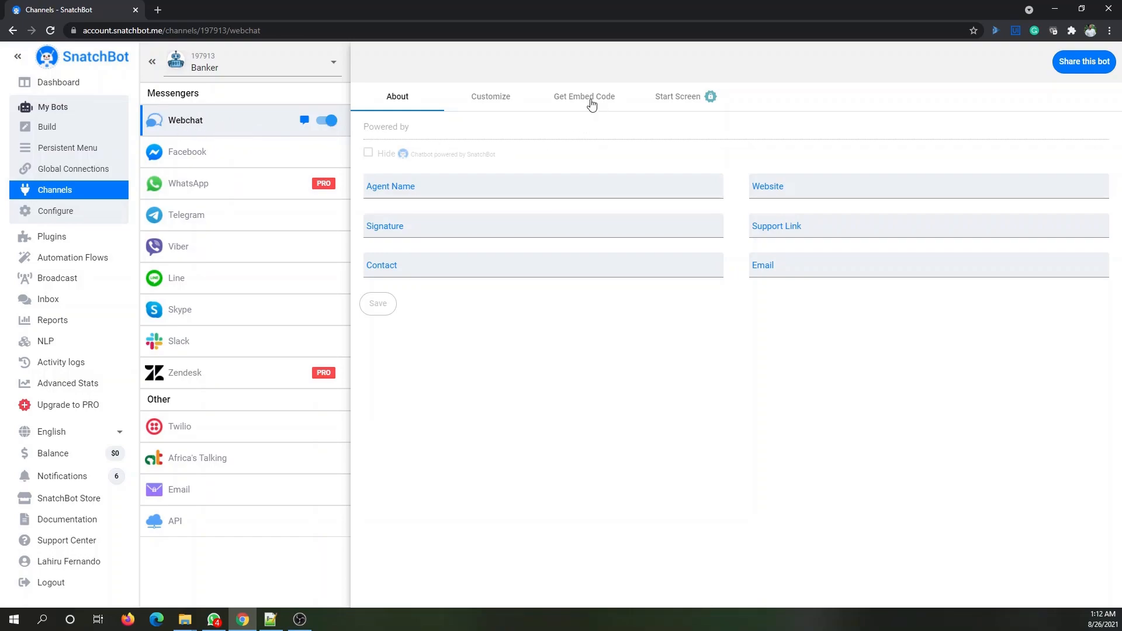
# - Show the Webchat embed code and select the full webchat URL
pyautogui.click(586, 98)
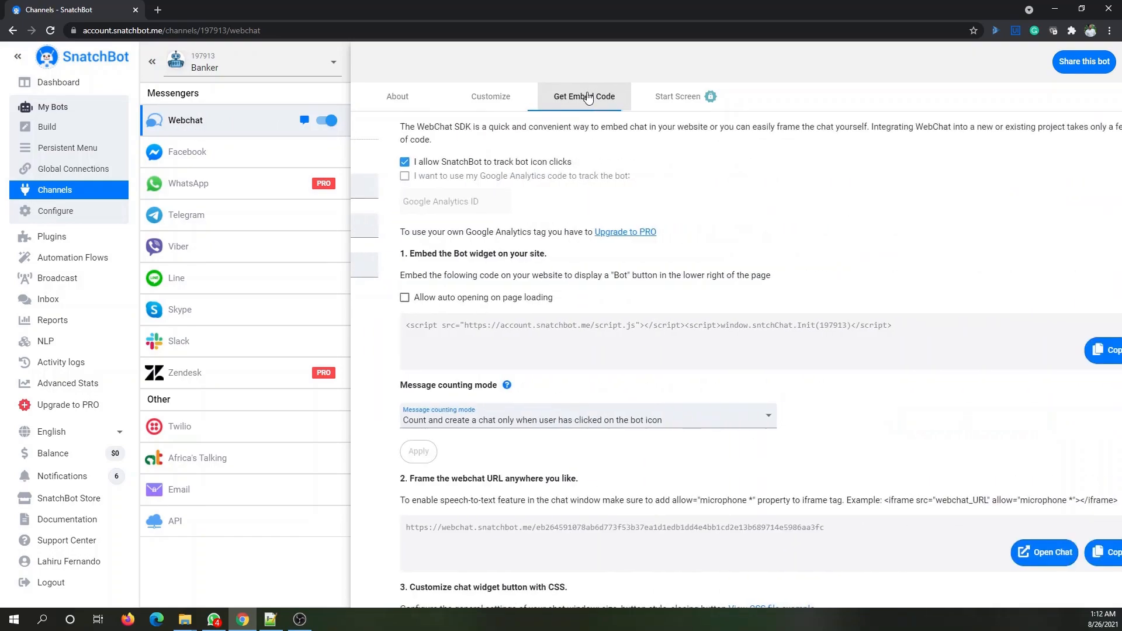
pyautogui.scroll(-2, 566, 401)
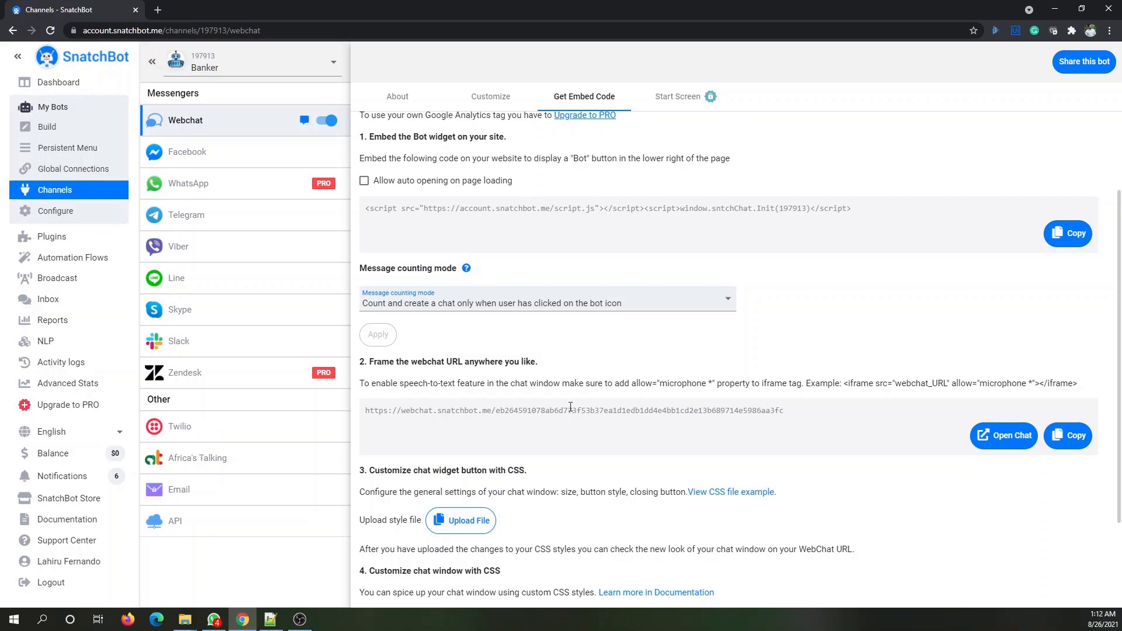
pyautogui.moveTo(795, 411); pyautogui.dragTo(358, 421)
pyautogui.hotkey('ctrl', 'c')
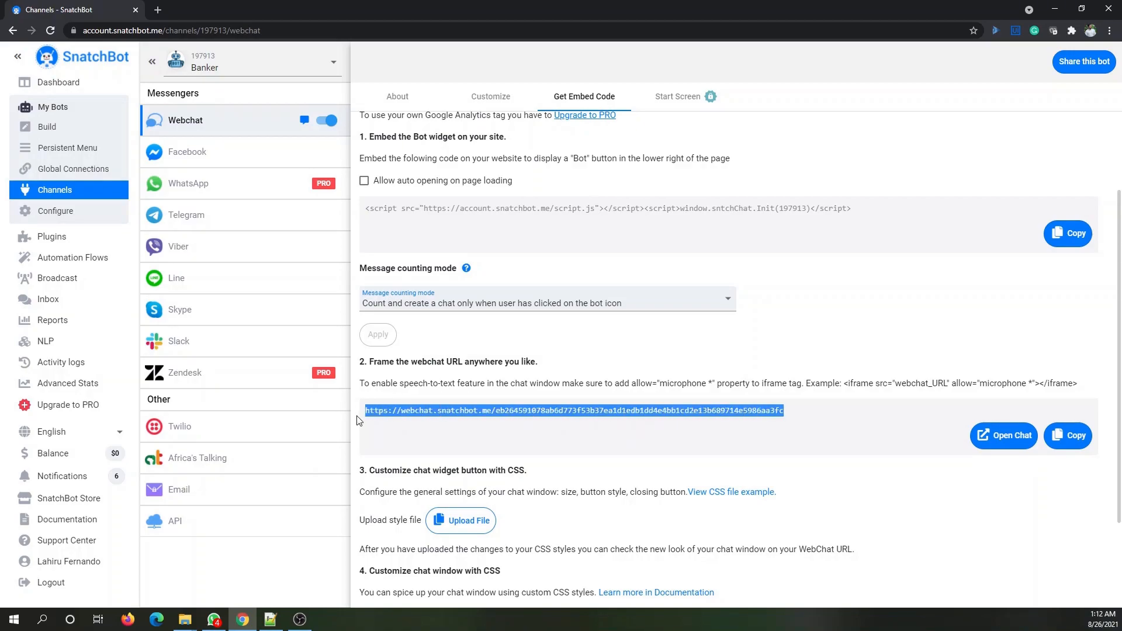
# - Load the webchat URL in a new browser tab and start a chat with Banker
pyautogui.click(157, 10)
pyautogui.hotkey('ctrl', 'v')
pyautogui.press('Return')
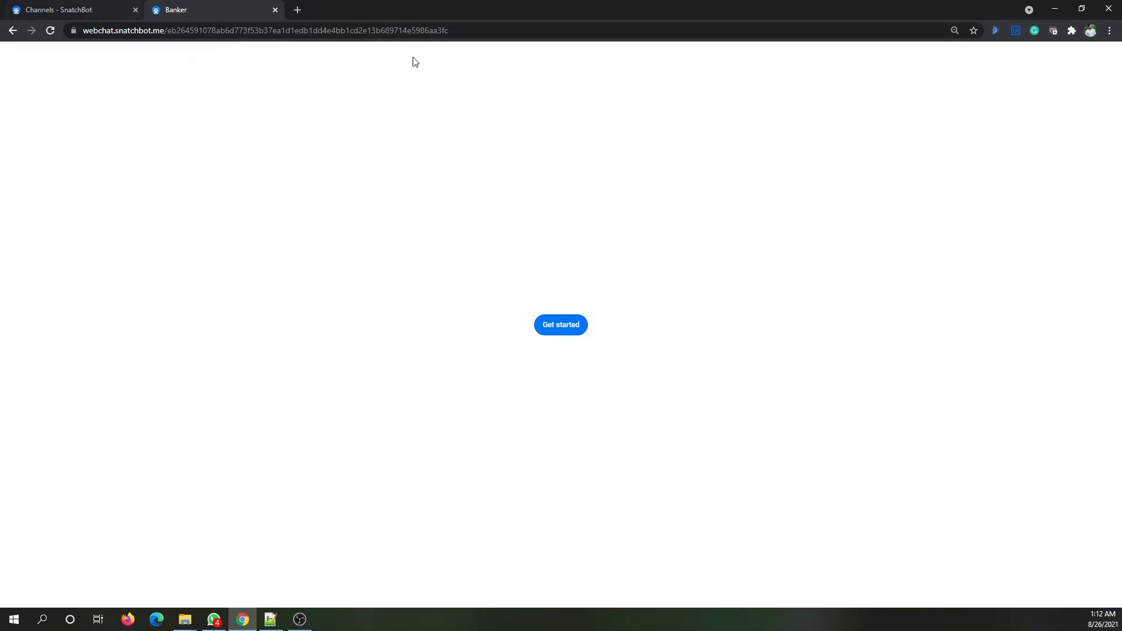
pyautogui.click(565, 331)
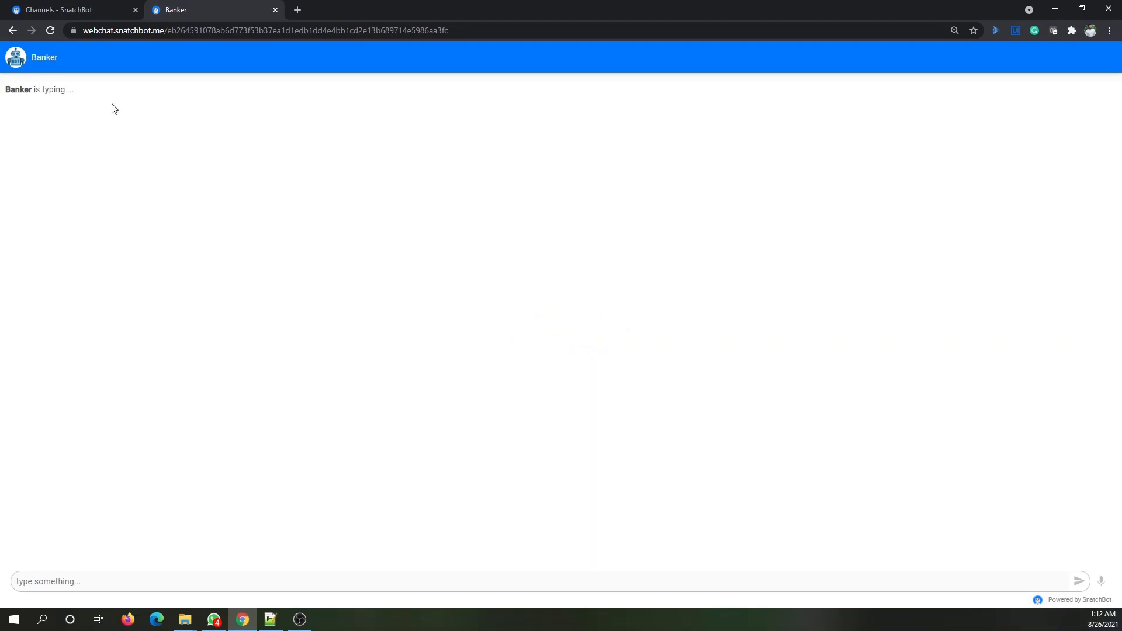